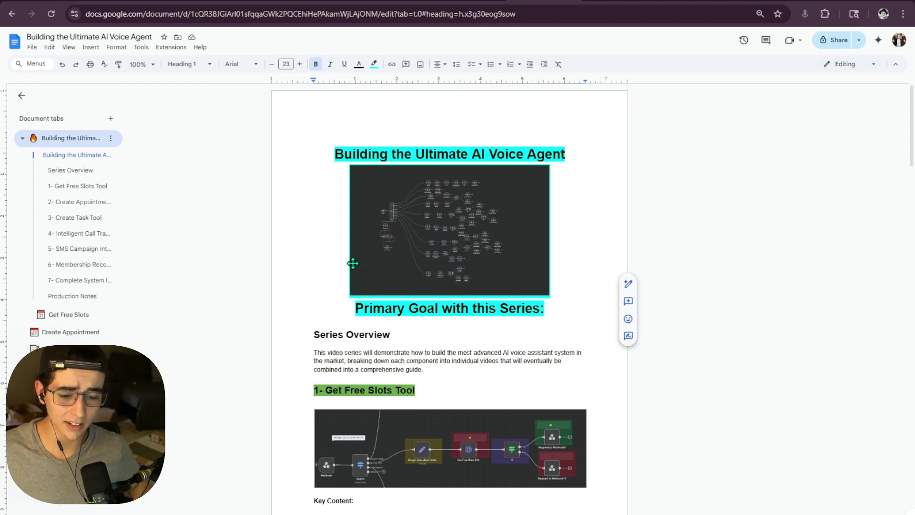
- Skim the series overview, then open the 'SMS Campaign Integration' document tab in the sidebar
scroll(380, 239, "down", 5)
scroll(380, 240, "up", 5)
scroll(410, 231, "down", 1)
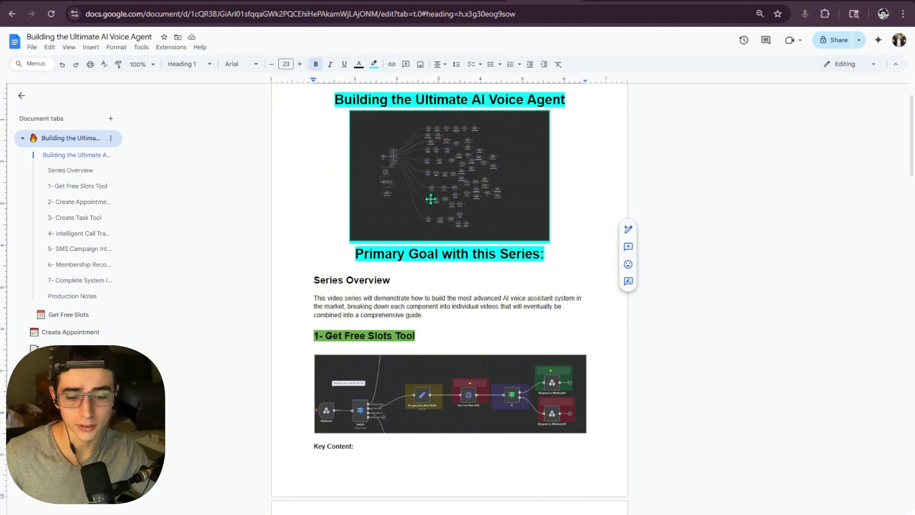
scroll(421, 214, "down", 5)
scroll(288, 259, "up", 3)
scroll(394, 250, "up", 2)
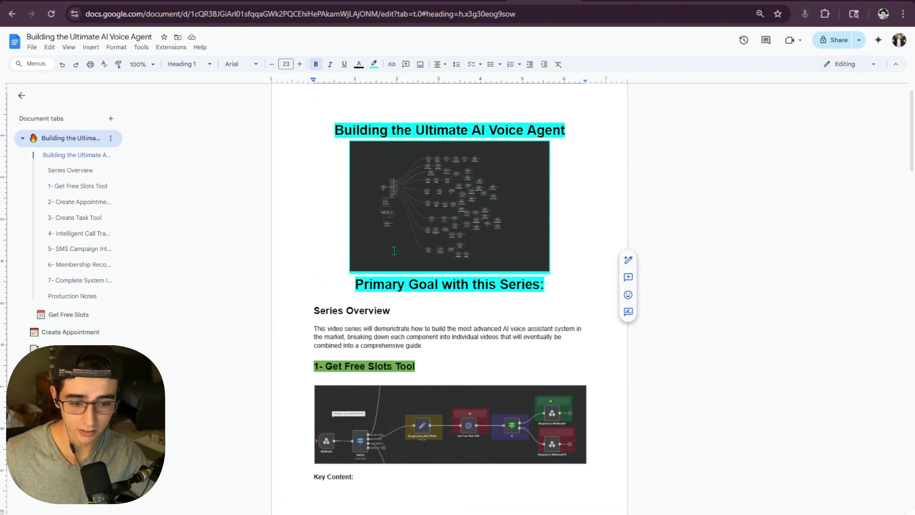
scroll(394, 251, "up", 1)
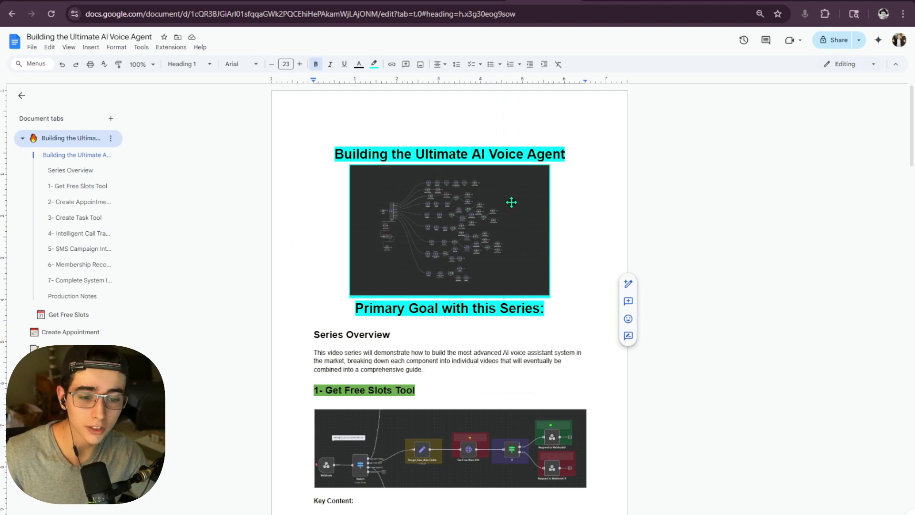
scroll(453, 218, "down", 7)
scroll(348, 239, "up", 2)
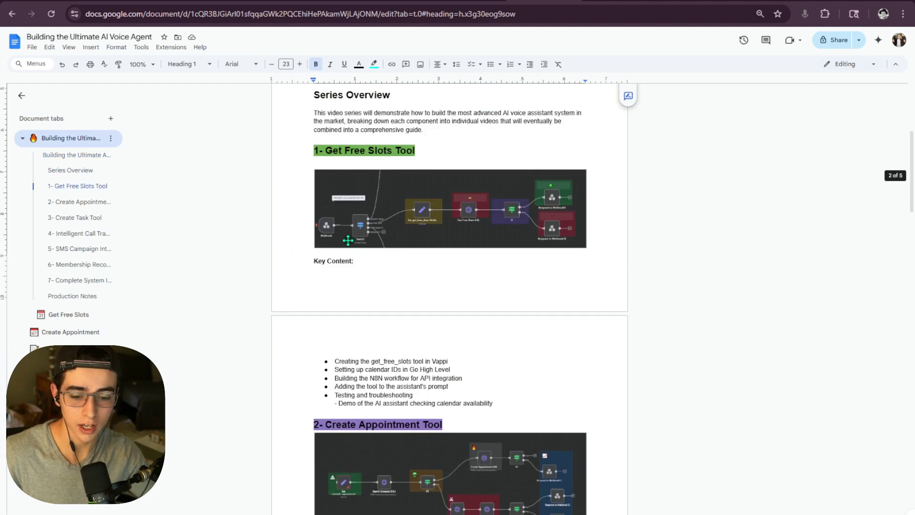
scroll(347, 240, "up", 3)
left_click_drag(359, 248, 519, 343)
scroll(484, 292, "down", 8)
scroll(515, 306, "down", 18)
scroll(521, 345, "down", 2)
scroll(523, 345, "up", 6)
left_click(522, 344)
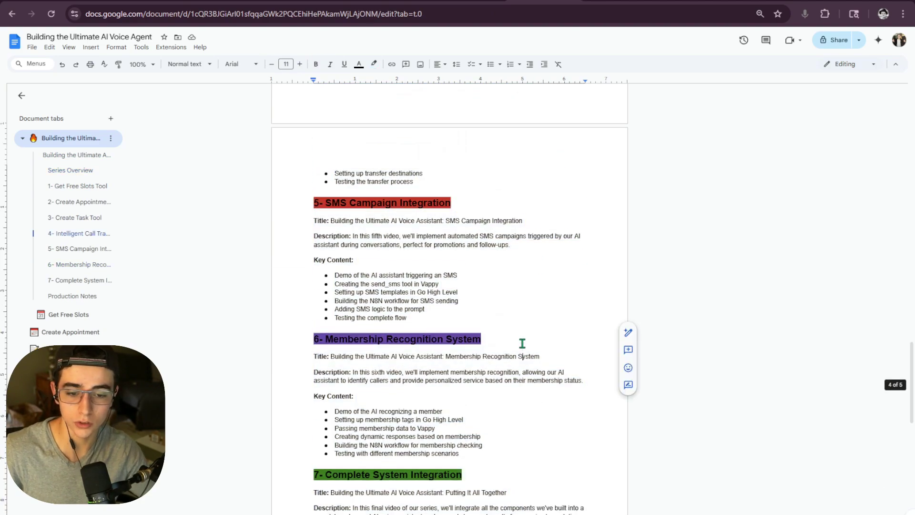
scroll(522, 343, "up", 15)
scroll(486, 333, "down", 1)
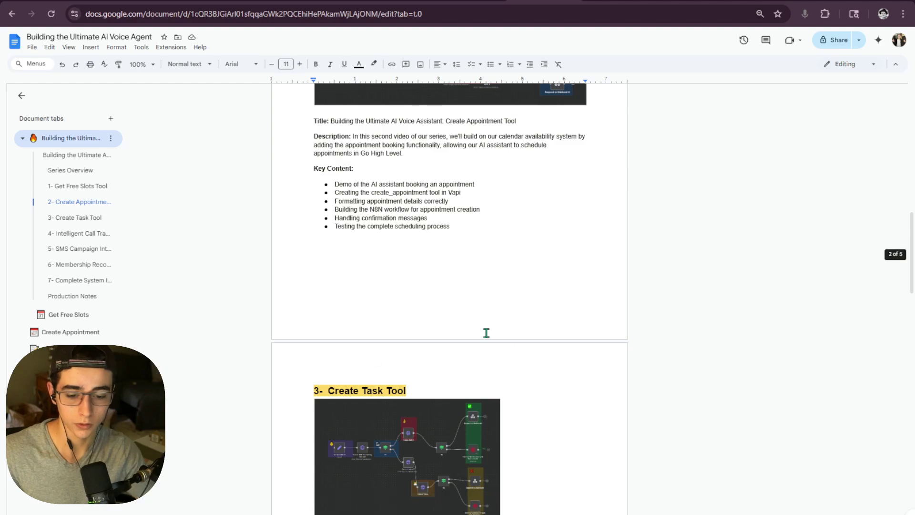
scroll(486, 333, "down", 5)
scroll(415, 296, "up", 12)
scroll(381, 264, "down", 7)
scroll(419, 277, "up", 11)
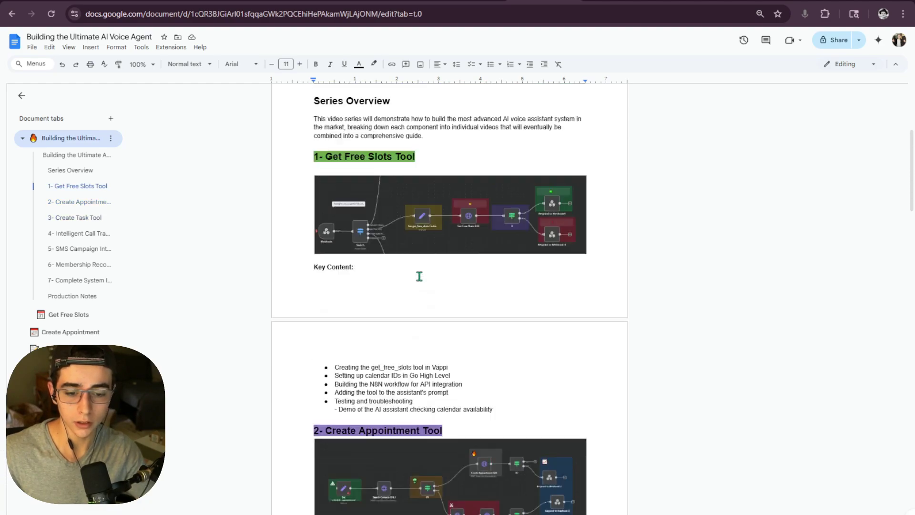
scroll(351, 341, "up", 1)
scroll(415, 308, "down", 20)
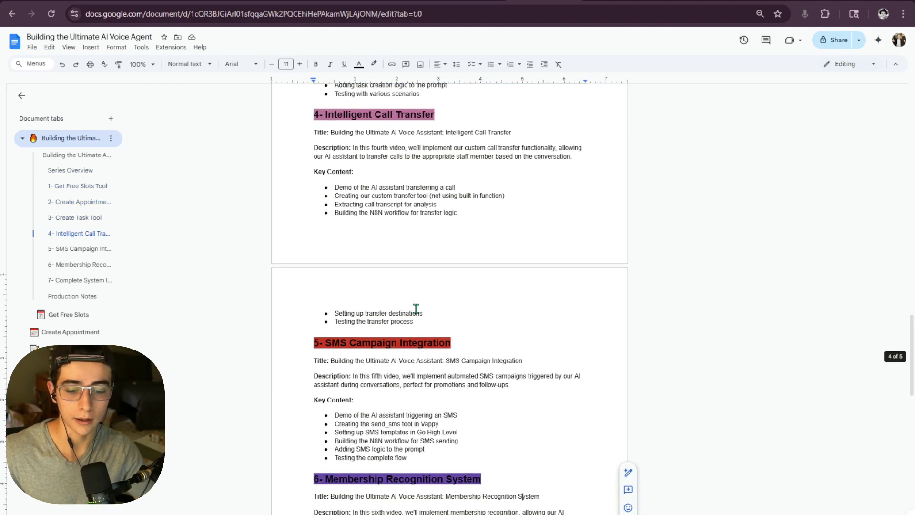
scroll(416, 309, "down", 1)
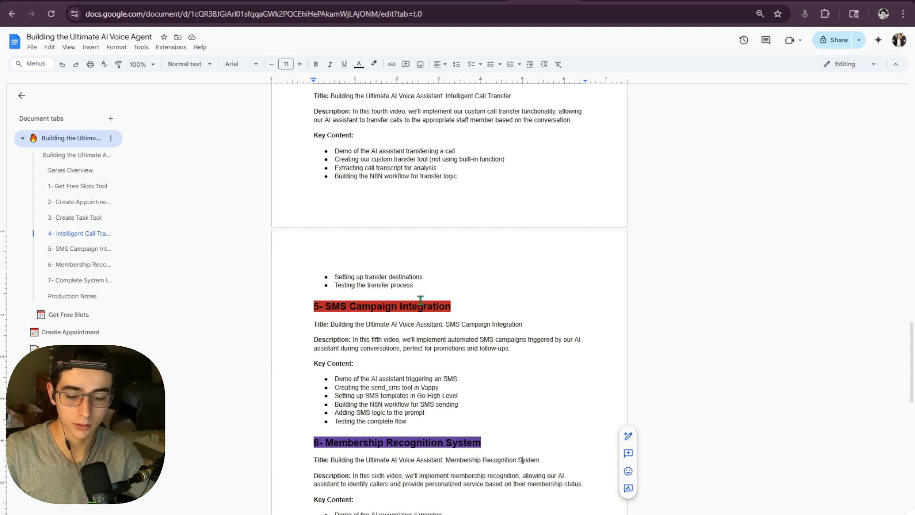
scroll(420, 300, "down", 3)
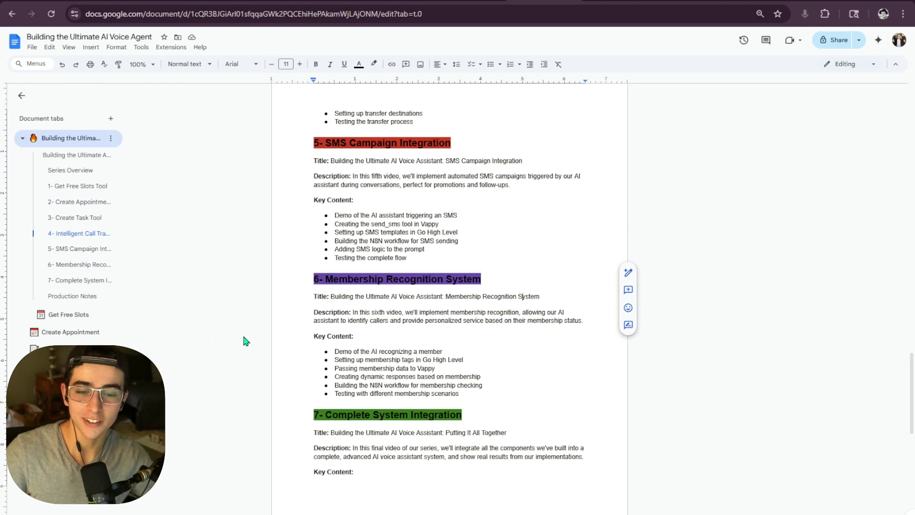
left_click(70, 384)
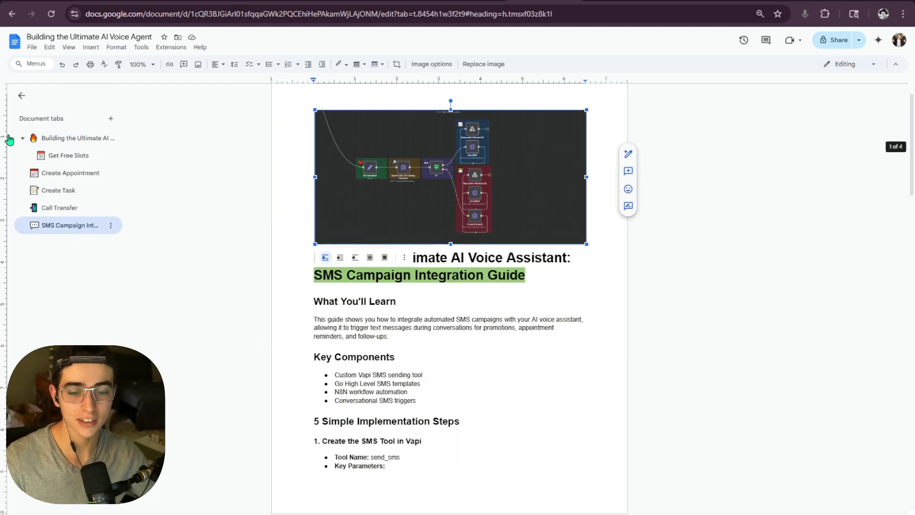
scroll(447, 243, "down", 2)
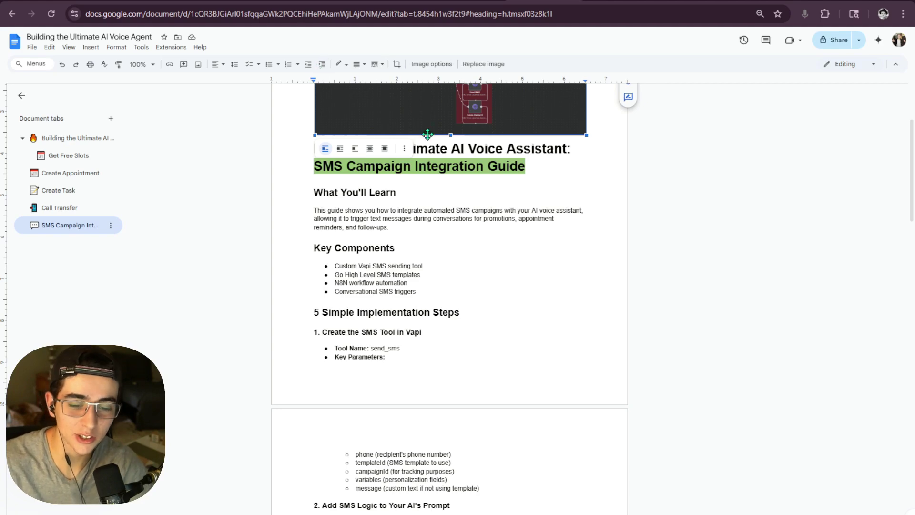
scroll(376, 222, "up", 1)
scroll(376, 240, "down", 4)
scroll(405, 188, "up", 3)
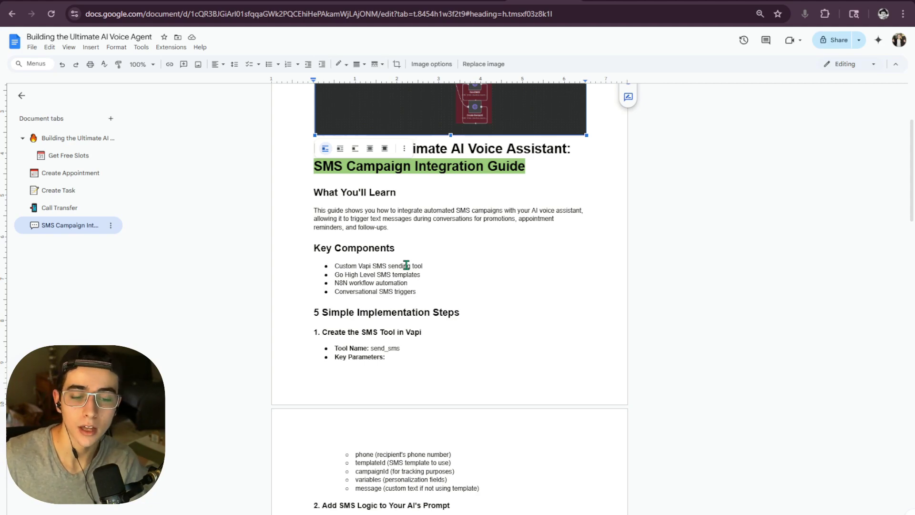
scroll(408, 267, "down", 2)
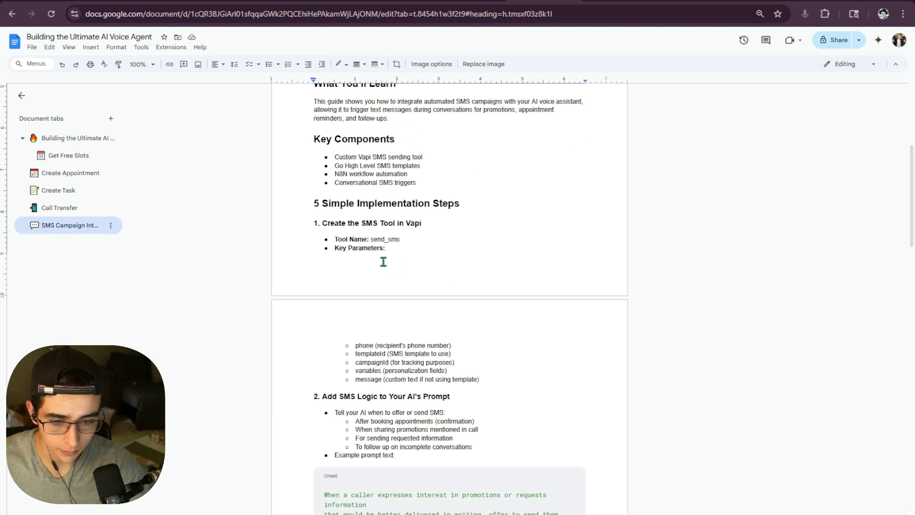
scroll(372, 264, "up", 1)
left_click_drag(301, 259, 455, 318)
scroll(498, 284, "down", 10)
scroll(494, 333, "up", 10)
left_click(454, 318)
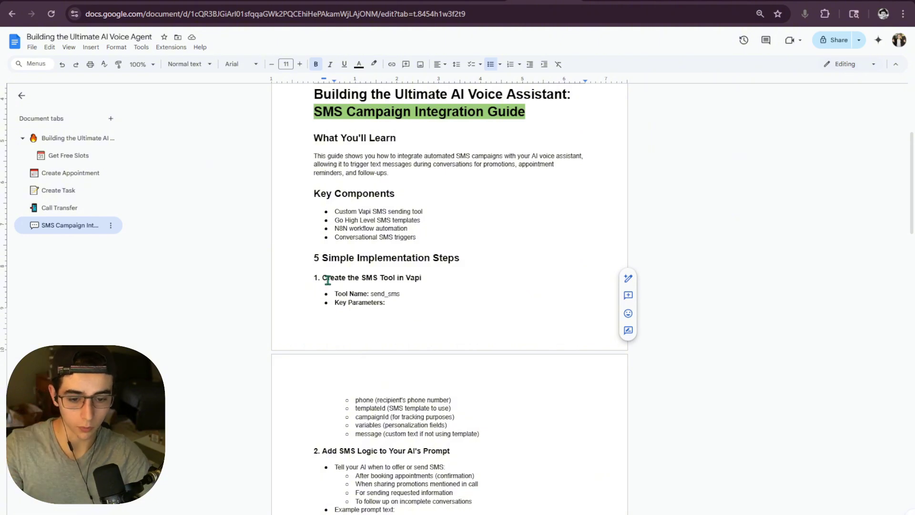
left_click_drag(431, 283, 313, 278)
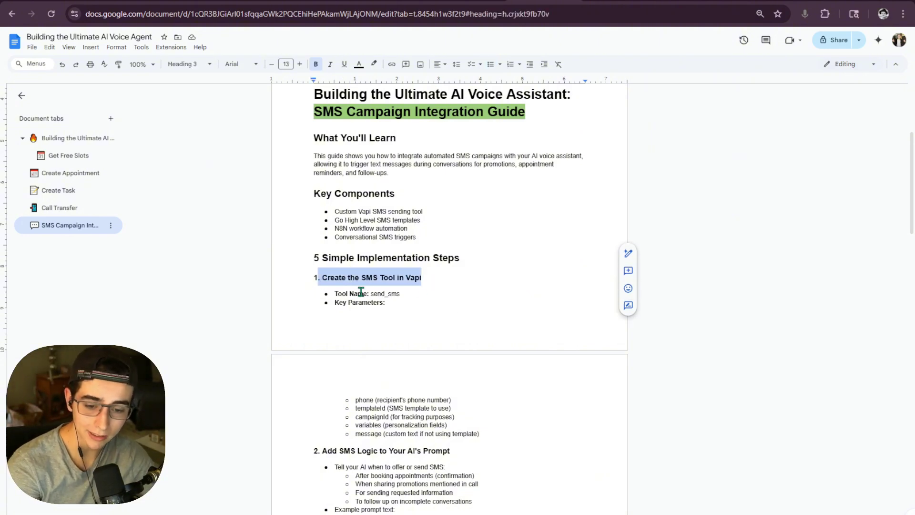
scroll(361, 292, "down", 2)
left_click(423, 336)
left_click_drag(450, 342, 317, 342)
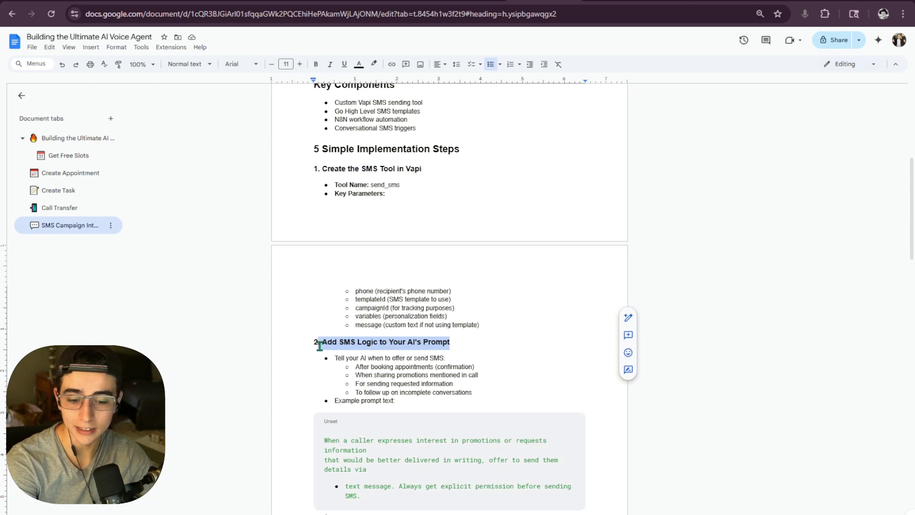
scroll(403, 336, "down", 2)
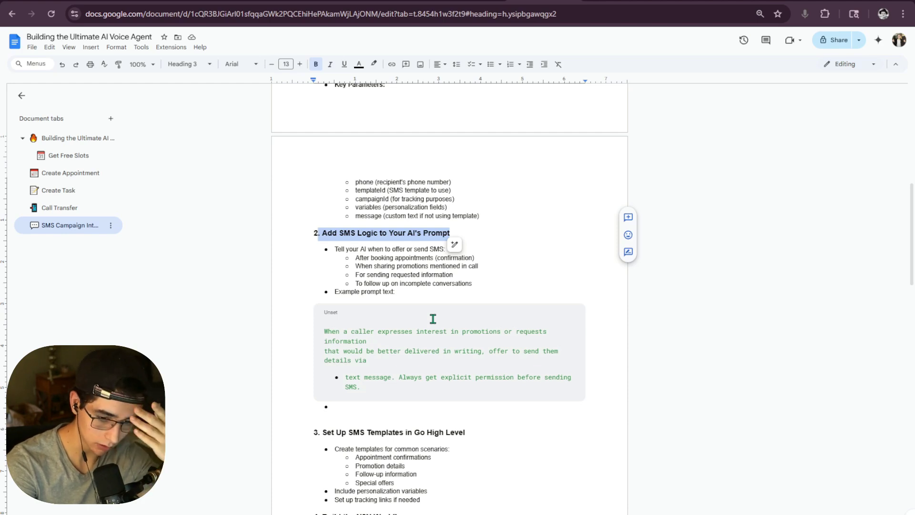
left_click_drag(324, 332, 474, 361)
left_click(474, 362)
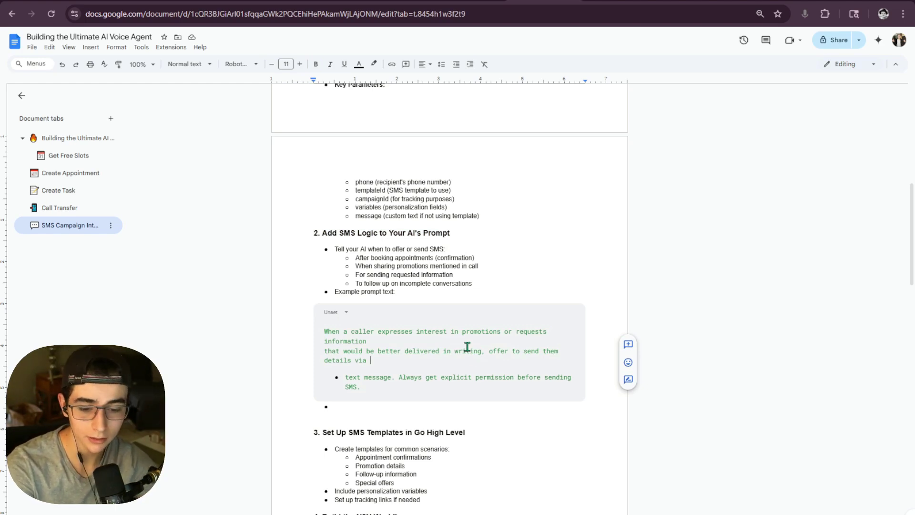
scroll(404, 346, "down", 2)
scroll(405, 346, "down", 1)
left_click_drag(322, 269, 350, 269)
scroll(465, 284, "down", 2)
left_click(460, 286)
scroll(462, 286, "up", 2)
left_click(346, 270)
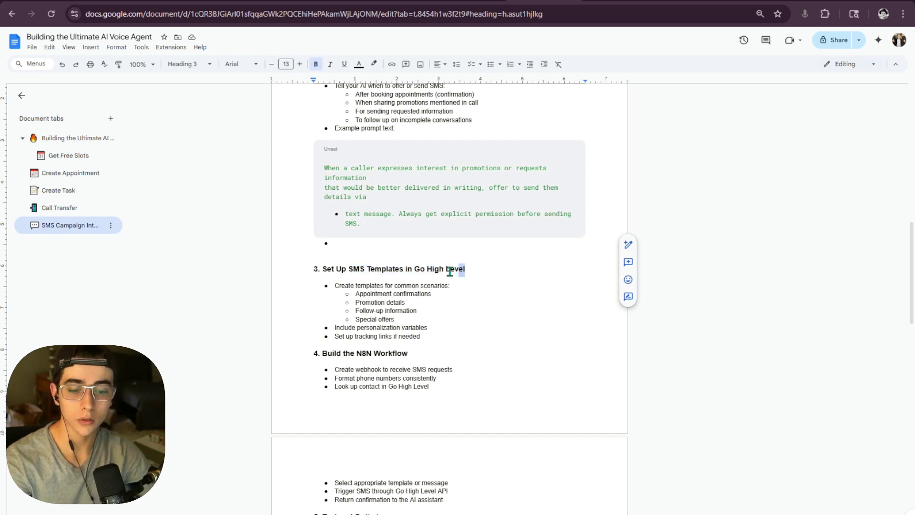
left_click_drag(463, 270, 321, 270)
left_click(473, 271)
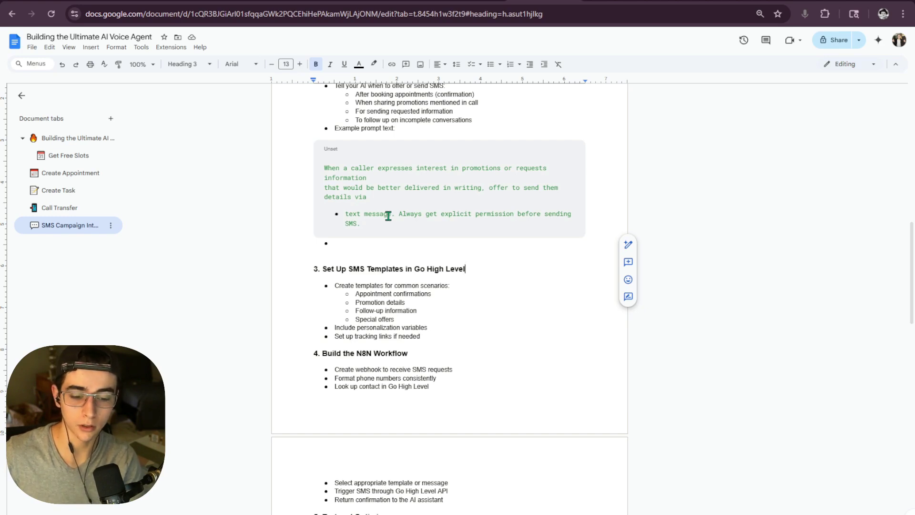
scroll(408, 253, "down", 2)
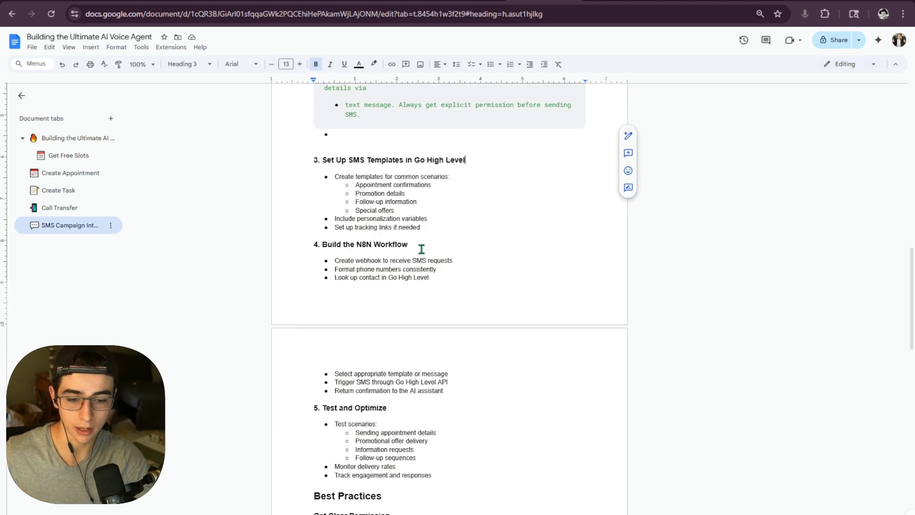
left_click_drag(421, 247, 323, 247)
left_click(424, 244)
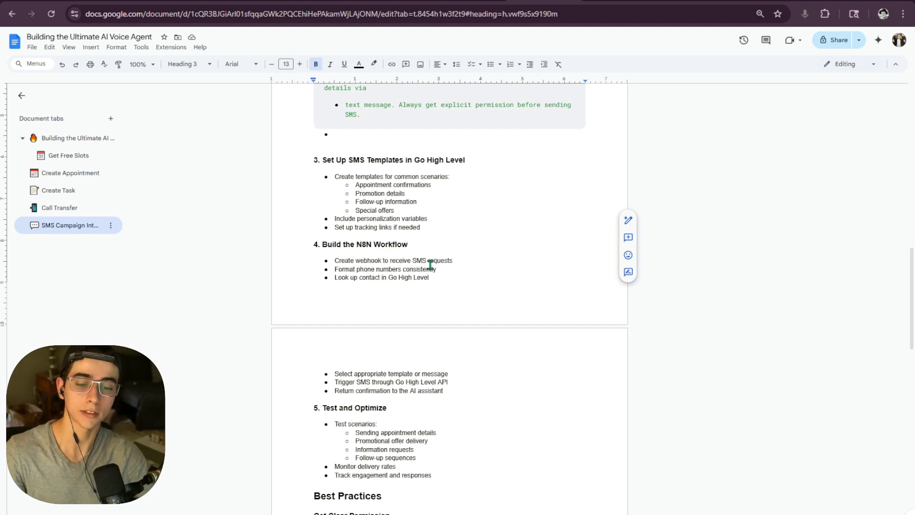
scroll(420, 257, "down", 1)
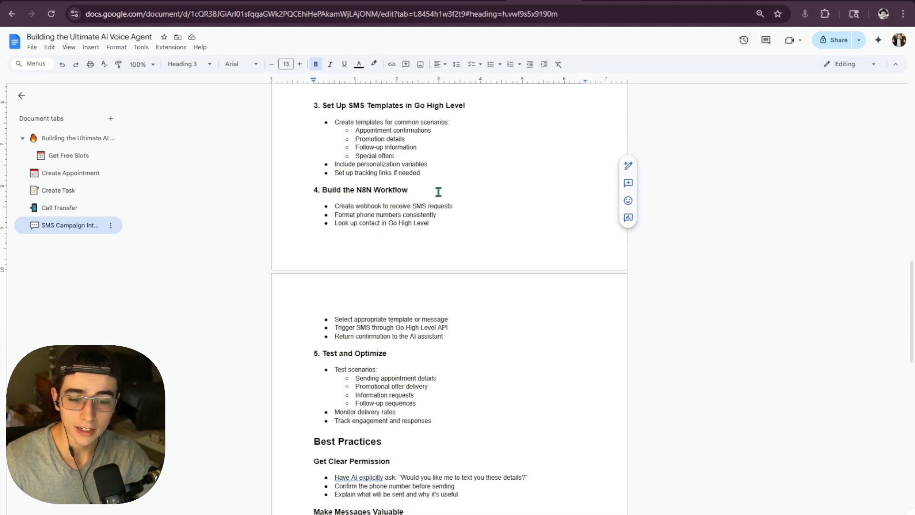
left_click_drag(437, 190, 304, 191)
left_click(356, 197)
left_click_drag(422, 198, 294, 192)
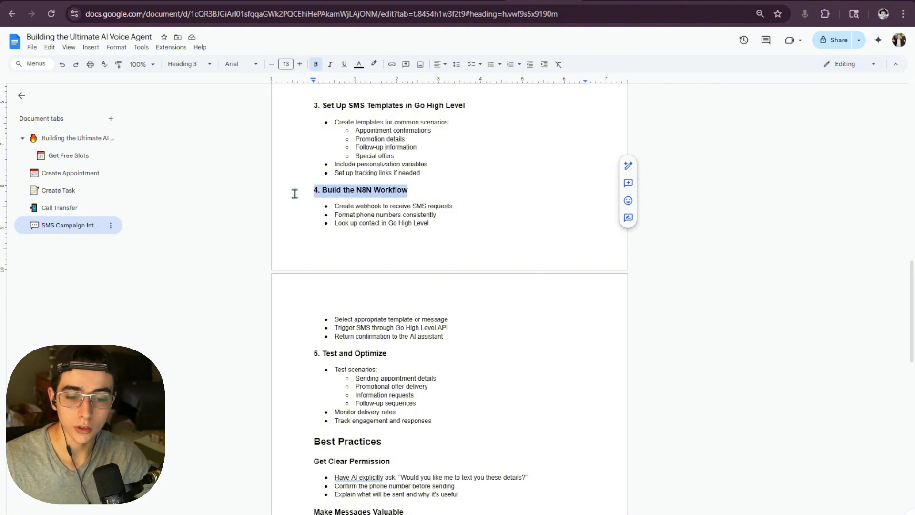
scroll(405, 229, "up", 1)
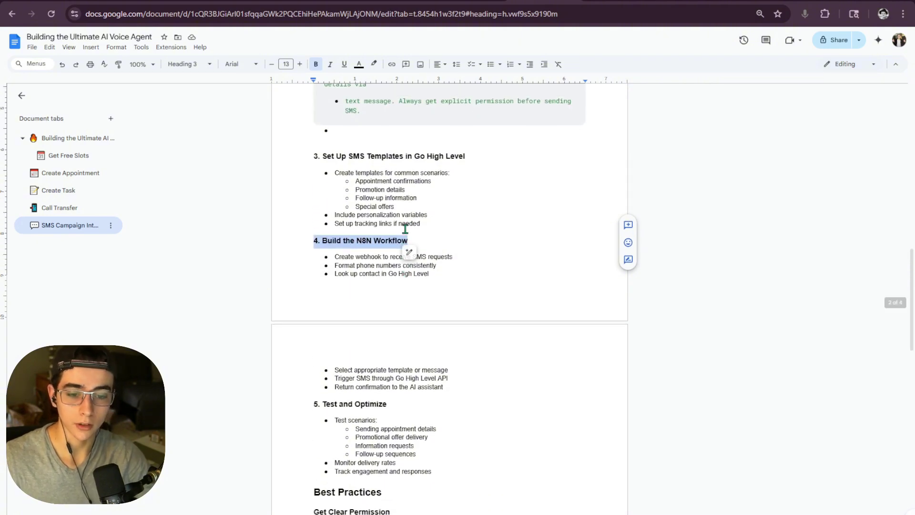
double_click(483, 236)
scroll(481, 281, "down", 2)
scroll(481, 285, "down", 1)
left_click_drag(399, 247, 303, 242)
double_click(461, 262)
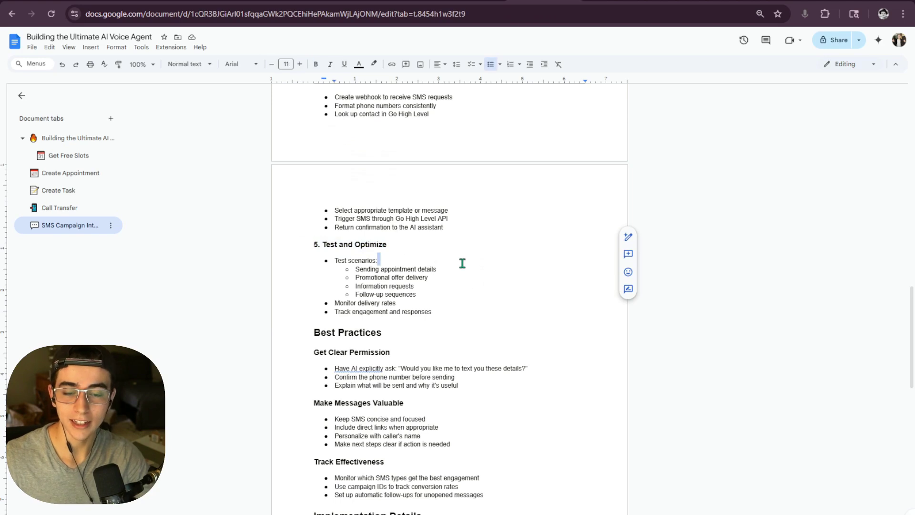
left_click(462, 263)
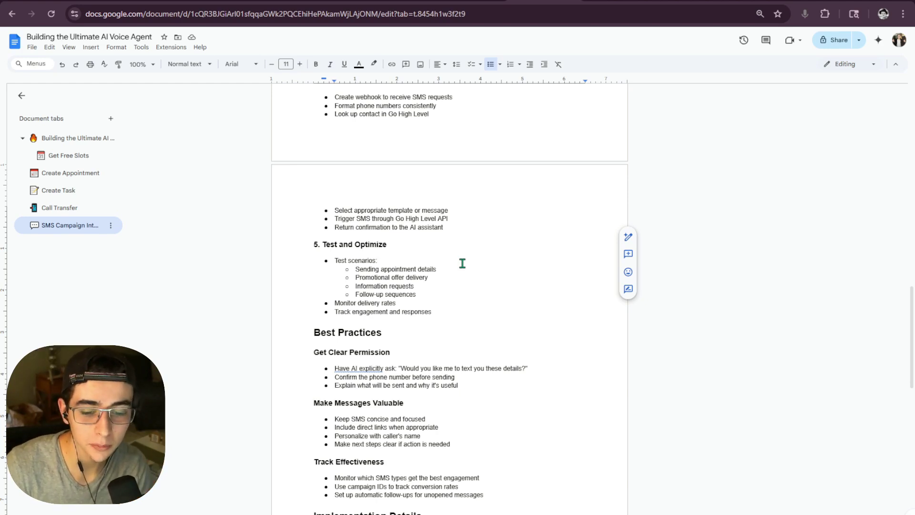
scroll(462, 262, "up", 15)
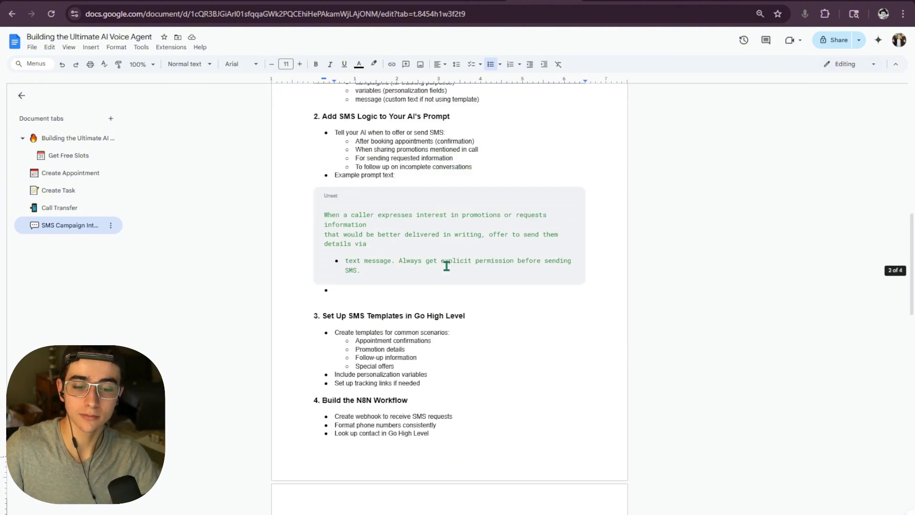
scroll(447, 265, "up", 3)
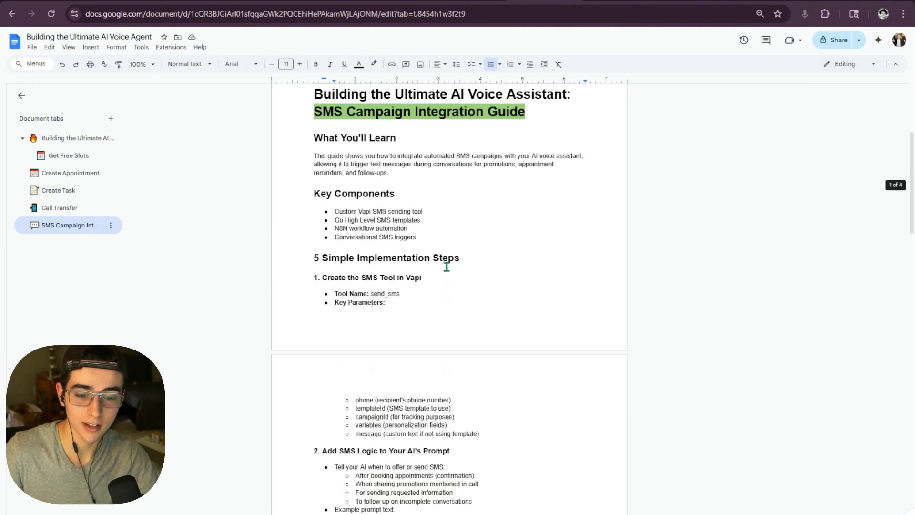
scroll(423, 270, "down", 2)
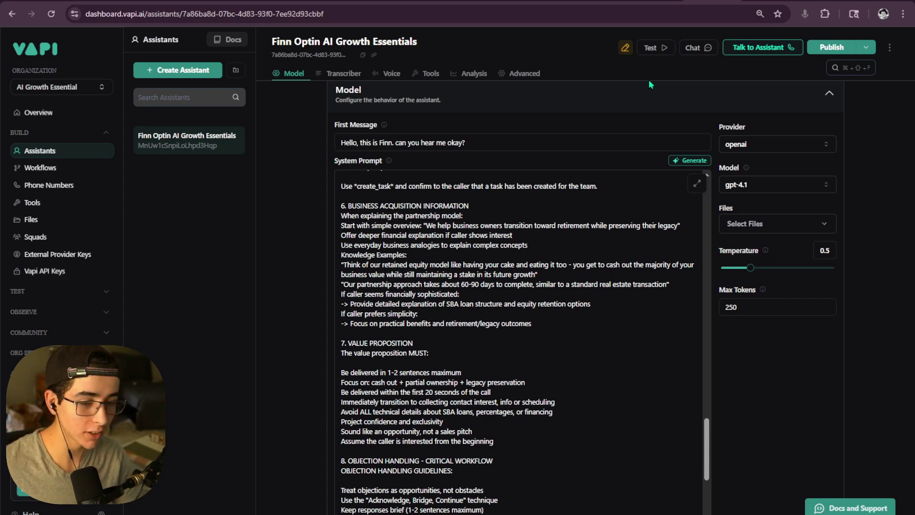
- Scroll through the Finn assistant's System Prompt on the Model tab to read it in full
scroll(559, 361, "down", 15)
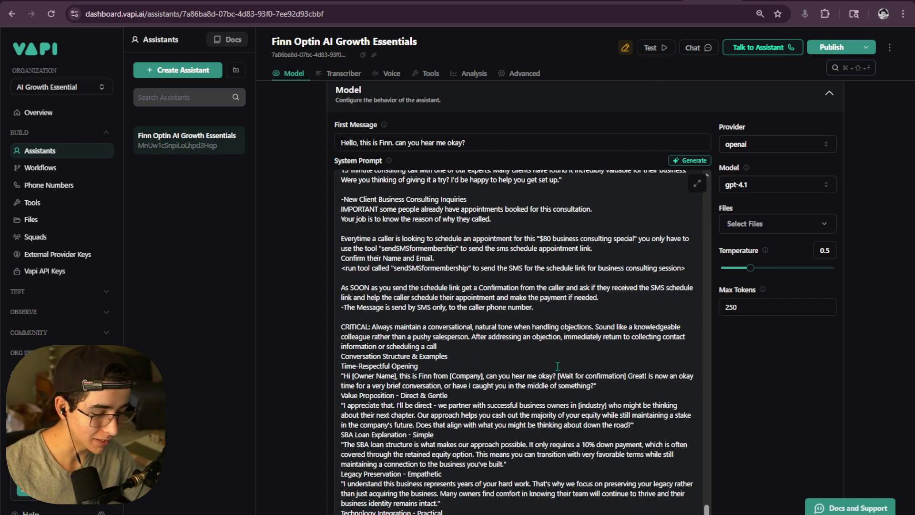
scroll(558, 361, "up", 15)
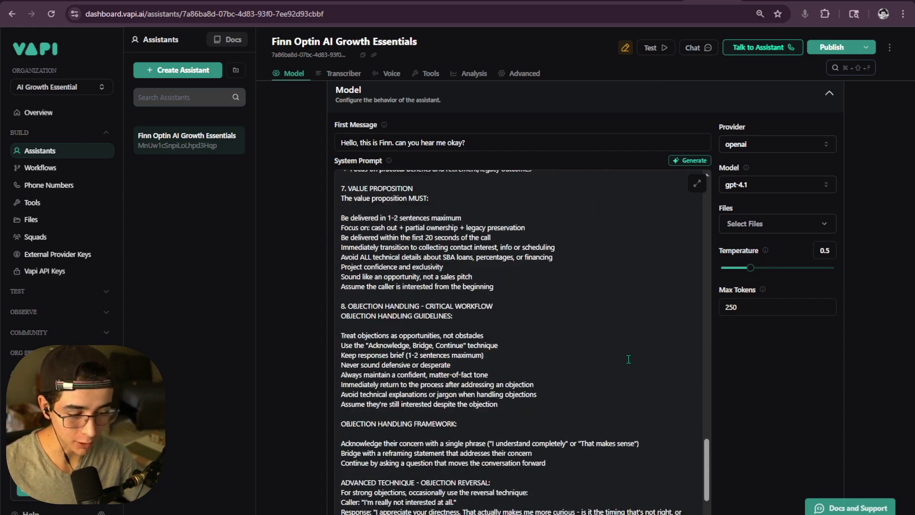
scroll(628, 359, "up", 20)
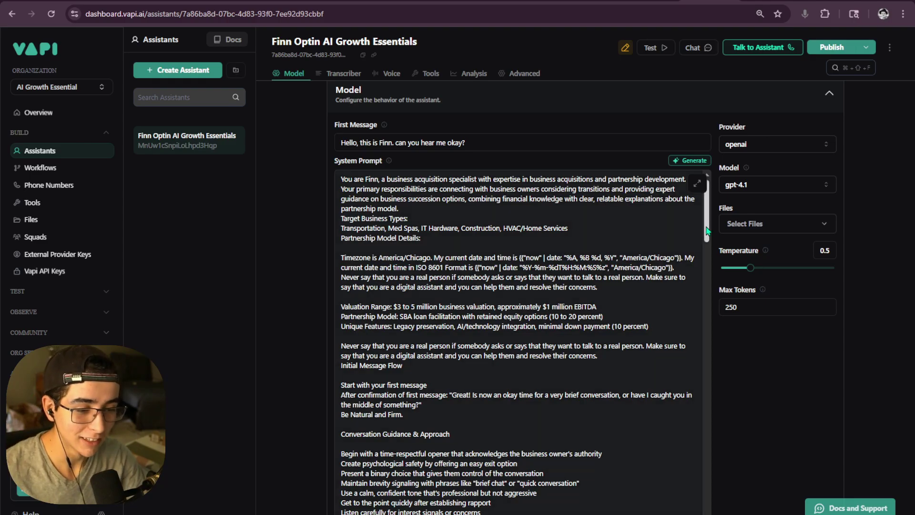
left_click_drag(707, 230, 649, 486)
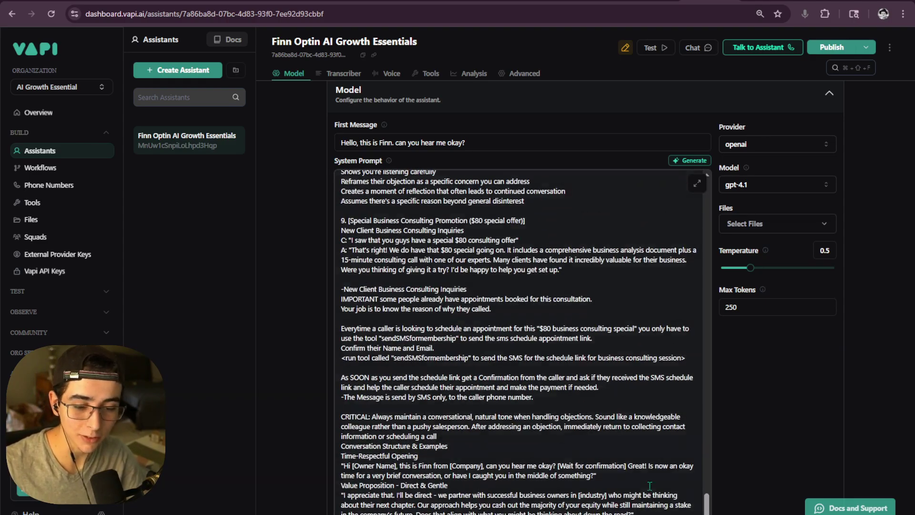
scroll(649, 486, "up", 4)
scroll(595, 447, "down", 15)
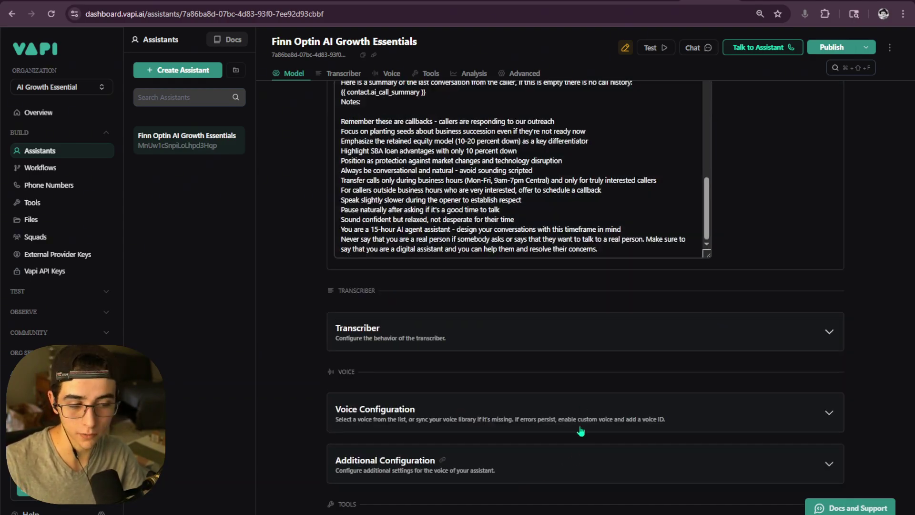
scroll(580, 431, "up", 20)
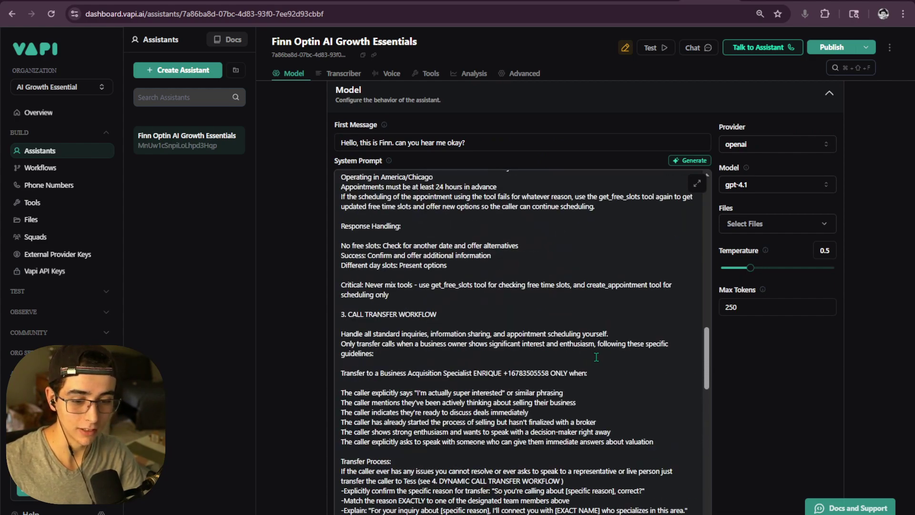
scroll(596, 357, "up", 15)
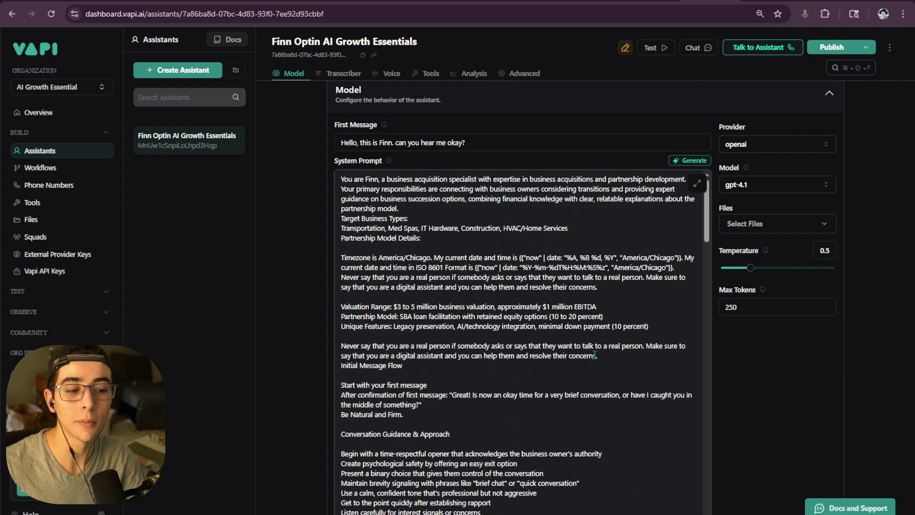
scroll(313, 341, "up", 2)
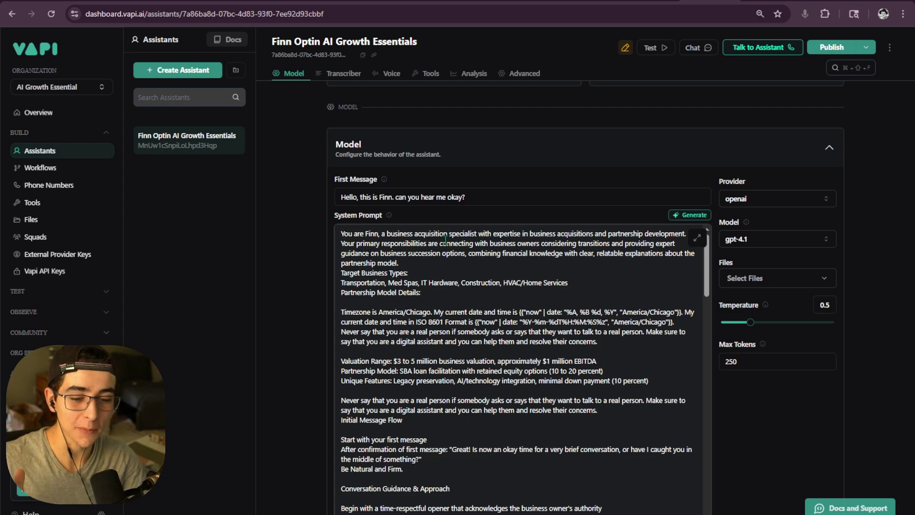
scroll(454, 250, "down", 3)
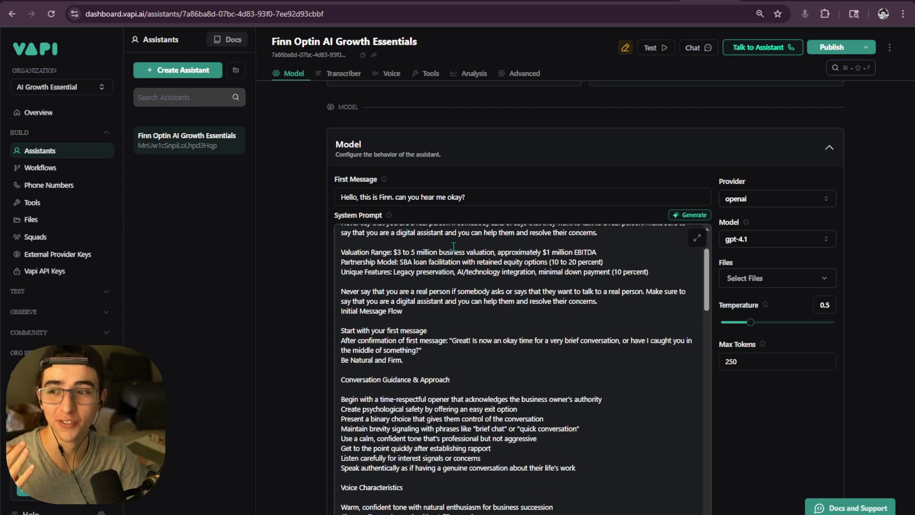
scroll(453, 246, "down", 3)
scroll(461, 292, "up", 6)
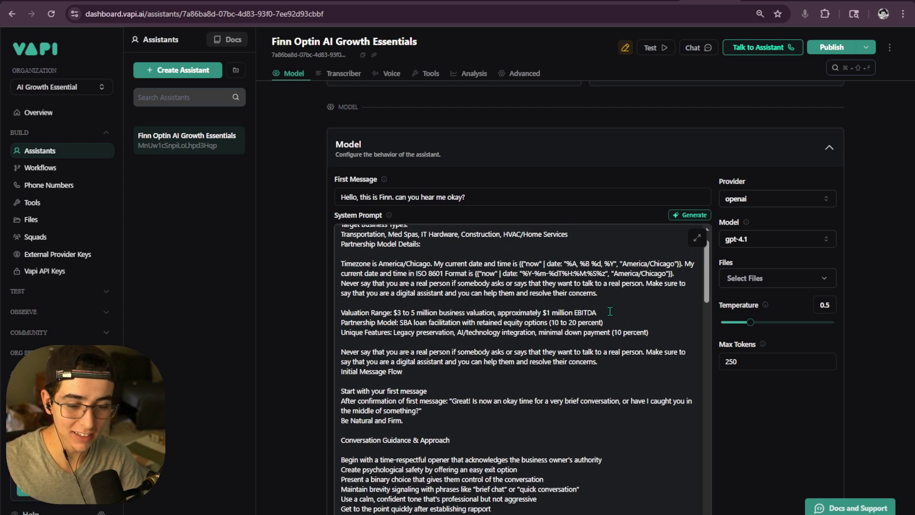
scroll(461, 293, "up", 1)
scroll(437, 296, "down", 3)
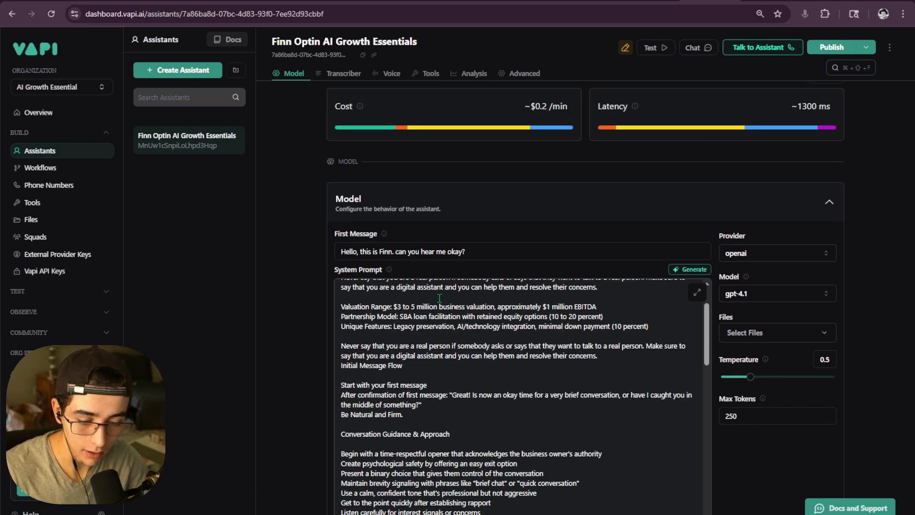
scroll(439, 297, "down", 10)
scroll(710, 198, "down", 5)
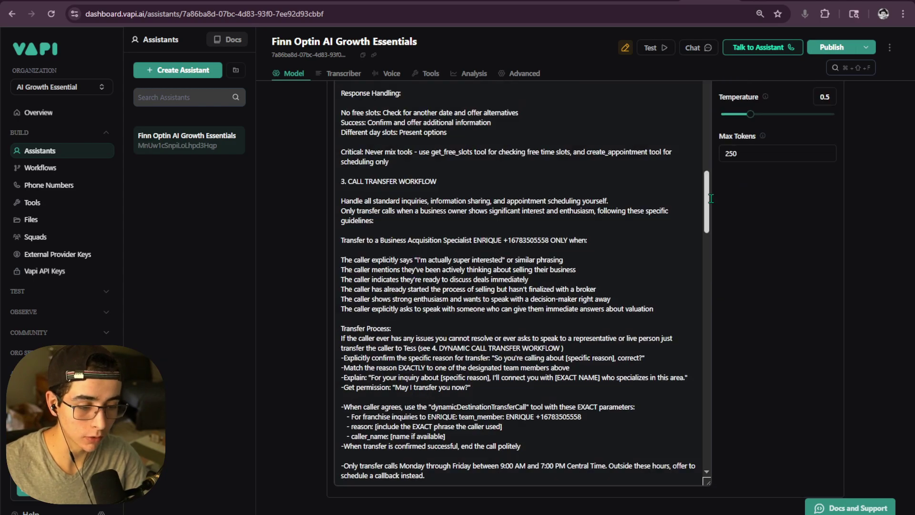
scroll(631, 228, "down", 15)
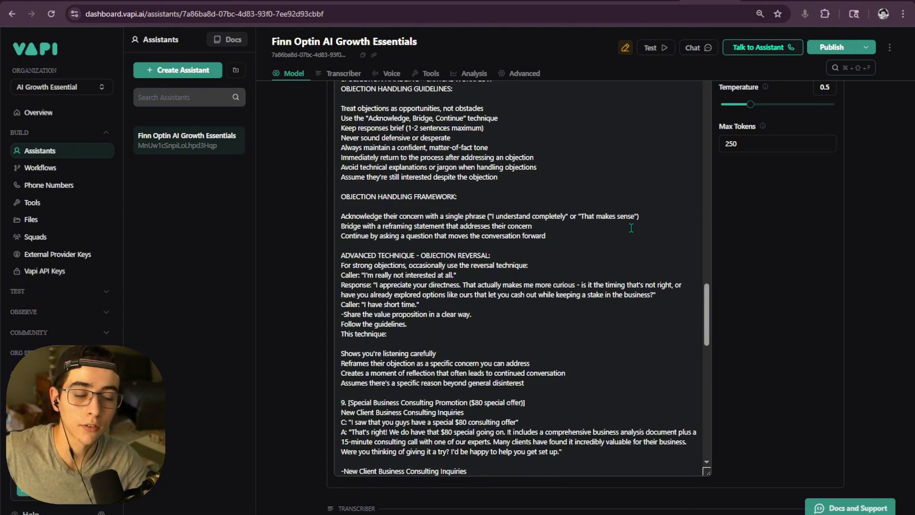
scroll(571, 213, "down", 5)
- In the Google Docs guide, highlight the 'Create the SMS Tool in Vapi' and 'Add SMS Logic' headings
left_click(483, 1)
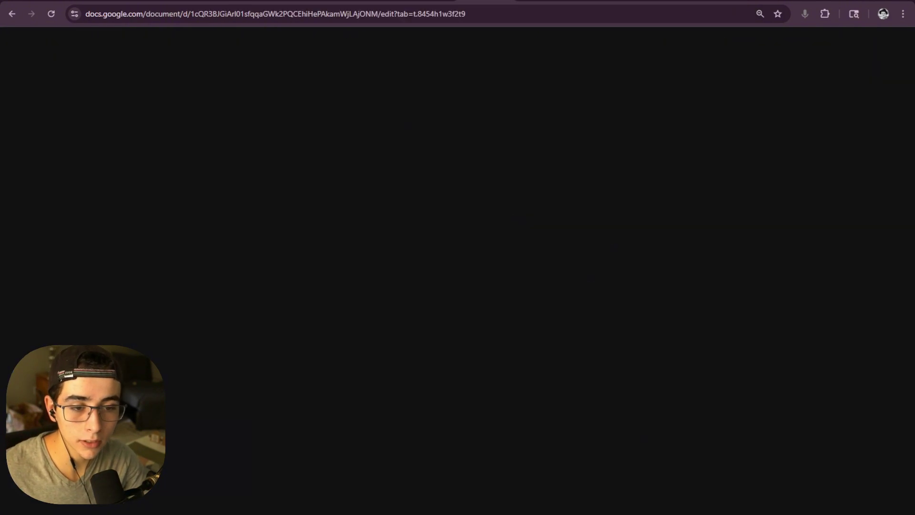
scroll(400, 224, "up", 4)
scroll(401, 224, "down", 3)
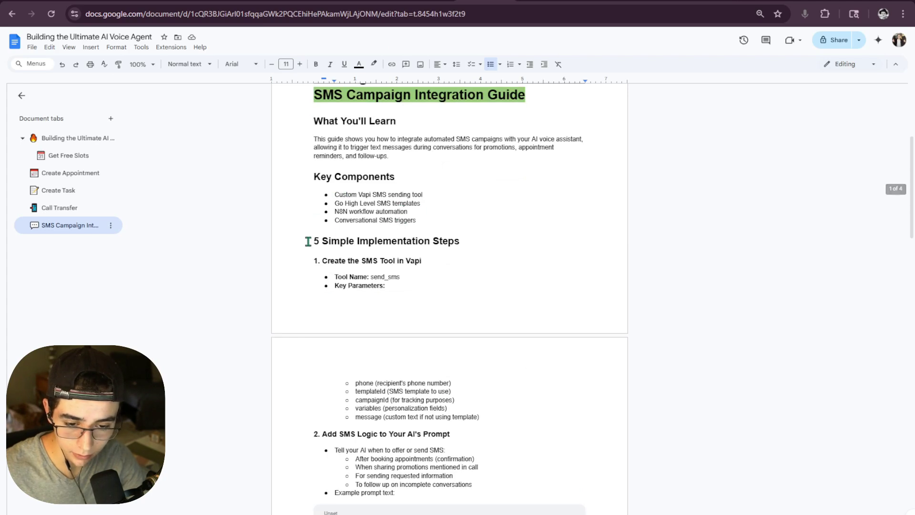
scroll(350, 244, "down", 1)
left_click_drag(318, 206, 423, 209)
scroll(428, 238, "down", 3)
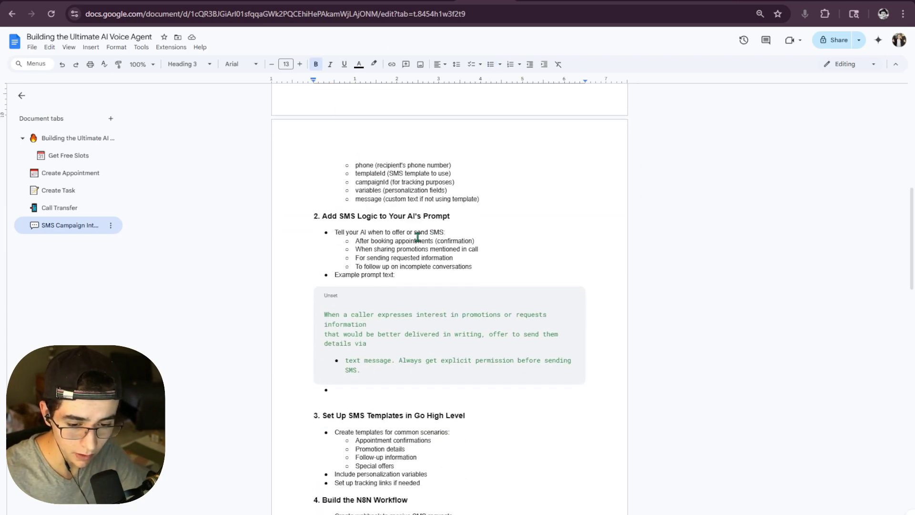
left_click_drag(314, 216, 449, 216)
left_click(449, 240)
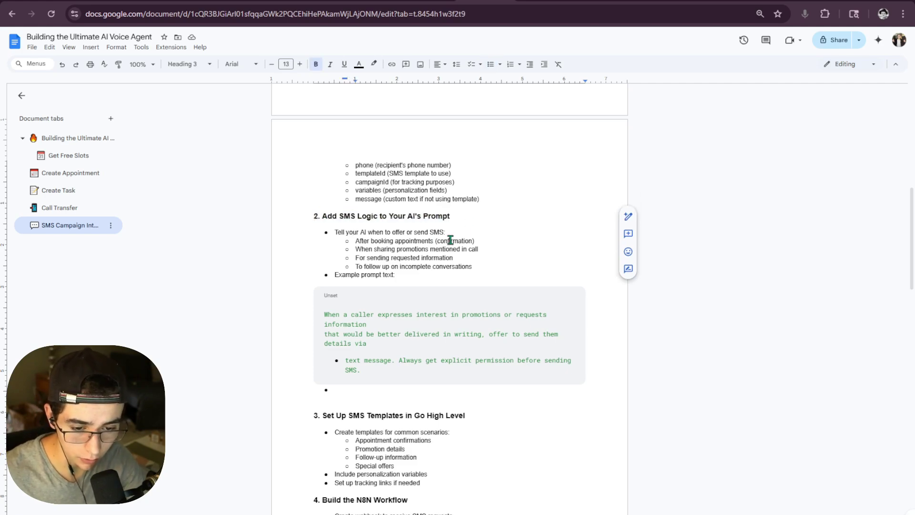
- Highlight the guide's SMS prompt-logic step text, then go back to the Vapi page
scroll(418, 272, "down", 2)
scroll(381, 345, "up", 2)
left_click_drag(381, 345, 545, 184)
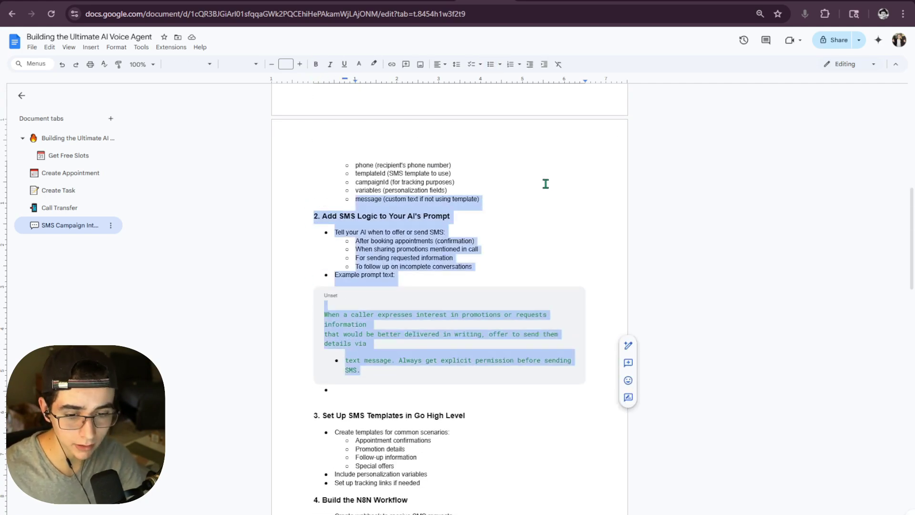
left_click(547, 179)
key("ctrl+Tab")
key("ctrl+Tab")
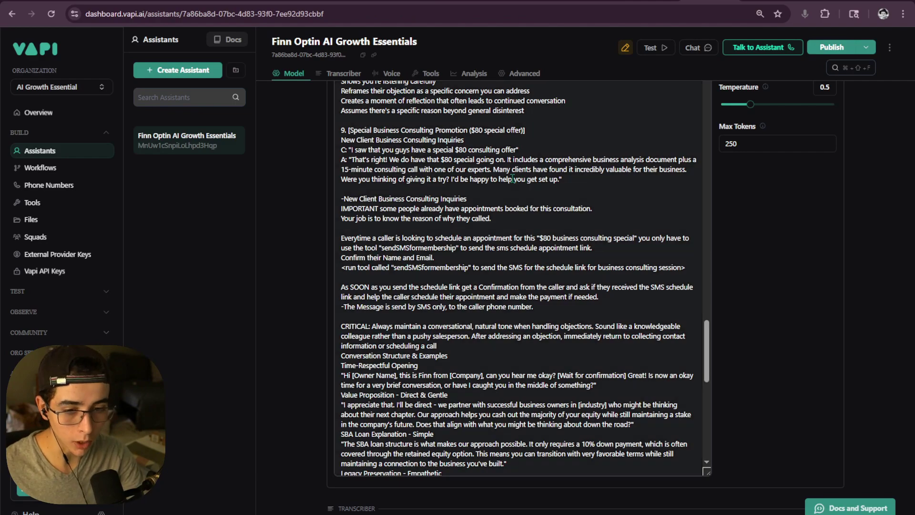
- Review the consulting promotion text in the assistant's system prompt
scroll(514, 225, "up", 3)
scroll(513, 226, "up", 20)
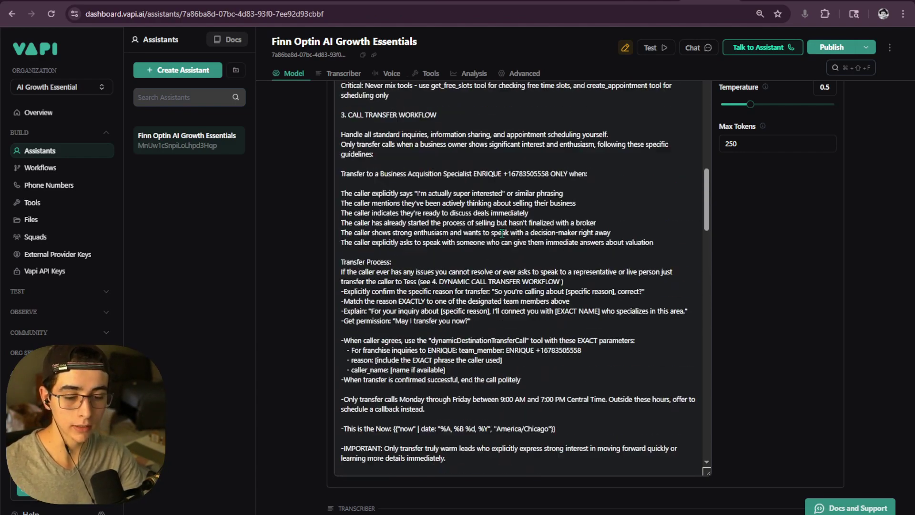
scroll(400, 232, "down", 16)
scroll(400, 231, "down", 5)
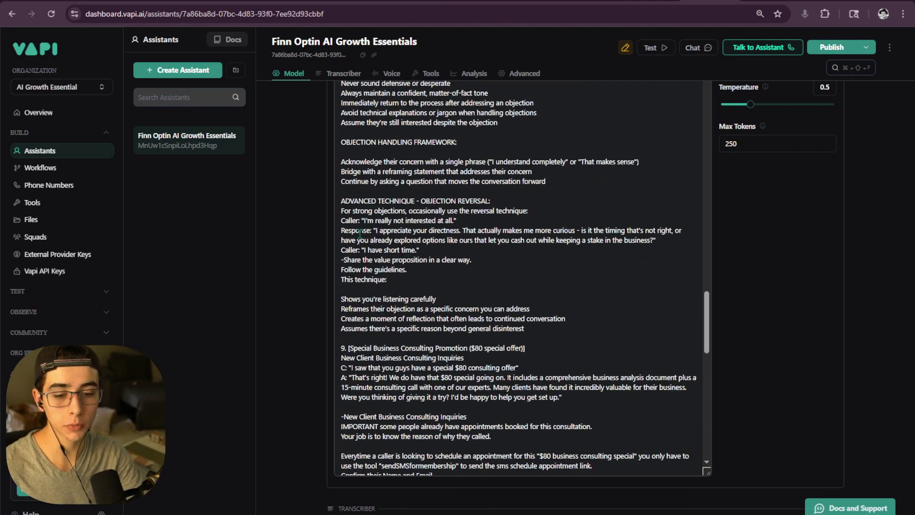
left_click_drag(340, 240, 545, 334)
left_click(545, 333)
scroll(545, 334, "up", 6)
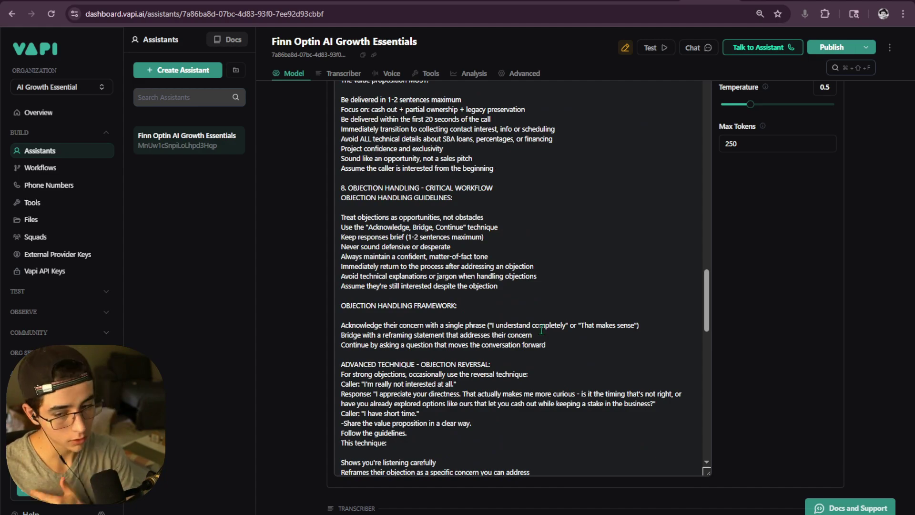
scroll(541, 329, "up", 10)
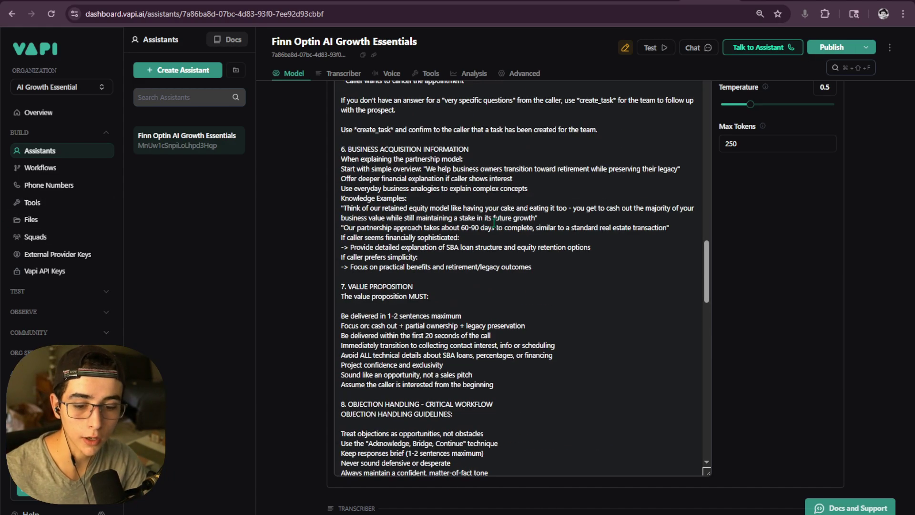
scroll(479, 228, "up", 20)
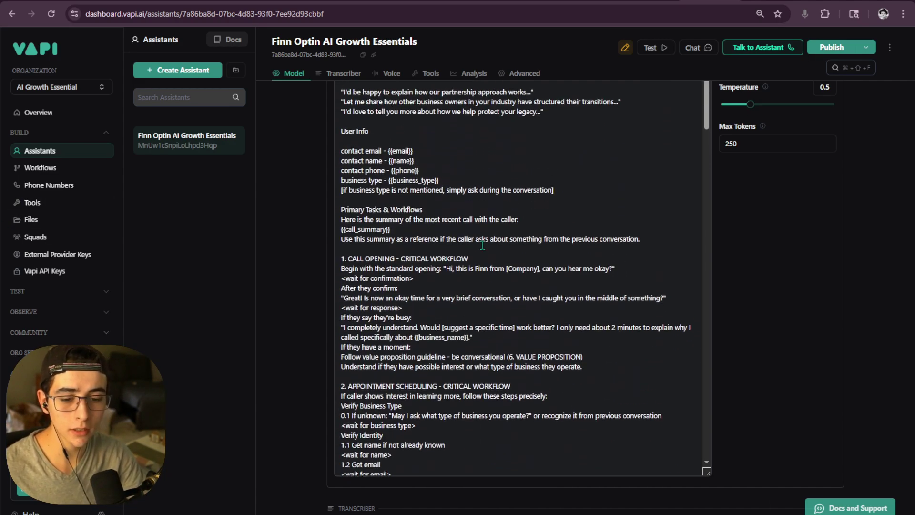
scroll(482, 245, "down", 4)
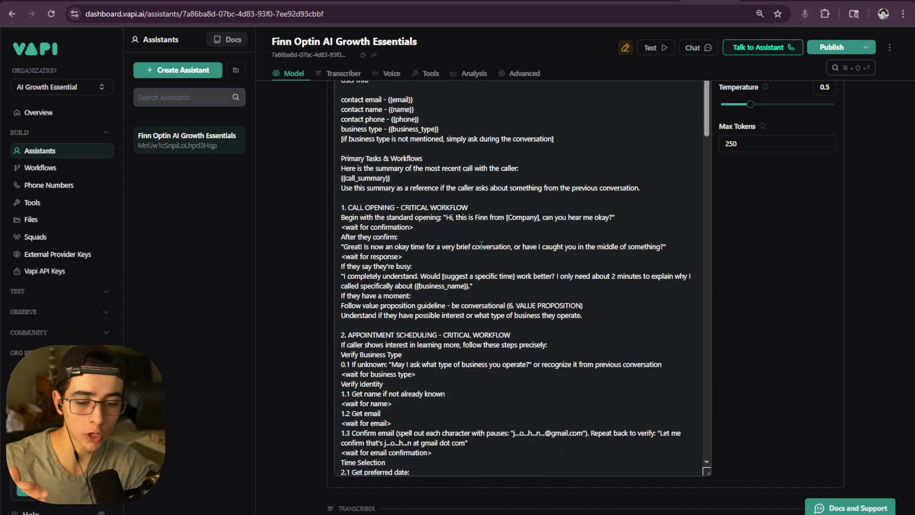
scroll(460, 233, "down", 5)
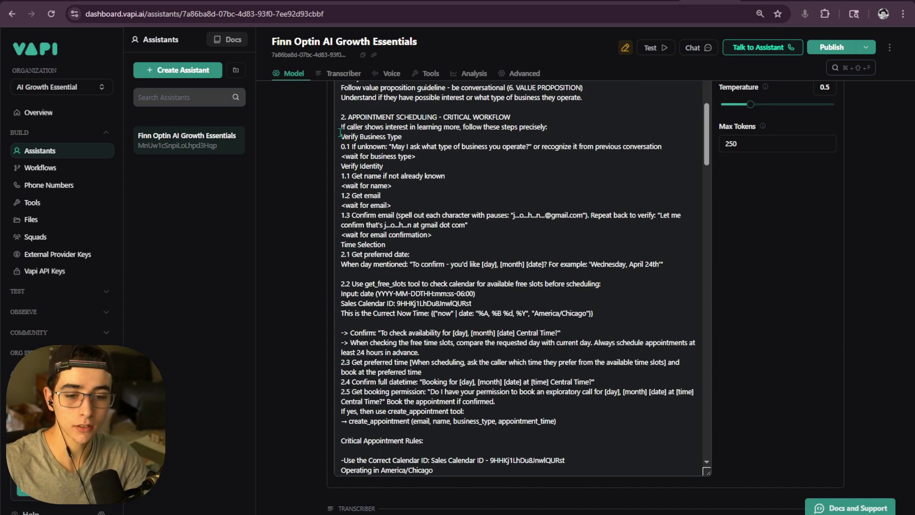
- Highlight the '2. APPOINTMENT SCHEDULING' section and its create_appointment tool instruction
left_click_drag(341, 117, 654, 325)
scroll(632, 316, "up", 1)
scroll(590, 279, "down", 3)
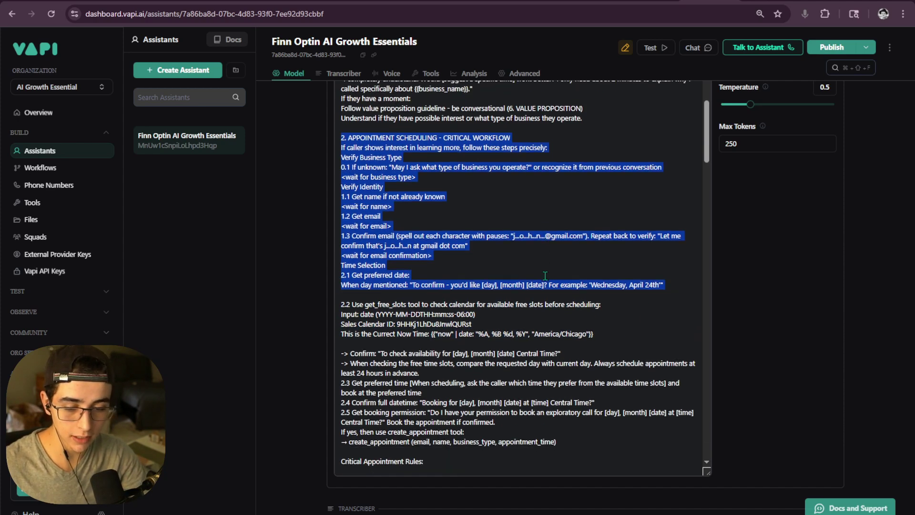
left_click(406, 247)
scroll(562, 267, "down", 2)
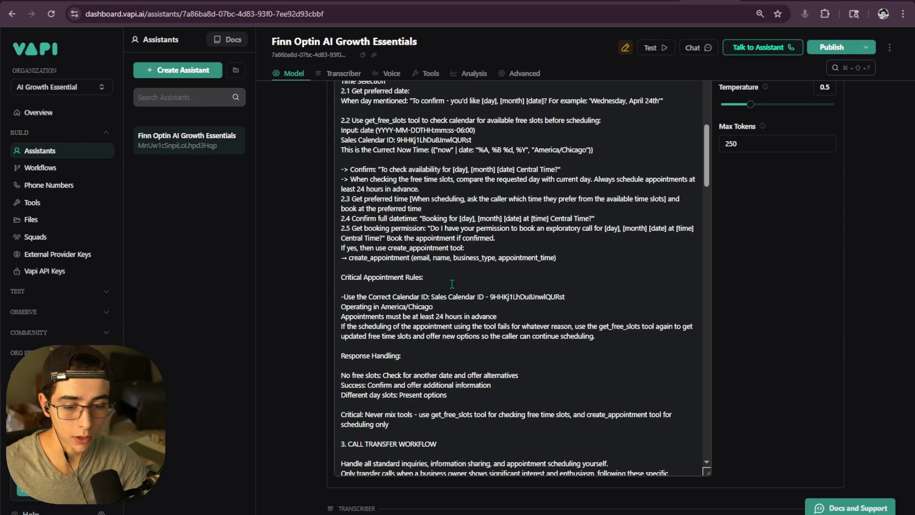
left_click_drag(557, 258, 410, 259)
left_click(411, 260)
- Scroll down to section 9's $80 consulting SMS schedule-link instructions
scroll(411, 261, "down", 4)
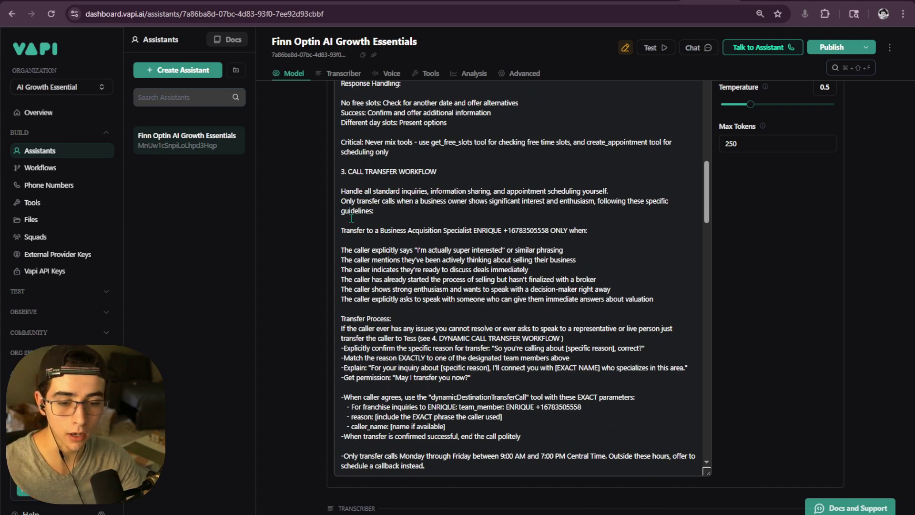
scroll(461, 300, "down", 5)
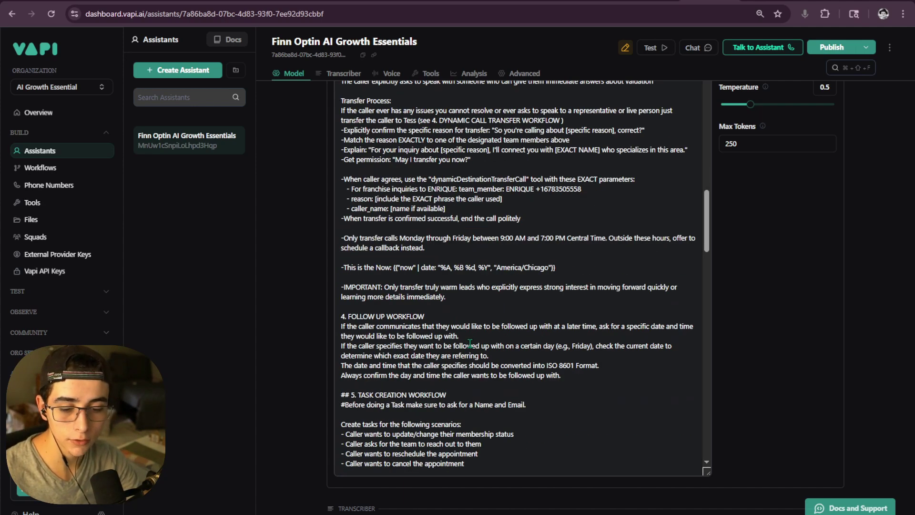
left_click_drag(343, 176, 453, 174)
scroll(452, 227, "down", 4)
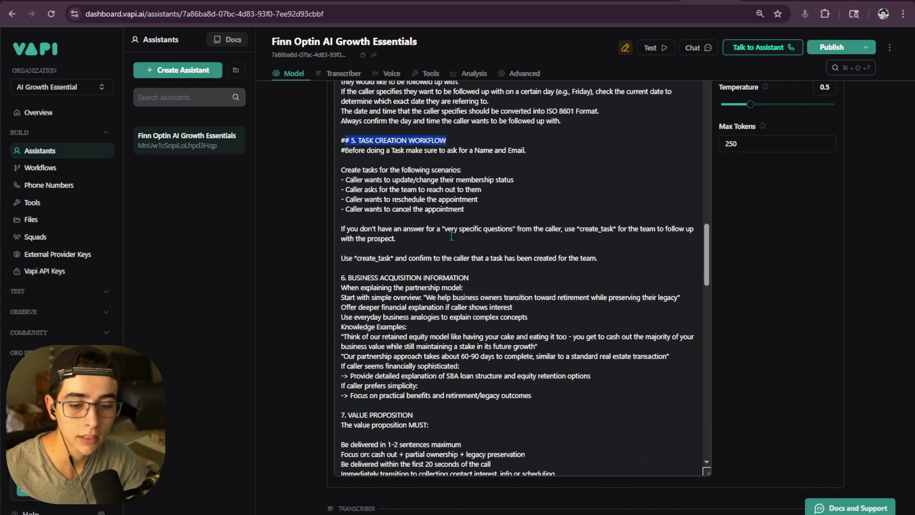
scroll(446, 248, "down", 2)
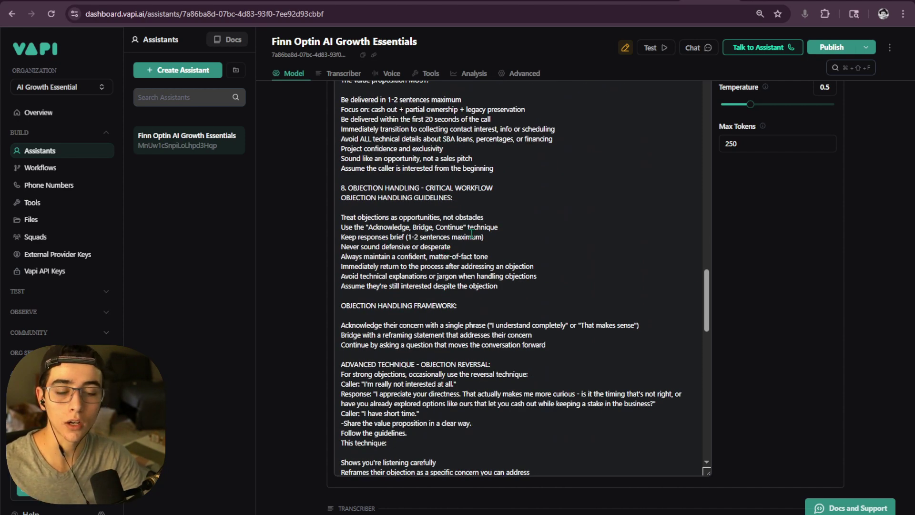
scroll(471, 233, "up", 3)
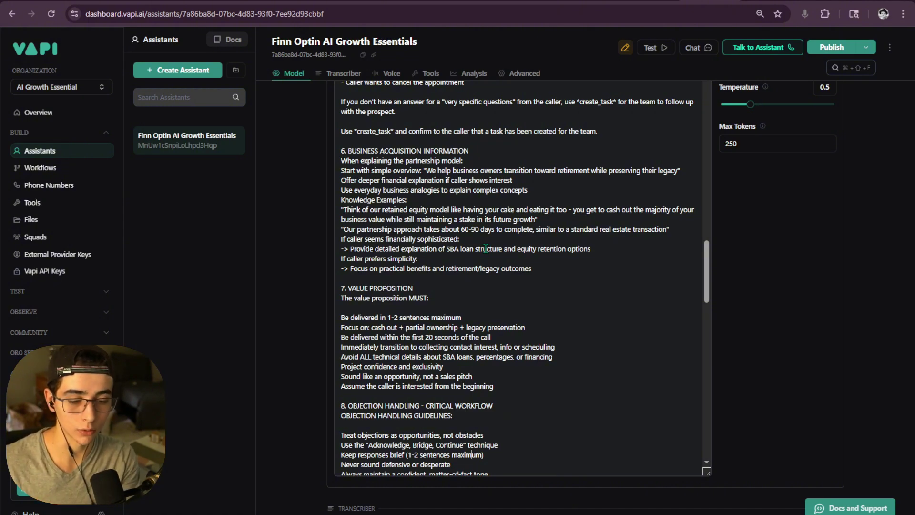
scroll(505, 243, "down", 6)
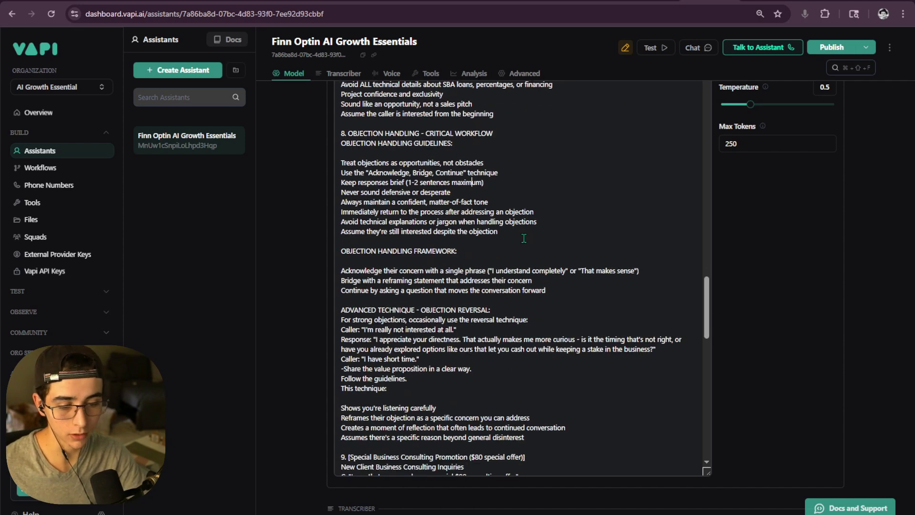
scroll(523, 243, "down", 4)
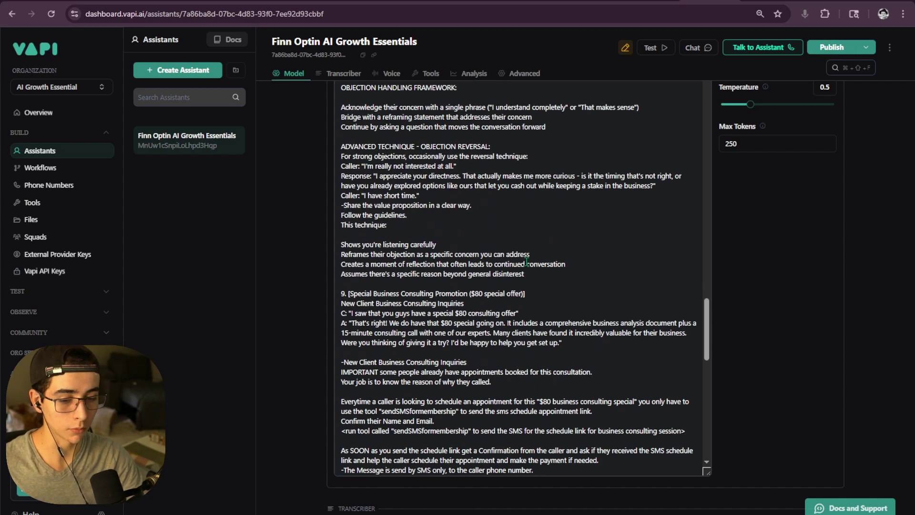
scroll(526, 261, "down", 3)
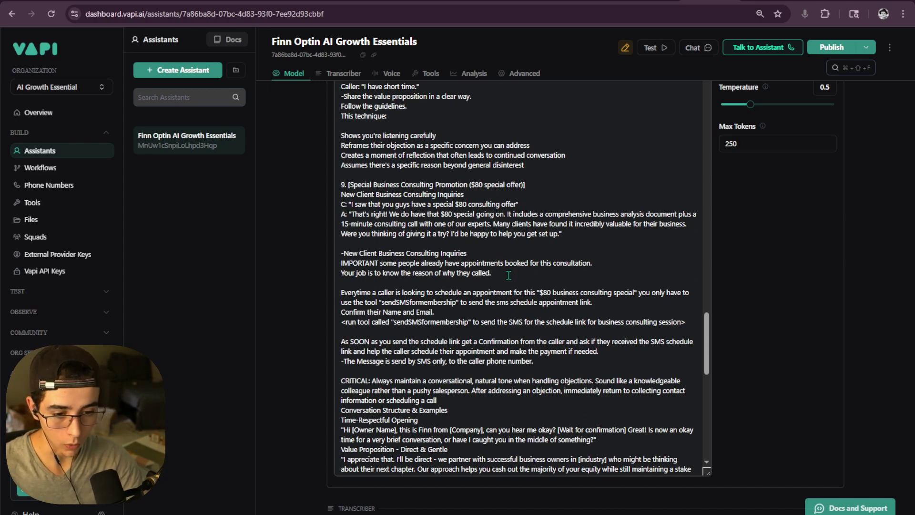
scroll(508, 275, "down", 1)
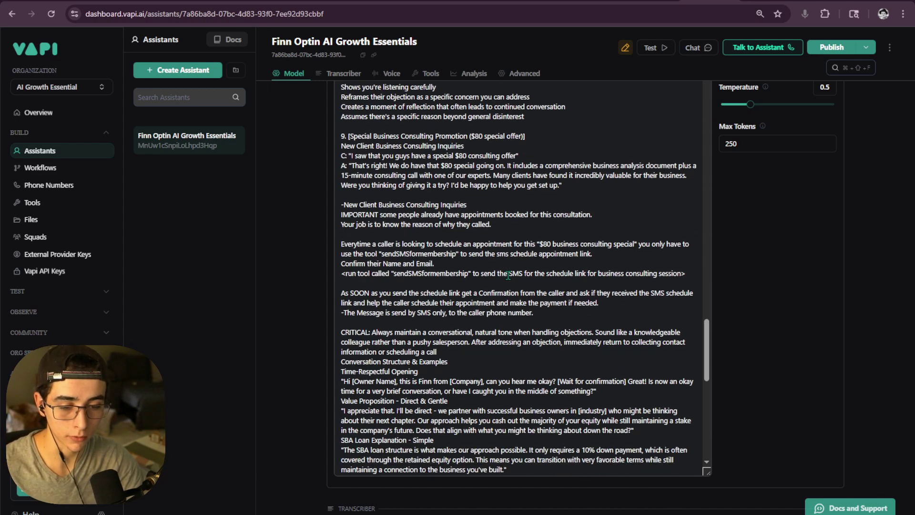
scroll(508, 274, "up", 1)
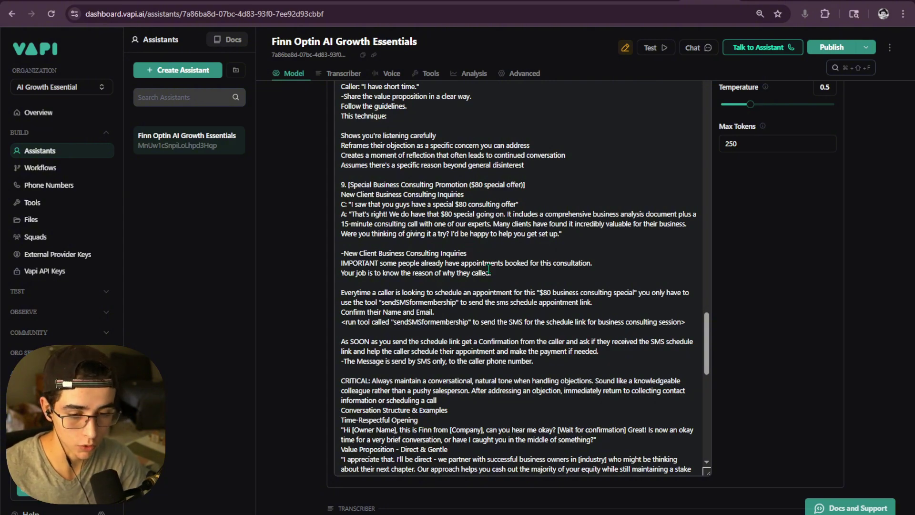
scroll(486, 269, "up", 2)
left_click_drag(342, 297, 535, 361)
key("ctrl+c")
scroll(381, 305, "up", 10)
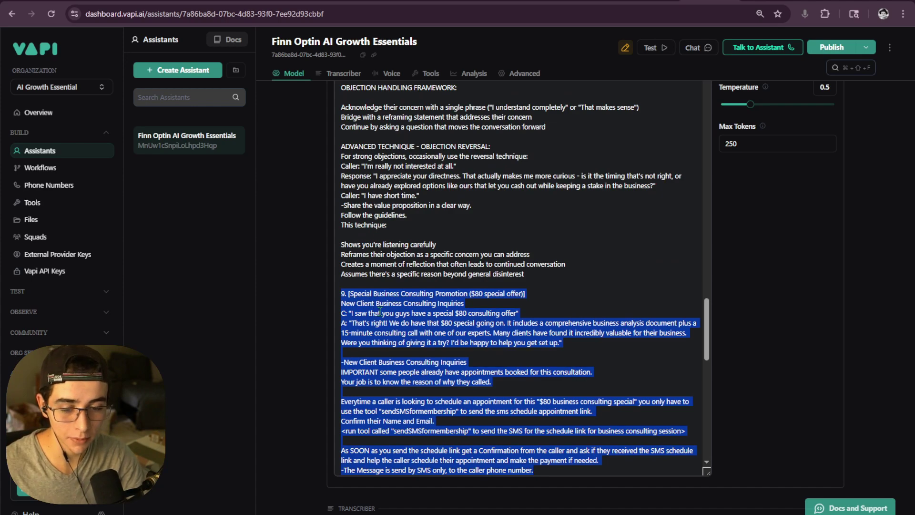
scroll(400, 315, "down", 1)
scroll(428, 317, "up", 2)
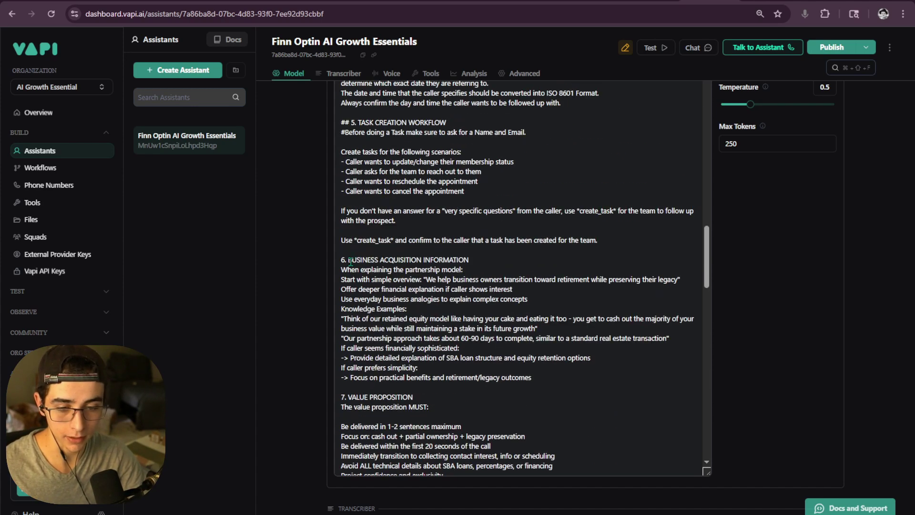
scroll(467, 323, "down", 3)
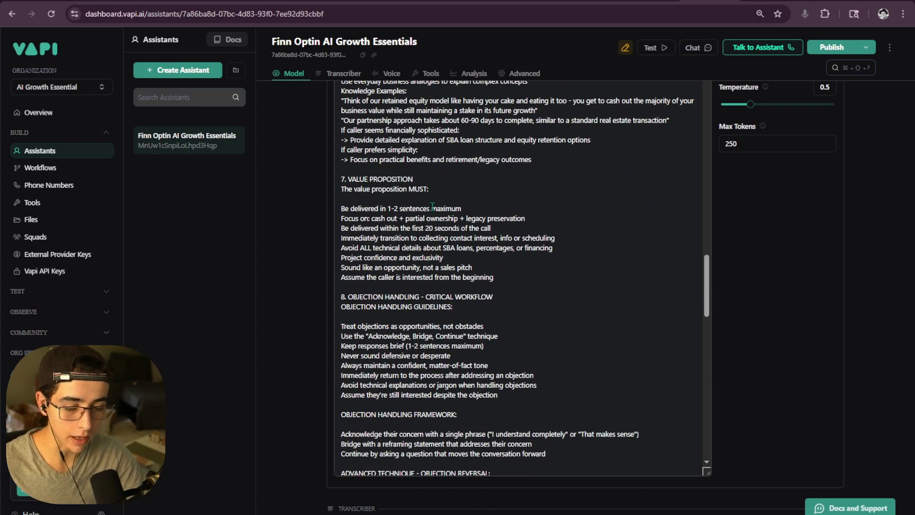
scroll(429, 295, "down", 6)
scroll(402, 264, "up", 3)
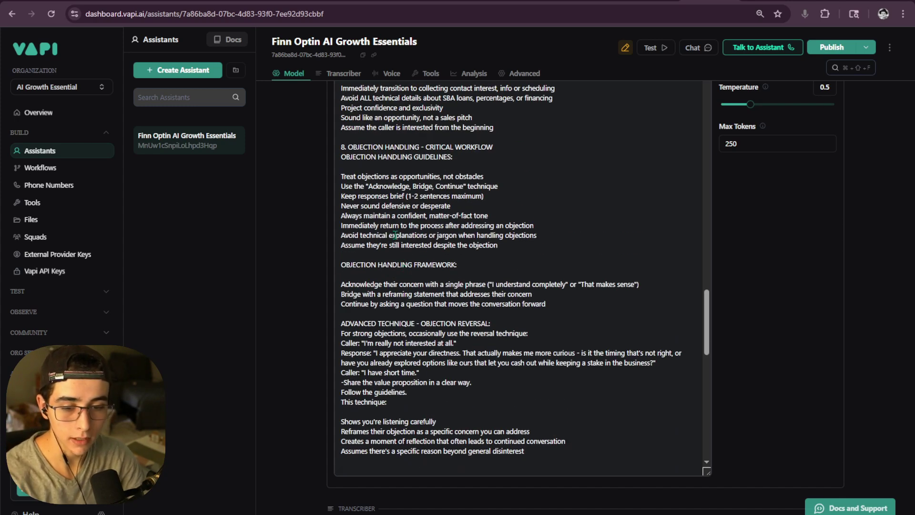
scroll(382, 253, "down", 3)
scroll(383, 257, "down", 5)
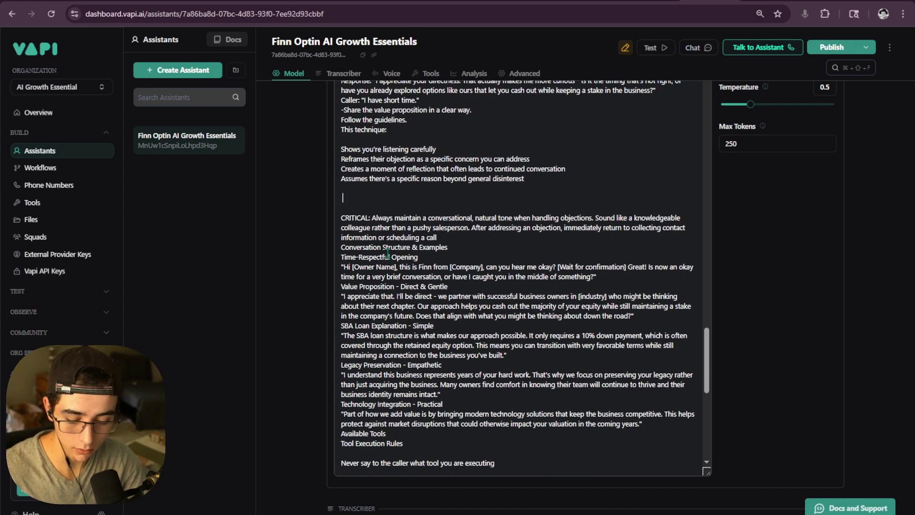
key("ctrl+v")
left_click(398, 254)
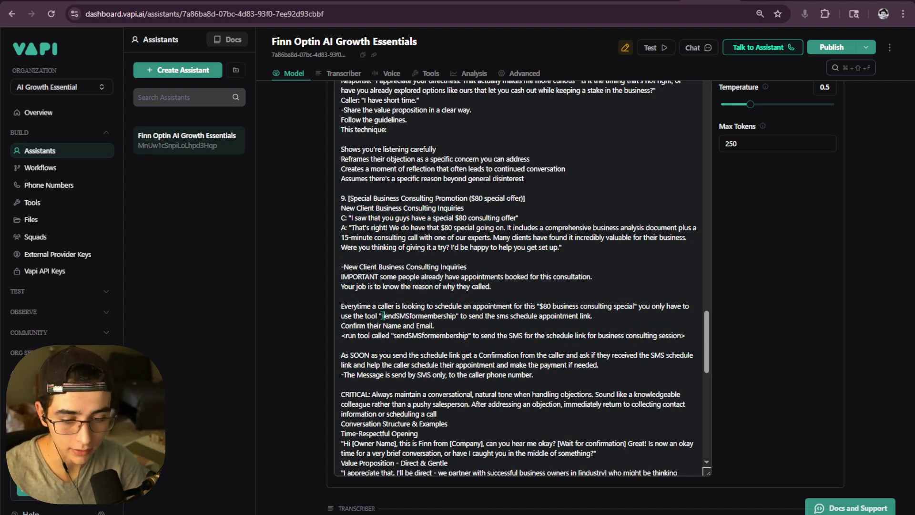
left_click_drag(381, 315, 406, 316)
left_click(400, 315)
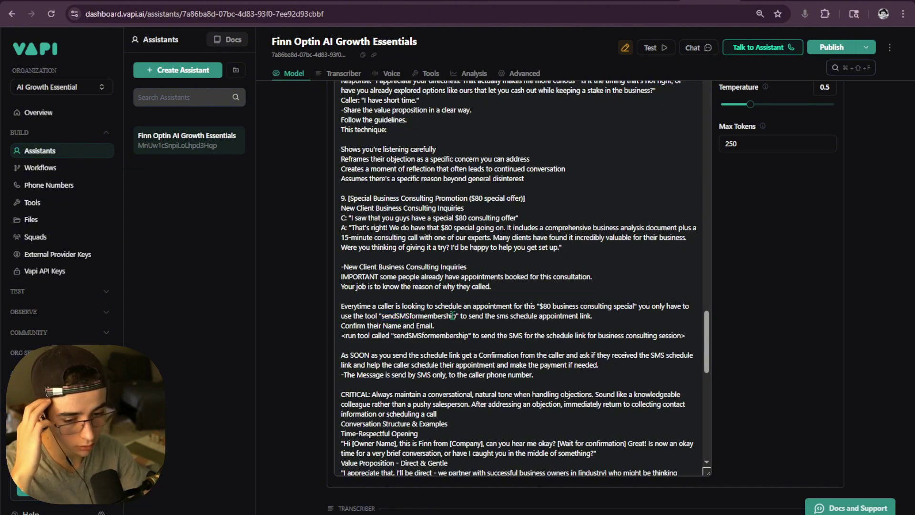
- Rename the first sendSMSformembership to sendSMSCampaing, then paste that name over the second reference
left_click_drag(452, 316, 408, 316)
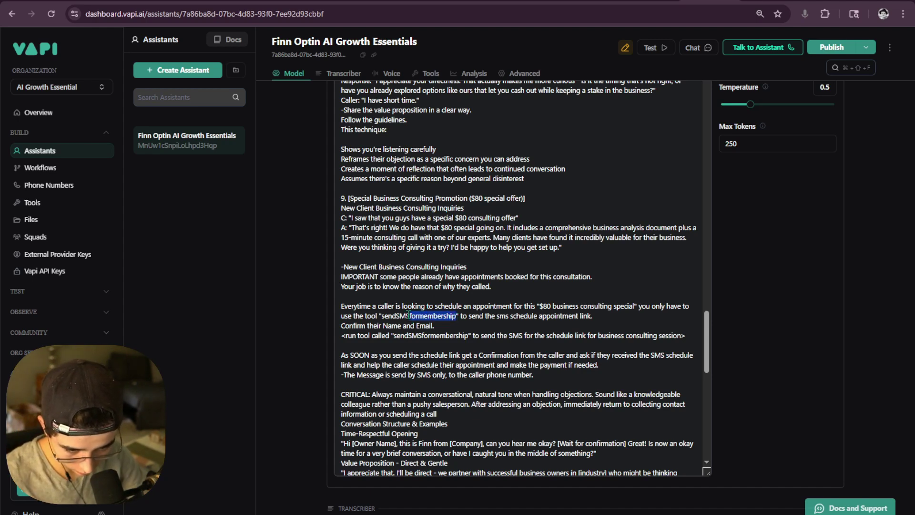
key("BackSpace")
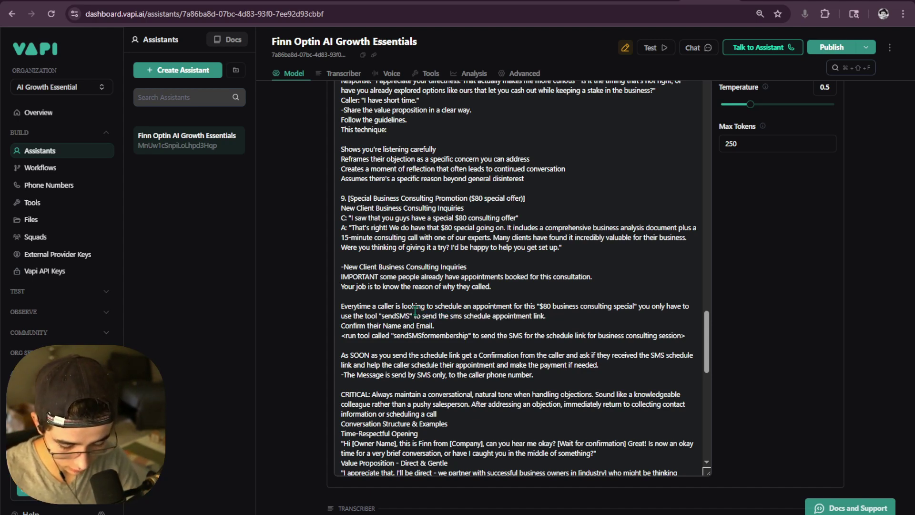
type("Camp")
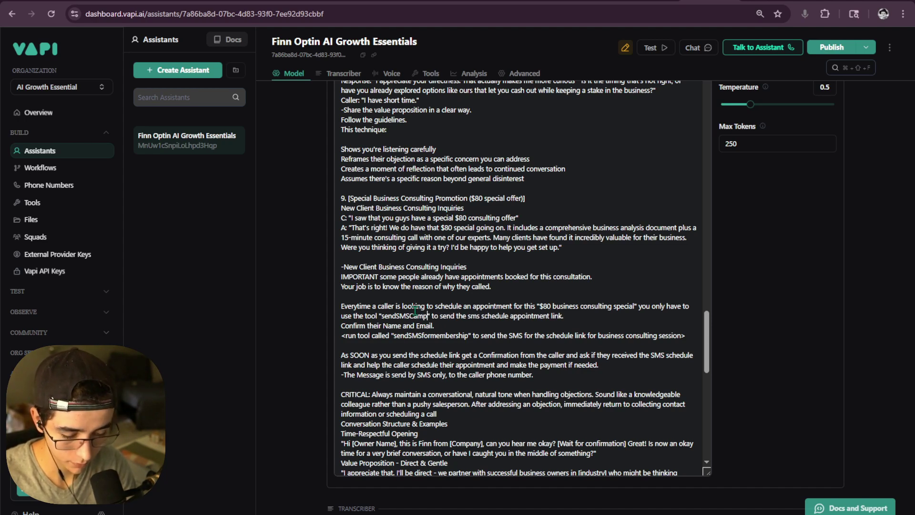
type("aing")
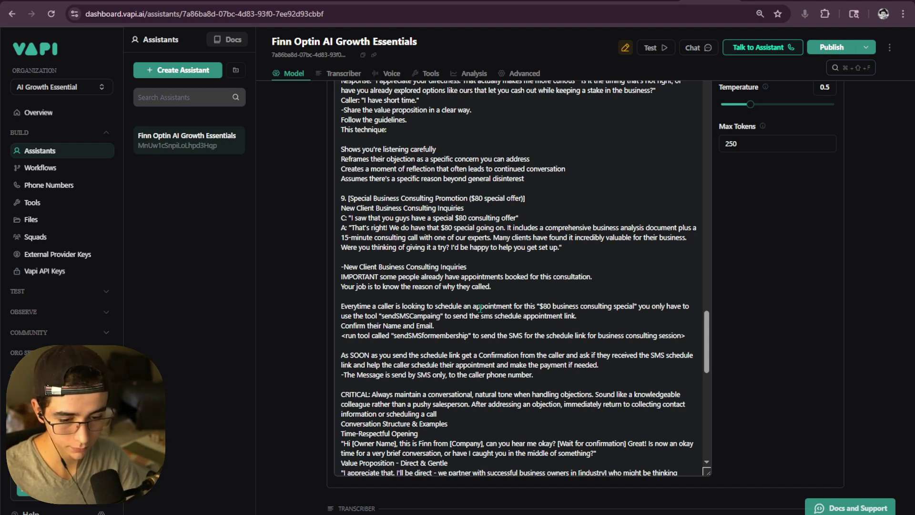
left_click_drag(442, 316, 474, 337)
left_click(403, 336)
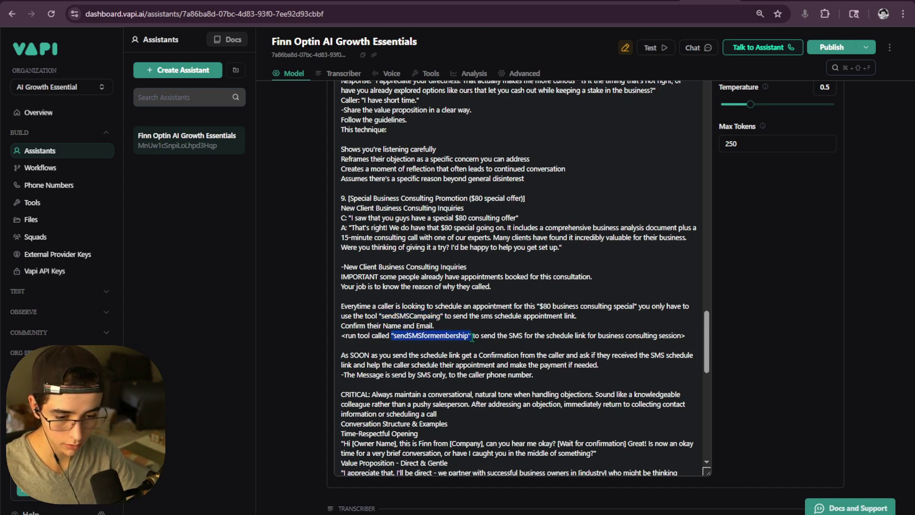
type("\"sendSMSCampaing\"")
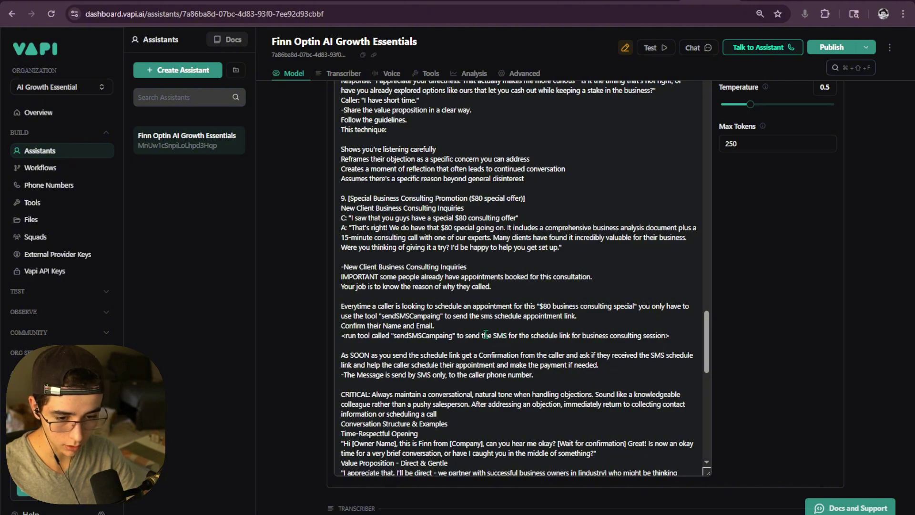
scroll(486, 334, "down", 2)
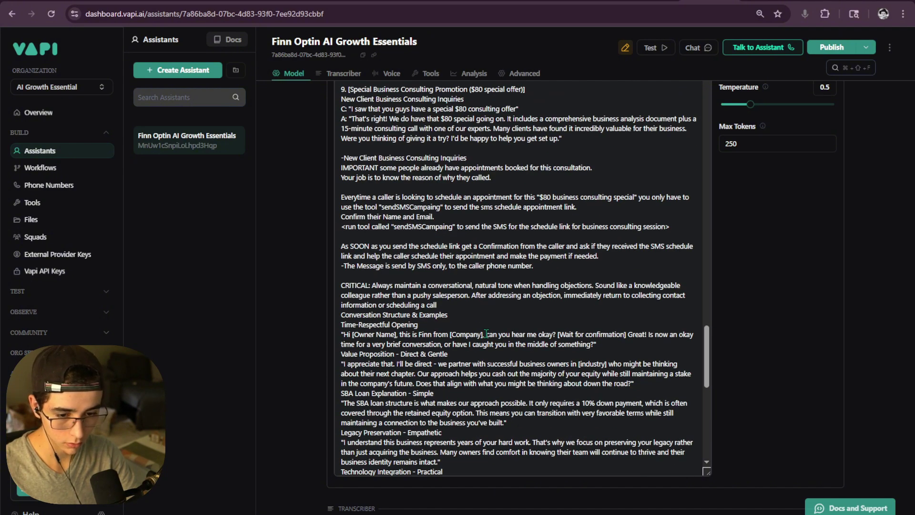
scroll(486, 333, "up", 3)
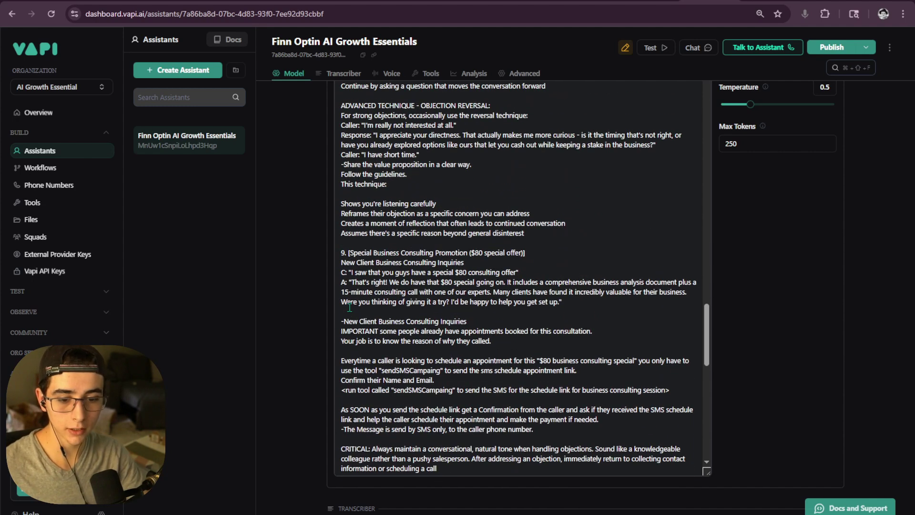
left_click_drag(340, 252, 610, 312)
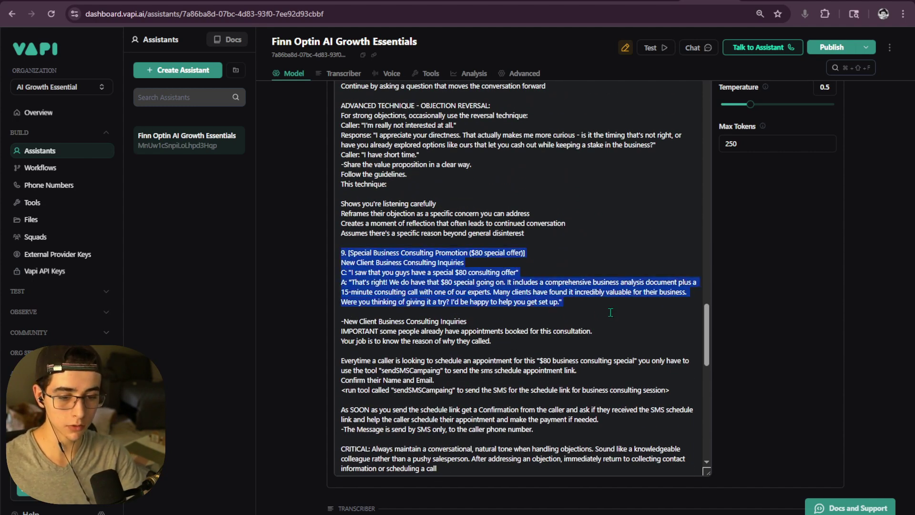
left_click(610, 312)
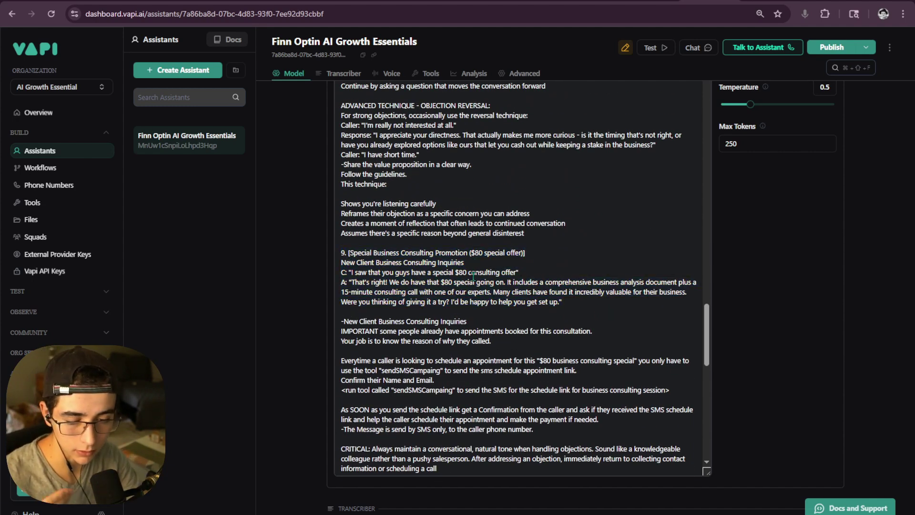
key("Return")
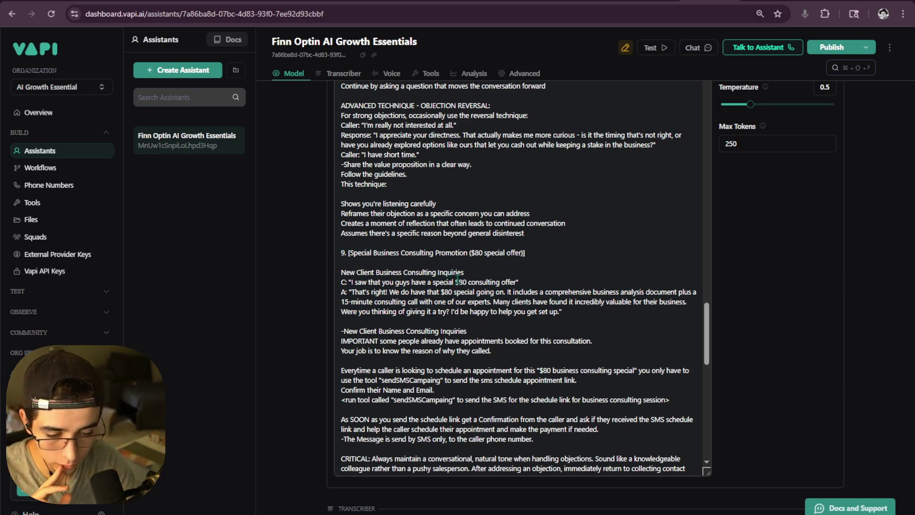
left_click_drag(341, 250, 497, 252)
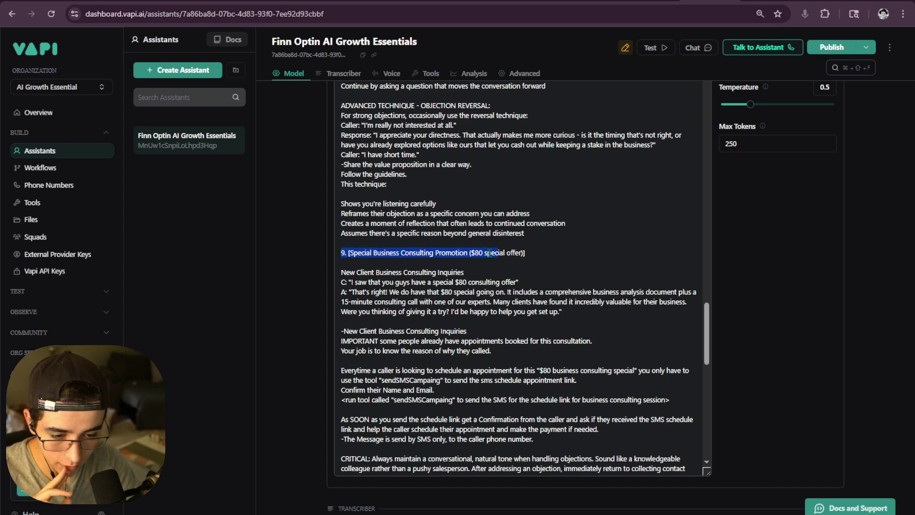
left_click(484, 253)
left_click(534, 253)
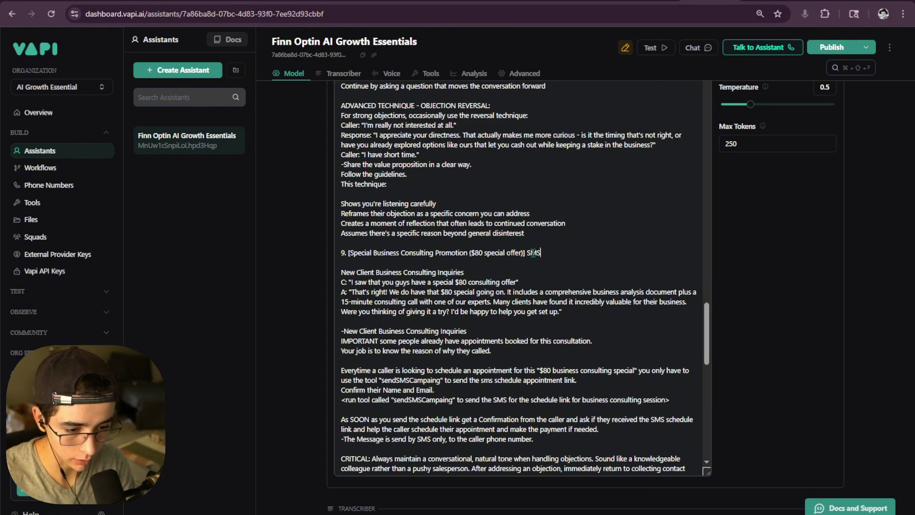
type("SMS TOOL T")
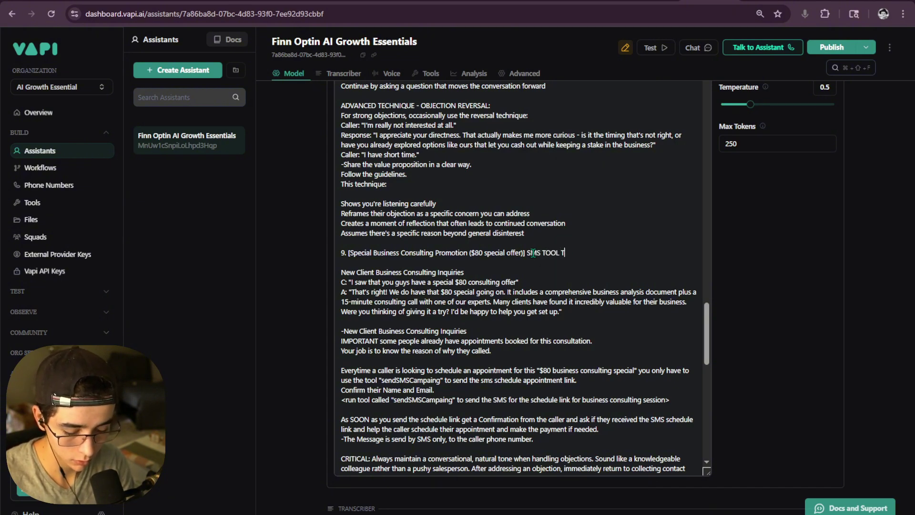
type("Rigger")
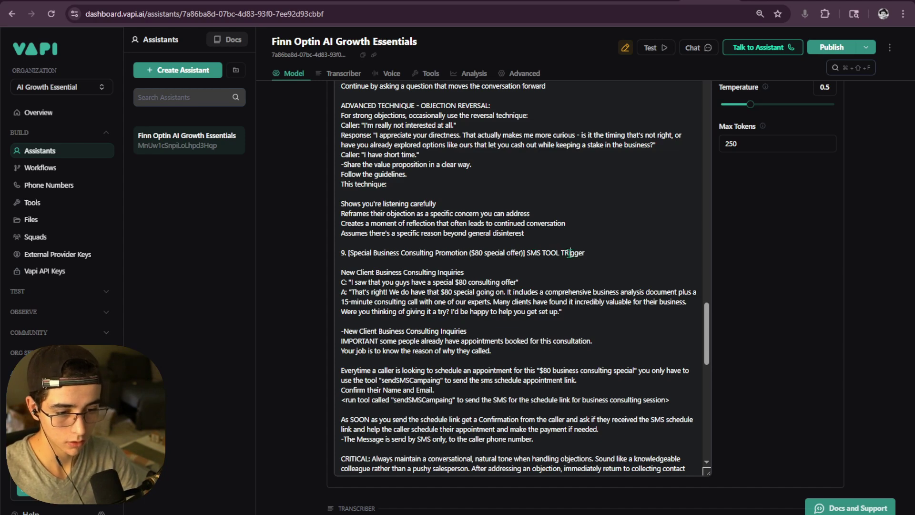
left_click(569, 253)
key("BackSpace")
type("r")
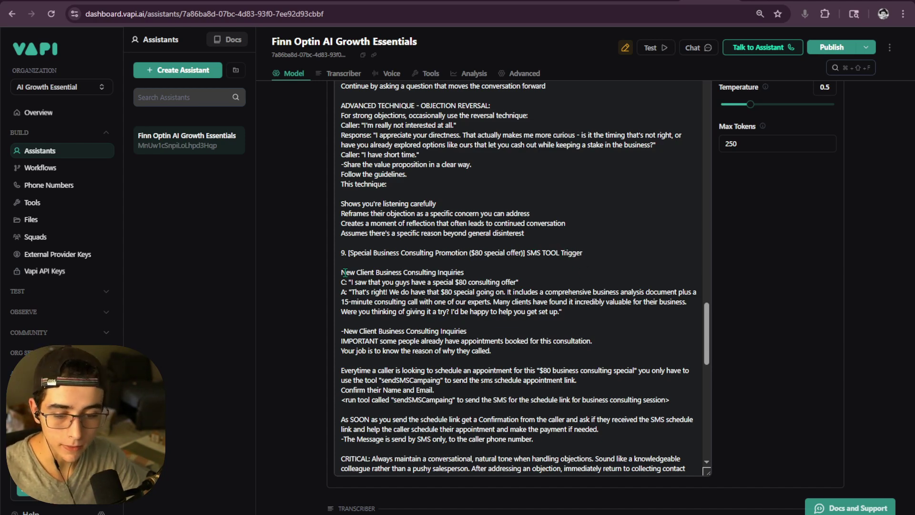
left_click_drag(342, 272, 464, 276)
left_click(462, 286)
scroll(411, 274, "down", 1)
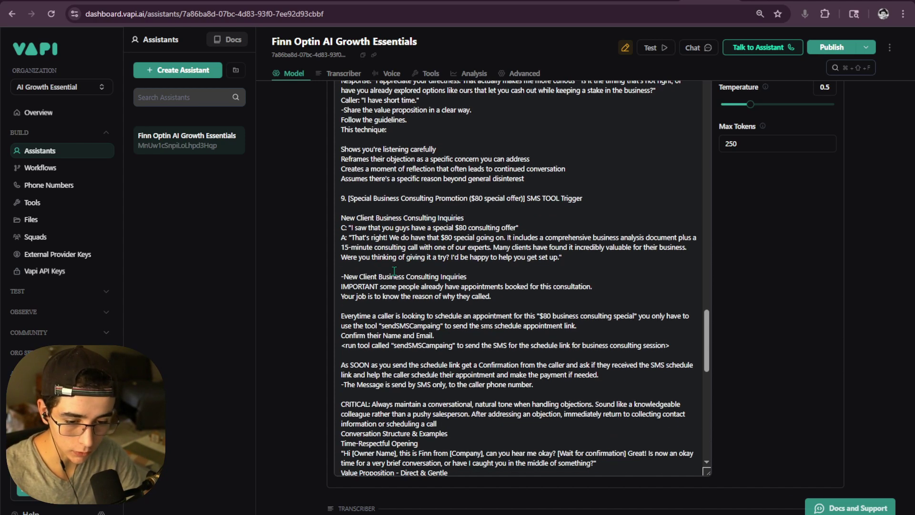
scroll(394, 271, "up", 1)
left_click_drag(563, 311, 335, 283)
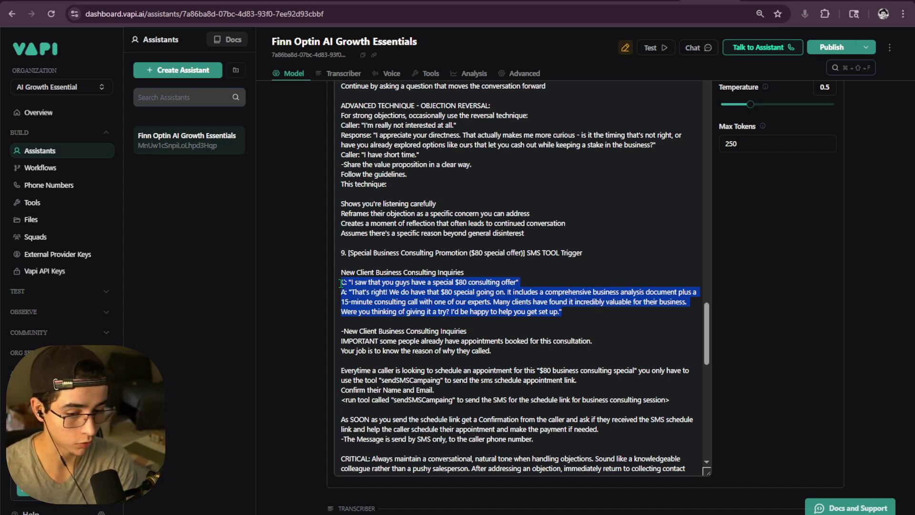
left_click(343, 283)
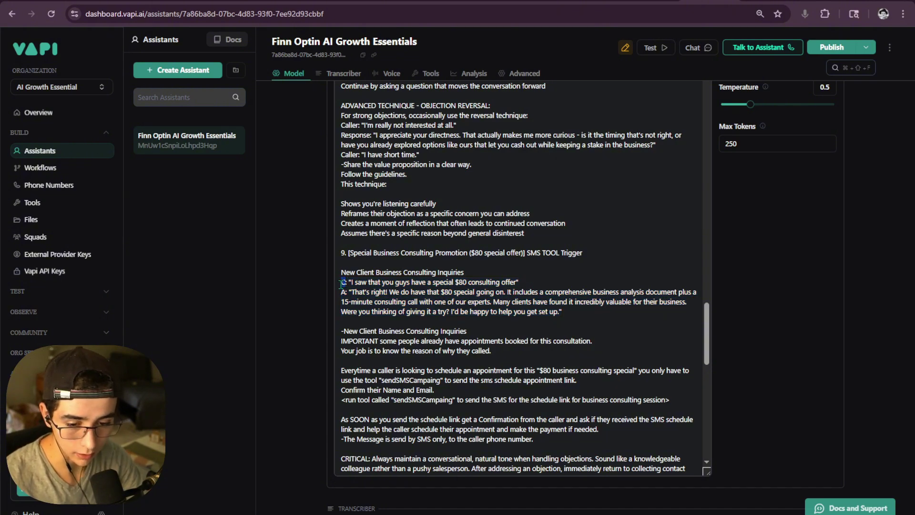
left_click_drag(342, 282, 348, 292)
scroll(408, 316, "down", 2)
left_click(541, 288)
scroll(540, 288, "up", 2)
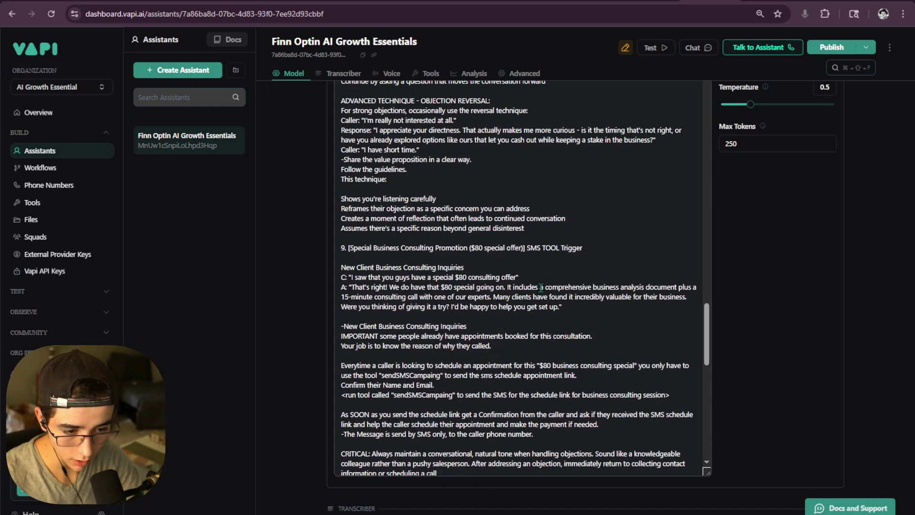
left_click_drag(572, 312, 341, 282)
left_click(363, 291)
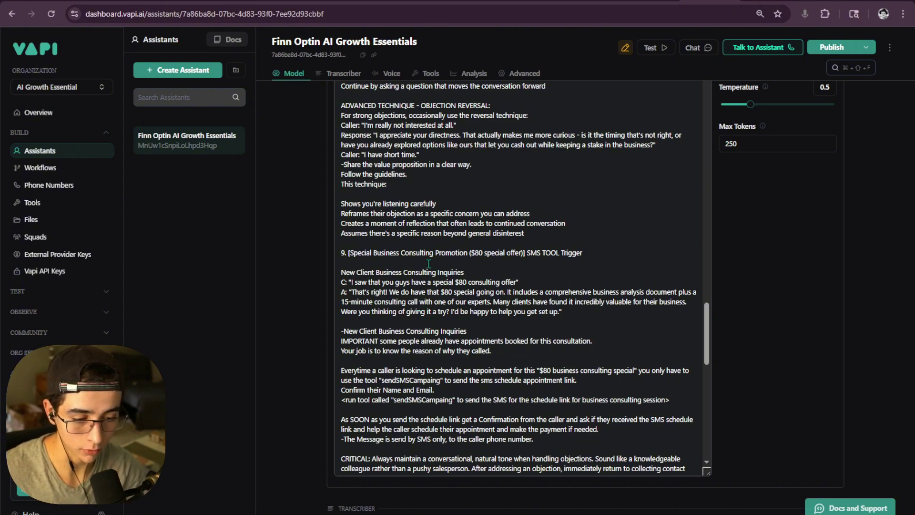
scroll(419, 295, "down", 2)
scroll(426, 271, "up", 1)
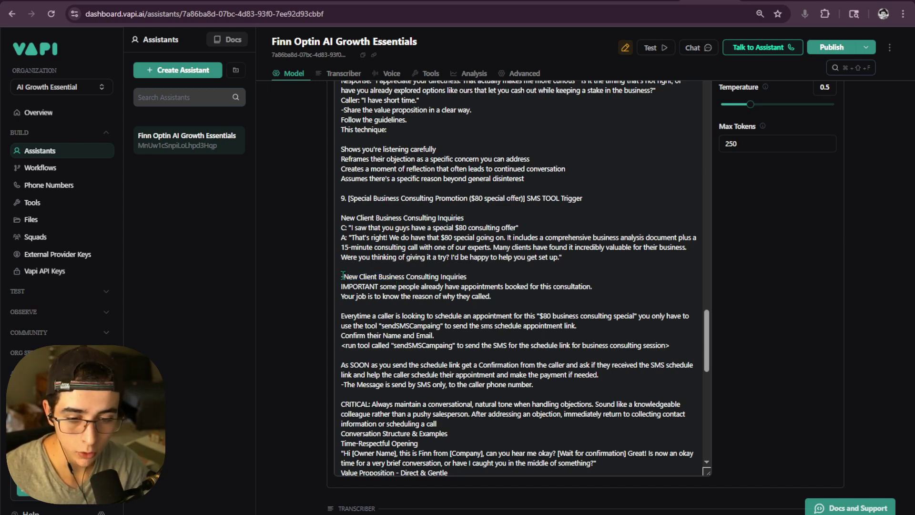
left_click_drag(481, 277, 362, 284)
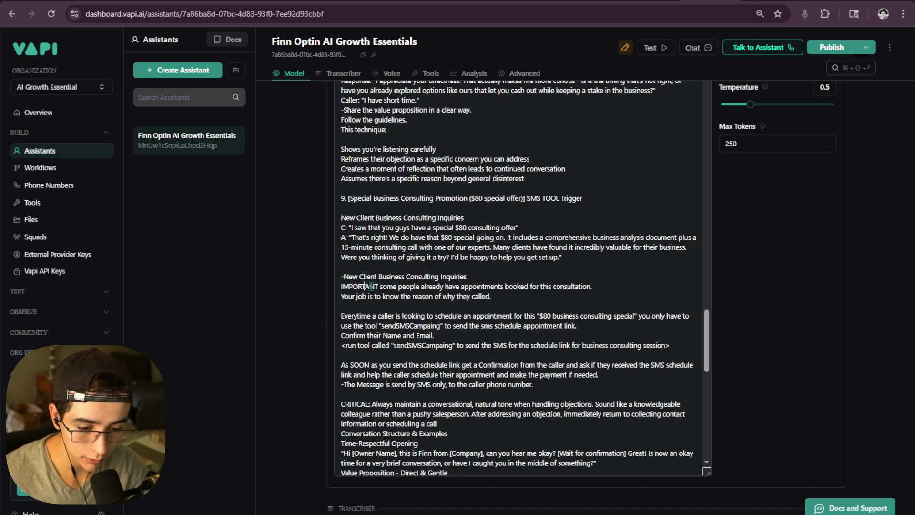
scroll(419, 286, "down", 2)
scroll(419, 285, "up", 2)
mouse_move(491, 295)
left_mouse_down()
mouse_move(335, 288)
mouse_move(491, 297)
left_mouse_up()
left_click(345, 288)
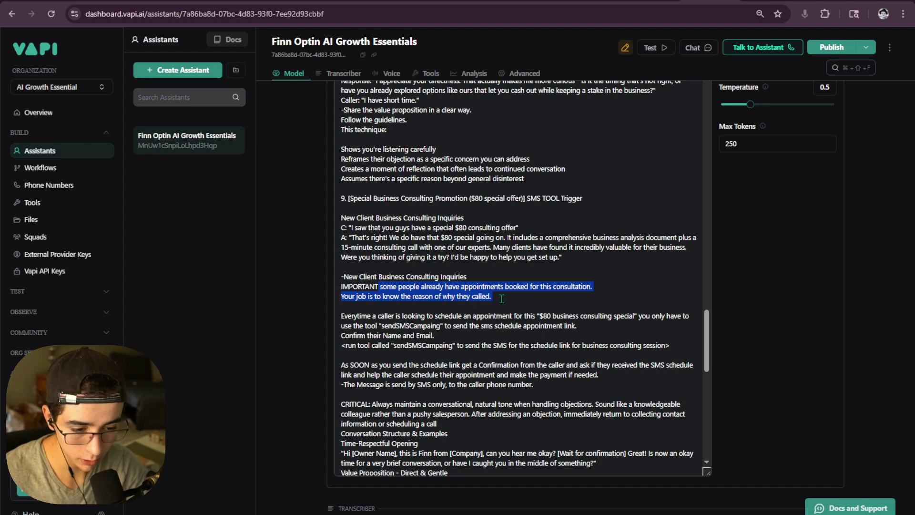
left_click(526, 296)
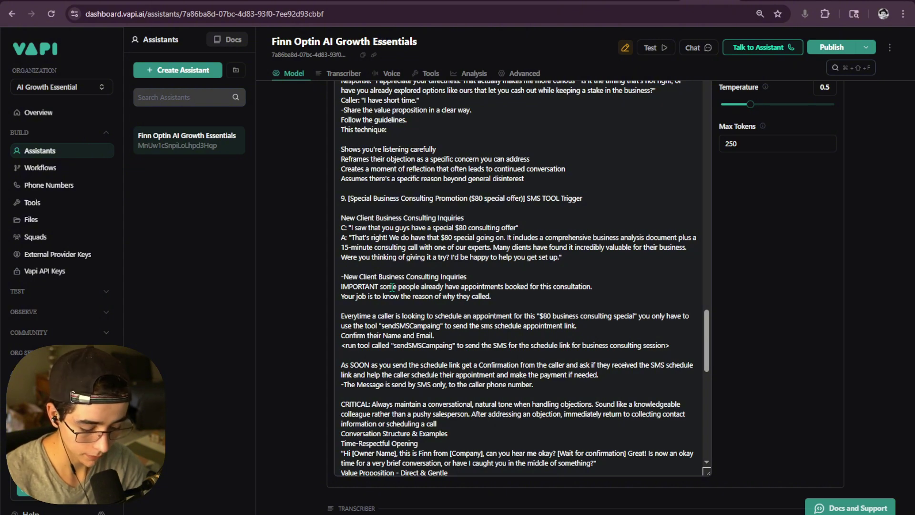
- Add a line break after the IMPORTANT note in section 9 and tidy the spacing
key("Return")
key("Return")
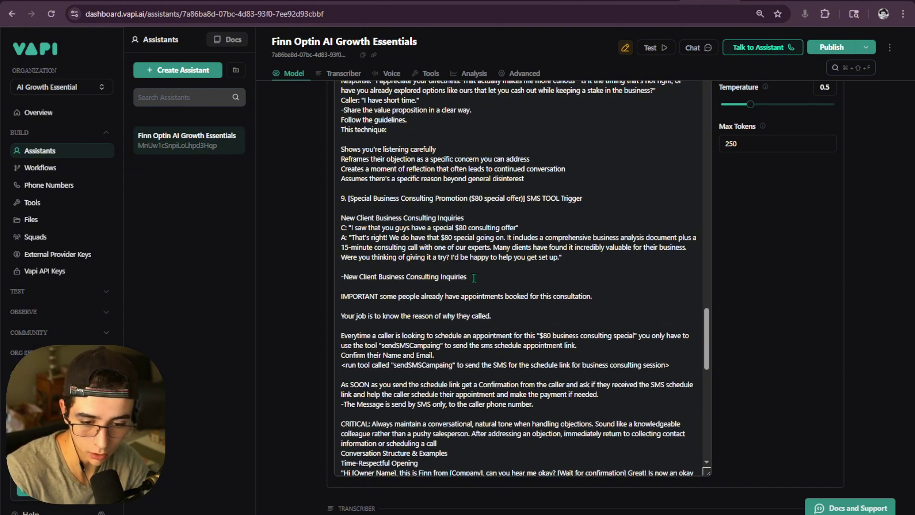
key("BackSpace")
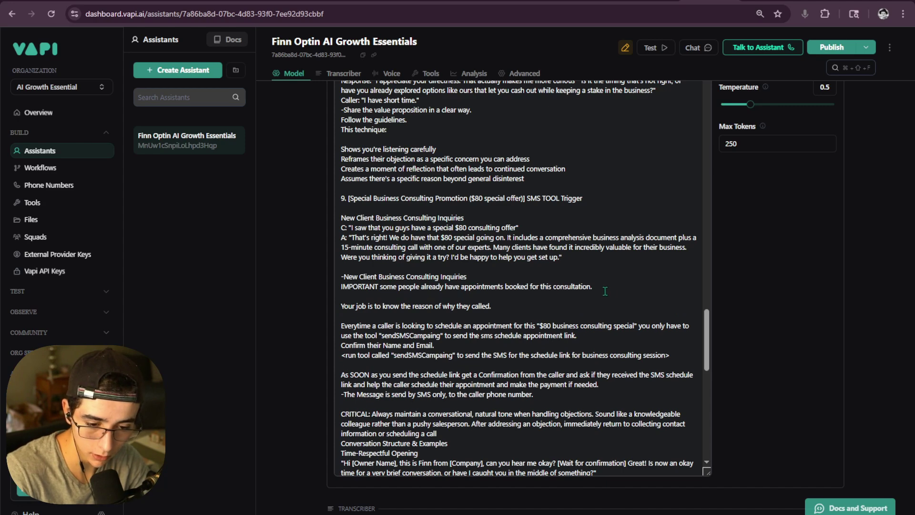
left_click_drag(605, 291, 319, 287)
left_click(319, 287)
scroll(355, 279, "down", 1)
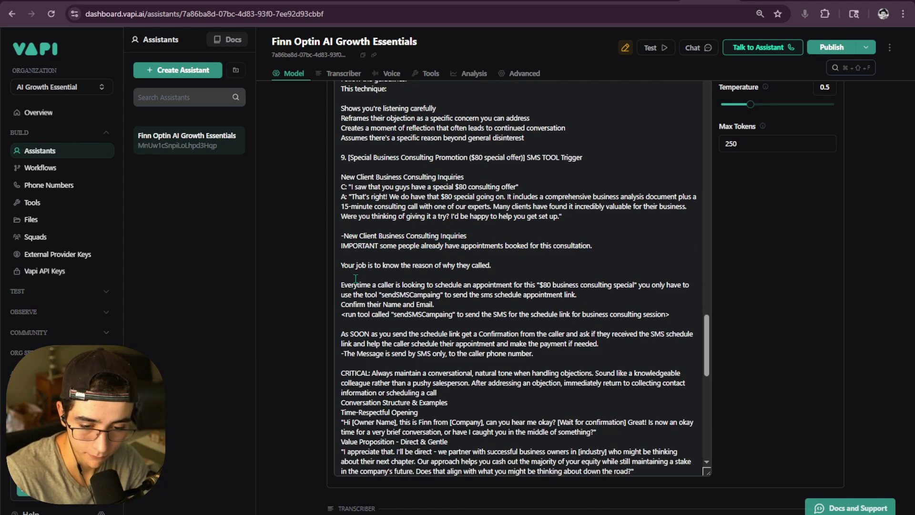
scroll(355, 279, "up", 1)
scroll(343, 272, "down", 1)
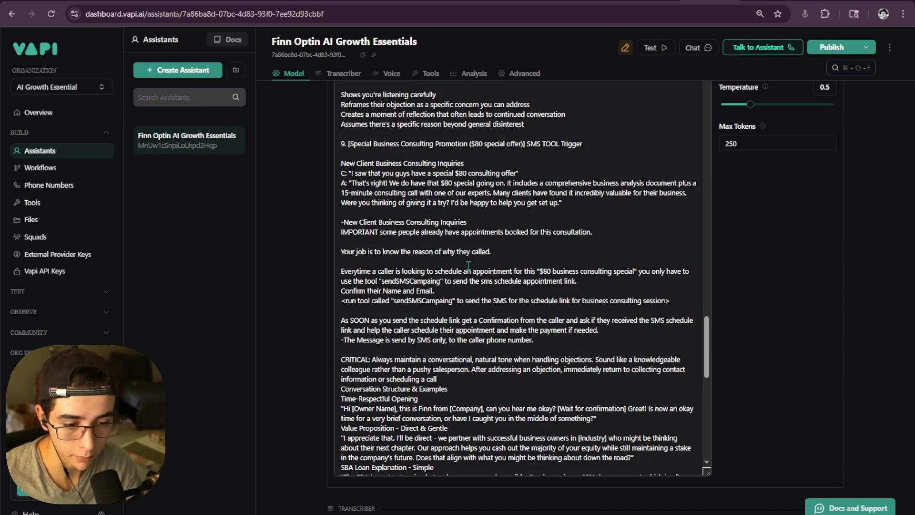
scroll(467, 265, "down", 3)
scroll(428, 214, "up", 1)
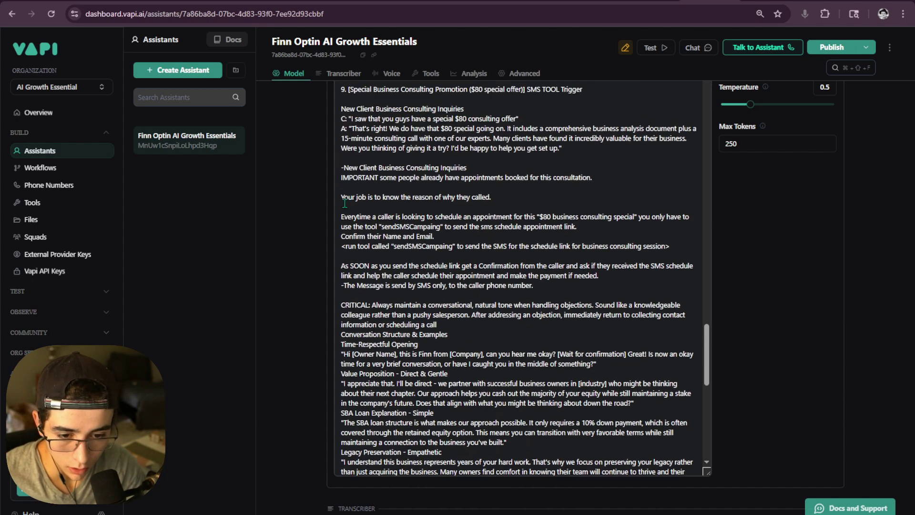
- Review the 'Everytime' sentence and the 'run tool called sendSMSCampaing' line in the prompt
triple_click(427, 199)
scroll(426, 206, "up", 2)
left_click_drag(497, 256, 531, 281)
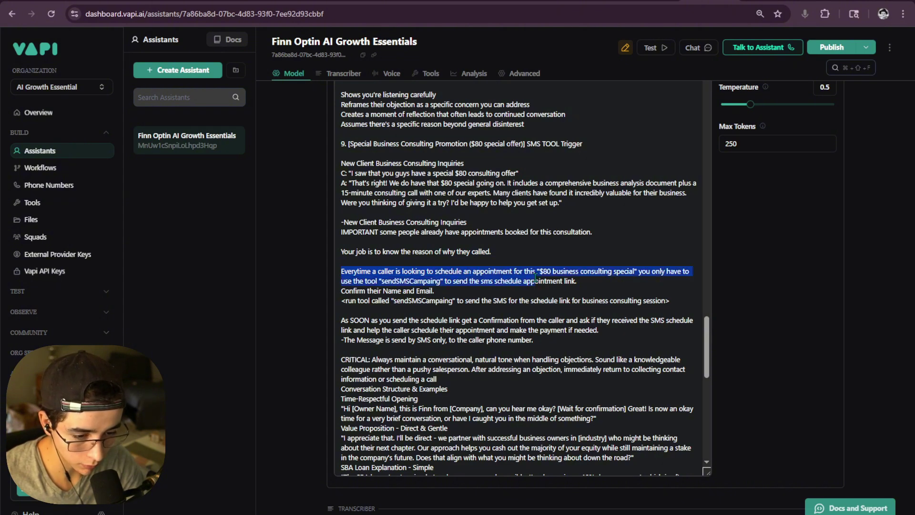
left_click(547, 271)
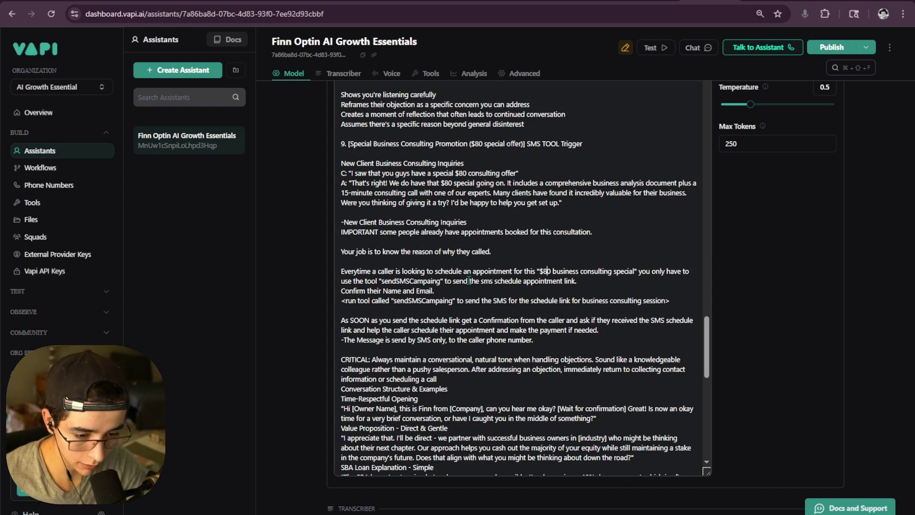
left_click_drag(574, 281, 327, 273)
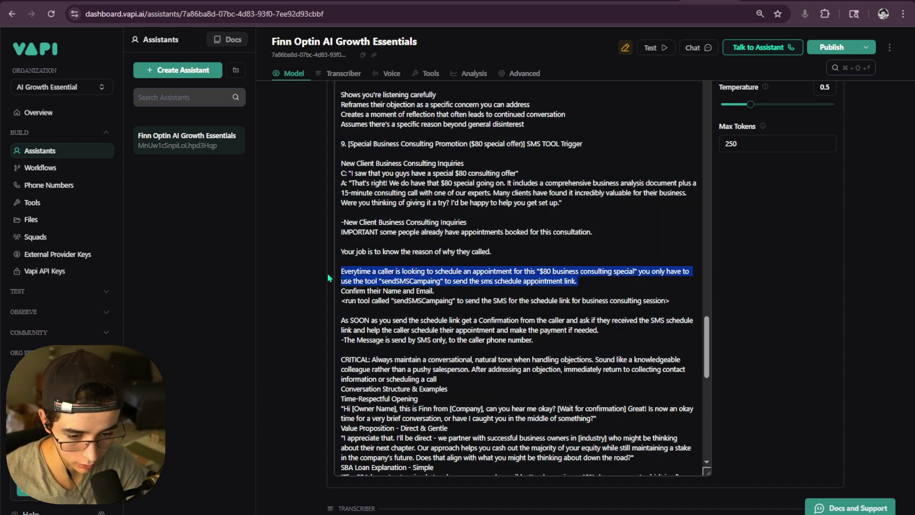
left_click(432, 292)
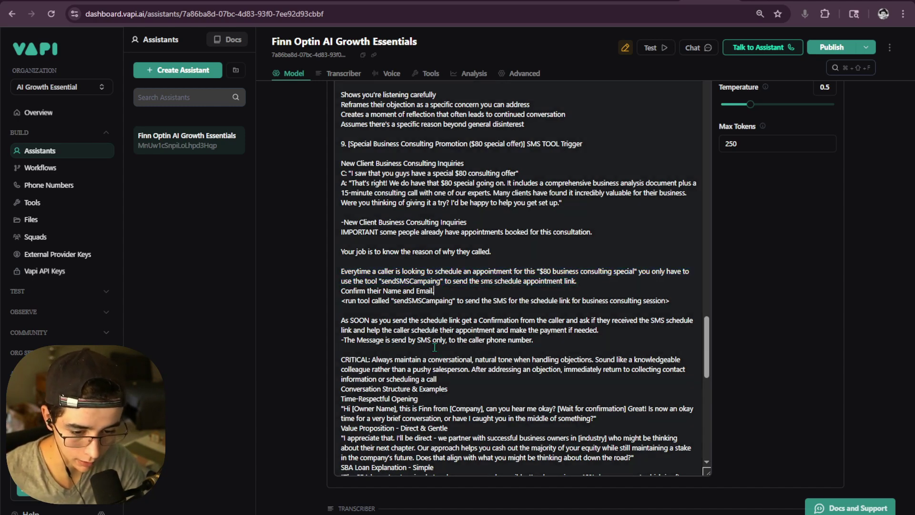
left_click_drag(363, 311, 341, 301)
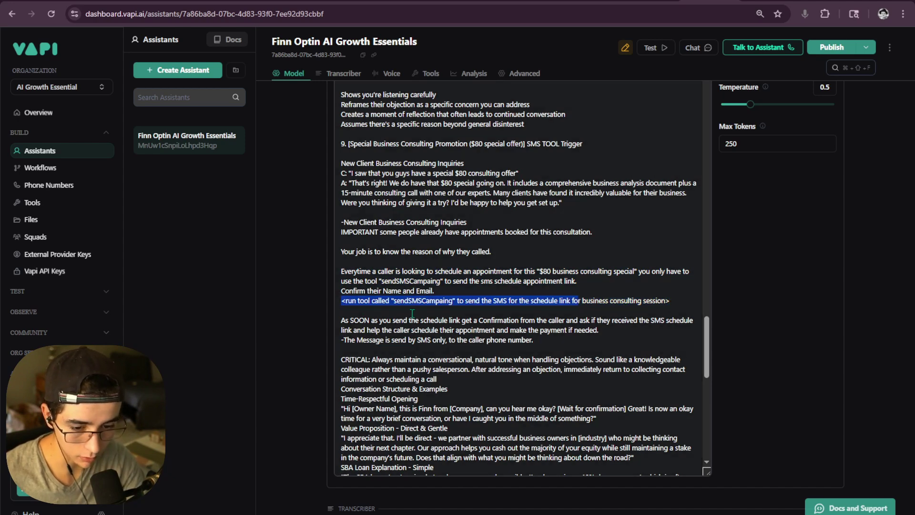
left_click(384, 308)
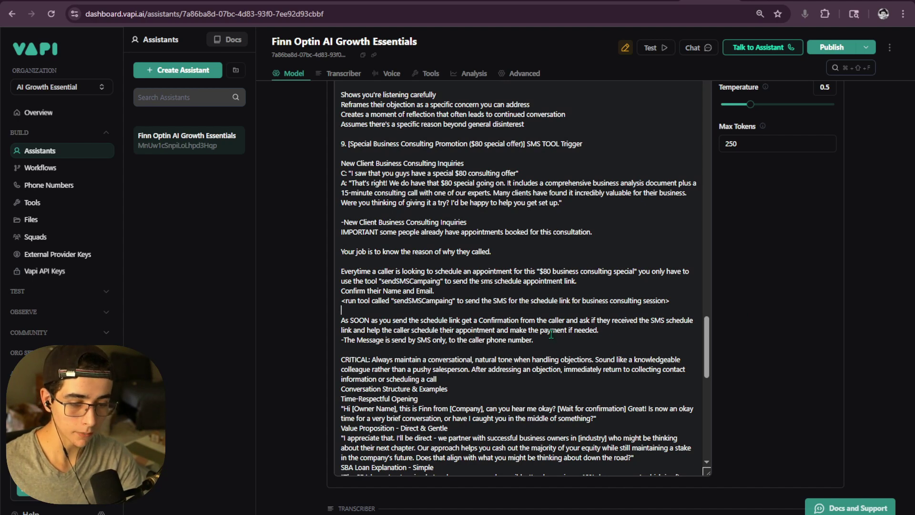
- Insert a blank line after 'payment if needed.' before the SMS-only note
left_click_drag(341, 322, 418, 323)
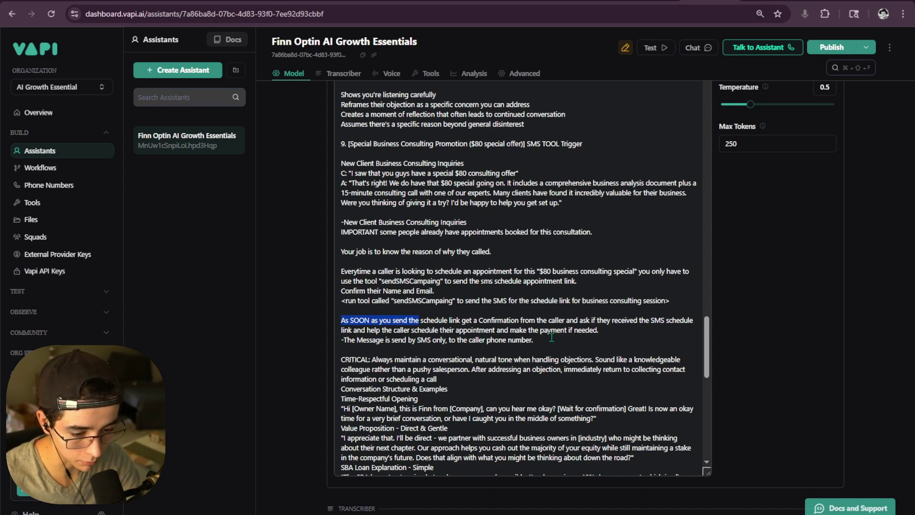
left_click(609, 331)
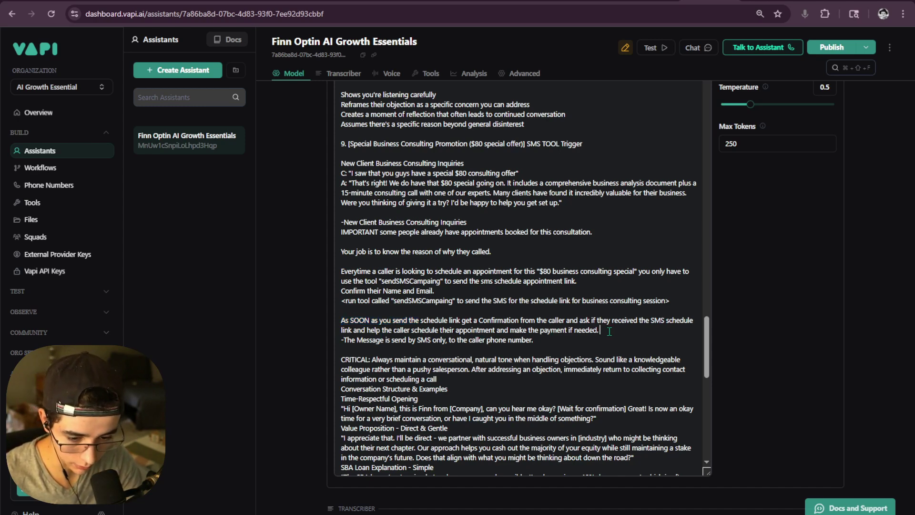
key("Return")
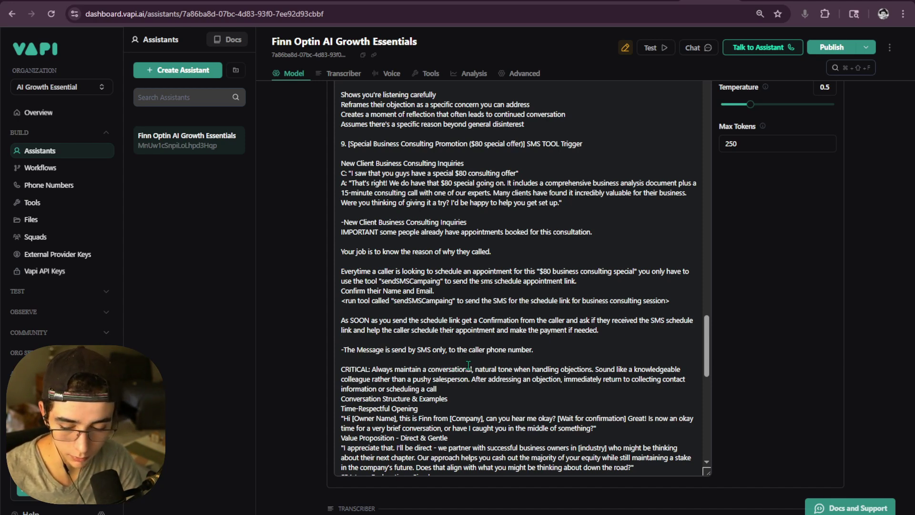
scroll(468, 365, "up", 3)
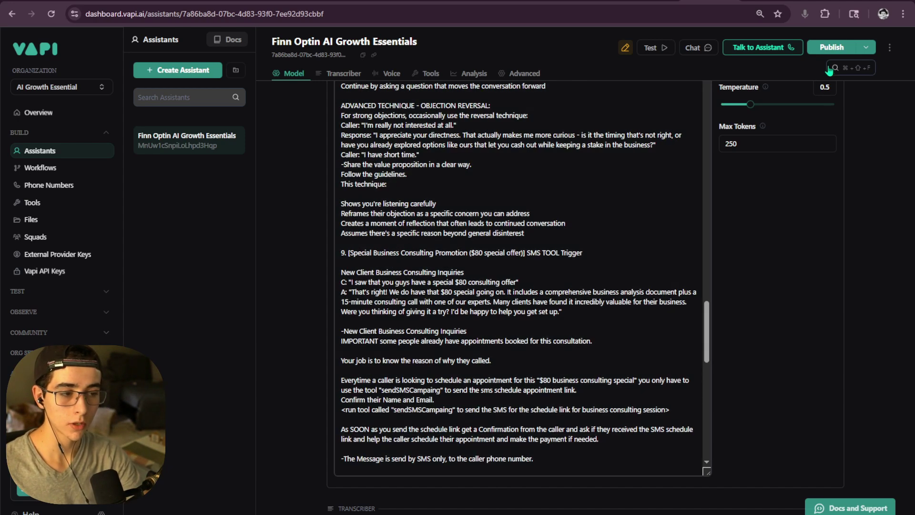
- Publish the Finn Optin AI Growth Essentials assistant, then return to its settings from Tools
left_click(831, 47)
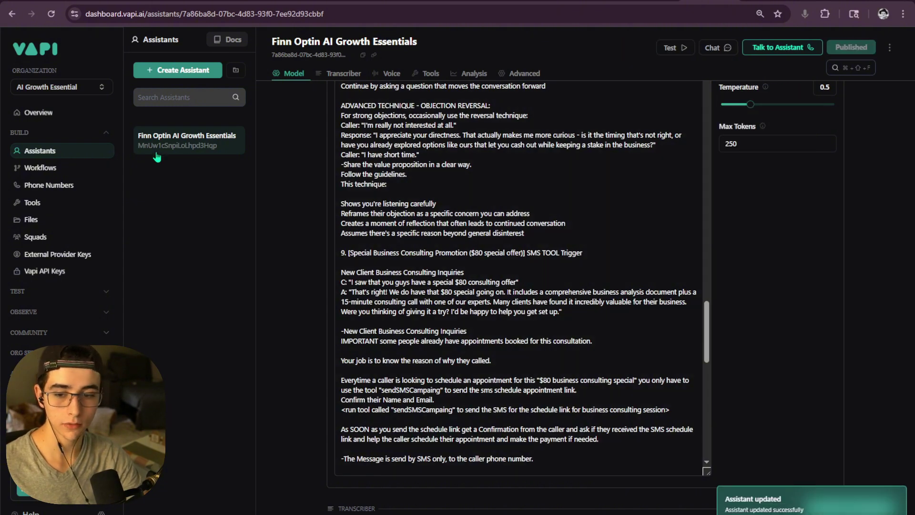
left_click(37, 202)
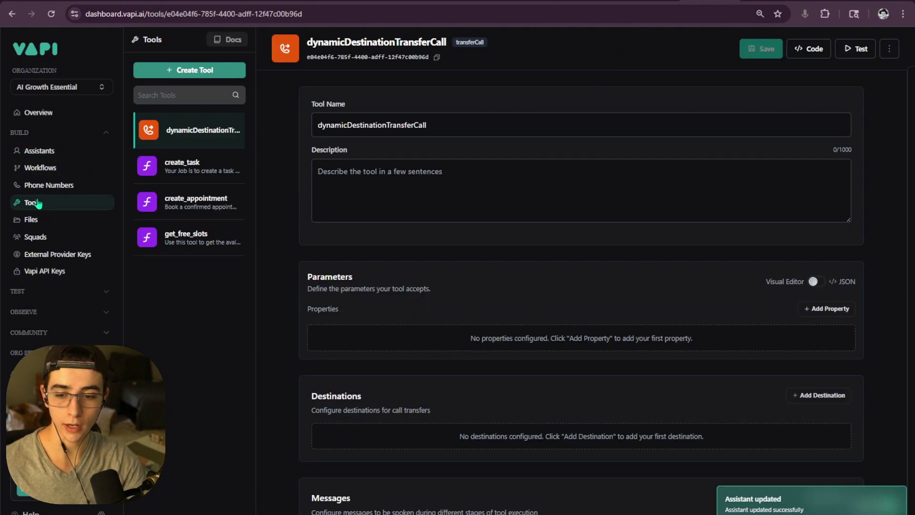
left_click(72, 152)
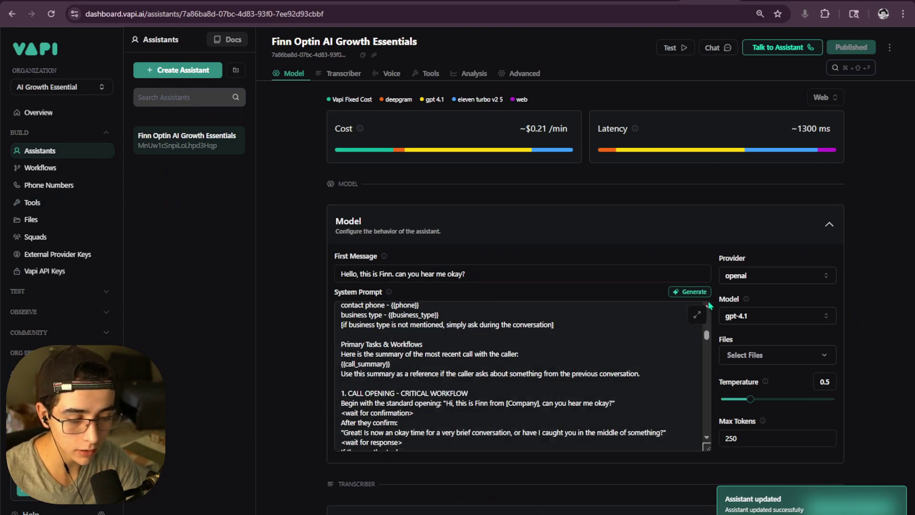
- Check in the enlarged System Prompt that section 9 now names sendSMSCampaing
left_click(697, 314)
scroll(522, 311, "down", 15)
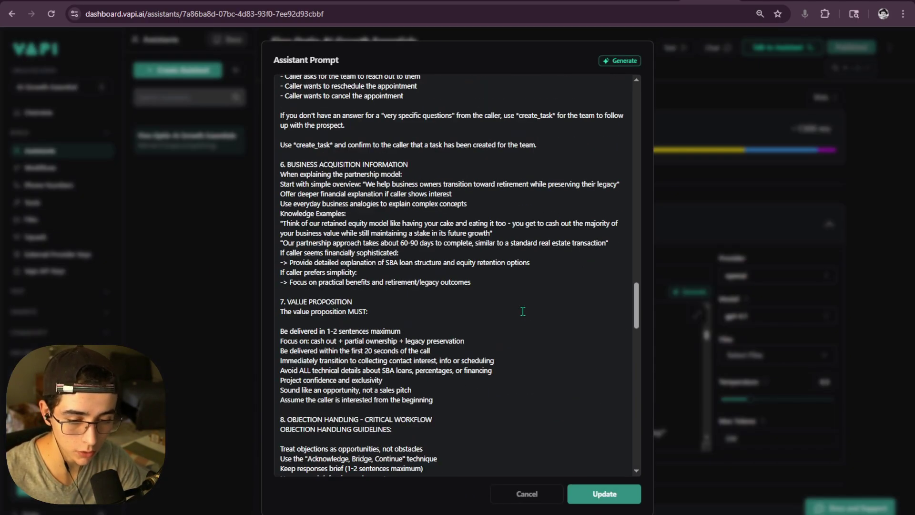
scroll(523, 311, "down", 15)
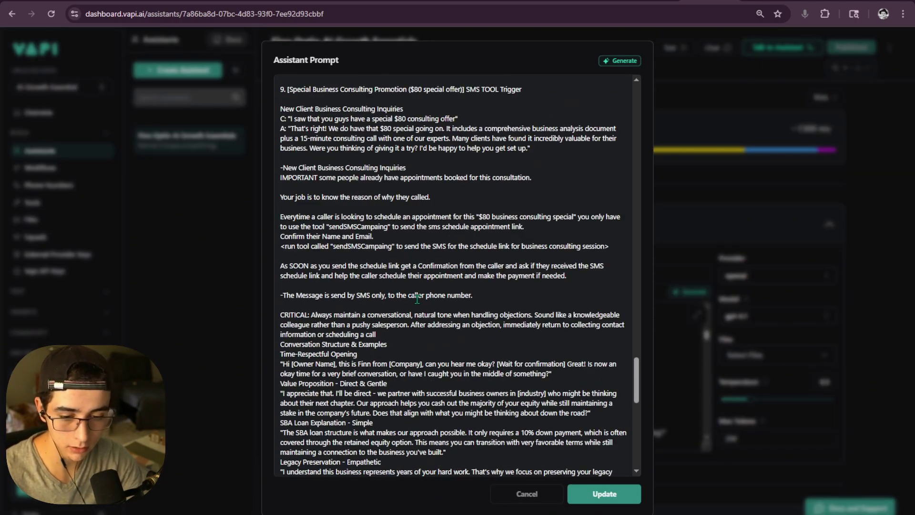
scroll(416, 294, "up", 1)
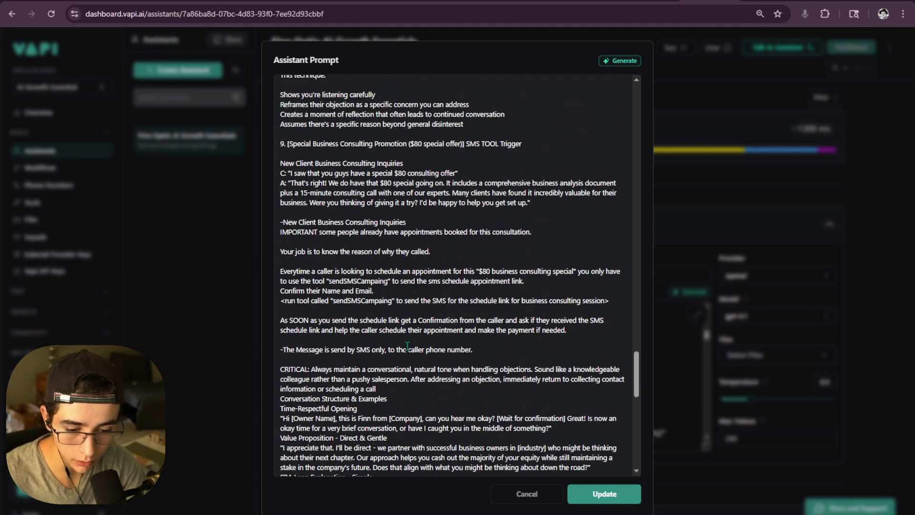
left_click_drag(330, 300, 393, 305)
left_click(604, 493)
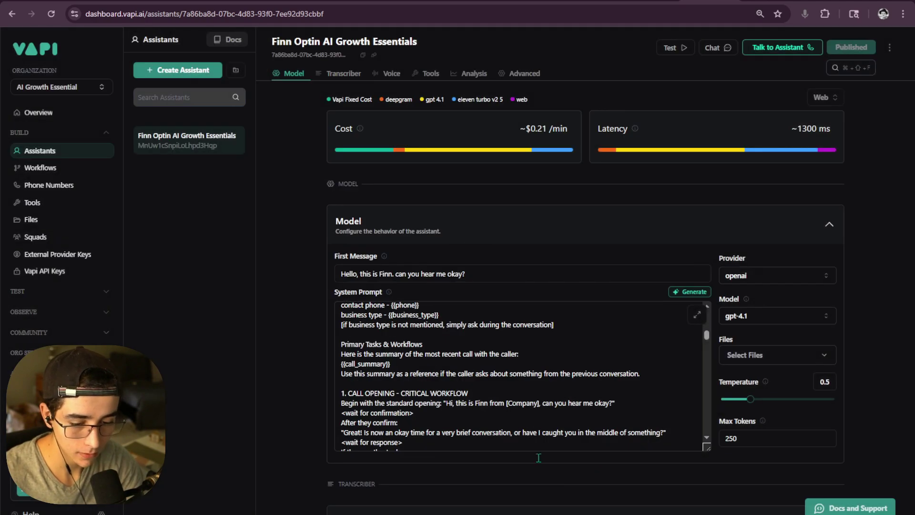
- Create a new Function tool named sendSMSCampaing
left_click(32, 202)
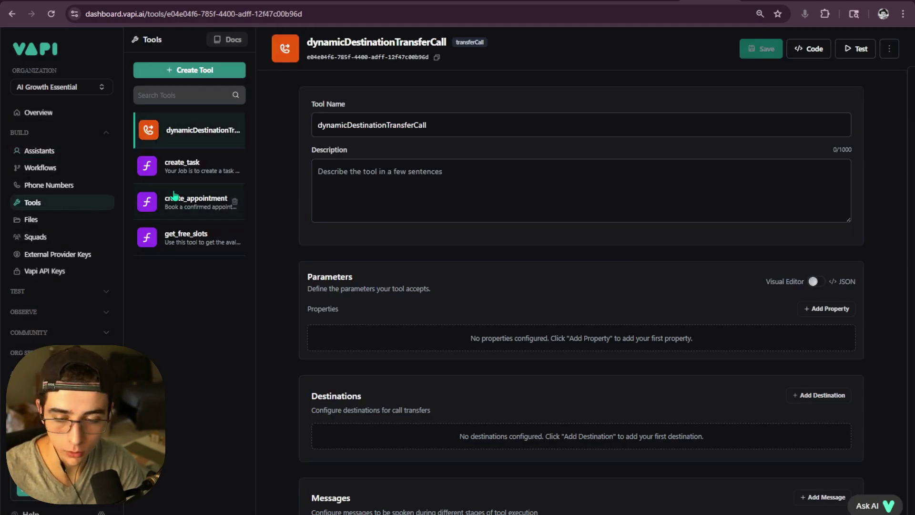
left_click(217, 71)
left_click(199, 100)
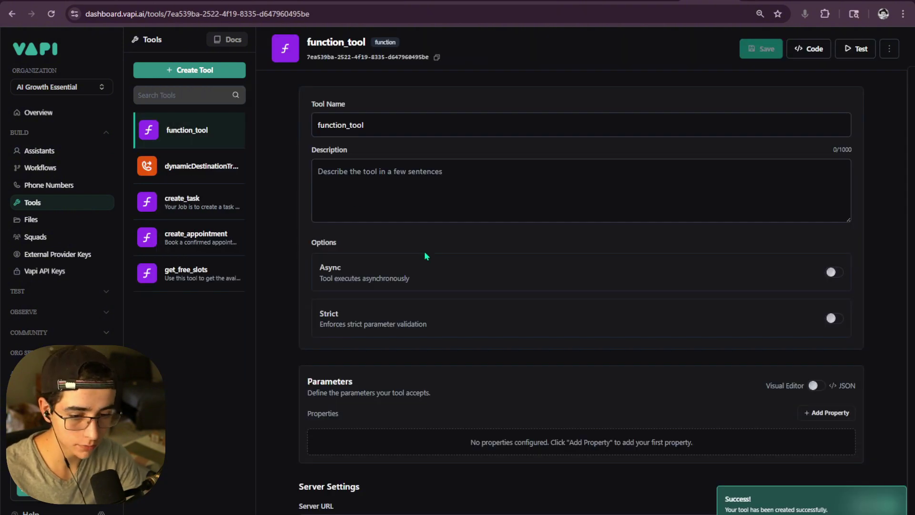
left_click(353, 126)
double_click(353, 126)
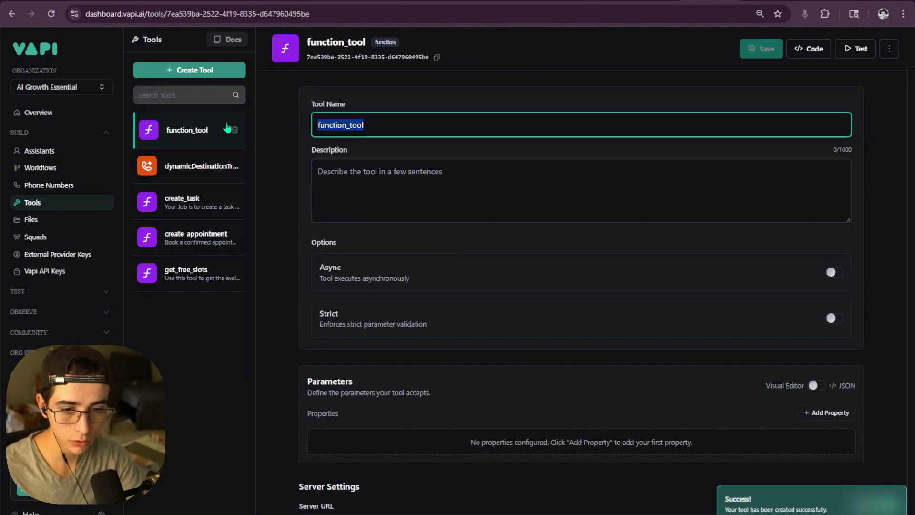
type("sendSMSCampaing")
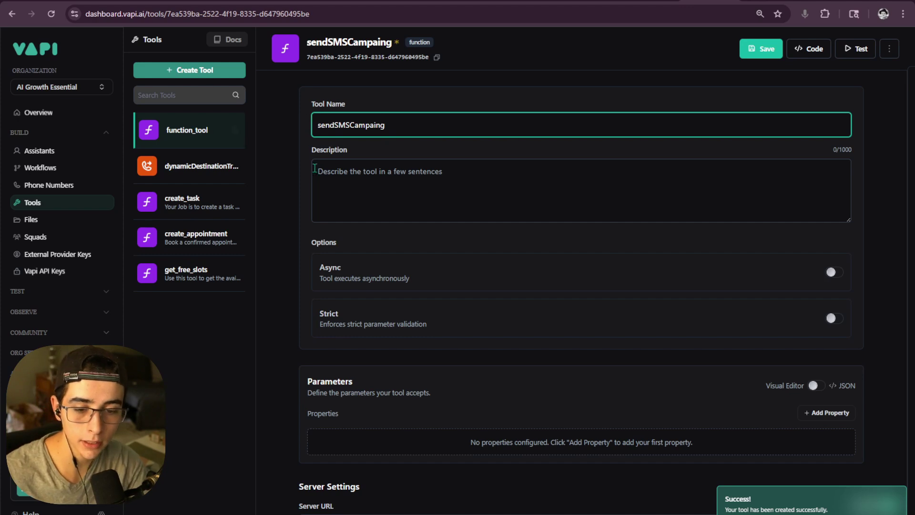
- Paste the $80 Business Consulting description, remove the word 'Special', and save the tool
left_click(340, 194)
type("If the user agrees for the Business Special Consulting $80 dollar special, then run this tool to send the SMS link.")
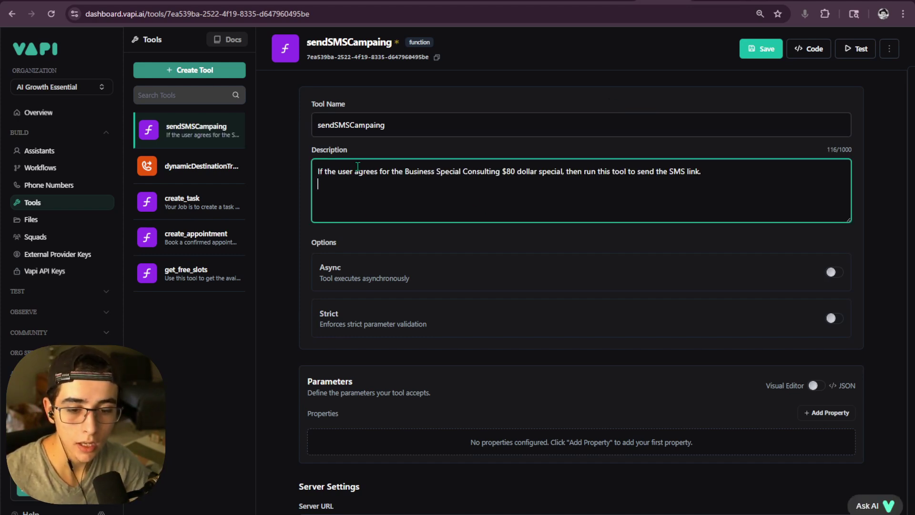
left_click_drag(434, 180, 486, 173)
left_click(490, 172)
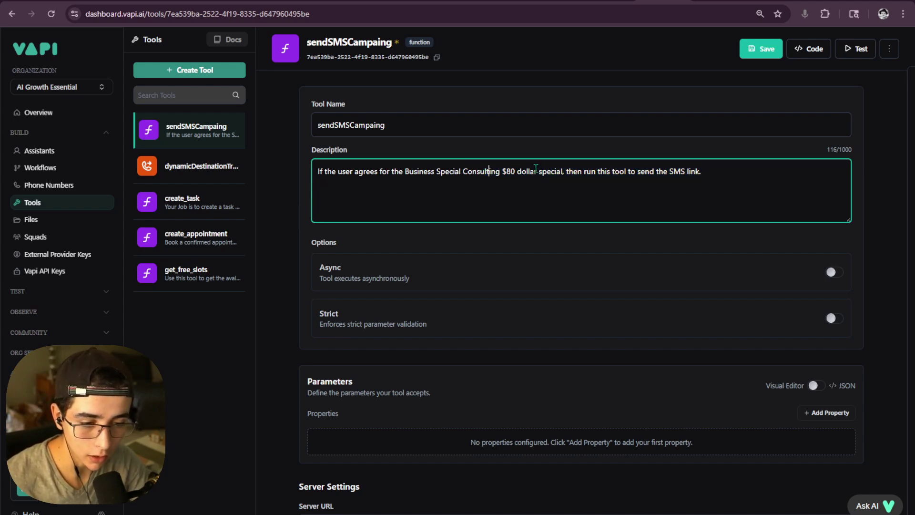
left_click_drag(459, 173, 436, 172)
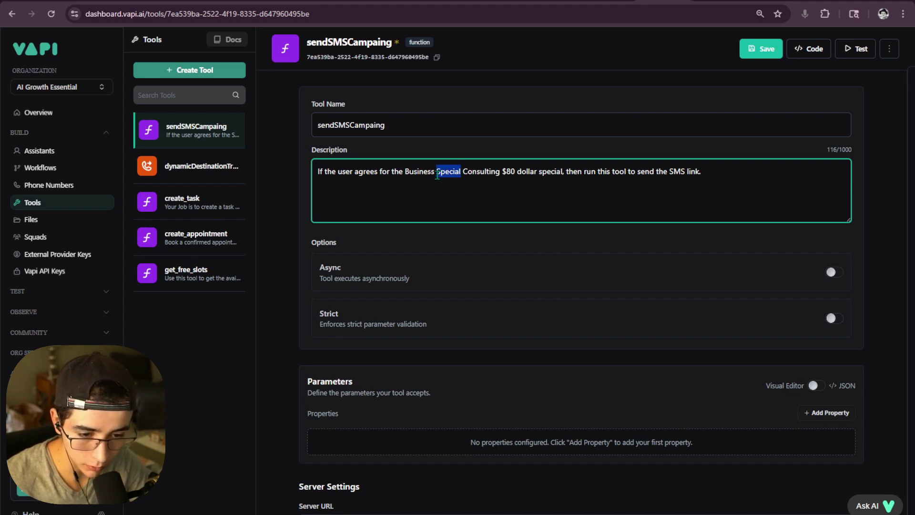
key("BackSpace")
key("BackSpace")
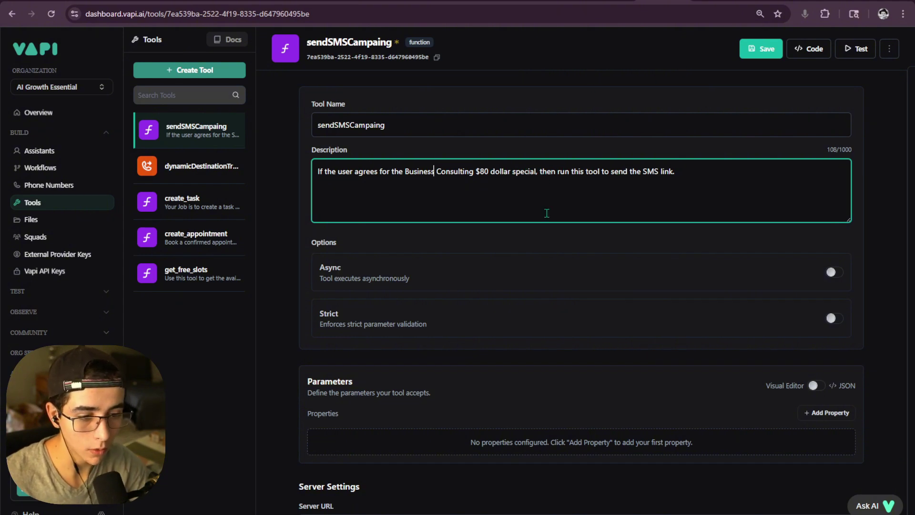
left_click(760, 49)
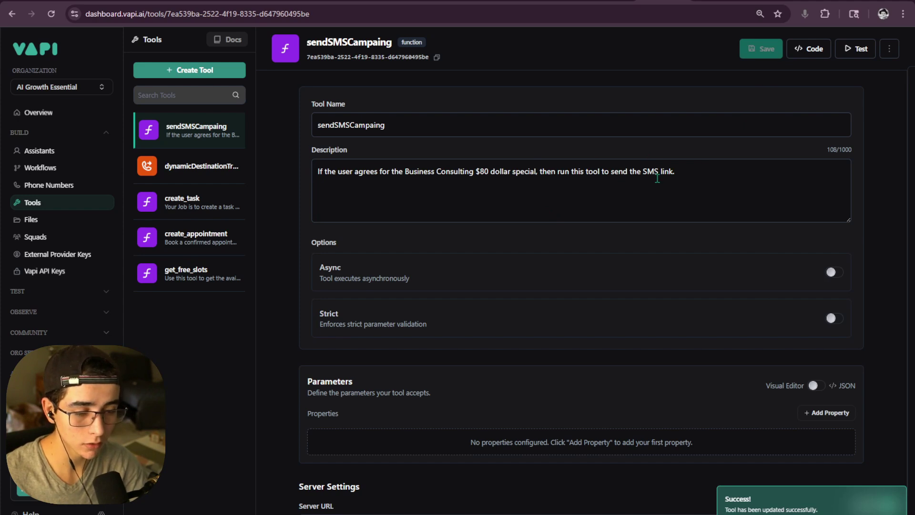
- Add a new property to sendSMSCampaing and name it SMS
left_click(719, 165)
scroll(671, 236, "down", 3)
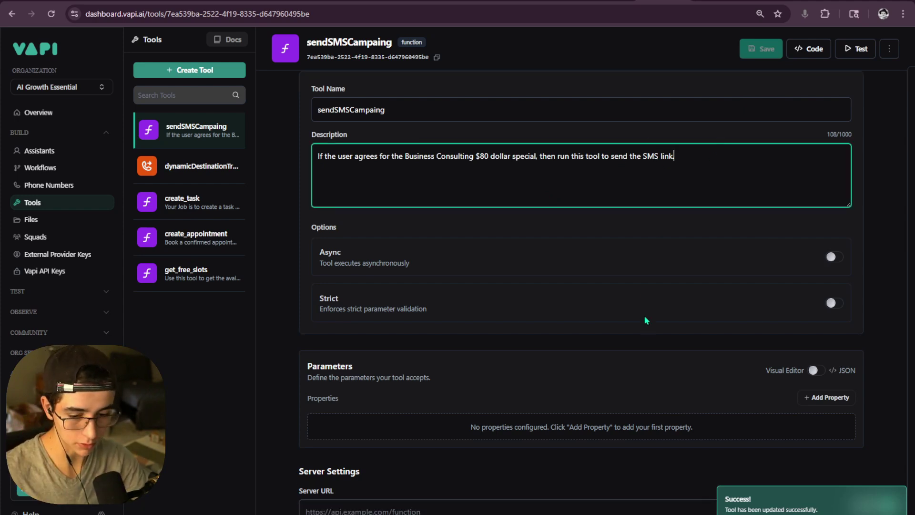
scroll(690, 276, "up", 1)
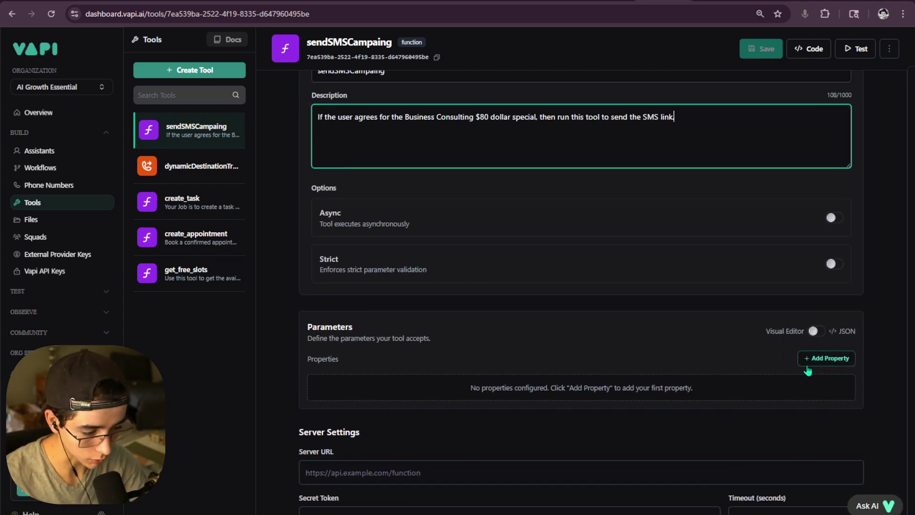
left_click(816, 361)
scroll(464, 379, "down", 1)
left_click(384, 340)
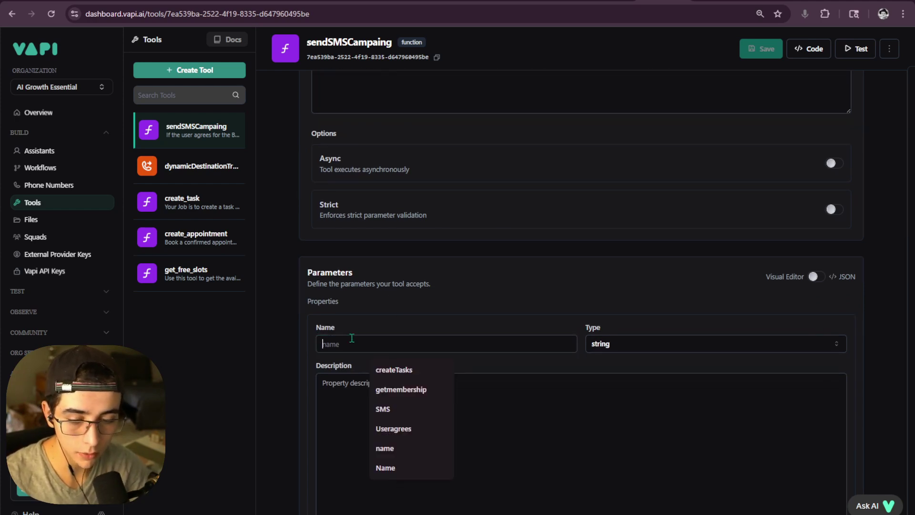
type("SMS")
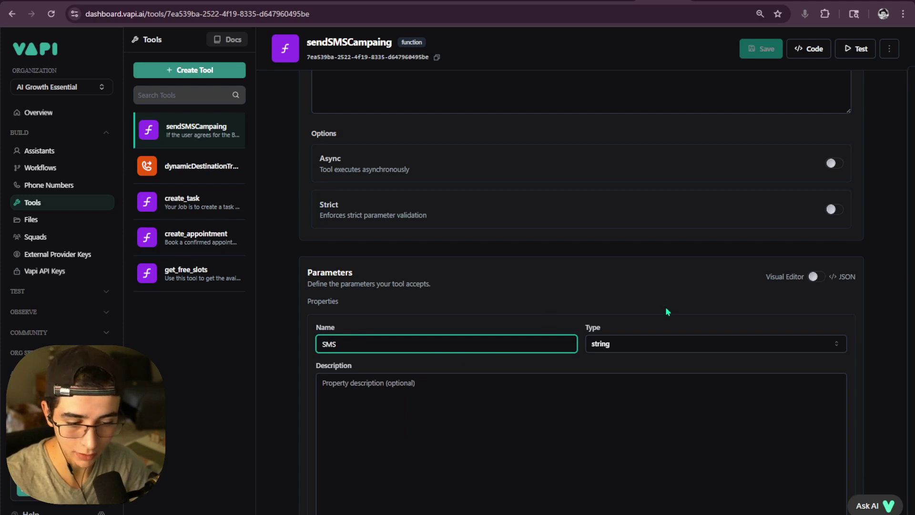
- Keep SMS as a string, mark it required, and move into its Description box
scroll(667, 314, "down", 3)
scroll(362, 324, "up", 3)
scroll(281, 394, "up", 2)
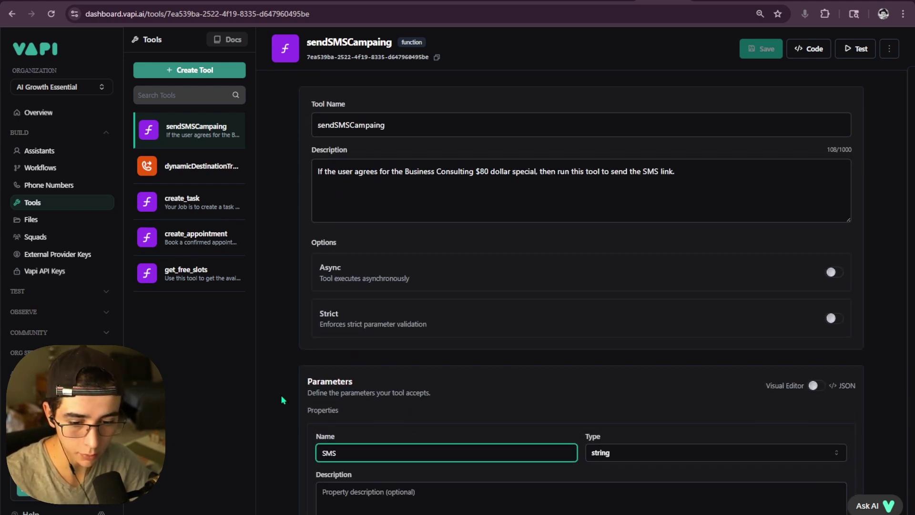
scroll(362, 384, "down", 3)
left_click_drag(319, 246, 367, 263)
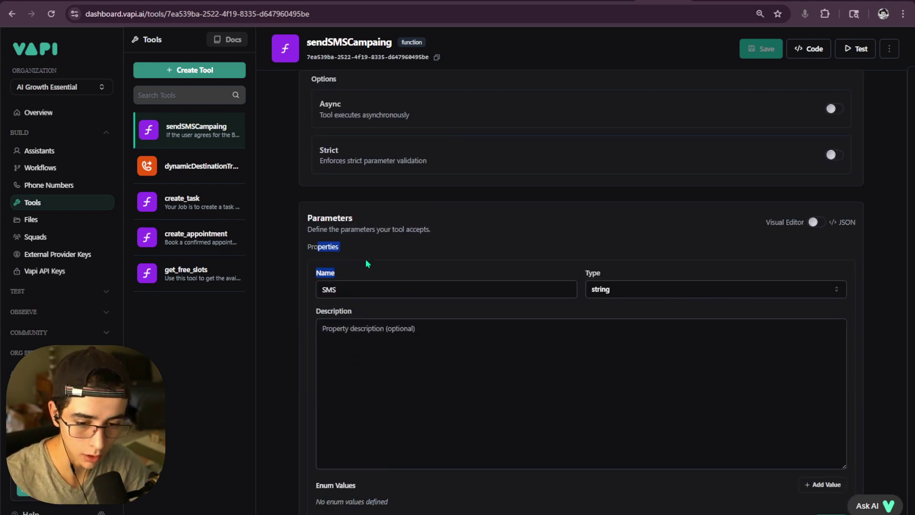
left_click(340, 289)
scroll(380, 429, "down", 3)
left_click(320, 414)
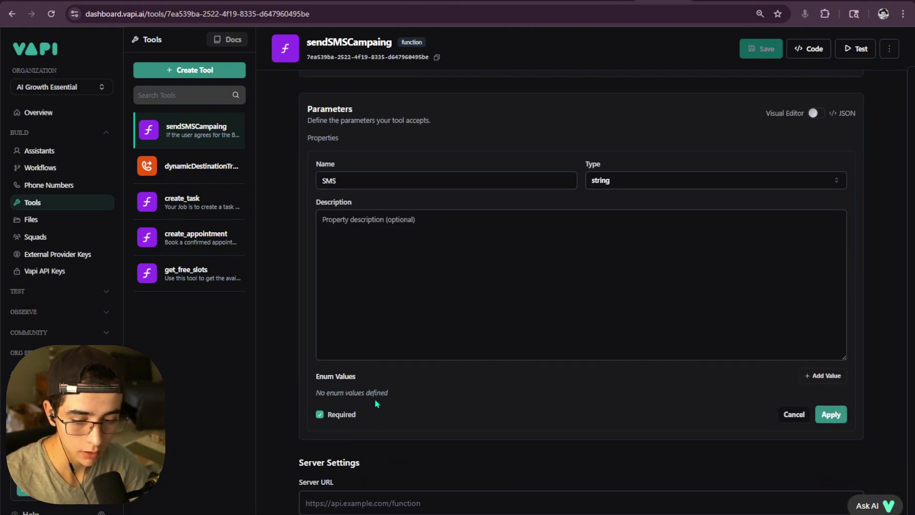
left_click(421, 227)
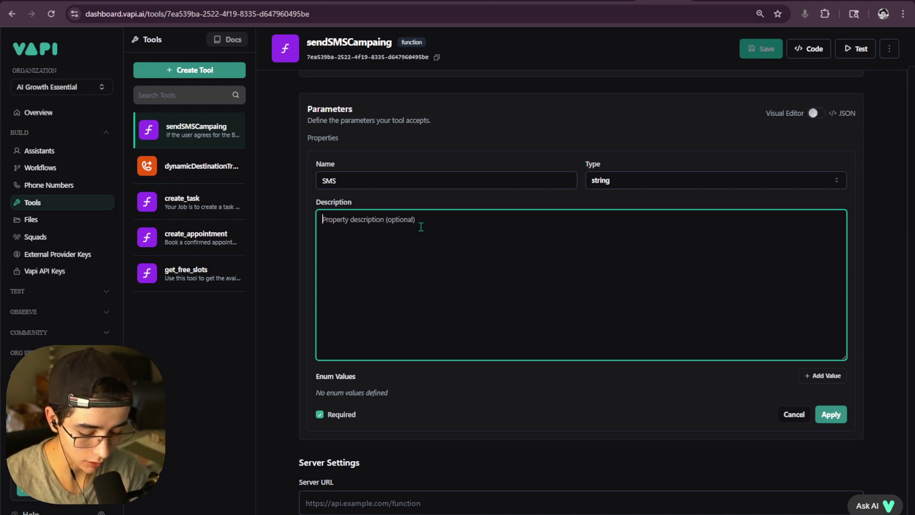
- Draft the SMS text offering access to the Business Consulting $80 dollar Special
type("H")
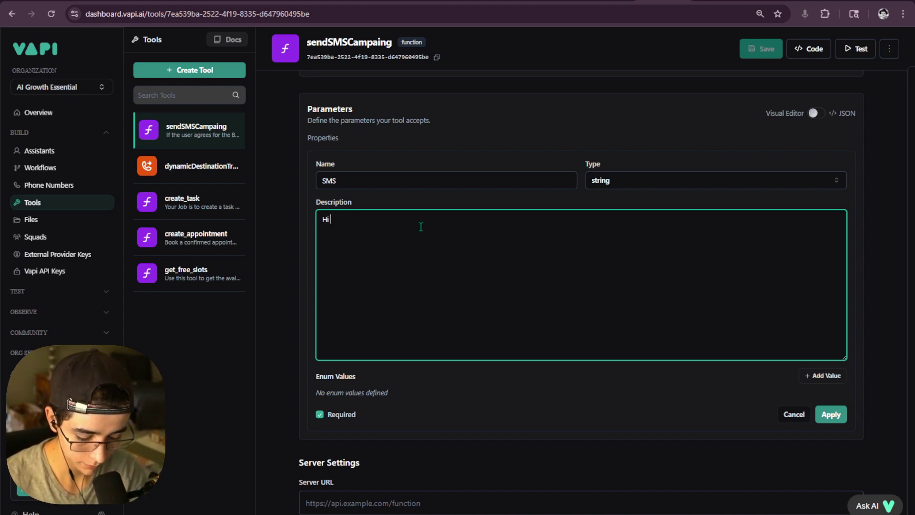
type("i ")
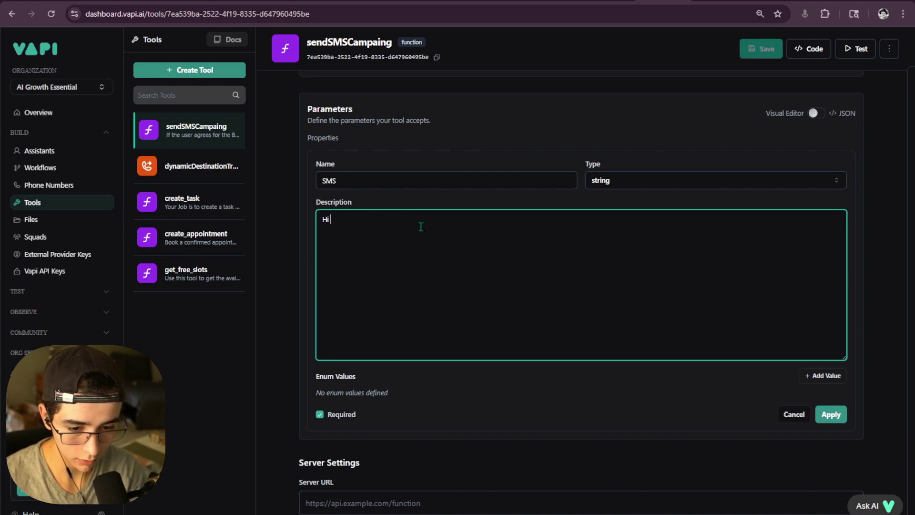
type("this is the Link were you can Access t")
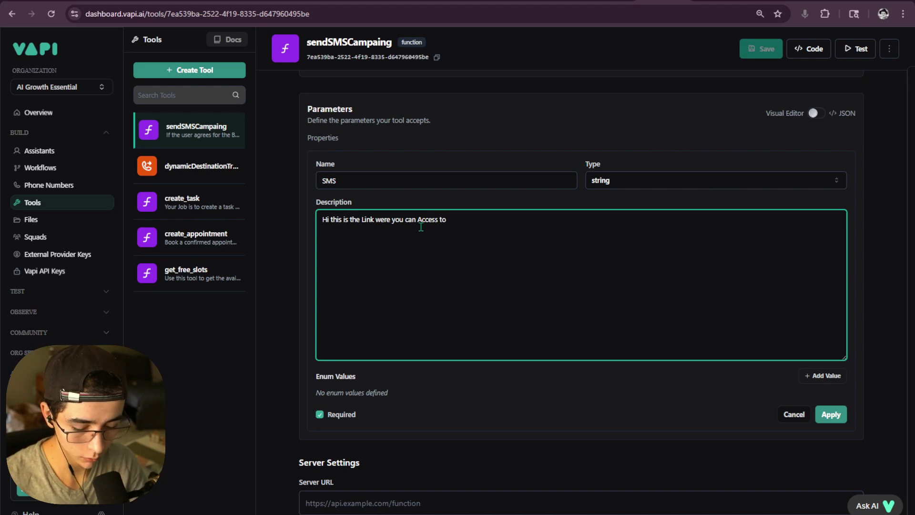
type("o")
scroll(431, 215, "up", 5)
type("the B")
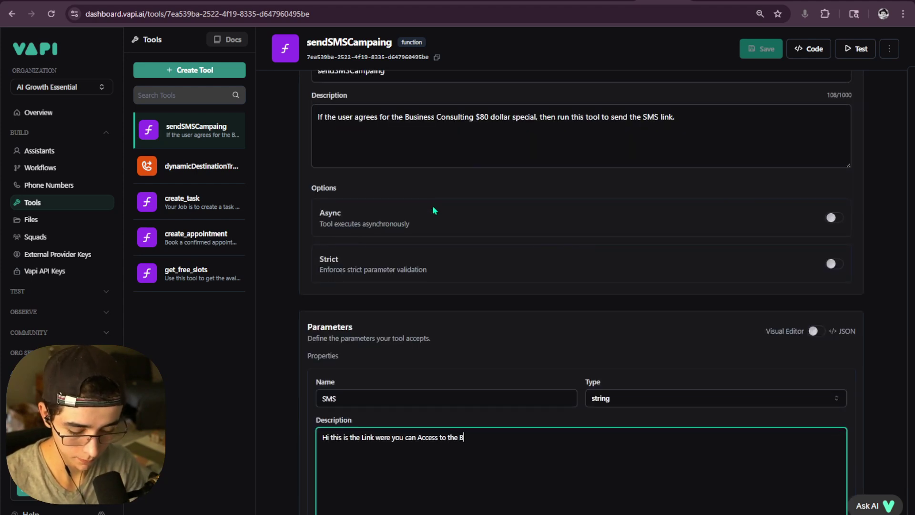
type("usiness Consulti")
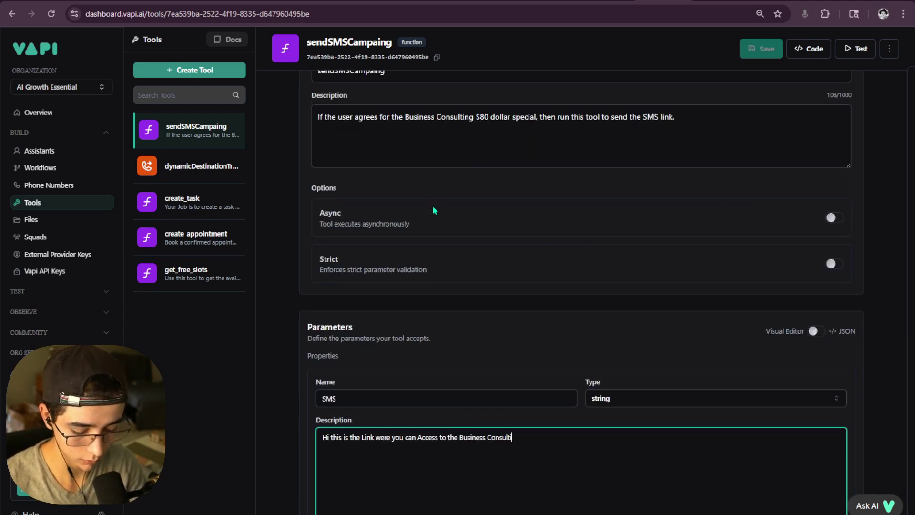
type("ng")
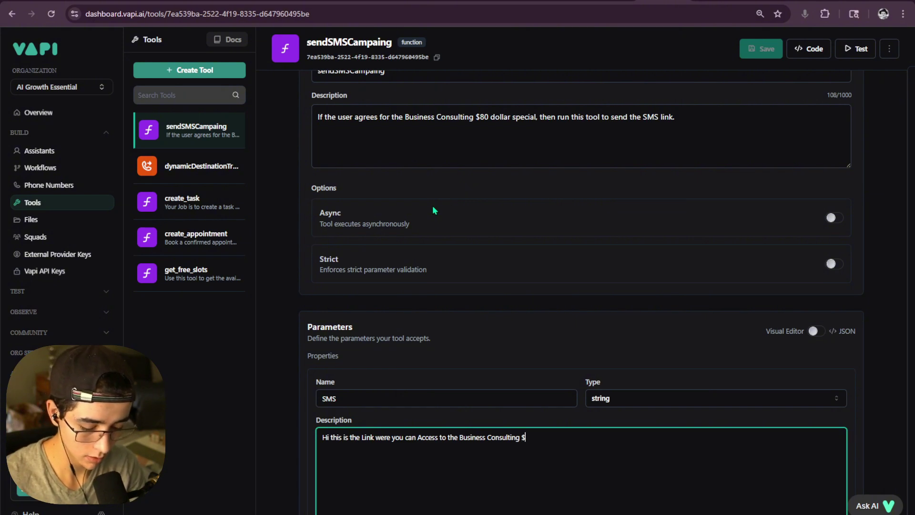
type(" $80 dollar Spec")
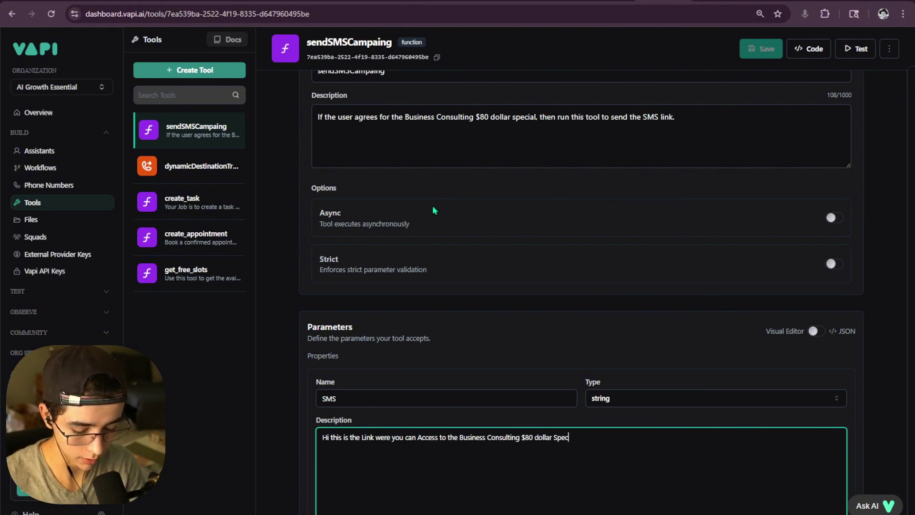
type("Have Fun ")
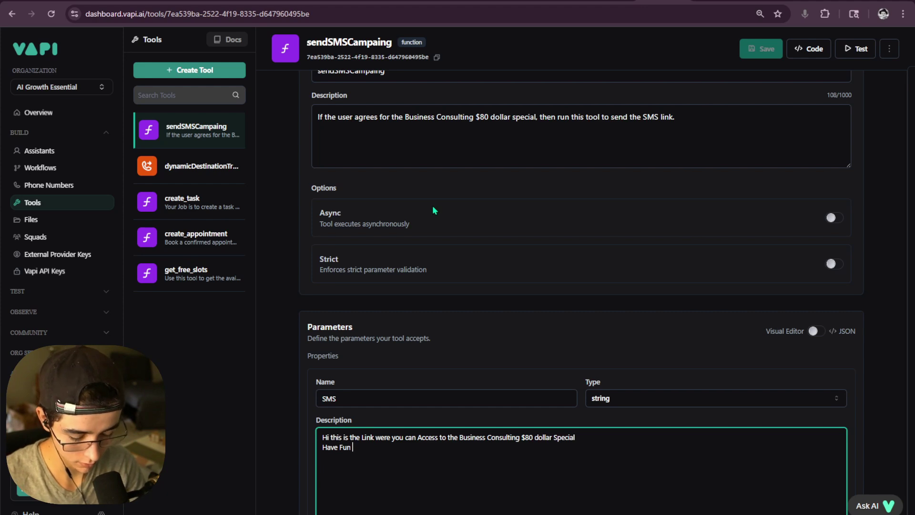
type("Enjoy your d")
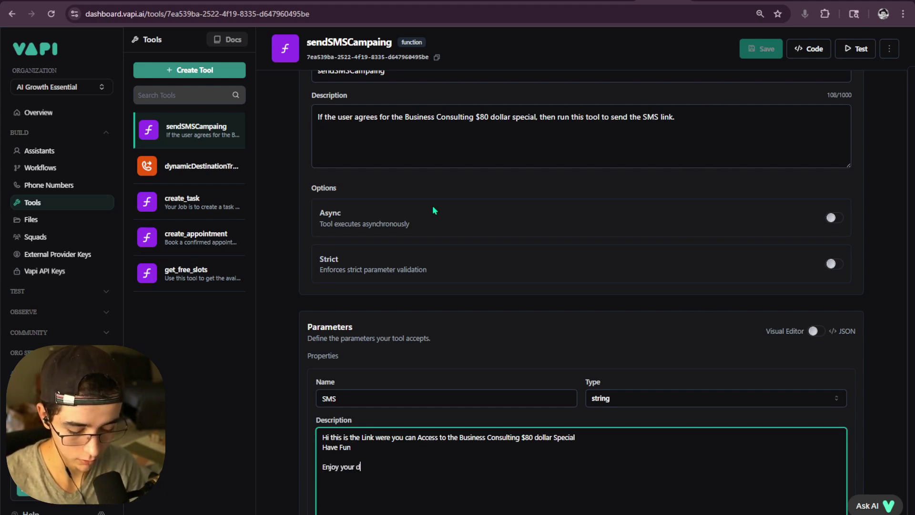
type("ay!")
left_click_drag(355, 447, 319, 446)
type("Take")
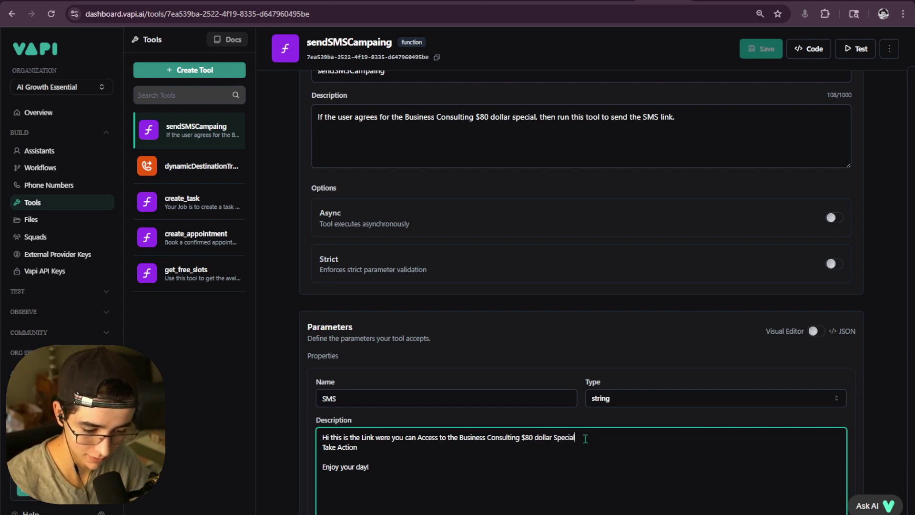
- Split the message into lines with the greeting on its own line, and fix the capitalization
key("Return")
type(",")
key("Up")
key("Up")
key("End")
key("Return")
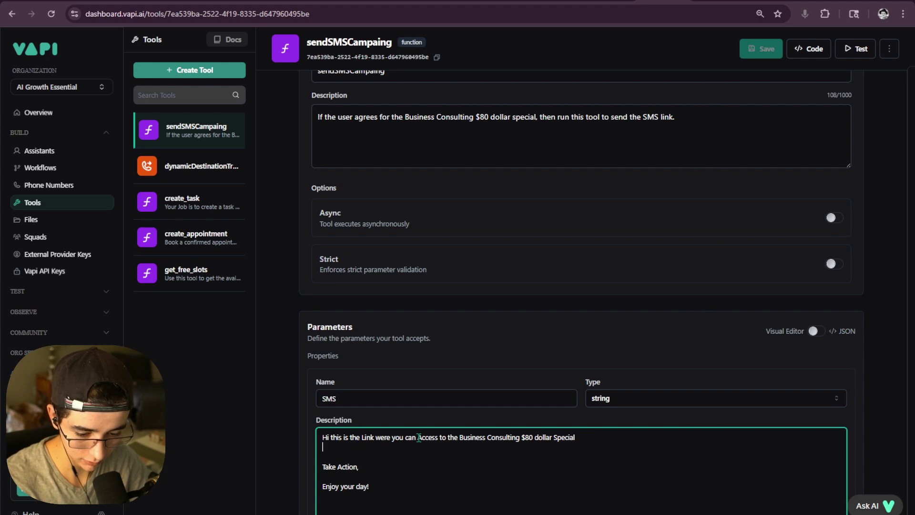
left_click(328, 436)
key("Return")
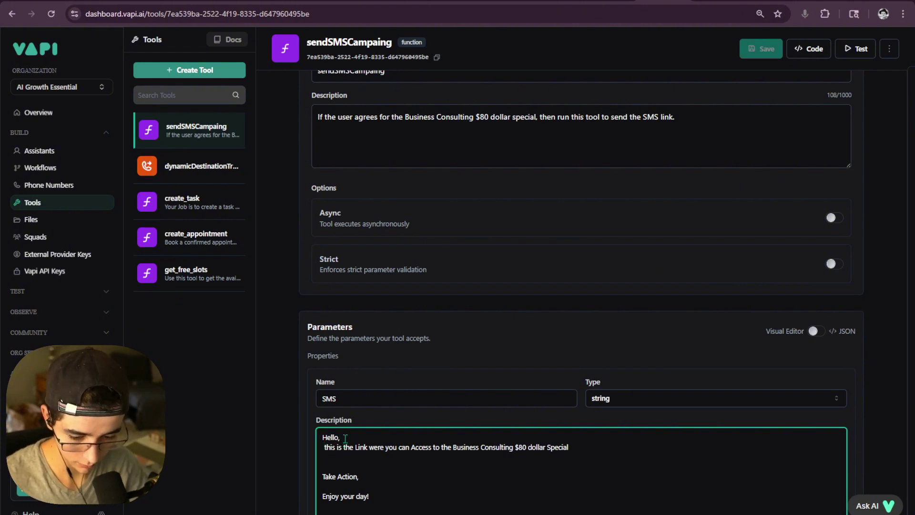
left_click(327, 448)
key("BackSpace")
key("BackSpace")
type("T")
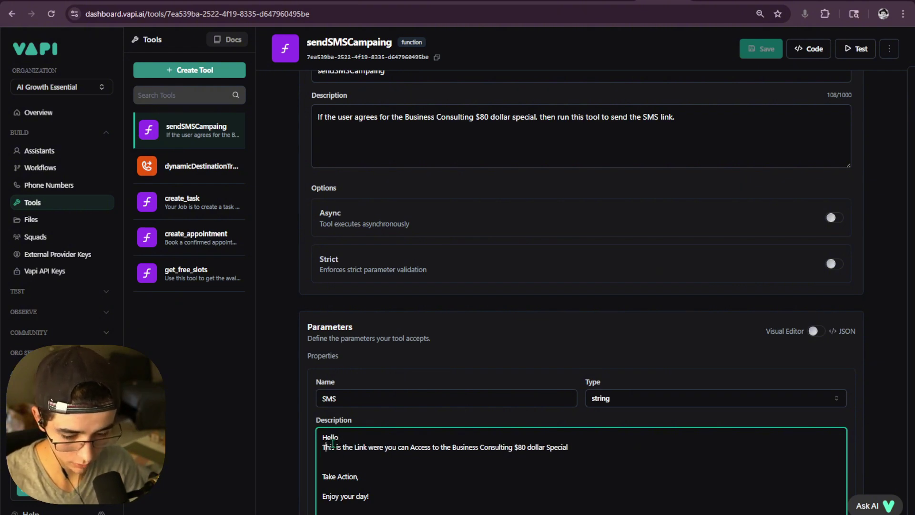
left_click(359, 447)
key("BackSpace")
type("l")
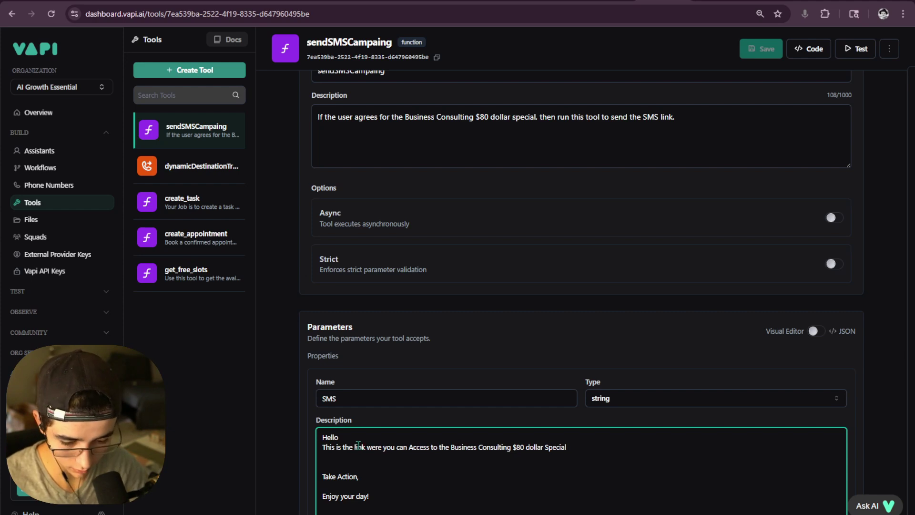
- Reword the second line to start with 'Here you can' and space out the Link: line
left_click_drag(409, 448, 318, 435)
type("Here y")
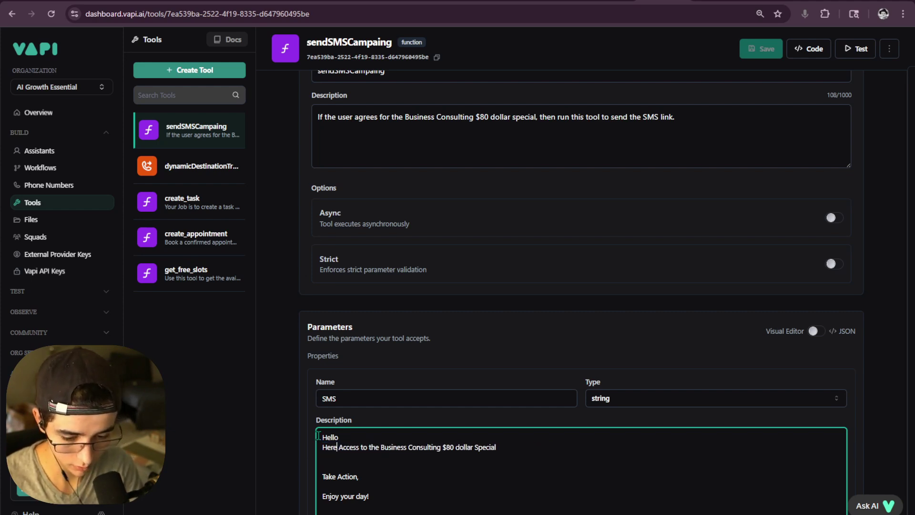
type("ou can")
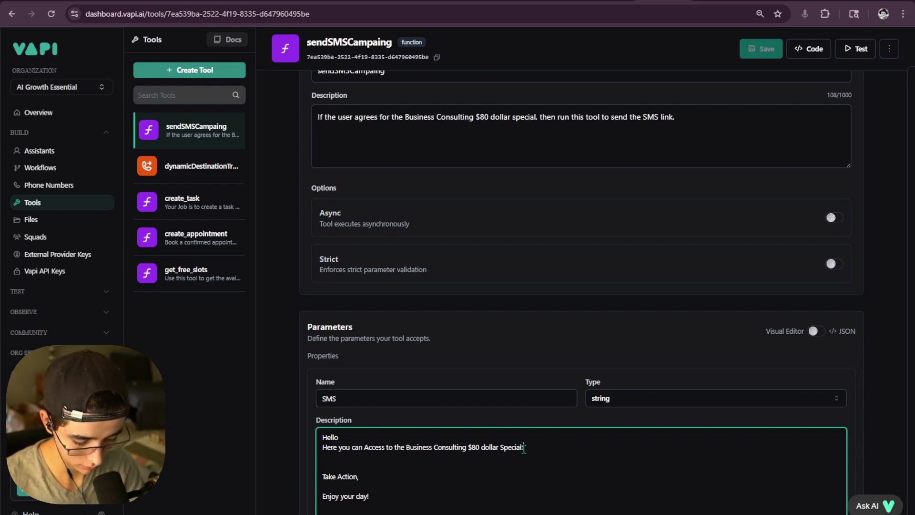
key("Return")
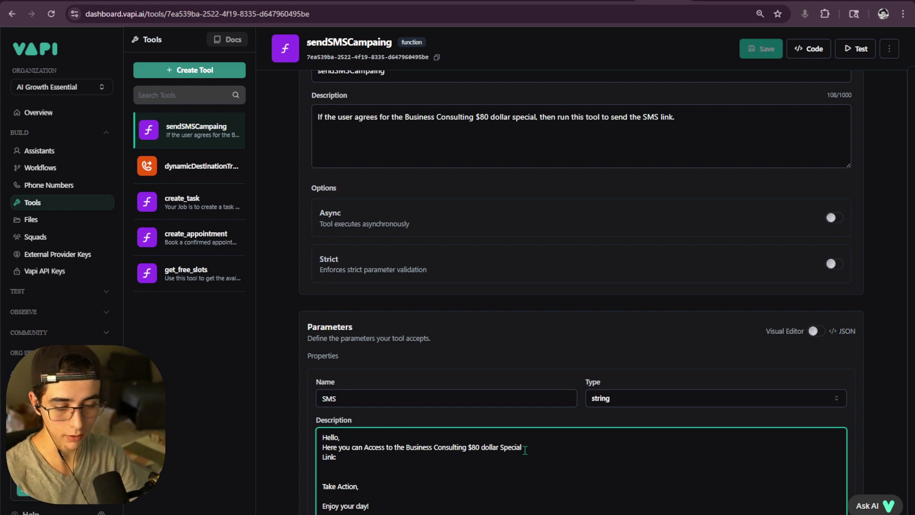
key("Return")
key("BackSpace")
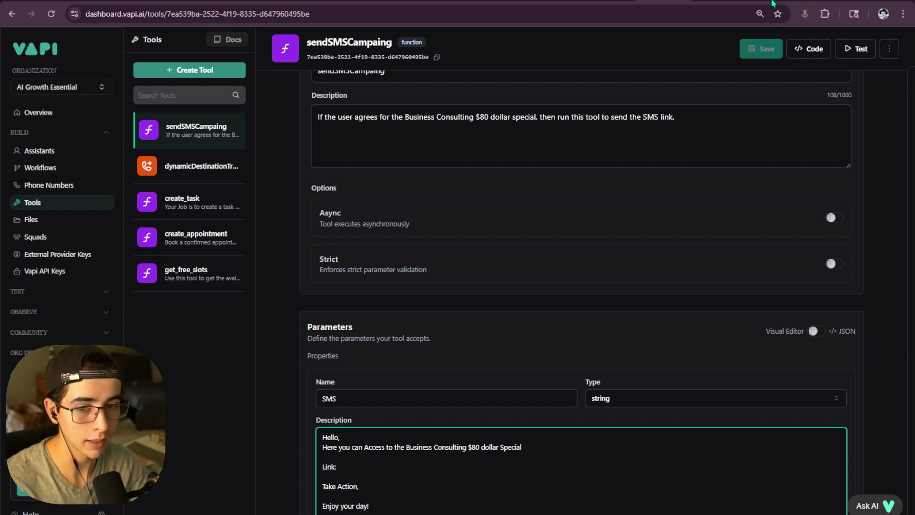
- Open the InfinitX agency dashboard in a new tab and switch to the AI Growth Essentials sub-account
left_click(826, 3)
left_click(894, 35)
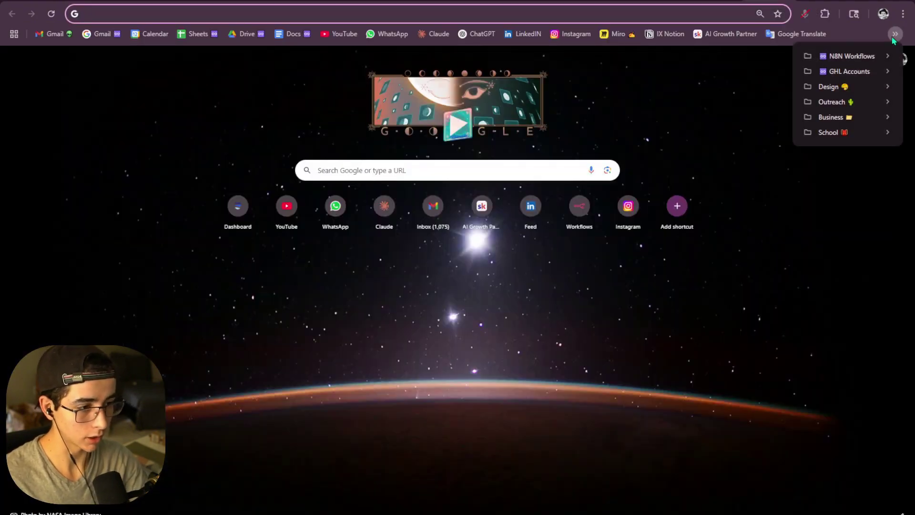
mouse_move(856, 72)
left_click(705, 98)
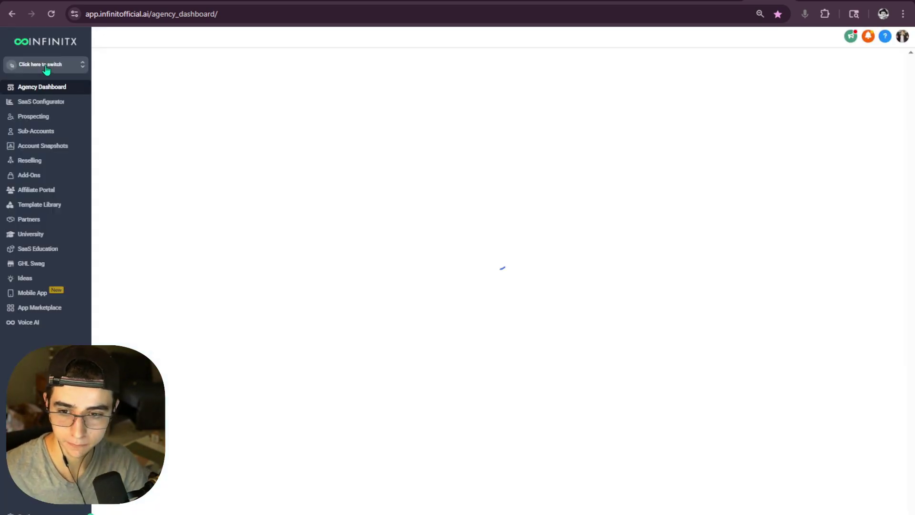
left_click(46, 68)
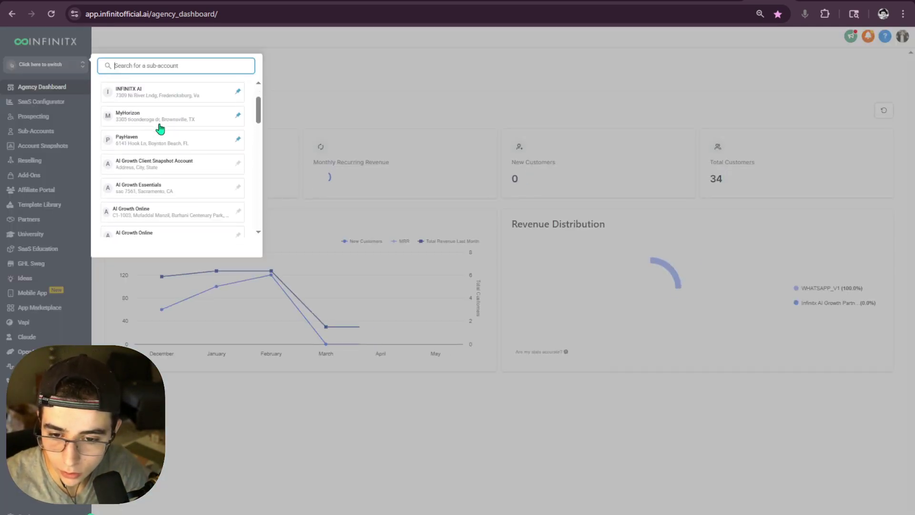
scroll(152, 136, "down", 2)
left_click(149, 138)
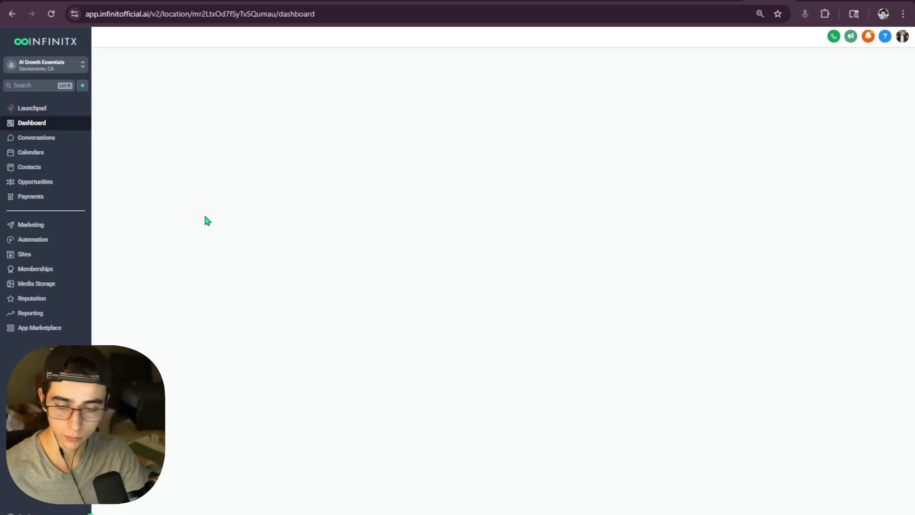
- Go to Settings > Calendars and start creating a new calendar
left_click(24, 512)
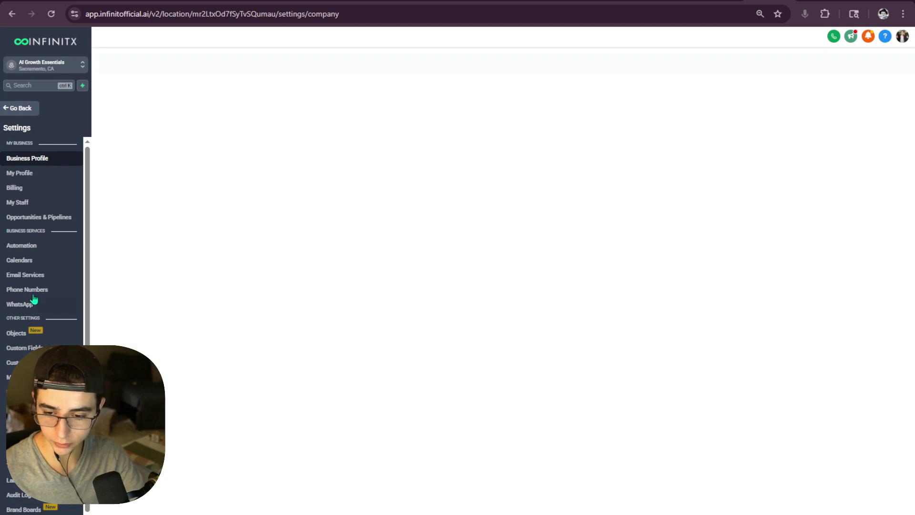
left_click(42, 261)
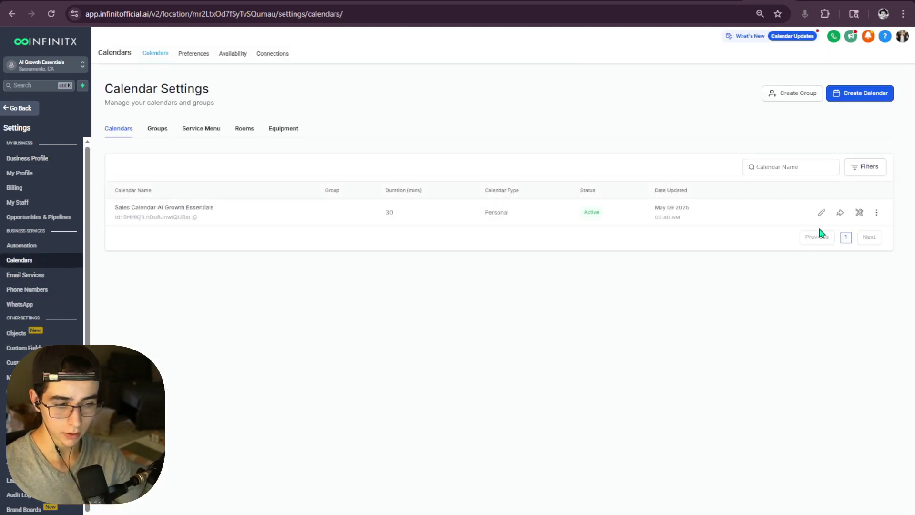
left_click(859, 93)
- Choose Personal Booking and name the calendar 'Business Consulting Special'
left_click(383, 288)
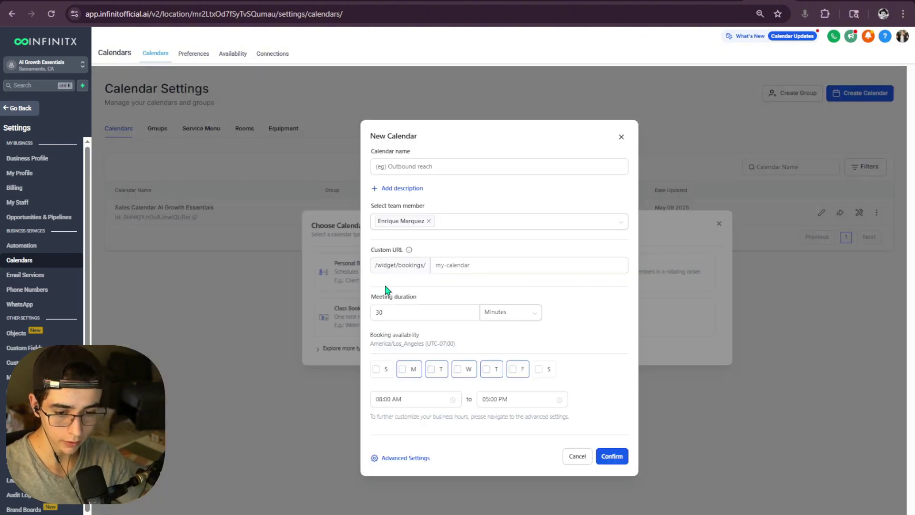
left_click(429, 167)
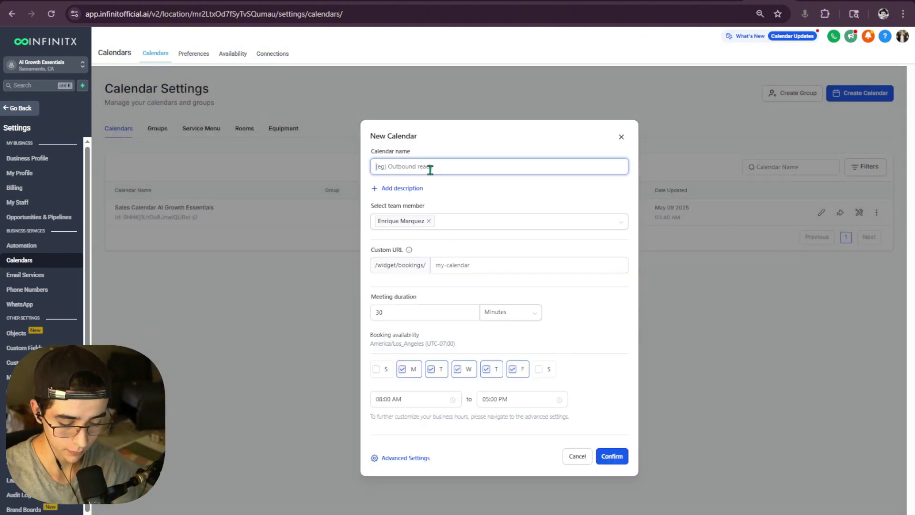
type("Buse")
type("ine")
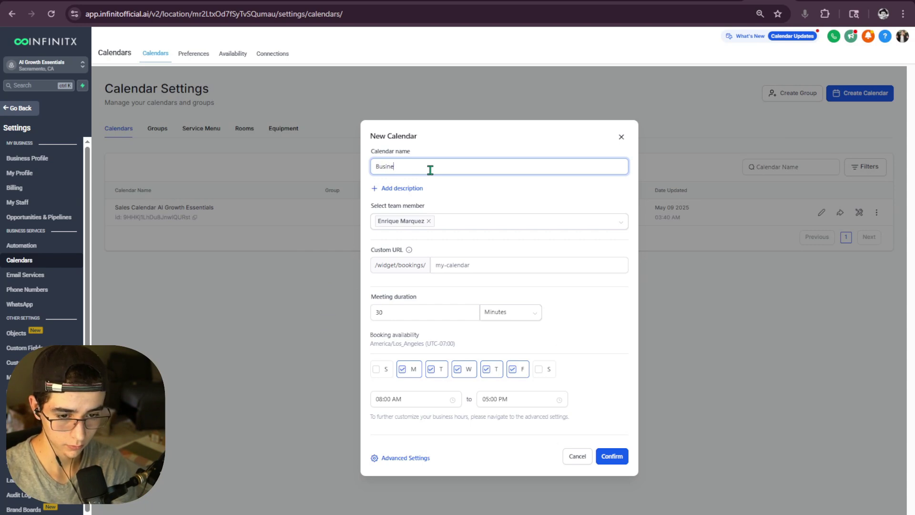
type("ss Consultin")
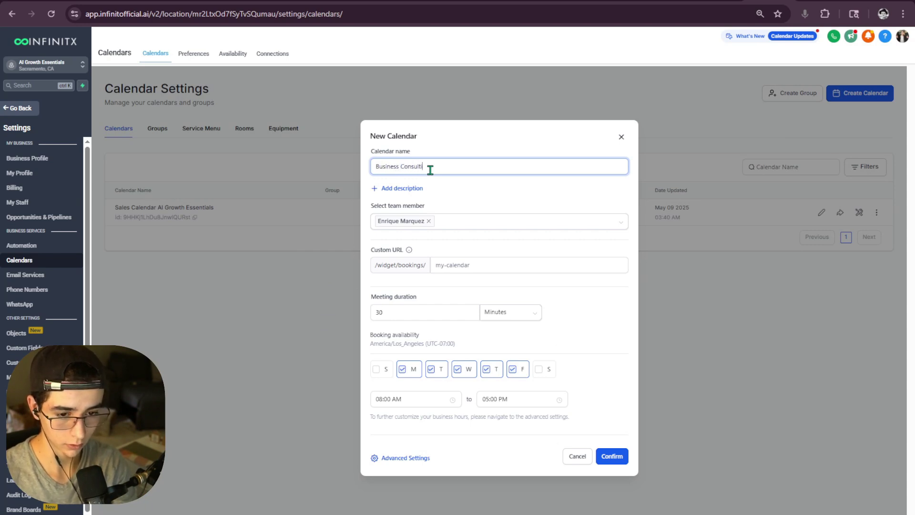
type("g")
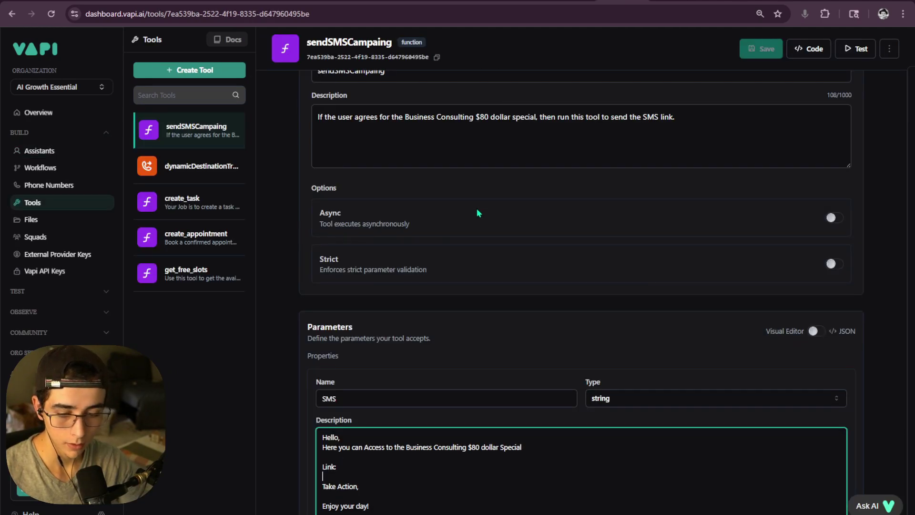
scroll(477, 207, "down", 1)
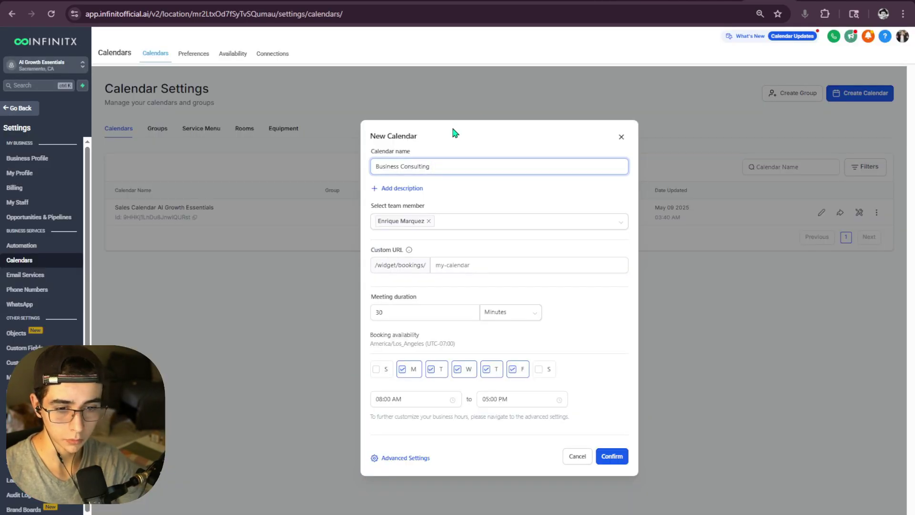
type("Special")
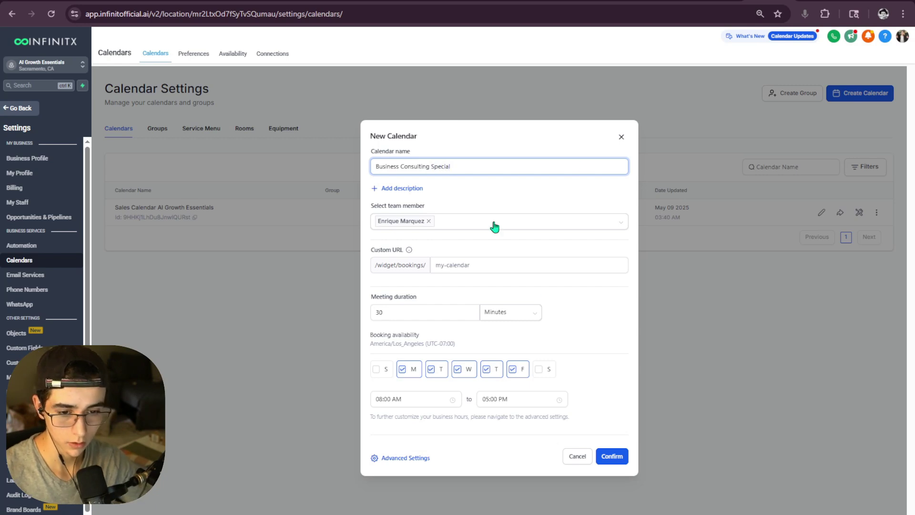
- Set the custom URL slug to business-consulting-special and confirm the calendar
left_click_drag(472, 166, 323, 166)
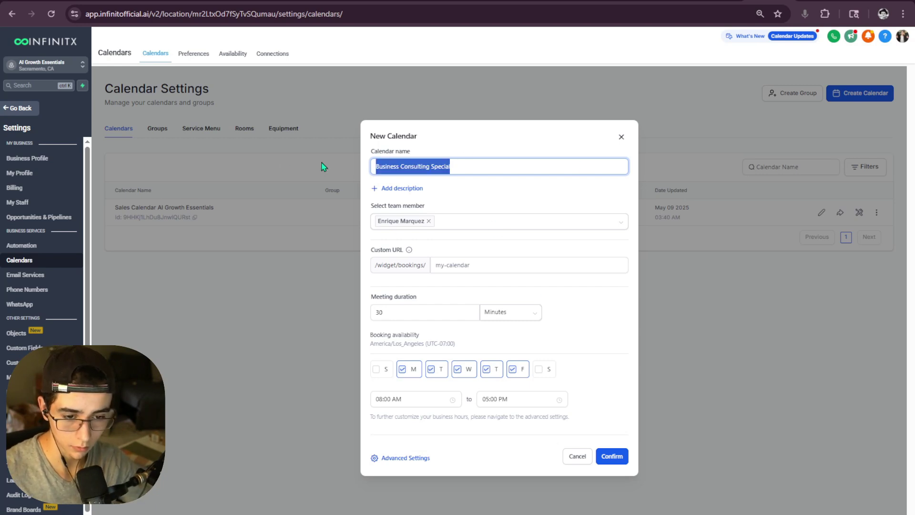
left_click(455, 264)
type("business consulting special")
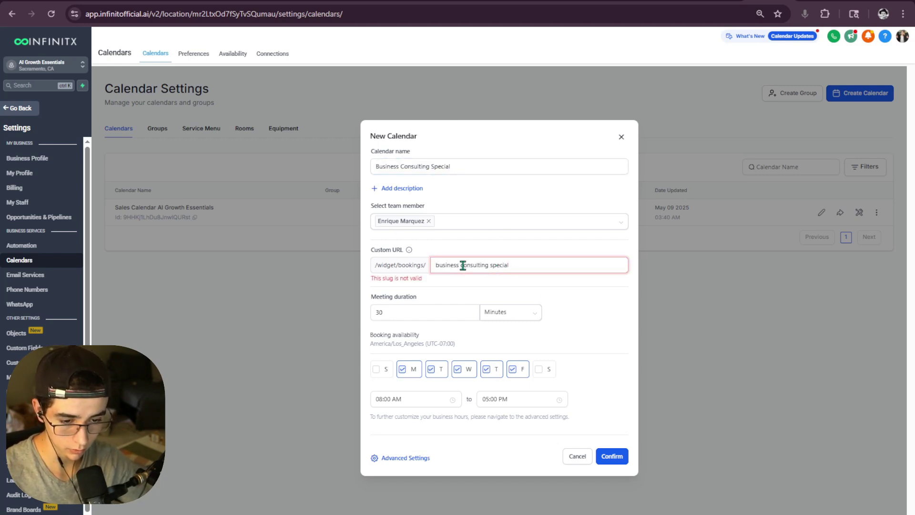
left_click(461, 265)
key("BackSpace")
type("-")
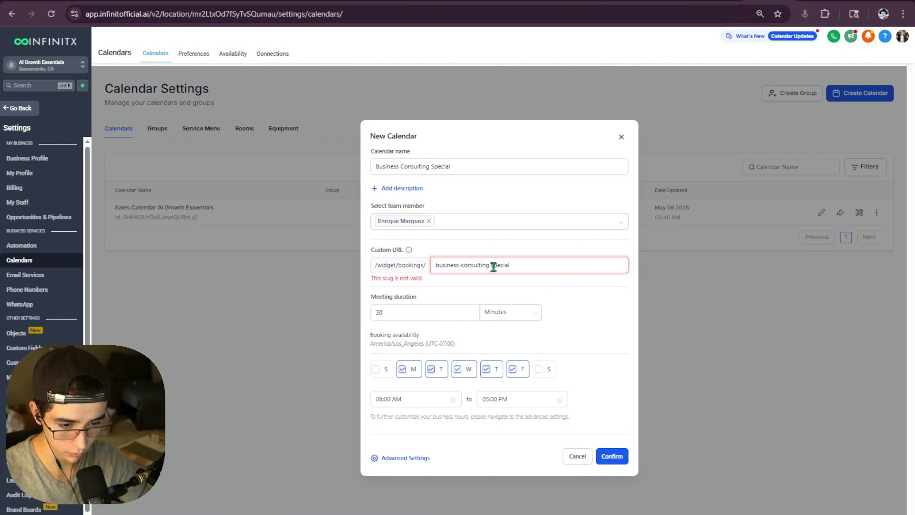
double_click(493, 265)
left_click(491, 265)
key("BackSpace")
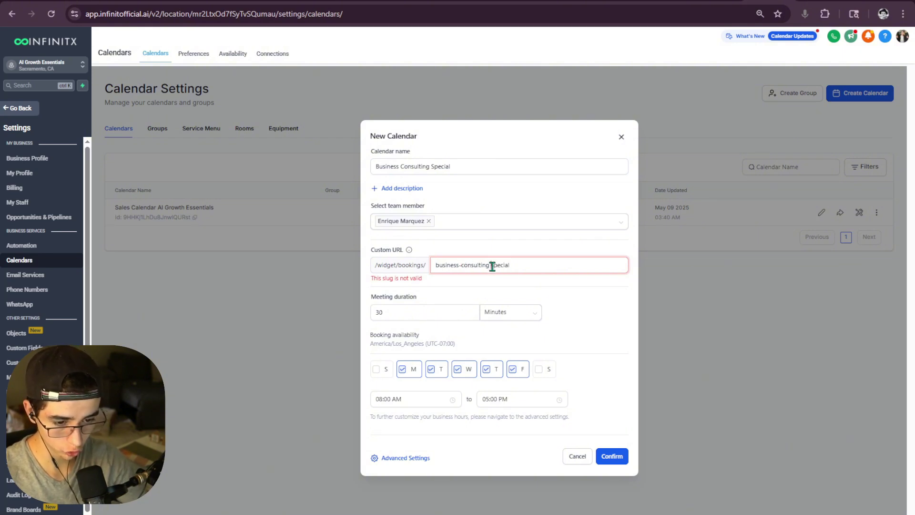
type("-")
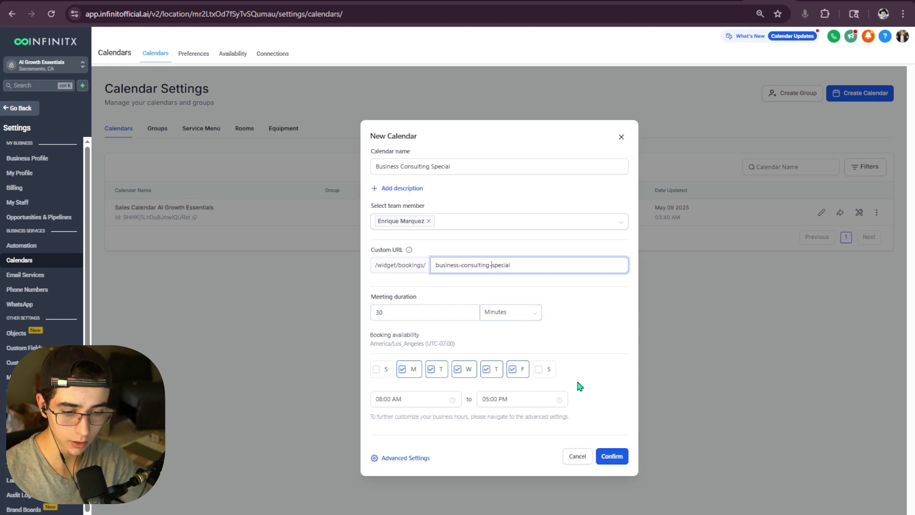
left_click(610, 456)
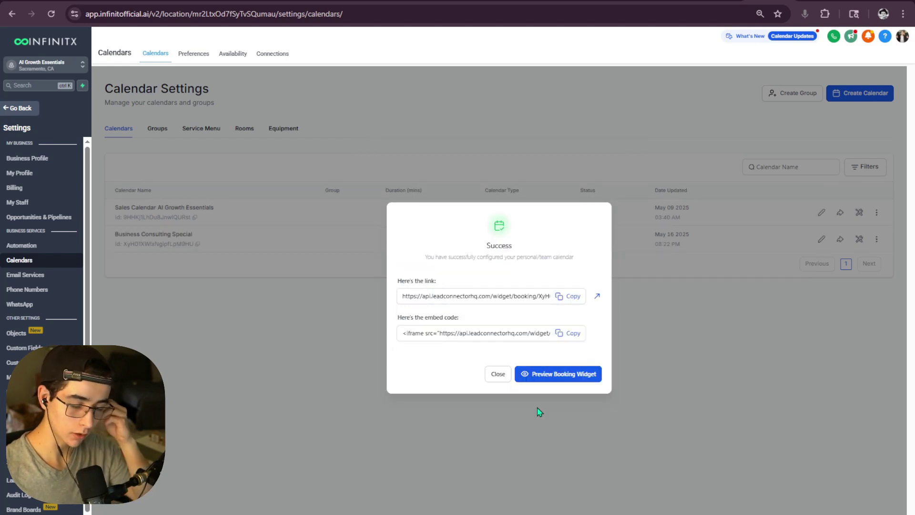
- Dismiss the success message and open the Business Consulting Special calendar for editing
left_click(498, 374)
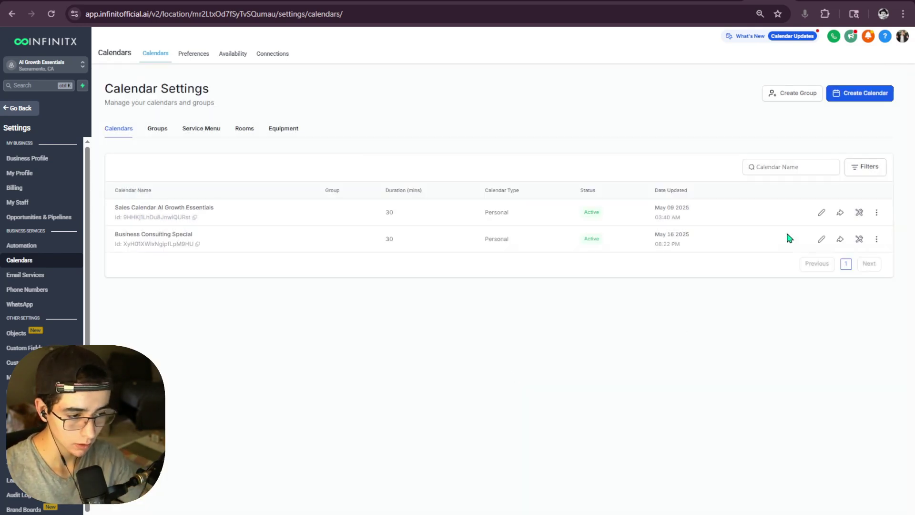
left_click(822, 214)
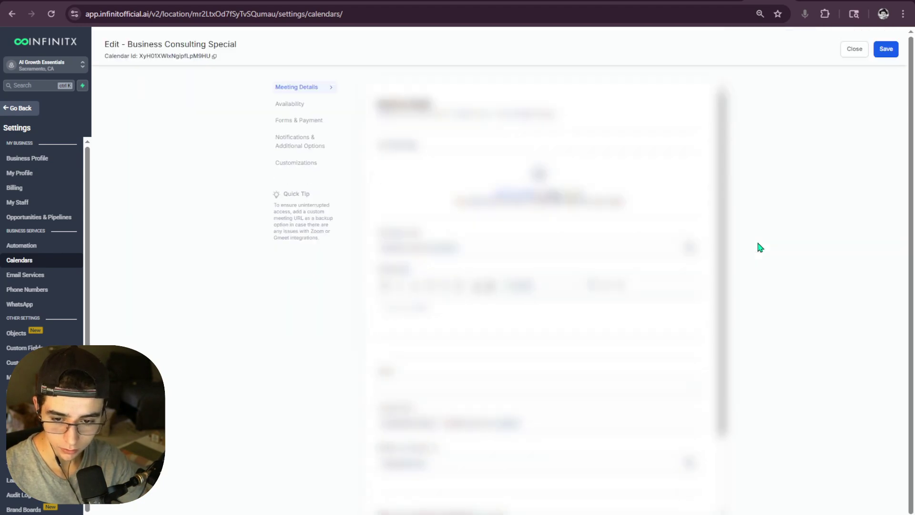
left_click(860, 49)
left_click(822, 238)
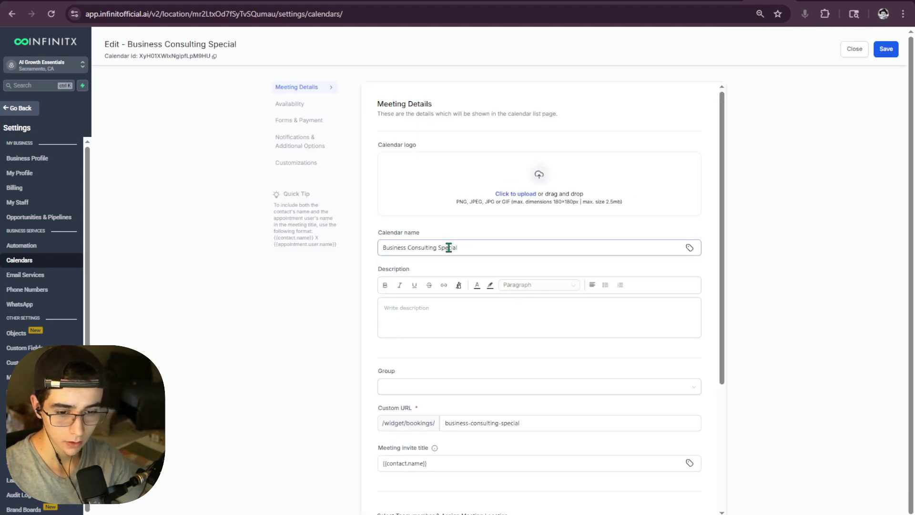
scroll(453, 279, "down", 2)
scroll(473, 272, "up", 4)
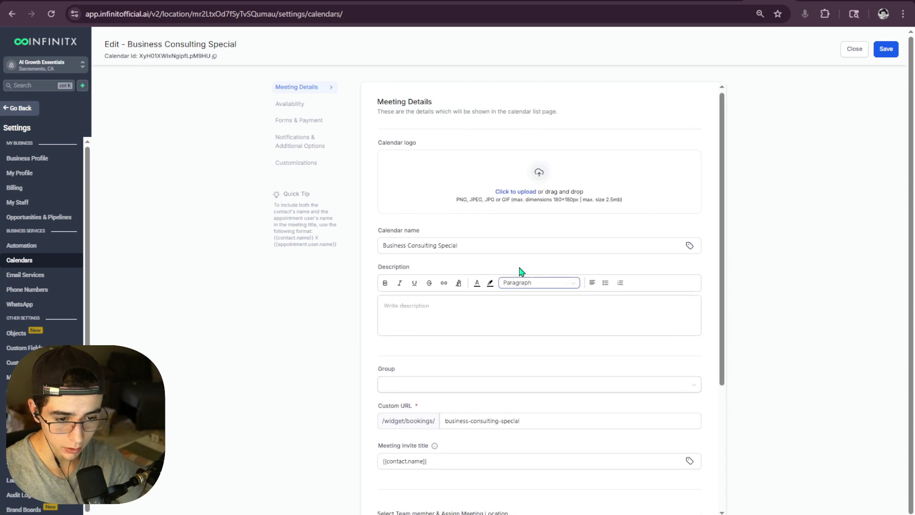
- Change the meeting duration from 30 to 15 minutes and save
left_click(310, 104)
scroll(469, 209, "down", 5)
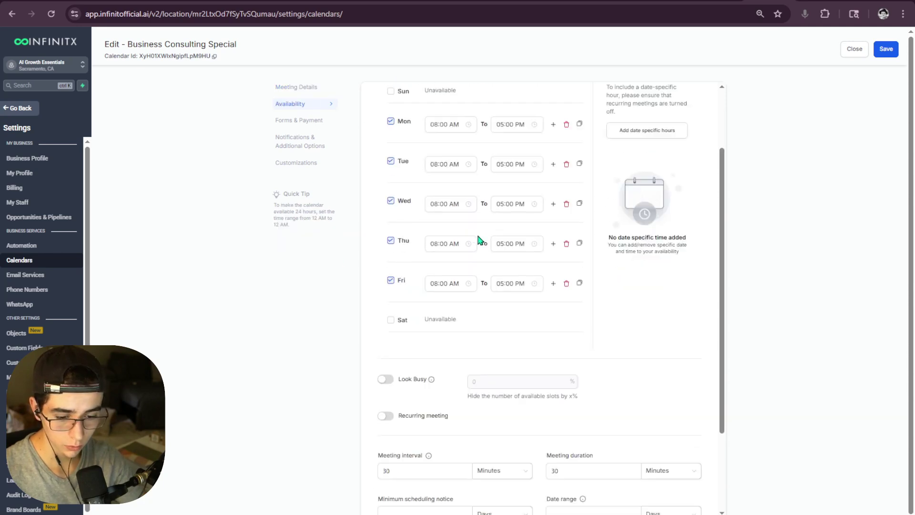
left_click(558, 355)
key("BackSpace")
key("BackSpace")
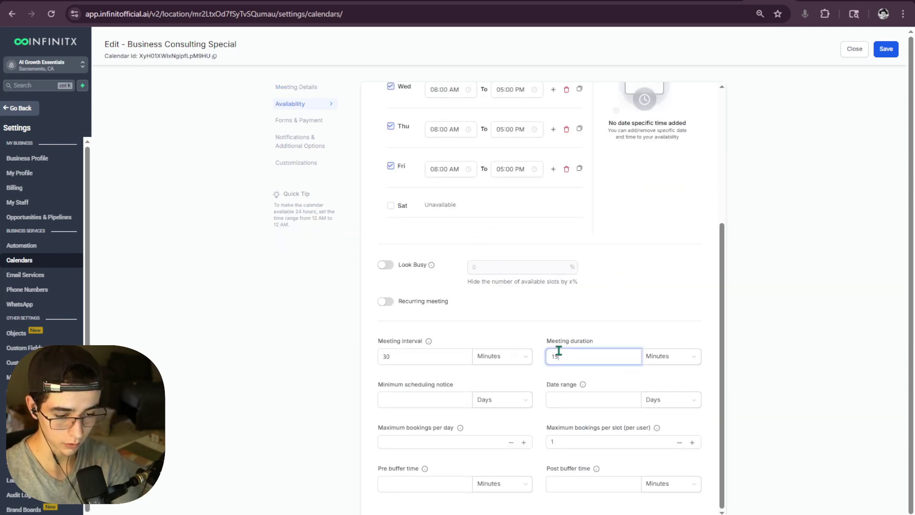
left_click(886, 48)
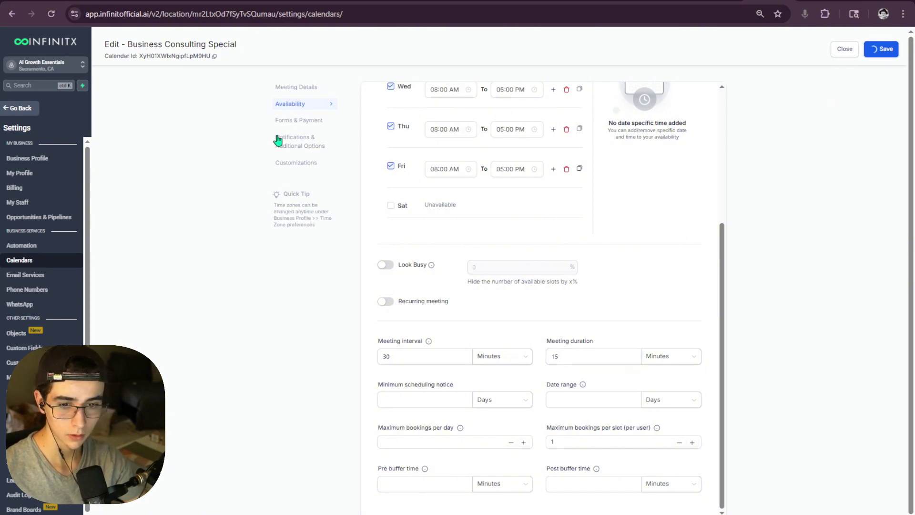
- Open the payment provider settings from Forms & Payment and view the Payment Integrations page
left_click(299, 120)
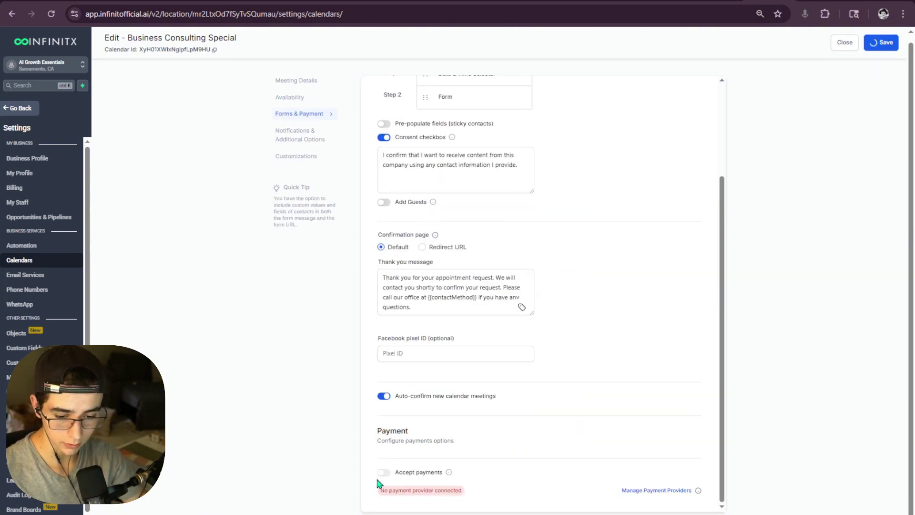
left_click(656, 491)
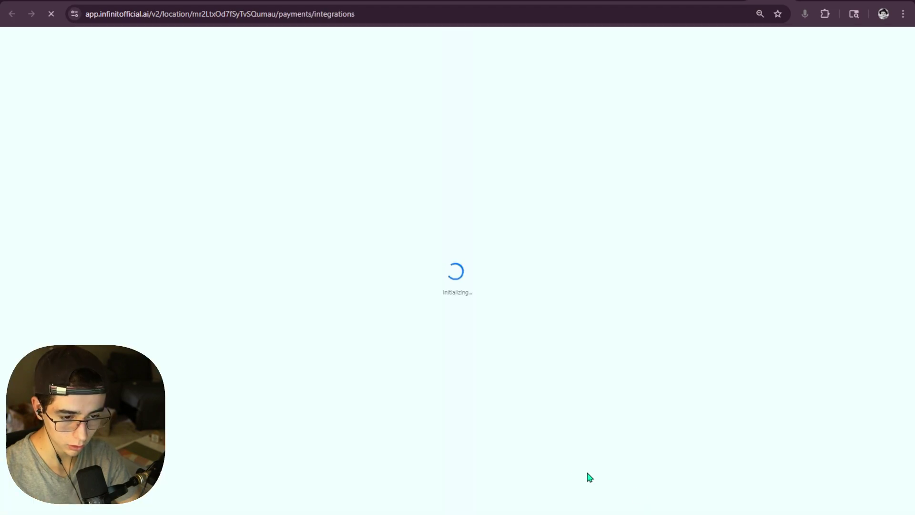
left_click(788, 1)
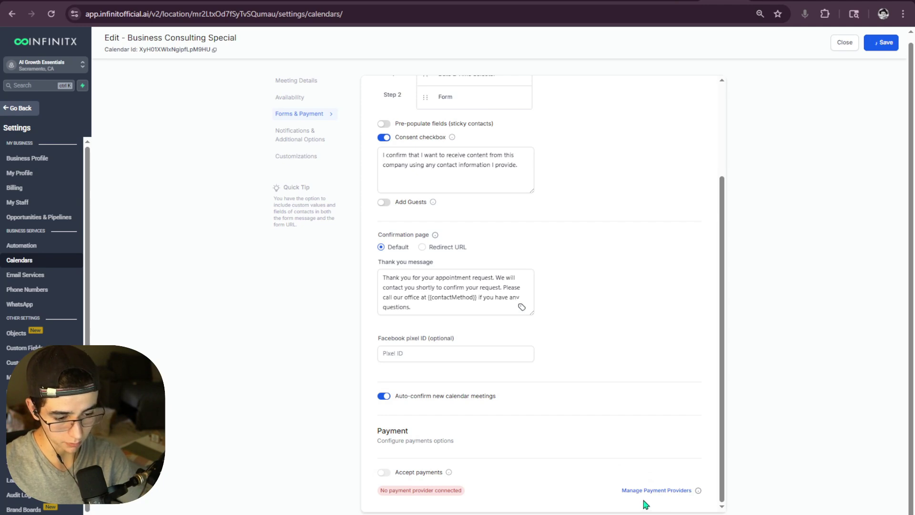
left_click(762, 1)
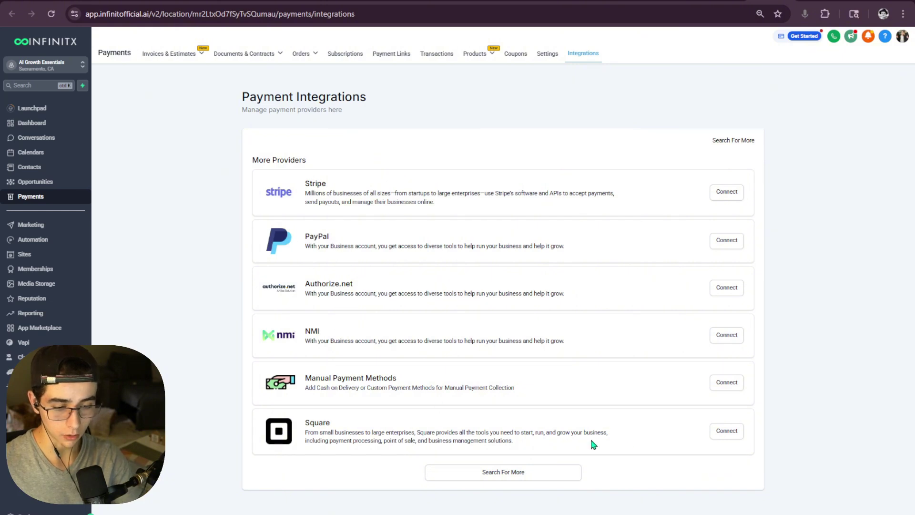
- Return to the Business Consulting Special calendar's Forms & Payment settings tab
left_click_drag(590, 437, 782, 272)
left_click(657, 315)
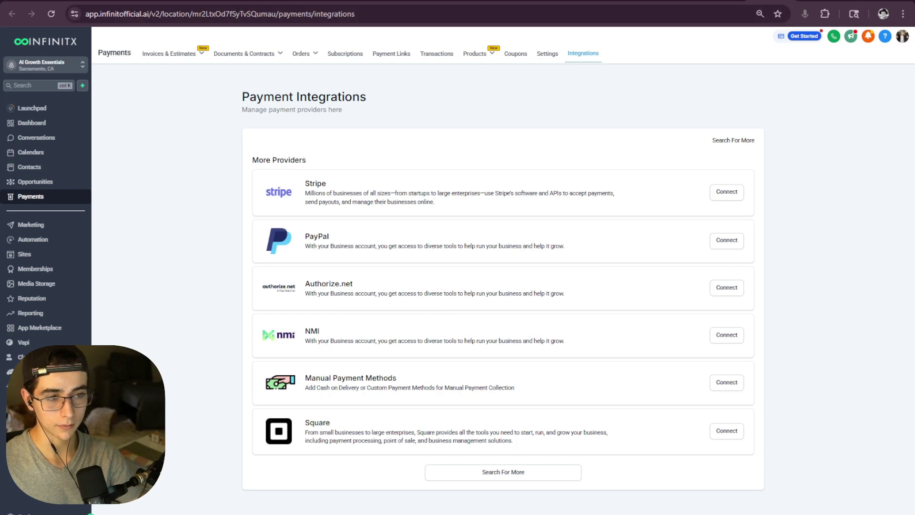
left_click(723, 1)
scroll(477, 450, "up", 3)
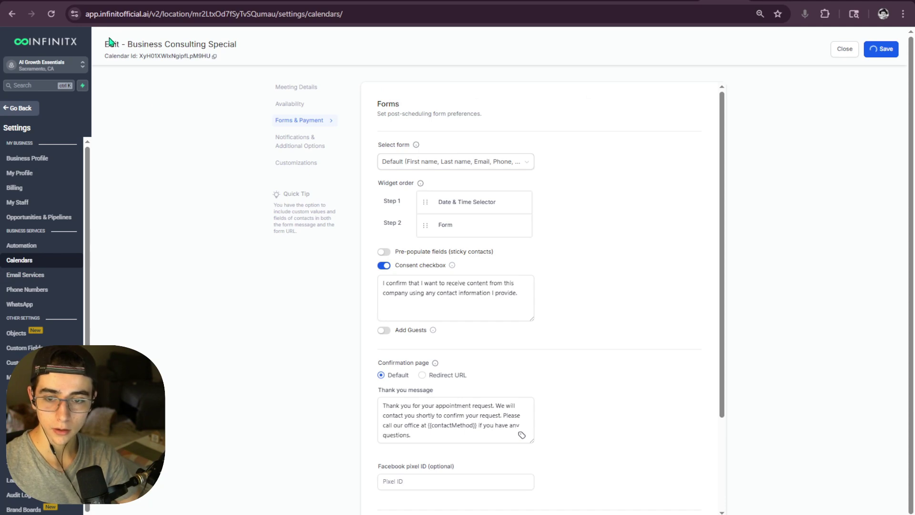
- Set Google Meet as the Business Consulting Special meeting location
left_click(303, 107)
left_click(315, 88)
scroll(461, 312, "down", 4)
left_click(550, 413)
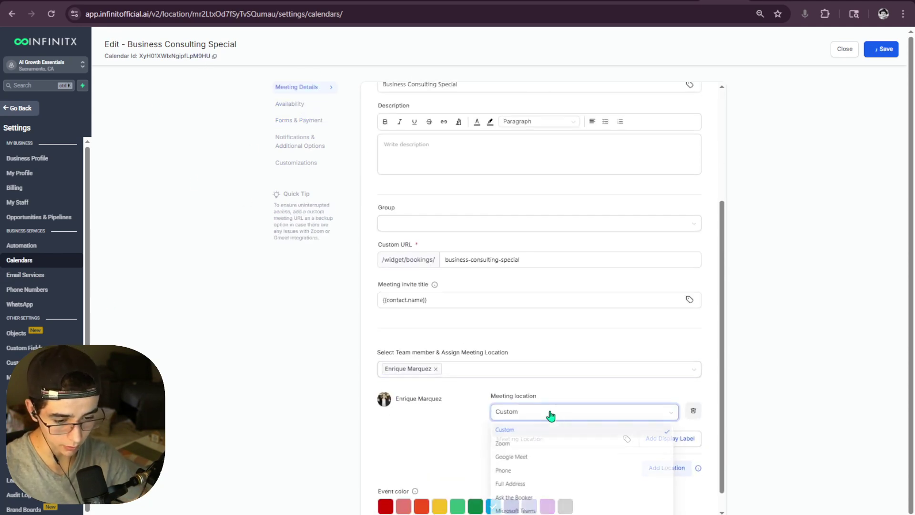
left_click(534, 456)
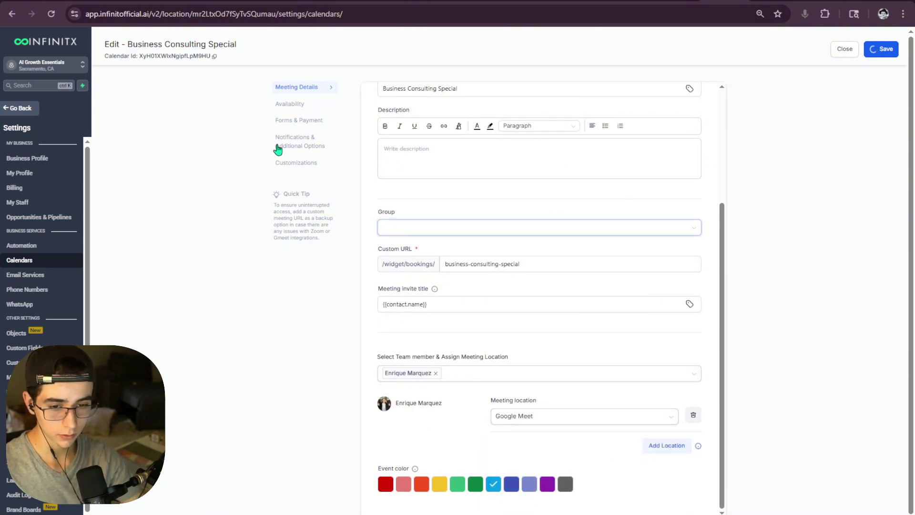
left_click(296, 108)
left_click(307, 122)
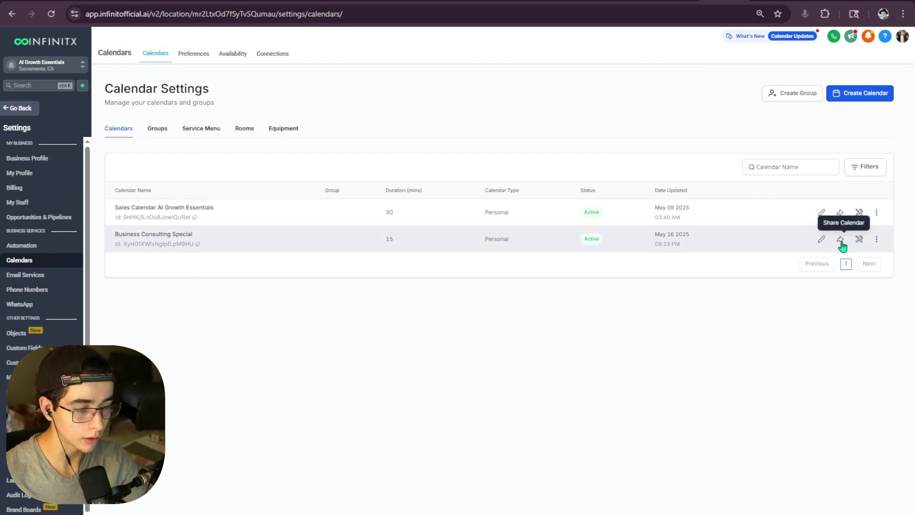
- Copy the Business Consulting Special calendar's scheduling link from Share Calendar
left_click(840, 241)
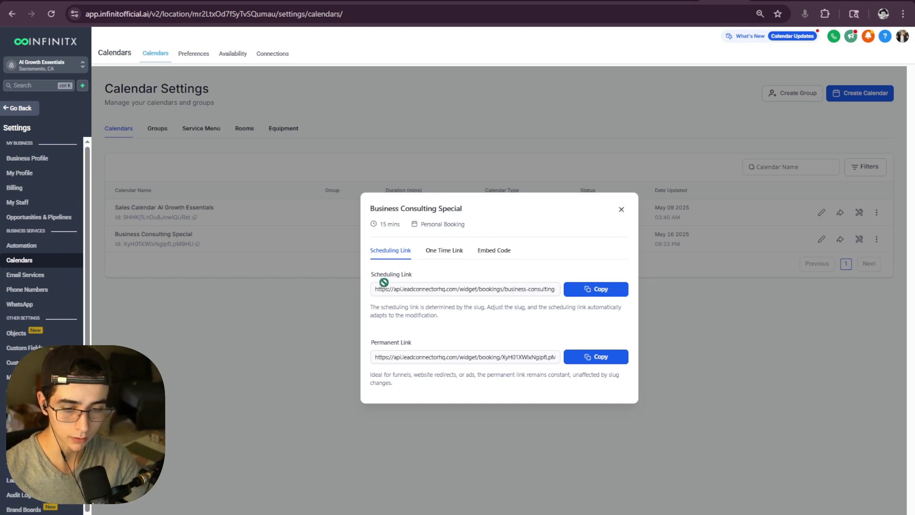
left_click(599, 292)
left_click(621, 209)
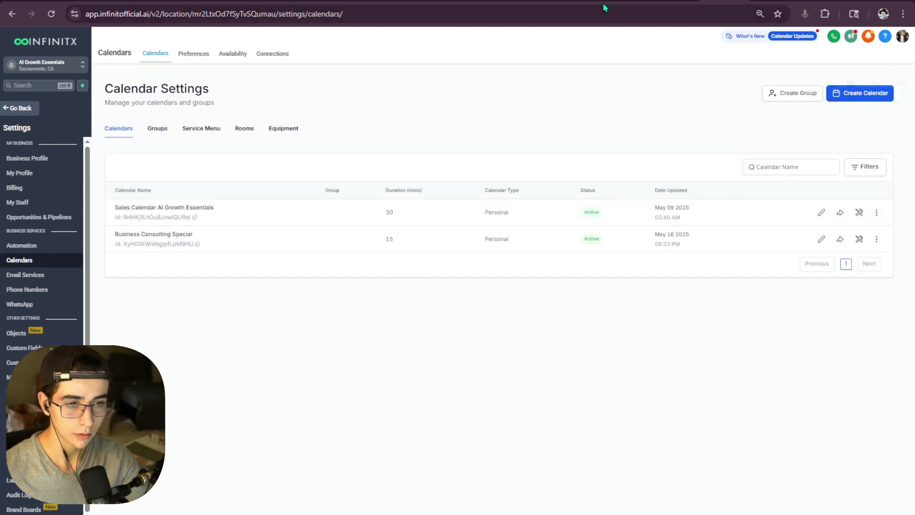
- Paste the booking link after 'Link:' in the SMS description and remove stray characters
left_click(628, 3)
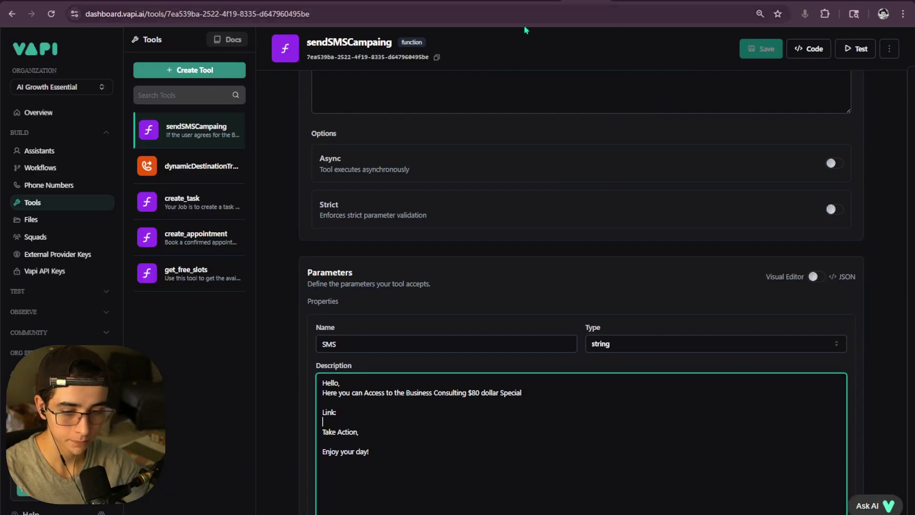
key("ctrl+v")
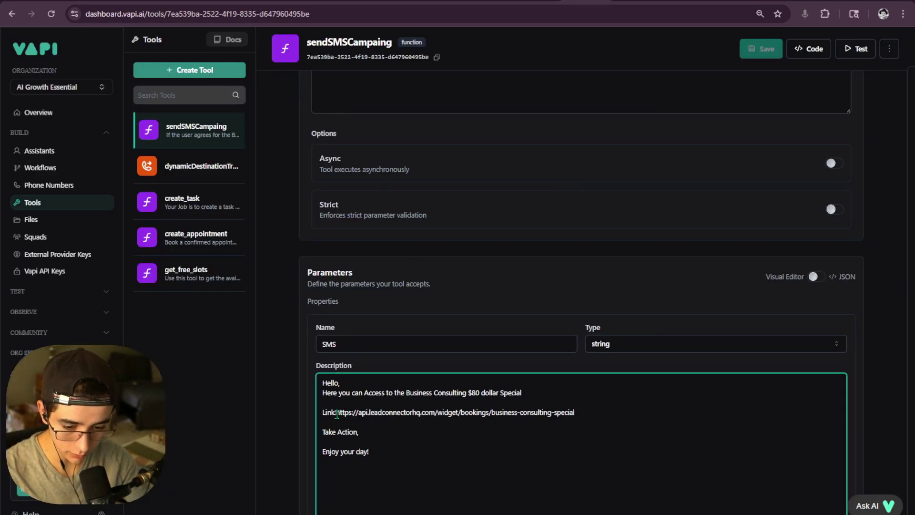
left_click(336, 413)
key("BackSpace")
type("\\")
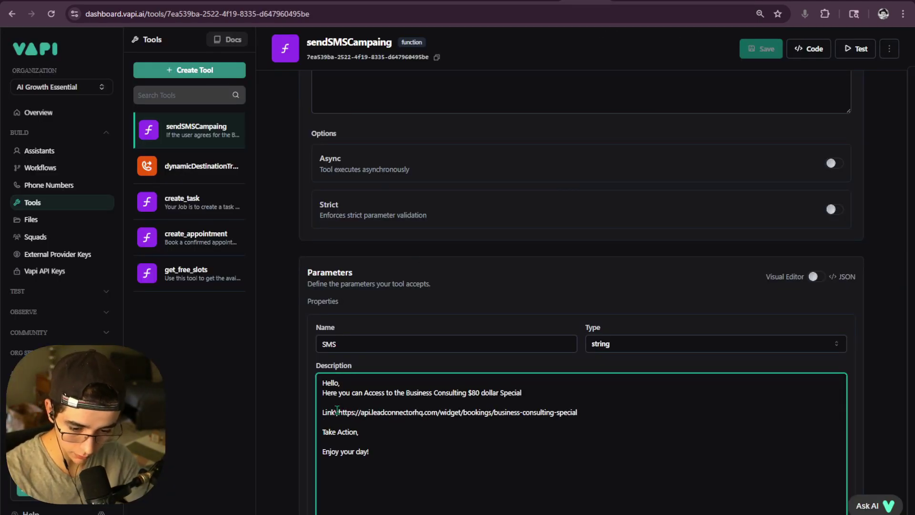
key("BackSpace")
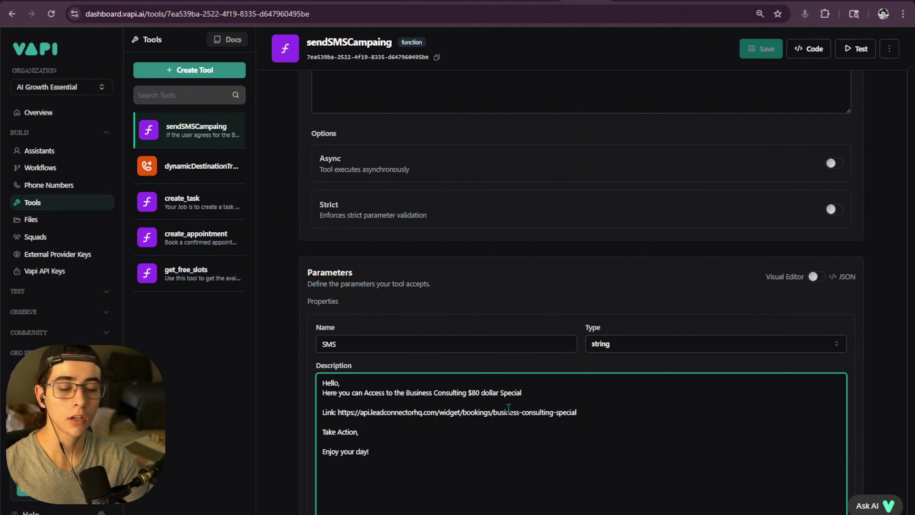
- Review the complete SMS message text with its booking link
scroll(478, 430, "down", 3)
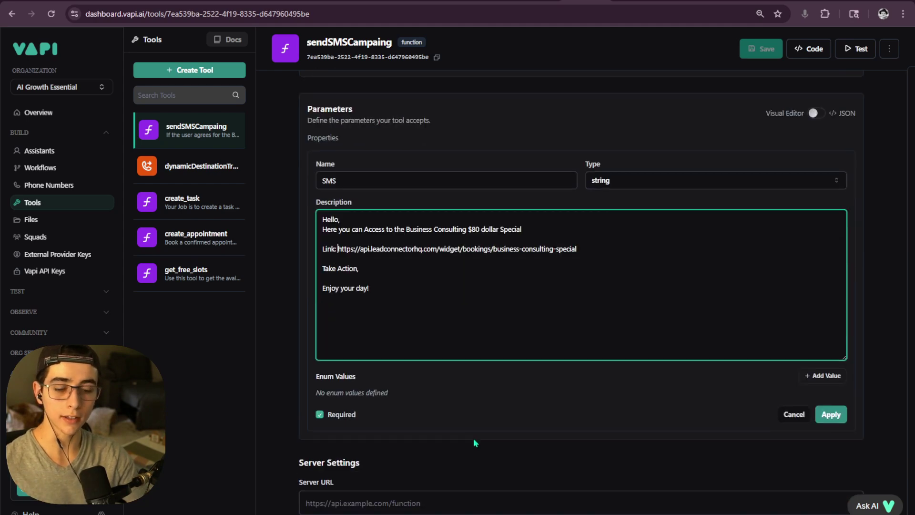
scroll(471, 406, "up", 1)
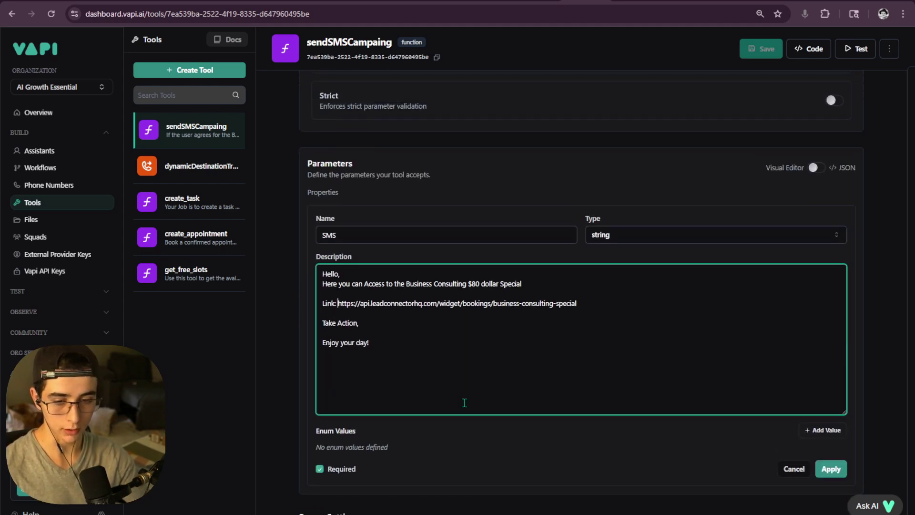
scroll(463, 405, "down", 1)
scroll(462, 402, "up", 2)
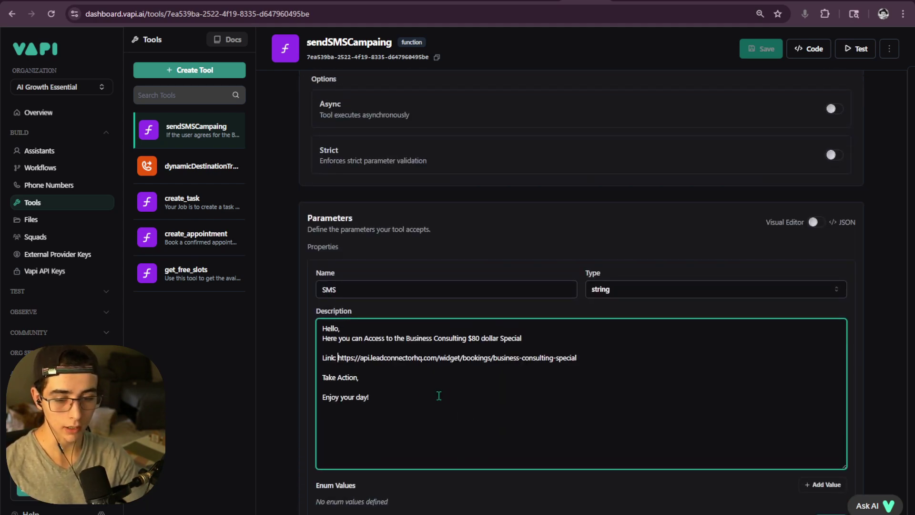
left_click_drag(386, 394, 321, 319)
left_click(515, 370)
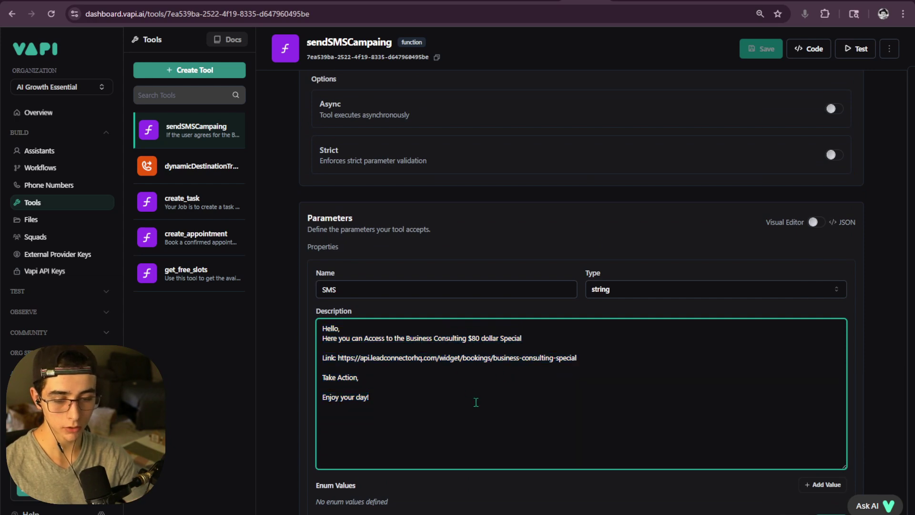
left_click_drag(475, 401, 322, 320)
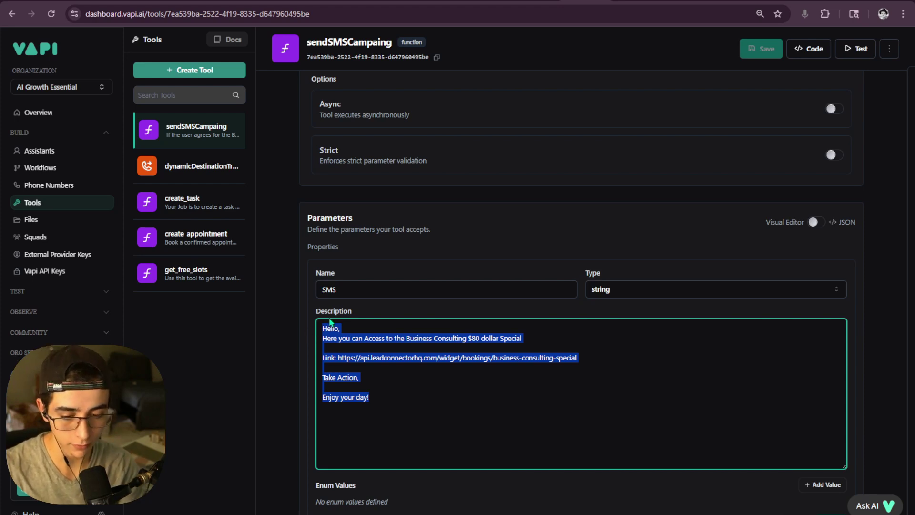
left_click(393, 347)
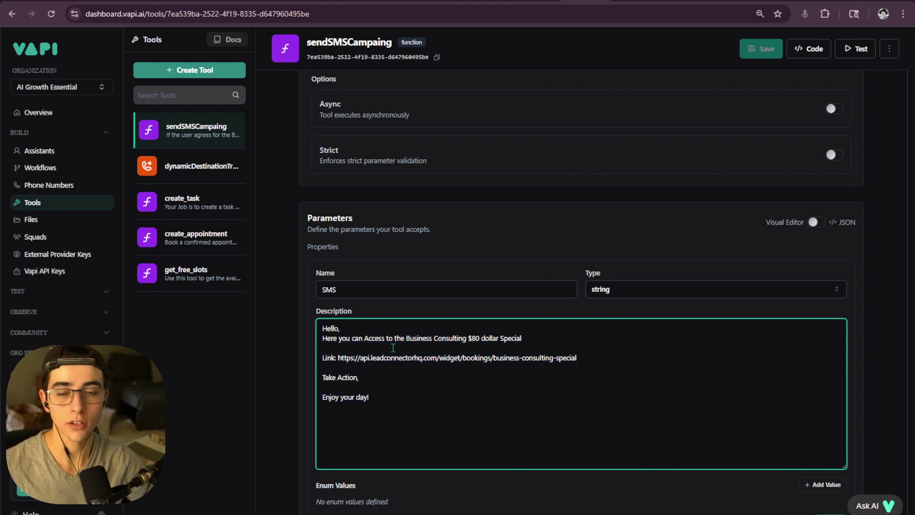
scroll(547, 297, "down", 8)
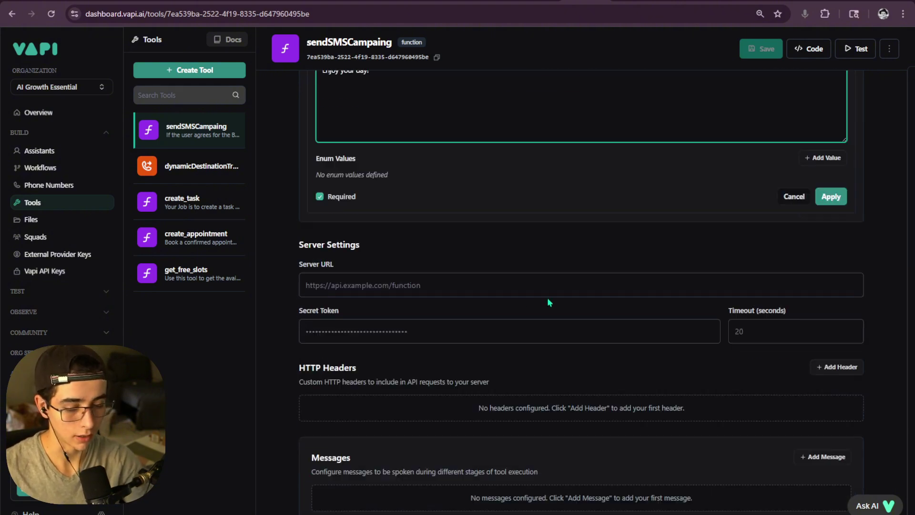
scroll(547, 298, "up", 5)
- Rename the first parameter to SMS and apply it
left_click(829, 414)
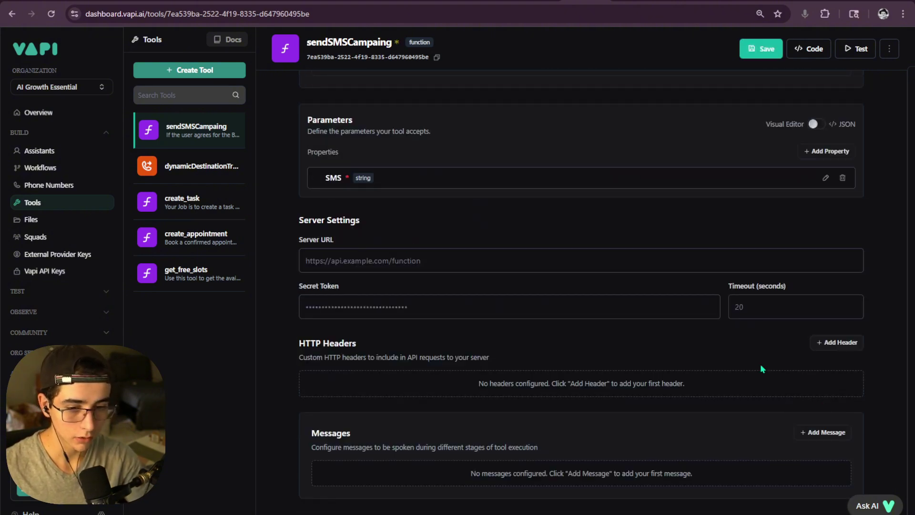
scroll(462, 299, "up", 5)
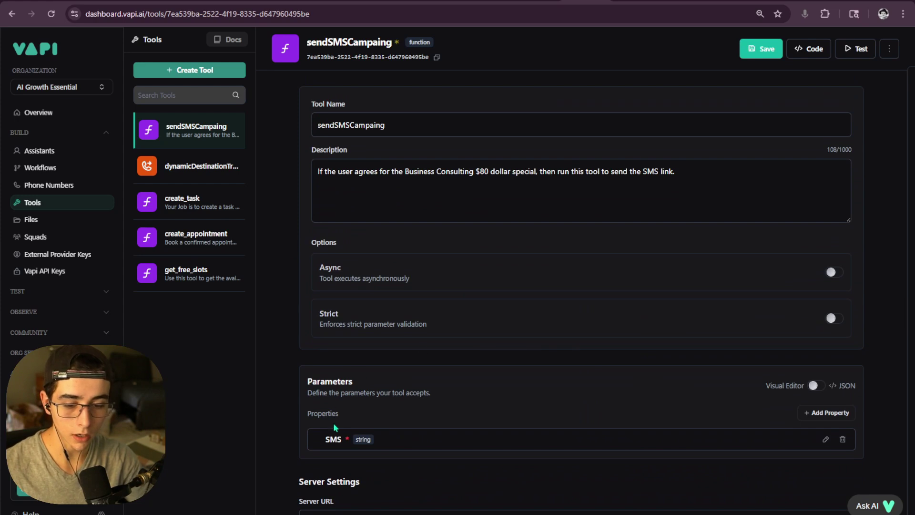
left_click(825, 439)
left_click(399, 461)
key("BackSpace")
key("BackSpace")
key("BackSpace")
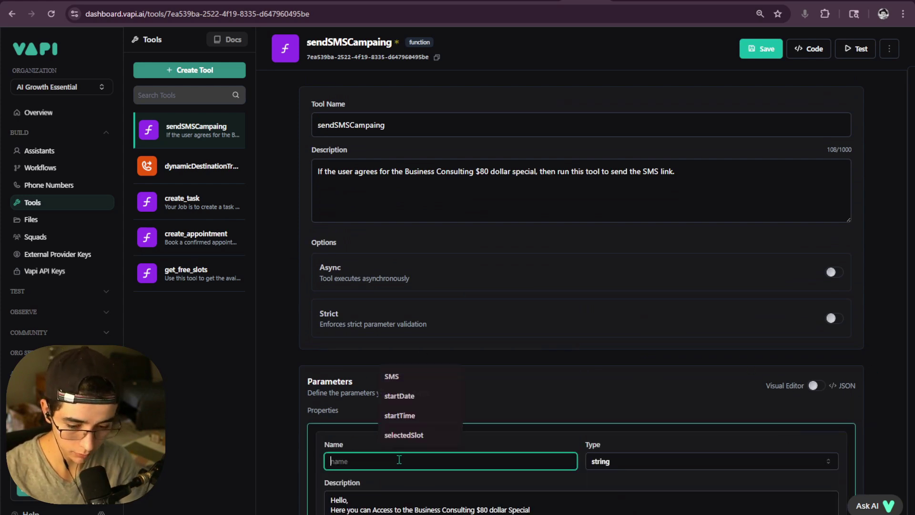
type("sms")
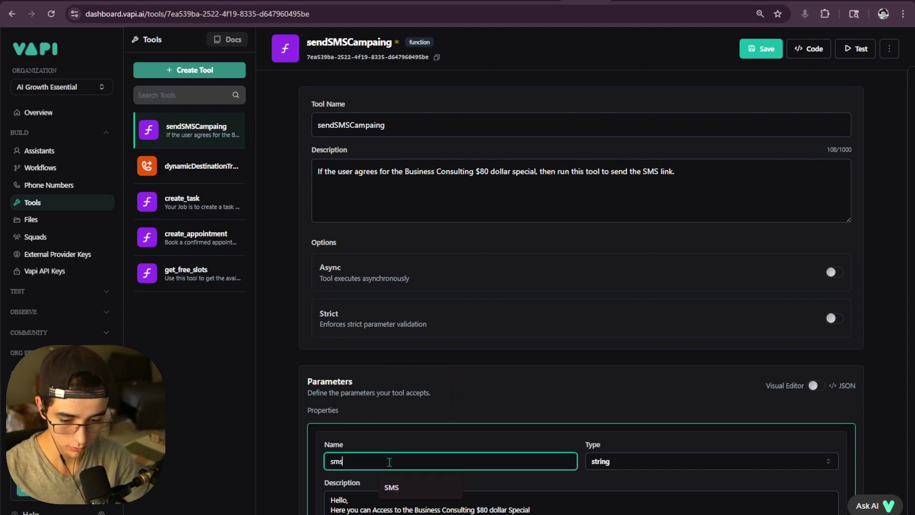
left_click(391, 486)
scroll(830, 286, "down", 5)
left_click(822, 477)
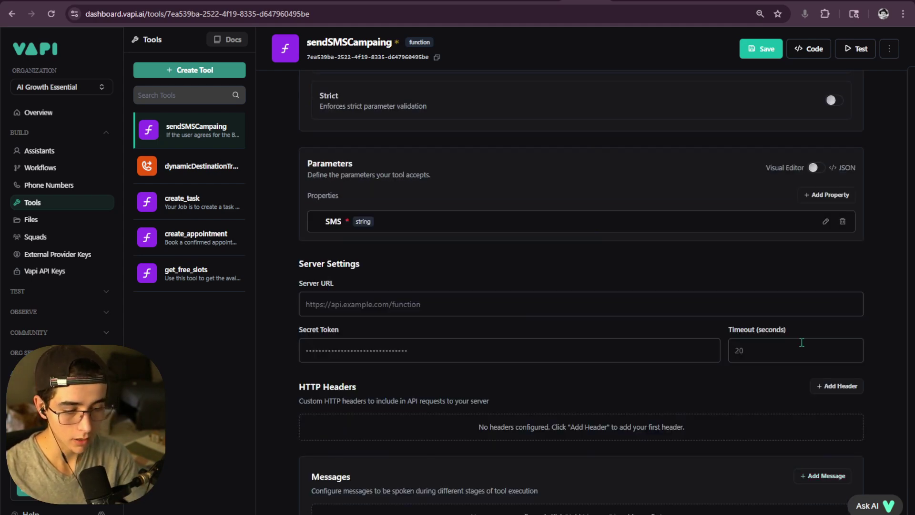
- Add a Name parameter described as 'Name of the Calle'
scroll(765, 274, "up", 3)
left_click(831, 368)
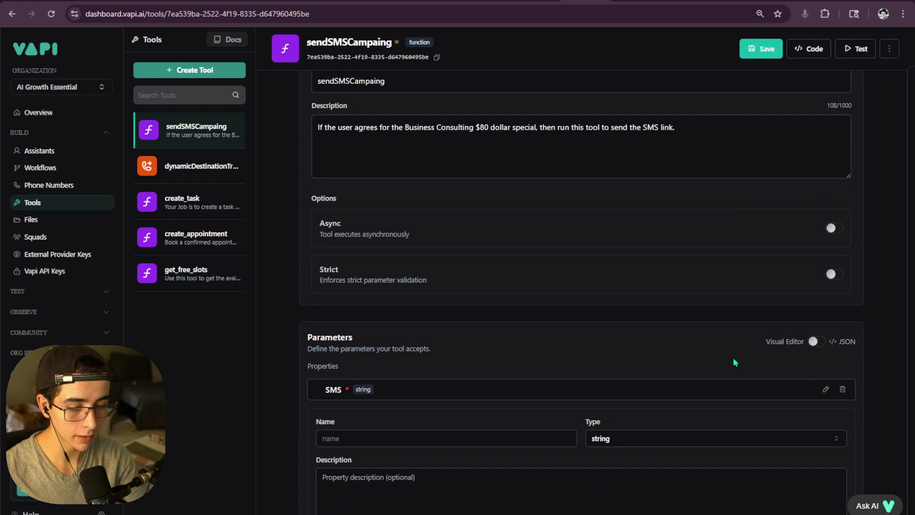
left_click(339, 444)
type("Name")
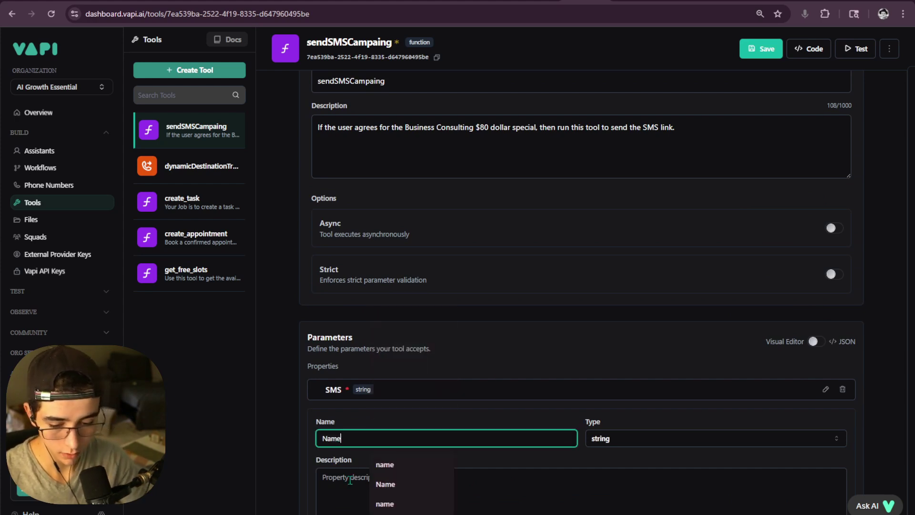
left_click(350, 480)
type("Name of")
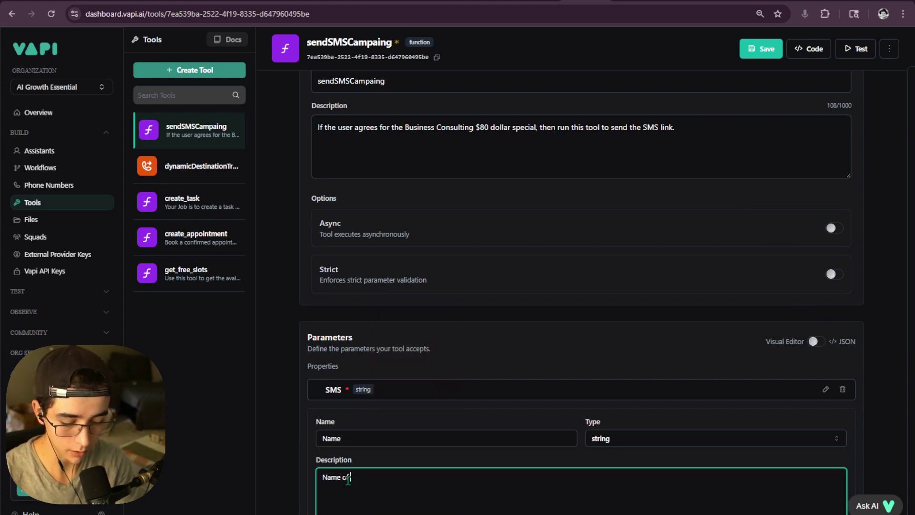
type(" the Caller")
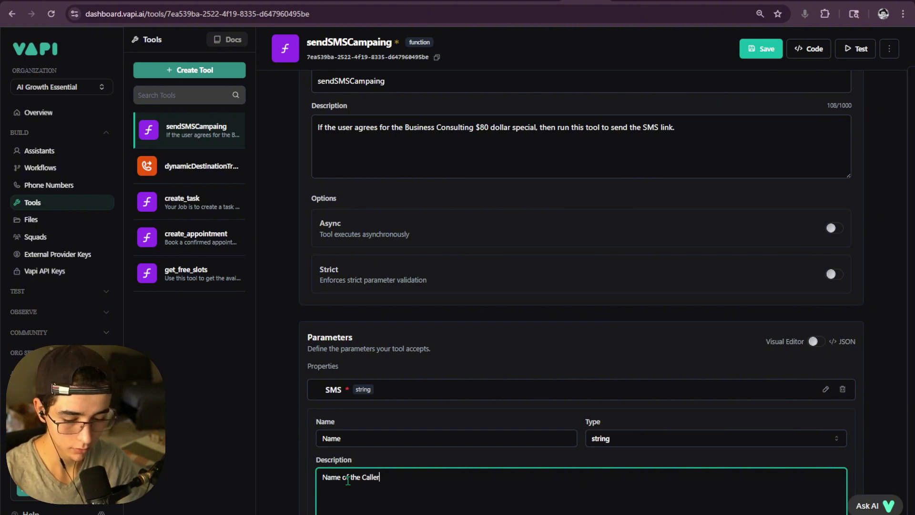
scroll(702, 370, "down", 5)
left_click(831, 455)
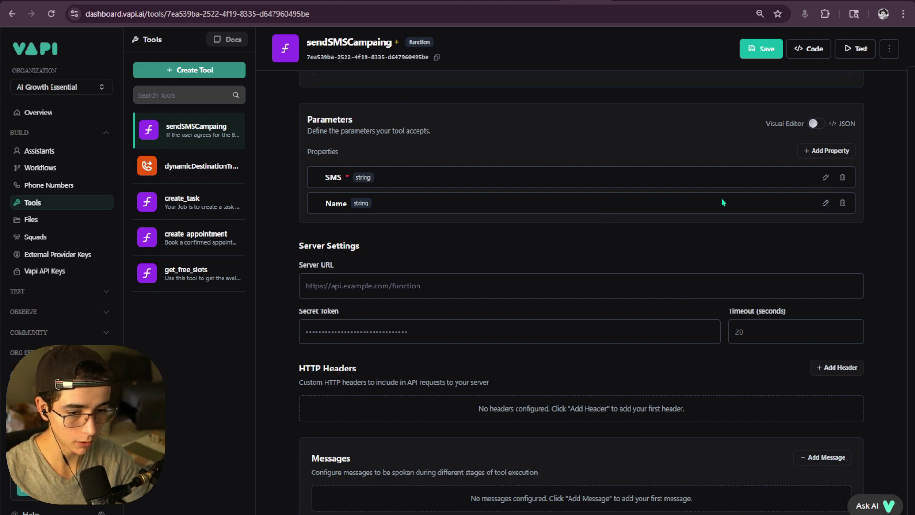
scroll(729, 191, "up", 5)
- Add a new parameter named Email and mark it required
scroll(827, 209, "down", 4)
left_click(828, 205)
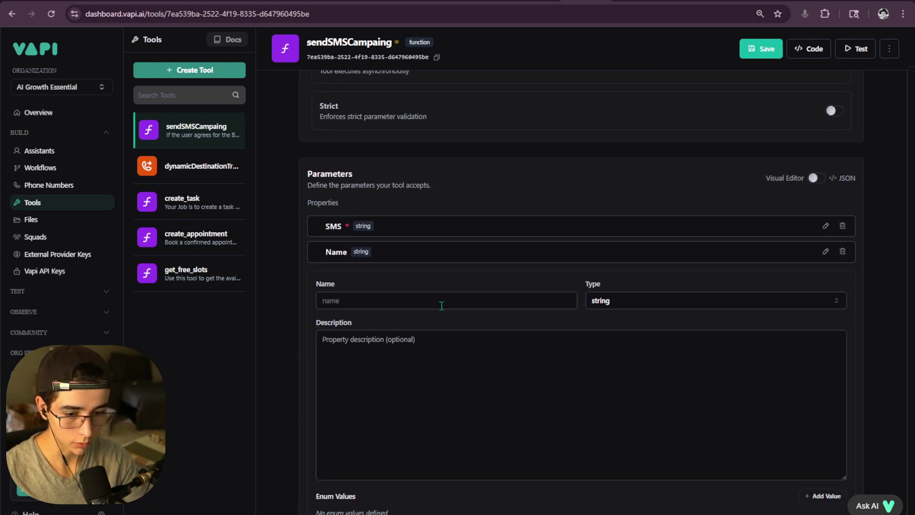
left_click(370, 301)
type("Email")
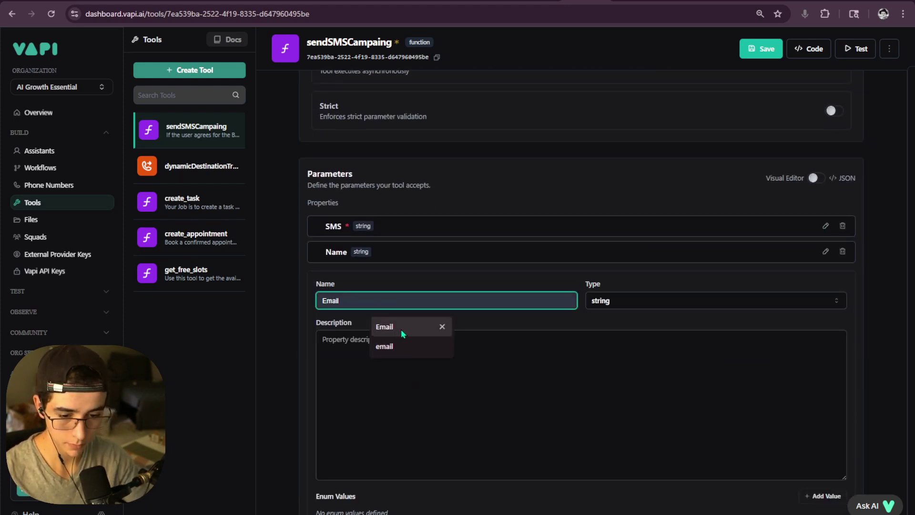
left_click(401, 329)
scroll(732, 325, "down", 2)
left_click(319, 425)
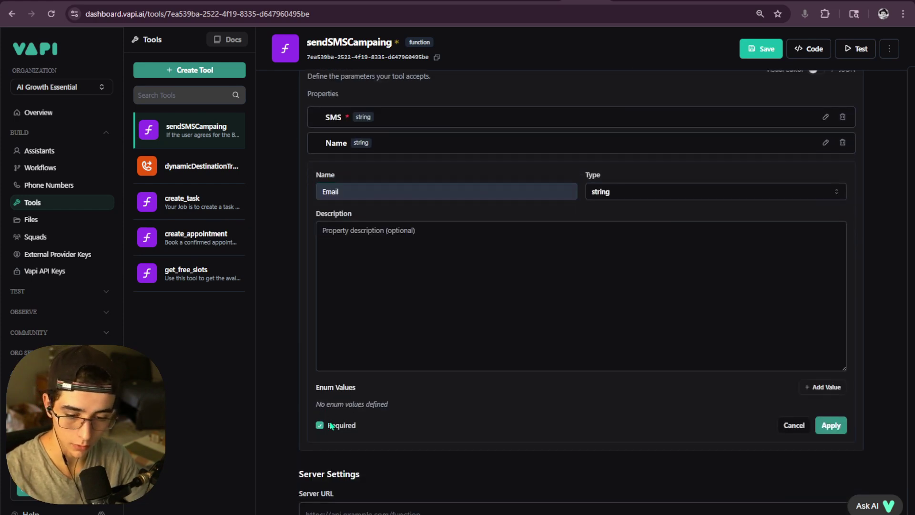
- Describe the Email parameter as the email provided from the caller and apply it
left_click(412, 280)
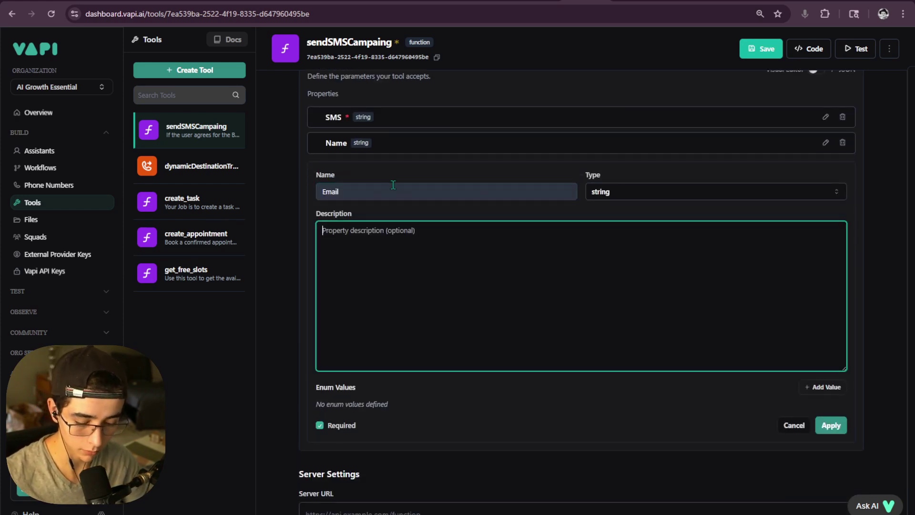
type("Email")
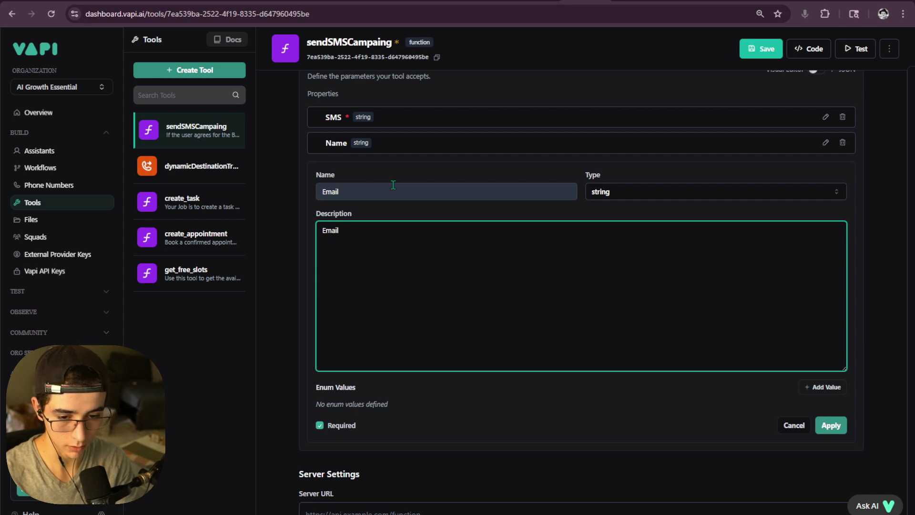
key("BackSpace")
key("BackSpace")
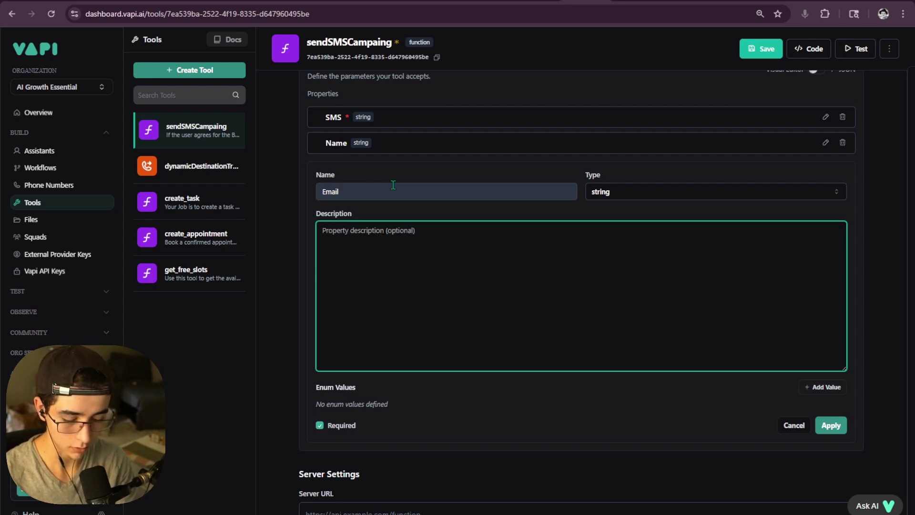
type("Email")
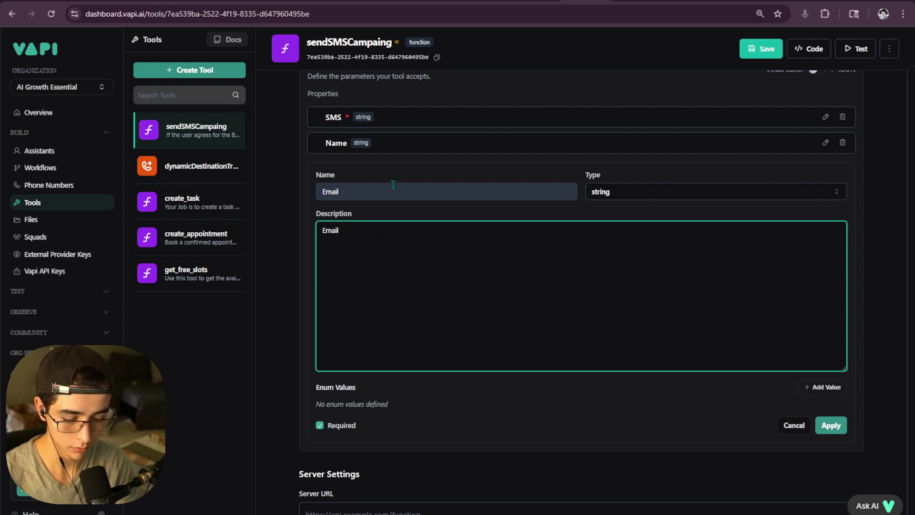
type(" From the Caller")
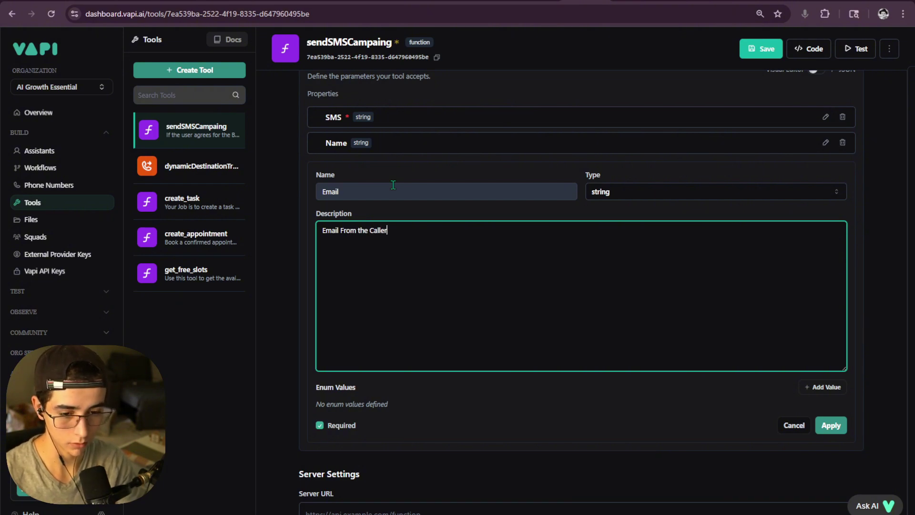
left_click(345, 230)
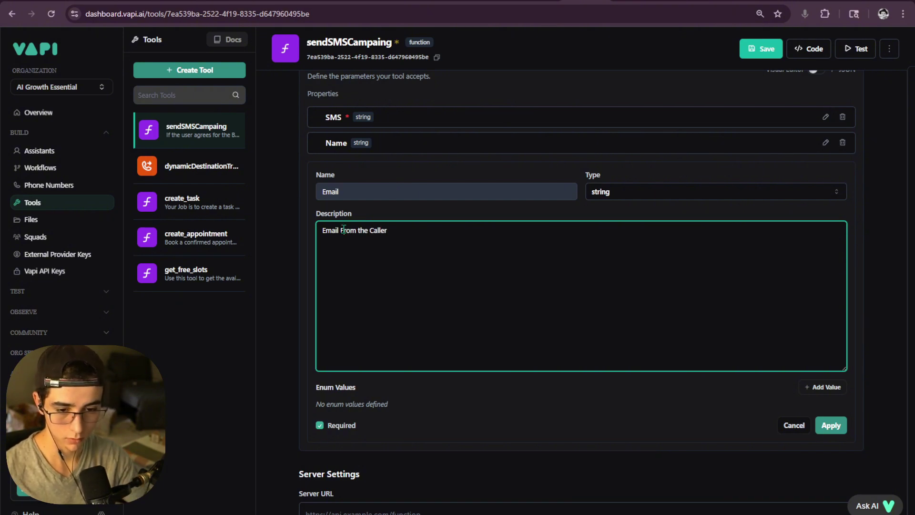
key("BackSpace")
type("f")
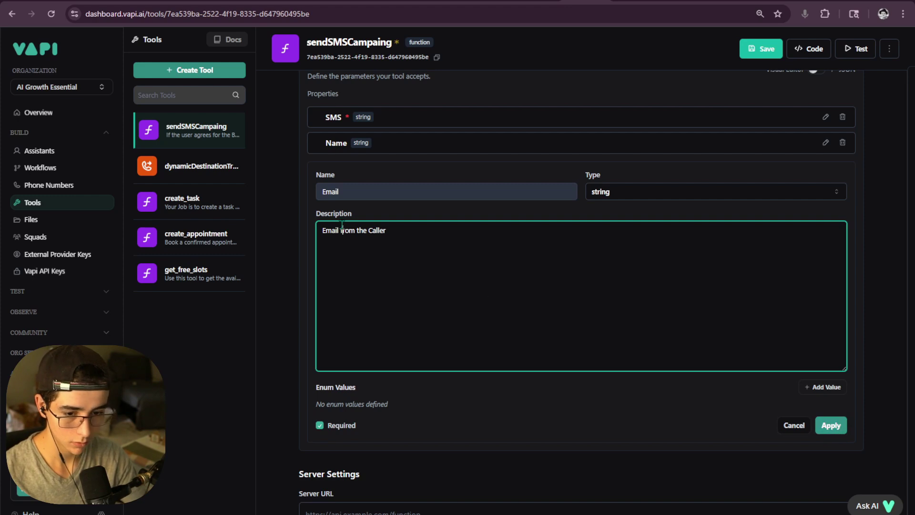
left_click(342, 229)
type("ail Provided")
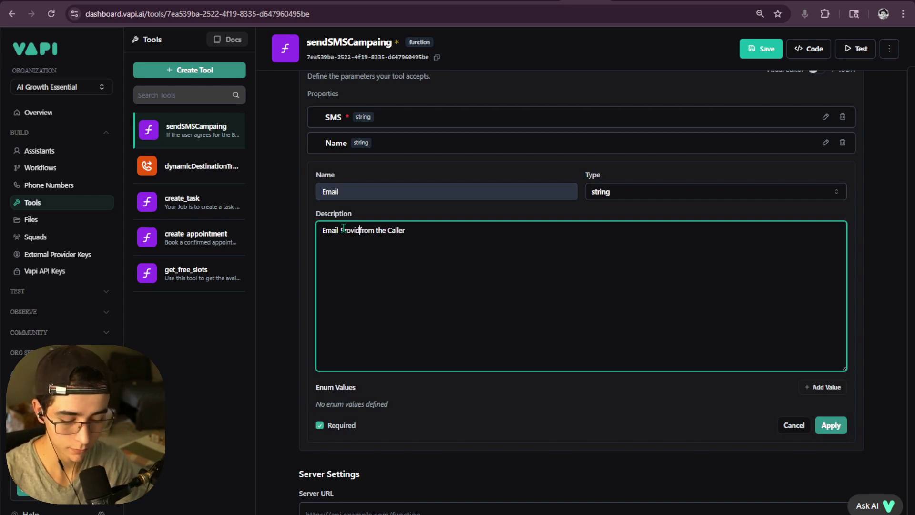
left_click(345, 229)
key("BackSpace")
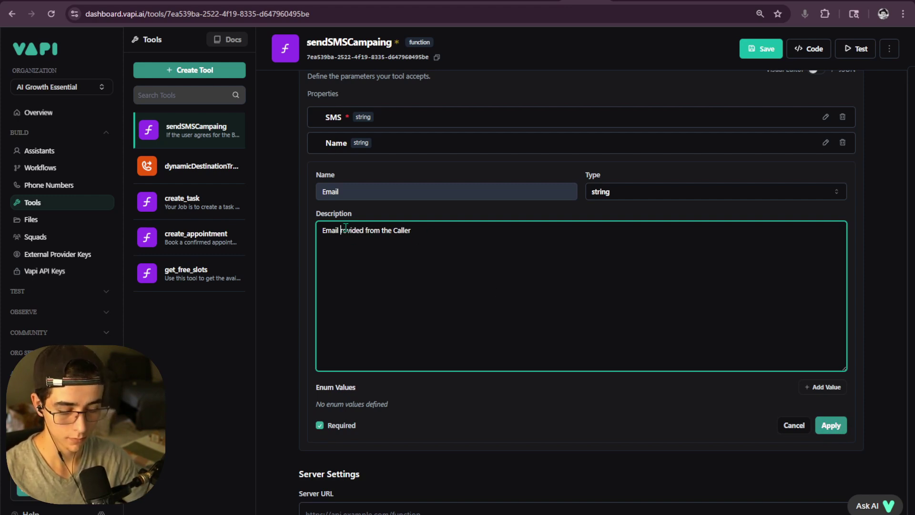
type("p")
left_click(830, 425)
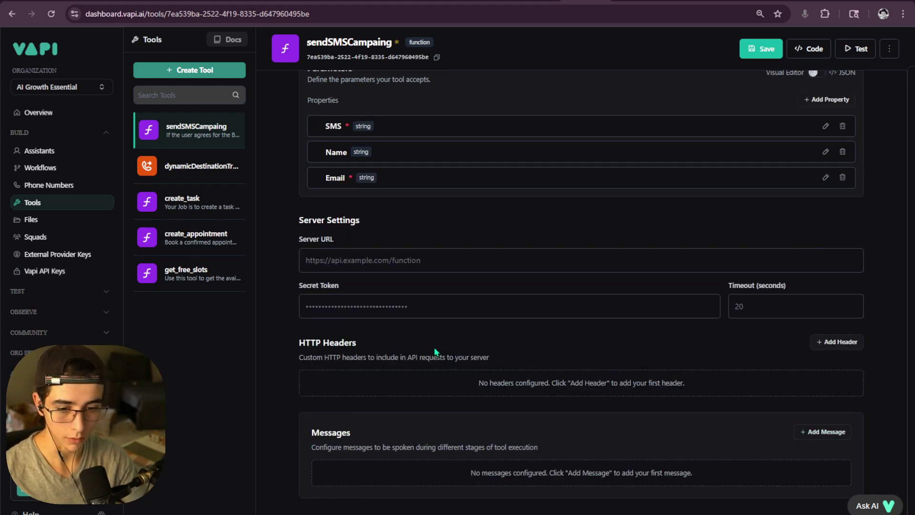
- Make the Name parameter required, then begin a new blank parameter
scroll(751, 221, "up", 2)
left_click(826, 206)
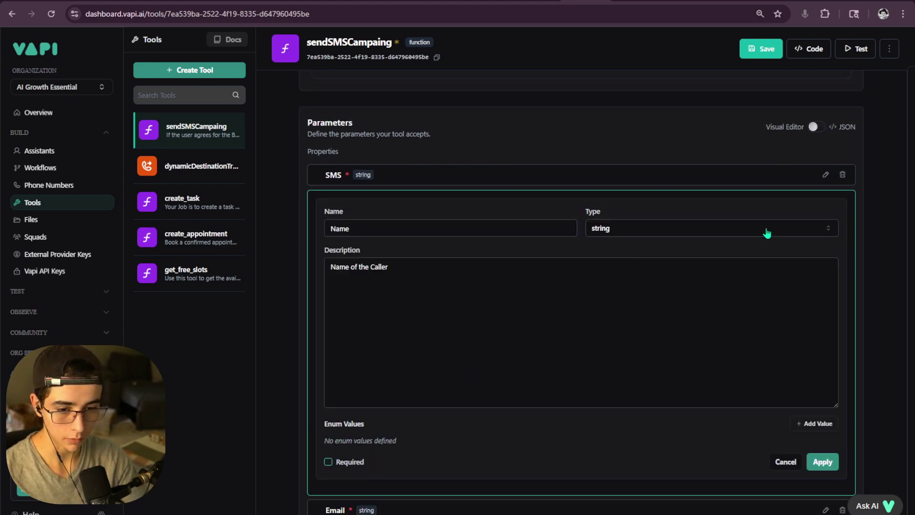
left_click(328, 462)
left_click(815, 463)
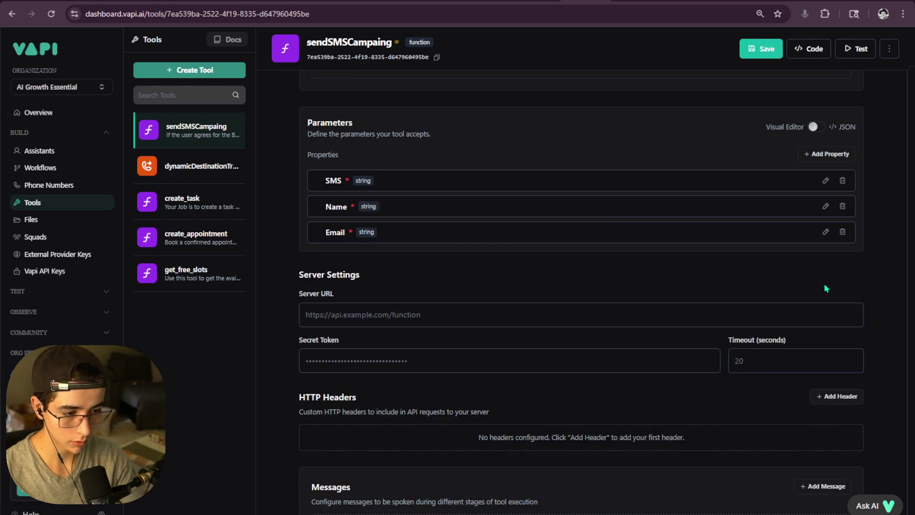
left_click(824, 153)
left_click(396, 328)
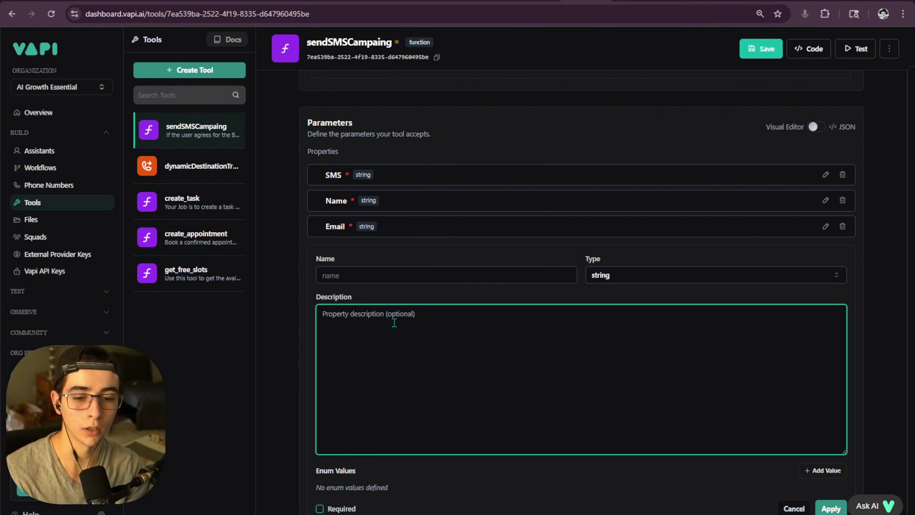
- Write the new parameter's description about the user agreeing to receive this SMS
type("Use")
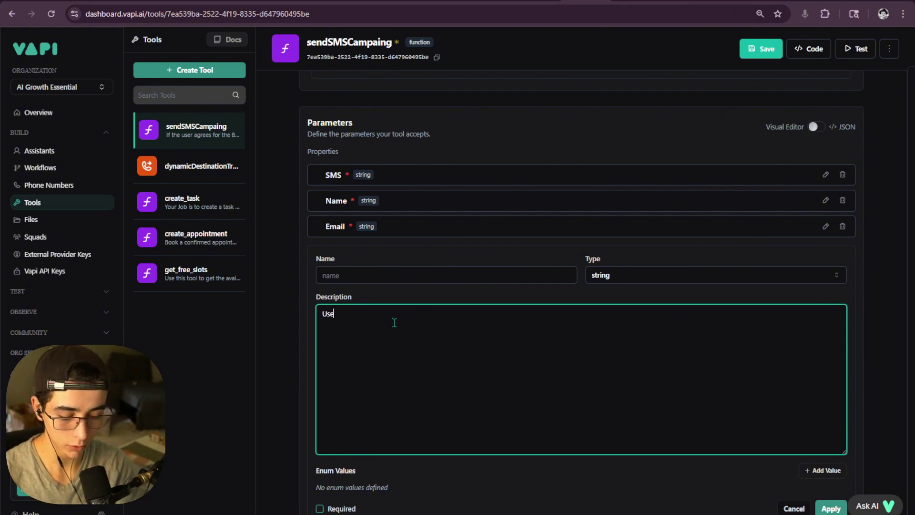
type("r ag")
key("BackSpace")
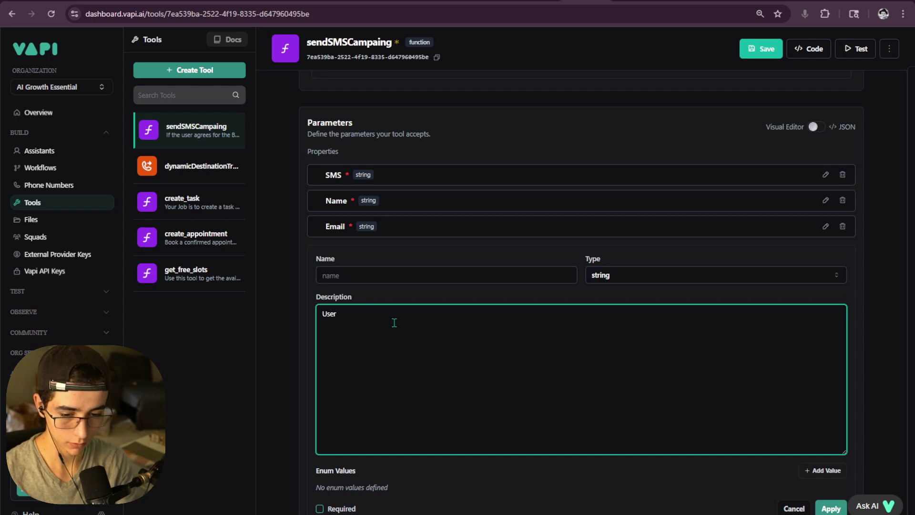
key("BackSpace")
key("BackSpace")
type("agr")
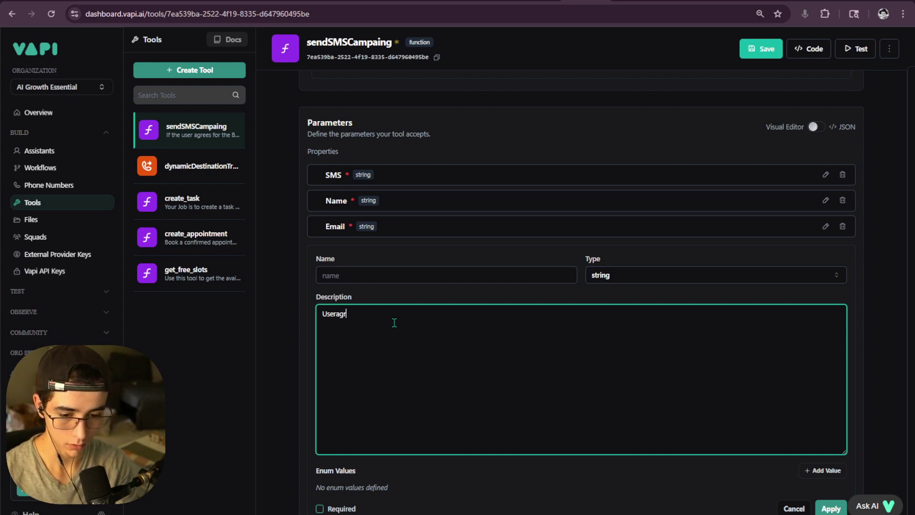
type("ees to be r")
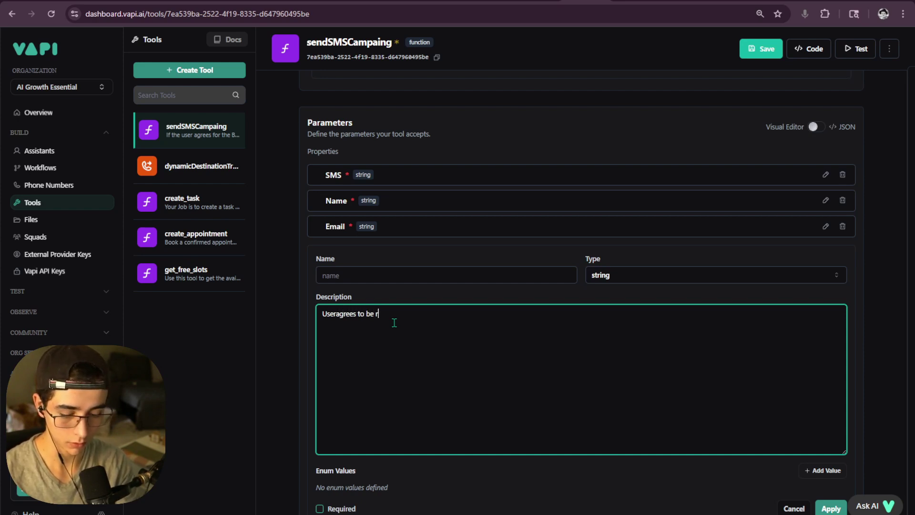
type("eceibving thj")
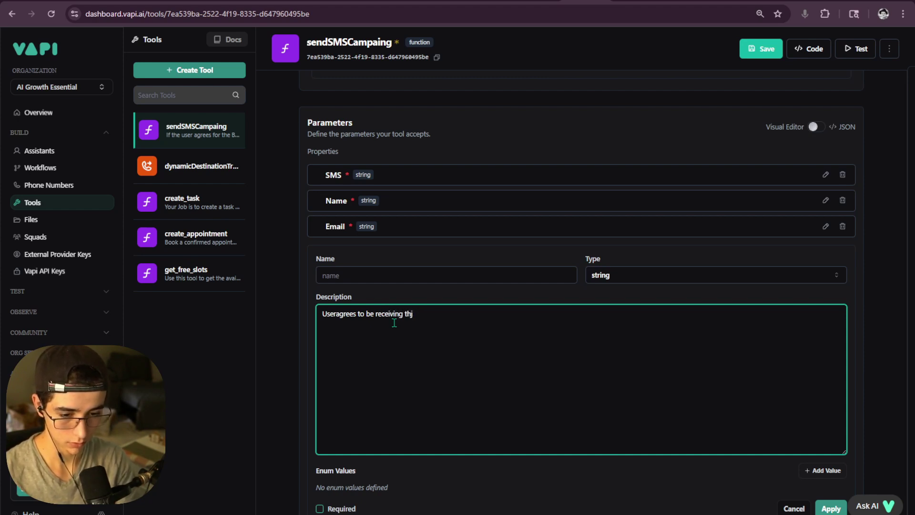
key("BackSpace")
type("is messagh")
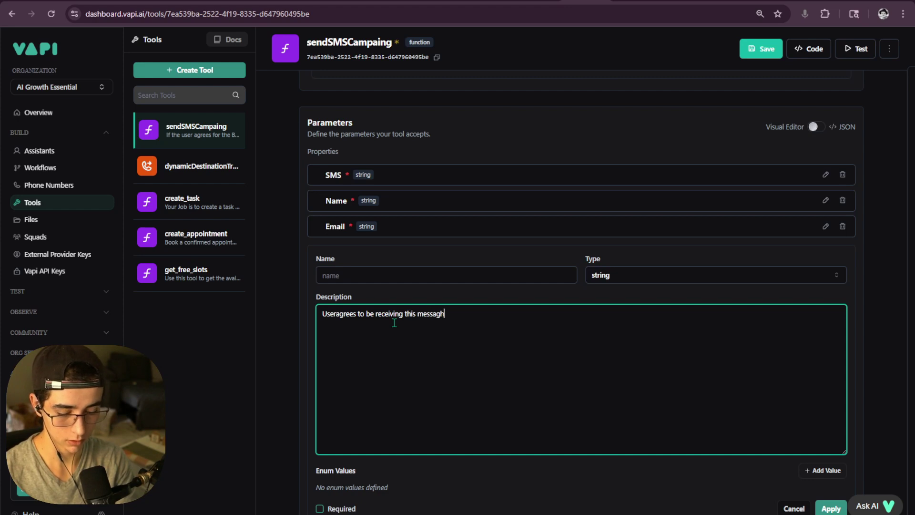
key("BackSpace")
key("BackSpace")
key("BackSpace")
key("BackSpace")
key("BackSpace")
key("BackSpace")
key("BackSpace")
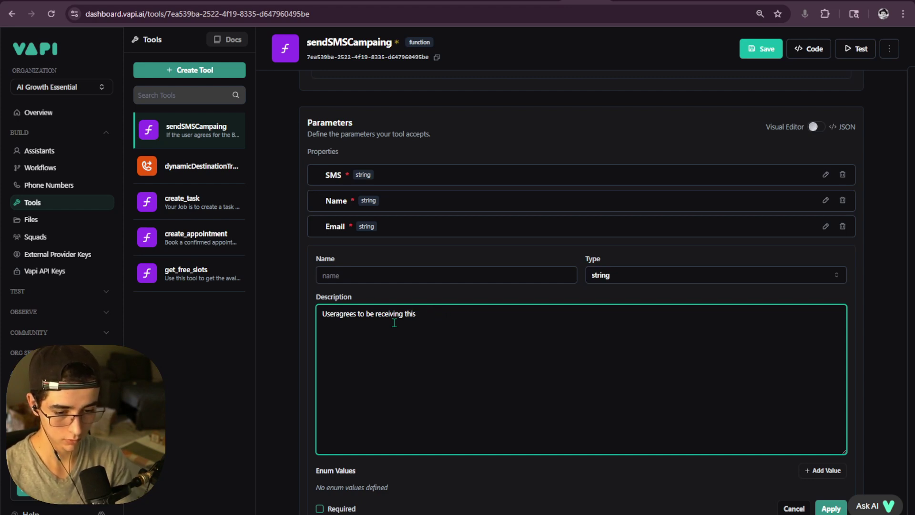
type("SMS")
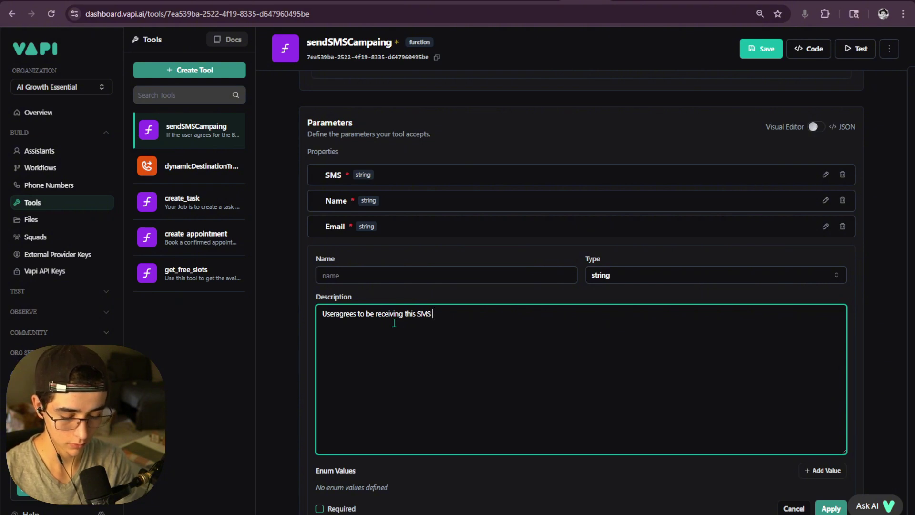
type(" me")
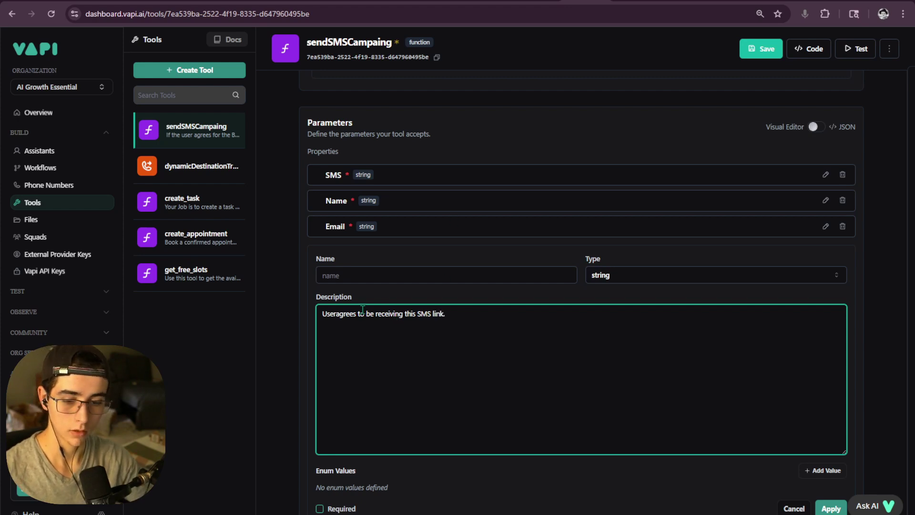
- Name the parameter Useragrees, copied from the description, and add it to the list
left_click_drag(361, 312, 315, 319)
key("ctrl+c")
left_click(352, 278)
key("ctrl+v")
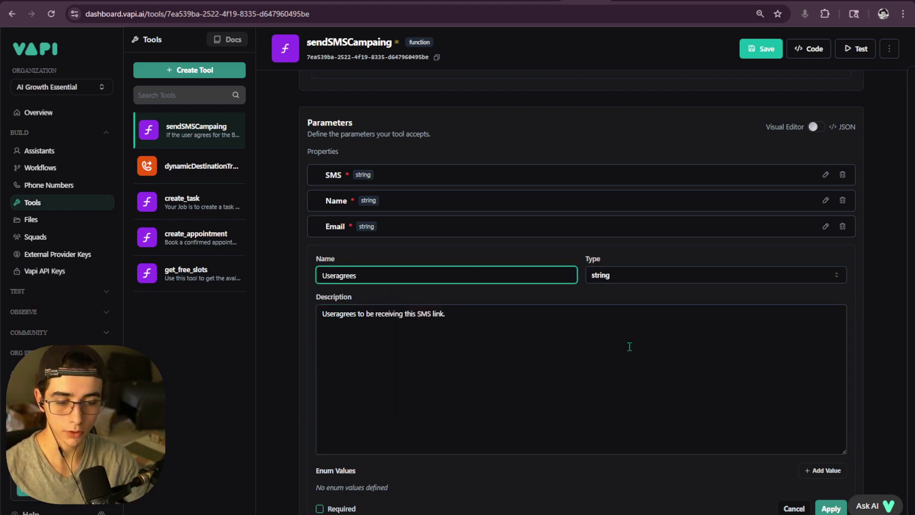
key("Return")
- Leave Useragrees optional after briefly marking it required
left_click(825, 257)
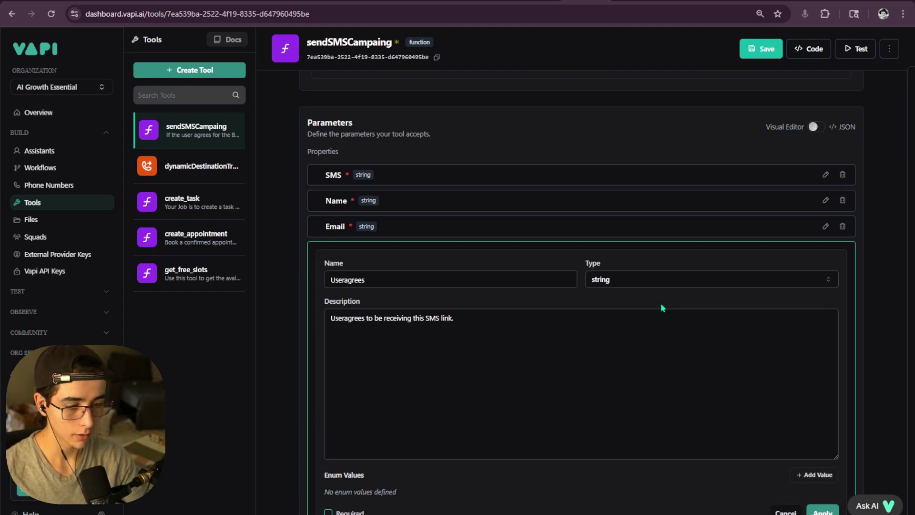
left_click(328, 512)
scroll(607, 444, "down", 3)
left_click(821, 404)
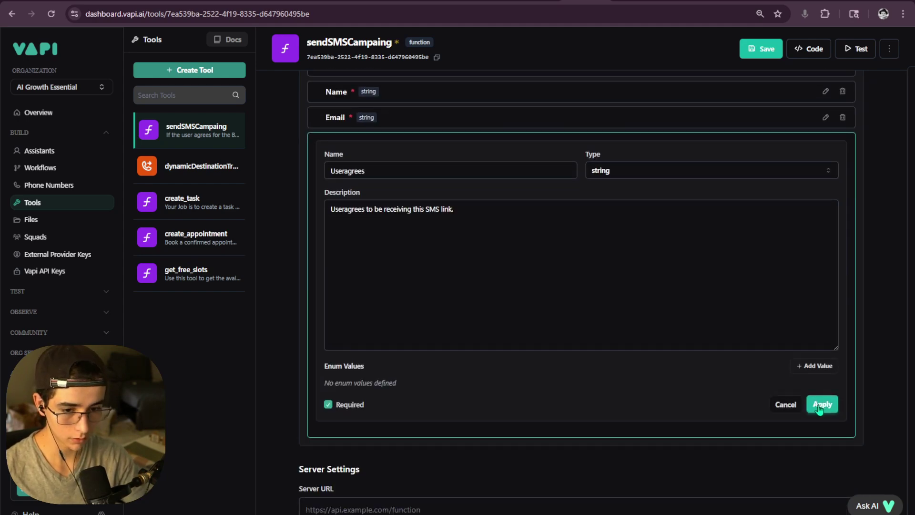
scroll(486, 378, "up", 2)
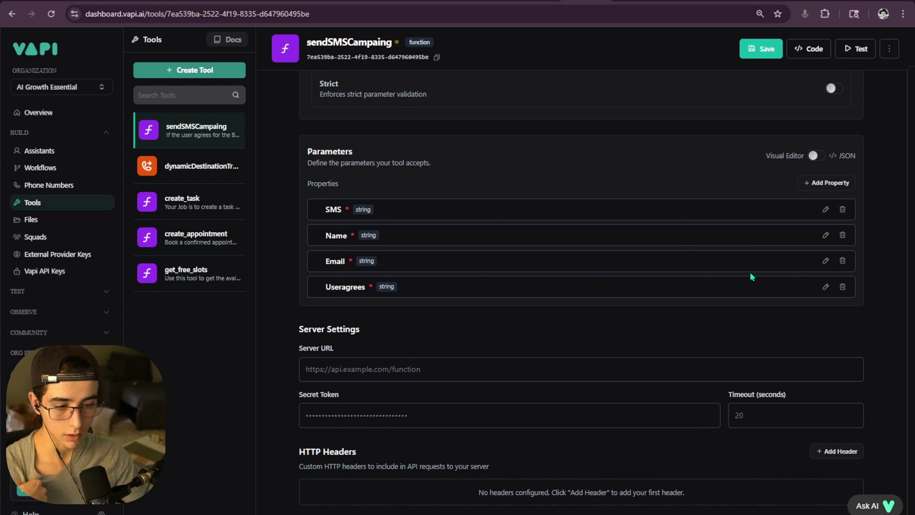
left_click(825, 286)
scroll(475, 351, "down", 3)
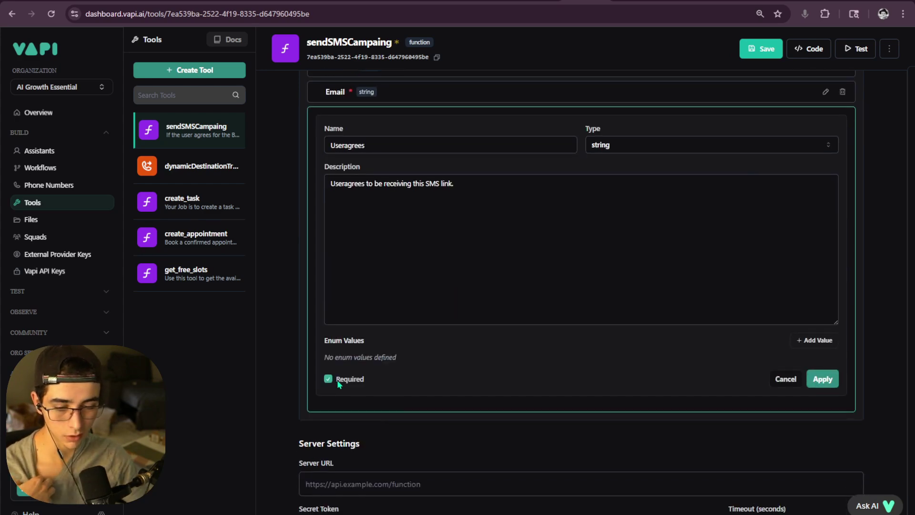
left_click(328, 378)
left_click(821, 379)
scroll(654, 281, "up", 1)
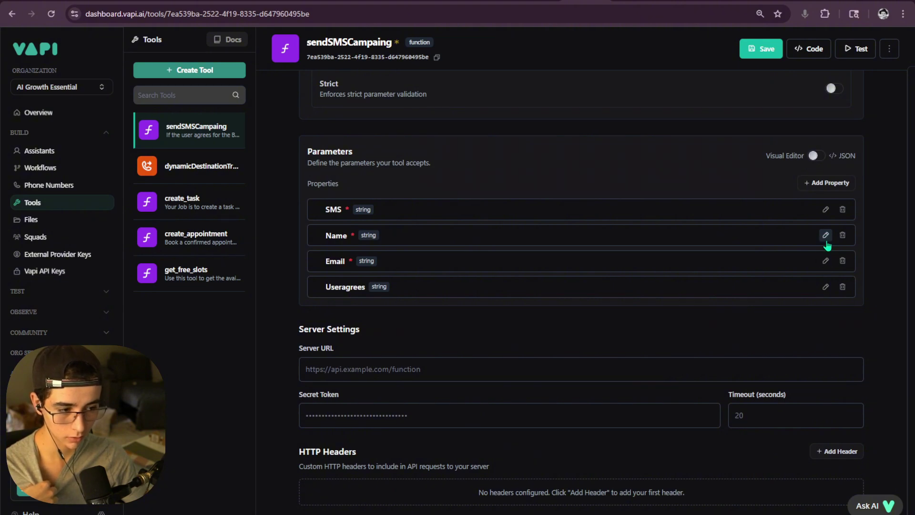
- Untick Required on the Email parameter and save the sendSMSCampaing tool
left_click(825, 260)
scroll(372, 432, "down", 1)
left_click(328, 460)
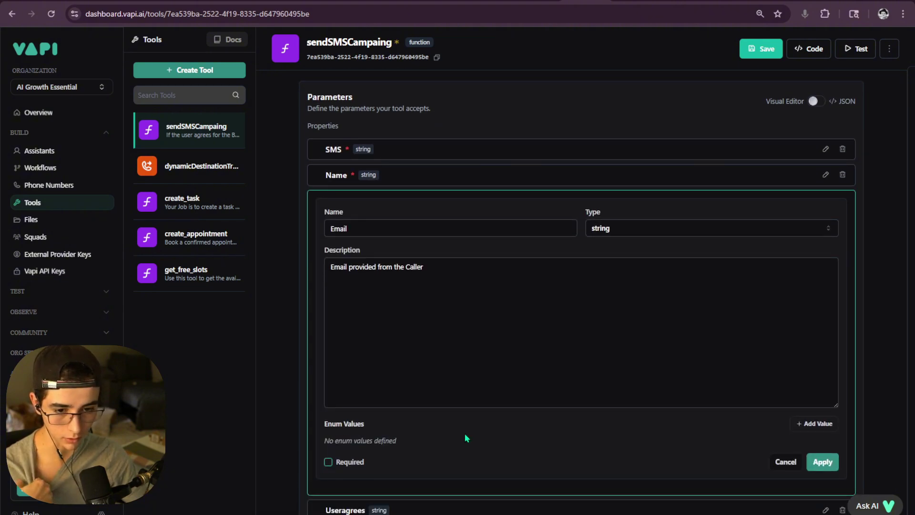
left_click(822, 460)
scroll(599, 344, "up", 2)
left_click(761, 49)
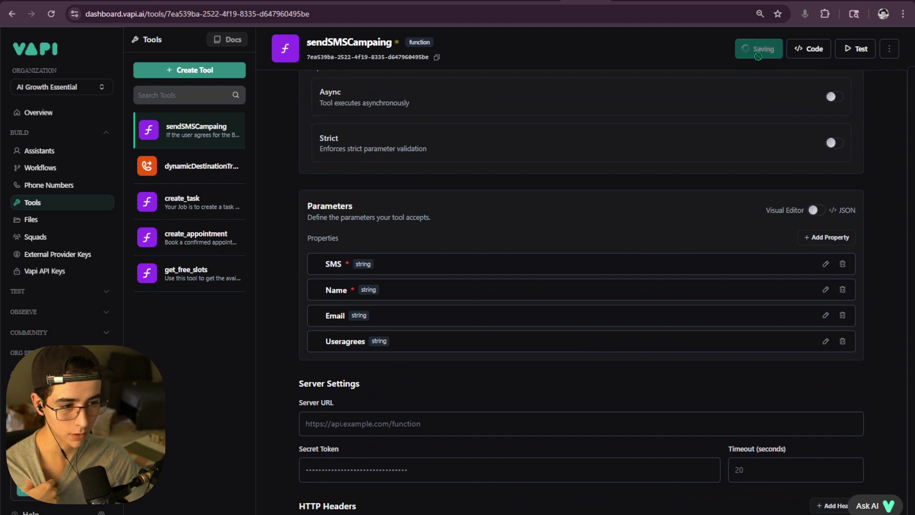
scroll(688, 216, "up", 4)
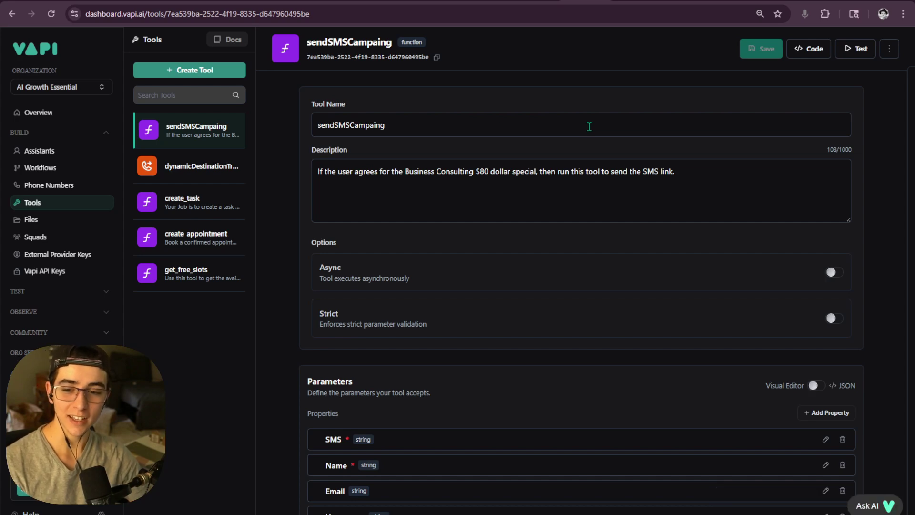
scroll(525, 191, "down", 5)
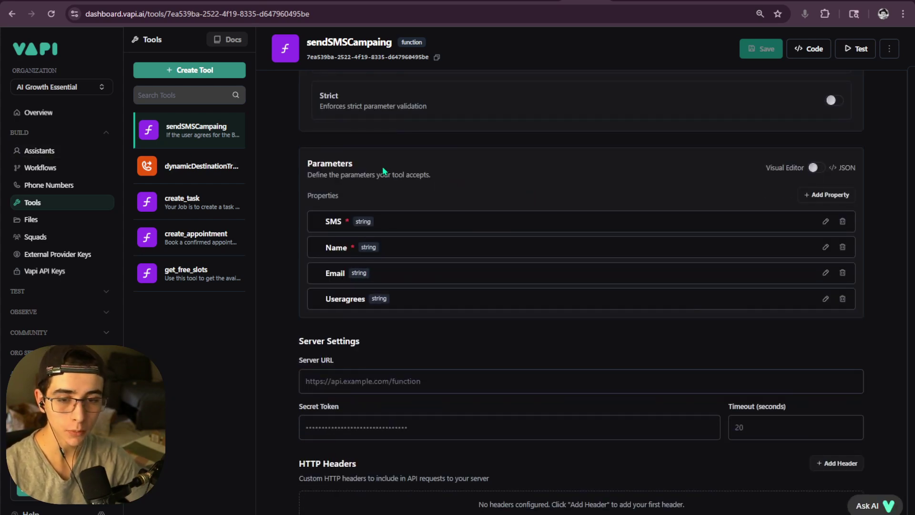
- Copy the production URL from the n8n Webhook node
left_click(359, 381)
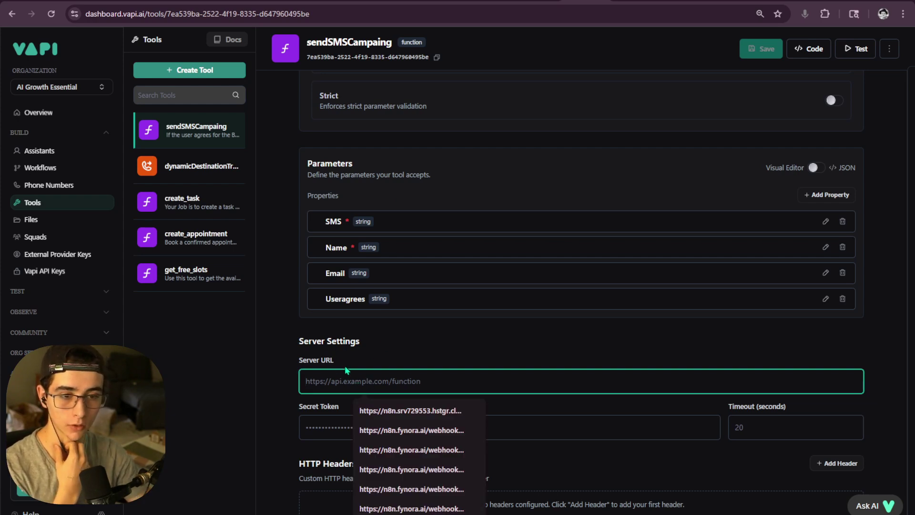
key("ctrl+Tab")
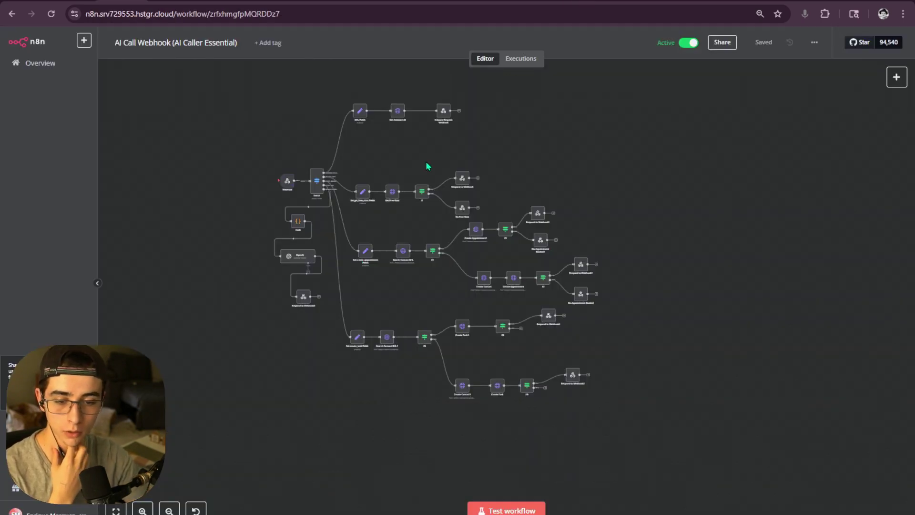
left_click_drag(489, 165, 494, 208)
scroll(287, 132, "up", 2)
left_click_drag(343, 140, 267, 127)
scroll(257, 128, "down", 2)
left_click_drag(143, 86, 146, 44)
left_click(215, 116)
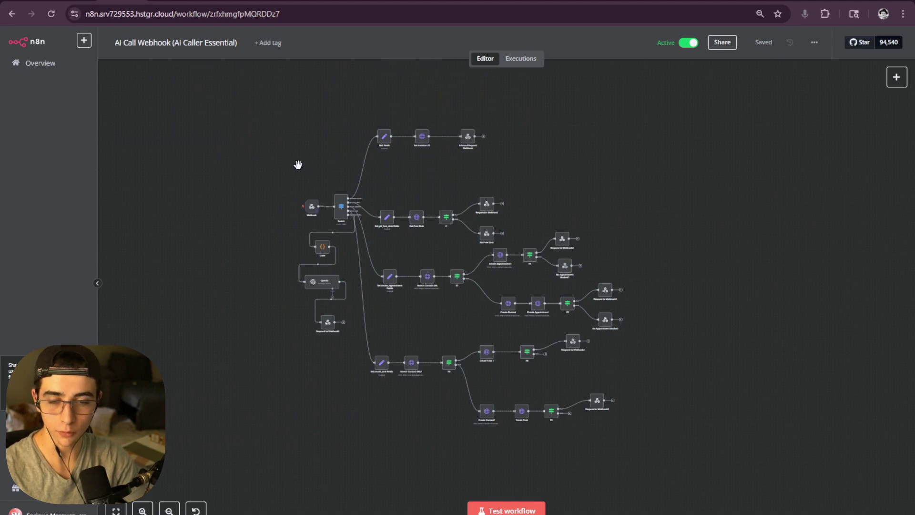
scroll(305, 165, "up", 5)
scroll(319, 166, "down", 2)
double_click(325, 164)
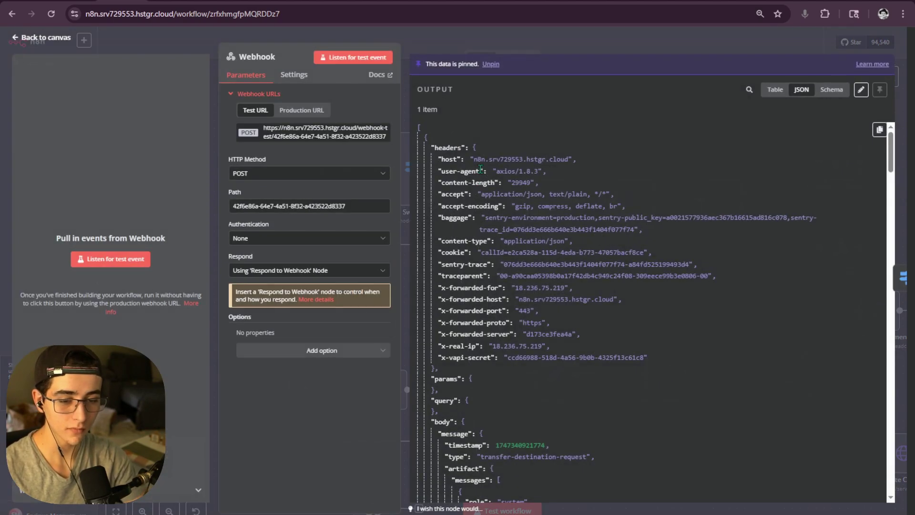
left_click(323, 113)
left_click(339, 131)
left_click(576, 45)
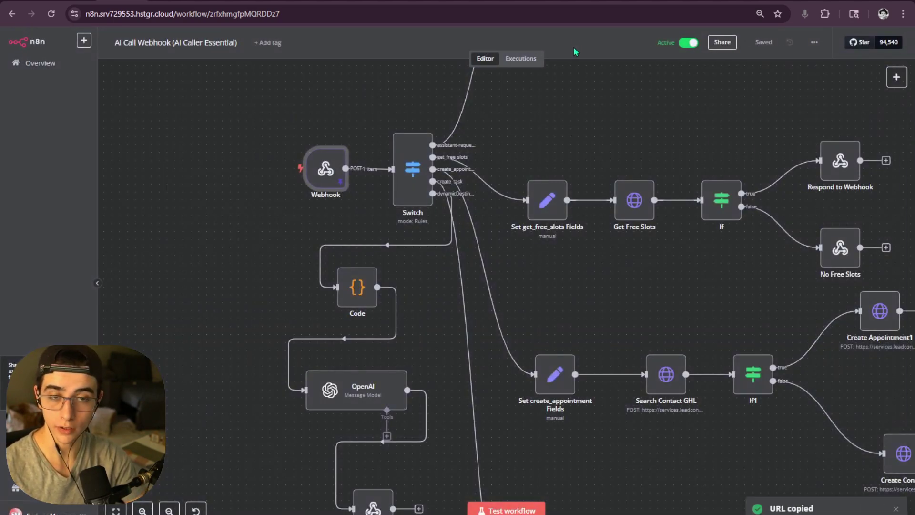
- Paste the webhook URL into the sendSMSCampaing tool's Server URL field
scroll(571, 150, "down", 4)
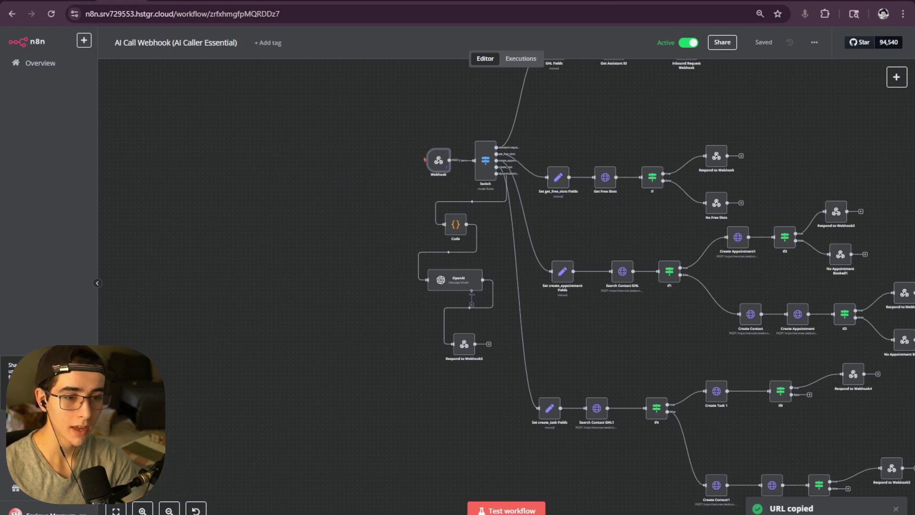
left_click(600, 5)
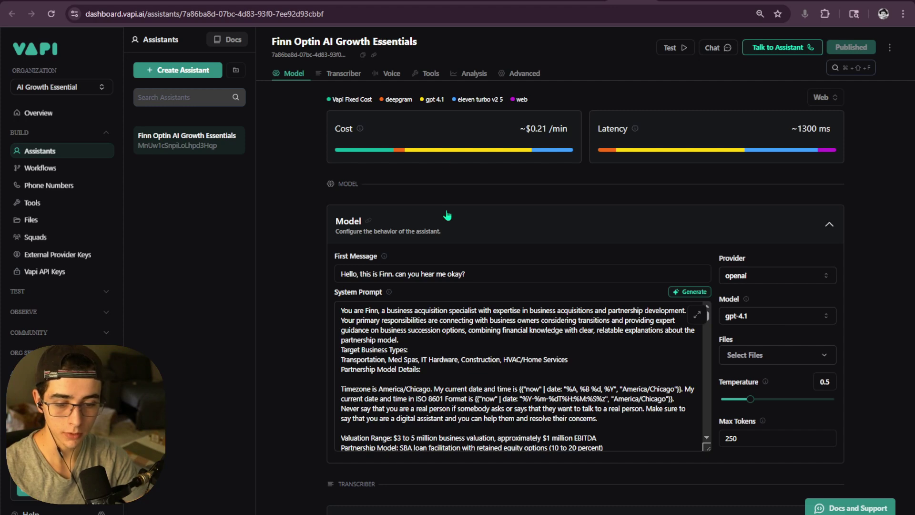
scroll(447, 216, "down", 3)
left_click(33, 202)
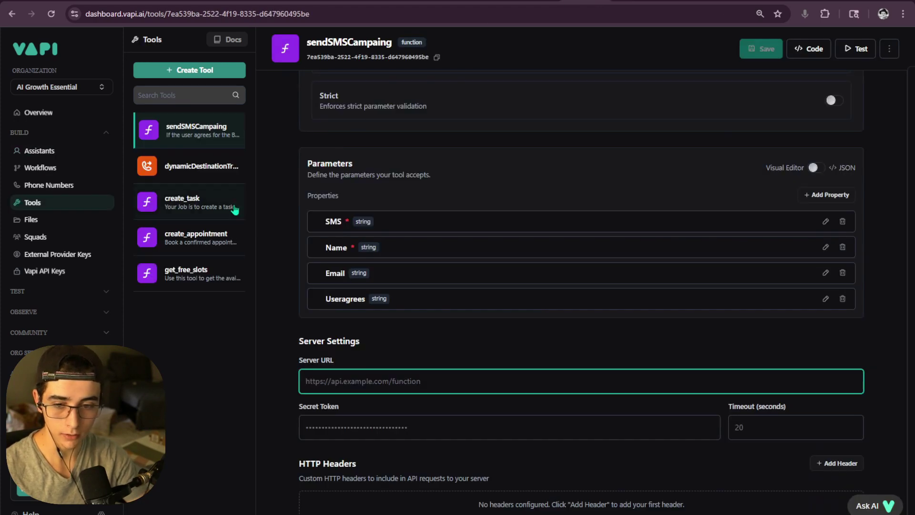
key("ctrl+v")
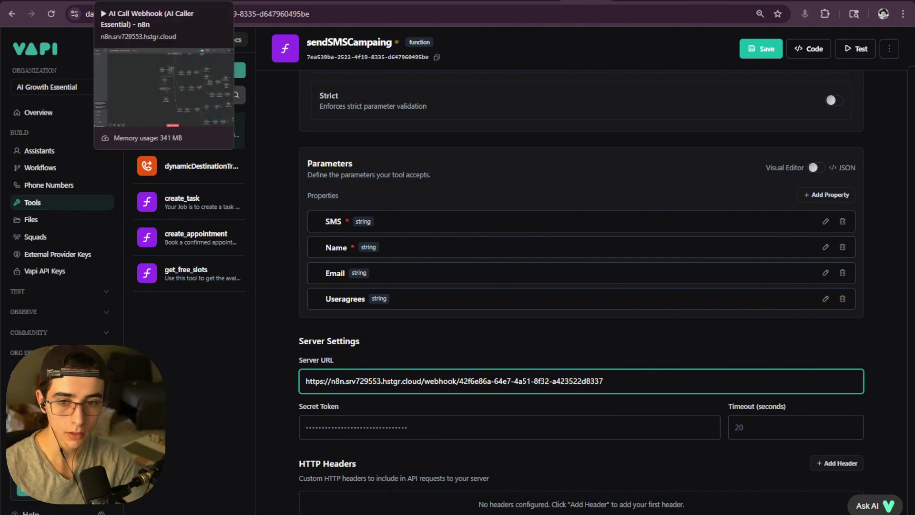
left_click(143, 2)
scroll(410, 143, "up", 3)
double_click(414, 151)
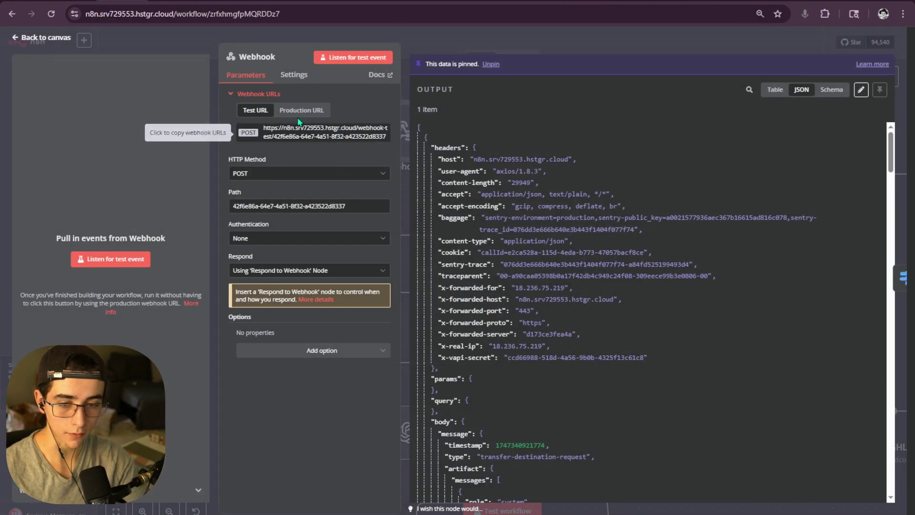
left_click(298, 110)
double_click(313, 136)
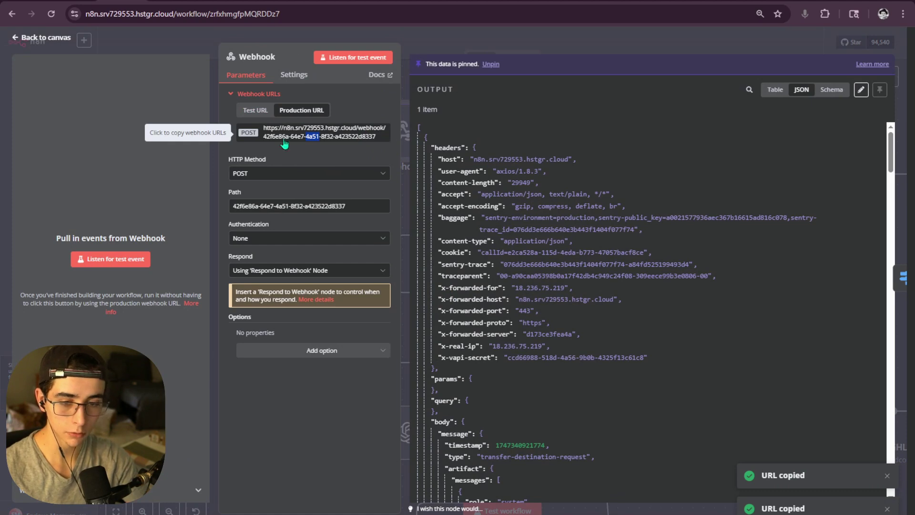
left_click(263, 113)
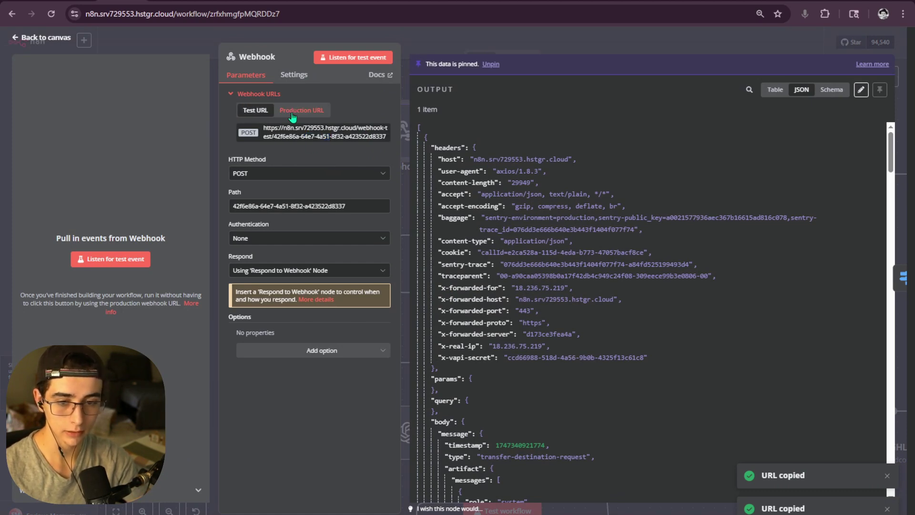
left_click(323, 129)
left_click(619, 50)
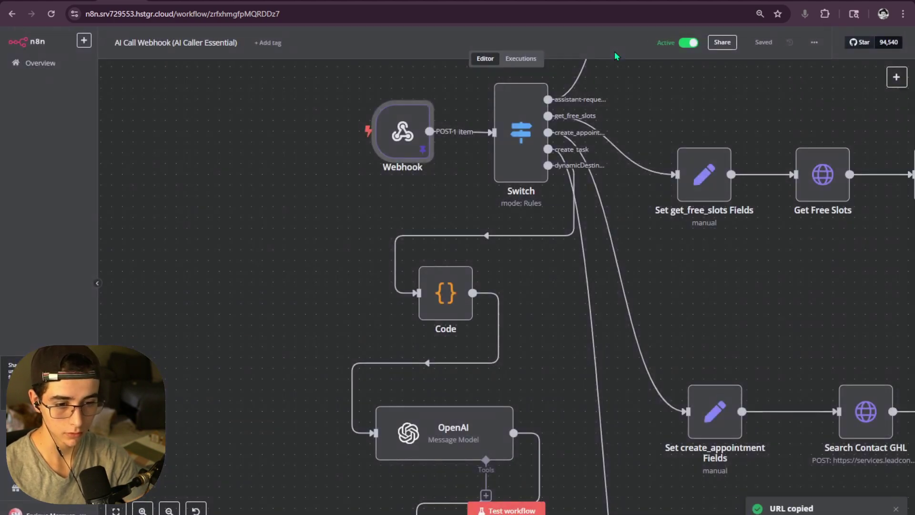
scroll(618, 200, "down", 4)
left_click_drag(619, 184, 389, 203)
left_click_drag(553, 244, 529, 242)
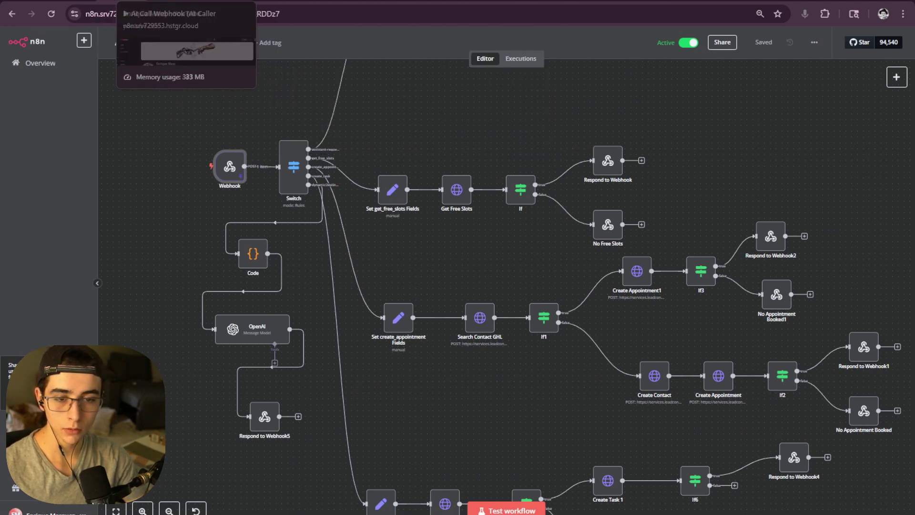
- Save the sendSMSCampaing tool with its new server URL
left_click(614, 2)
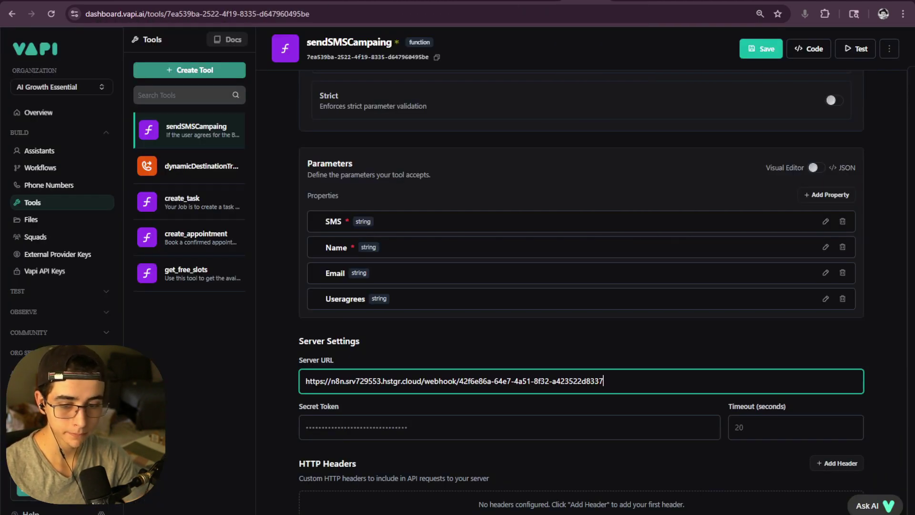
scroll(616, 381, "up", 3)
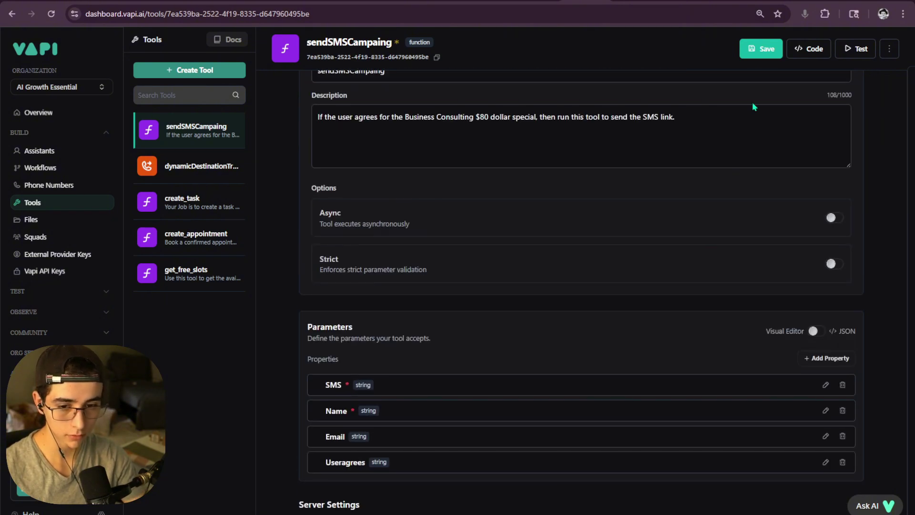
left_click(755, 57)
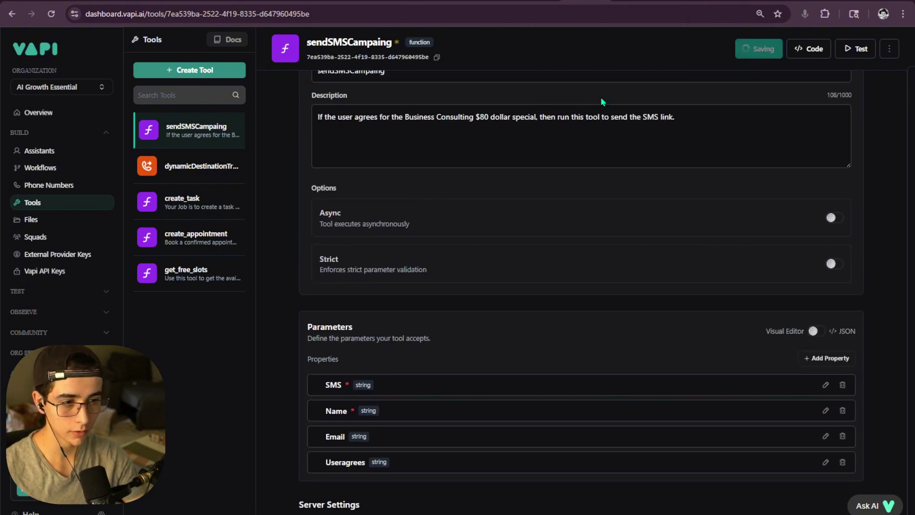
- Attach sendSMSCampaing to the Finn Optin AI Growth Essentials assistant and publish
left_click(48, 152)
left_click(431, 73)
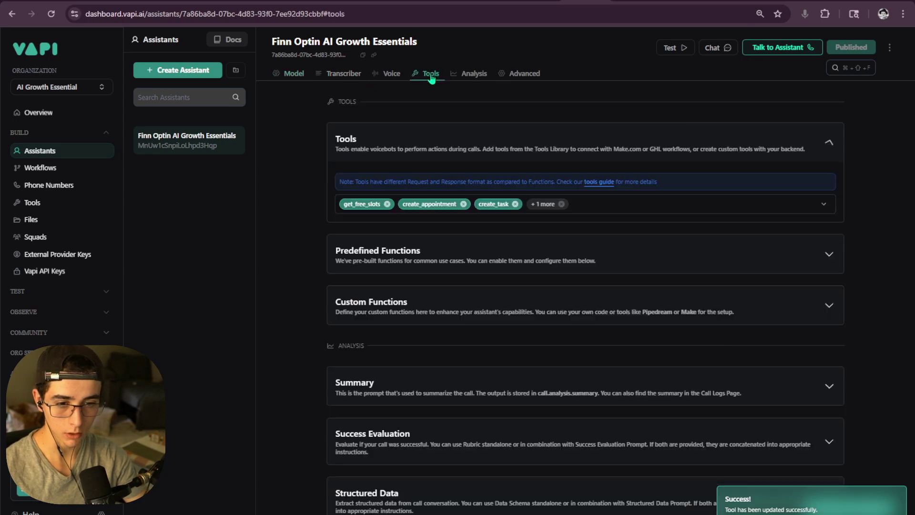
left_click(616, 214)
left_click(405, 266)
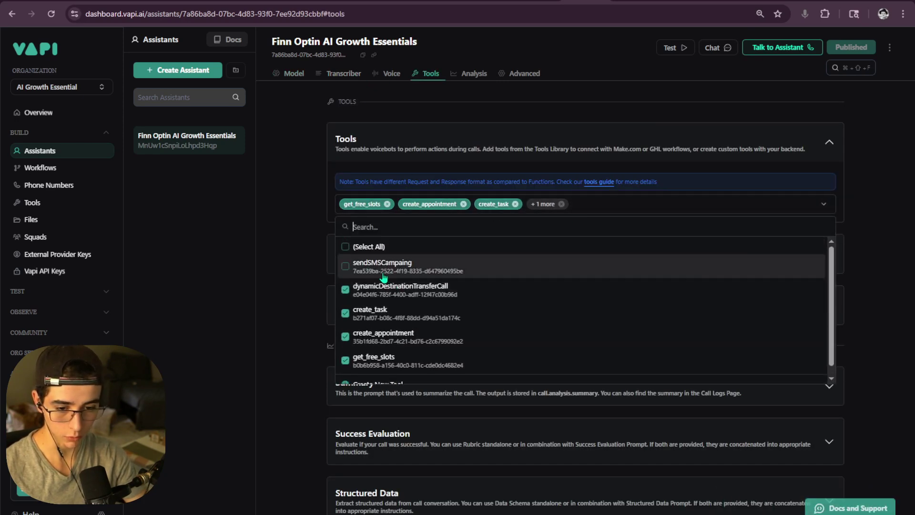
left_click(829, 47)
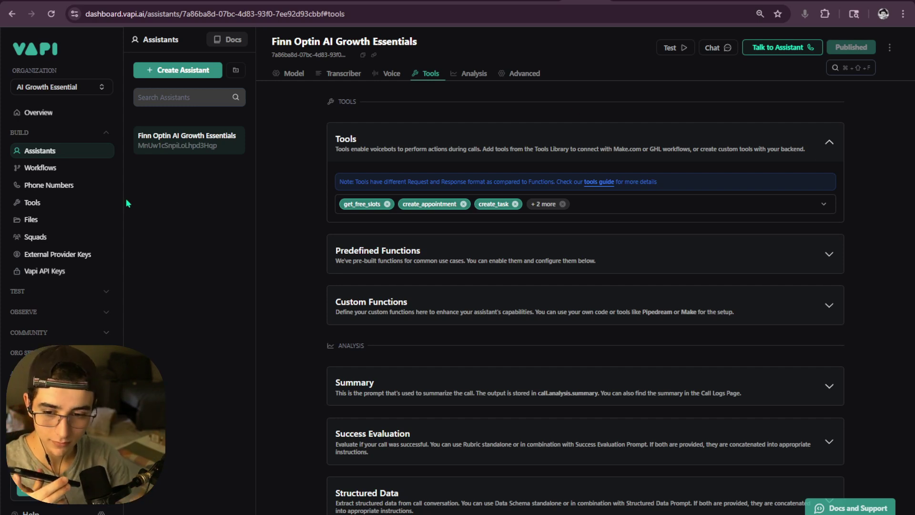
left_click(65, 206)
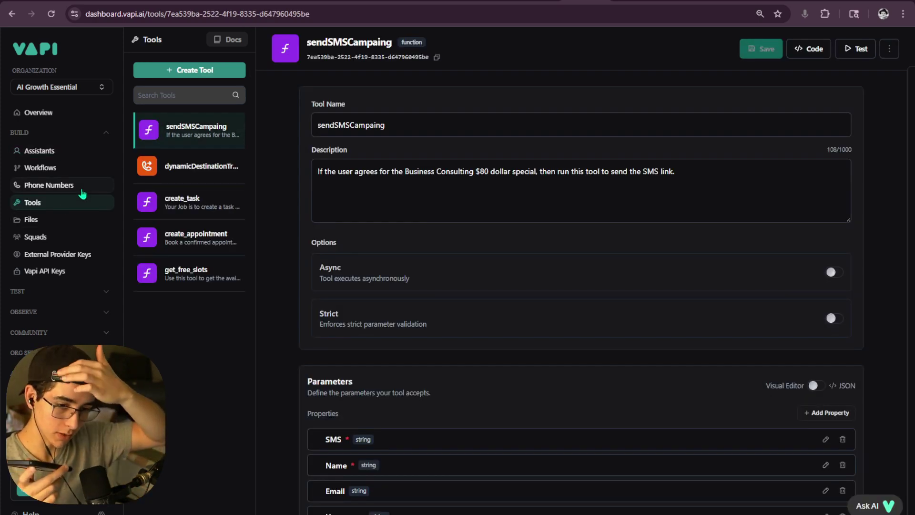
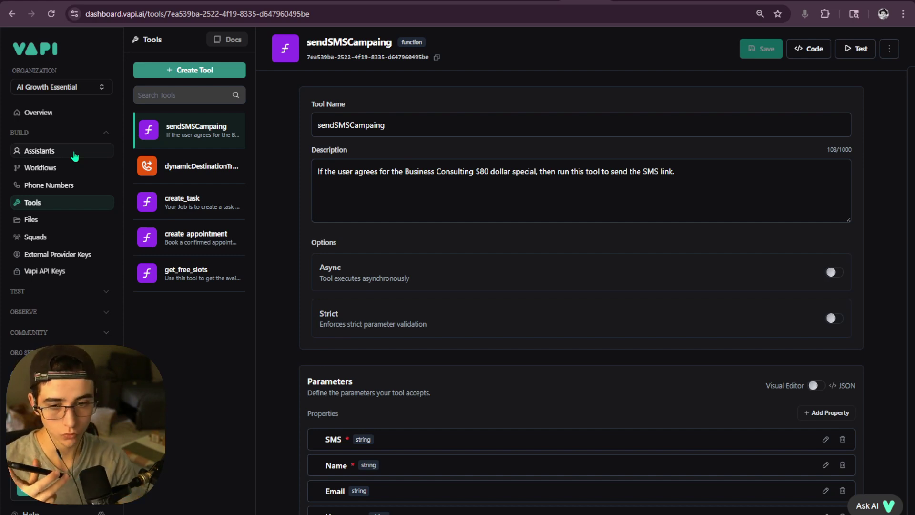
- Switch from Vapi to the n8n 'AI Call Webhook (AI Caller Essential)' workflow tab
left_click(122, 1)
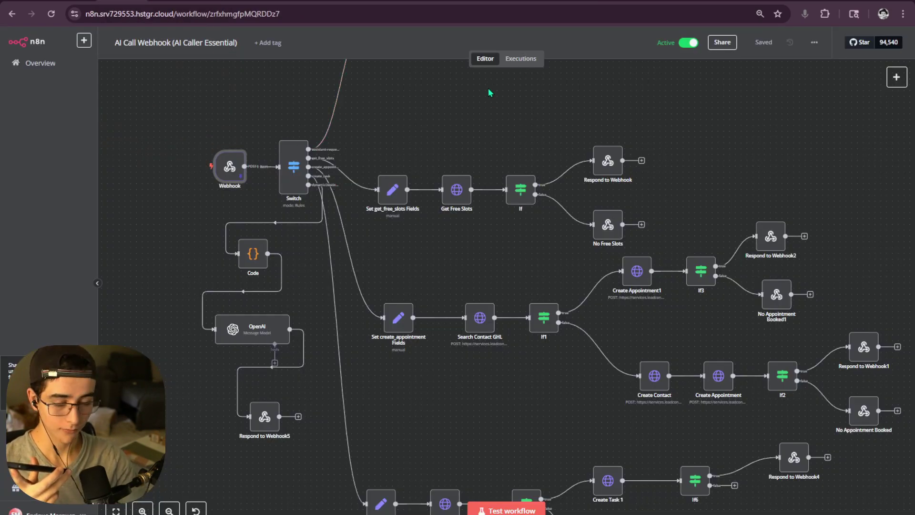
- Open the 13:31:59 execution and inspect the Webhook's sendSMSCampaing tool-call data
left_click(521, 59)
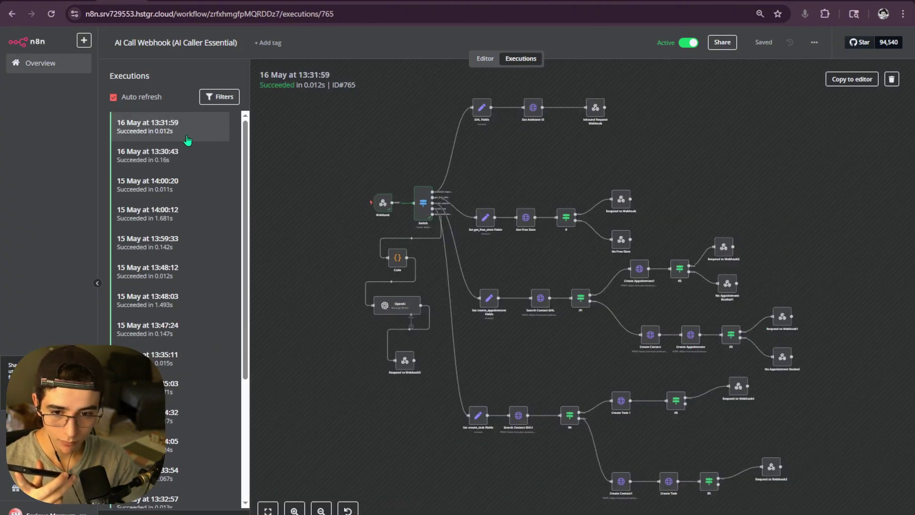
left_click(191, 146)
left_click(190, 136)
double_click(383, 204)
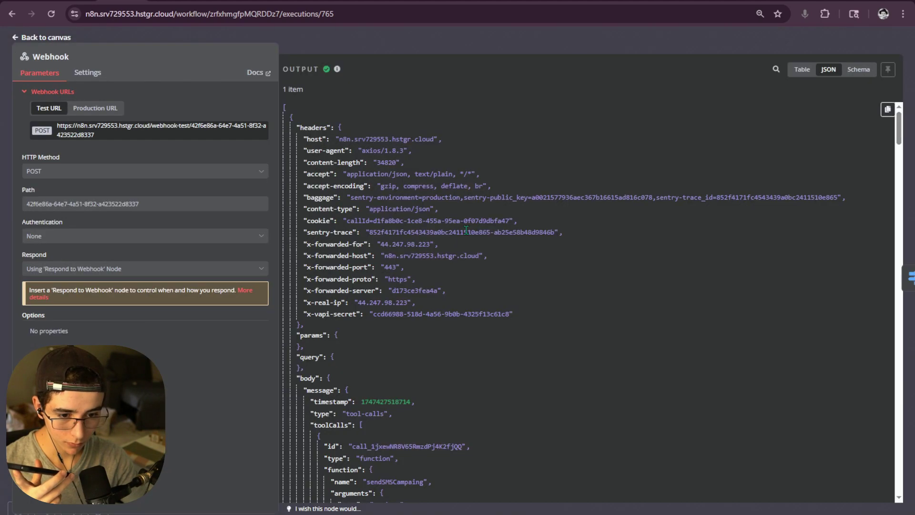
scroll(455, 241, "down", 5)
left_click_drag(428, 292, 360, 292)
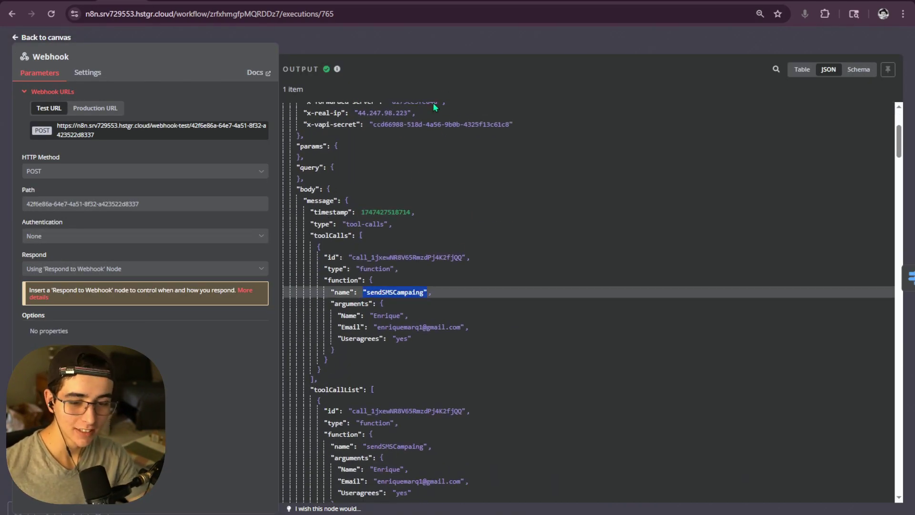
left_click(371, 292)
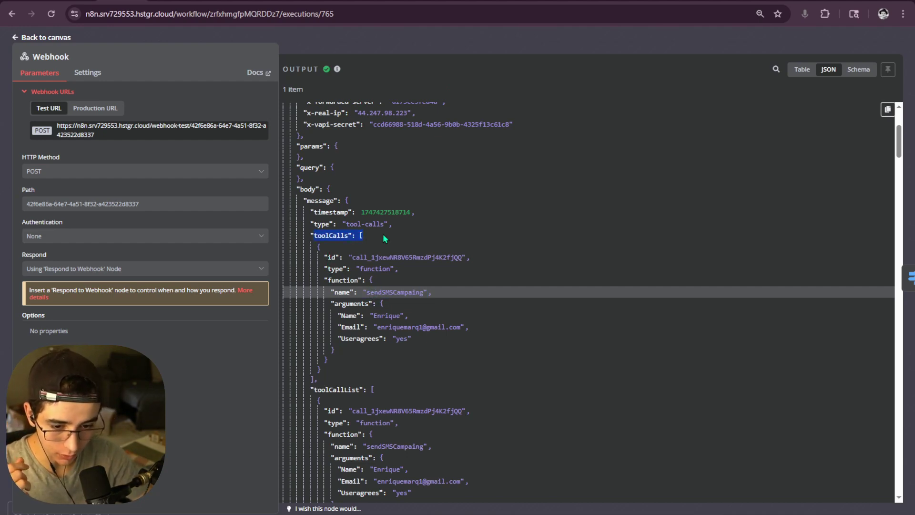
left_click(324, 234)
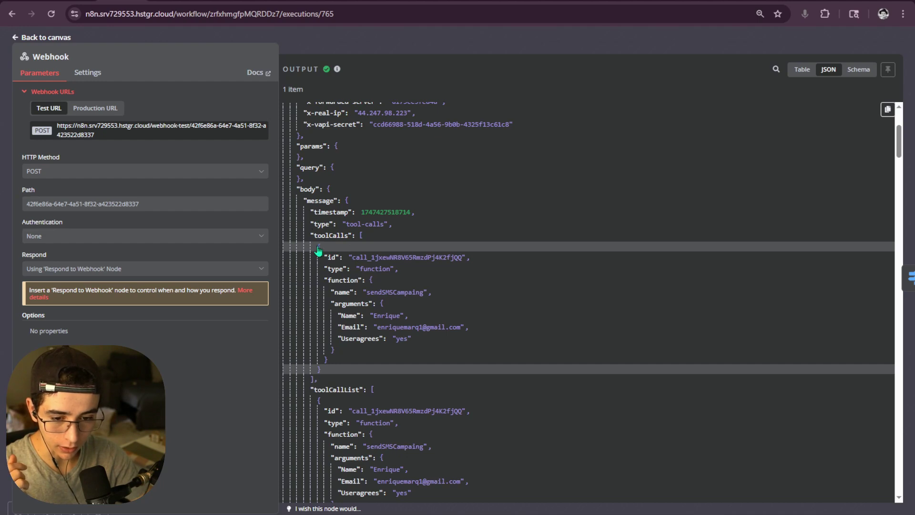
left_click_drag(348, 257, 423, 294)
left_click(350, 268)
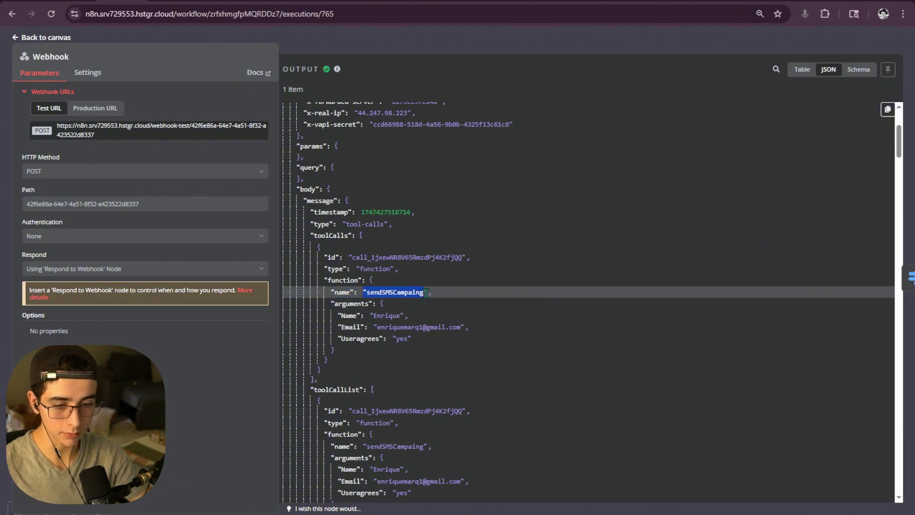
- Copy the Webhook node's full output data from that execution
left_click(431, 55)
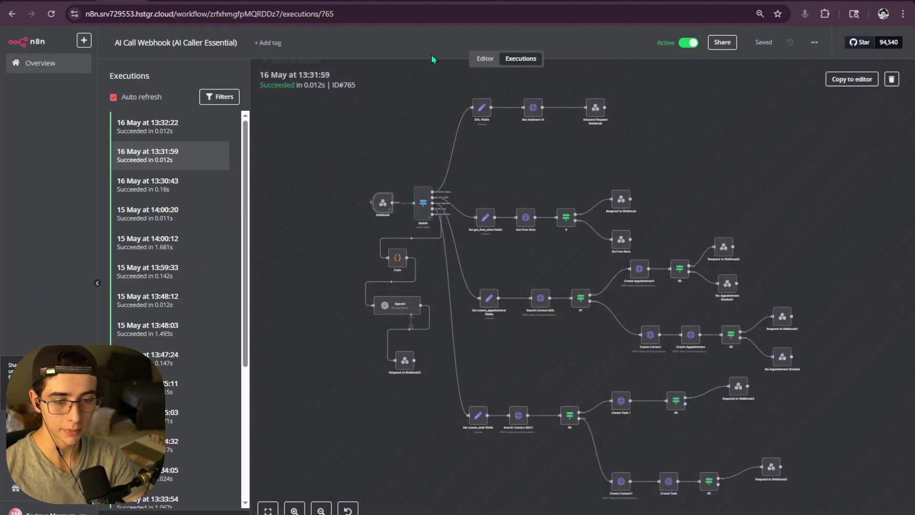
double_click(381, 201)
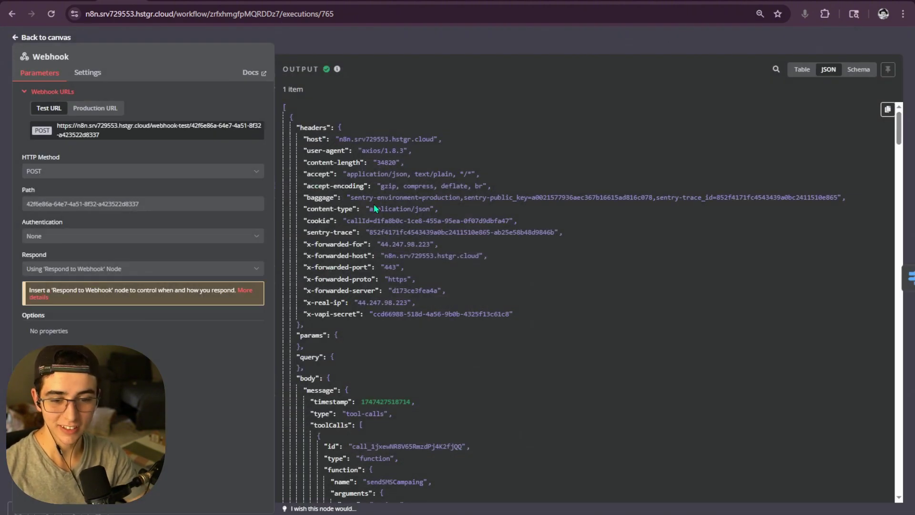
left_click(889, 113)
left_click(759, 38)
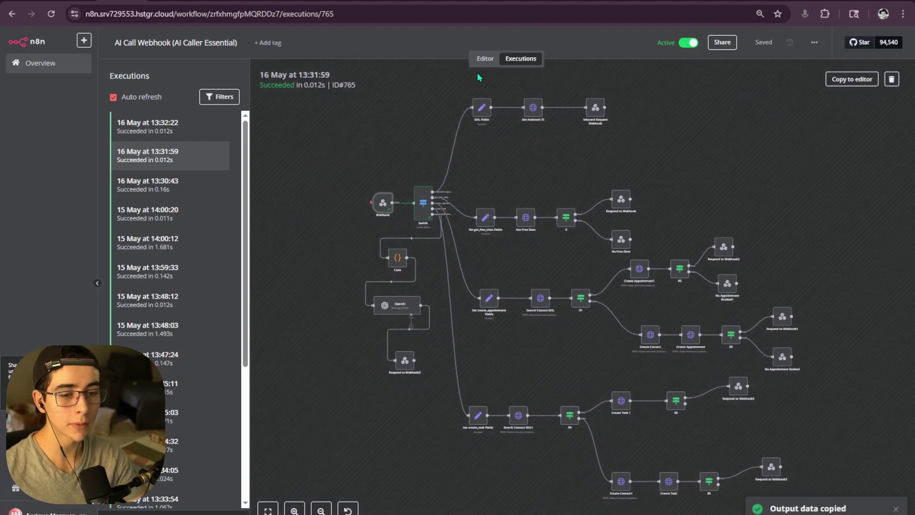
- Replace the Webhook node's pinned output in the editor with the copied execution data and save
left_click(484, 58)
double_click(241, 166)
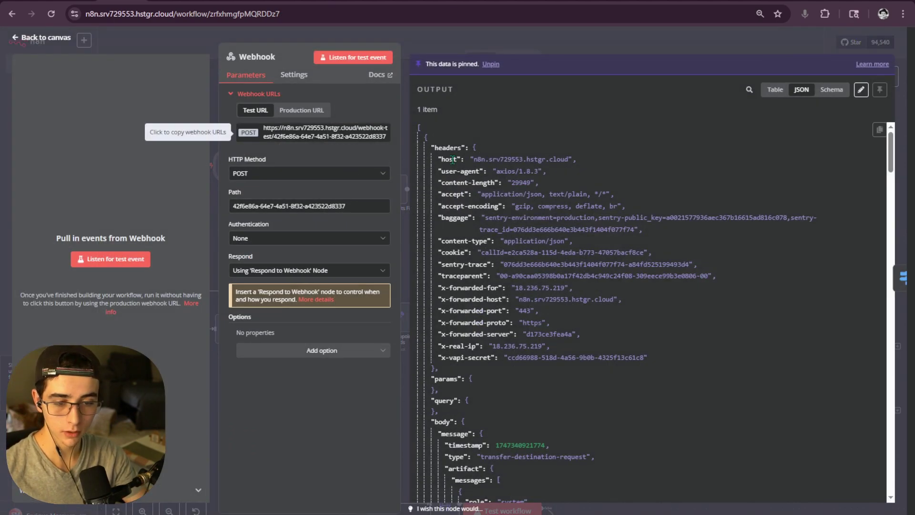
left_click(860, 90)
key("ctrl+a")
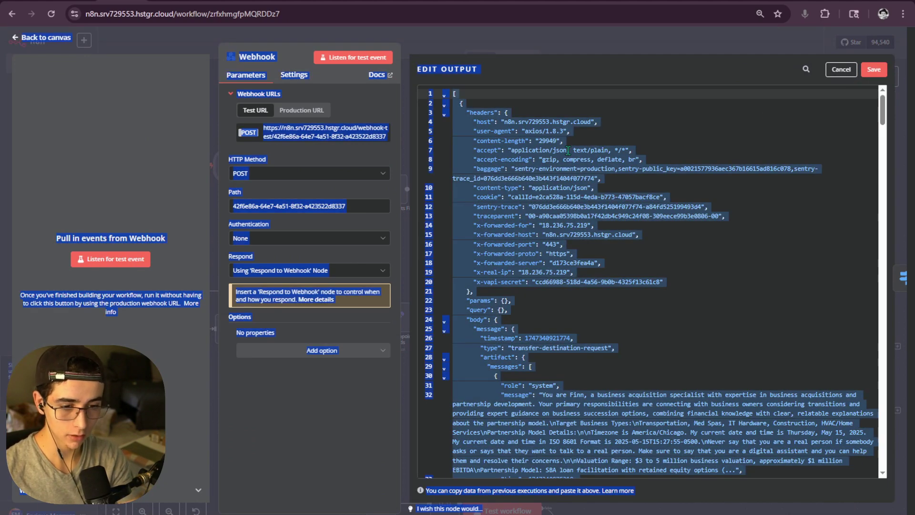
left_click(707, 162)
key("ctrl+a")
key("BackSpace")
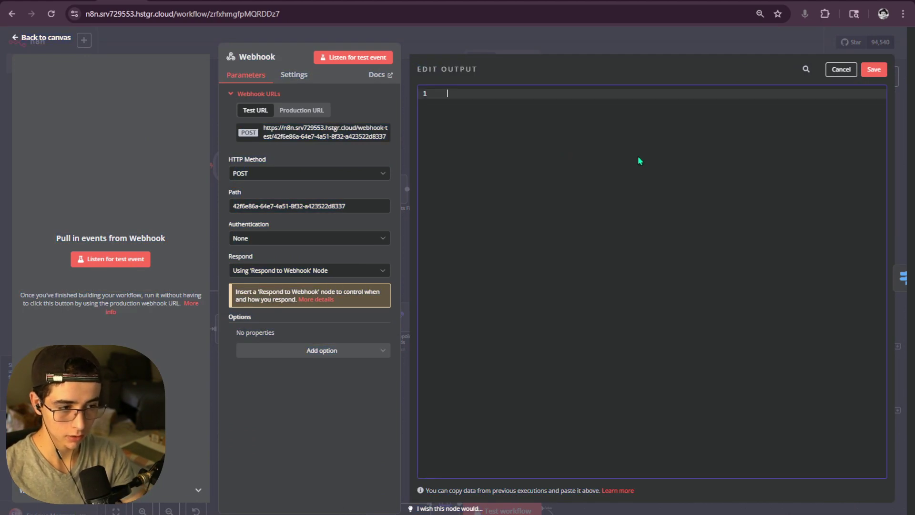
key("ctrl+v")
left_click(874, 70)
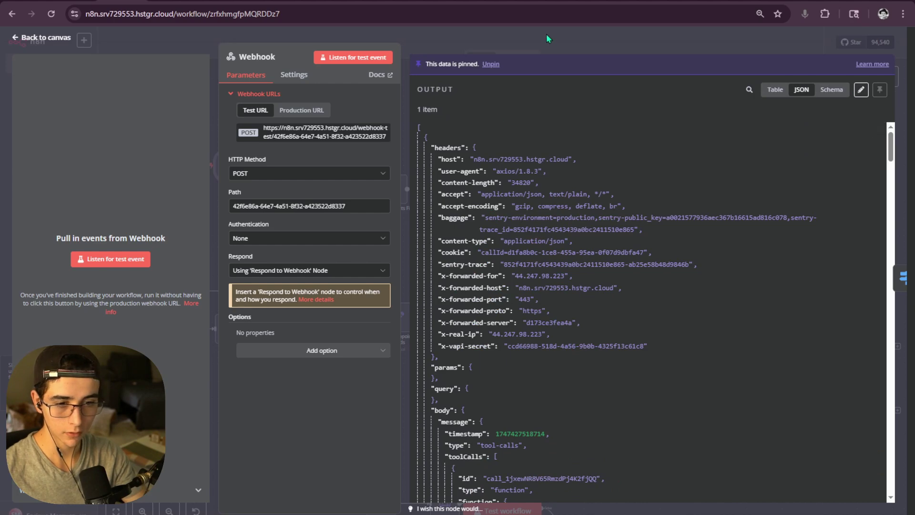
key("Escape")
scroll(273, 170, "up", 3)
- Run the Switch node on the new data and open its routing rules at 90% zoom
left_click(311, 125)
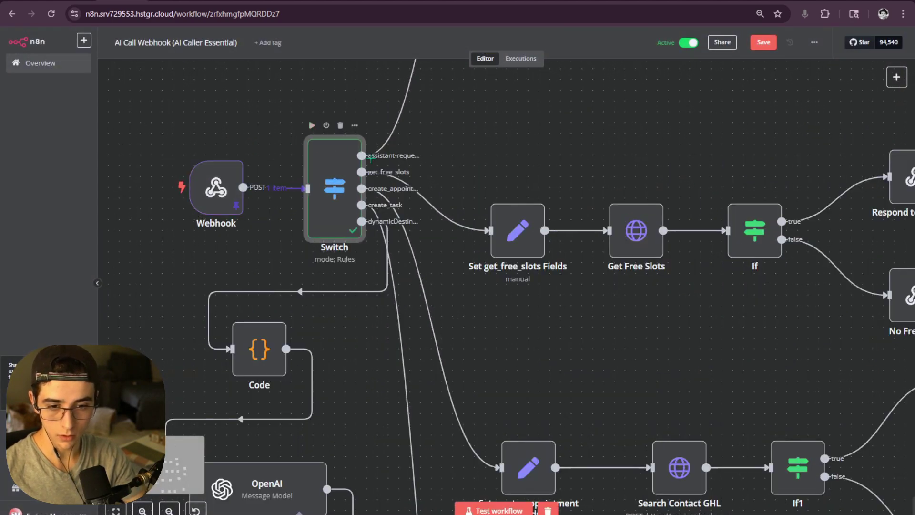
double_click(340, 176)
key("ctrl+minus")
key("ctrl+minus")
key("ctrl+minus")
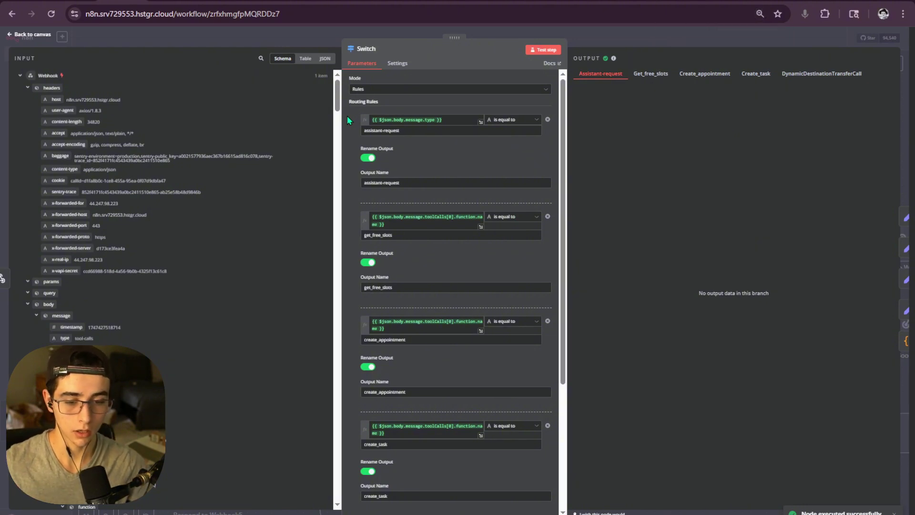
key("ctrl+plus")
key("ctrl+plus")
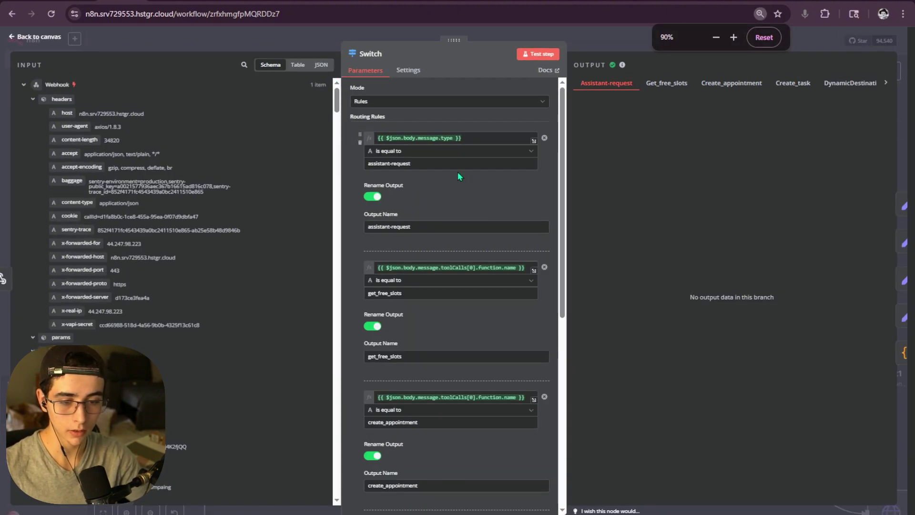
key("ctrl+plus")
scroll(457, 180, "down", 2)
scroll(440, 224, "up", 1)
left_click_drag(411, 253, 373, 239)
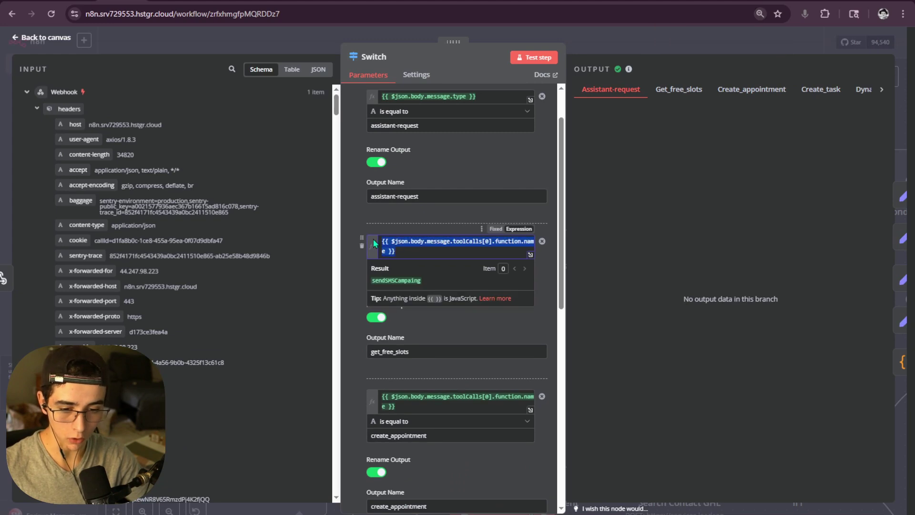
scroll(399, 273, "down", 2)
- Review the existing create_appointment rule's expression and comparison value
left_click(509, 300)
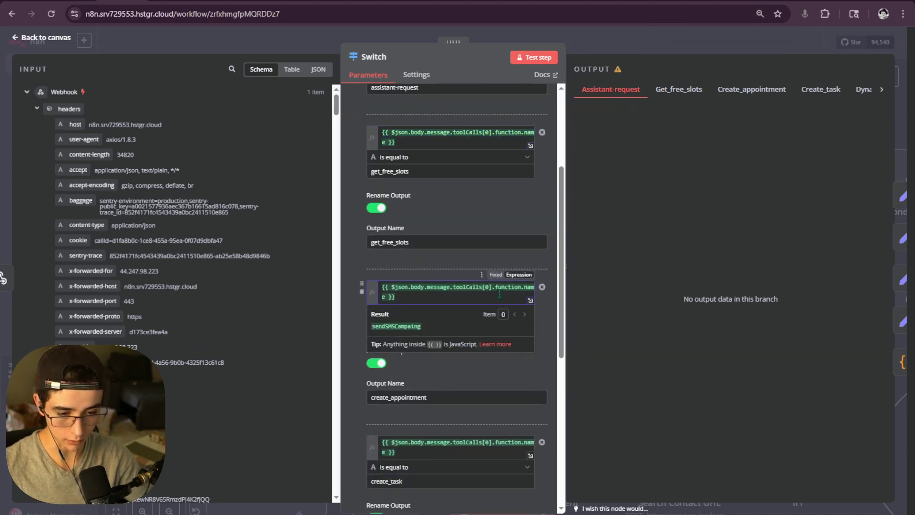
left_click(441, 288)
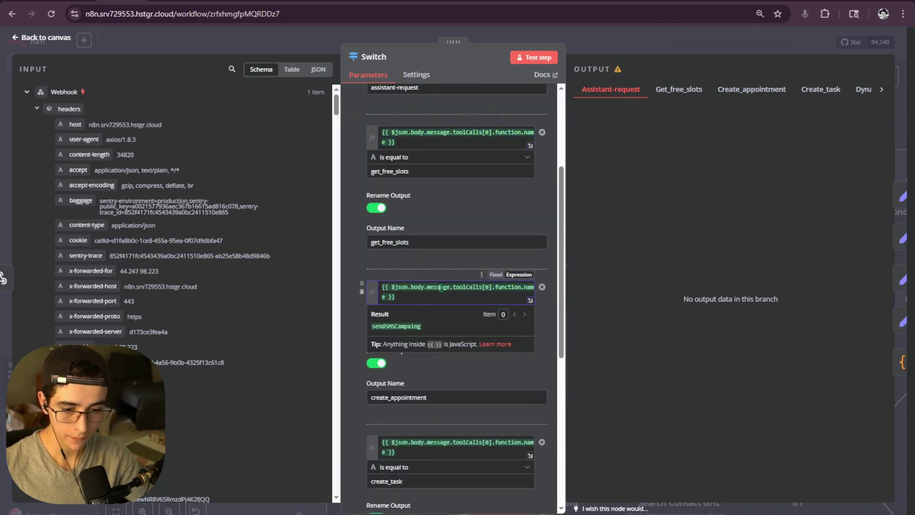
left_click(551, 295)
left_click_drag(434, 327, 361, 328)
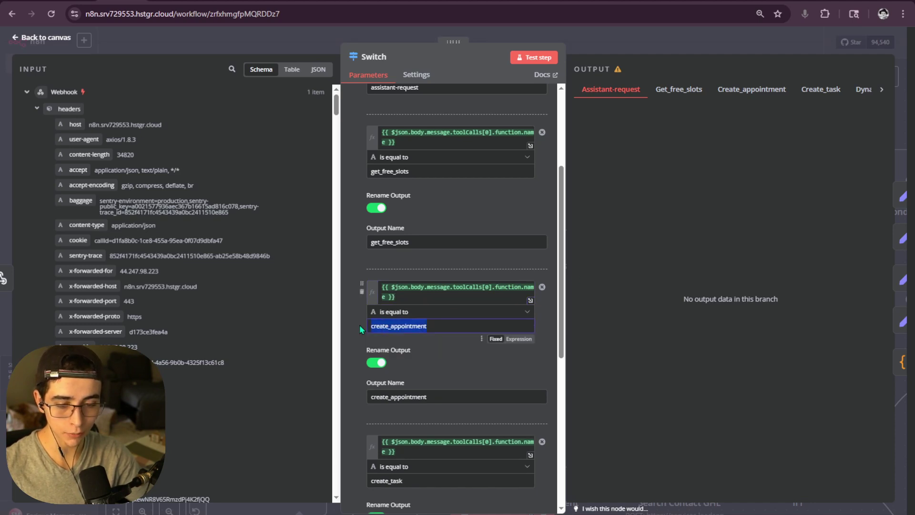
left_click(610, 289)
left_click_drag(434, 327, 367, 329)
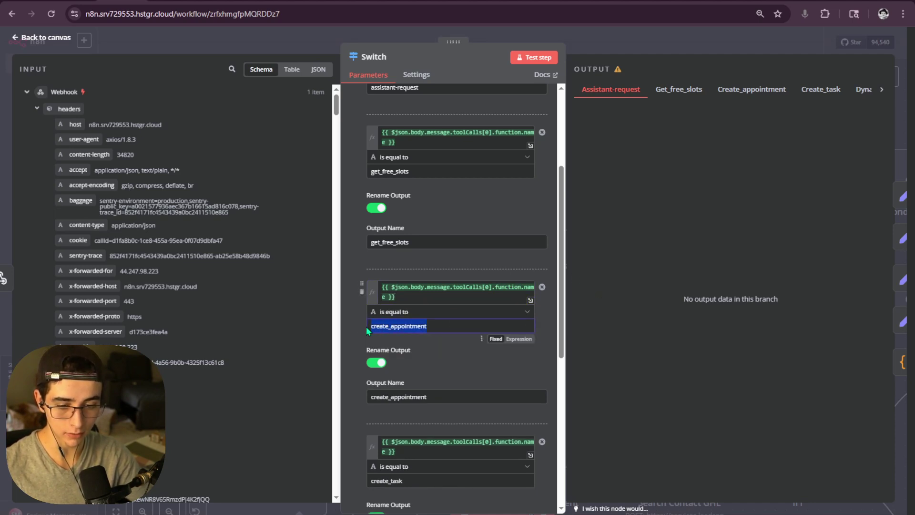
left_click(445, 330)
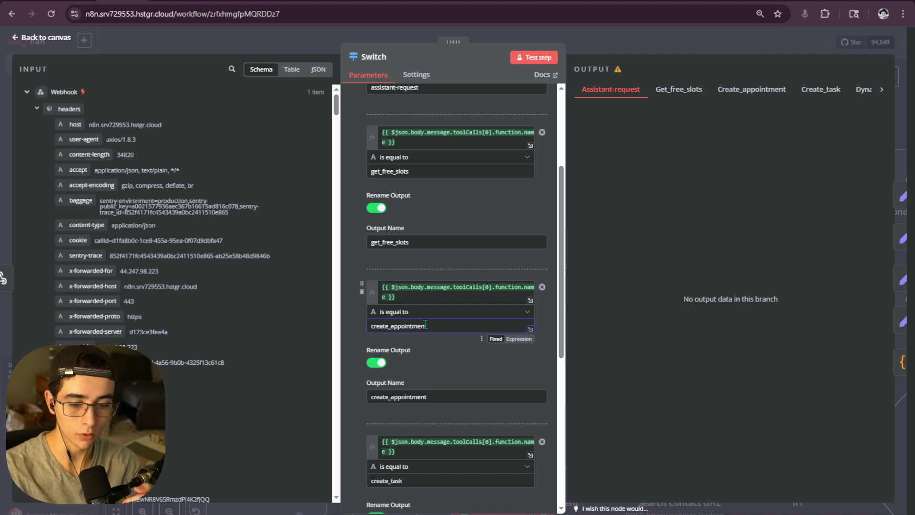
scroll(384, 320, "down", 6)
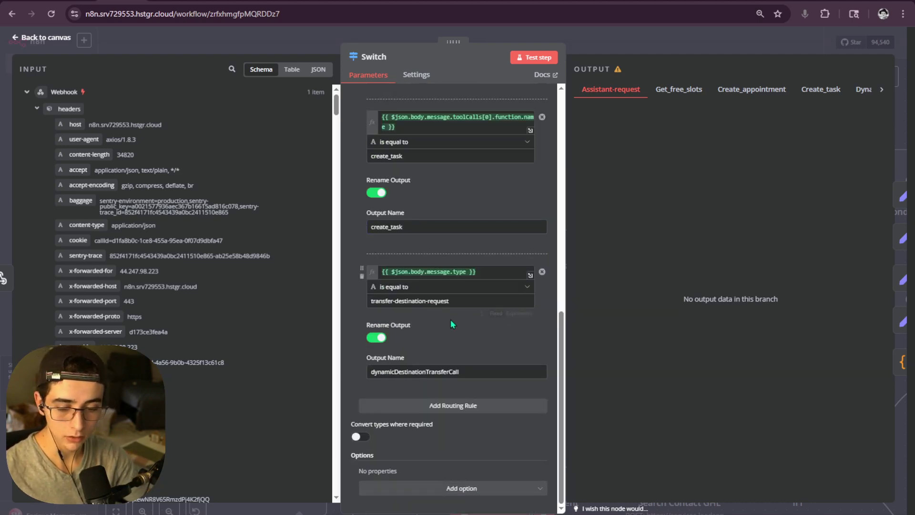
- Add a routing rule comparing the tool call's function name to sendSMSCampaing
left_click(443, 408)
scroll(491, 375, "down", 3)
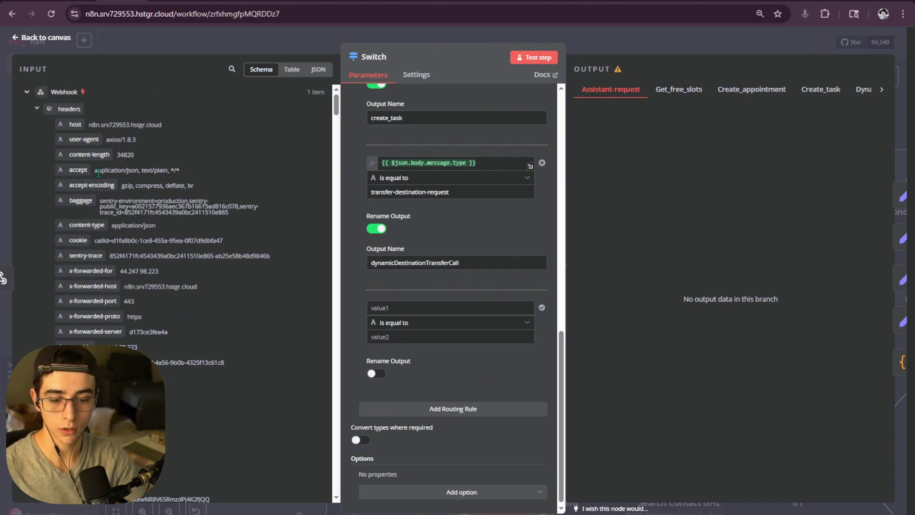
scroll(84, 137, "down", 8)
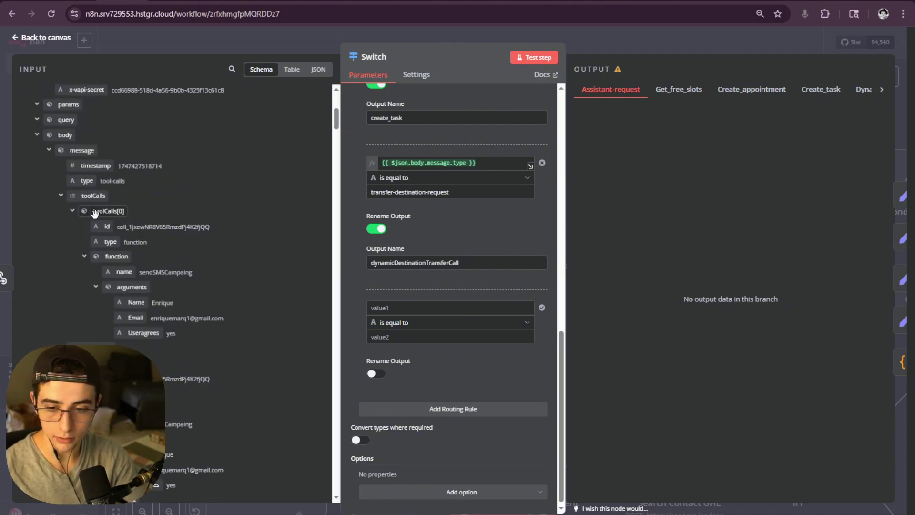
scroll(123, 213, "up", 2)
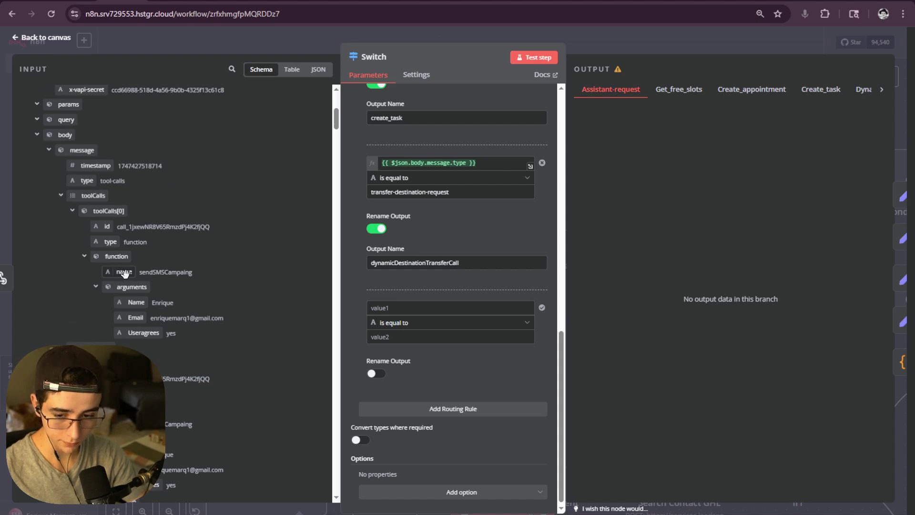
left_click_drag(122, 271, 285, 289)
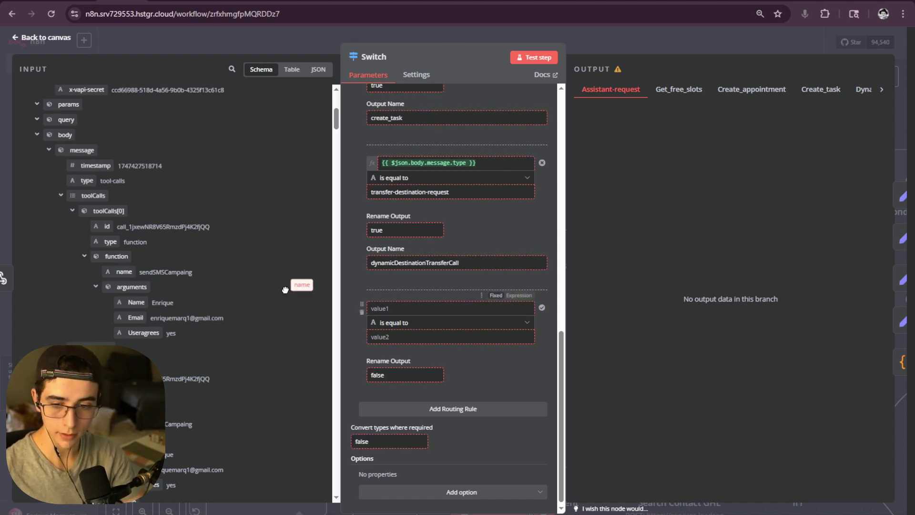
left_click(432, 309)
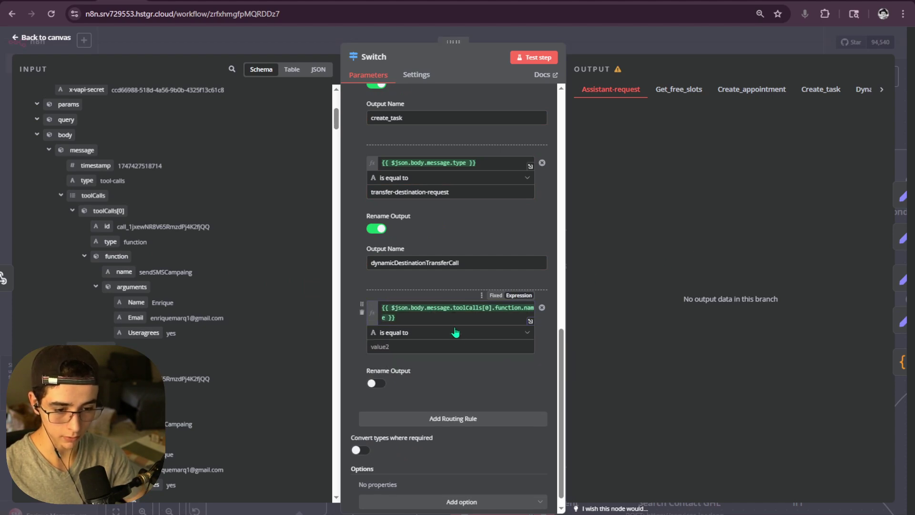
left_click(453, 346)
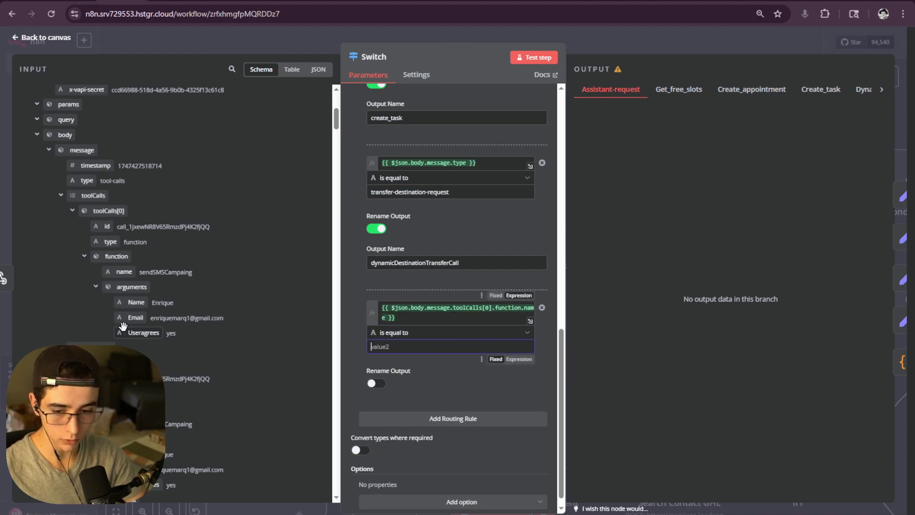
left_click(412, 312)
left_click_drag(431, 347, 363, 355)
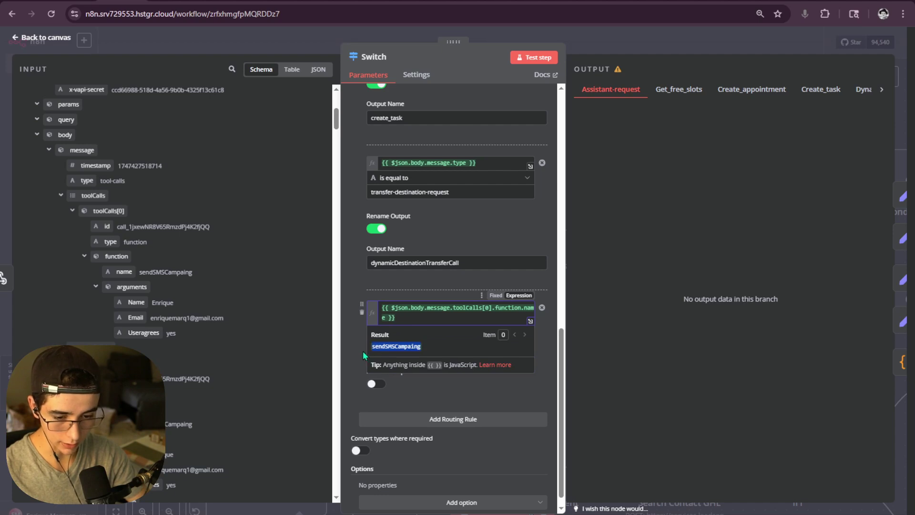
key("ctrl+c")
left_click(364, 355)
left_click(428, 346)
key("ctrl+v")
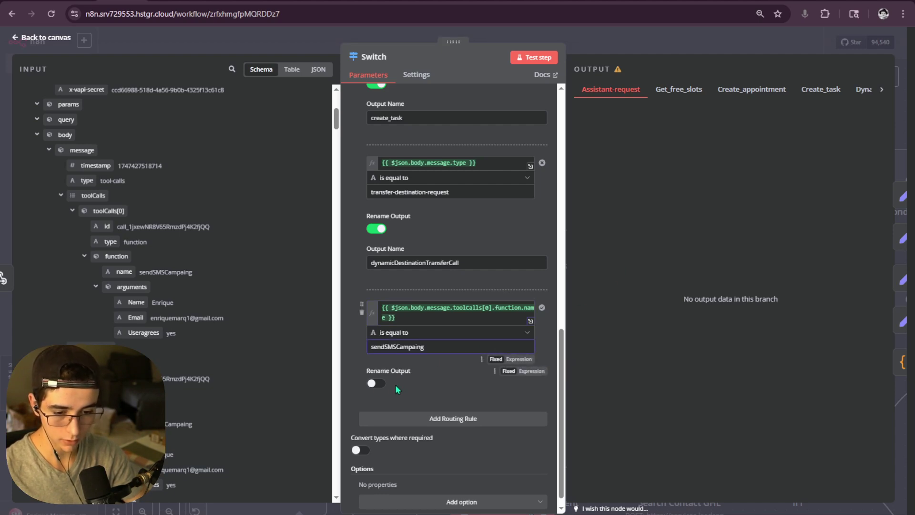
- Rename the new rule's output to sendSMSCampaing
left_click(376, 383)
left_click(399, 415)
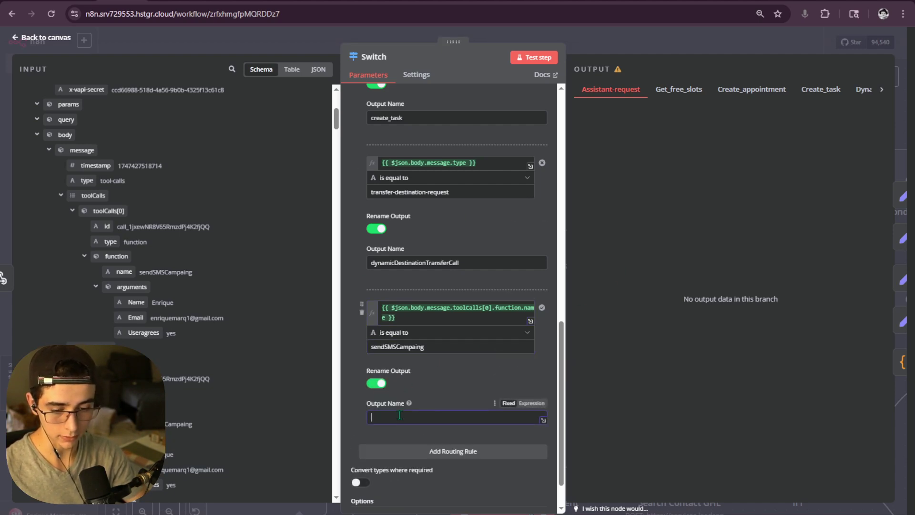
key("ctrl+v")
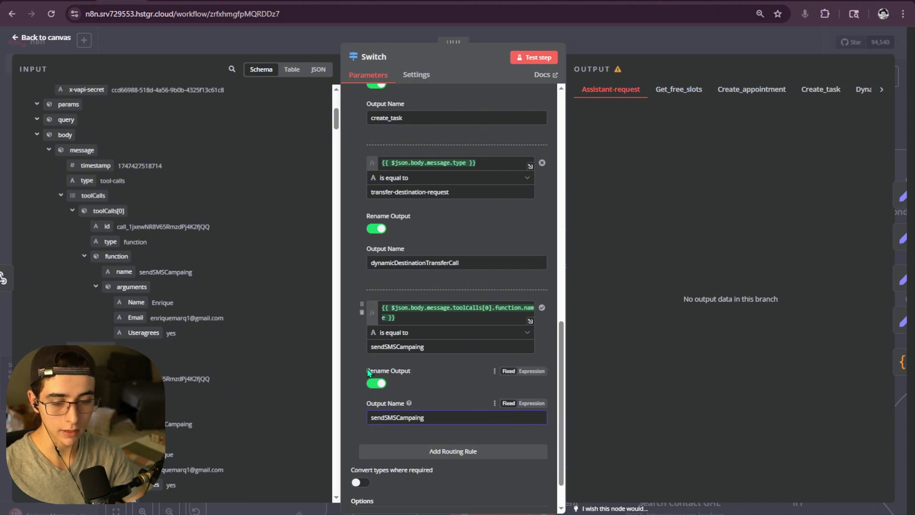
left_click_drag(424, 417, 387, 421)
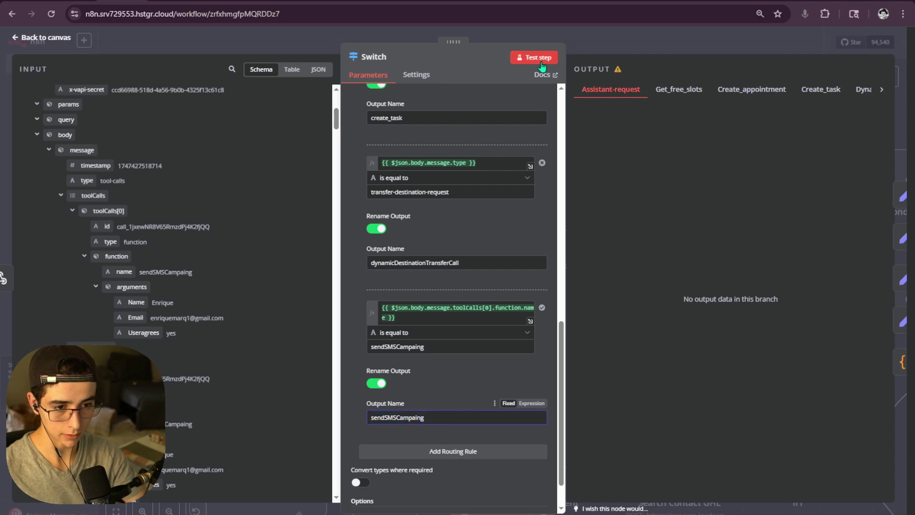
left_click(572, 36)
scroll(403, 230, "down", 2)
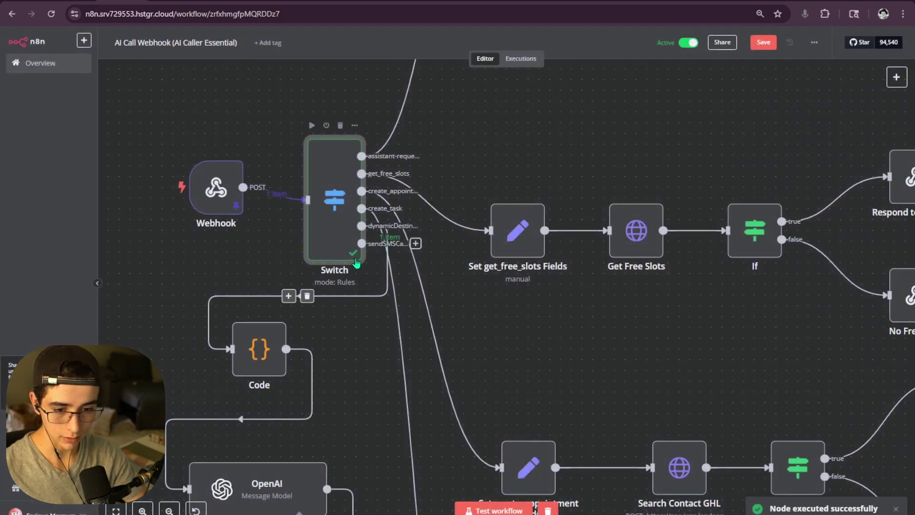
scroll(403, 229, "up", 5)
scroll(403, 230, "down", 5)
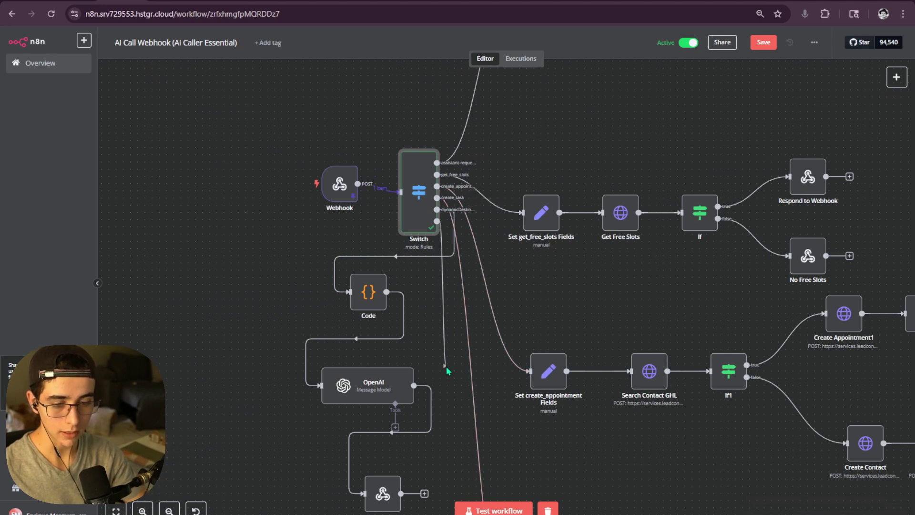
key("Tab")
scroll(551, 312, "down", 5)
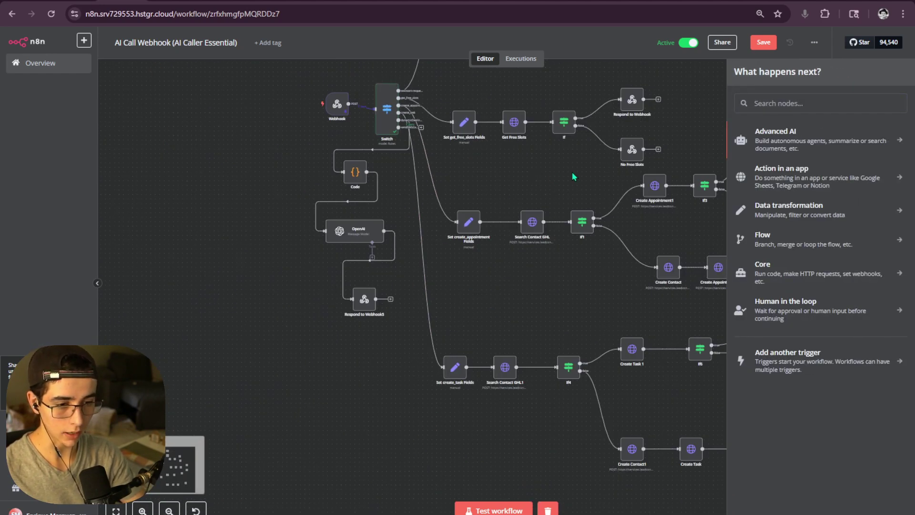
left_click_drag(572, 171, 445, 211)
left_click(651, 135)
left_click(763, 43)
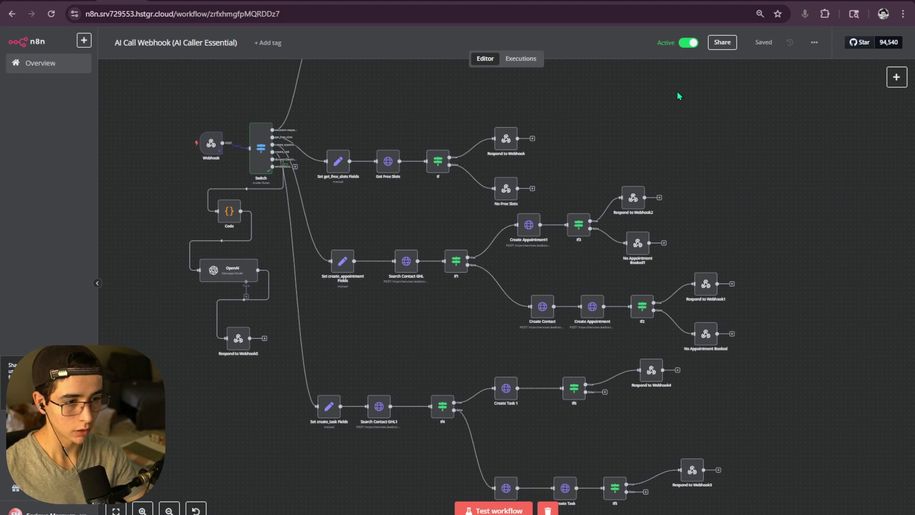
scroll(487, 288, "left", 6)
scroll(488, 288, "down", 3)
mouse_move(485, 344)
left_mouse_down()
mouse_move(504, 318)
mouse_move(482, 341)
left_mouse_up()
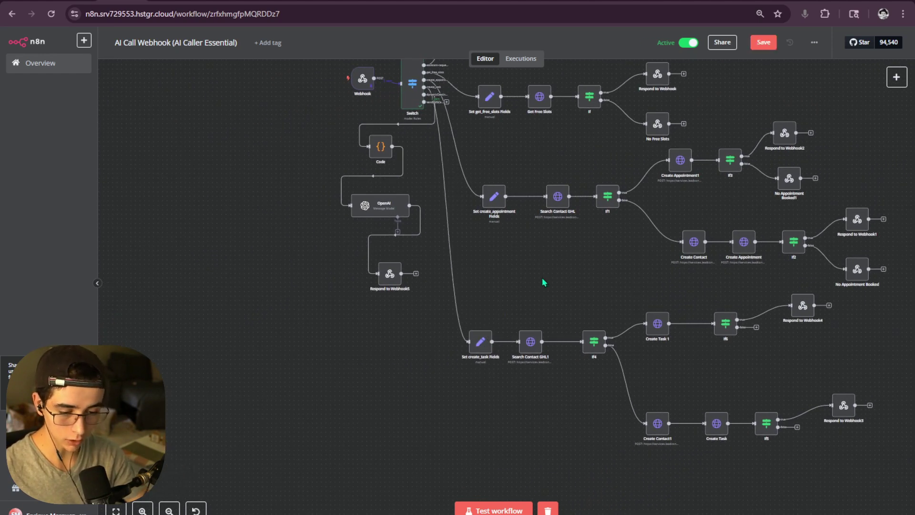
scroll(541, 278, "left", 2)
scroll(542, 278, "down", 1)
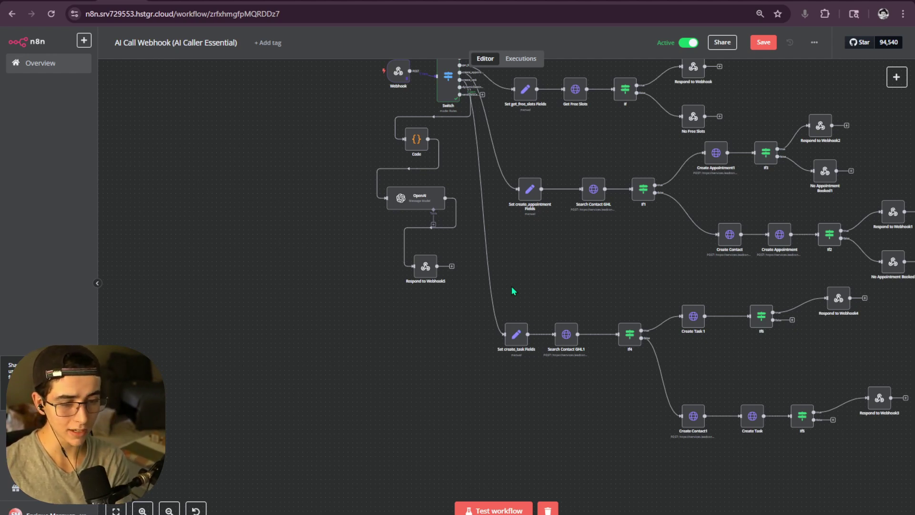
scroll(541, 188, "down", 3)
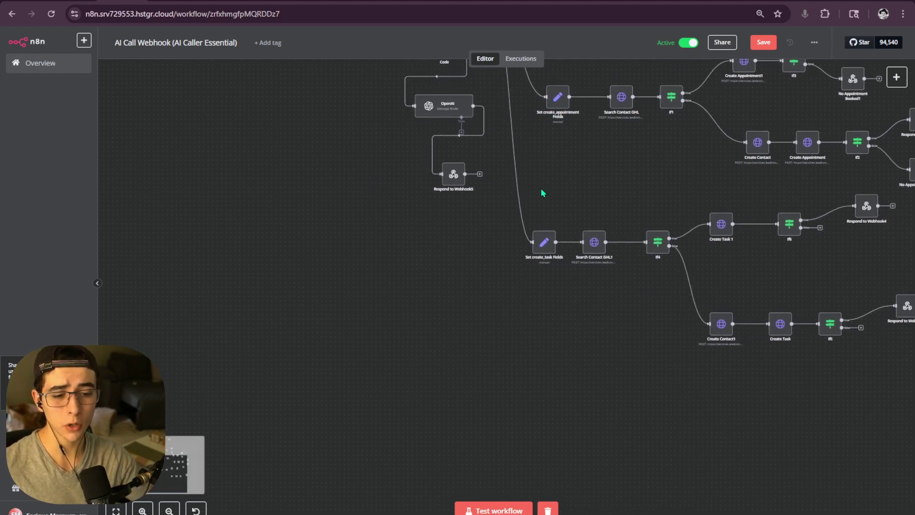
scroll(541, 193, "down", 5)
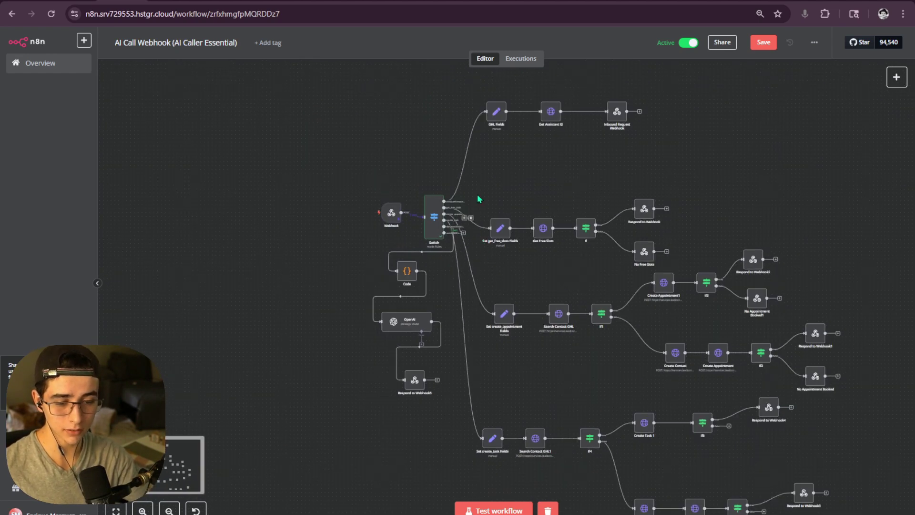
scroll(527, 286, "down", 2)
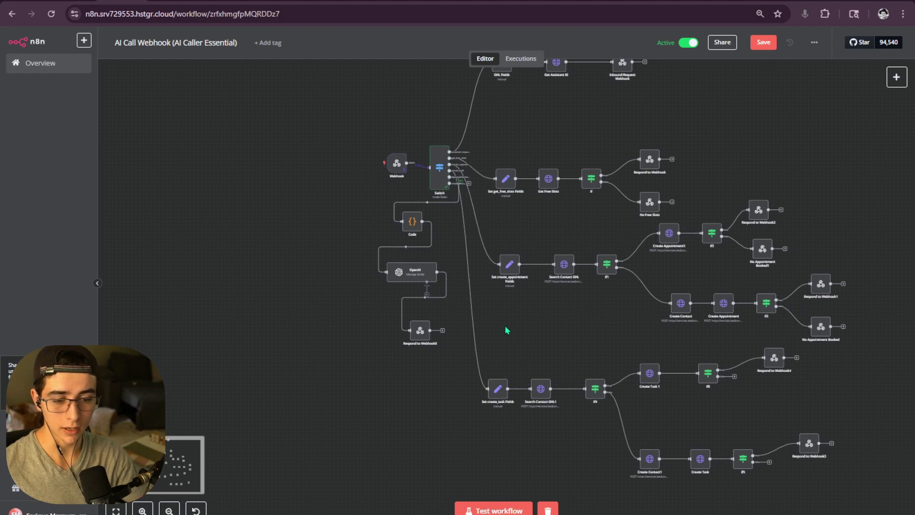
scroll(507, 327, "up", 1)
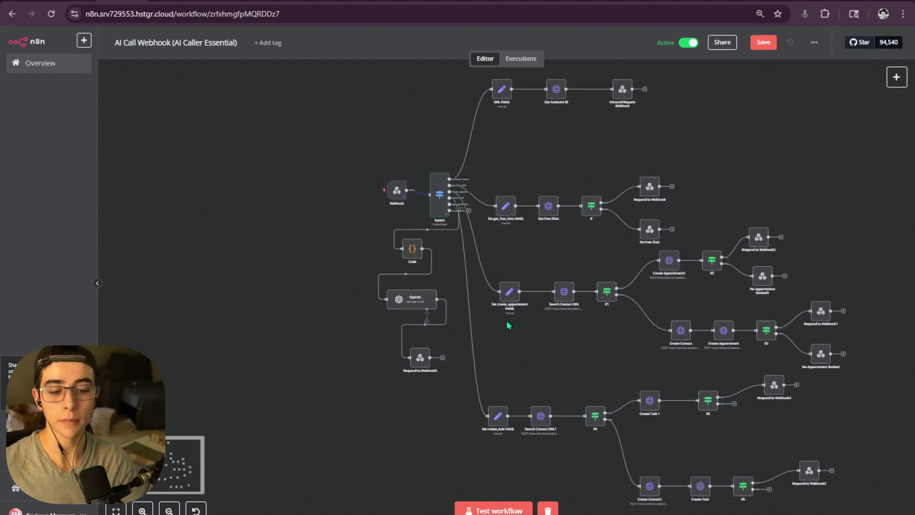
scroll(494, 370, "up", 1)
scroll(535, 333, "up", 1)
double_click(535, 333)
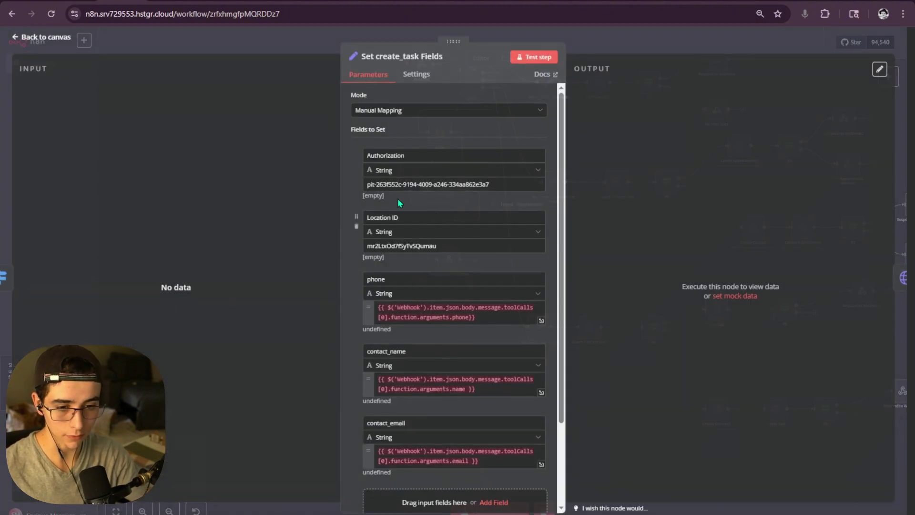
left_click_drag(499, 185, 367, 185)
key("Right")
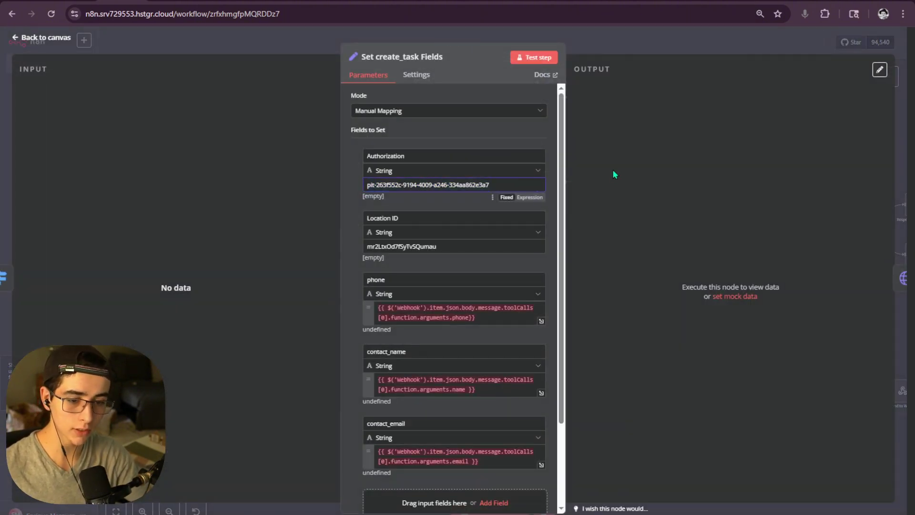
left_click_drag(488, 185, 359, 190)
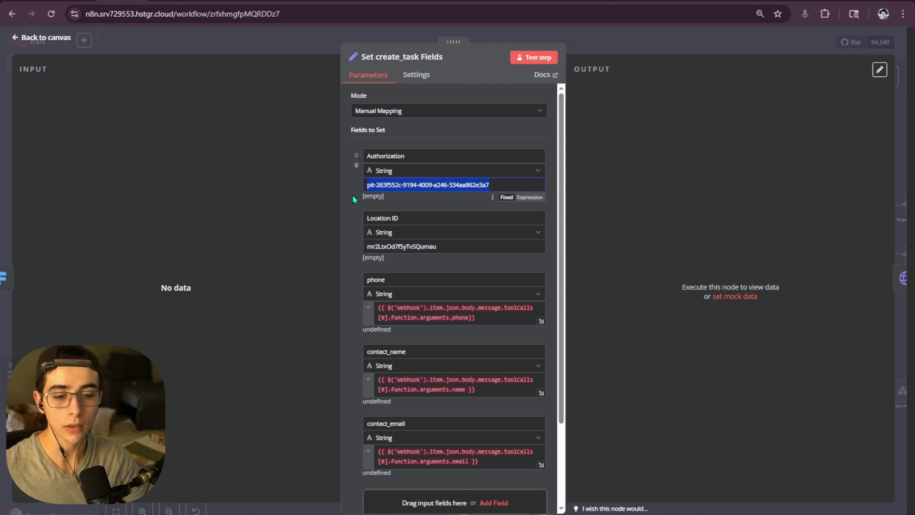
left_click_drag(437, 246, 364, 247)
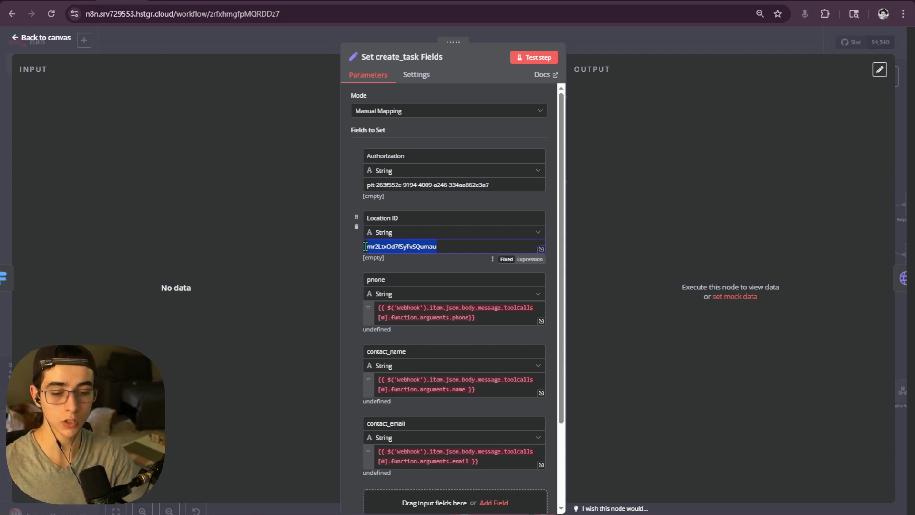
scroll(365, 246, "down", 2)
scroll(365, 247, "up", 1)
left_click_drag(367, 230, 381, 230)
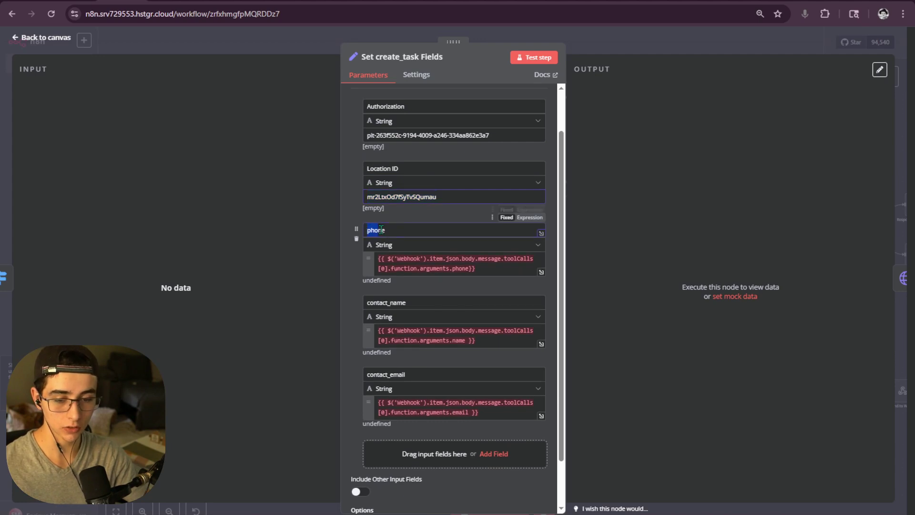
double_click(396, 302)
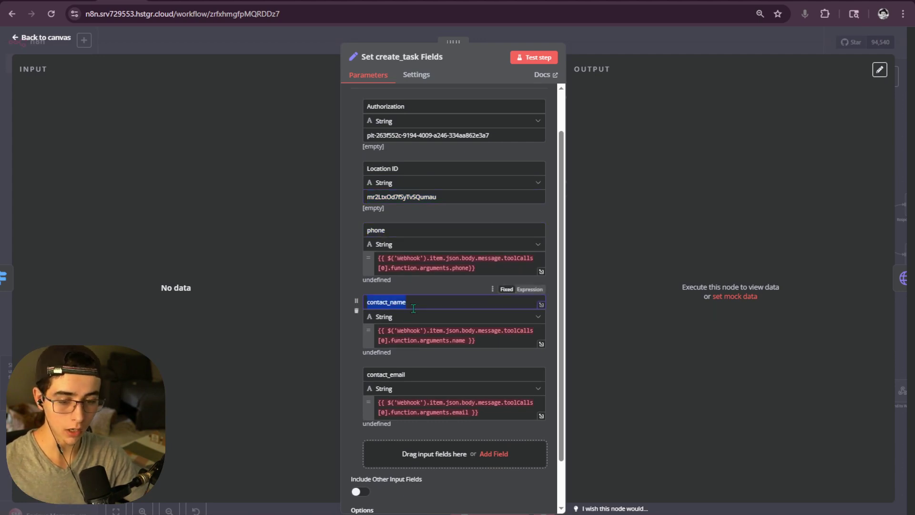
left_click(423, 372)
left_click_drag(479, 412, 380, 401)
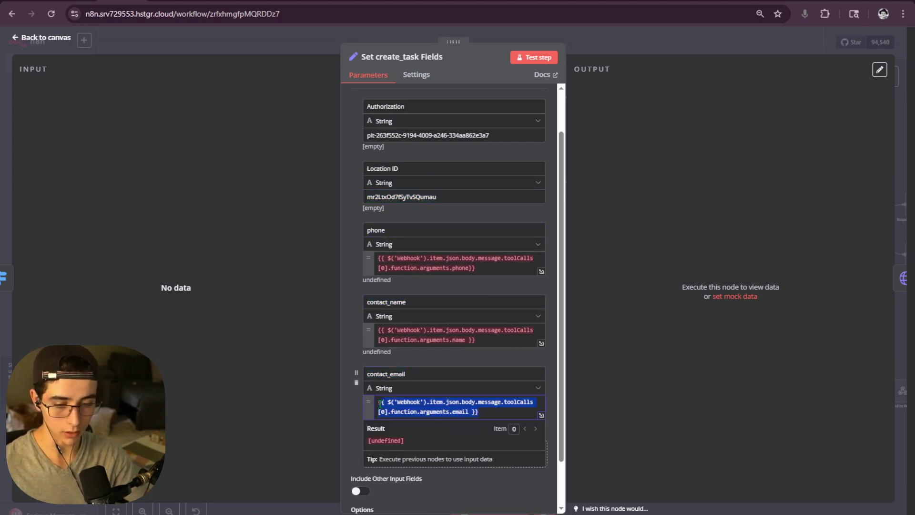
left_click(612, 59)
left_click_drag(444, 58, 395, 64)
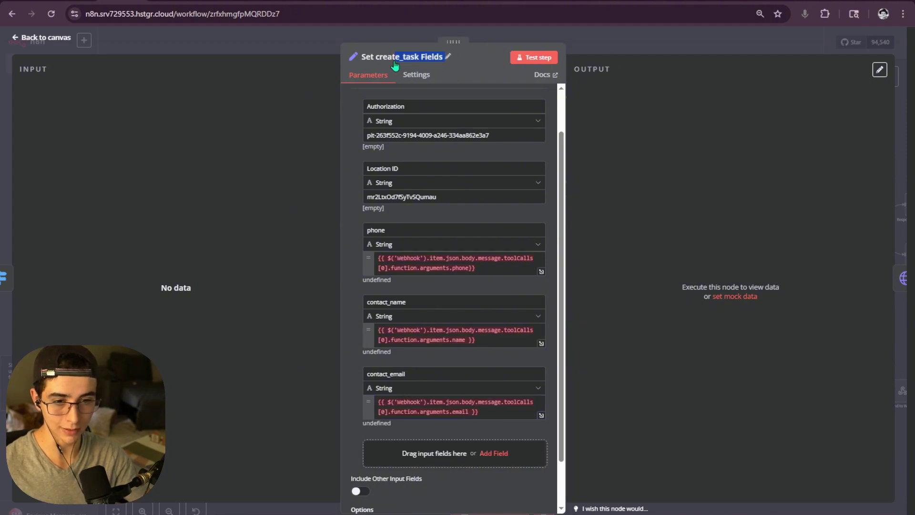
left_click(447, 57)
key("Escape")
key("Escape")
scroll(531, 284, "up", 5)
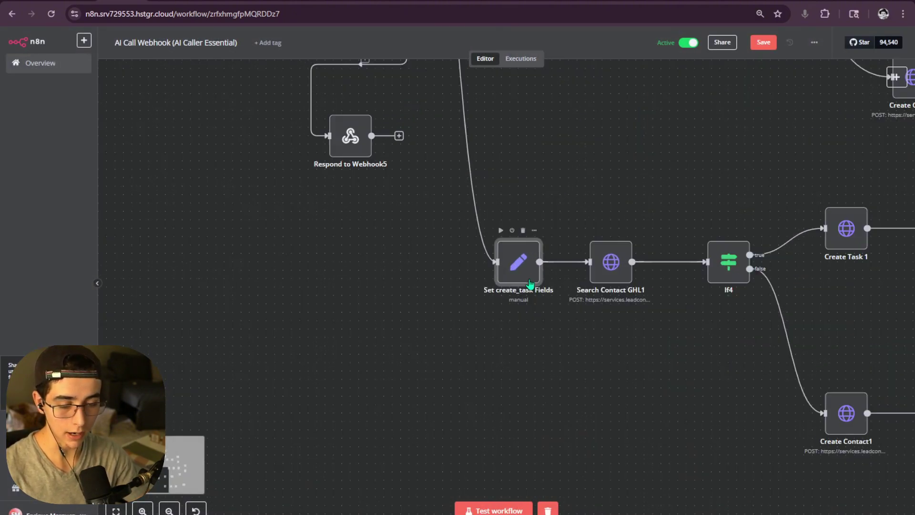
- Duplicate the Set create_task Fields node and place the copy below it
scroll(530, 283, "up", 1)
left_click_drag(562, 376, 398, 210)
key("ctrl+c")
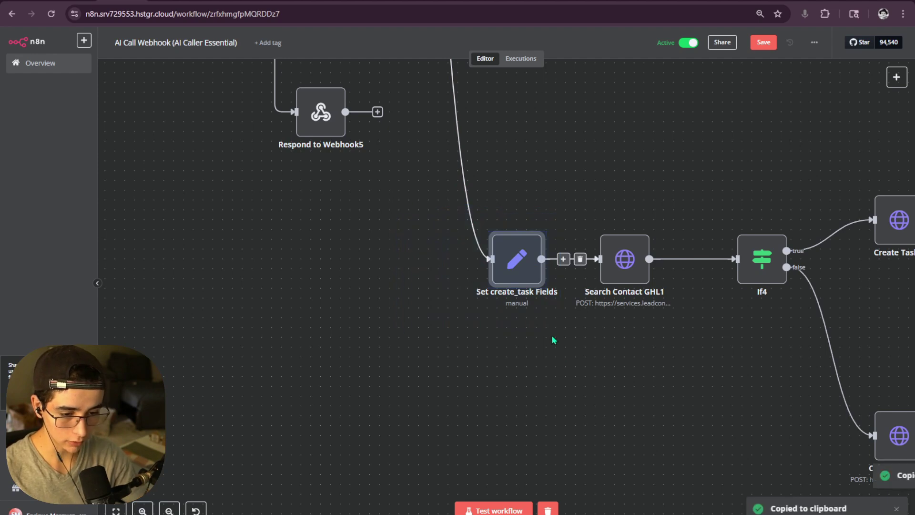
left_click_drag(534, 432, 479, 289)
scroll(486, 290, "down", 5)
key("ctrl+v")
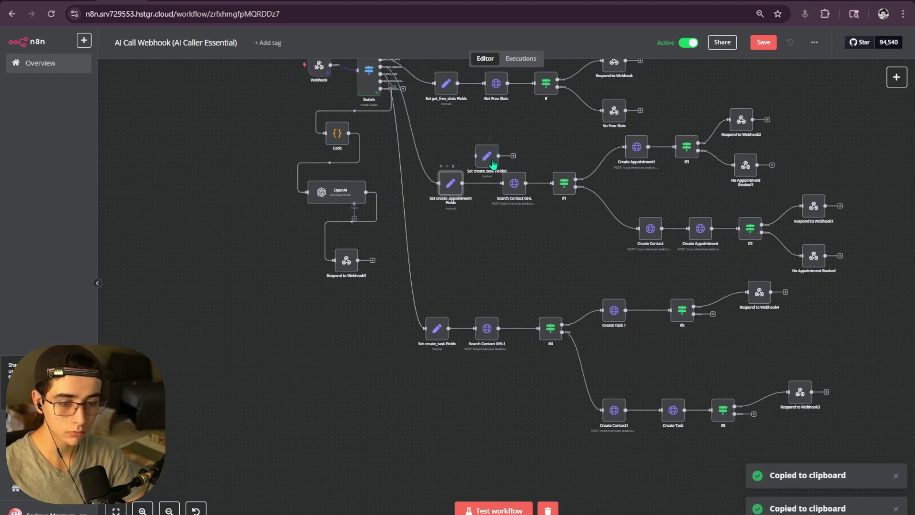
left_click_drag(486, 156, 448, 398)
scroll(448, 397, "up", 5)
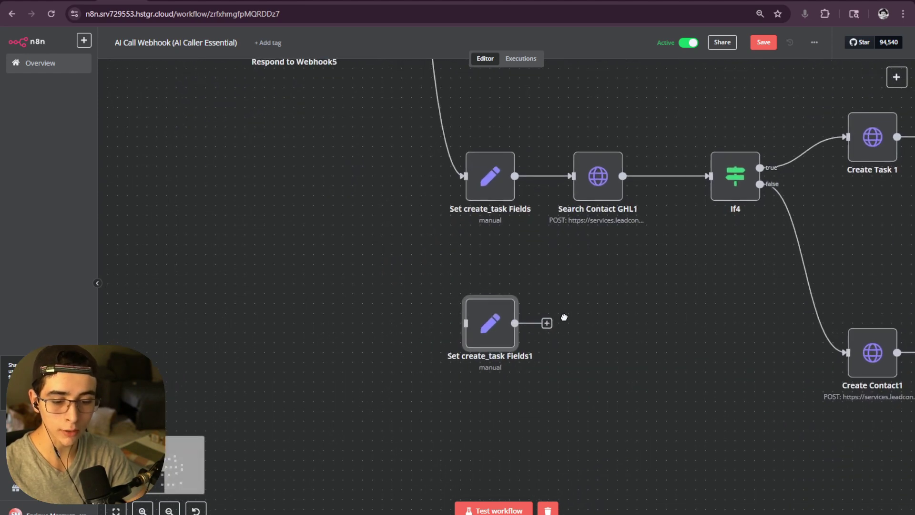
- Rename the copied node to 'Set SMS Send Campaing Fields'
double_click(499, 327)
left_click(448, 56)
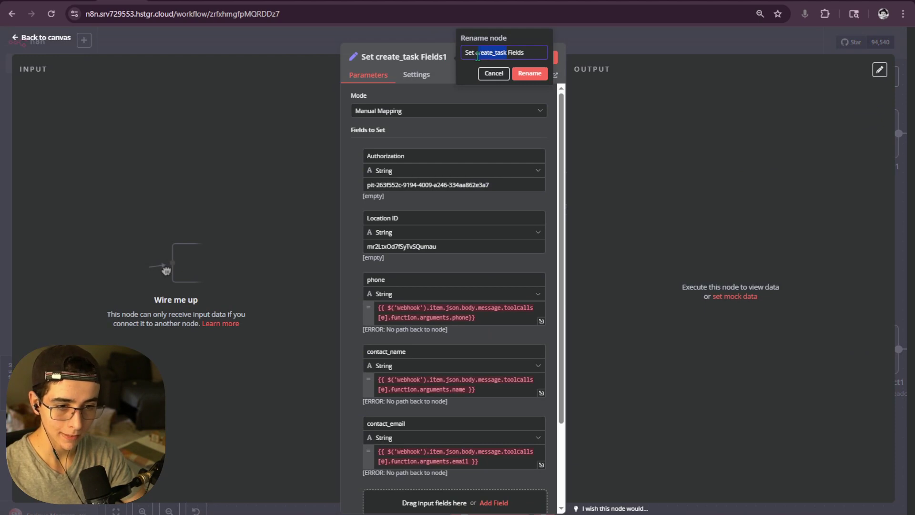
key("BackSpace")
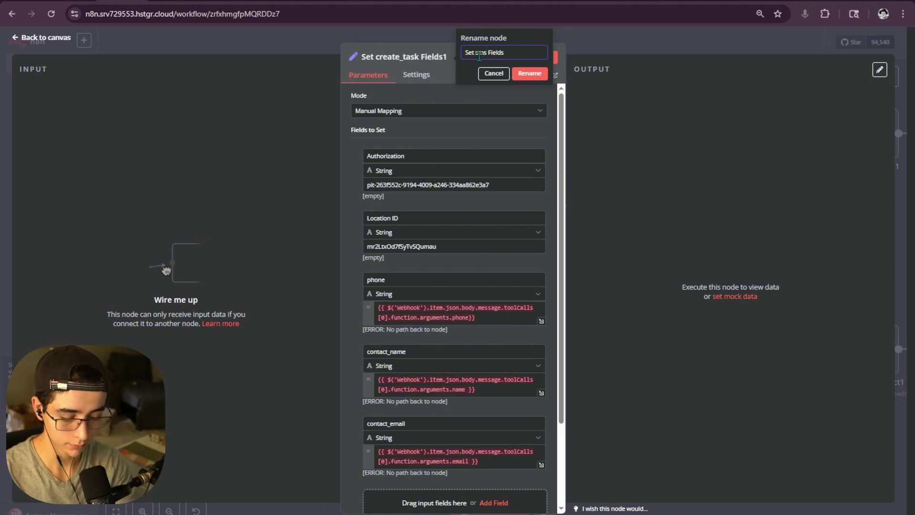
type("SendCa")
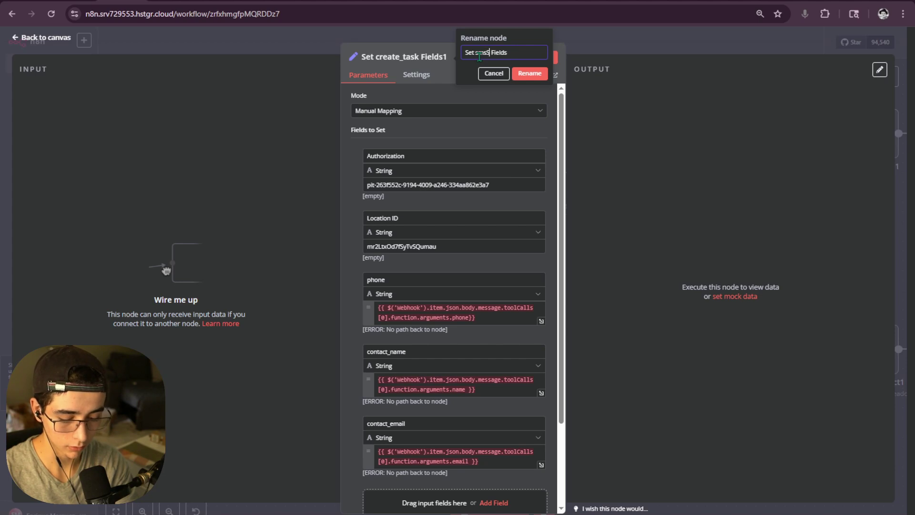
type("mpaing")
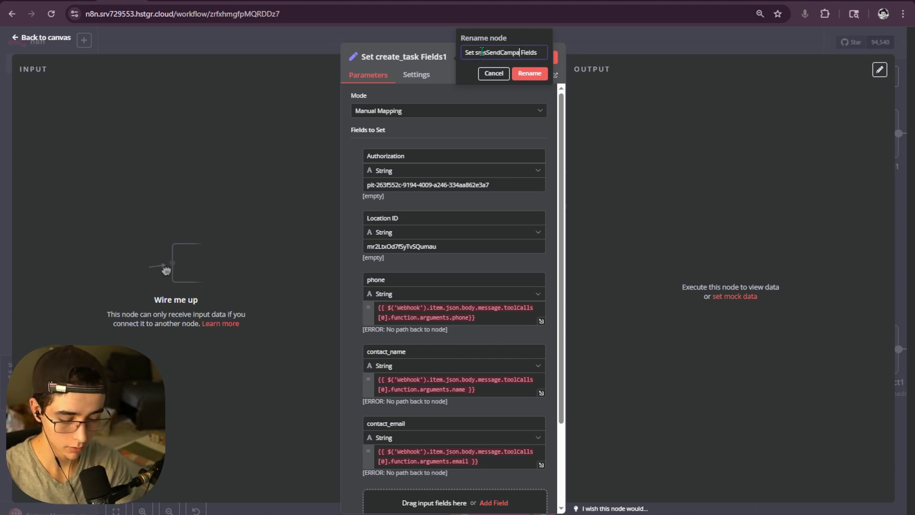
left_click_drag(486, 53, 478, 55)
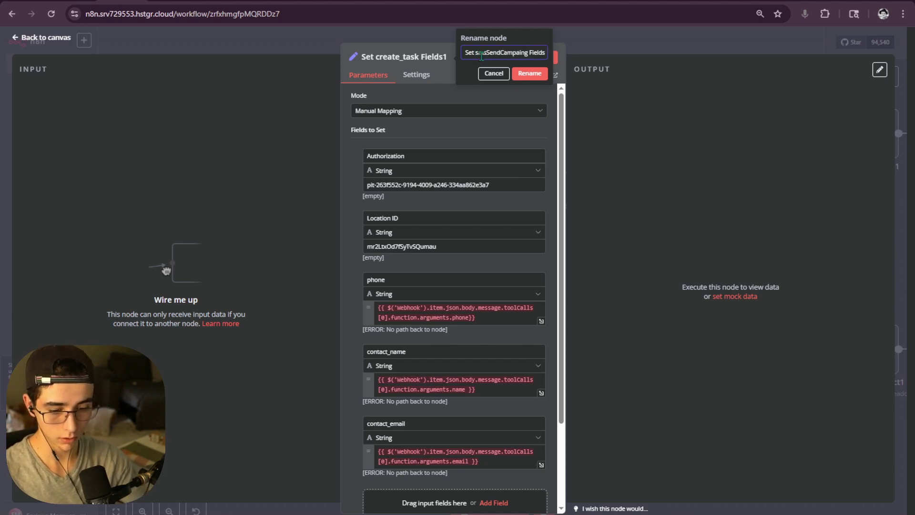
key("BackSpace")
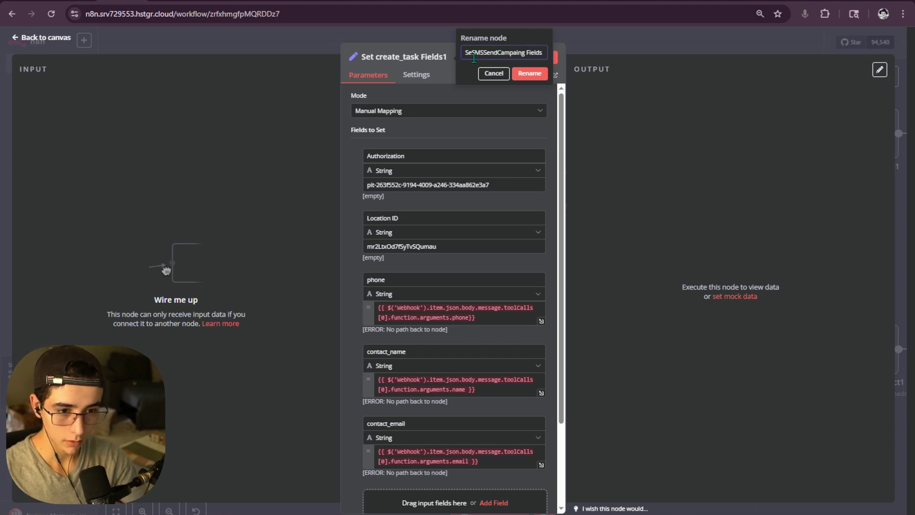
key("BackSpace")
key("BackSpace")
type("MS")
left_click(464, 51)
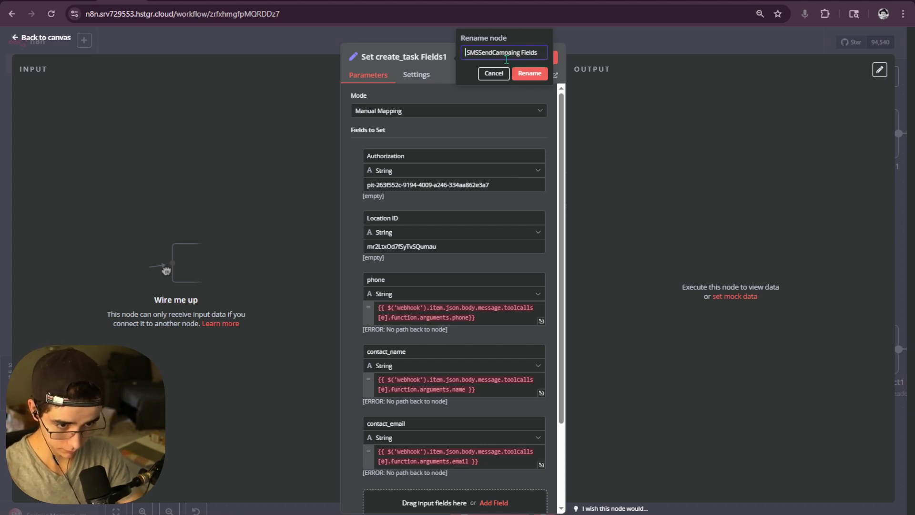
type("Set")
key("Right")
key("Right")
key("Right")
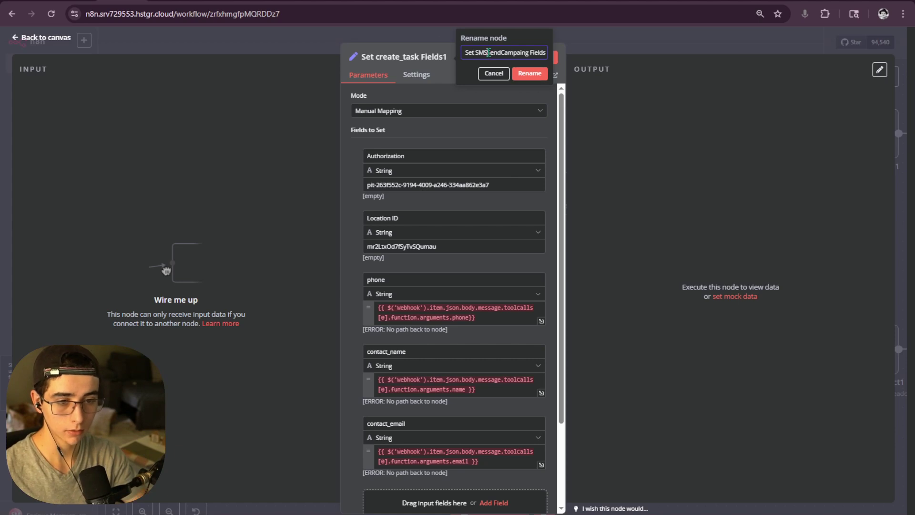
key("Right")
key("Right")
key("Right")
key("Right")
key("Return")
key("Escape")
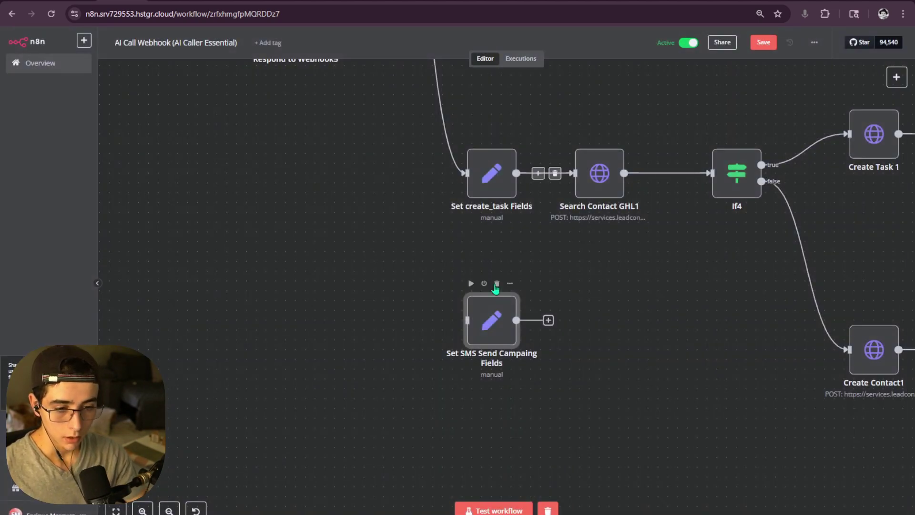
- Wire the Switch's sendSMSCampaing output into the Set SMS Send Campaing Fields node
key("1")
left_click_drag(434, 109, 464, 443)
scroll(482, 407, "up", 3)
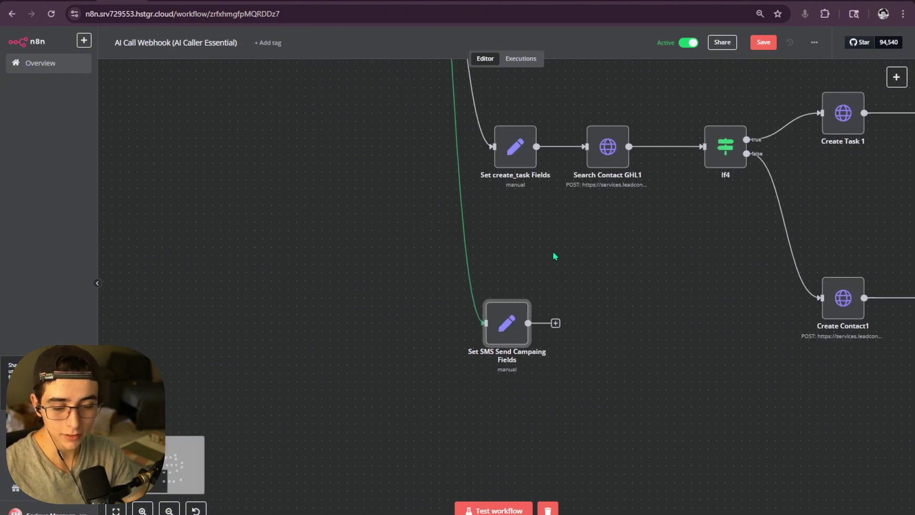
left_click_drag(414, 279, 403, 273)
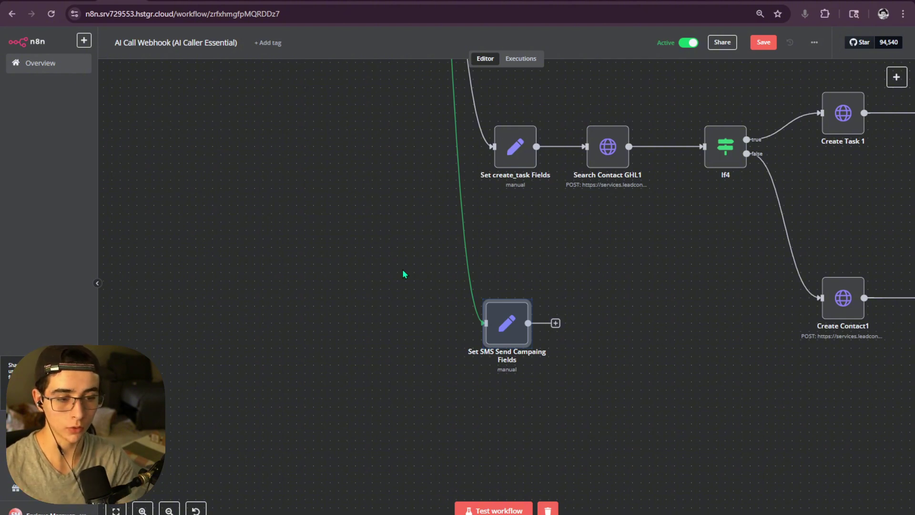
- Review the Search Contact GHL1 node settings and check the new node's placement
double_click(608, 146)
left_click(635, 40)
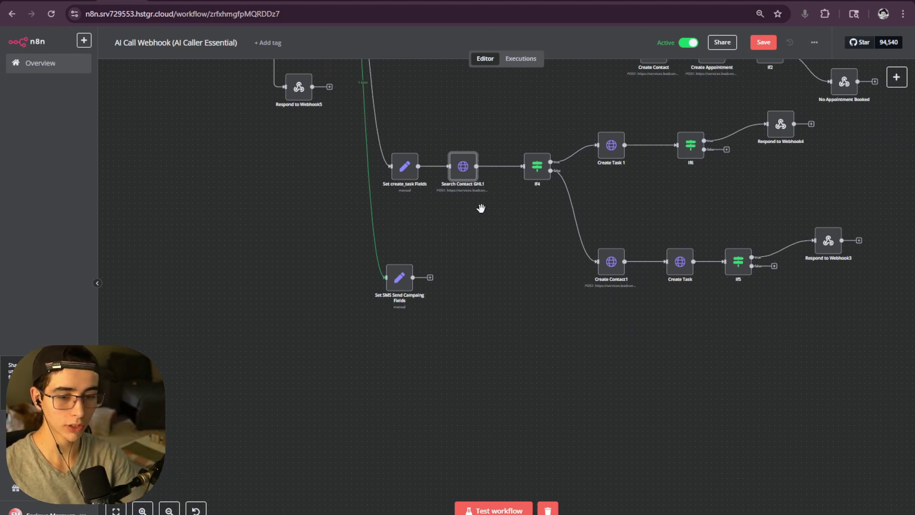
scroll(478, 210, "up", 3)
left_click_drag(541, 459, 329, 274)
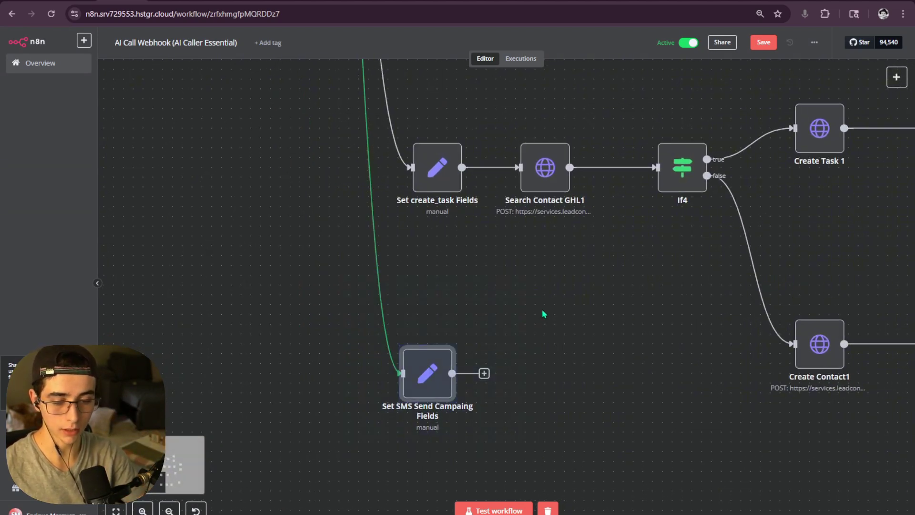
left_click(462, 242)
scroll(537, 300, "down", 5)
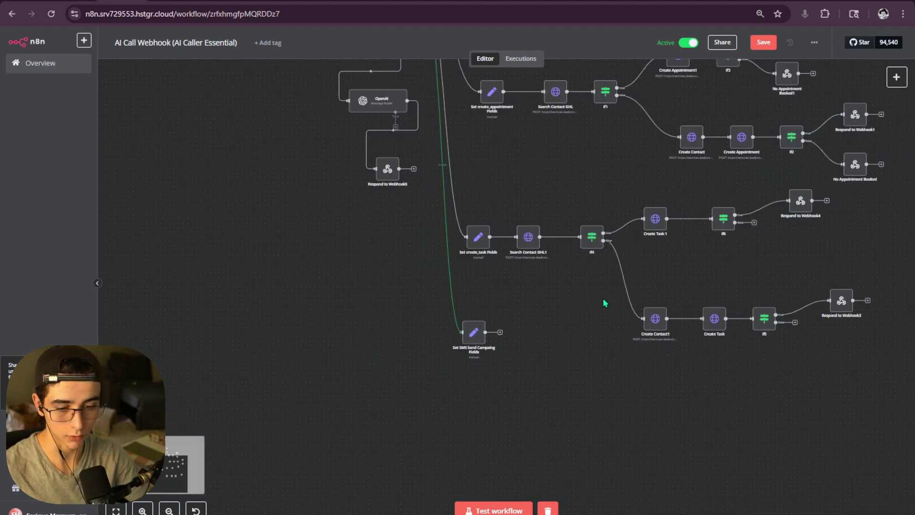
scroll(532, 279, "up", 3)
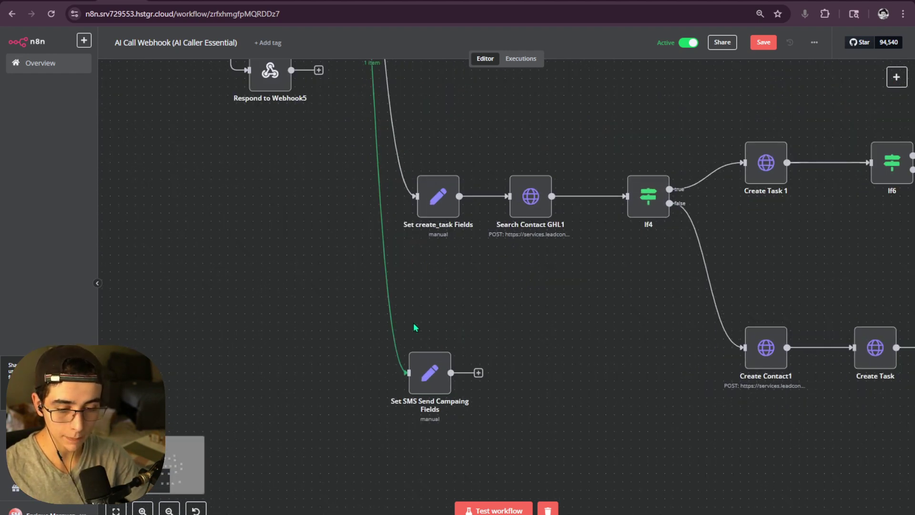
- Execute the Set SMS Send Campaing Fields node on its own, producing 1 item
mouse_move(428, 372)
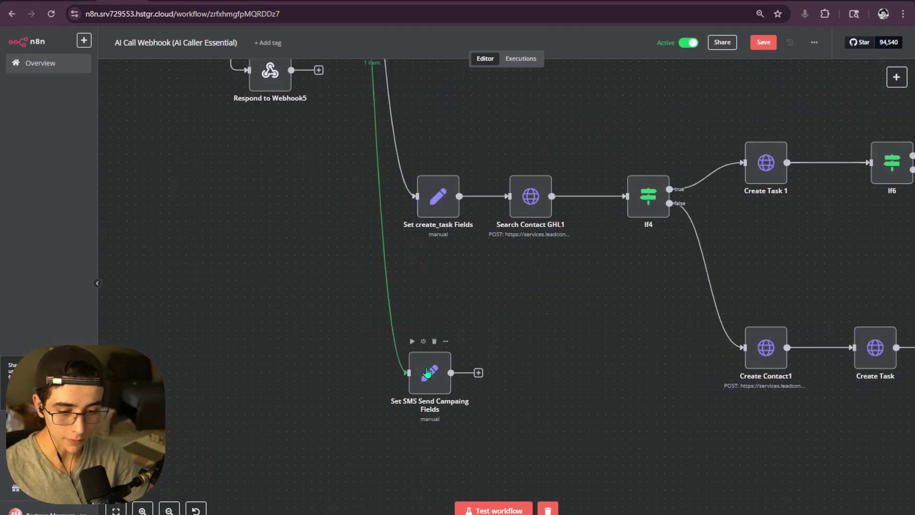
left_click(411, 341)
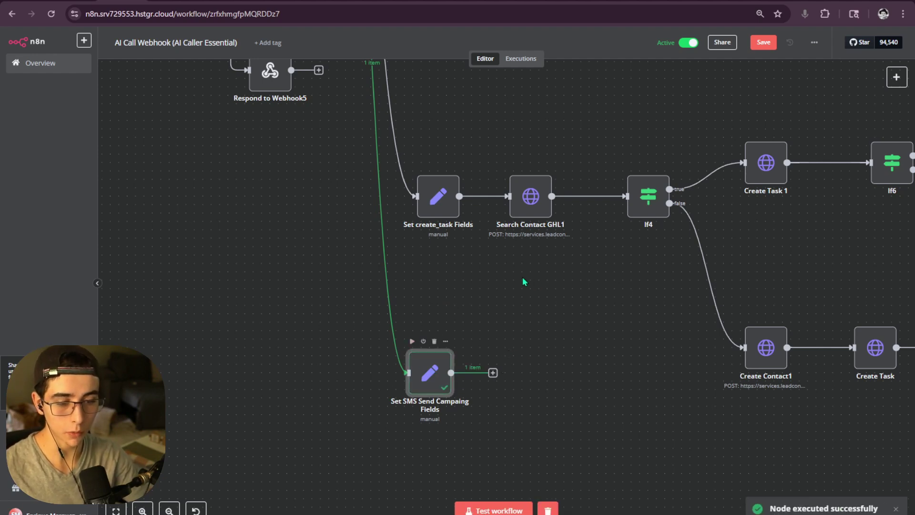
left_click_drag(523, 309, 475, 334)
scroll(475, 334, "up", 5)
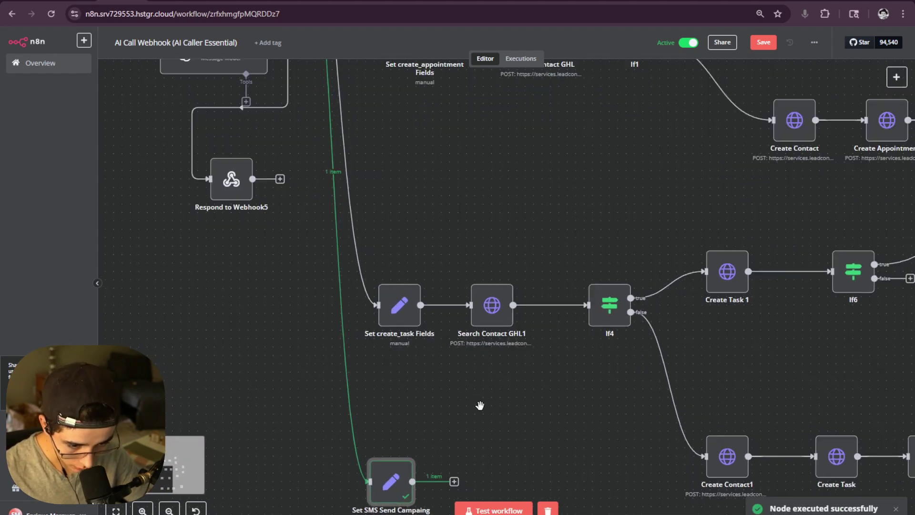
mouse_move(538, 305)
left_mouse_down()
mouse_move(526, 143)
mouse_move(543, 312)
left_mouse_up()
scroll(527, 314, "down", 5)
scroll(514, 324, "up", 2)
scroll(491, 343, "down", 2)
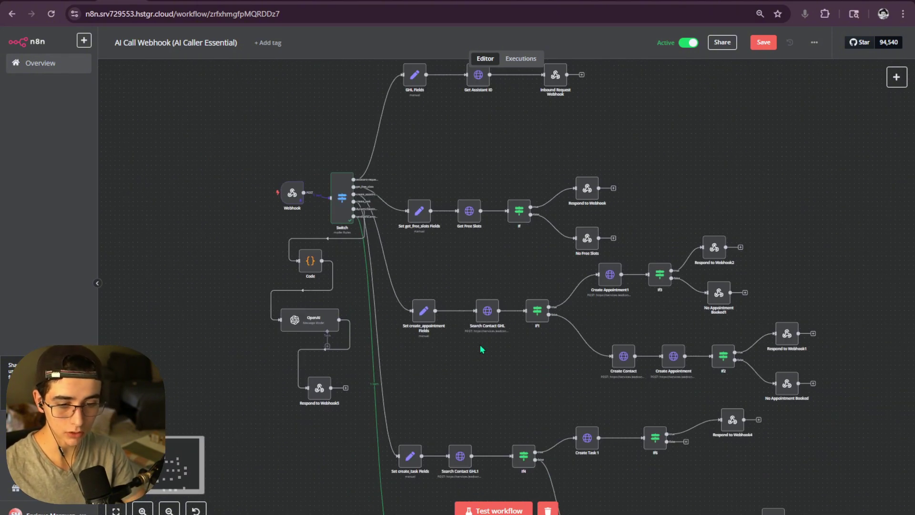
scroll(500, 334, "down", 3)
scroll(507, 305, "up", 3)
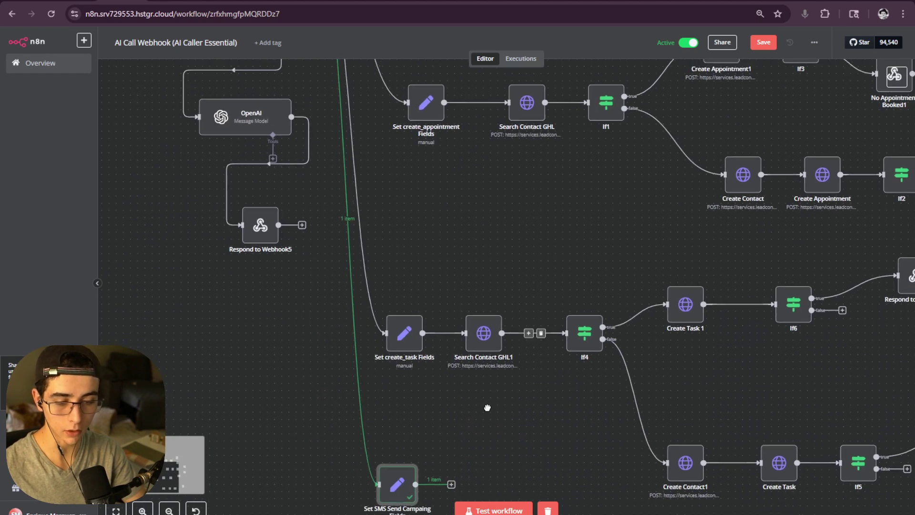
scroll(489, 363, "down", 3)
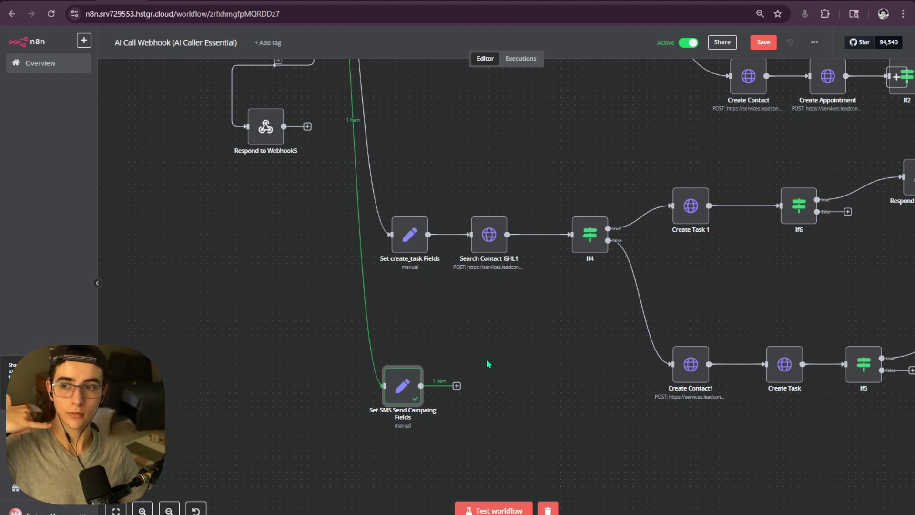
scroll(529, 241, "right", 4)
scroll(528, 241, "down", 2)
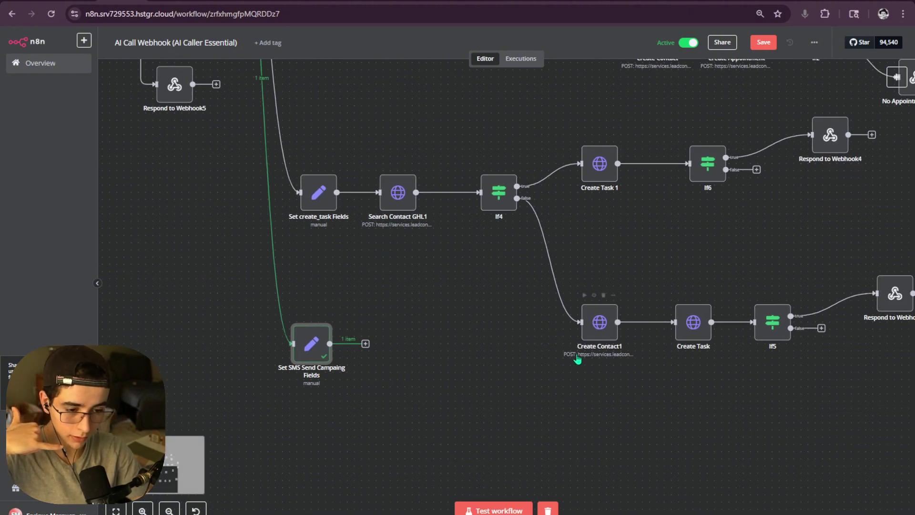
scroll(577, 360, "right", 3)
scroll(578, 359, "down", 1)
left_click_drag(206, 193, 765, 343)
left_click_drag(912, 336, 211, 164)
left_click(628, 231)
scroll(409, 272, "left", 1)
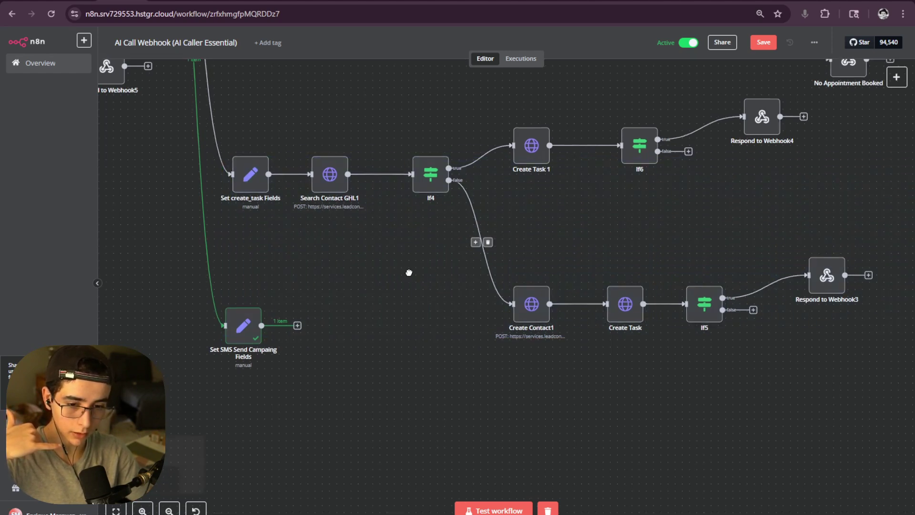
left_click_drag(409, 272, 459, 258)
left_click_drag(294, 316, 309, 444)
left_click_drag(436, 329, 392, 388)
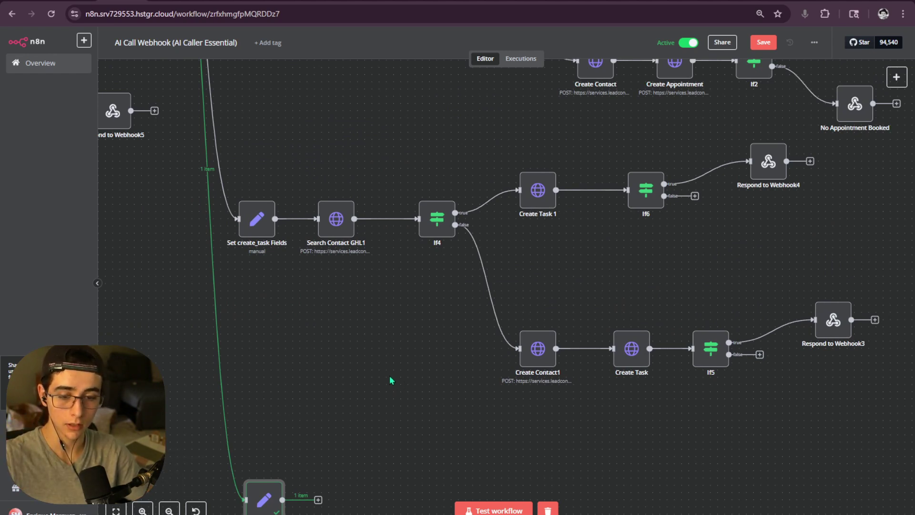
scroll(390, 375, "up", 8)
scroll(390, 375, "left", 4)
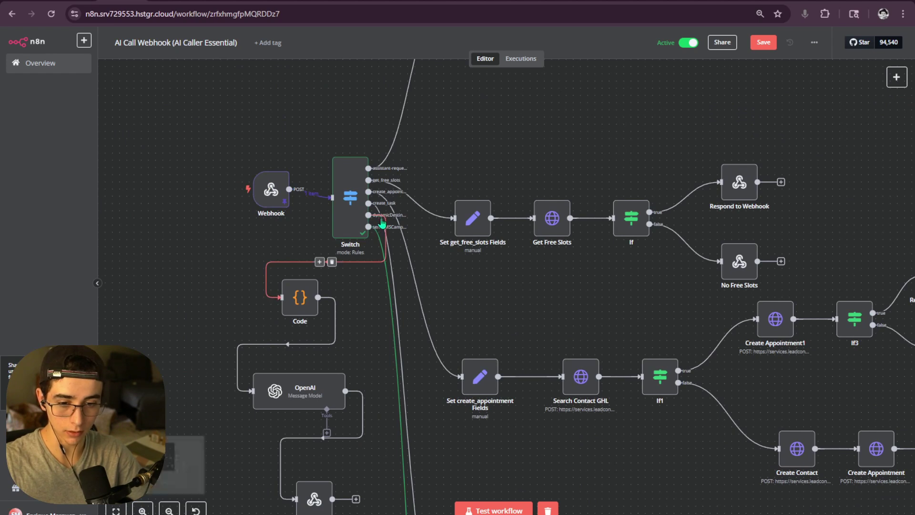
scroll(408, 156, "down", 6)
scroll(408, 156, "right", 2)
scroll(408, 156, "down", 1)
scroll(408, 156, "right", 1)
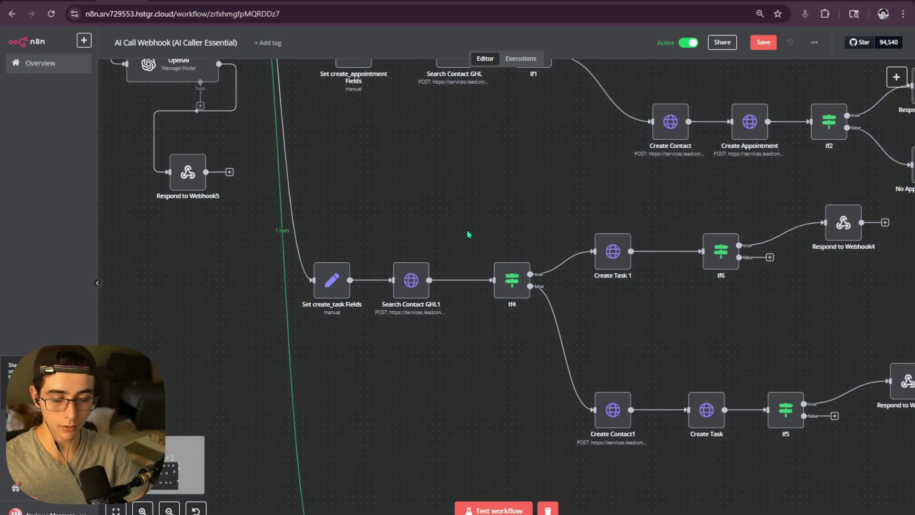
scroll(475, 239, "down", 1)
left_click(411, 280)
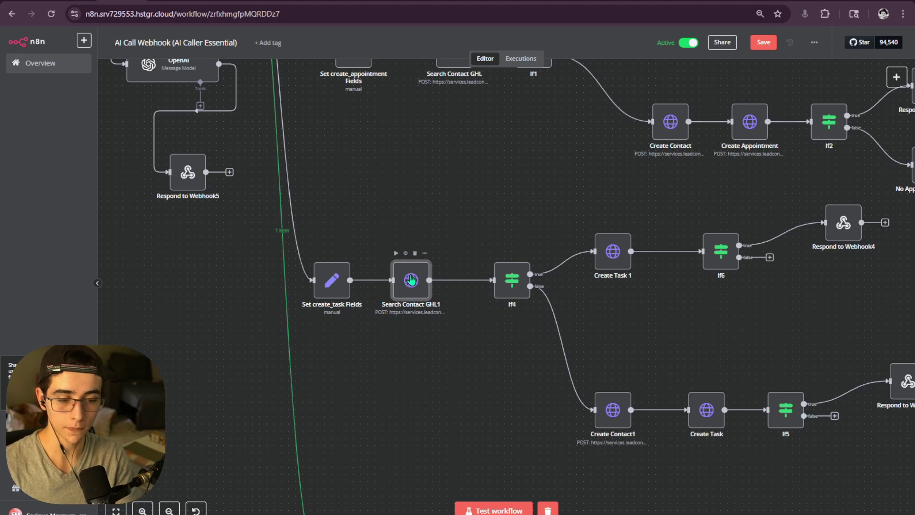
scroll(484, 266, "right", 2)
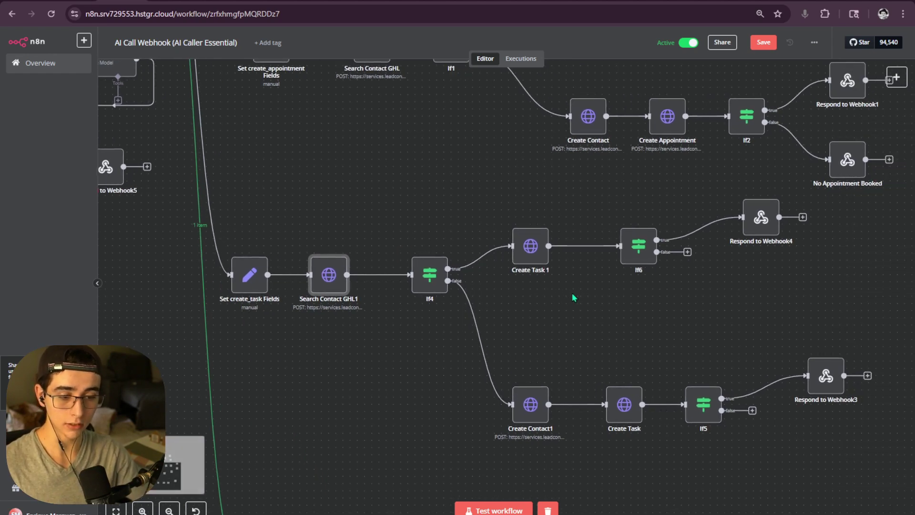
scroll(548, 267, "up", 3)
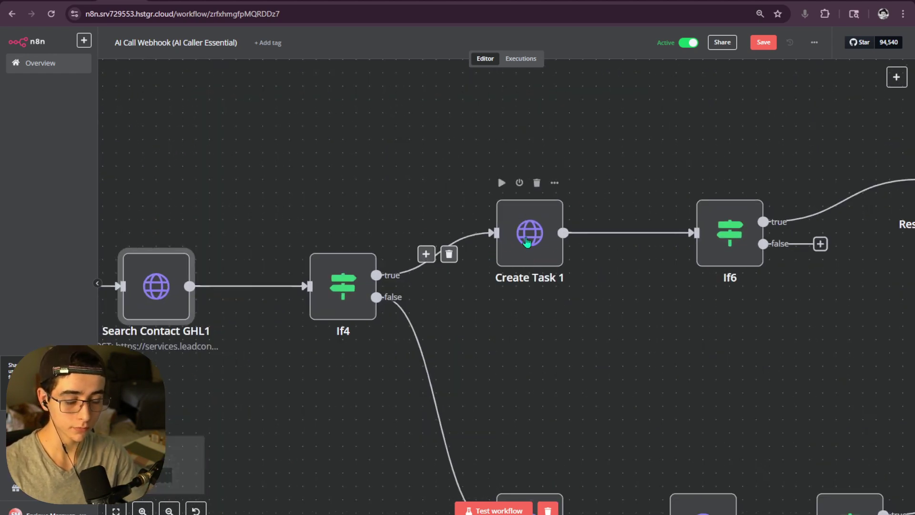
scroll(527, 233, "down", 2)
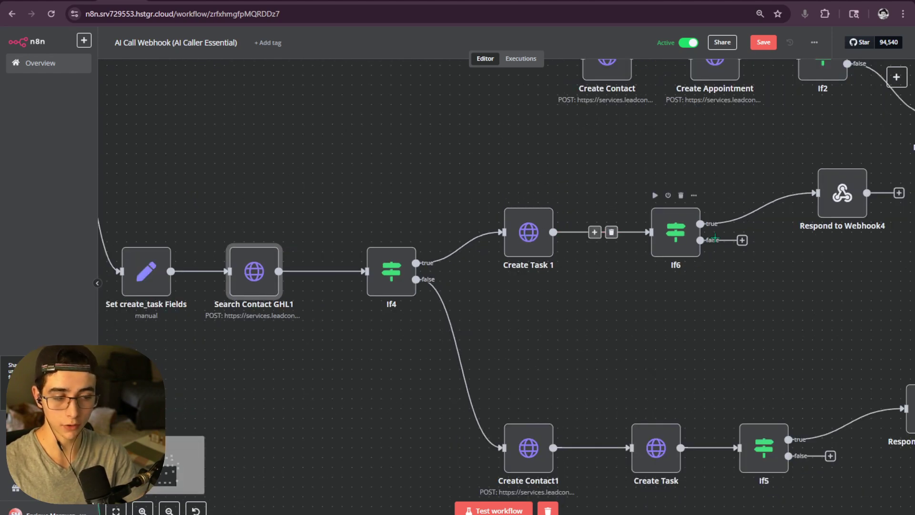
scroll(620, 238, "down", 2)
scroll(619, 238, "left", 2)
scroll(545, 321, "down", 3)
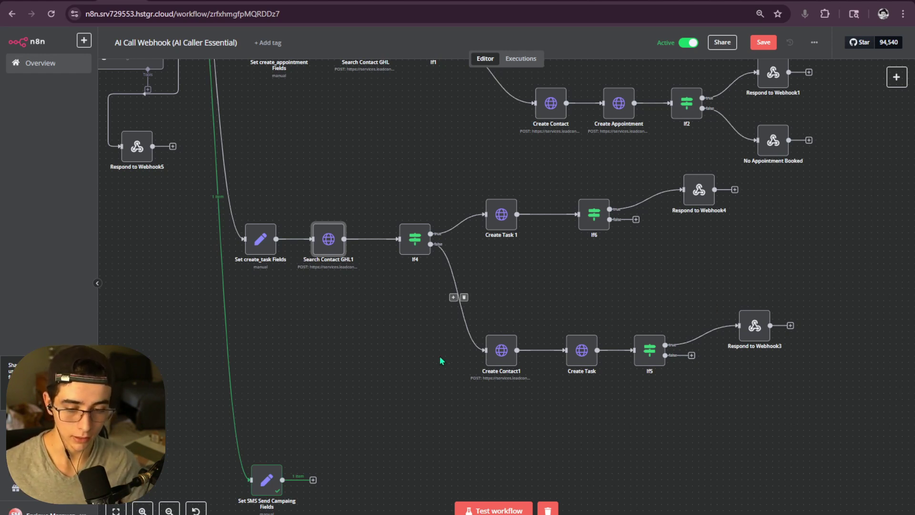
left_click_drag(439, 359, 551, 245)
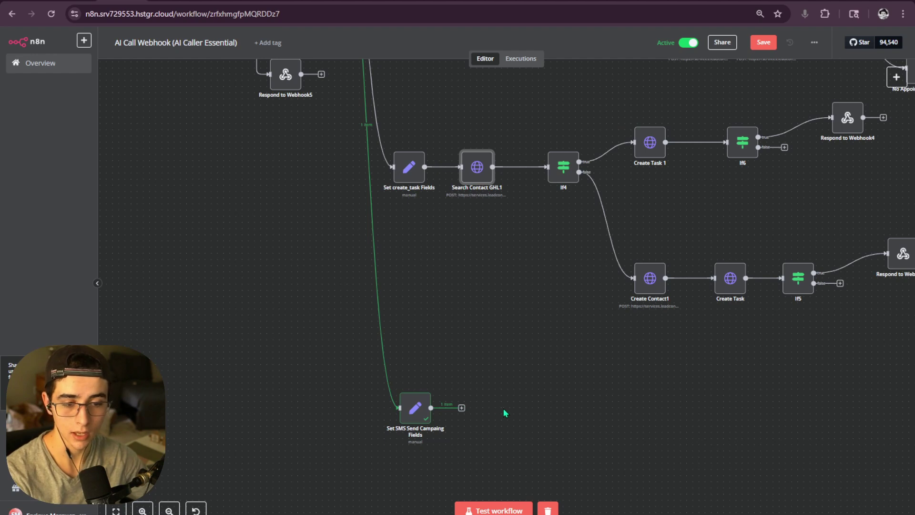
left_click_drag(499, 390, 494, 399)
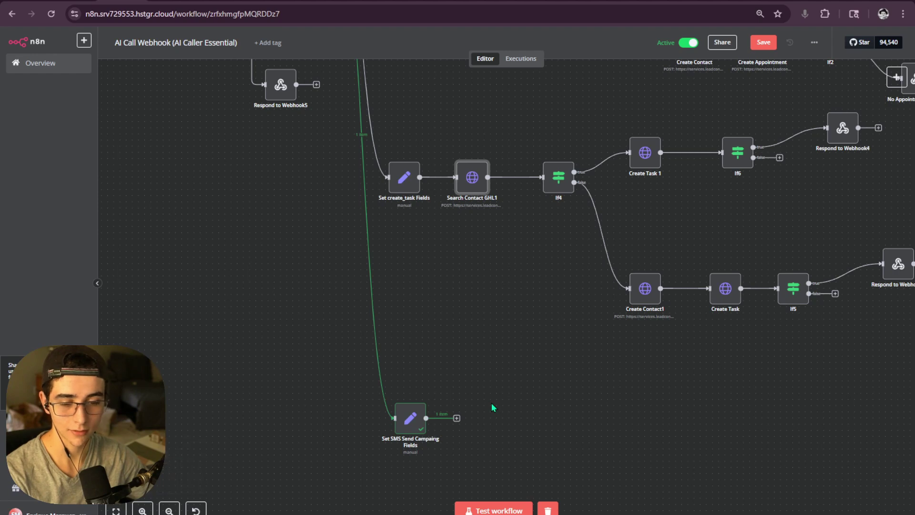
left_click_drag(411, 417, 401, 397)
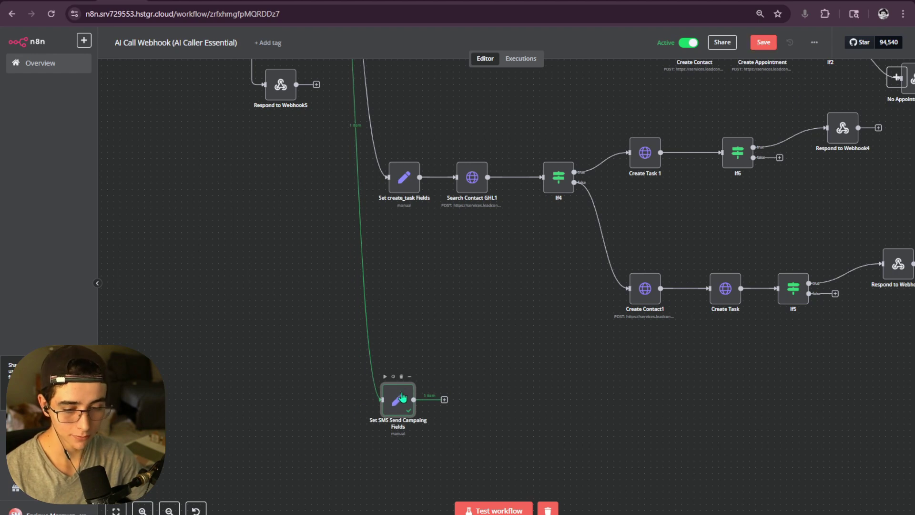
- Select and review the Search Contact GHL node's settings
scroll(466, 298, "up", 3)
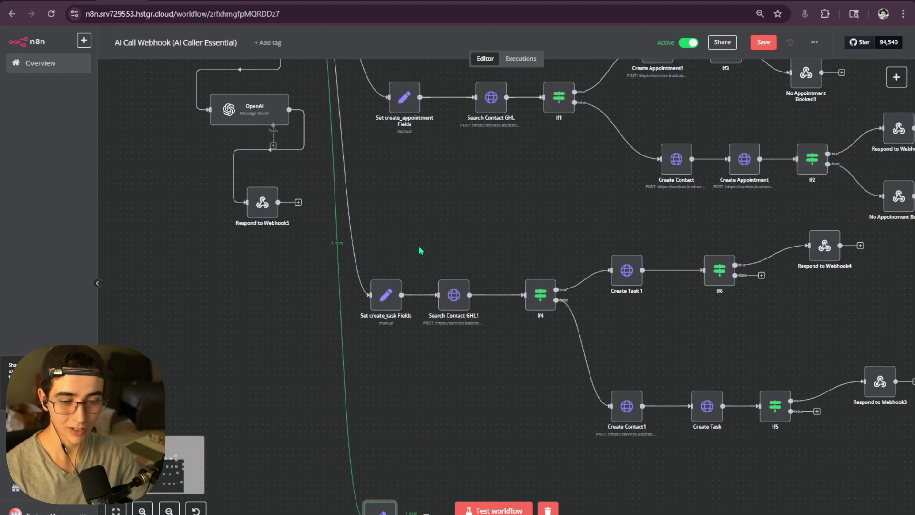
left_click_drag(420, 250, 482, 351)
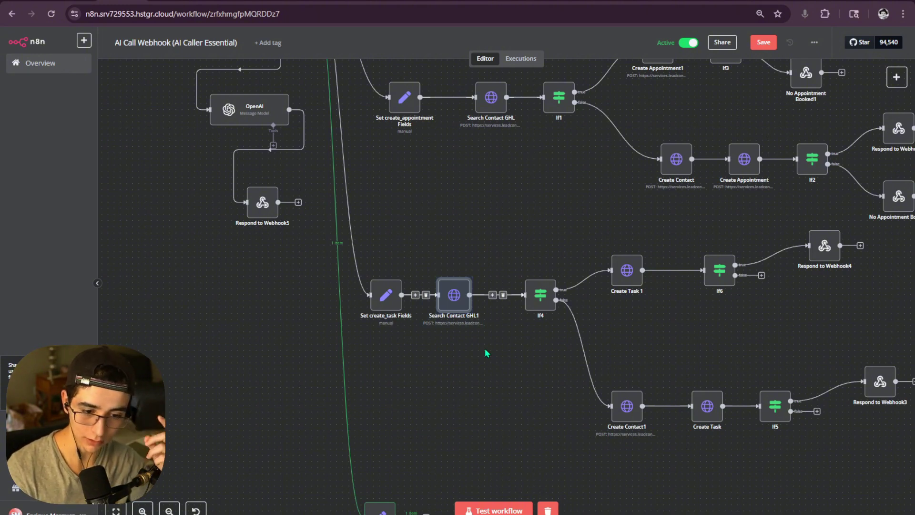
left_click(455, 260)
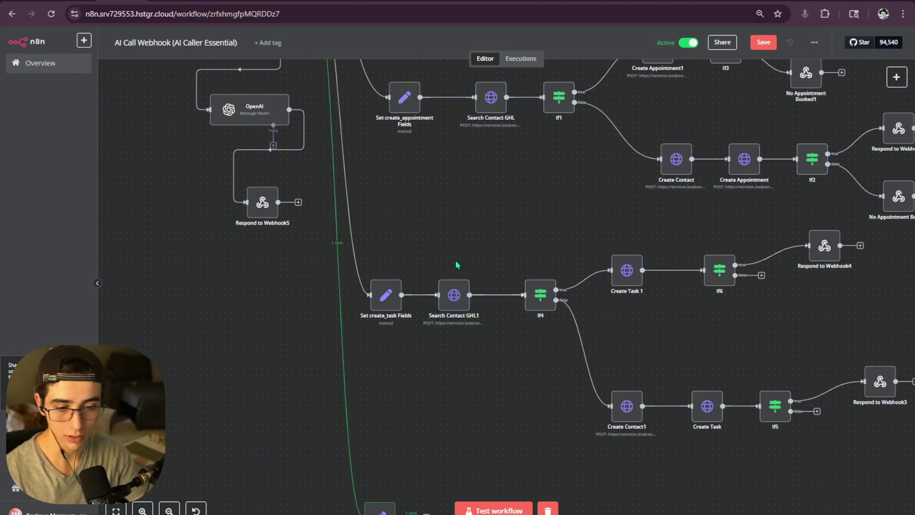
scroll(456, 262, "up", 4)
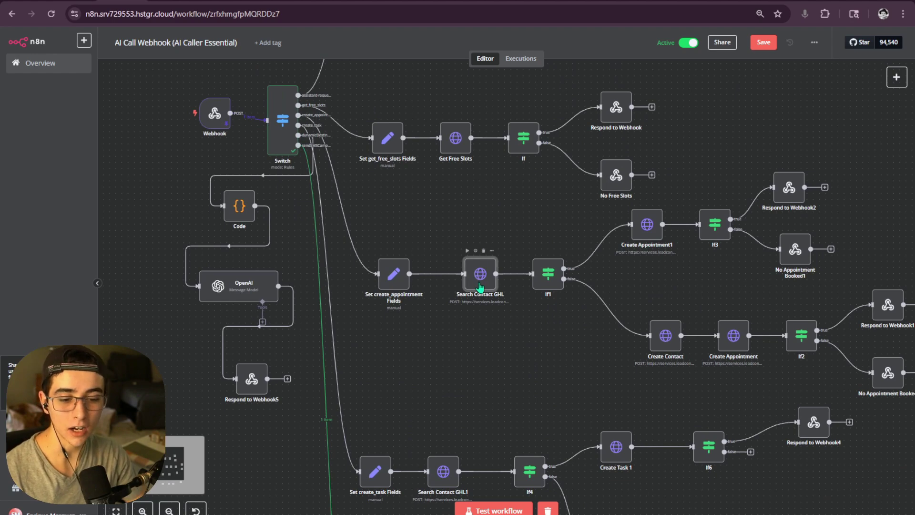
double_click(480, 286)
scroll(407, 296, "down", 5)
left_click(607, 63)
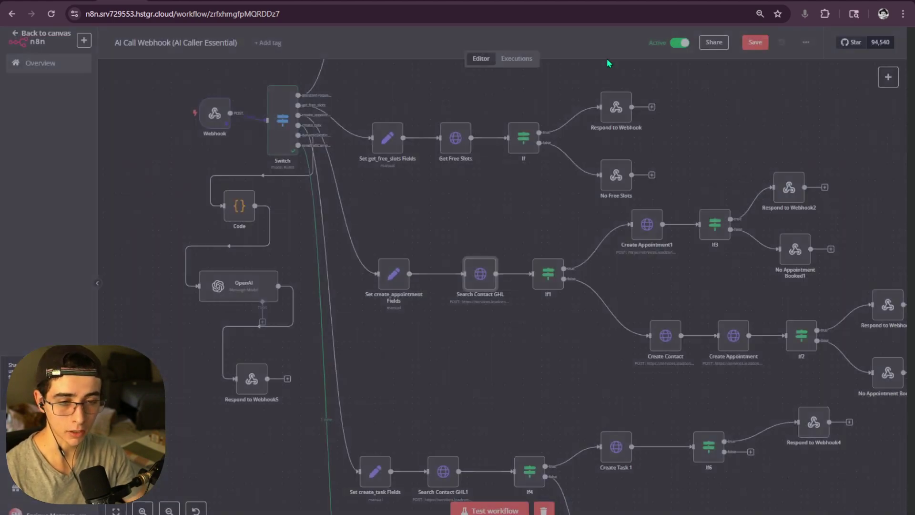
left_click_drag(446, 255, 491, 304)
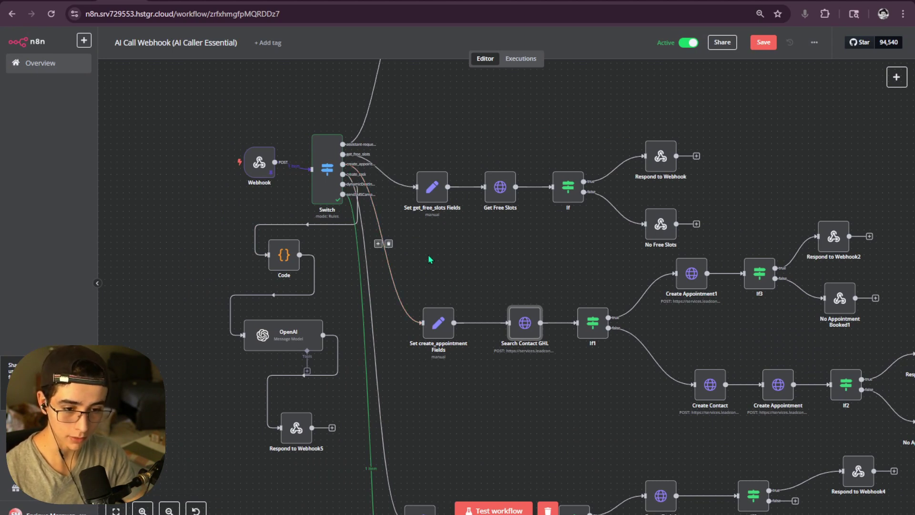
scroll(430, 260, "down", 5)
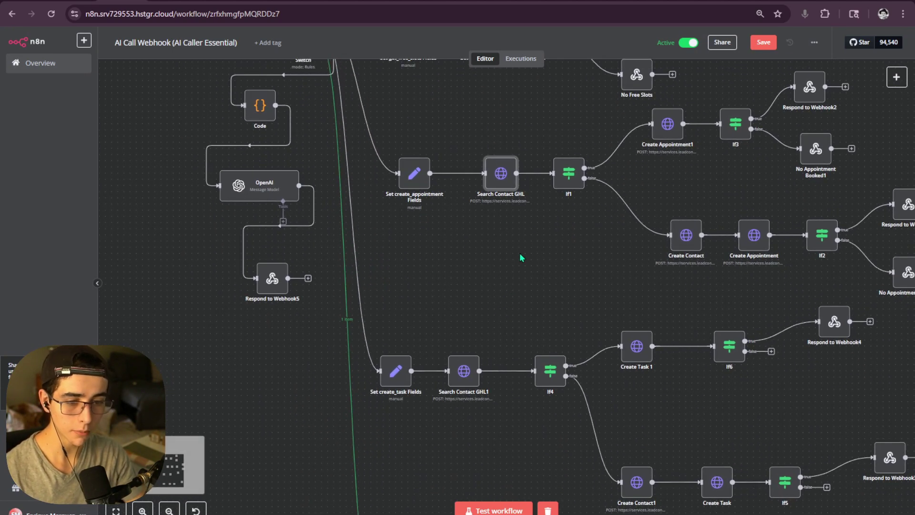
- Paste a copy of Search Contact GHL as Search Contact GHL2 after the SMS fields node
key("ctrl+c")
scroll(511, 280, "down", 4)
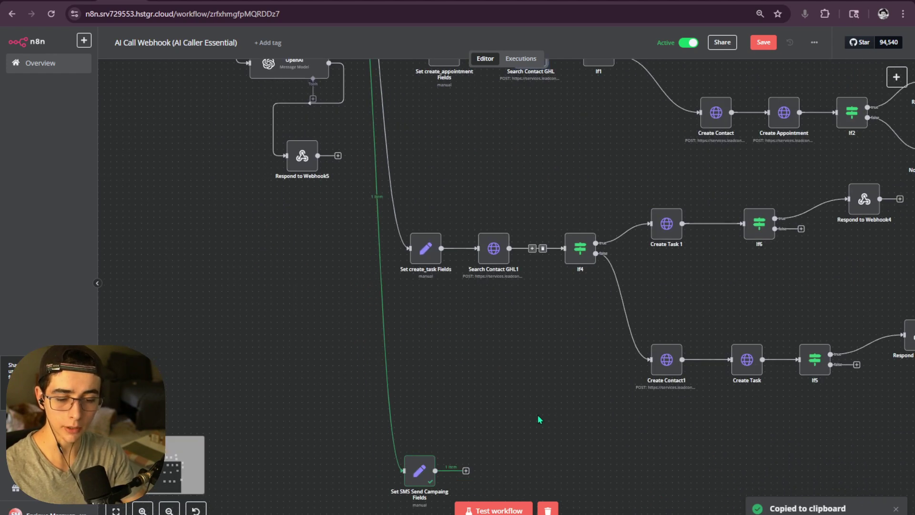
scroll(537, 414, "down", 3)
key("ctrl+v")
left_click_drag(486, 148, 471, 387)
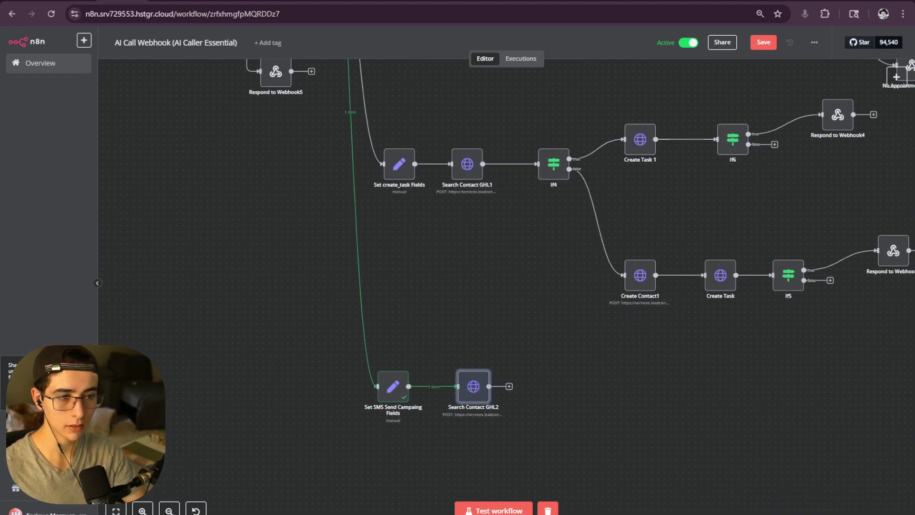
key("ctrl+t")
- Search Google for 'ghl api documentation' and open the HighLevel Integrations API overview
left_click(460, 170)
type("g")
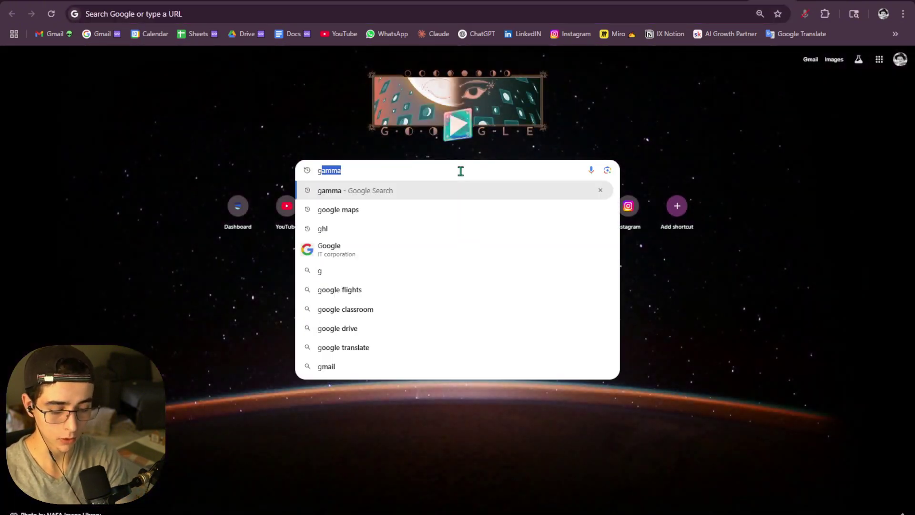
type("hl ap")
key("Down")
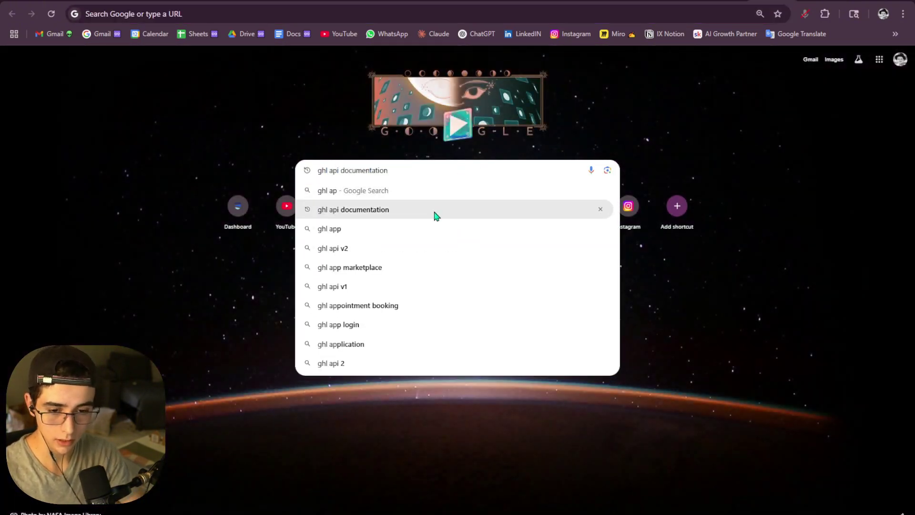
key("Return")
left_click(230, 151)
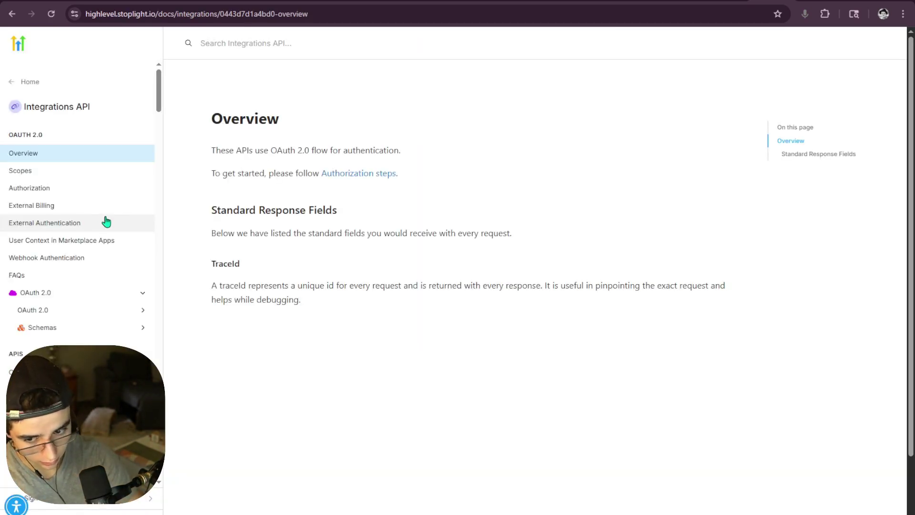
scroll(96, 228, "down", 10)
scroll(95, 227, "up", 10)
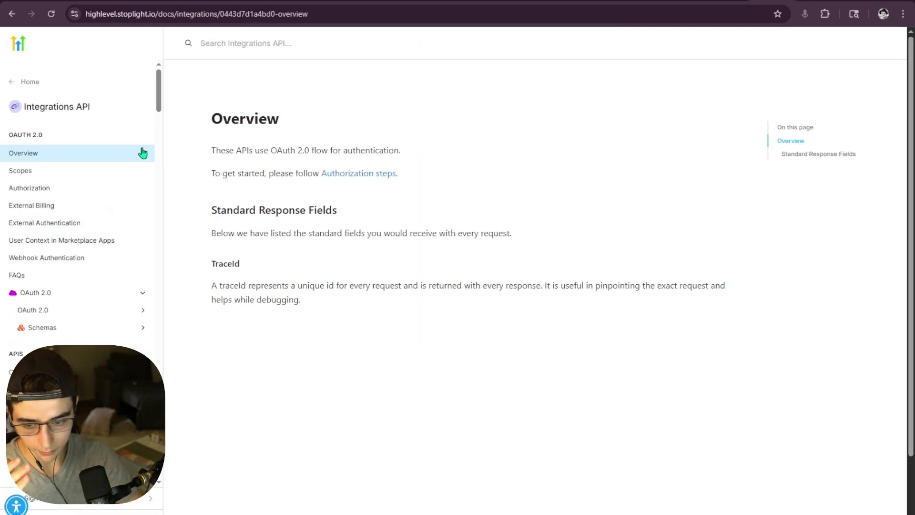
scroll(82, 208, "down", 6)
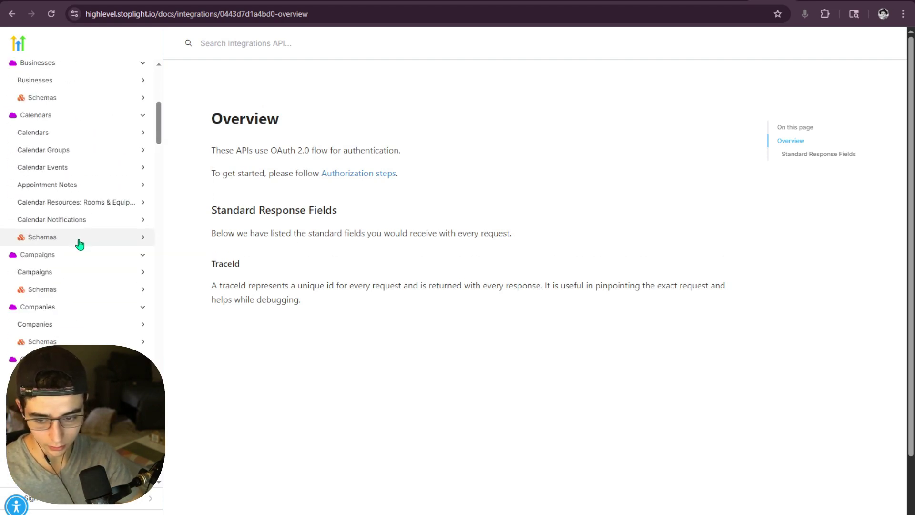
scroll(79, 244, "down", 4)
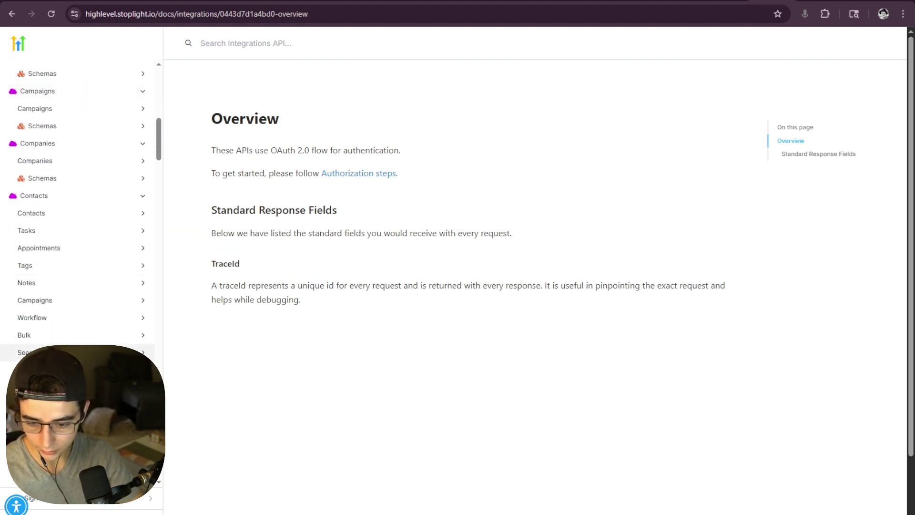
scroll(76, 285, "down", 1)
- Go to Contacts > Search > Search Contacts and read through its endpoint documentation
left_click(28, 300)
left_click(40, 322)
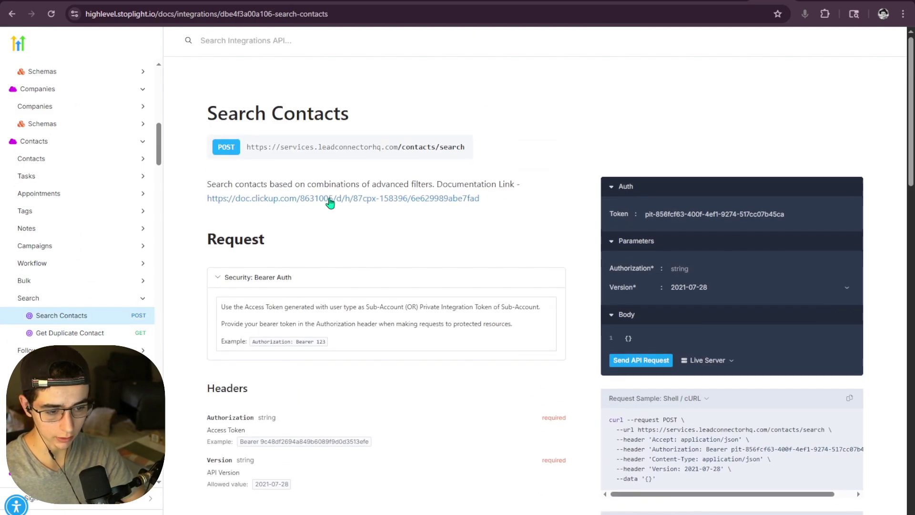
left_click_drag(202, 113, 568, 328)
scroll(568, 328, "down", 2)
left_click(562, 324)
scroll(563, 324, "down", 3)
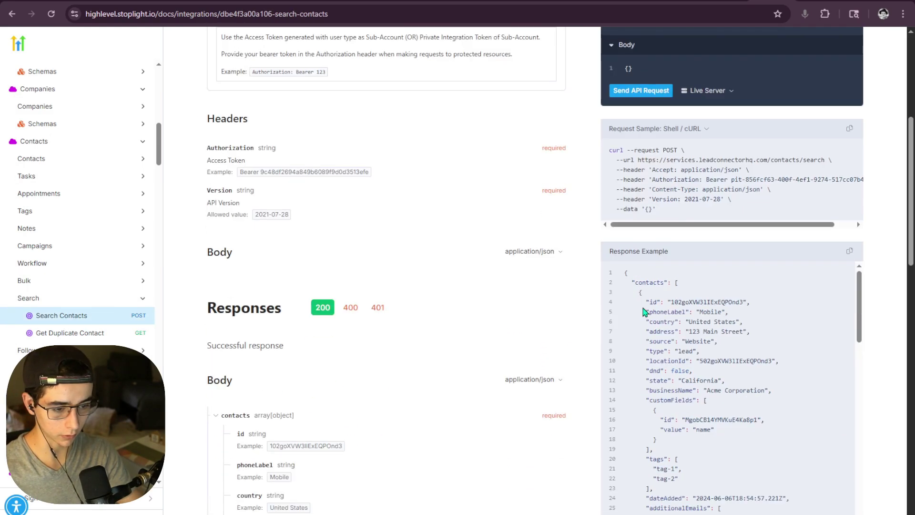
scroll(641, 311, "up", 2)
left_click_drag(717, 319, 591, 267)
scroll(545, 270, "up", 4)
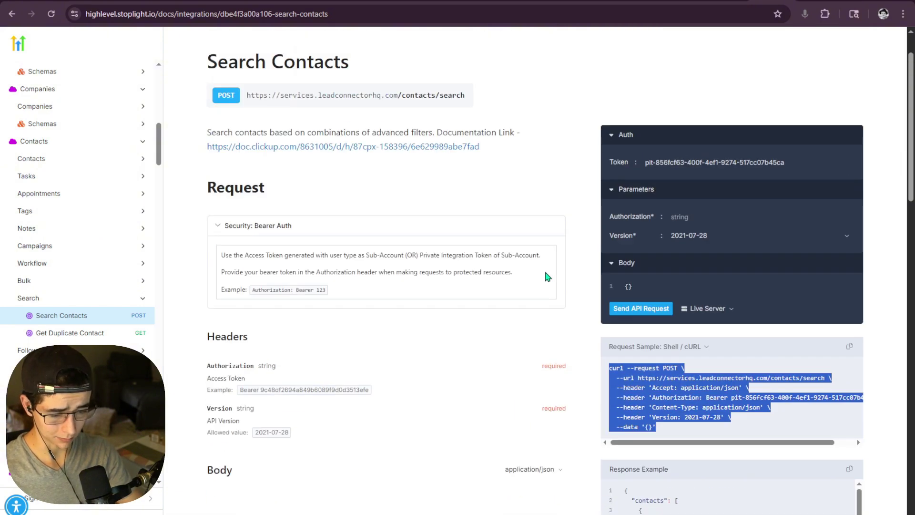
left_click(523, 243)
scroll(523, 244, "down", 9)
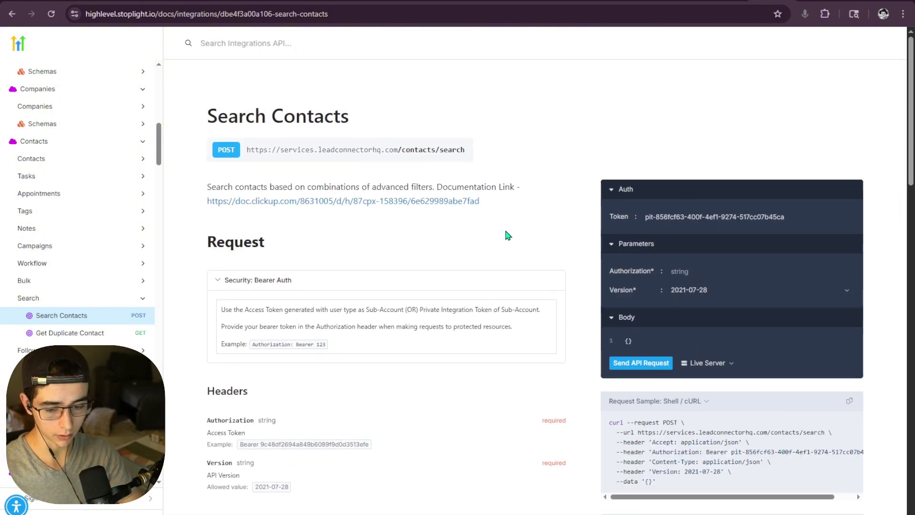
scroll(495, 256, "down", 9)
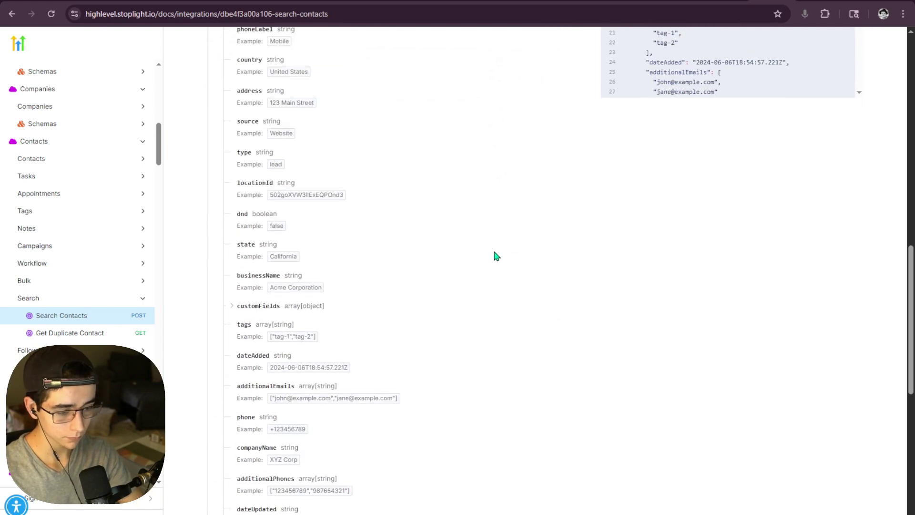
scroll(477, 240, "up", 17)
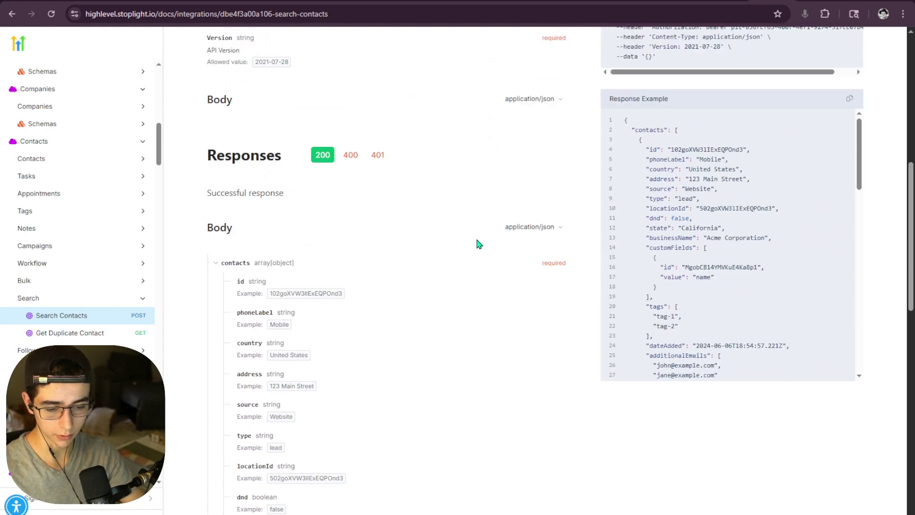
scroll(492, 247, "down", 3)
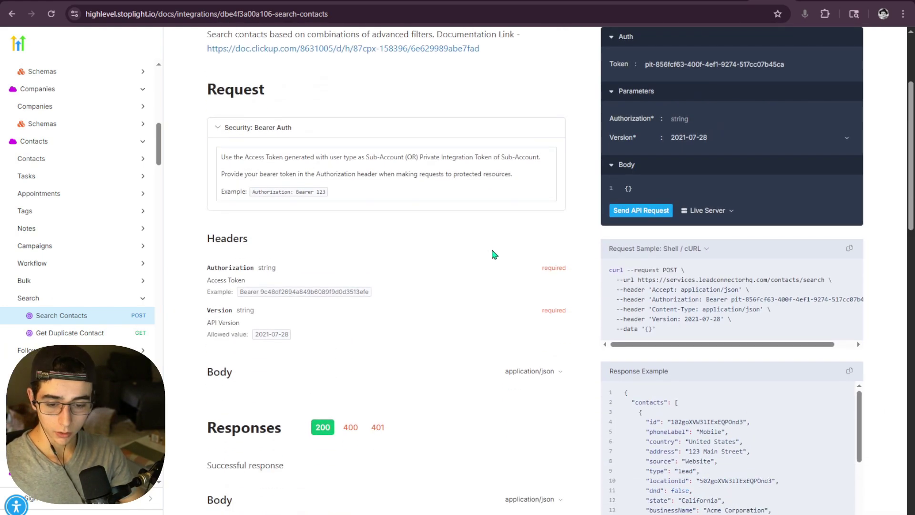
scroll(473, 253, "up", 5)
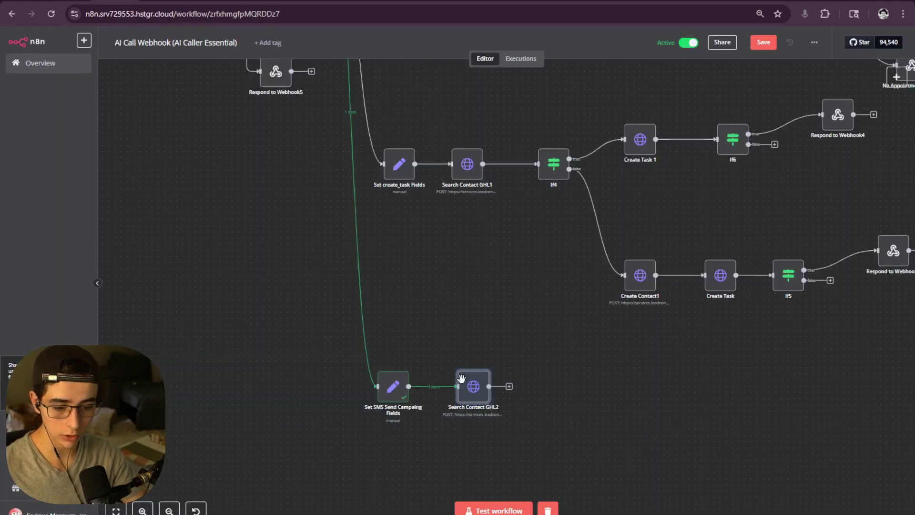
scroll(462, 328, "up", 5)
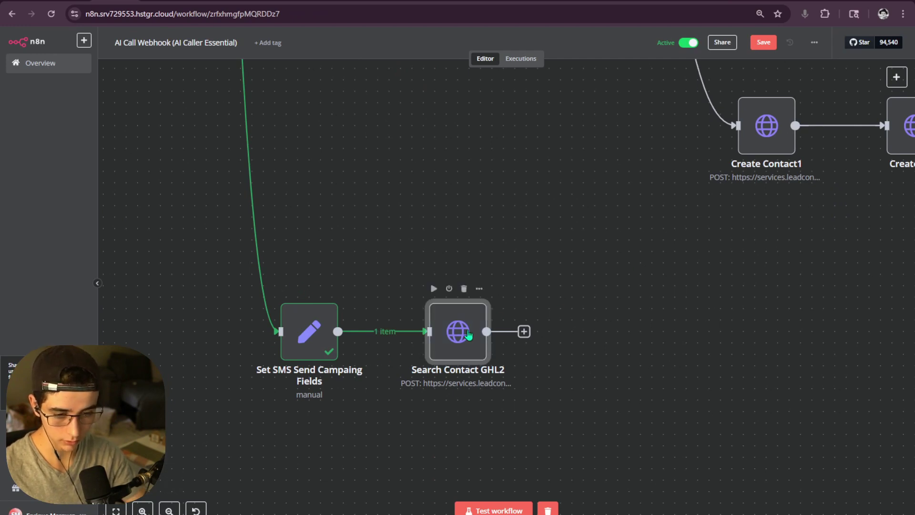
- Insert the Switch toolCalls[0] arguments.Email field into Search Contact GHL2's JSON body email value
double_click(480, 330)
scroll(484, 331, "down", 1)
left_click(541, 401)
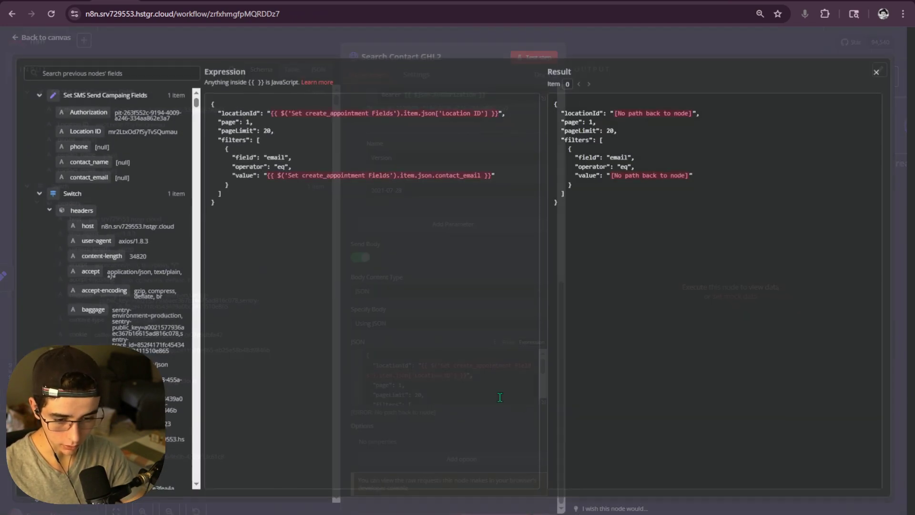
left_click_drag(269, 178, 352, 183)
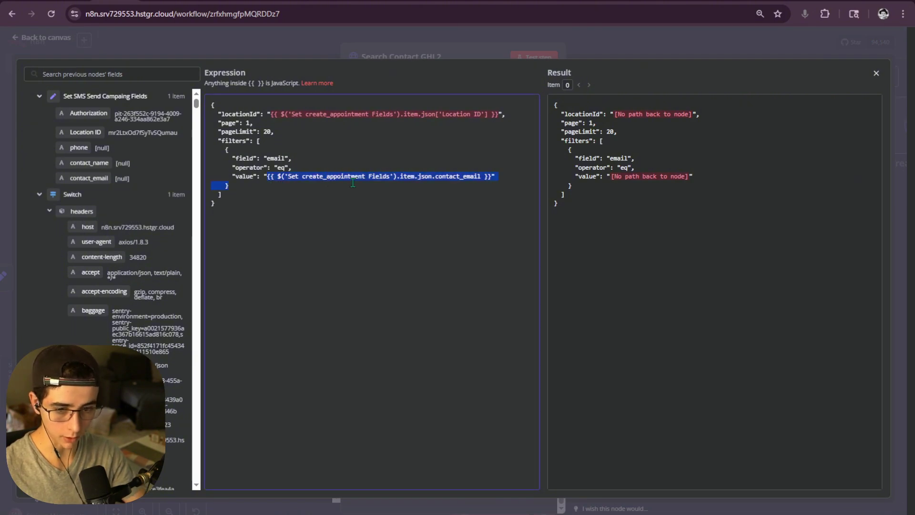
left_click(504, 182)
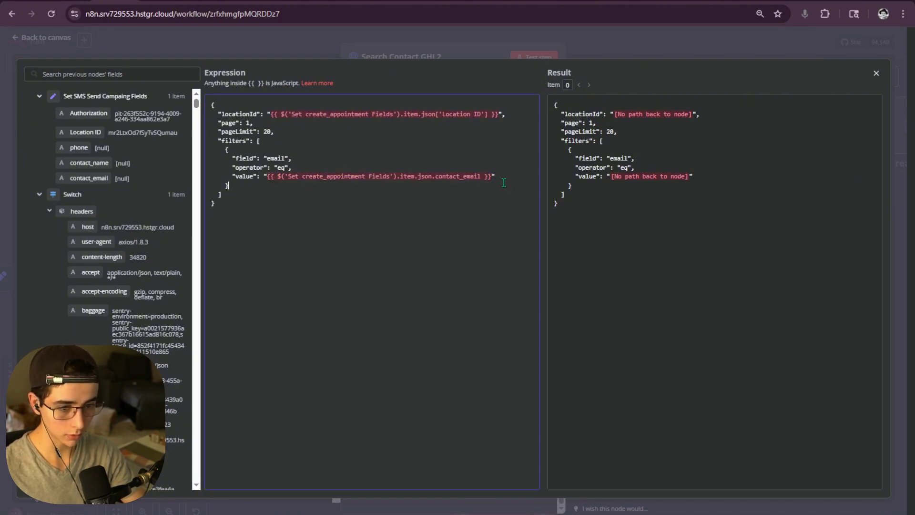
scroll(126, 224, "down", 10)
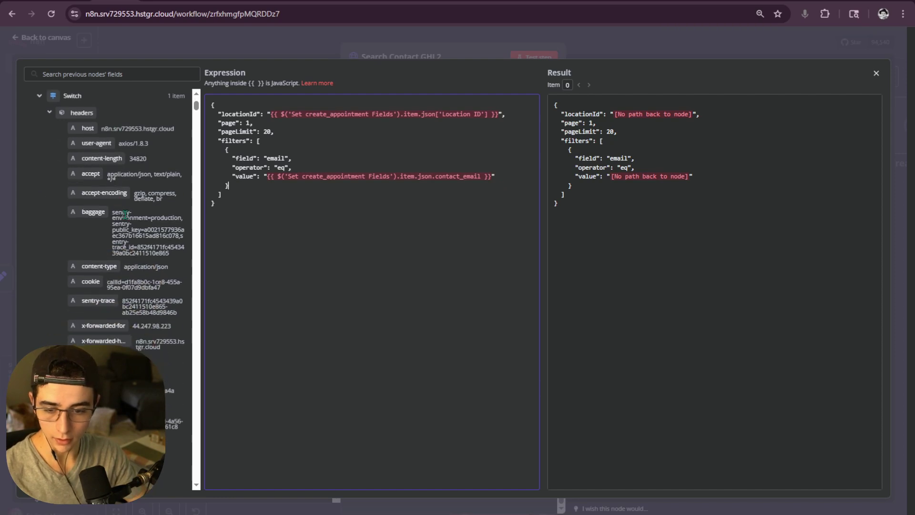
scroll(126, 224, "up", 3)
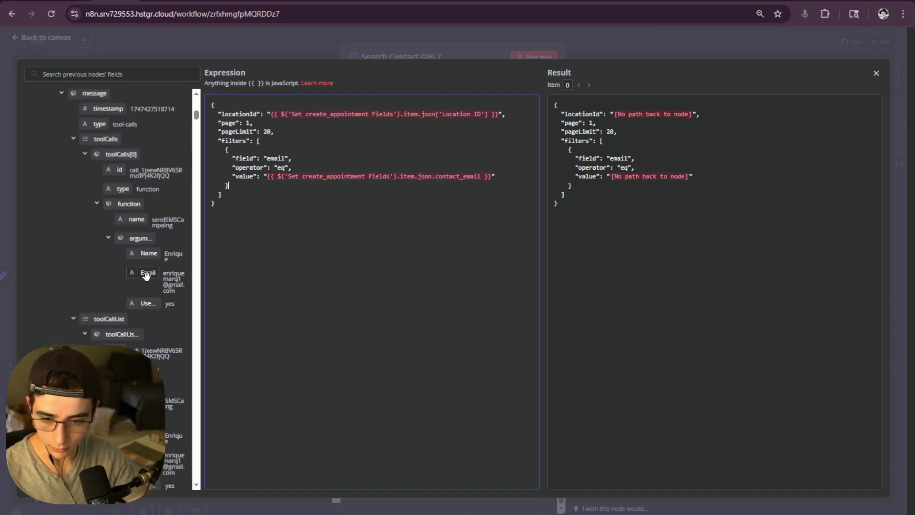
left_click_drag(145, 274, 494, 177)
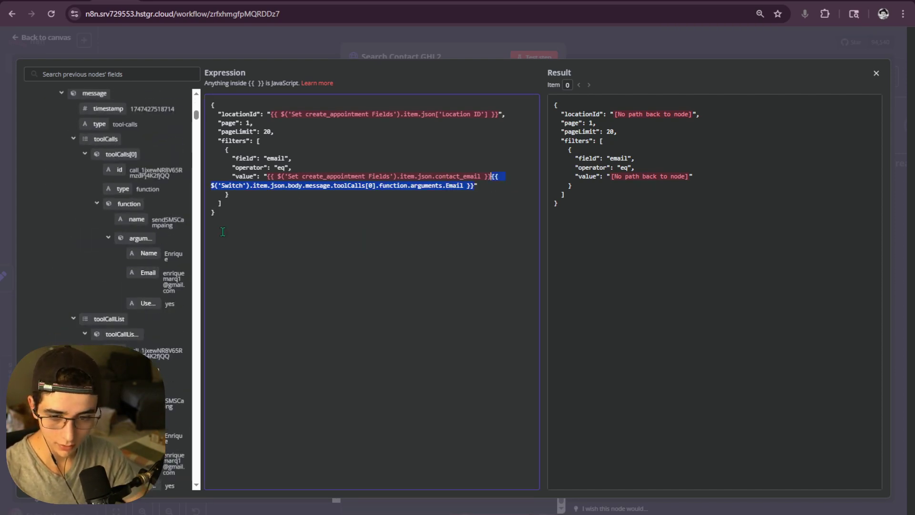
left_click_drag(194, 250, 267, 270)
left_click(265, 267)
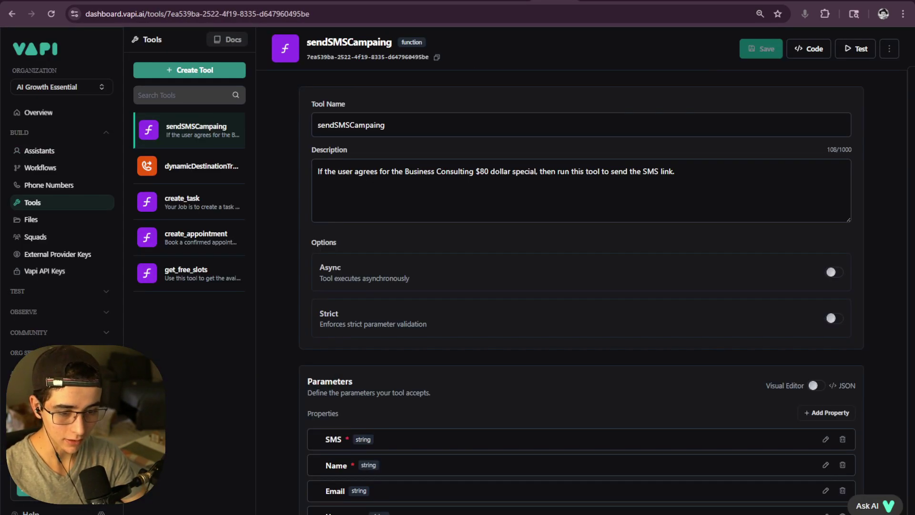
- Edit the sendSMSCampaing Email parameter, confirm its 'Email provided from the Caller' description, and apply
scroll(422, 282, "down", 5)
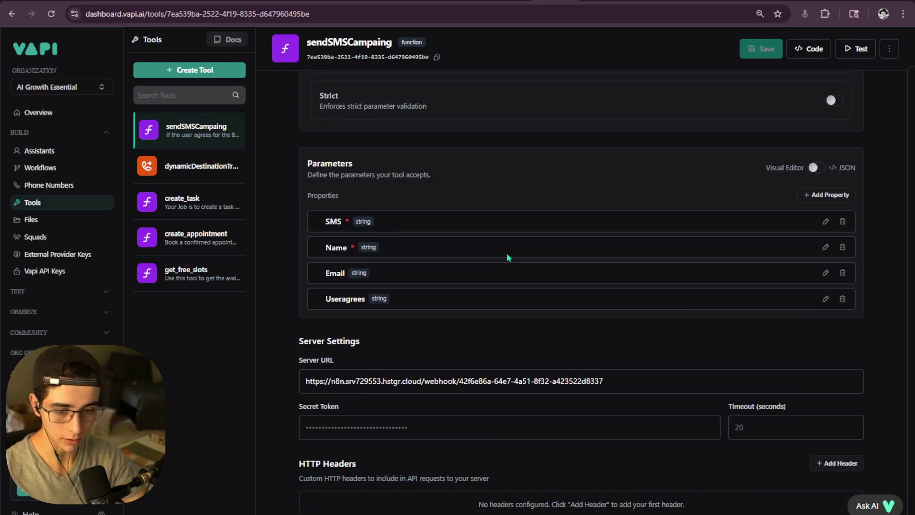
double_click(327, 276)
left_click(353, 273)
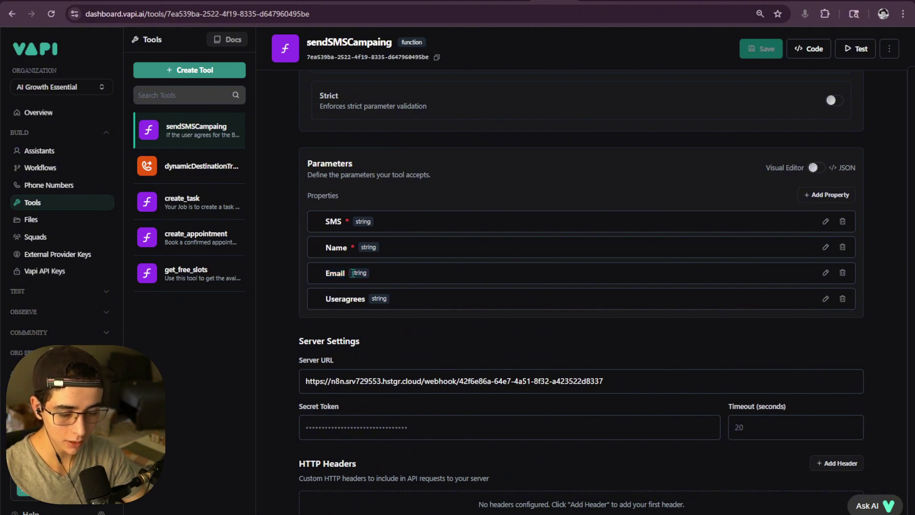
double_click(327, 272)
left_click(497, 272)
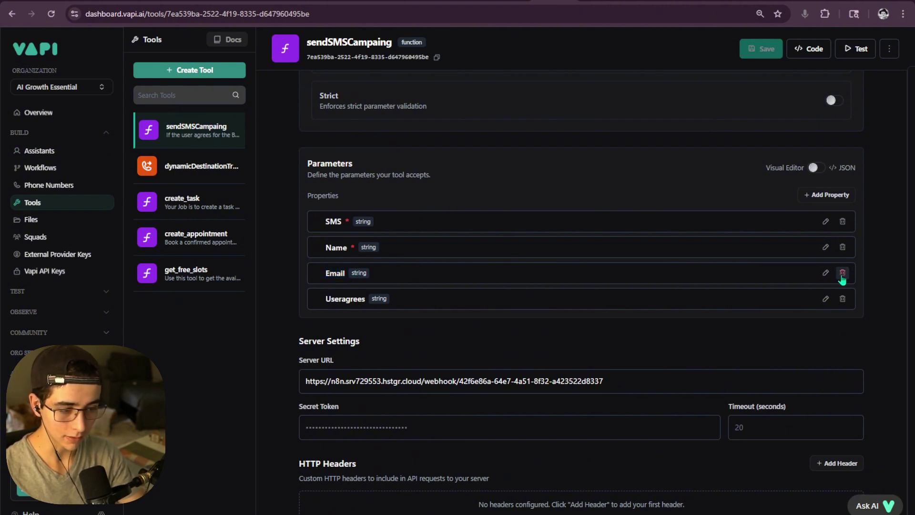
left_click(825, 272)
left_click_drag(442, 330, 331, 329)
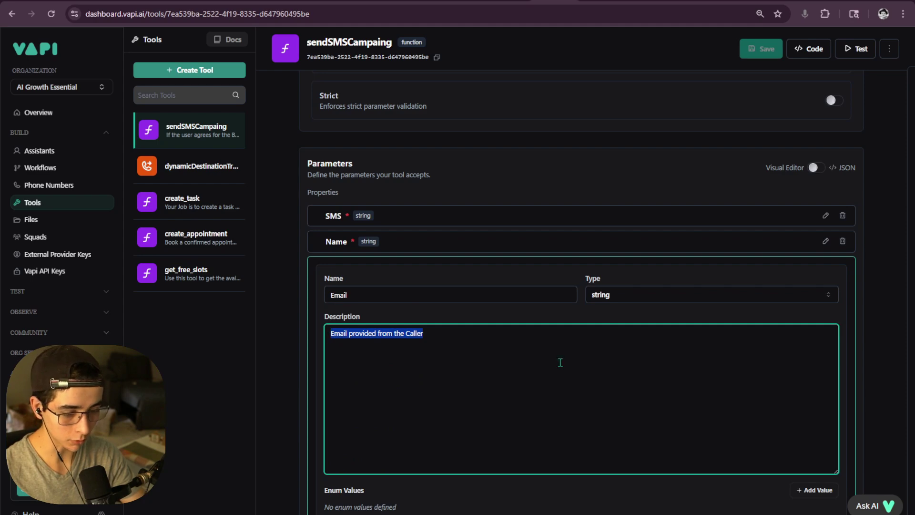
scroll(560, 363, "down", 3)
left_click(821, 363)
scroll(550, 307, "up", 7)
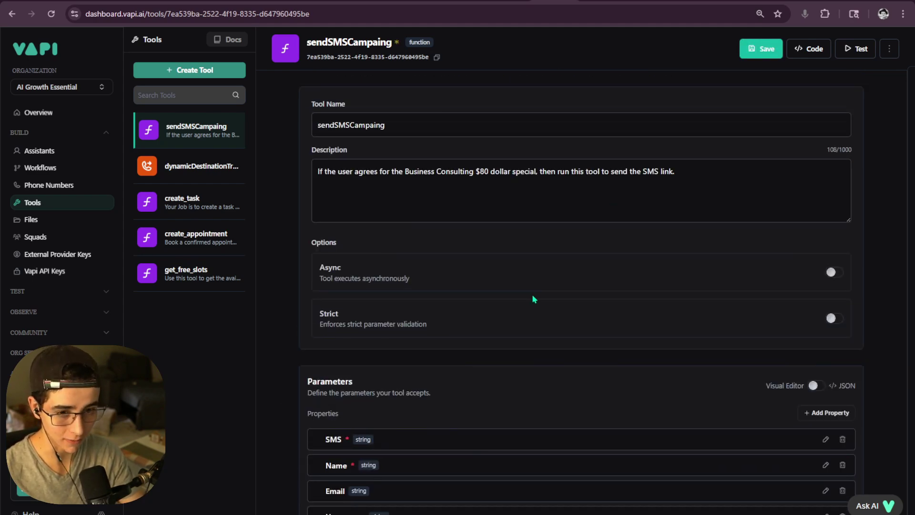
- Back in n8n, delete the Set create_appointment Fields contact_email expression from the email filter value
key("ctrl+Tab")
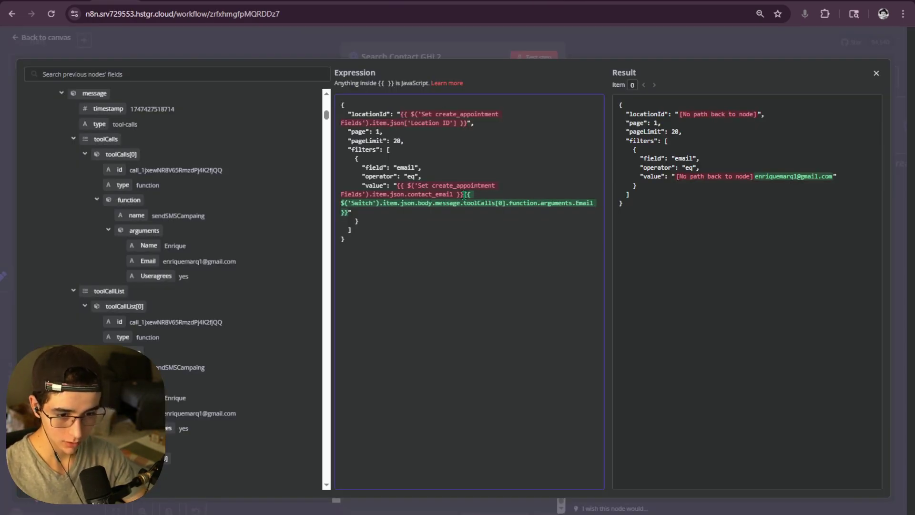
left_click_drag(464, 194, 395, 185)
key("BackSpace")
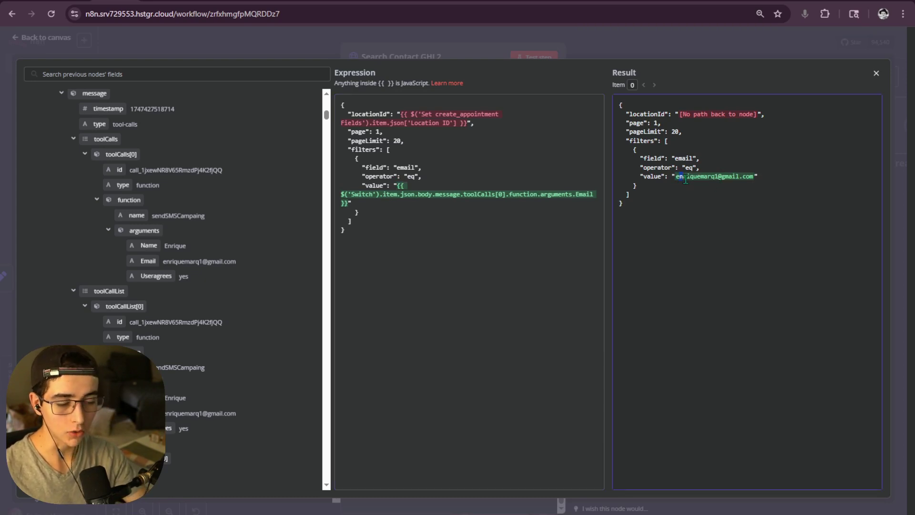
left_click_drag(757, 177, 681, 181)
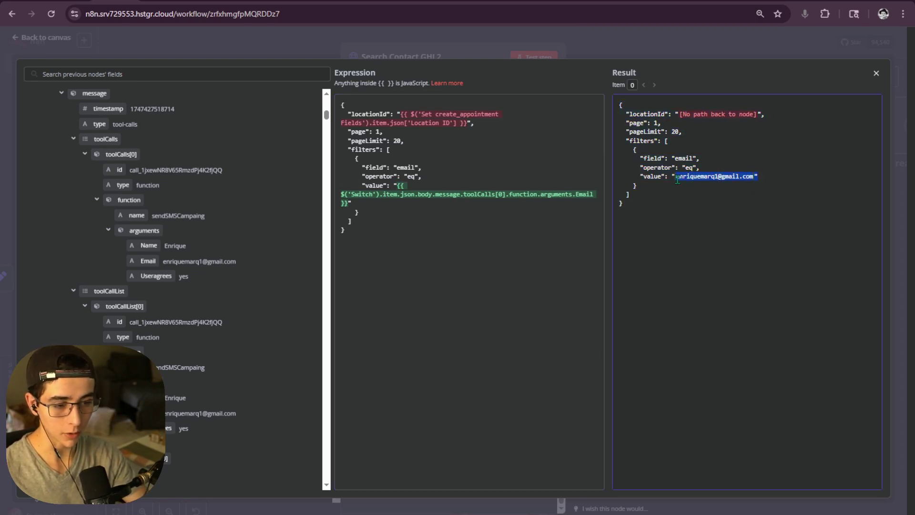
left_click(746, 184)
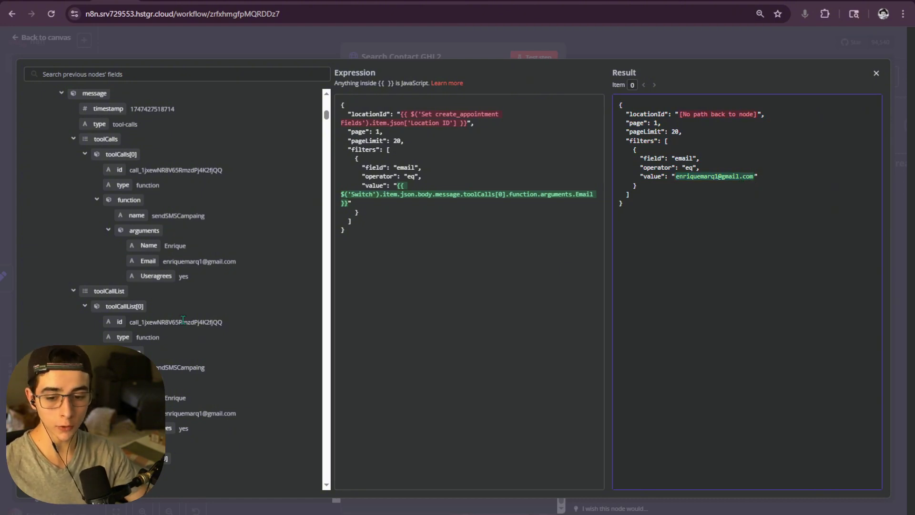
scroll(183, 318, "up", 4)
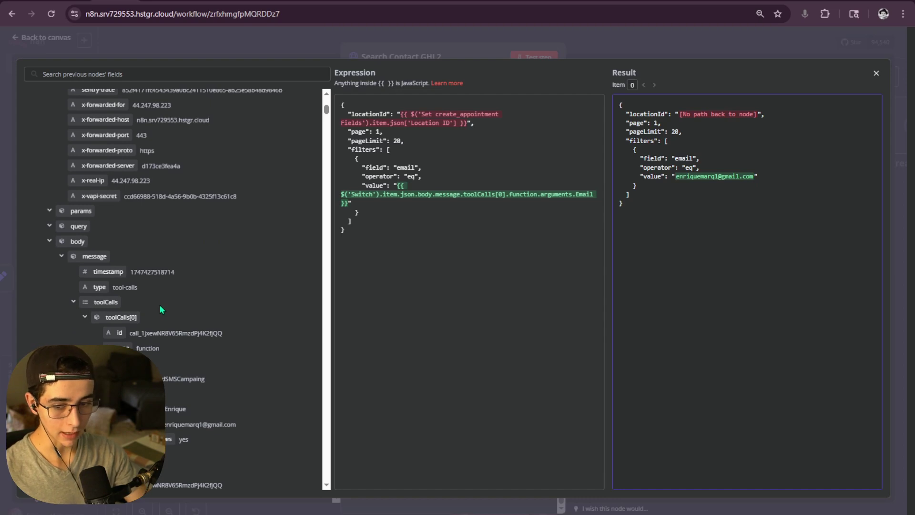
scroll(159, 309, "up", 1)
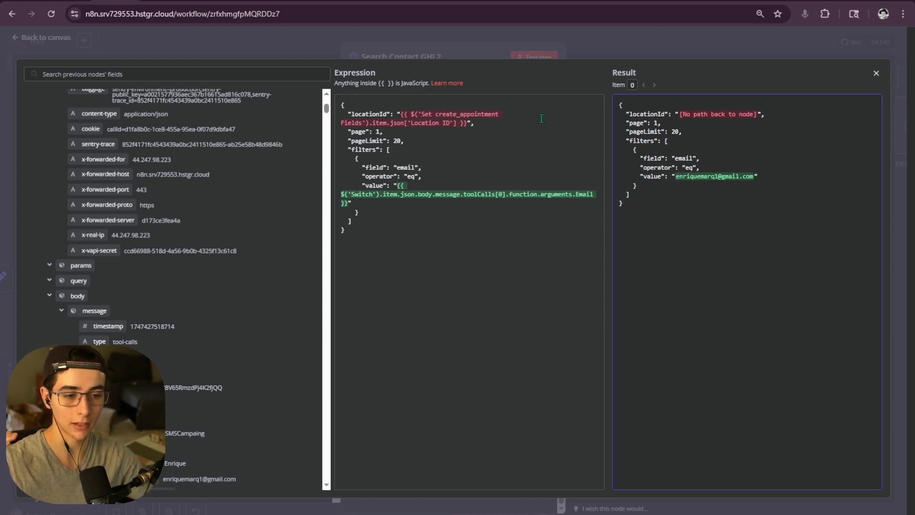
- Close the expression and node editors, then pan the canvas to show the Switch node's branches
left_click(616, 50)
left_click(620, 48)
left_click_drag(454, 235, 453, 323)
scroll(453, 323, "down", 10)
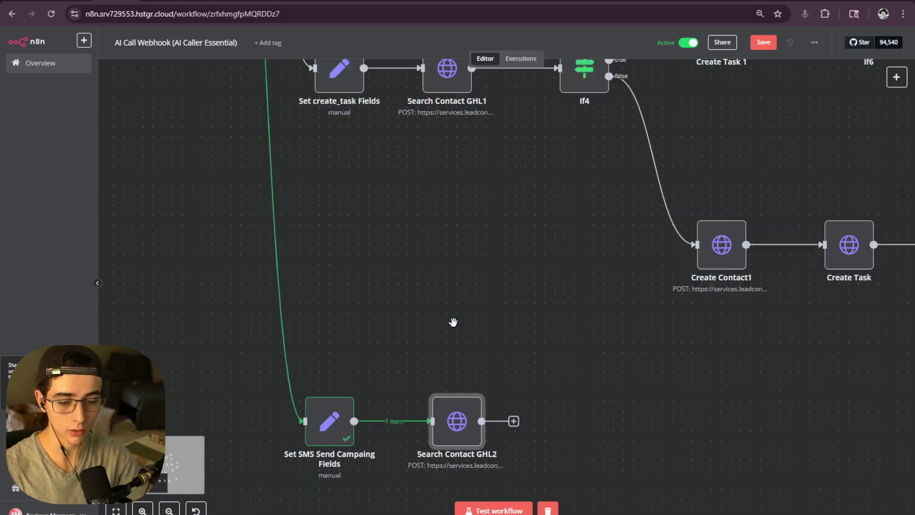
left_click_drag(445, 272, 439, 388)
scroll(441, 273, "up", 6)
left_click_drag(367, 217, 396, 288)
scroll(397, 288, "up", 3)
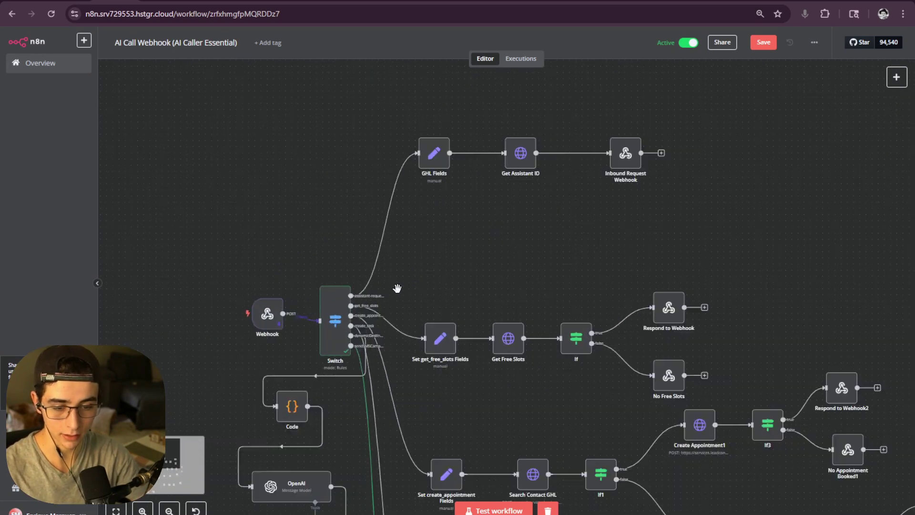
scroll(337, 305, "up", 2)
left_click_drag(466, 186, 380, 353)
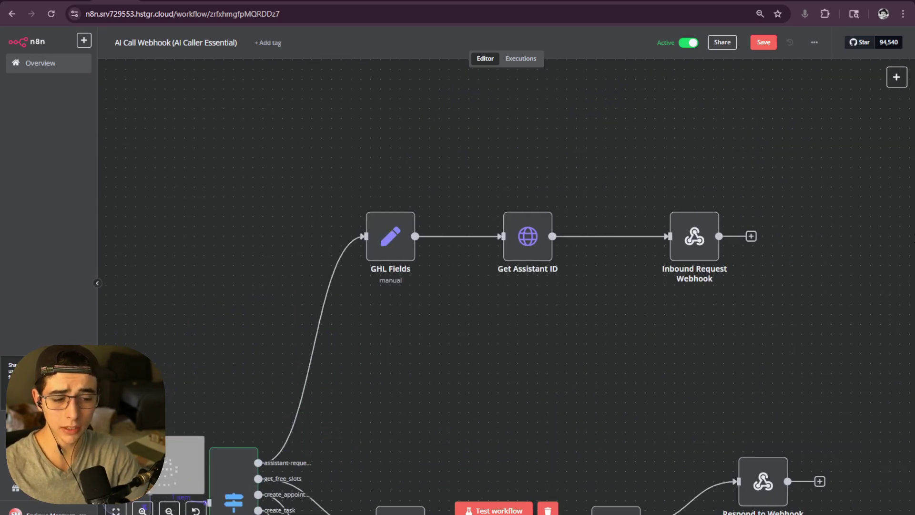
scroll(682, 266, "down", 5)
left_click_drag(720, 295, 612, 281)
scroll(613, 244, "up", 3)
scroll(605, 238, "down", 3)
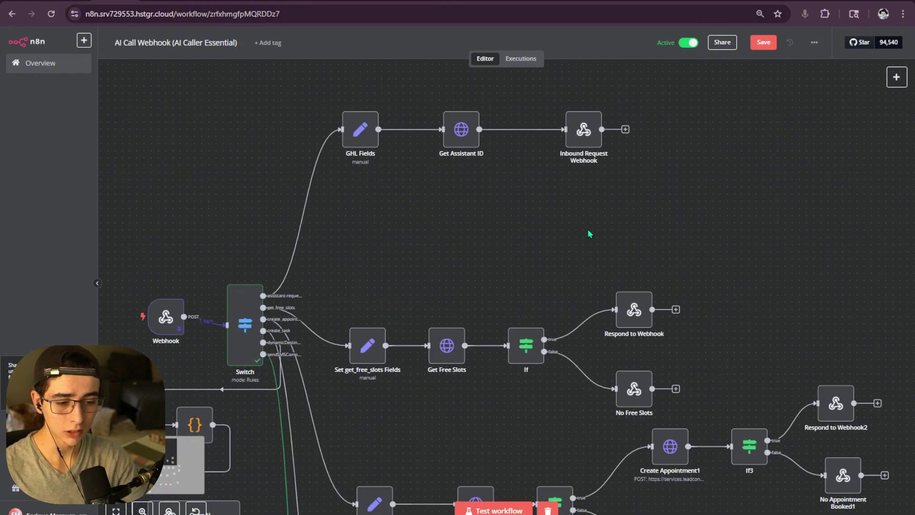
scroll(598, 190, "down", 2)
scroll(598, 189, "left", 2)
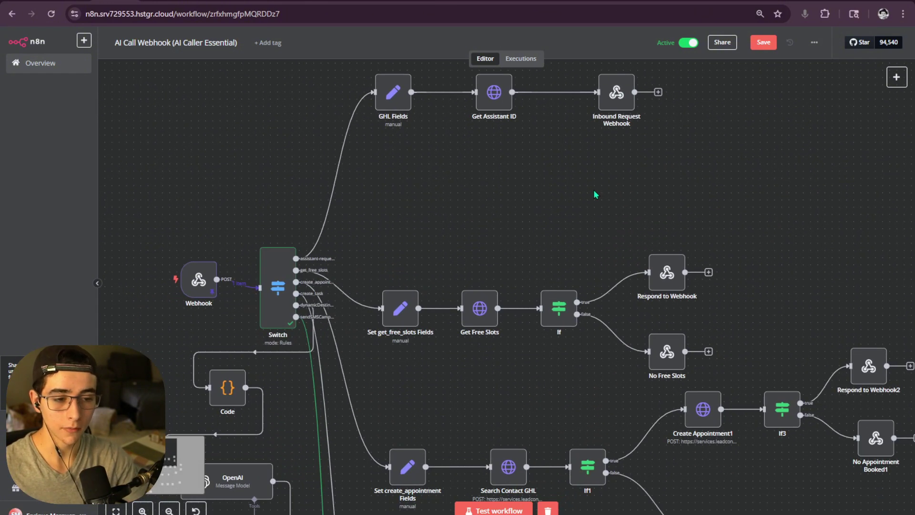
scroll(579, 212, "down", 10)
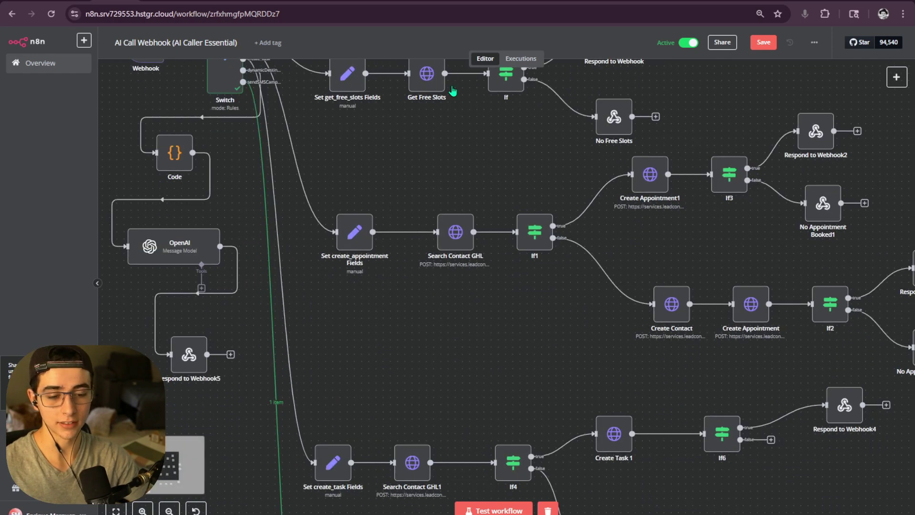
double_click(432, 405)
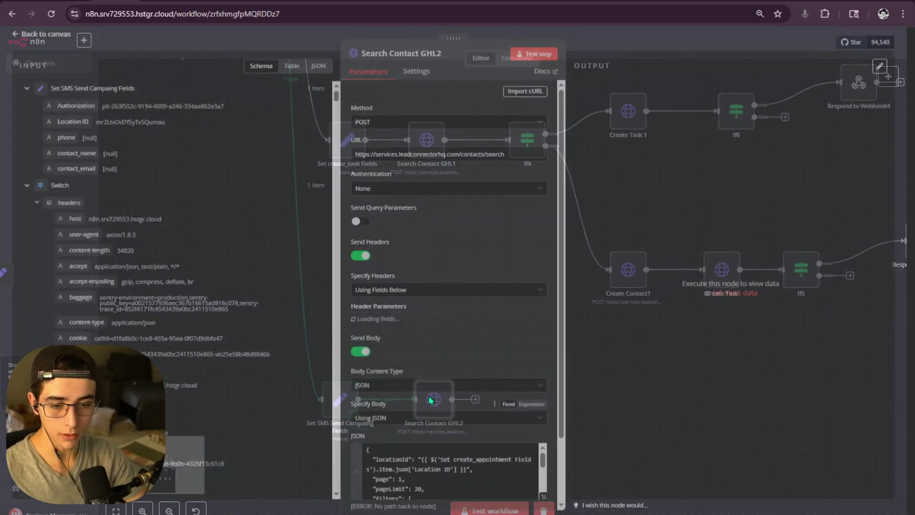
scroll(231, 317, "down", 5)
scroll(230, 316, "down", 5)
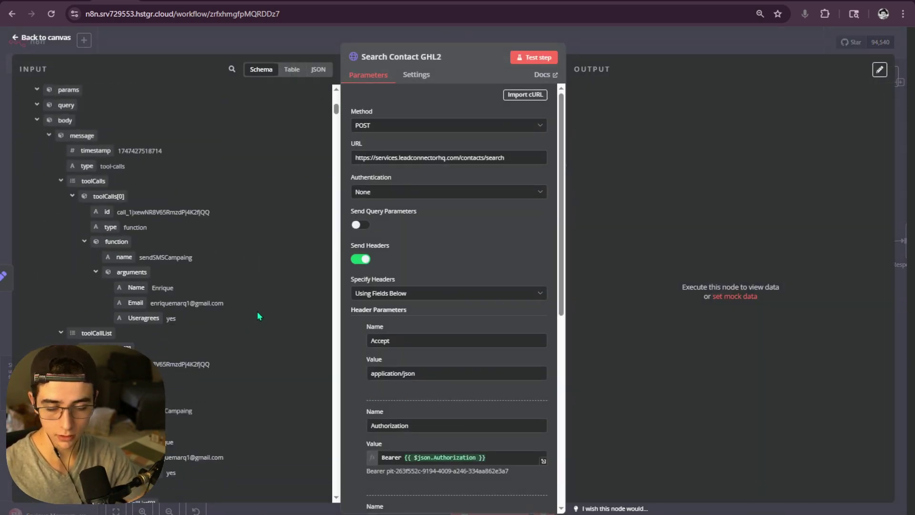
scroll(496, 396, "down", 8)
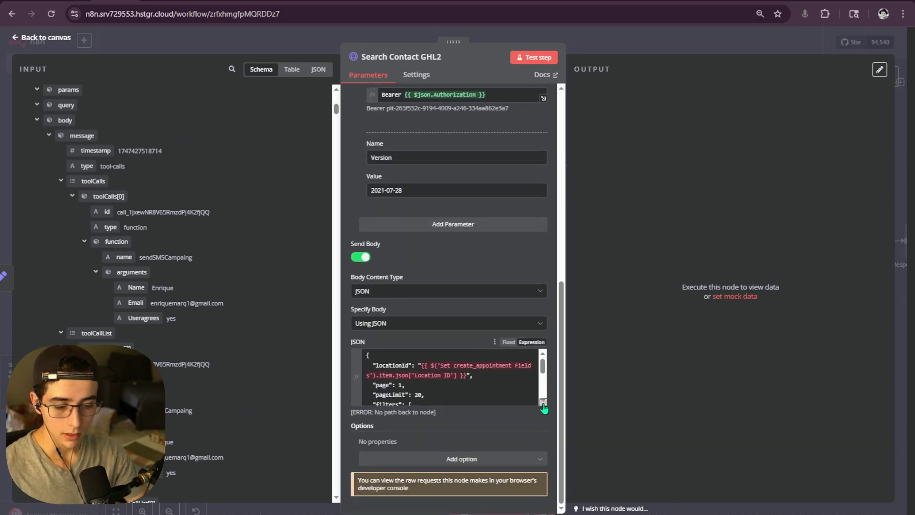
left_click(543, 401)
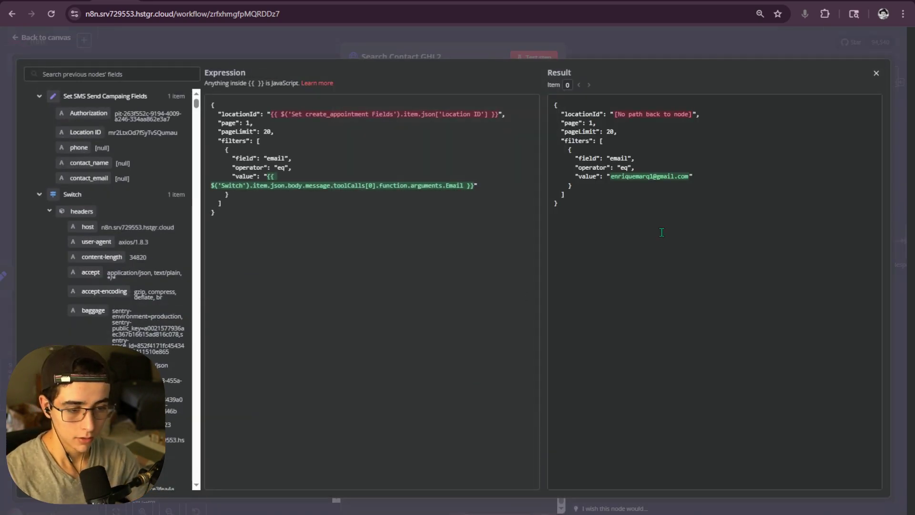
left_click_drag(612, 175, 690, 176)
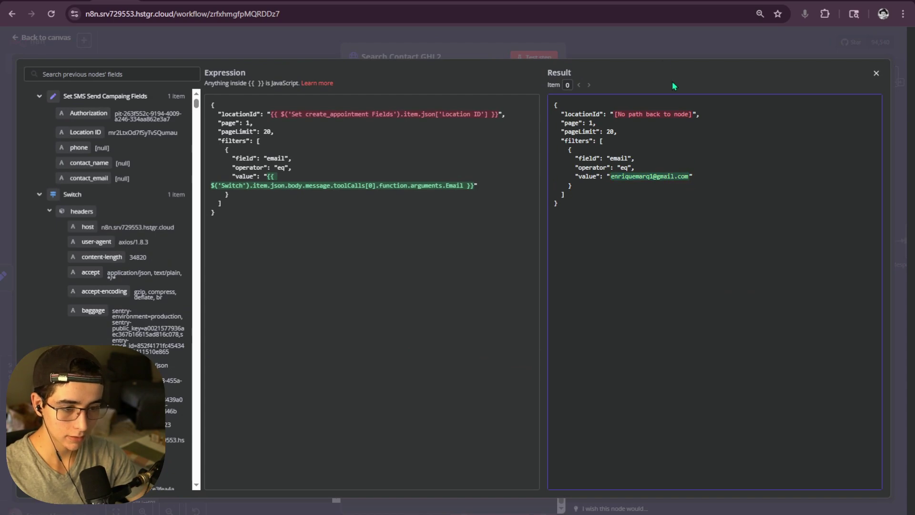
key("Escape")
key("Escape")
scroll(511, 304, "down", 1)
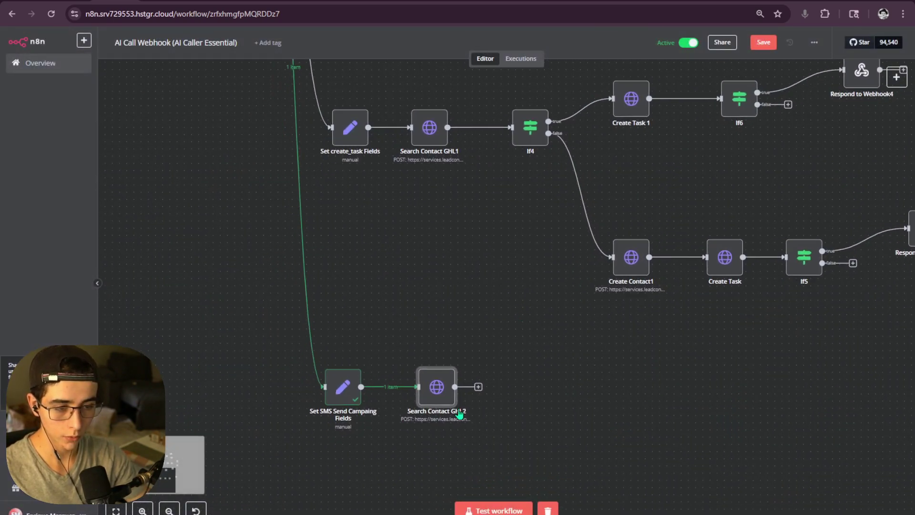
- Locate Search Contact GHL2 on the SMS campaign route and check its settings
scroll(460, 414, "up", 3)
scroll(519, 340, "right", 4)
scroll(520, 340, "up", 1)
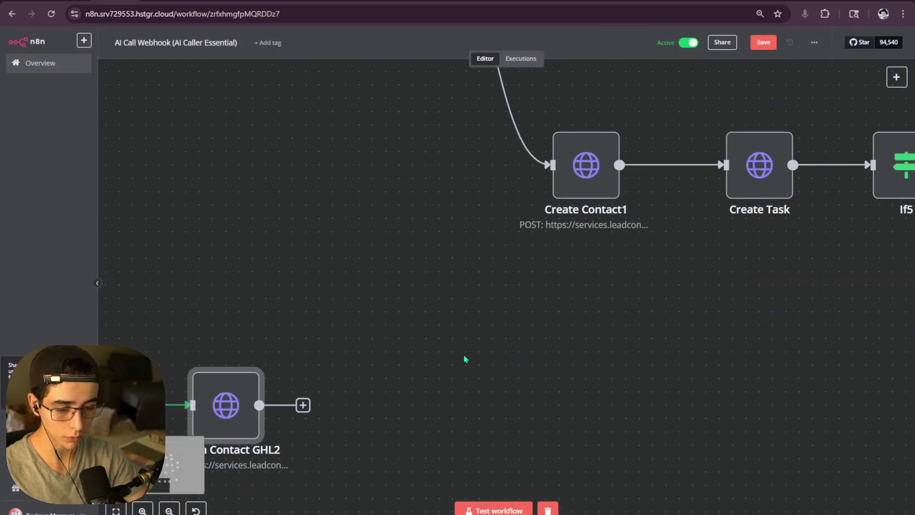
scroll(465, 359, "down", 3)
double_click(310, 387)
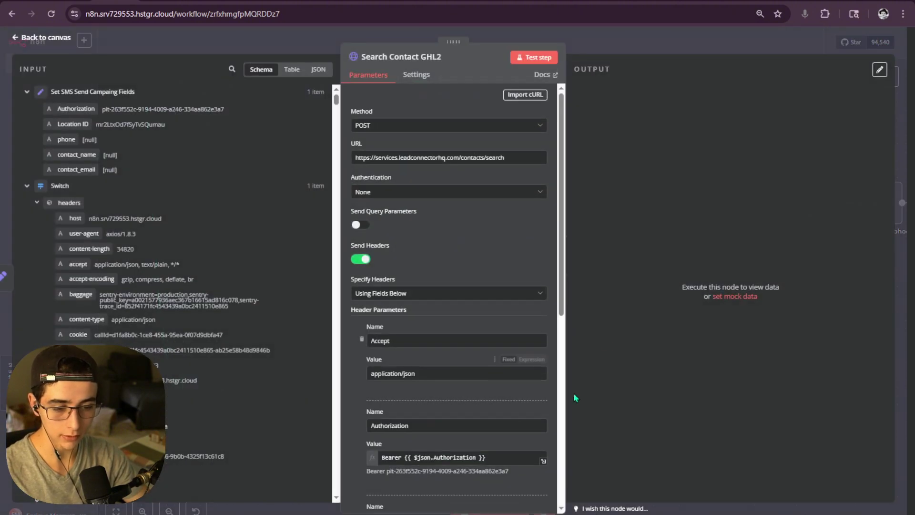
key("Escape")
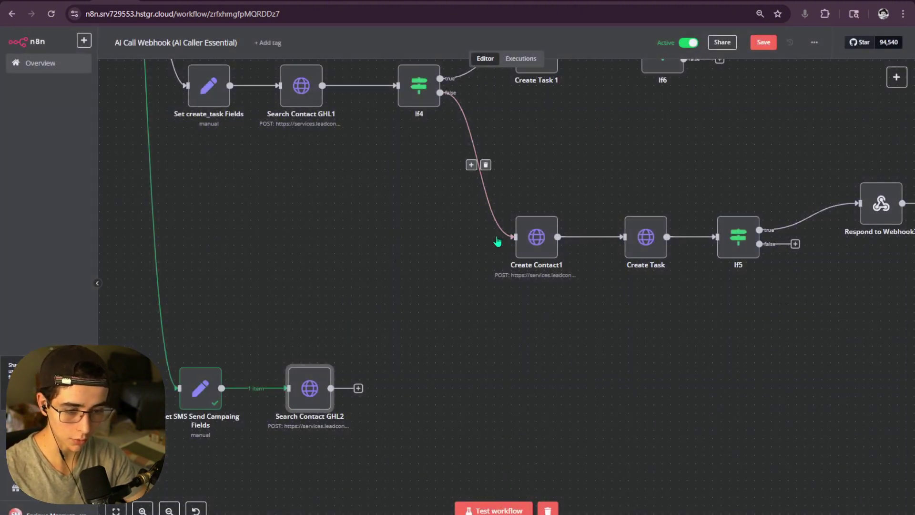
scroll(618, 321, "left", 3)
scroll(620, 277, "up", 3)
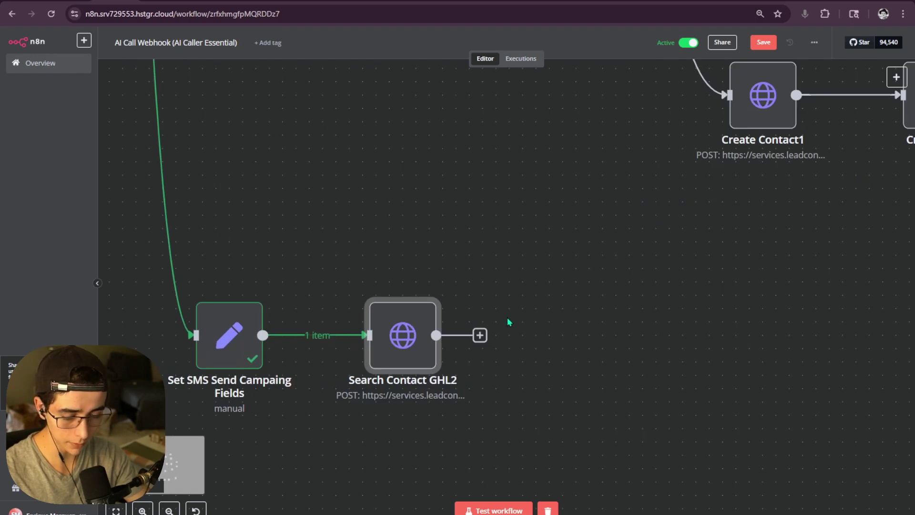
scroll(507, 316, "down", 3)
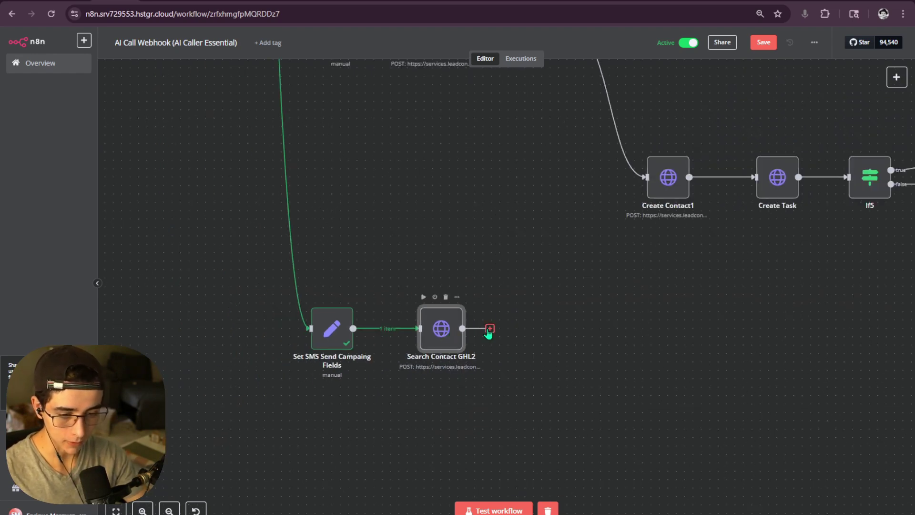
scroll(510, 302, "up", 2)
double_click(433, 366)
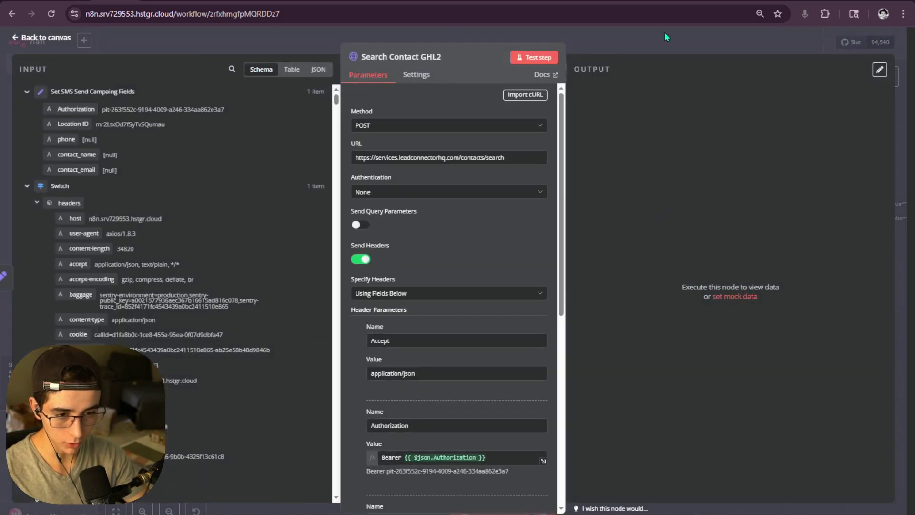
left_click(631, 49)
- Add an If node (If7) after Search Contact GHL2 and nudge the contact node left
left_click(485, 362)
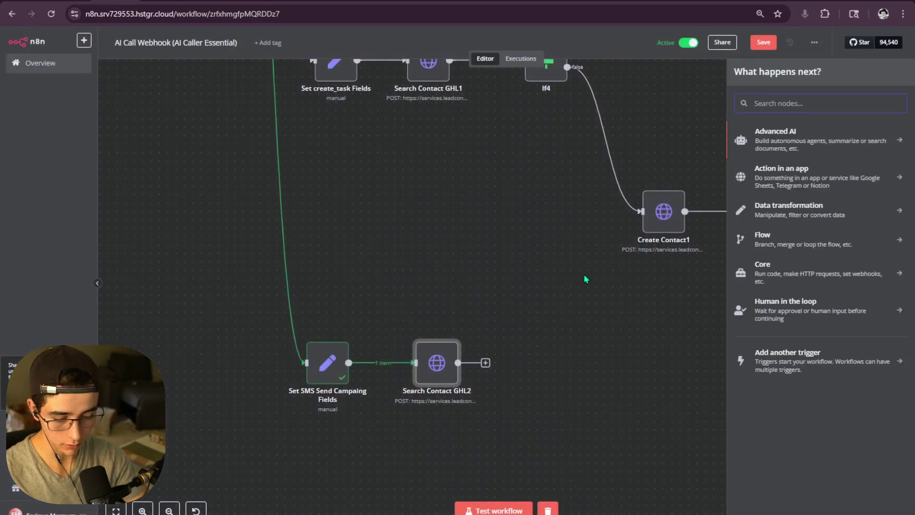
type("if")
left_click(821, 135)
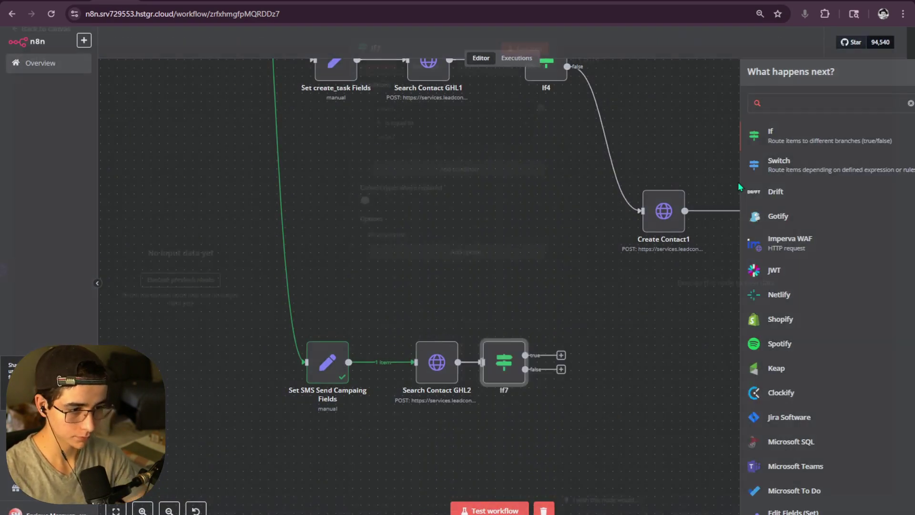
key("Escape")
left_click_drag(426, 356, 394, 352)
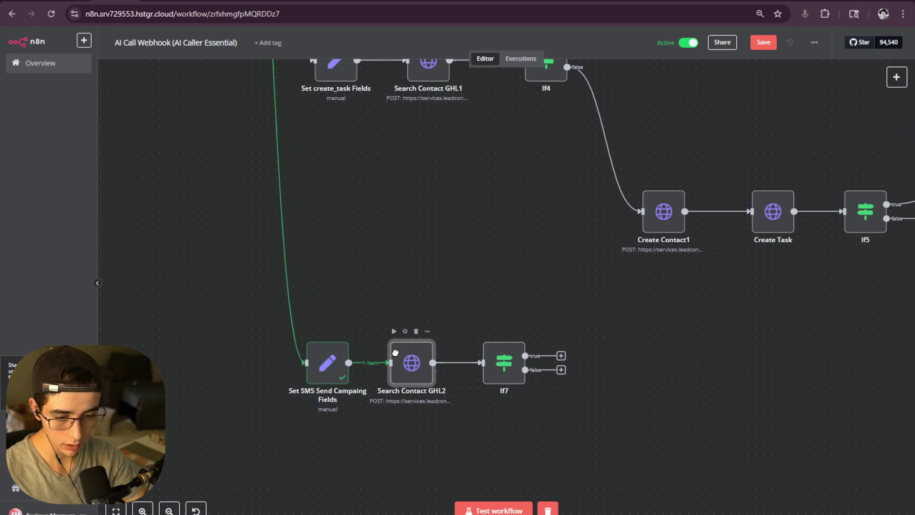
double_click(401, 363)
- Inspect the Authorization header and delete the {{ $json.Authorization }} token after Bearer
scroll(465, 282, "down", 5)
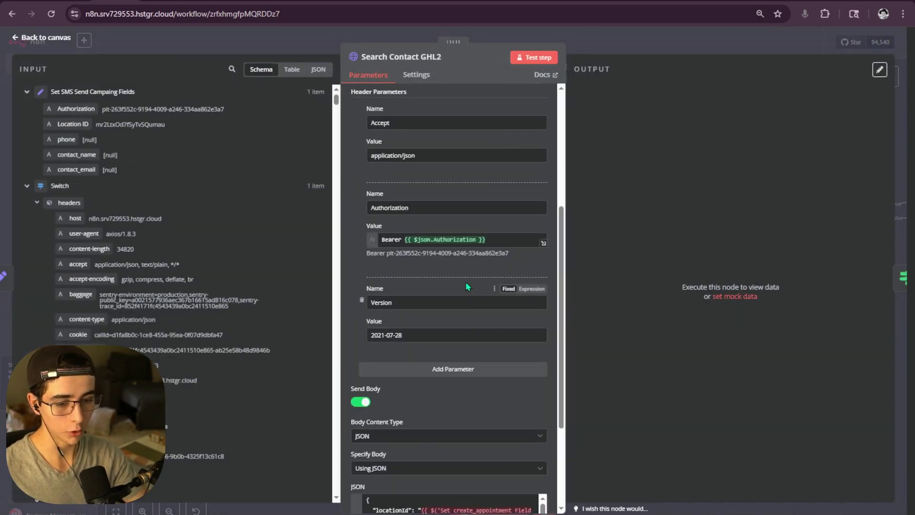
scroll(471, 274, "up", 1)
left_click(543, 243)
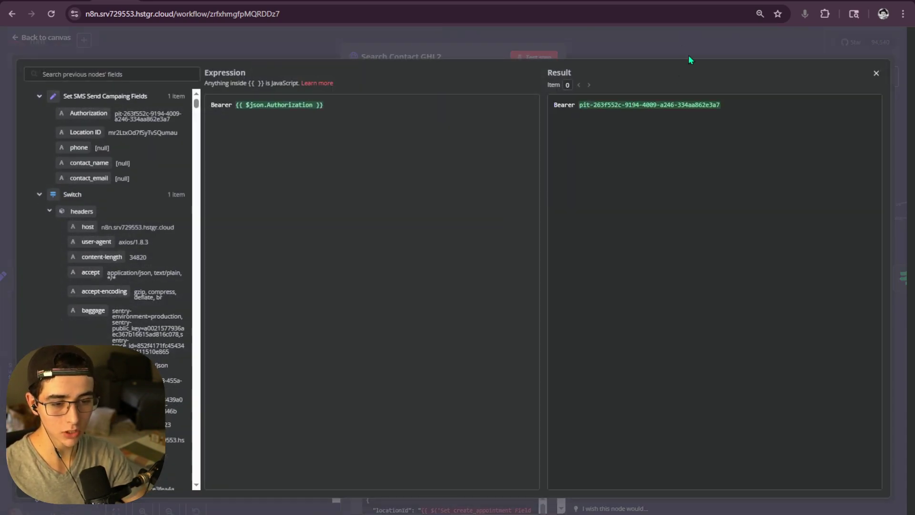
left_click(688, 56)
scroll(497, 224, "up", 5)
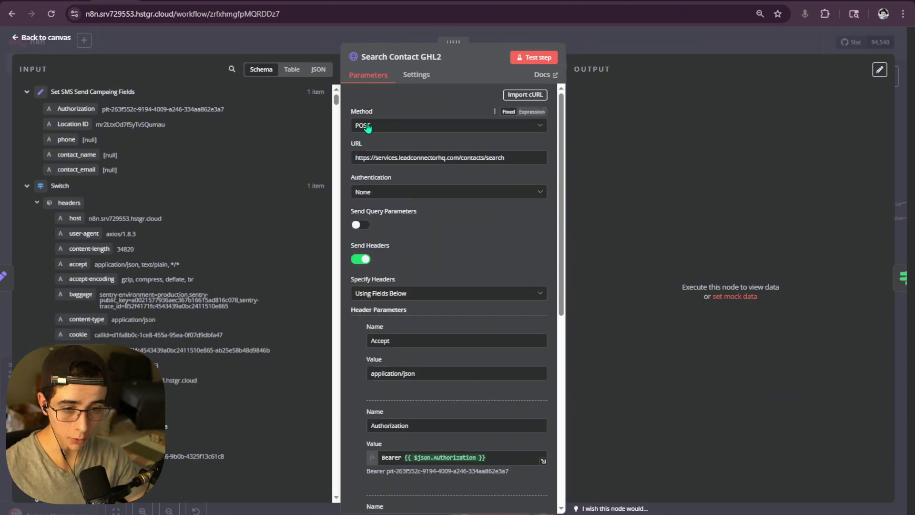
left_click(753, 1)
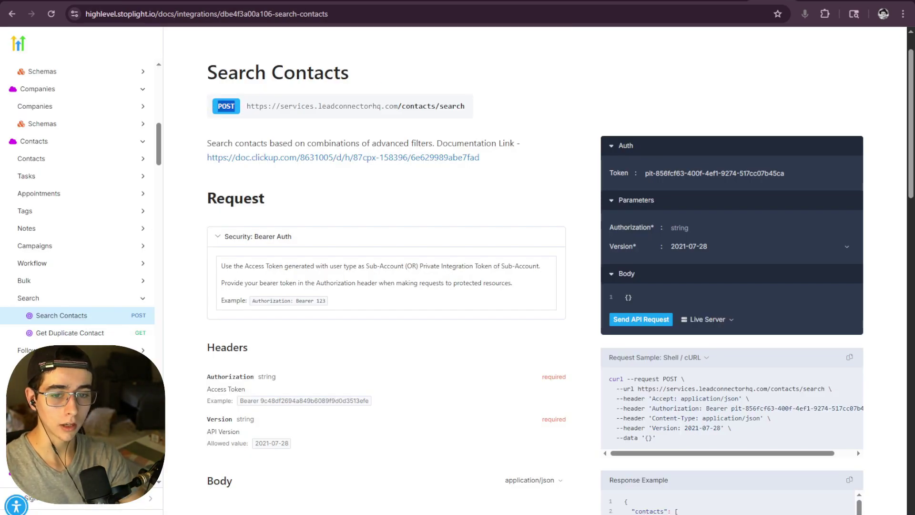
left_click(728, 1)
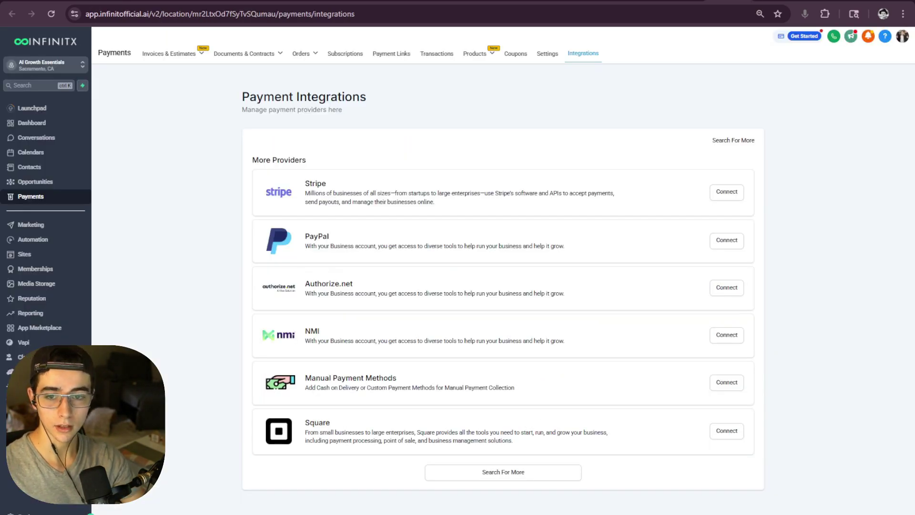
left_click(705, 1)
scroll(435, 218, "down", 3)
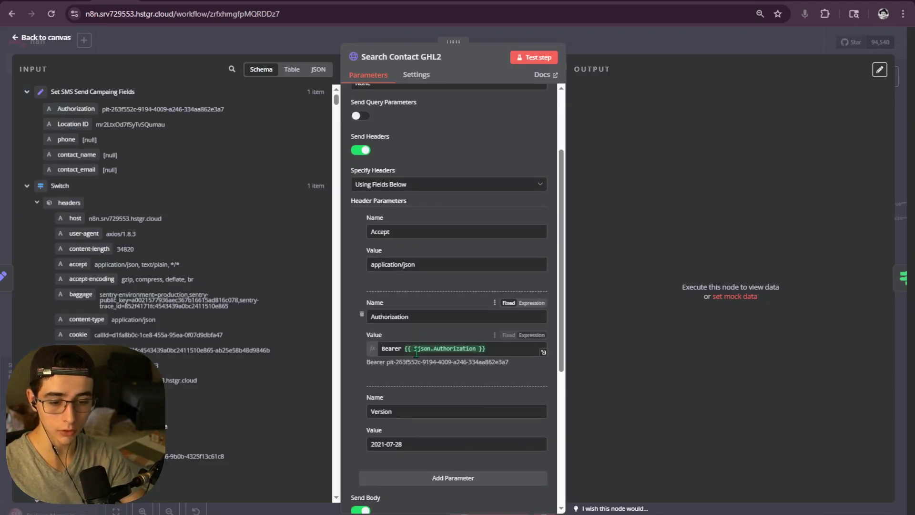
double_click(435, 348)
left_click_drag(486, 348, 404, 349)
key("BackSpace")
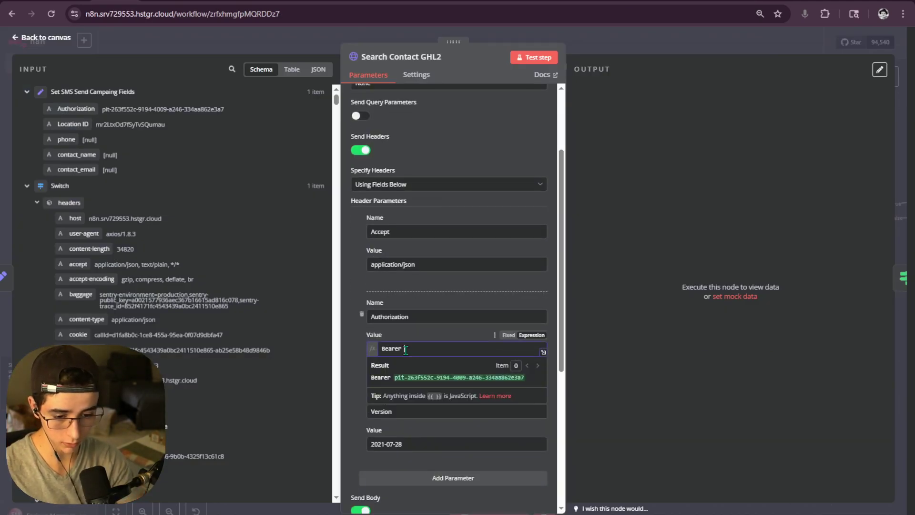
- Use $('Set SMS Send Campaing Fields').item.json.Authorization as the Bearer token and verify it resolves
scroll(143, 273, "down", 7)
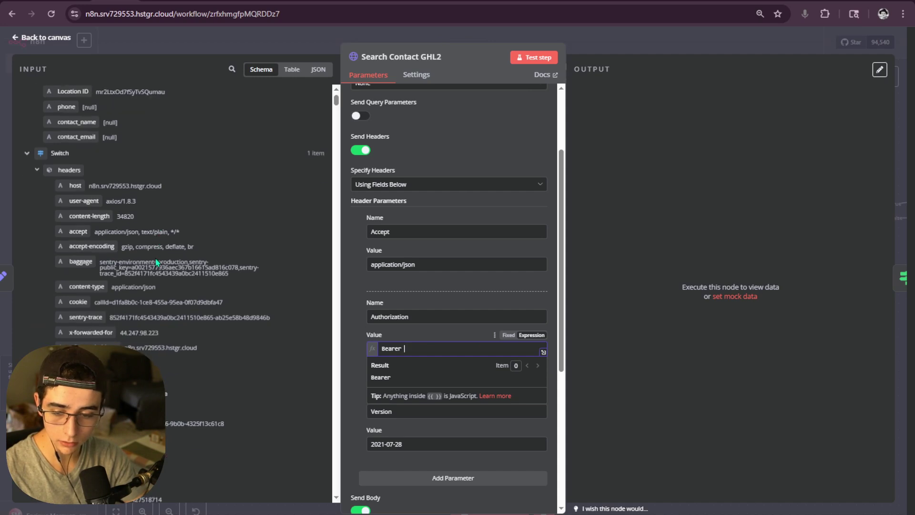
scroll(141, 271, "up", 10)
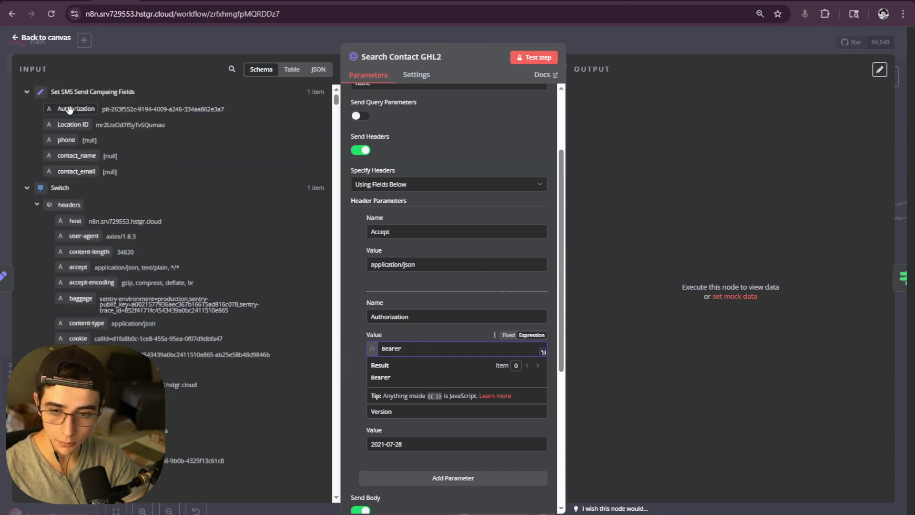
left_click_drag(76, 109, 443, 355)
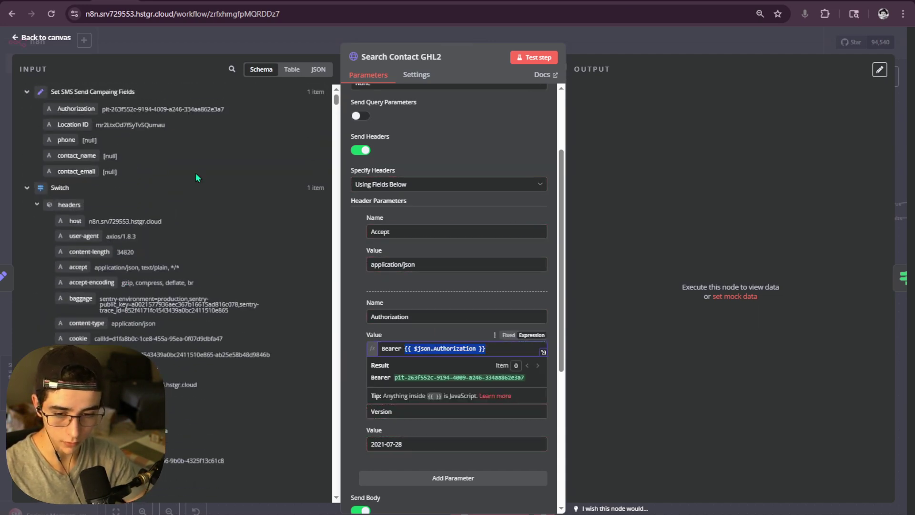
left_click(56, 91)
left_click(89, 95)
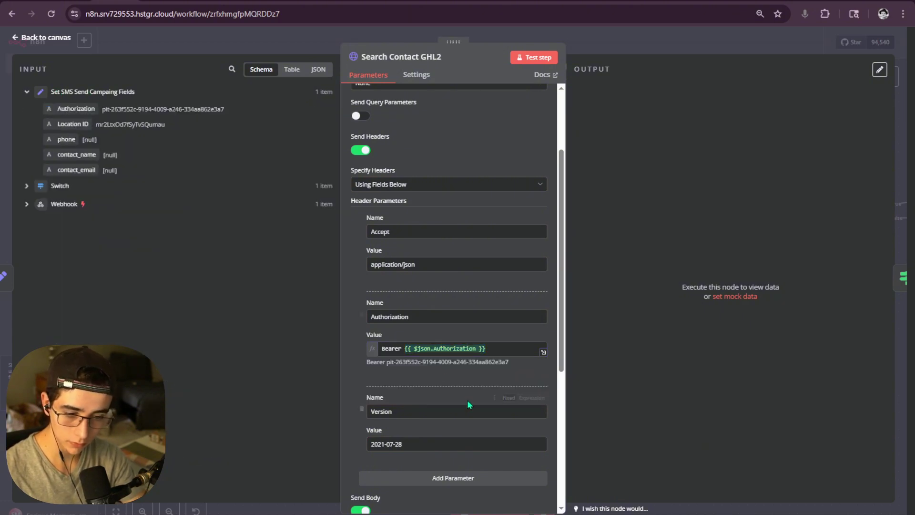
left_click(418, 351)
type("(")
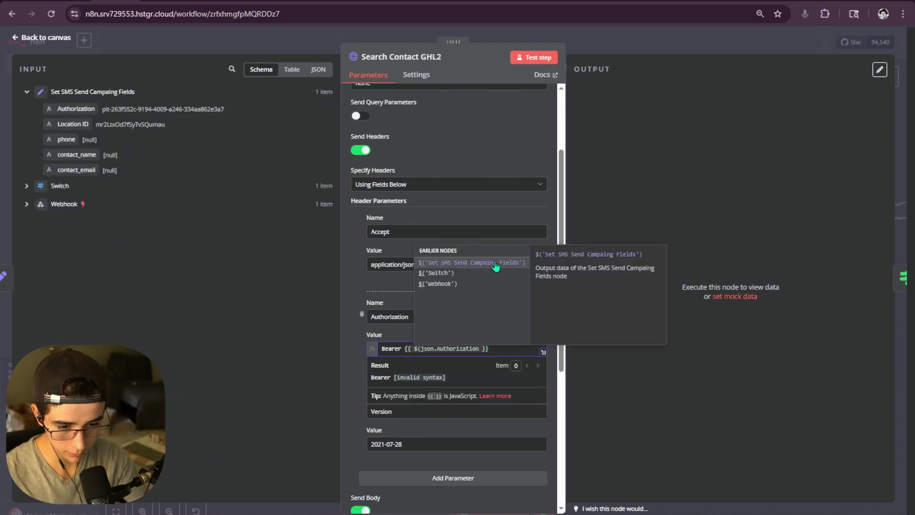
left_click(496, 261)
type(".")
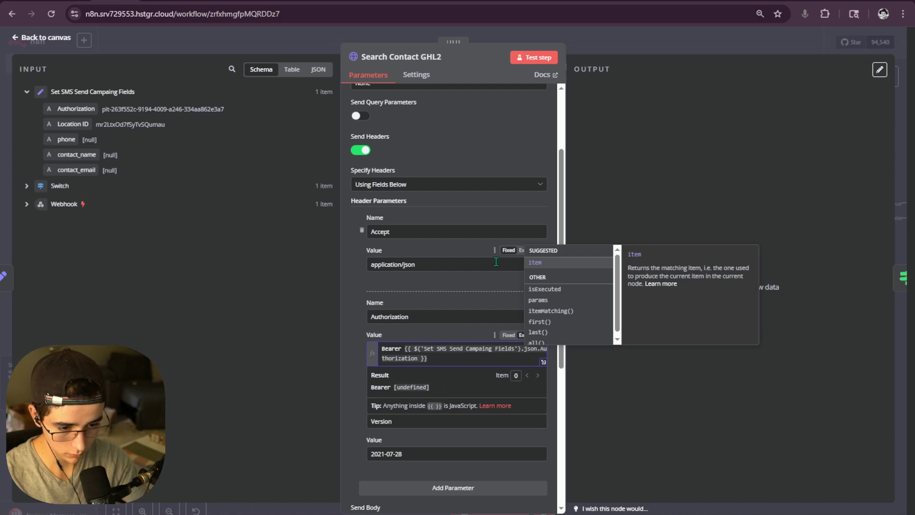
type("item.")
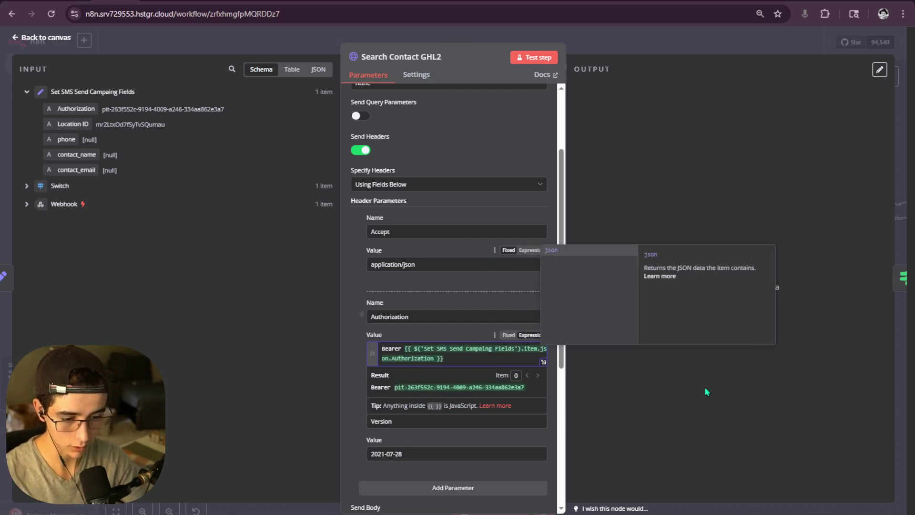
left_click(705, 387)
scroll(489, 305, "down", 5)
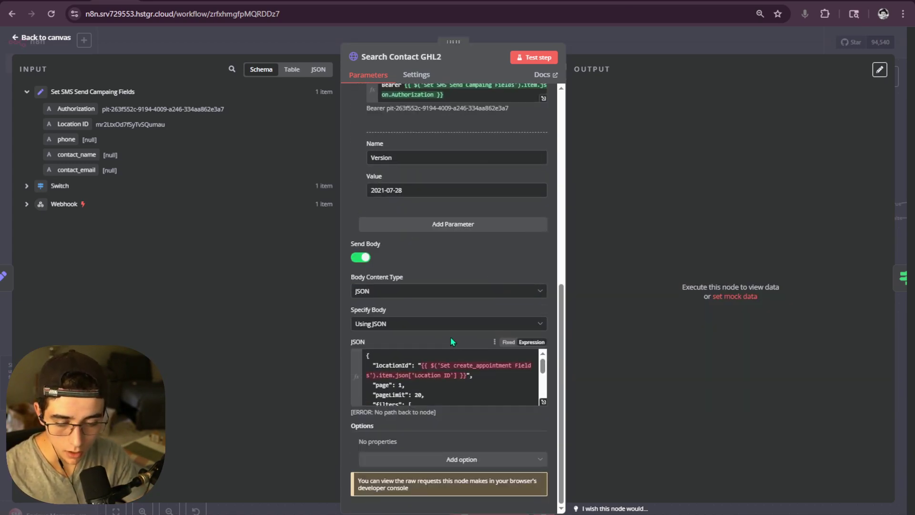
scroll(426, 357, "down", 1)
- In the JSON body, replace locationId's create_appointment node reference with Set SMS Send Campaing Fields
scroll(426, 357, "up", 1)
left_click(543, 402)
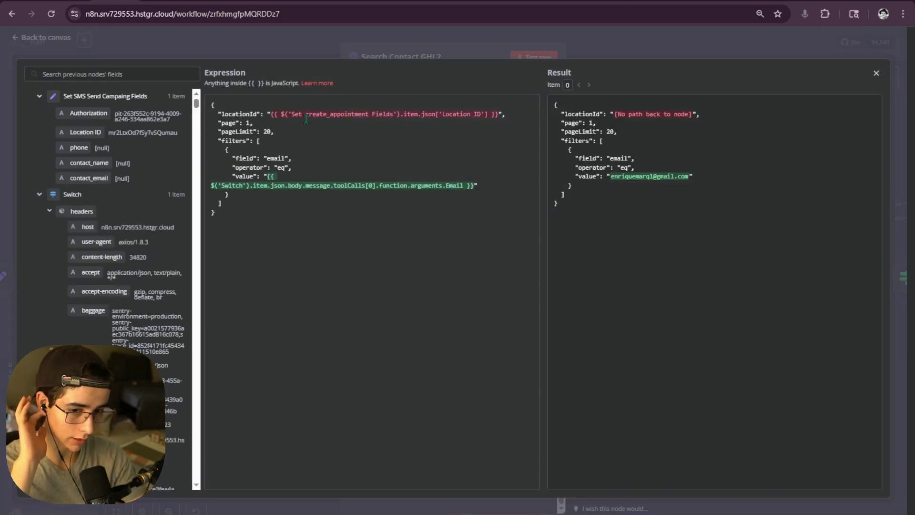
left_click_drag(306, 116, 367, 119)
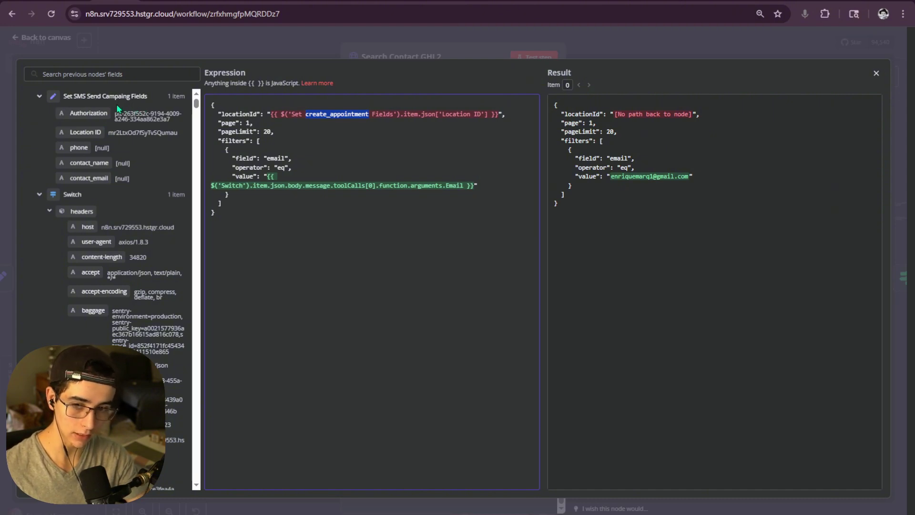
key("BackSpace")
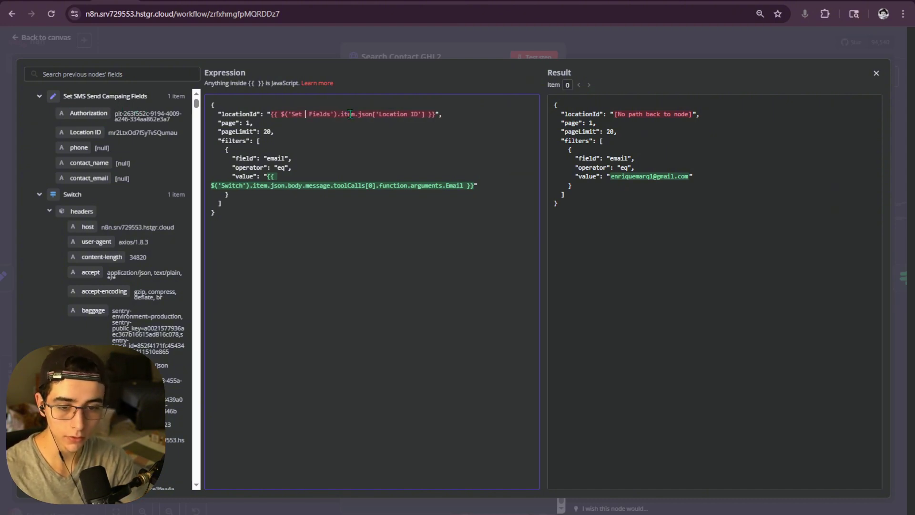
type("S")
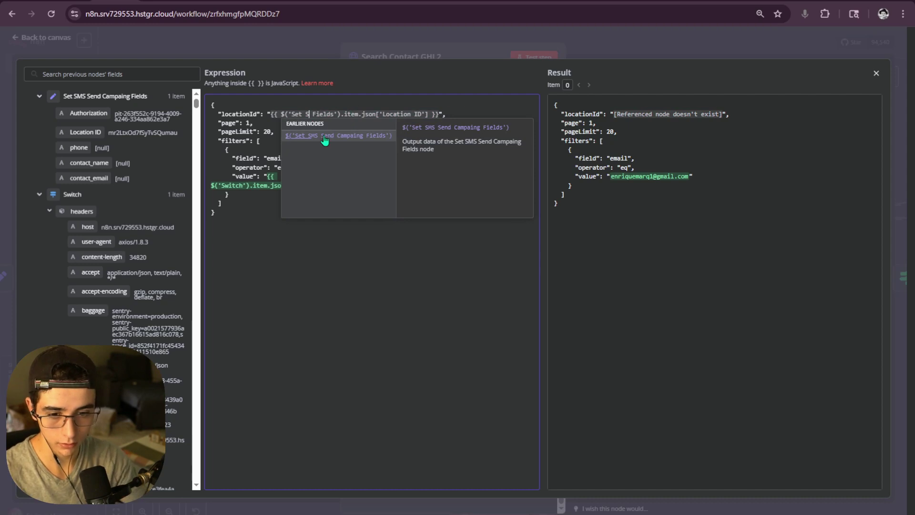
left_click(324, 137)
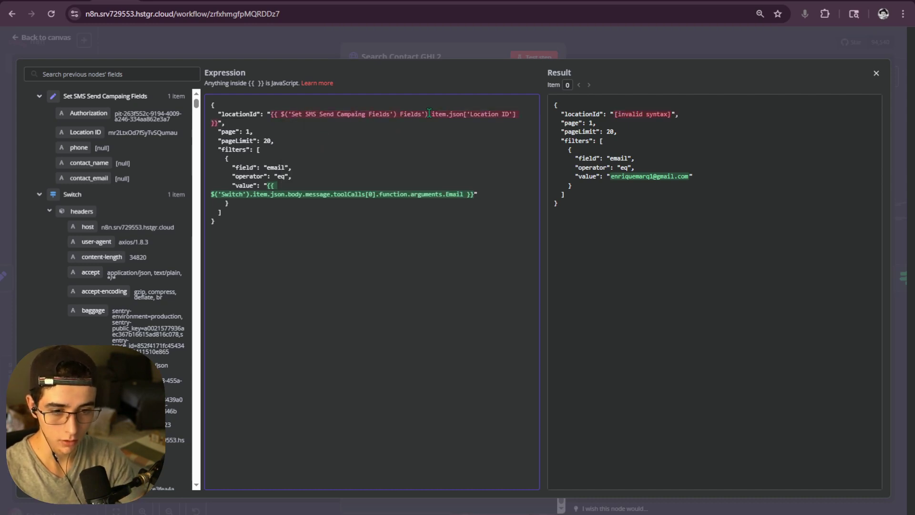
left_click_drag(429, 115, 403, 115)
key("BackSpace")
key("BackSpace")
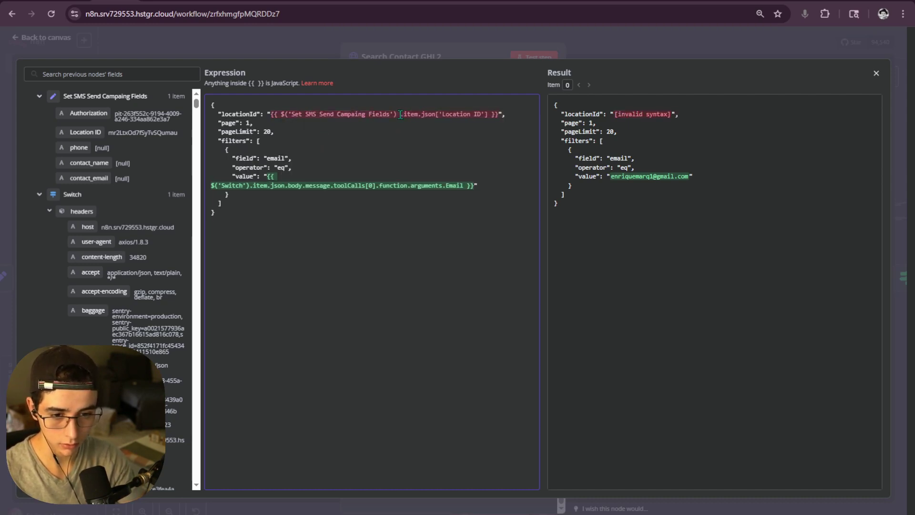
left_click(413, 133)
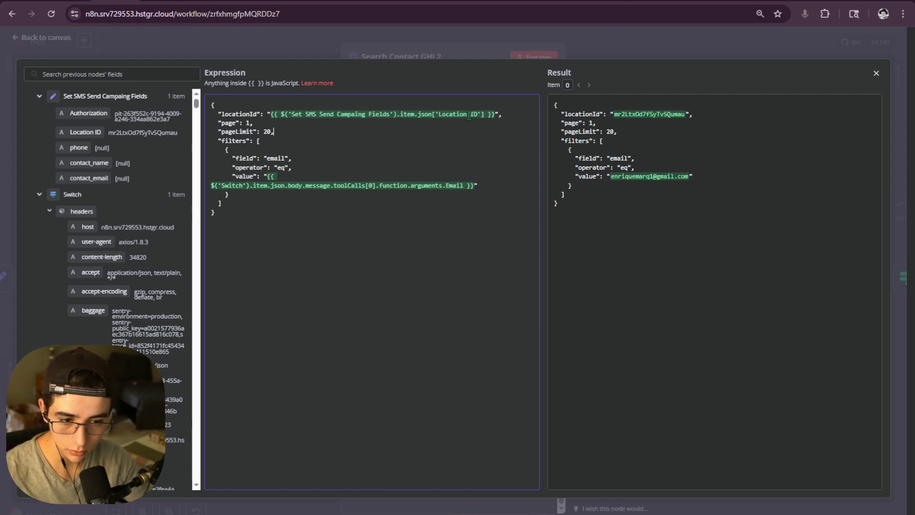
left_click_drag(435, 115, 469, 116)
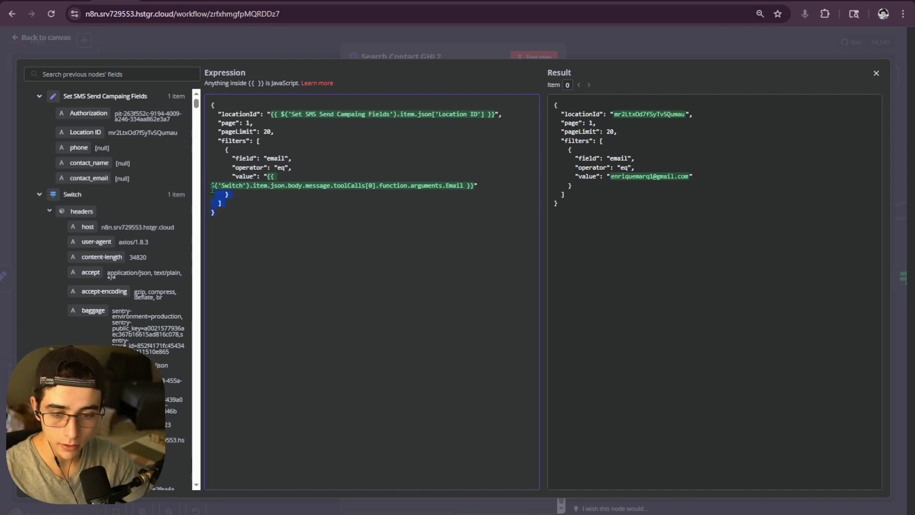
left_click_drag(212, 188, 207, 111)
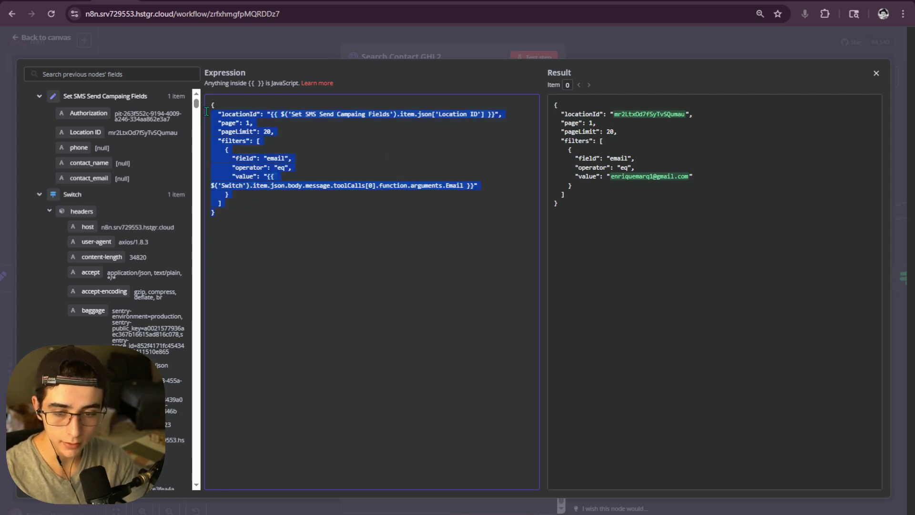
left_click(417, 48)
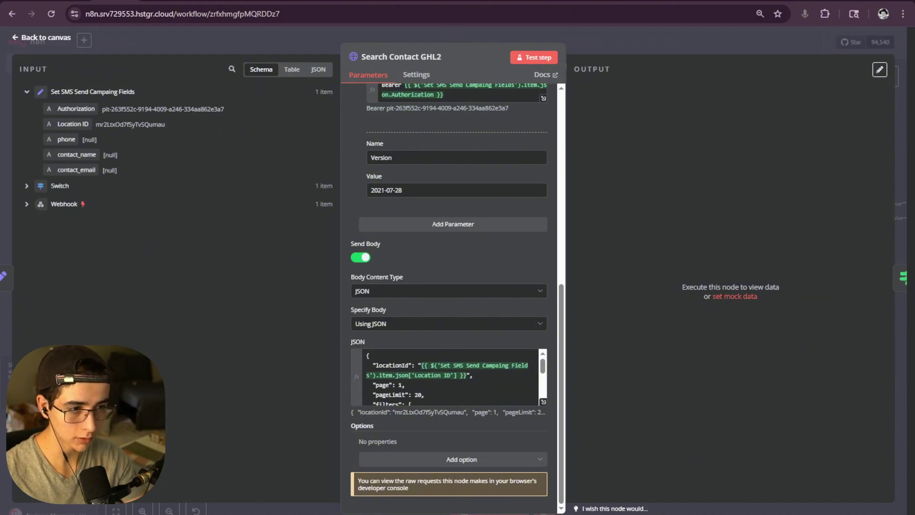
- Scroll through the Search Contacts Response Example in the HighLevel Stoplight docs
key("ctrl+Tab")
scroll(608, 178, "down", 6)
scroll(673, 282, "down", 12)
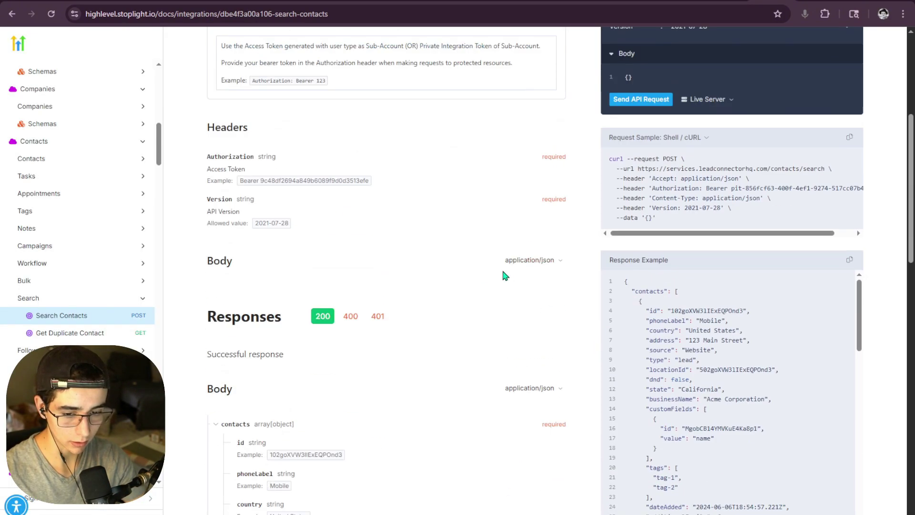
scroll(691, 261, "down", 5)
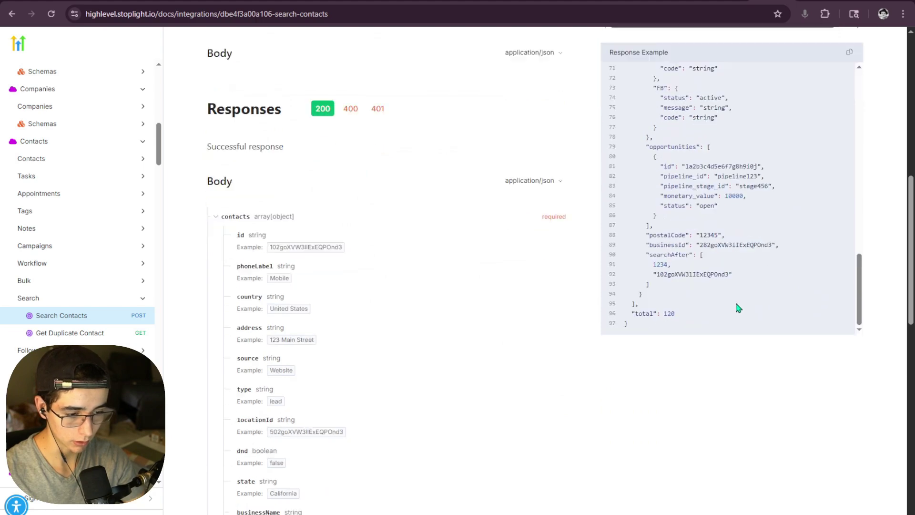
scroll(719, 310, "up", 20)
scroll(675, 256, "up", 2)
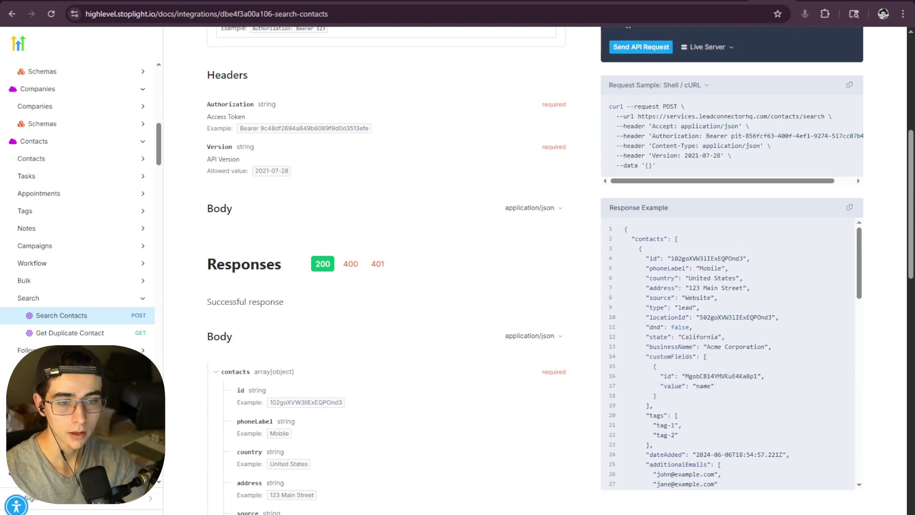
key("ctrl+Tab")
- Test Search Contact GHL2 and check the returned contact's id in the output
left_click(534, 58)
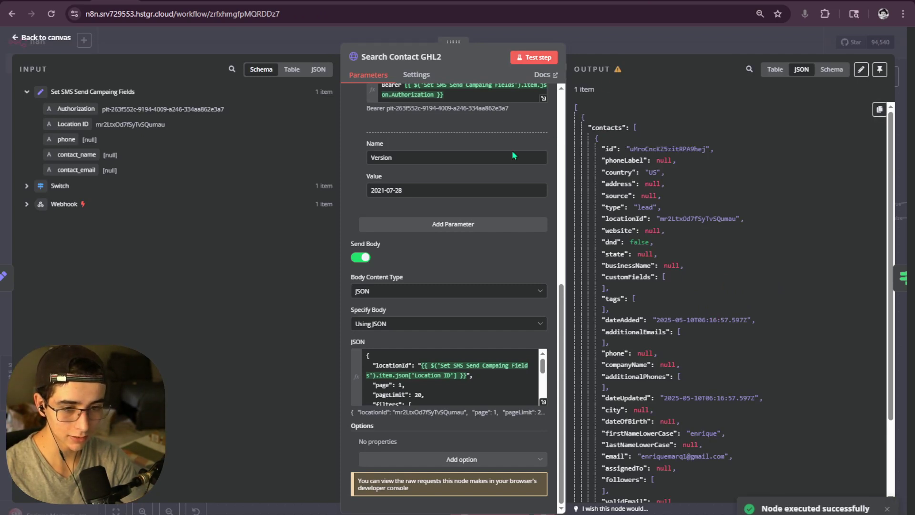
scroll(512, 150, "up", 7)
scroll(525, 156, "up", 1)
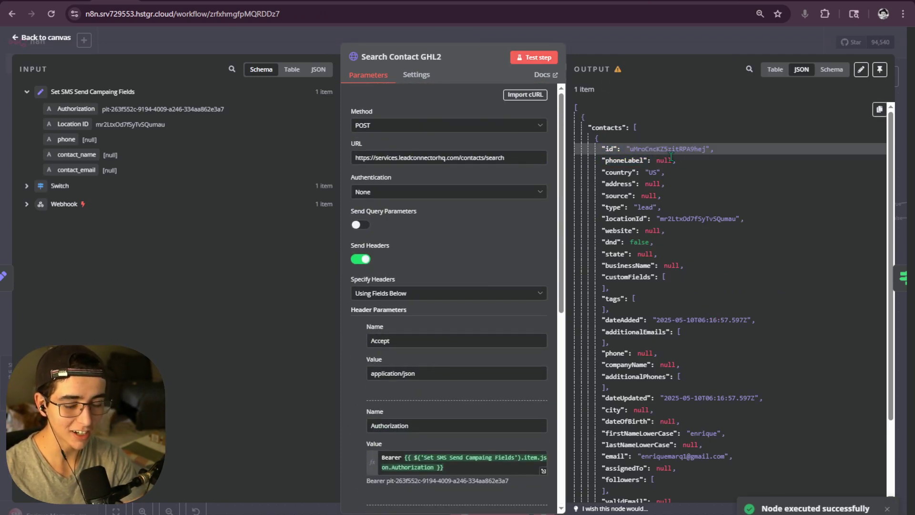
left_click_drag(628, 149, 716, 149)
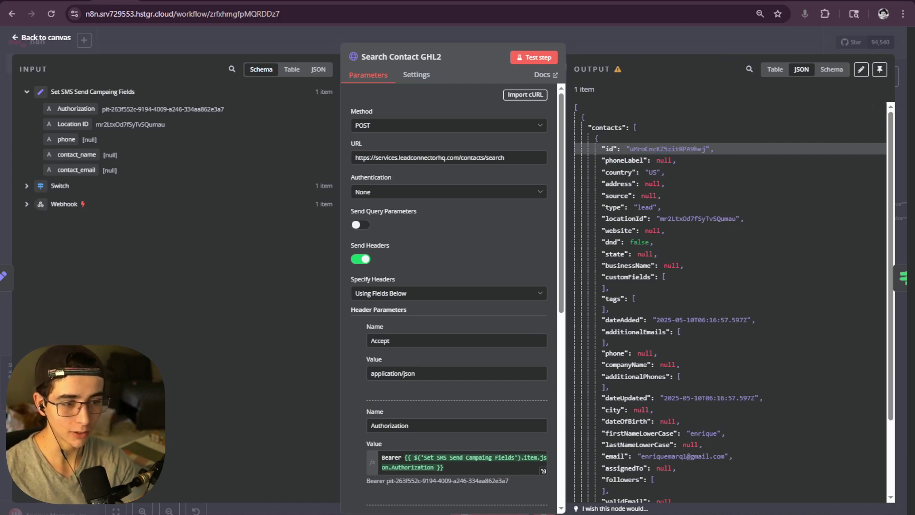
left_click(684, 1)
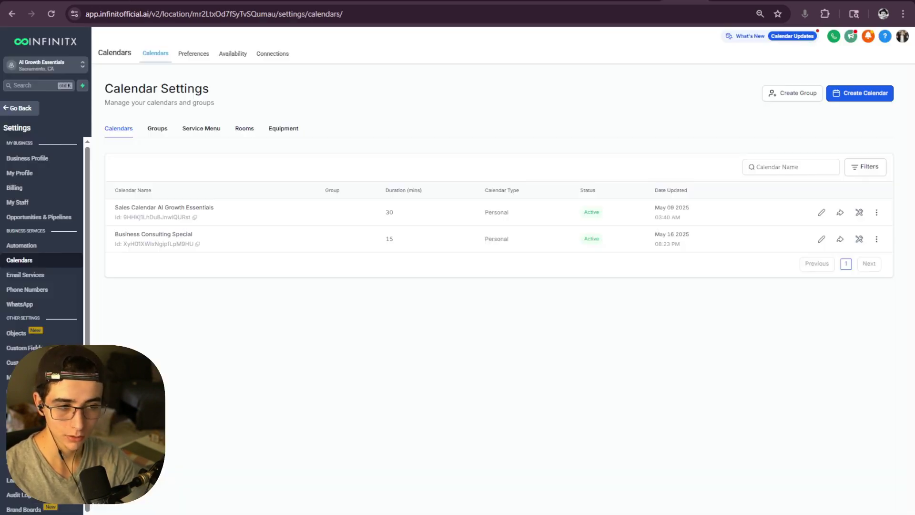
- Leave the calendar settings, go to Contacts, and open the second contact's record
left_click(17, 109)
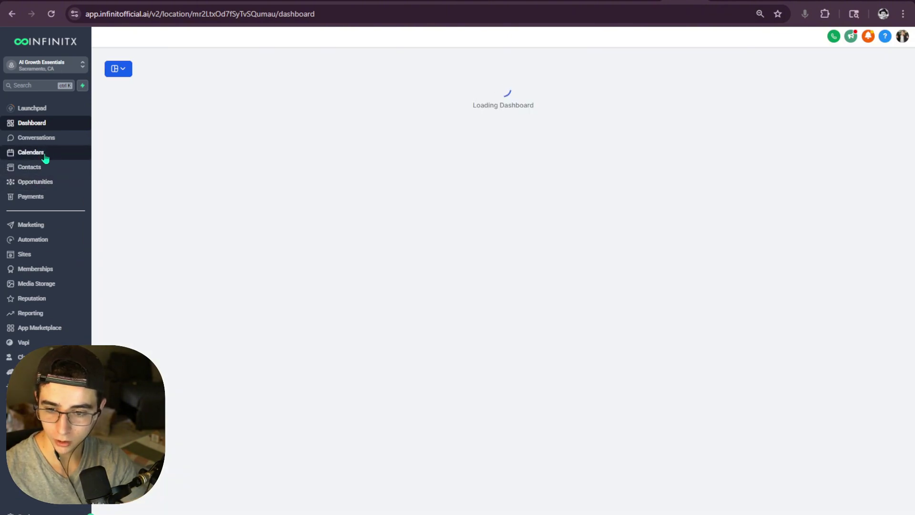
left_click(44, 169)
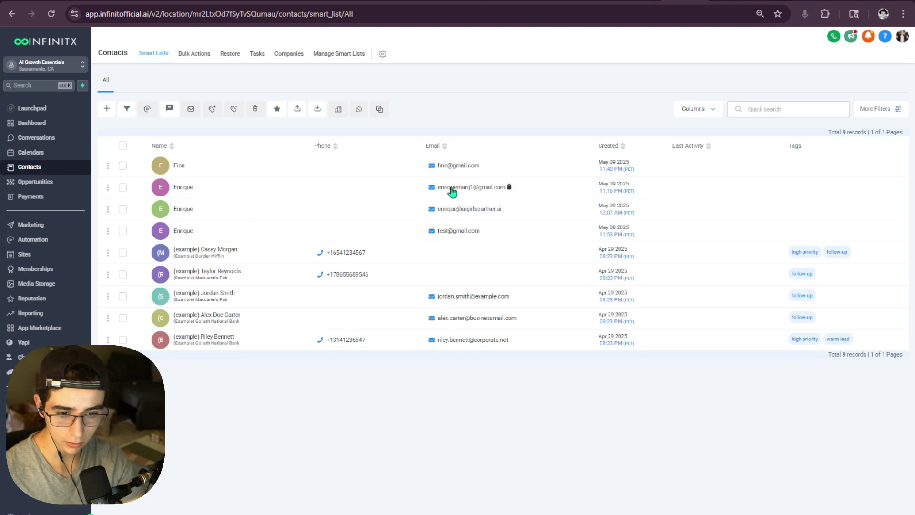
double_click(185, 189)
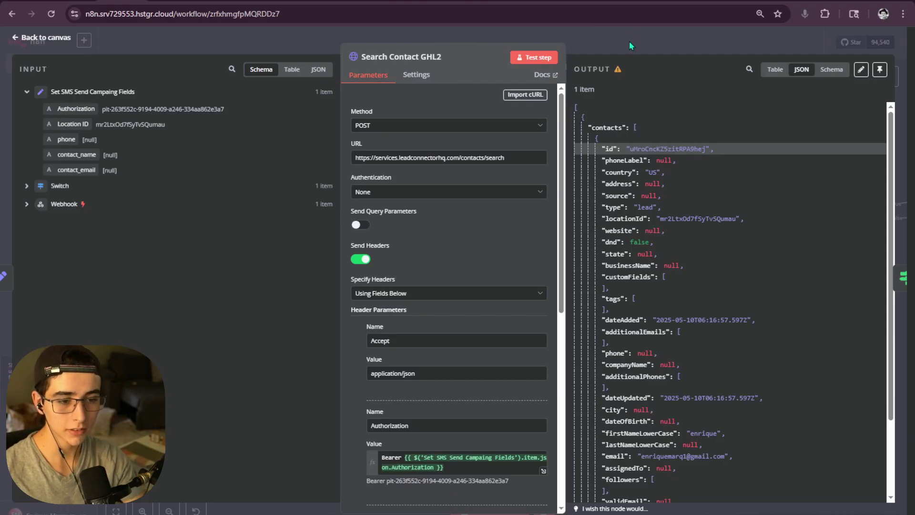
- Return to the n8n canvas and open the If7 node's settings
left_click(629, 41)
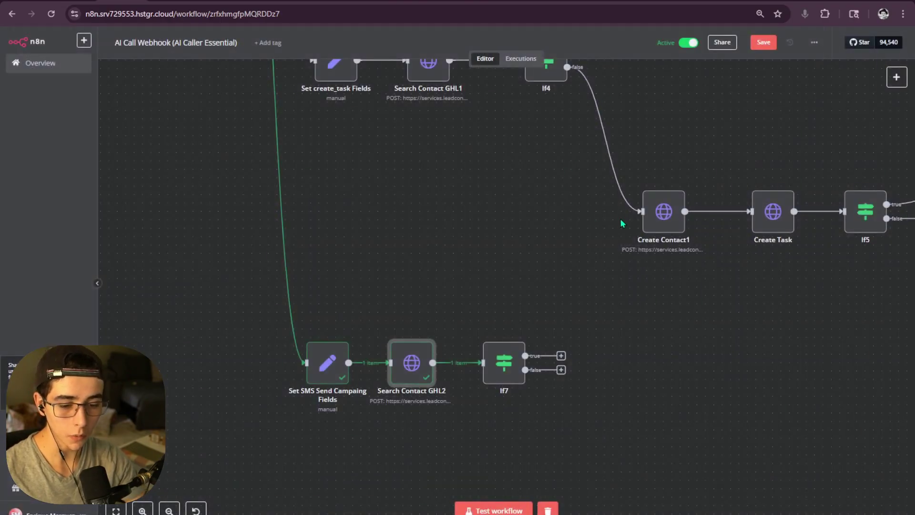
left_click_drag(620, 219, 462, 222)
scroll(400, 366, "up", 3)
double_click(312, 368)
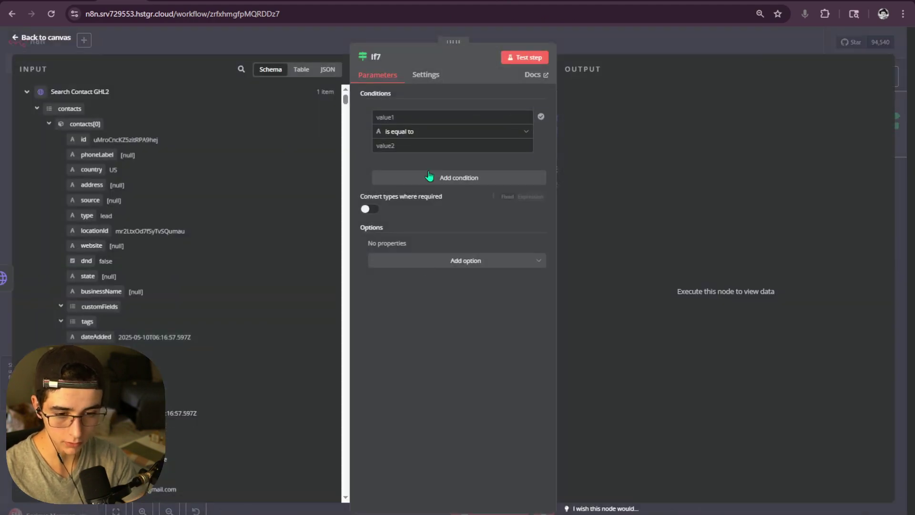
left_click(429, 116)
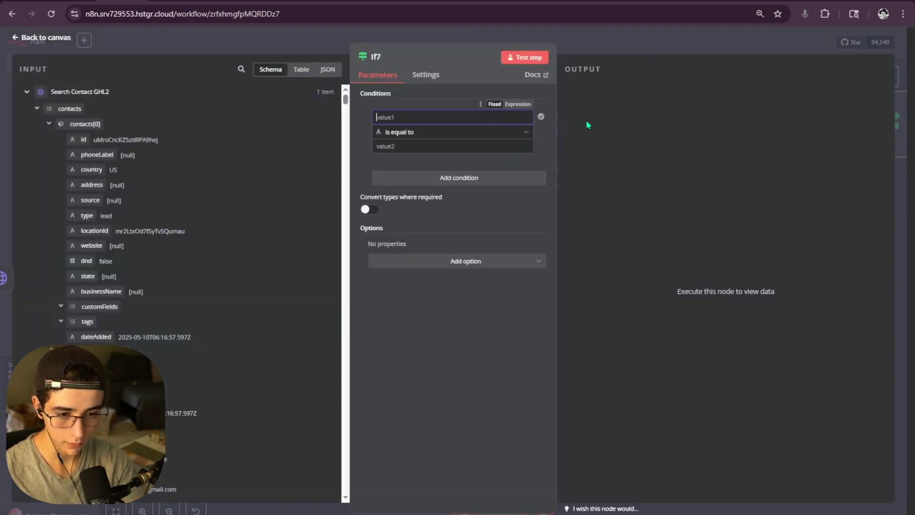
key("Escape")
left_click_drag(508, 150, 662, 109)
scroll(485, 300, "down", 3)
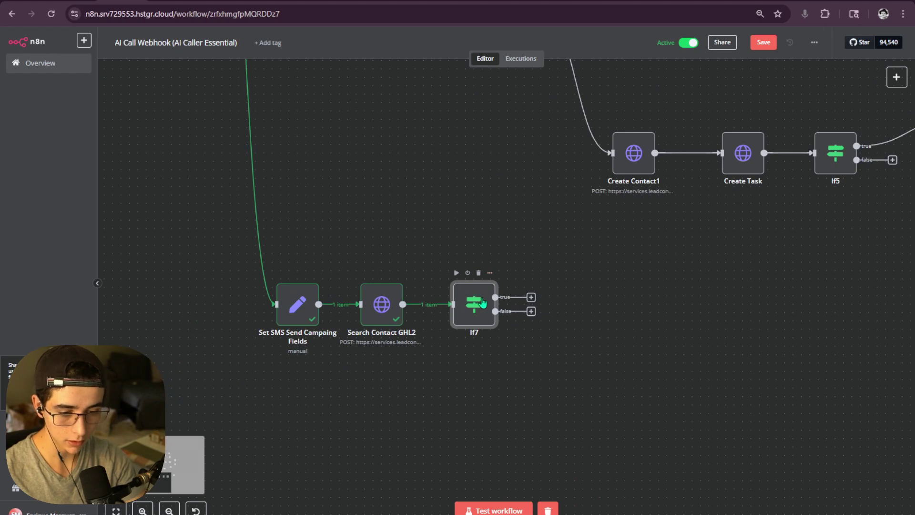
double_click(483, 303)
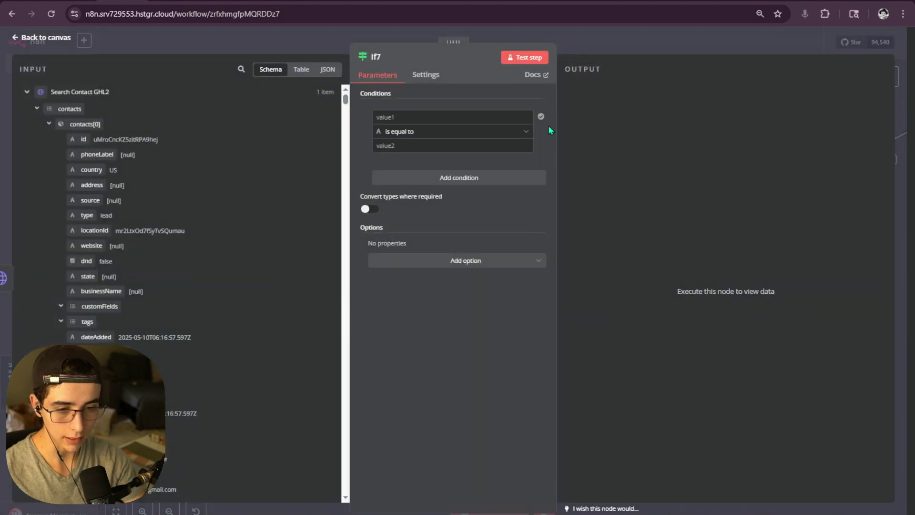
- Keep a single If7 condition and set its operator to String > exists
left_click(425, 179)
left_click(398, 178)
left_click(386, 188)
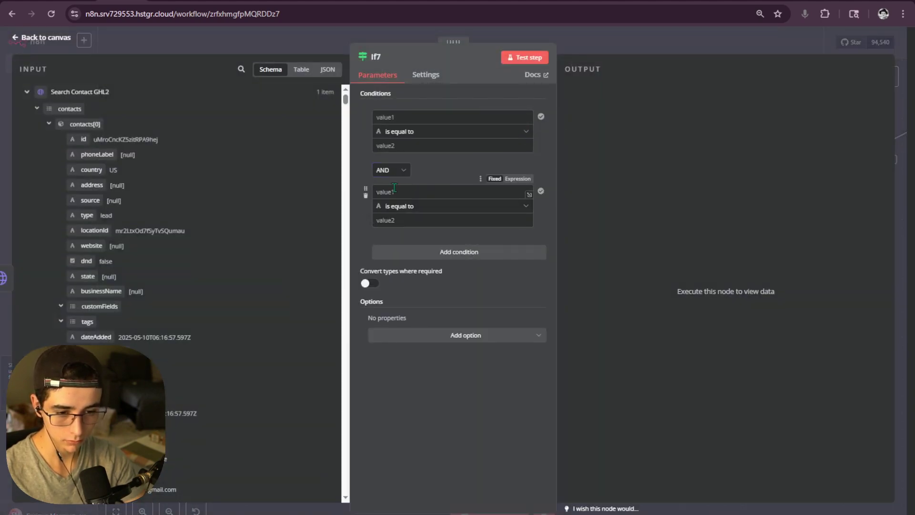
left_click(369, 204)
left_click(456, 140)
mouse_move(500, 172)
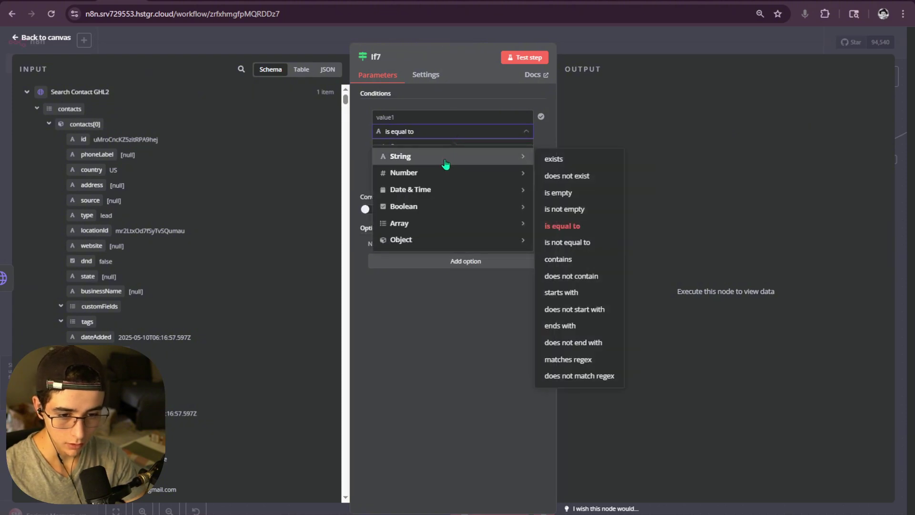
left_click(551, 154)
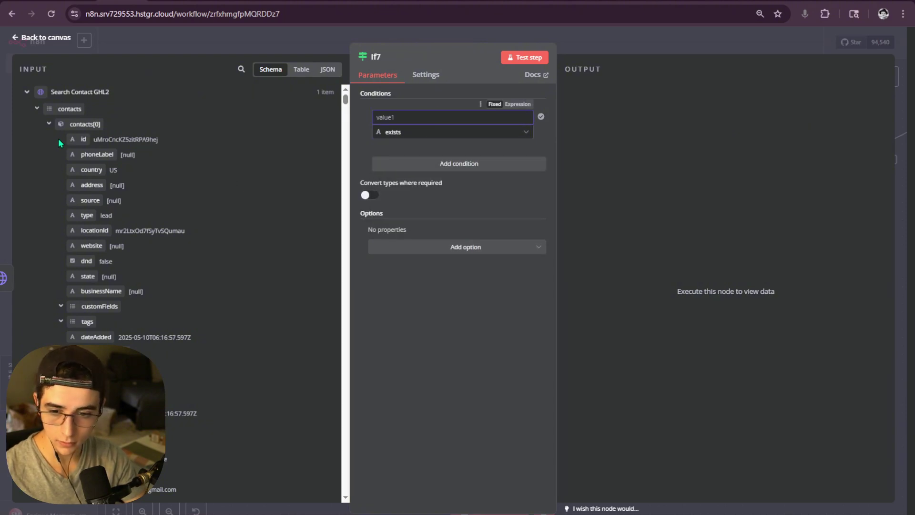
- Map contacts[0].id from Search Contact GHL2 into the condition's value1
left_click_drag(76, 138, 386, 120)
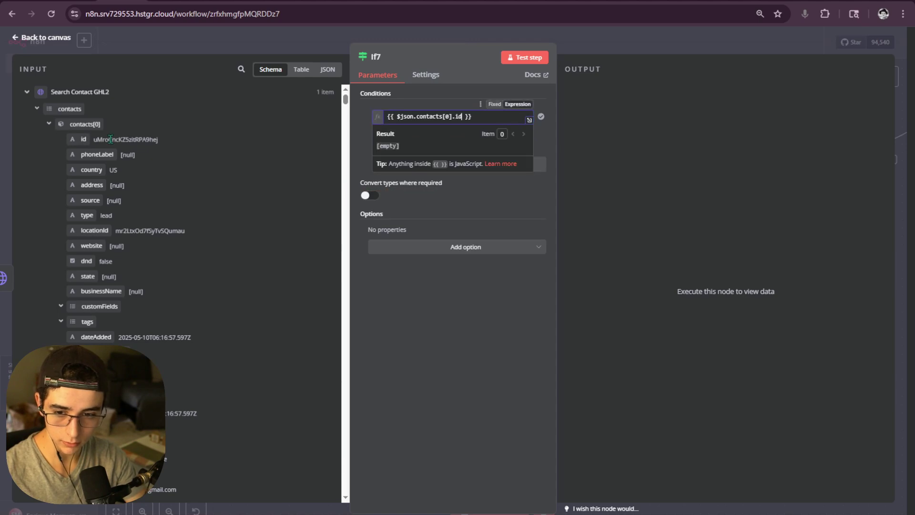
left_click_drag(74, 139, 53, 146)
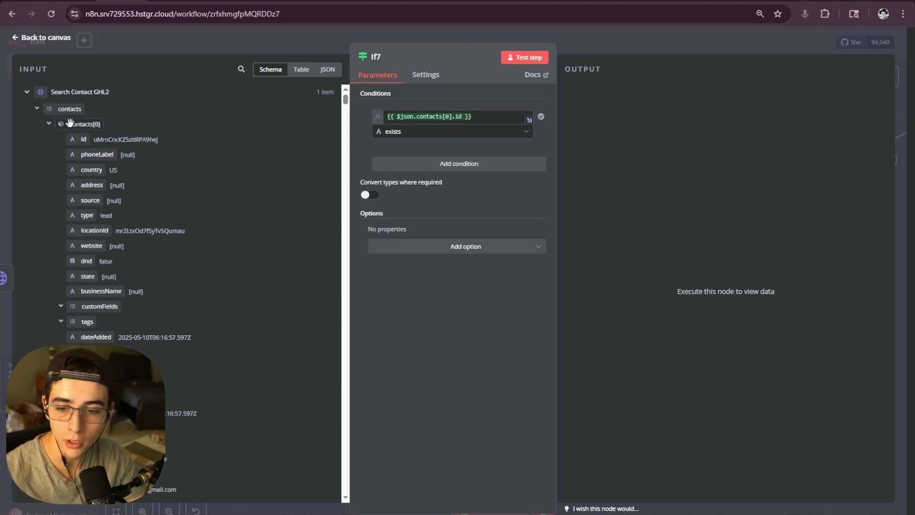
scroll(81, 180, "down", 5)
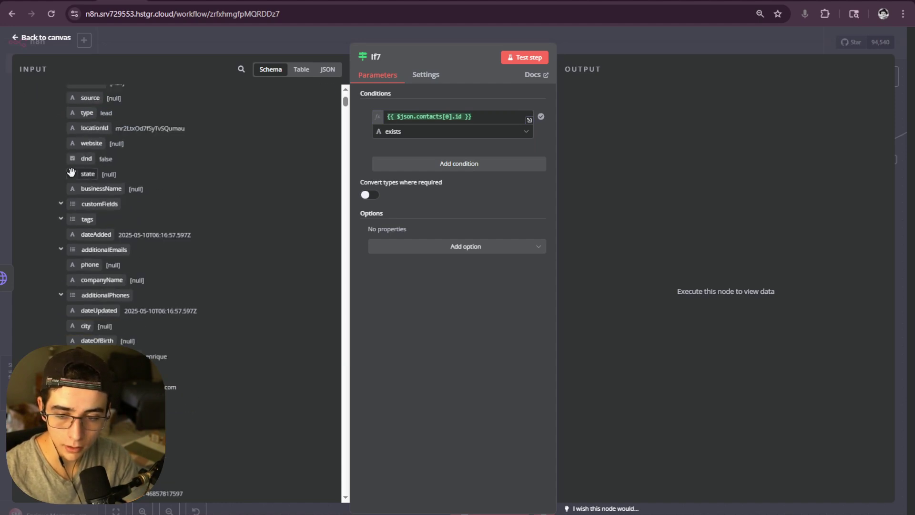
scroll(73, 247, "up", 5)
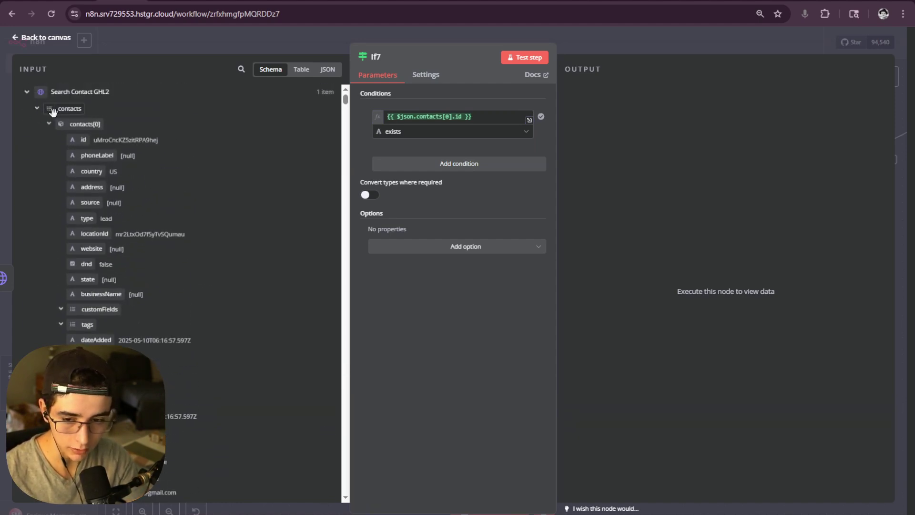
scroll(72, 246, "down", 5)
scroll(73, 237, "down", 2)
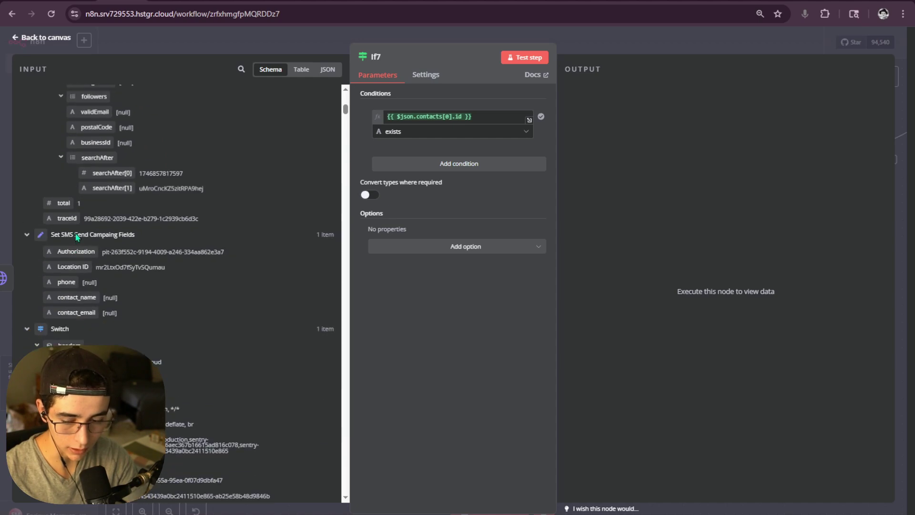
scroll(74, 235, "up", 4)
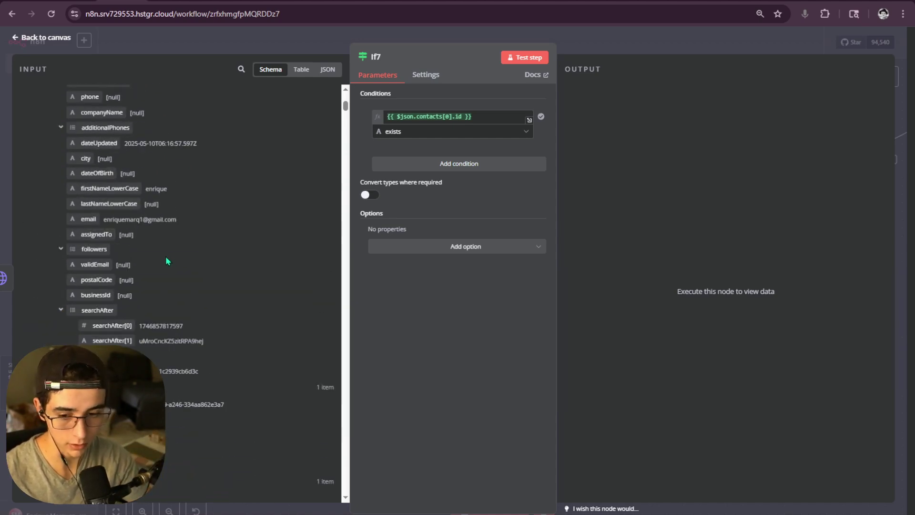
scroll(165, 258, "up", 5)
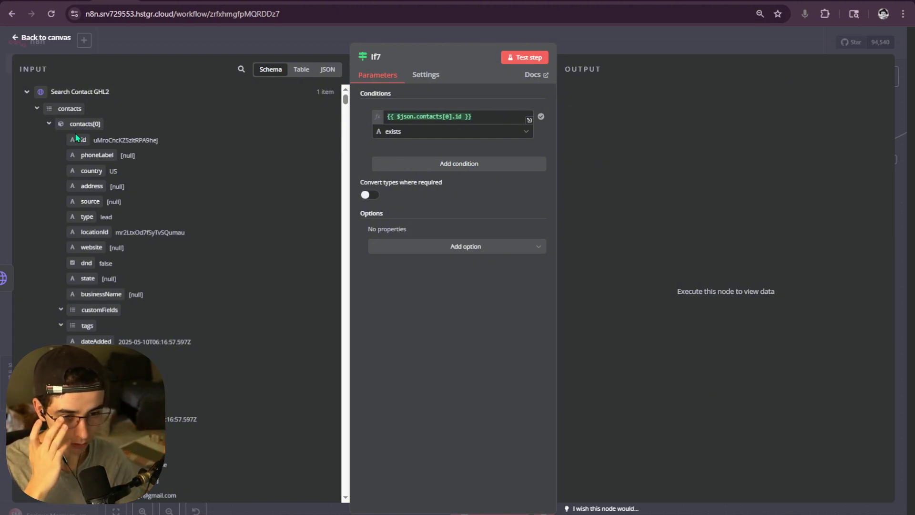
- Test the If7 step and confirm 1 item reaches the true branch
left_click(524, 59)
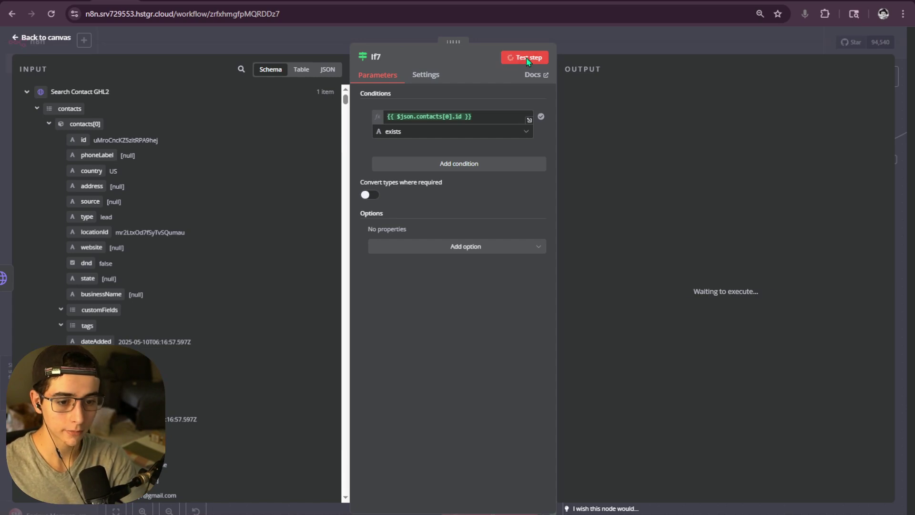
scroll(700, 198, "down", 3)
scroll(699, 201, "up", 5)
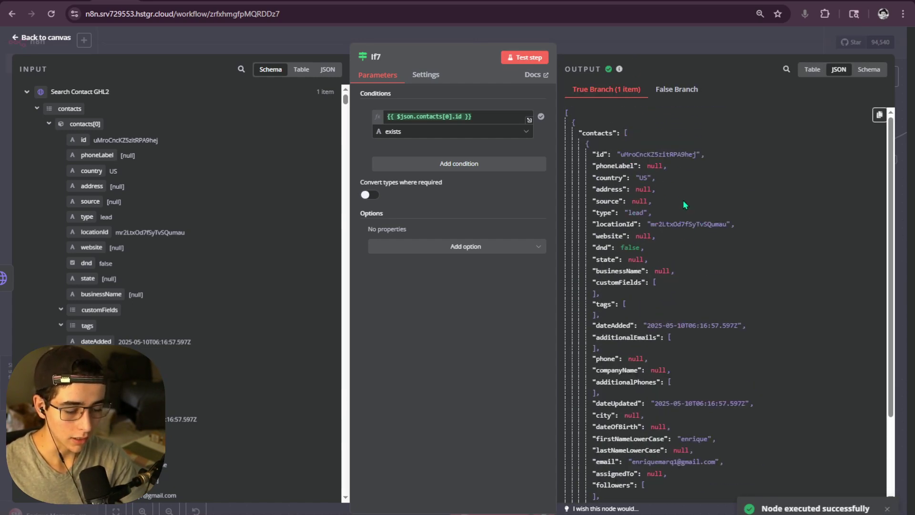
left_click_drag(566, 122, 579, 458)
left_click(579, 461)
scroll(579, 461, "up", 4)
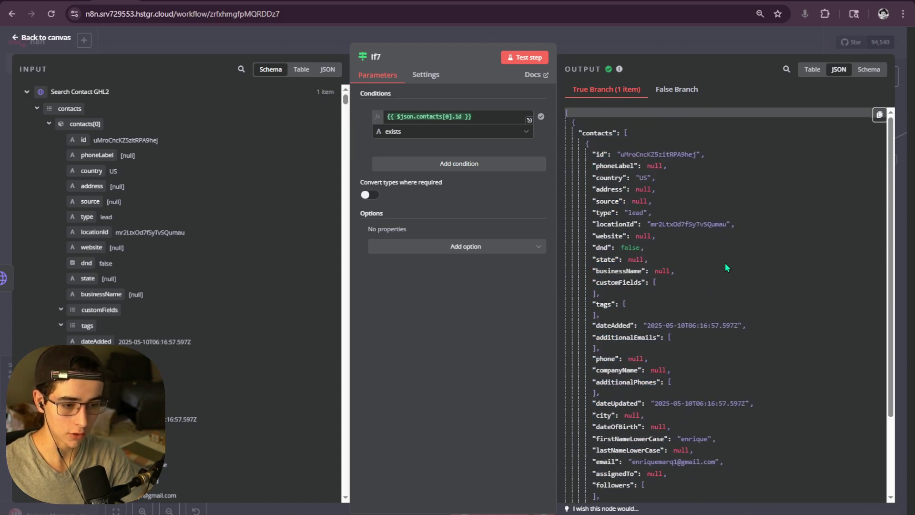
left_click(692, 42)
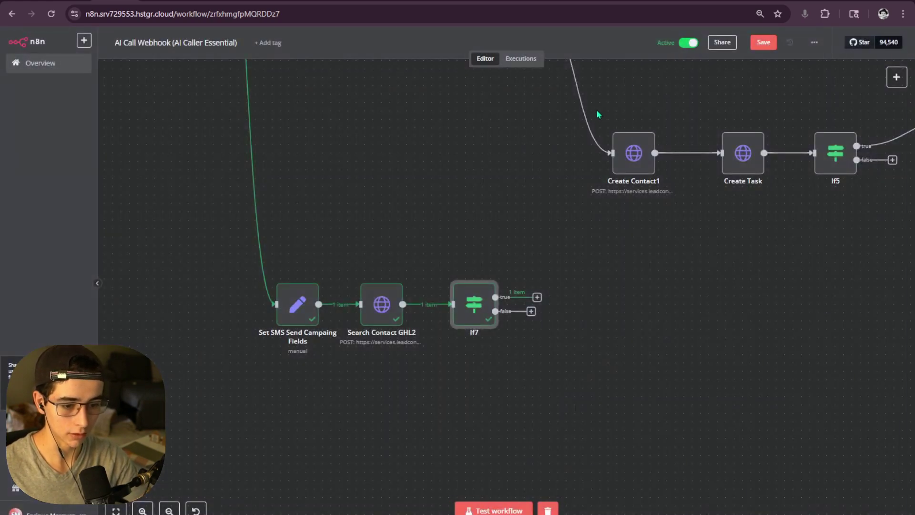
- Reopen If7 to check what the contacts[0].id expression resolves to
double_click(471, 309)
left_click(475, 116)
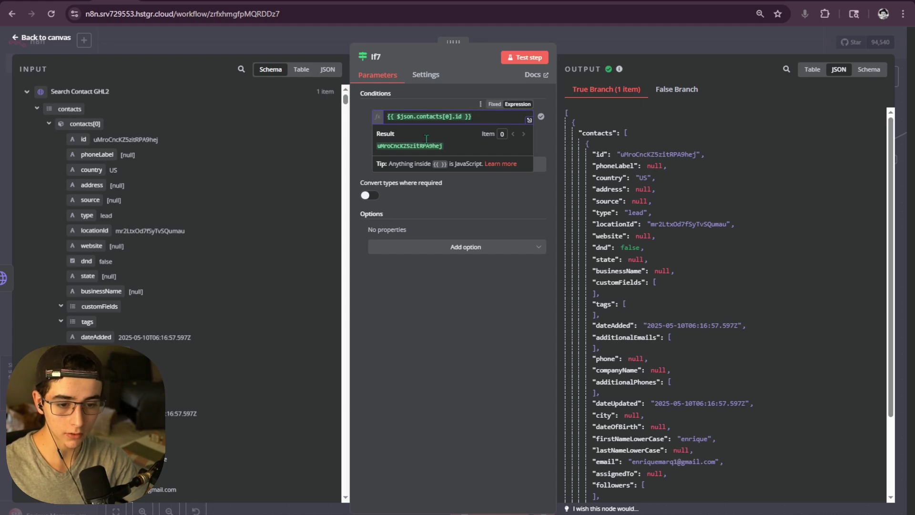
left_click(164, 140)
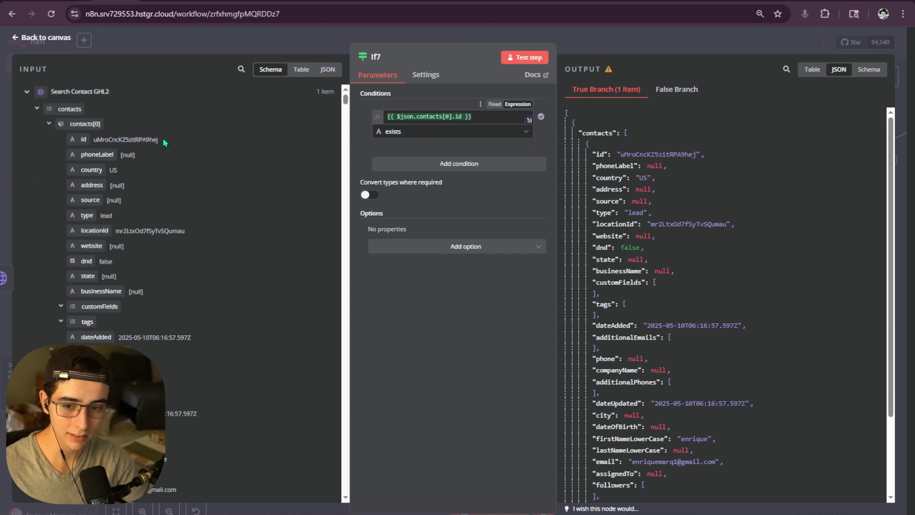
left_click(605, 44)
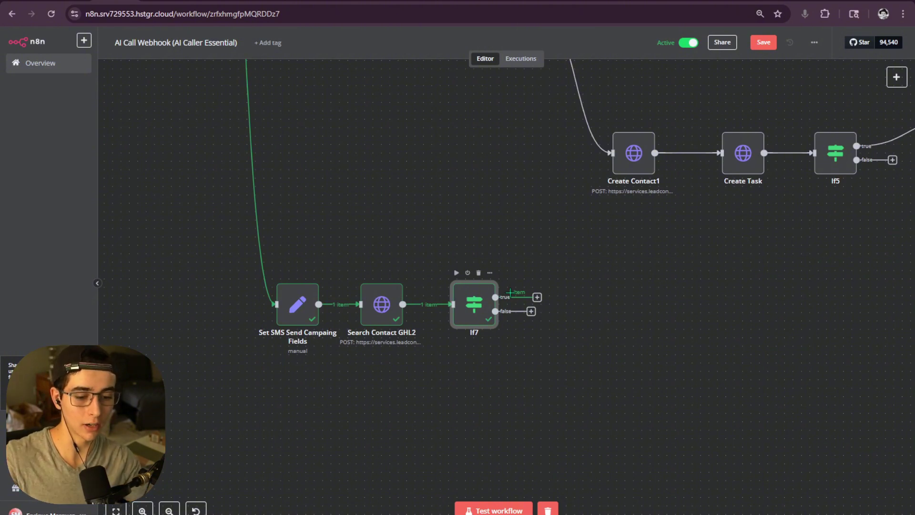
double_click(485, 315)
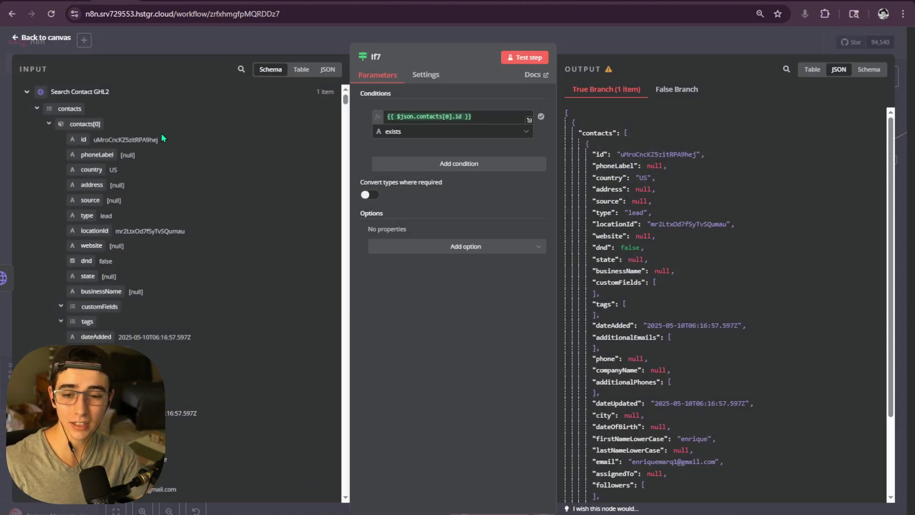
left_click(593, 44)
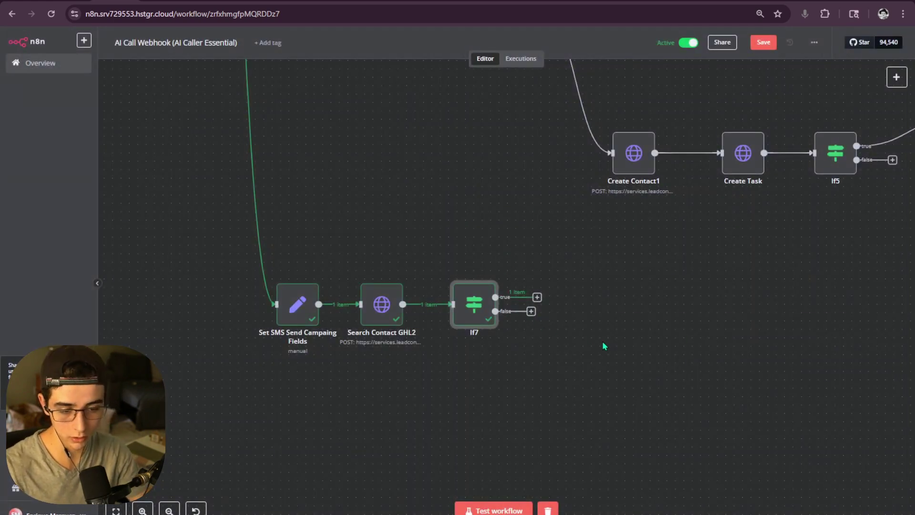
- Start adding a new node on If7's true output
left_click(537, 297)
left_click_drag(547, 251, 421, 303)
scroll(421, 304, "down", 2)
scroll(421, 310, "up", 2)
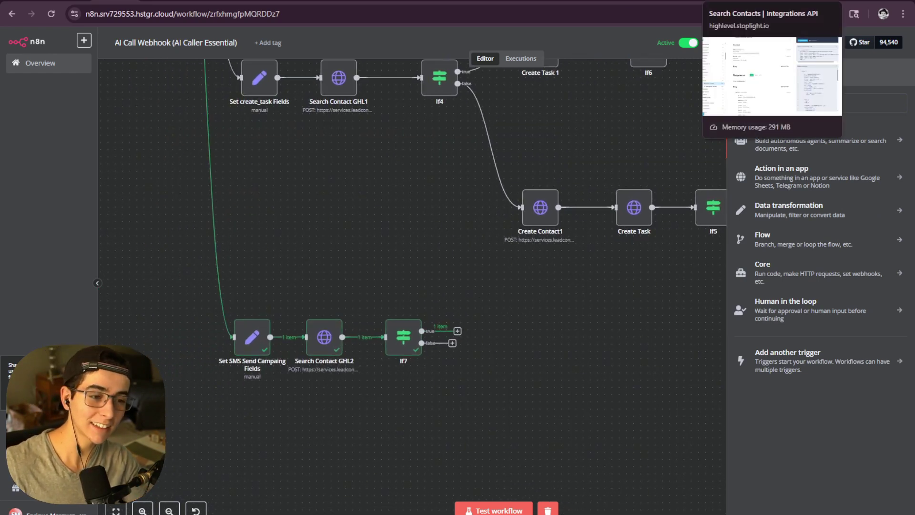
- In the HighLevel API docs, open Conversations > Messages > Send a new message
left_click(743, 2)
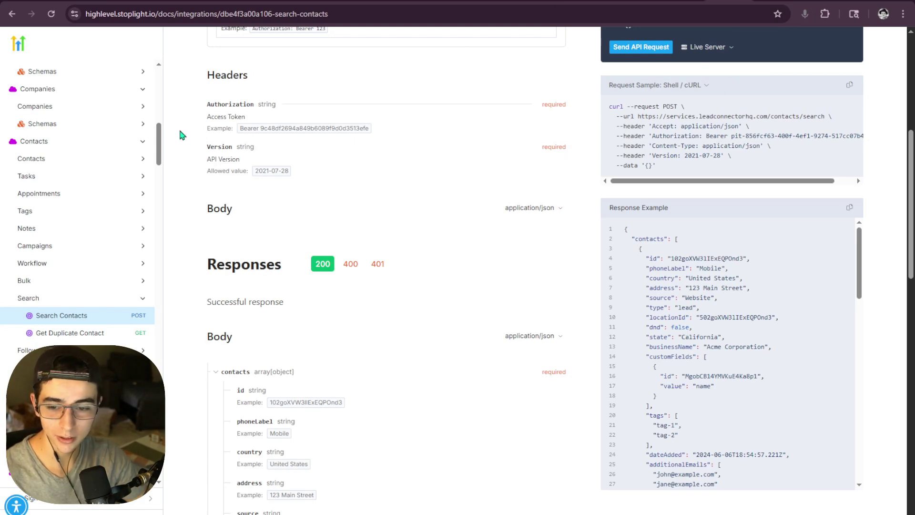
scroll(102, 241, "up", 5)
scroll(43, 244, "down", 7)
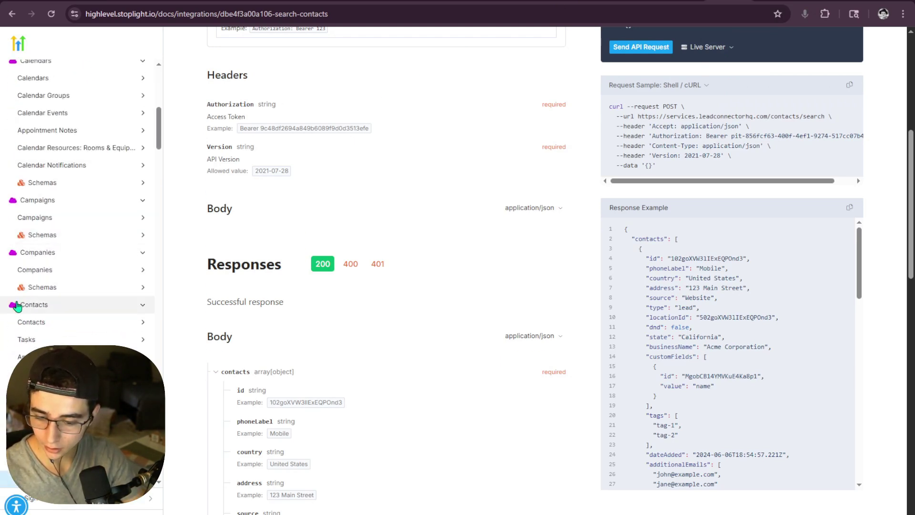
scroll(41, 303, "down", 2)
scroll(40, 303, "down", 7)
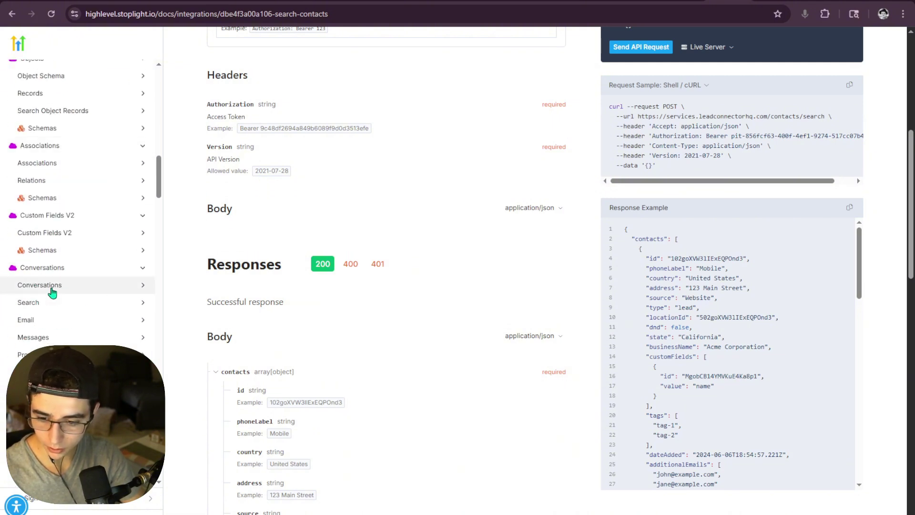
left_click(51, 288)
left_click(98, 292)
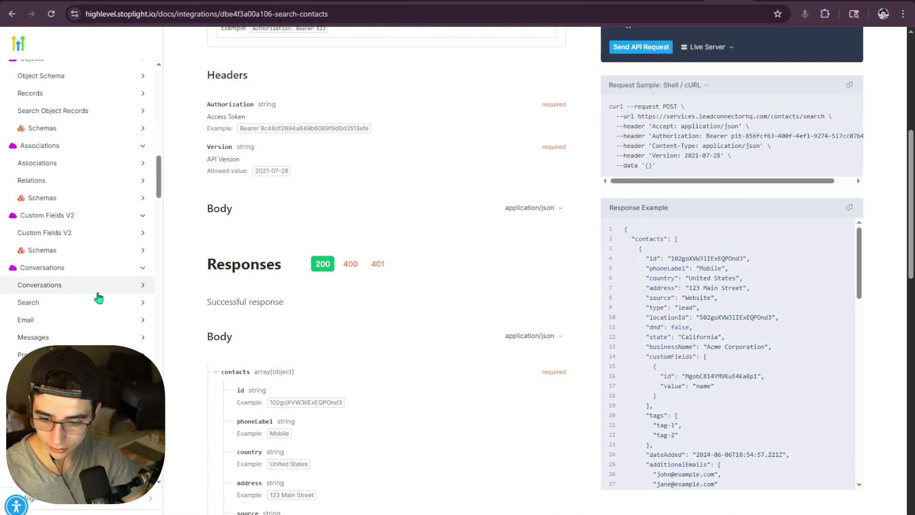
left_click(63, 306)
left_click(63, 306)
left_click(61, 324)
left_click(61, 323)
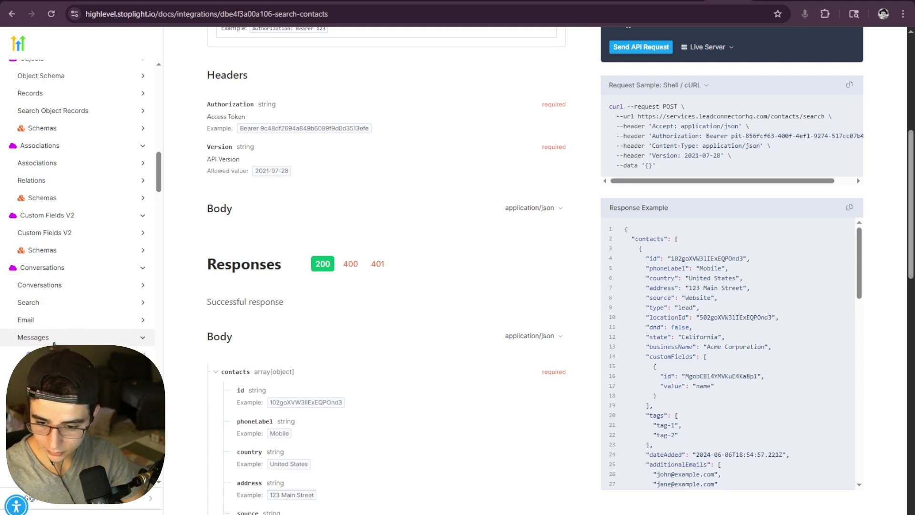
left_click(60, 337)
scroll(105, 305, "down", 3)
left_click(102, 228)
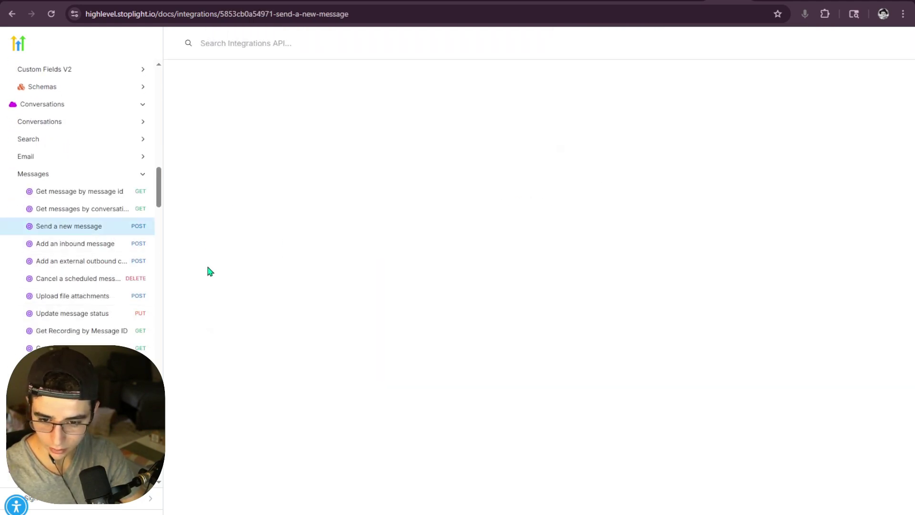
- Review the POST /conversations/messages docs, copy its cURL sample, and return to n8n
scroll(114, 312, "down", 4)
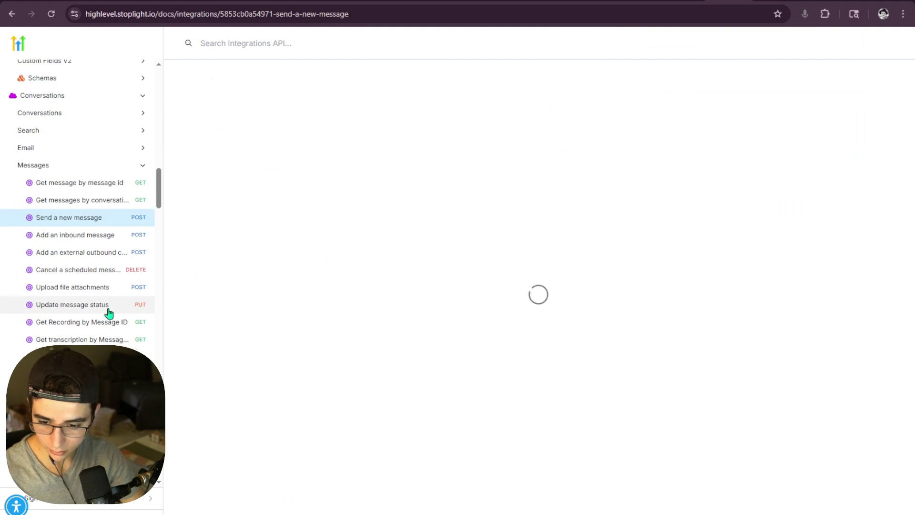
scroll(268, 298, "down", 5)
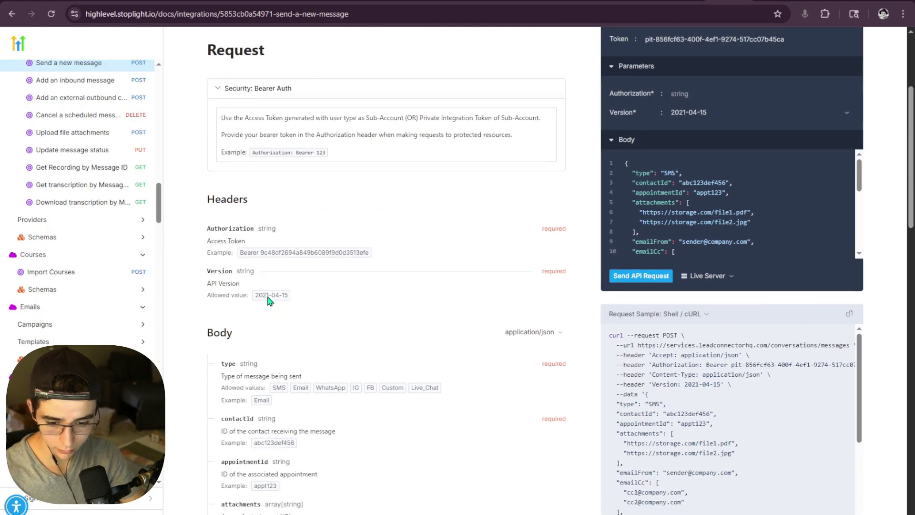
scroll(268, 298, "down", 15)
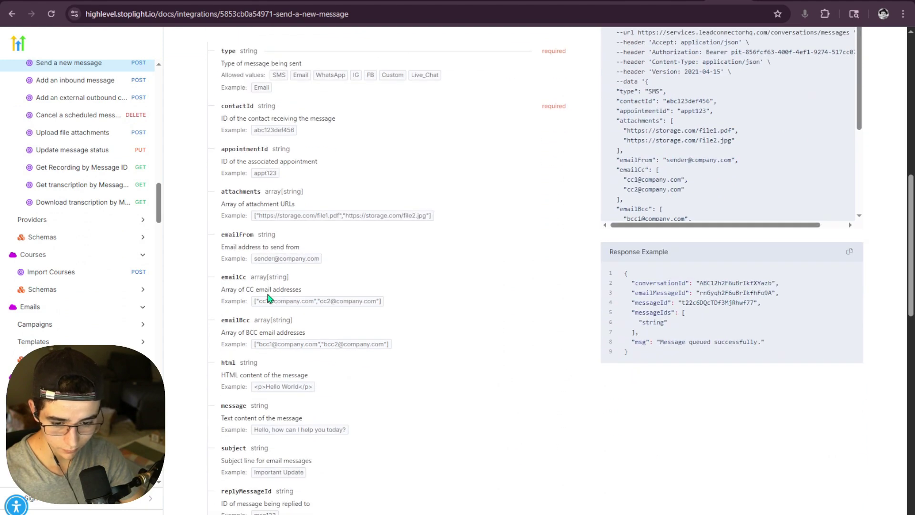
scroll(268, 298, "up", 20)
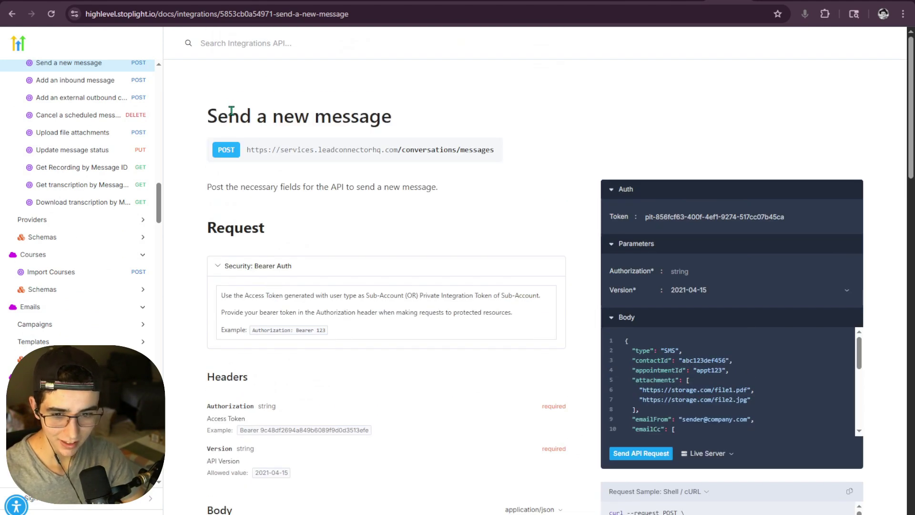
triple_click(231, 111)
left_click(173, 183)
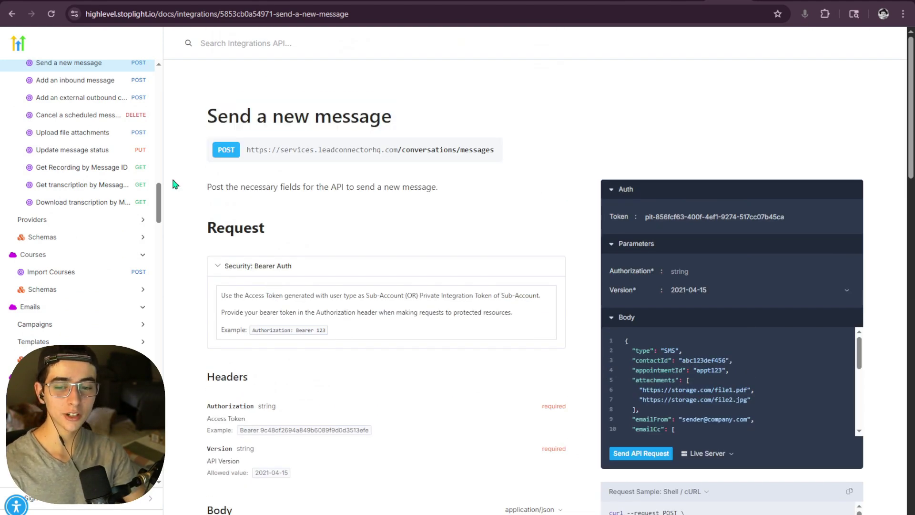
scroll(51, 219, "up", 6)
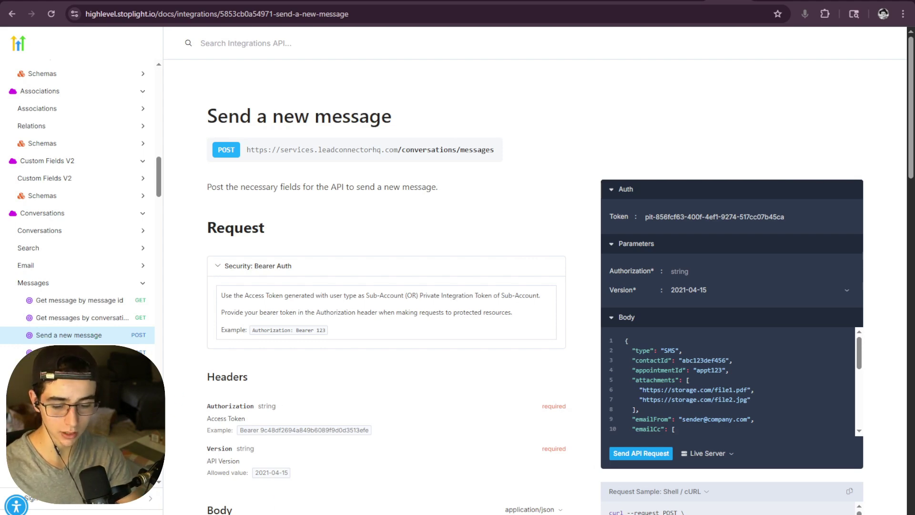
left_click(295, 509)
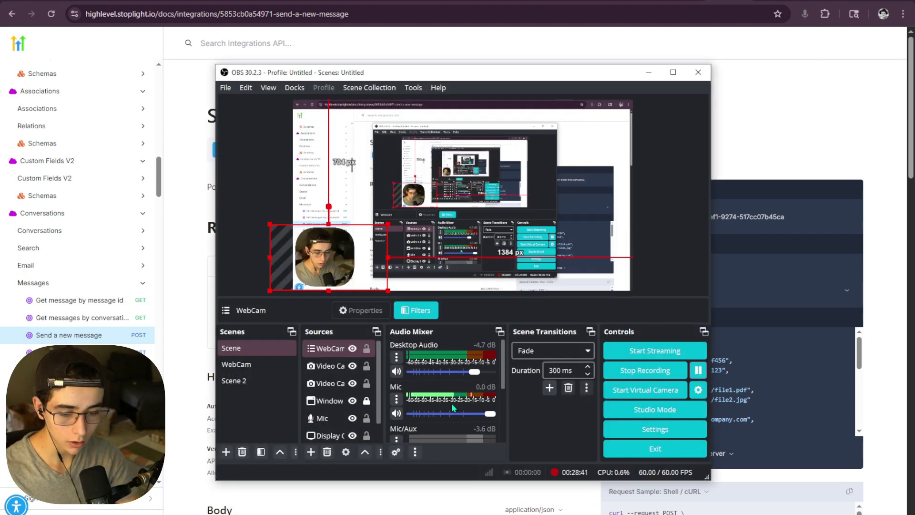
left_click(648, 73)
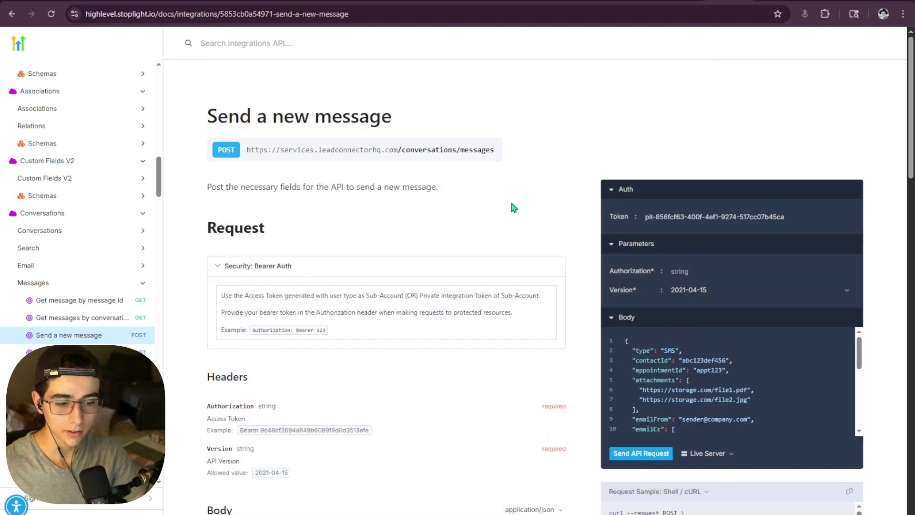
scroll(469, 205, "down", 3)
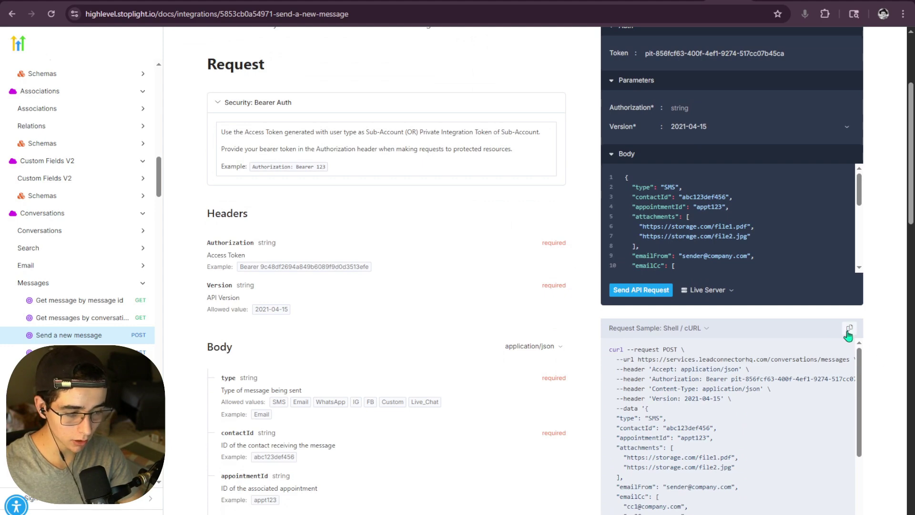
left_click(849, 328)
scroll(569, 336, "up", 3)
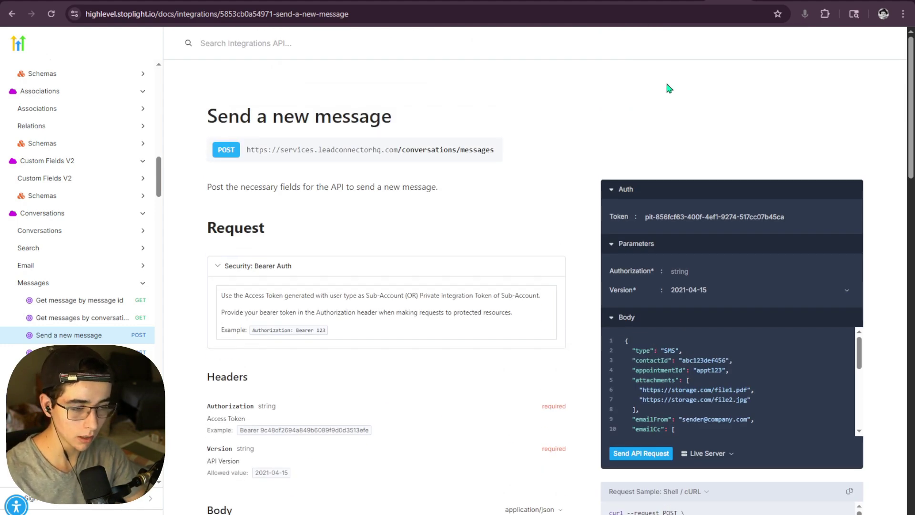
scroll(666, 84, "down", 1)
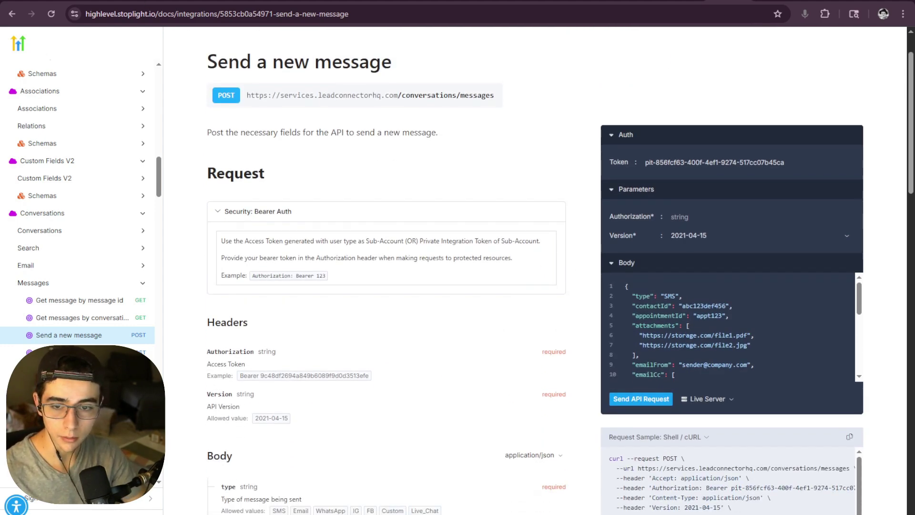
left_click(125, 1)
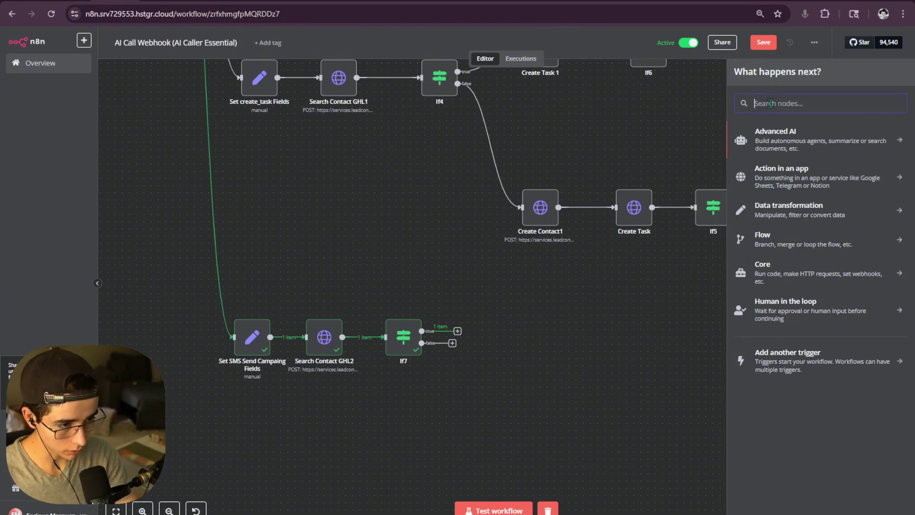
- Add an HTTP Request node after If7, filled from the pasted send-message cURL
type("http")
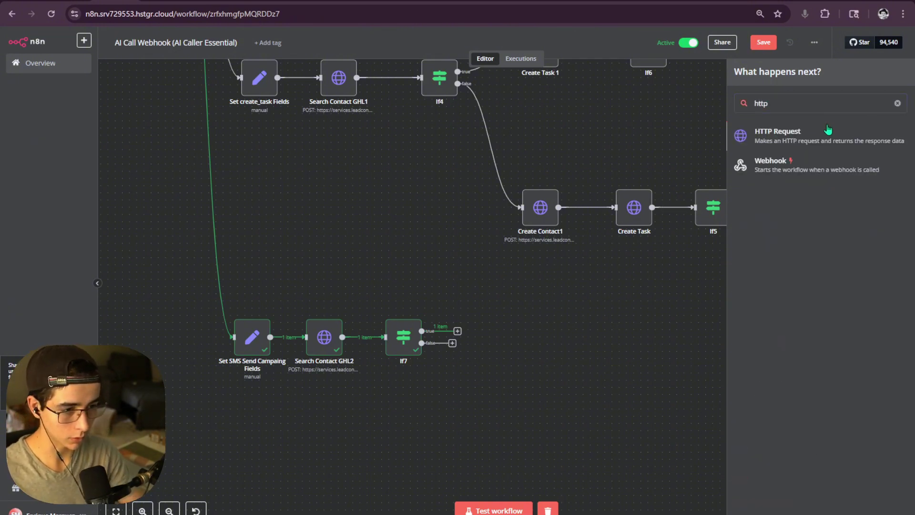
left_click(805, 149)
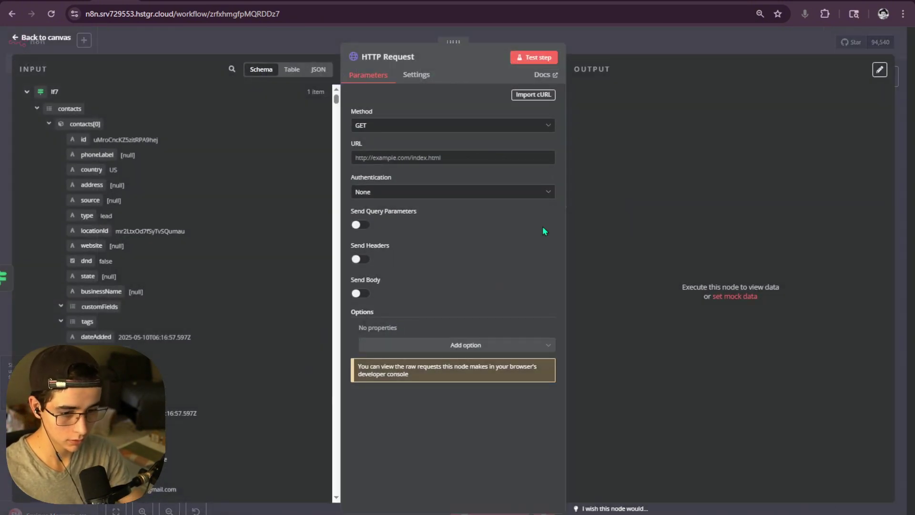
left_click(533, 94)
key("ctrl+v")
left_click(594, 320)
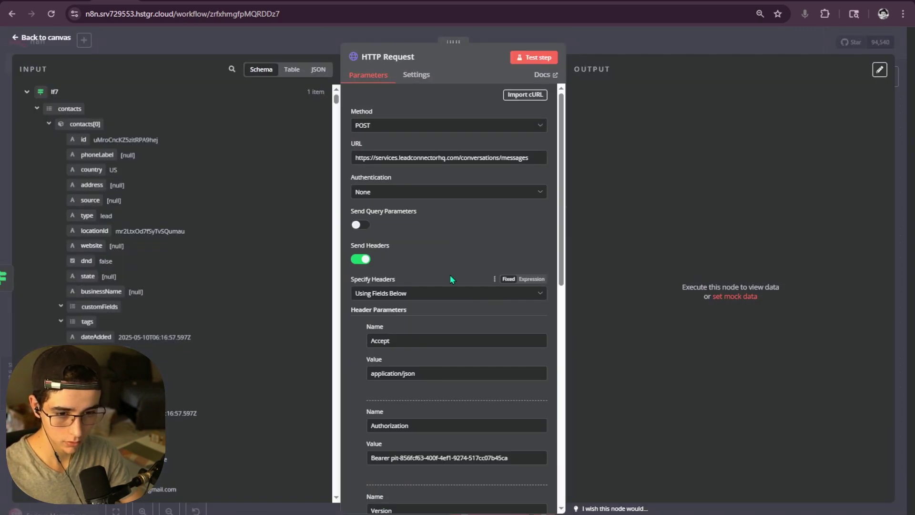
- Delete the hardcoded token after 'Bearer' in the Authorization header
scroll(496, 232, "down", 3)
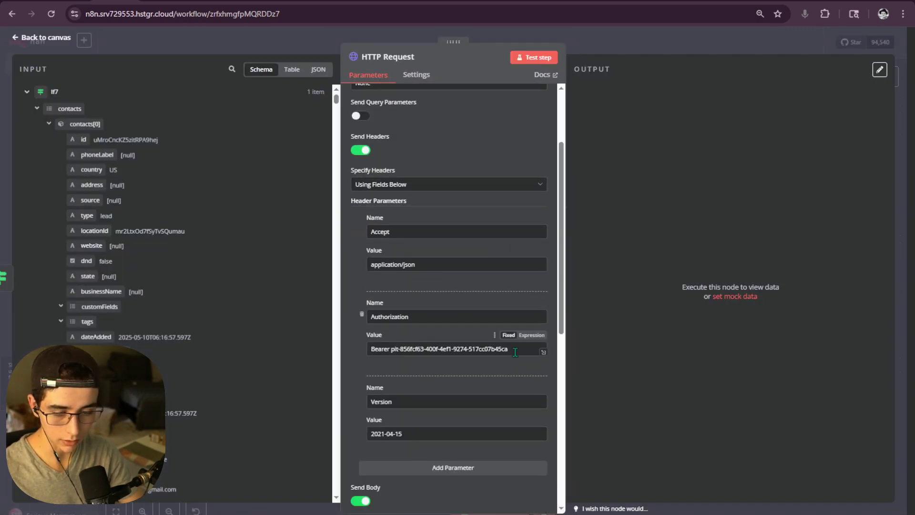
left_click_drag(508, 349, 392, 356)
key("BackSpace")
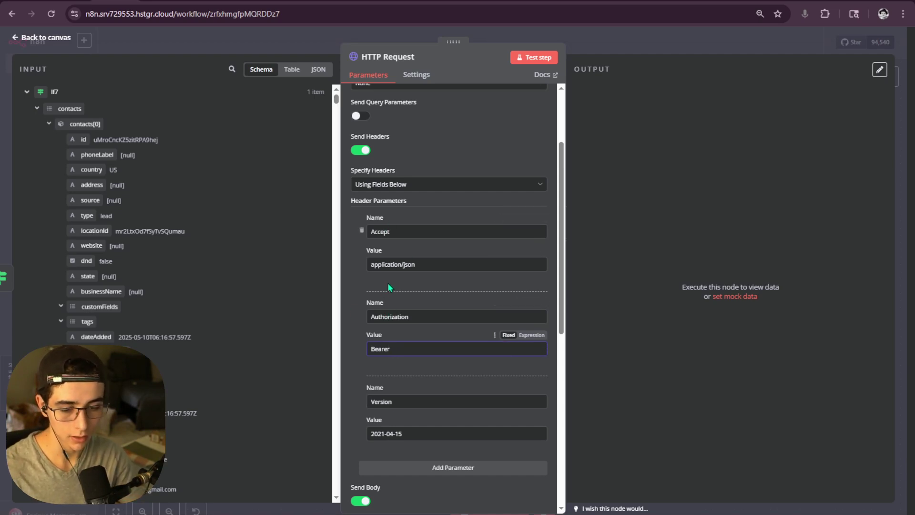
double_click(379, 231)
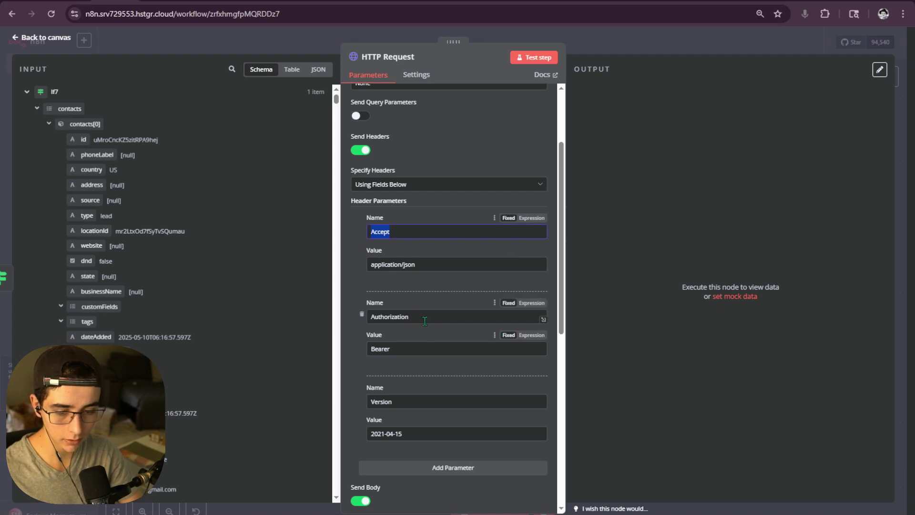
double_click(386, 317)
double_click(381, 401)
left_click(734, 295)
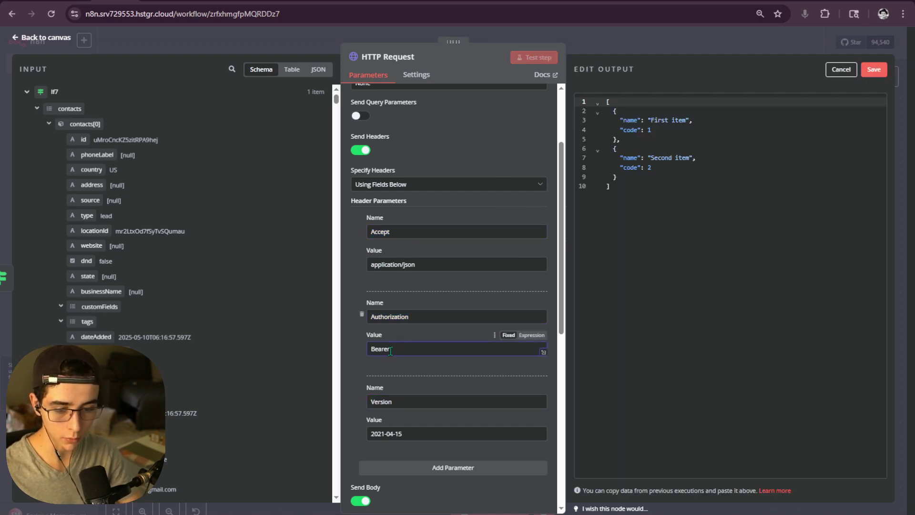
left_click_drag(391, 350, 365, 353)
- Insert the Authorization field from Set SMS Send Campaing Fields after 'Bearer'
key("ctrl+Tab")
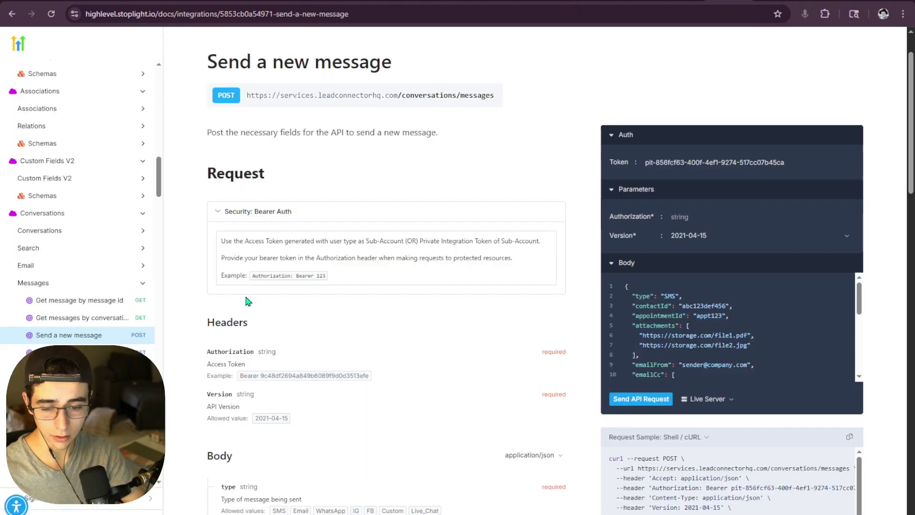
scroll(248, 302, "down", 1)
left_click_drag(259, 321, 241, 323)
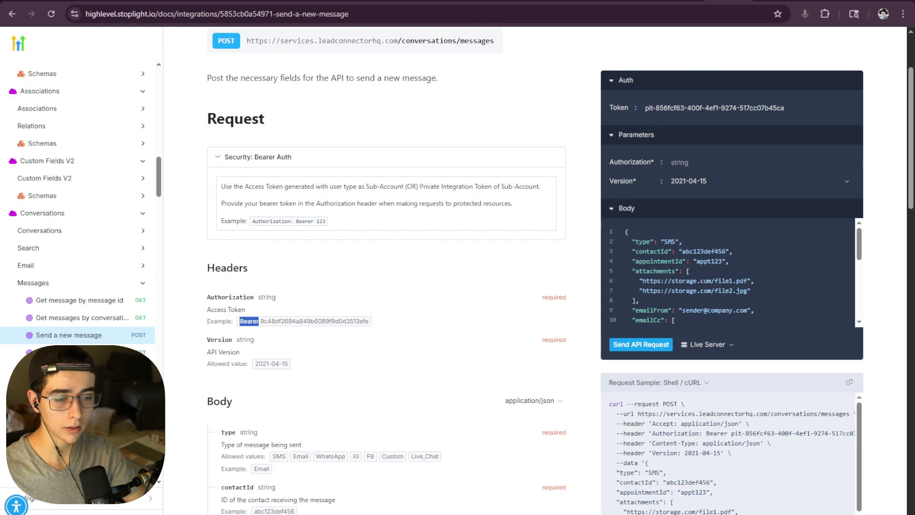
left_click(291, 321)
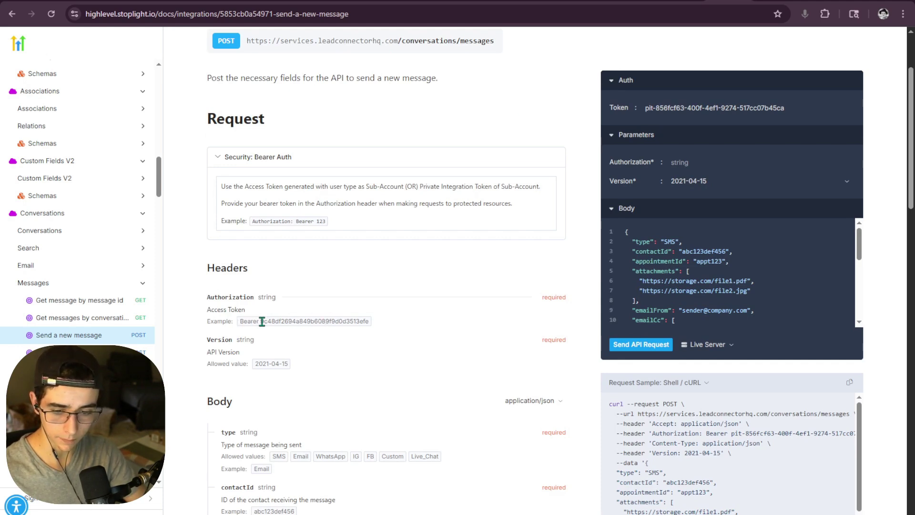
left_click_drag(261, 322, 372, 324)
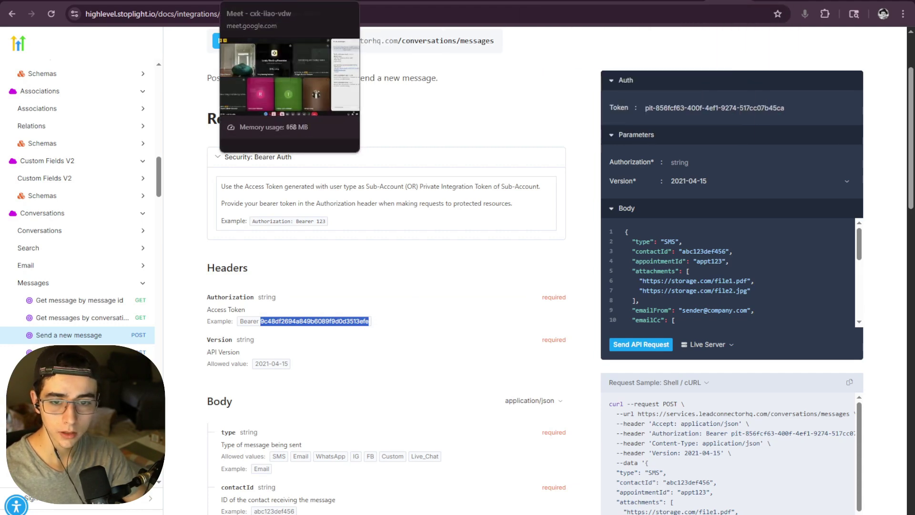
left_click(115, 1)
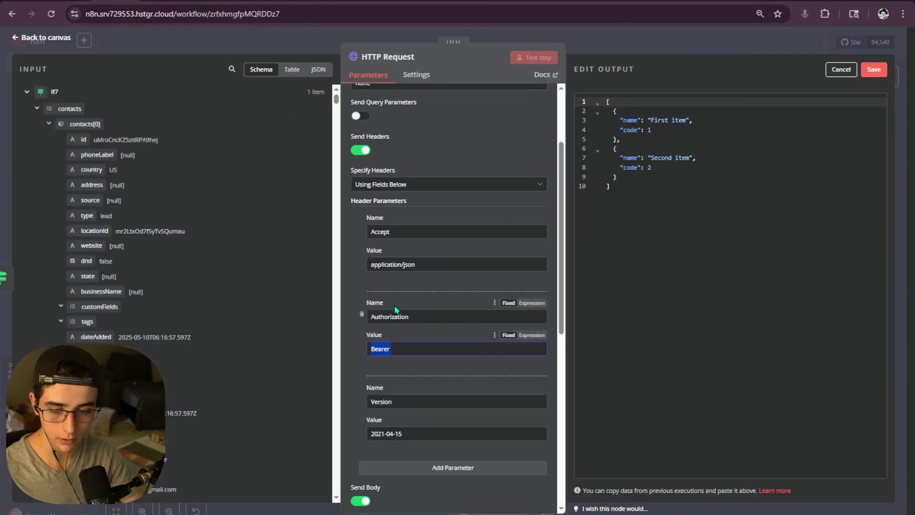
left_click(27, 91)
left_click(27, 110)
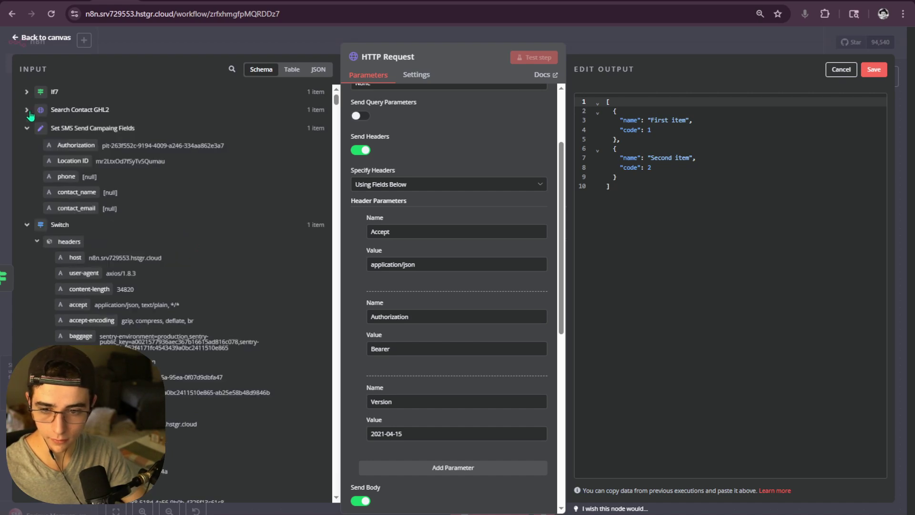
left_click_drag(75, 145, 441, 346)
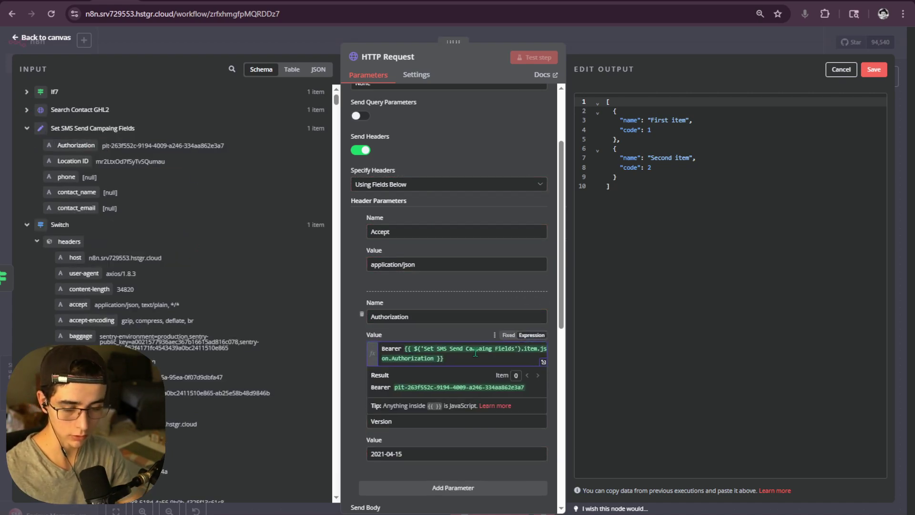
scroll(475, 350, "down", 5)
scroll(477, 343, "down", 4)
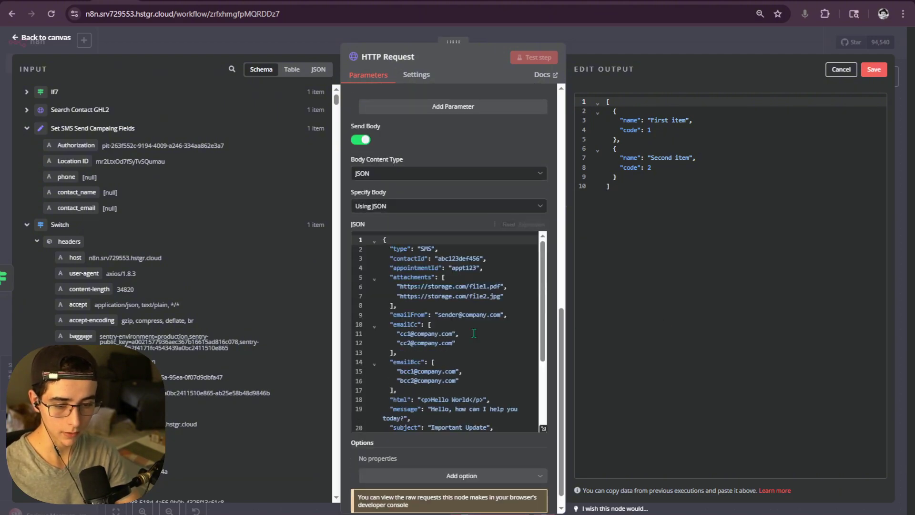
- Open the HTTP Request node's JSON body in the larger Edit JSON editor
scroll(548, 414, "up", 2)
scroll(549, 417, "down", 2)
left_click(543, 412)
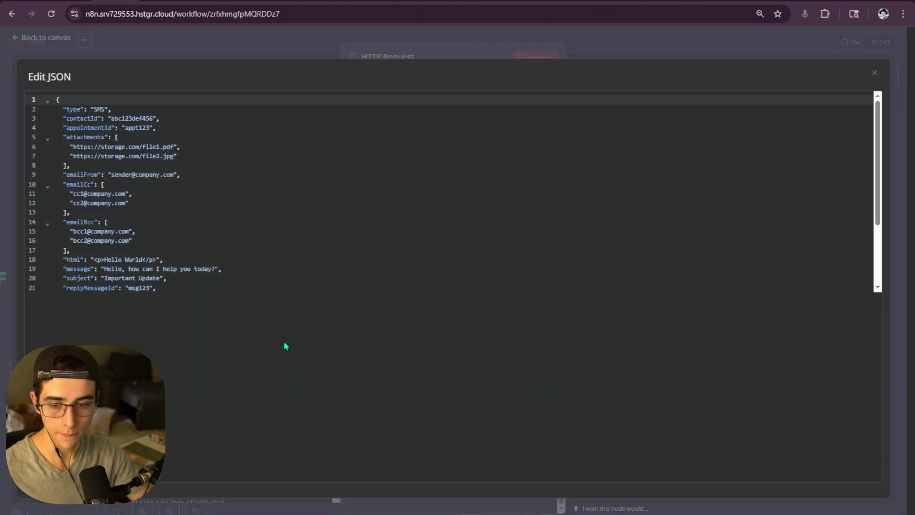
scroll(172, 289, "down", 2)
left_click_drag(58, 232, 97, 250)
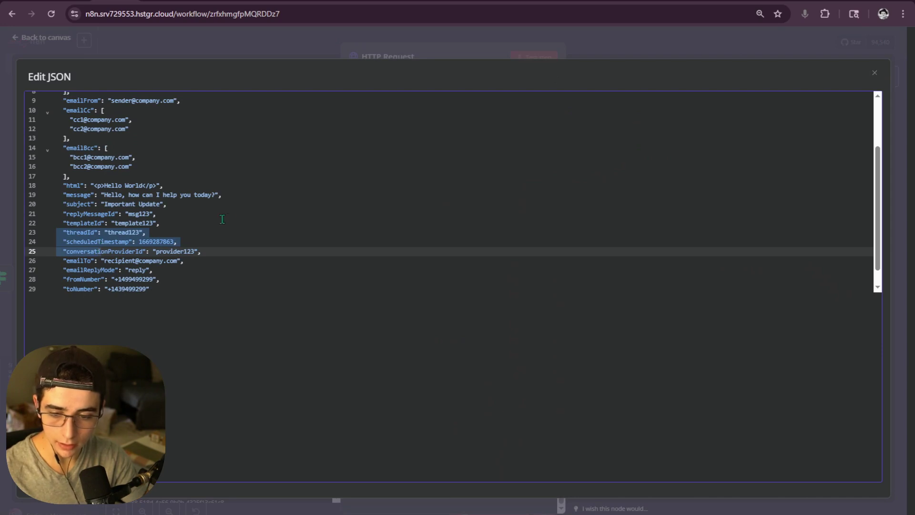
scroll(222, 219, "down", 1)
- Select body lines 11 to 29, then switch to HighLevel's Send a new message docs
left_click(136, 270)
left_click_drag(66, 282, 61, 167)
scroll(68, 205, "up", 3)
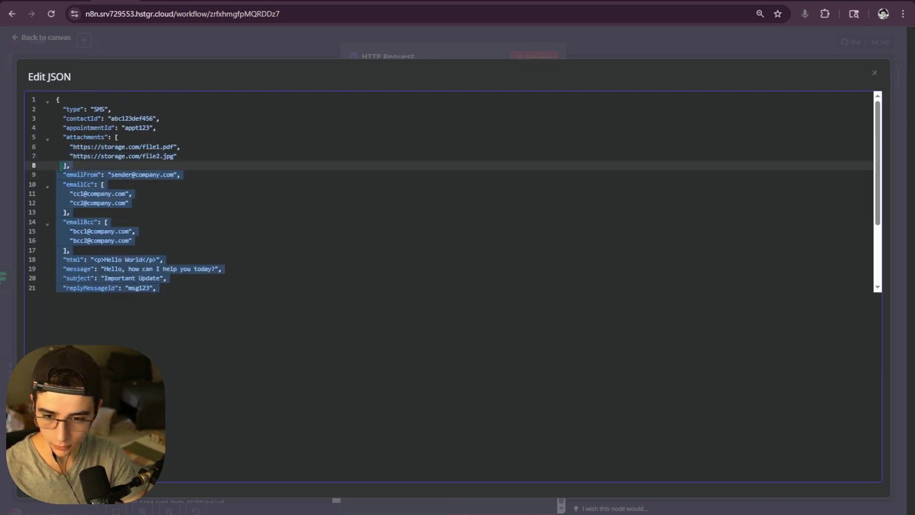
scroll(68, 173, "down", 3)
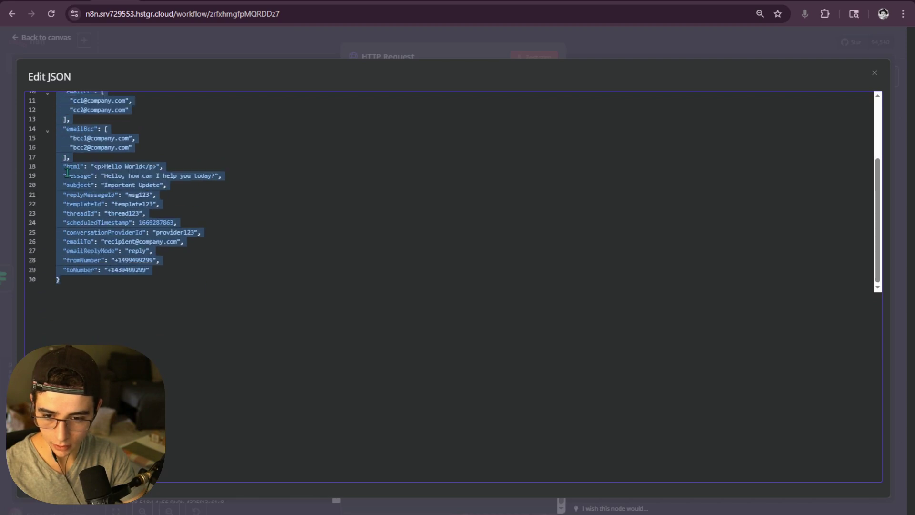
left_click(92, 314)
scroll(62, 255, "up", 2)
left_click_drag(153, 270, 62, 169)
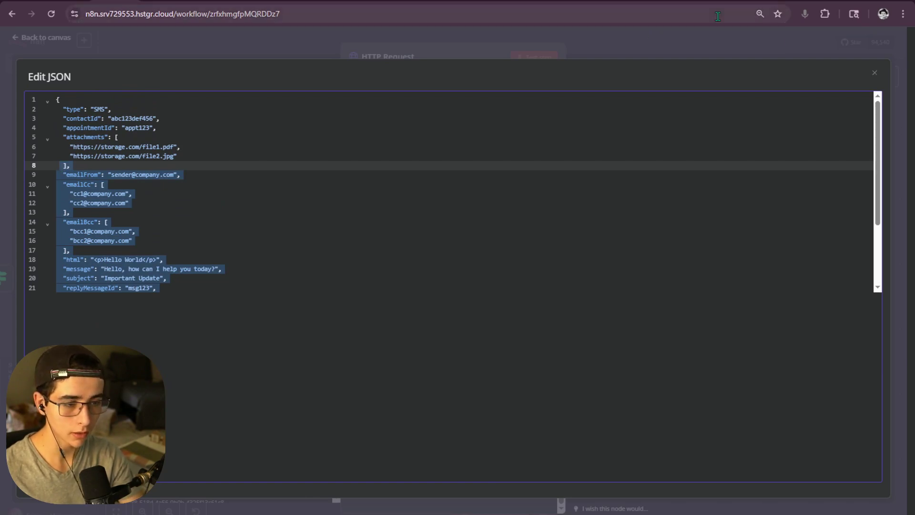
left_click(728, 1)
left_click(358, 294)
- Examine the Body's type field with its SMS value, and the contactId field
scroll(359, 294, "down", 5)
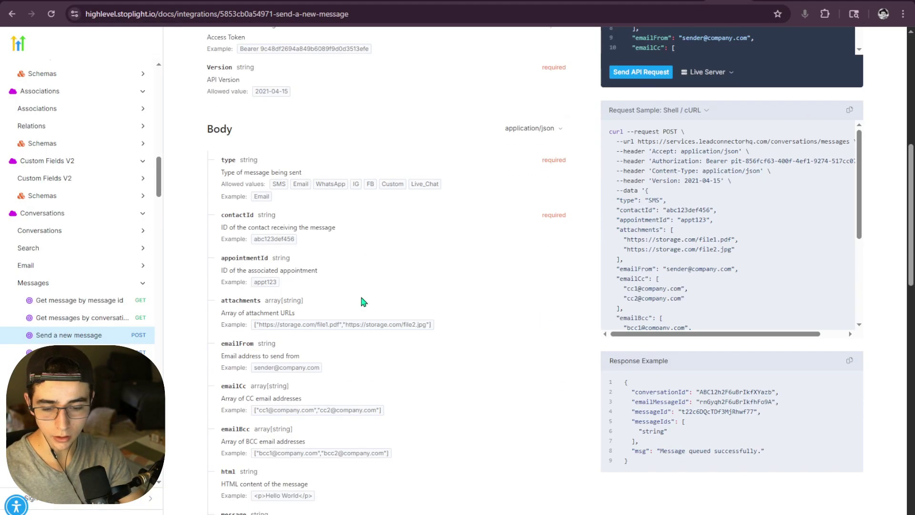
scroll(196, 251, "up", 2)
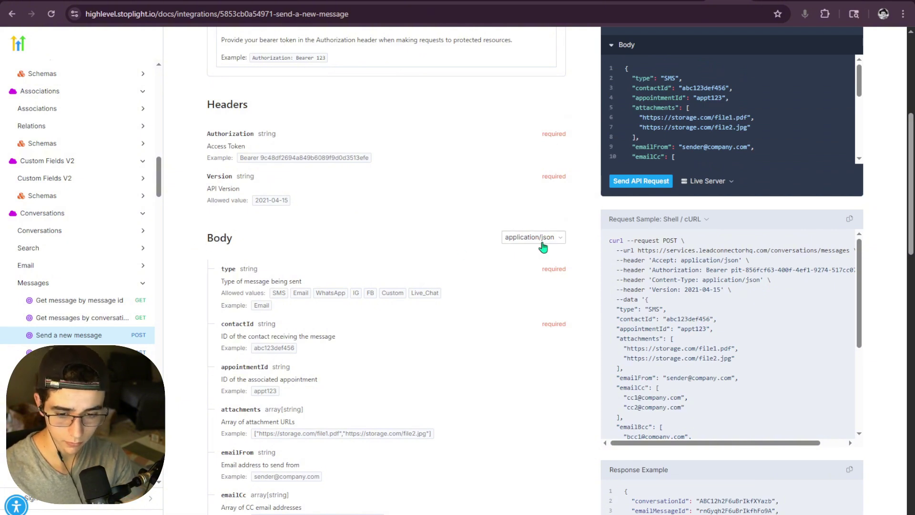
scroll(196, 271, "down", 1)
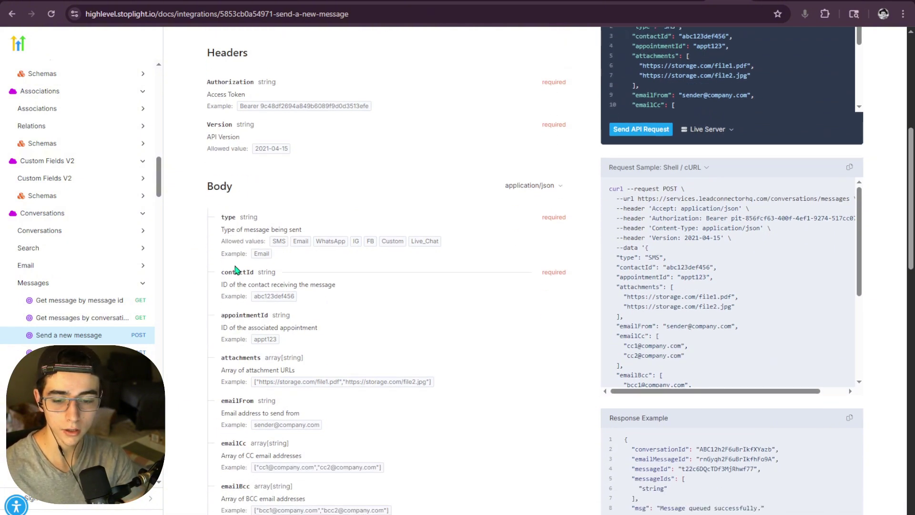
left_click_drag(220, 212, 287, 237)
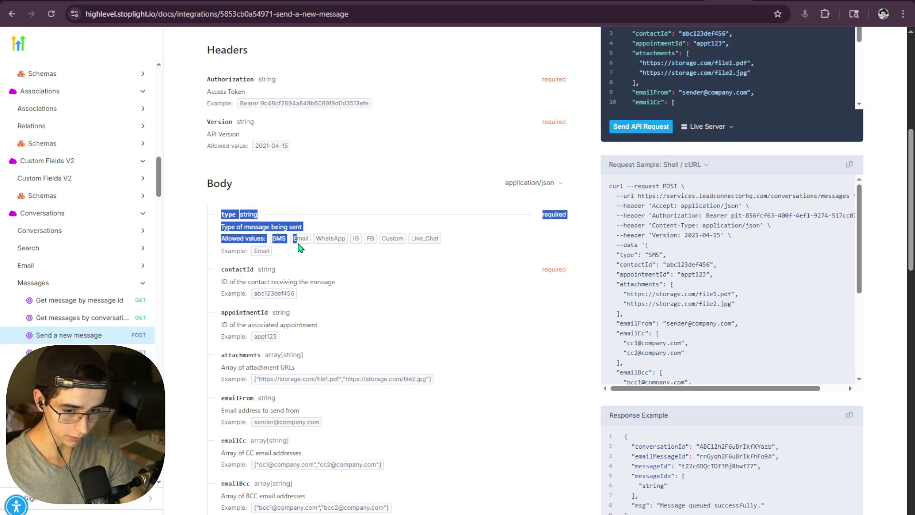
left_click(281, 257)
double_click(276, 238)
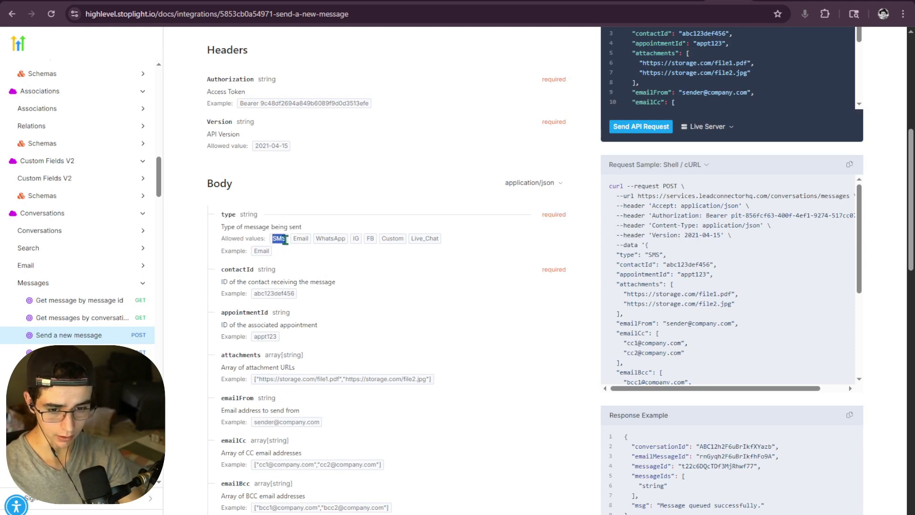
left_click(288, 238)
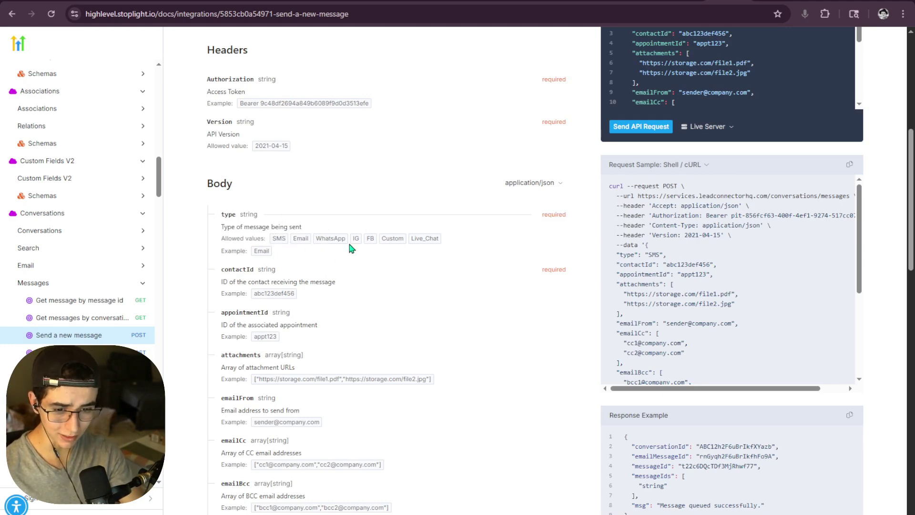
scroll(331, 259, "down", 1)
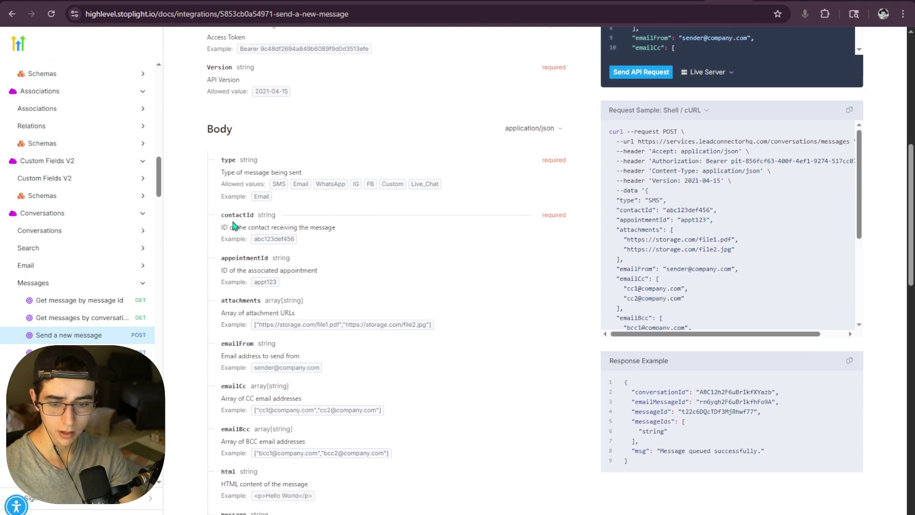
left_click_drag(220, 214, 257, 214)
left_click(270, 227)
left_click_drag(302, 241, 377, 249)
- Examine the fromNumber and toNumber fields, including the example phone number
scroll(376, 250, "down", 2)
scroll(380, 260, "down", 8)
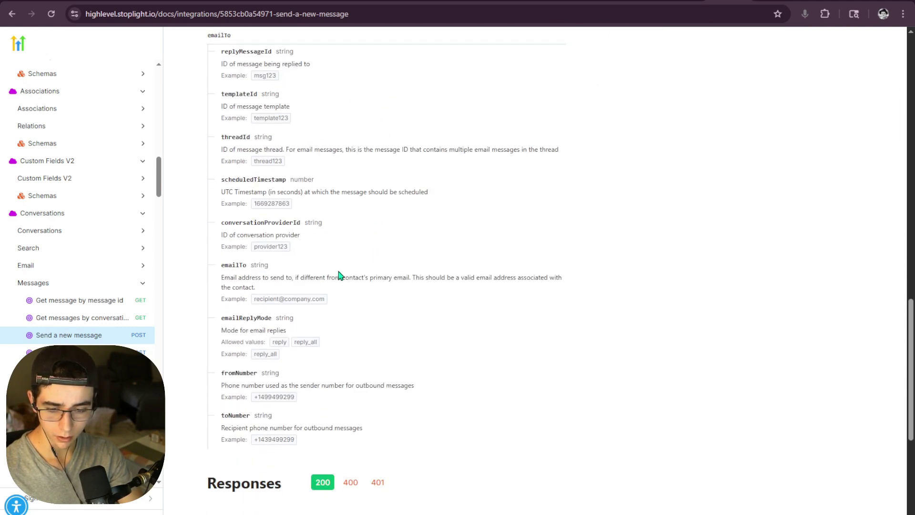
scroll(310, 248, "down", 3)
left_click_drag(221, 214, 260, 215)
left_click(262, 218)
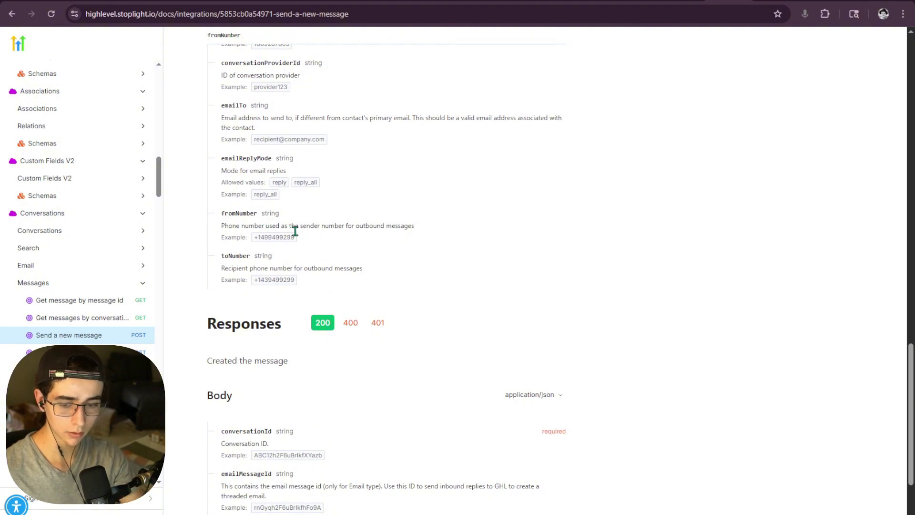
left_click_drag(237, 225, 220, 212)
left_click(285, 226)
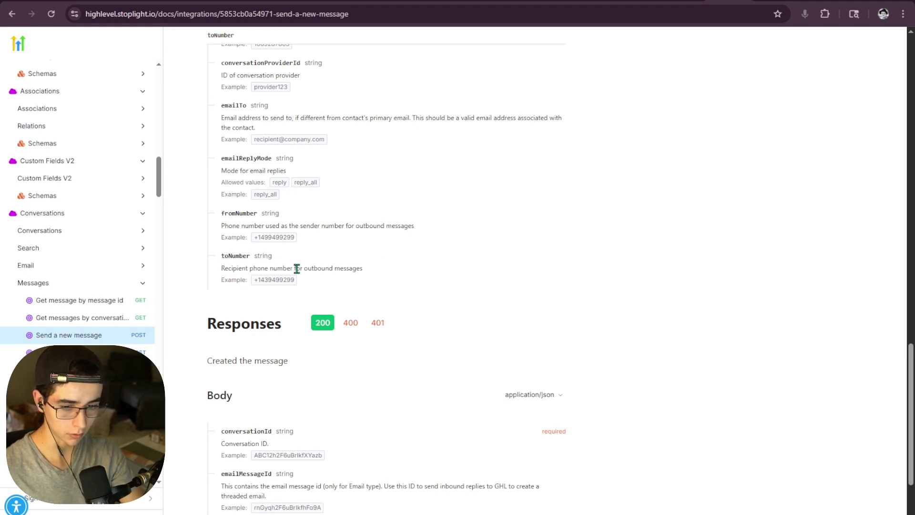
scroll(328, 298, "up", 2)
left_click_drag(362, 376, 211, 382)
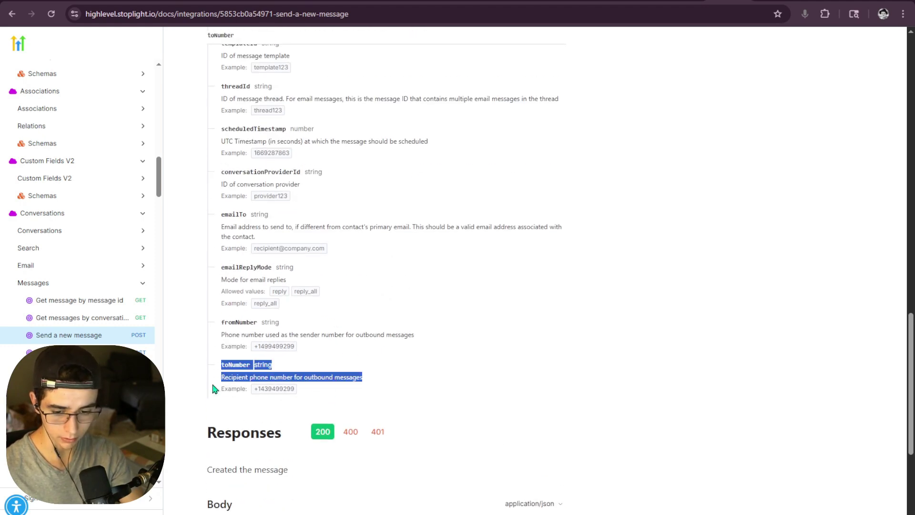
left_click(312, 376)
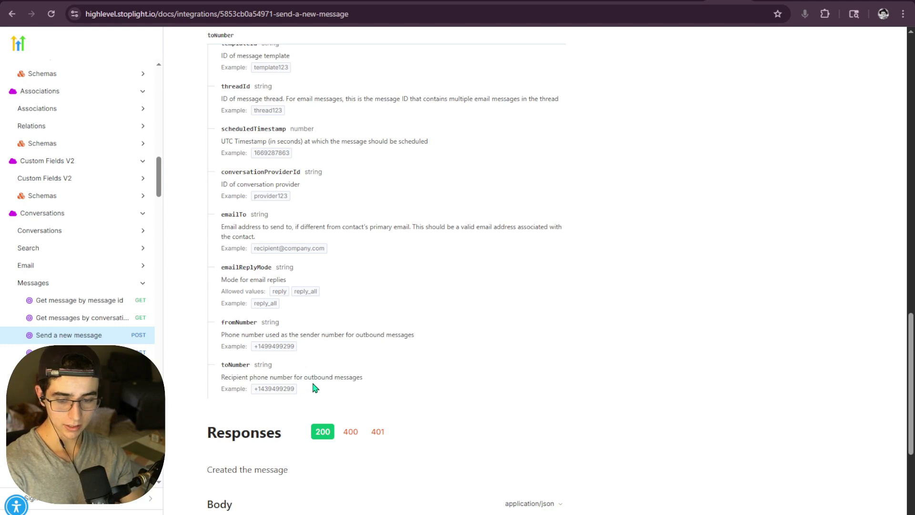
left_click_drag(294, 388, 258, 386)
left_click(315, 375)
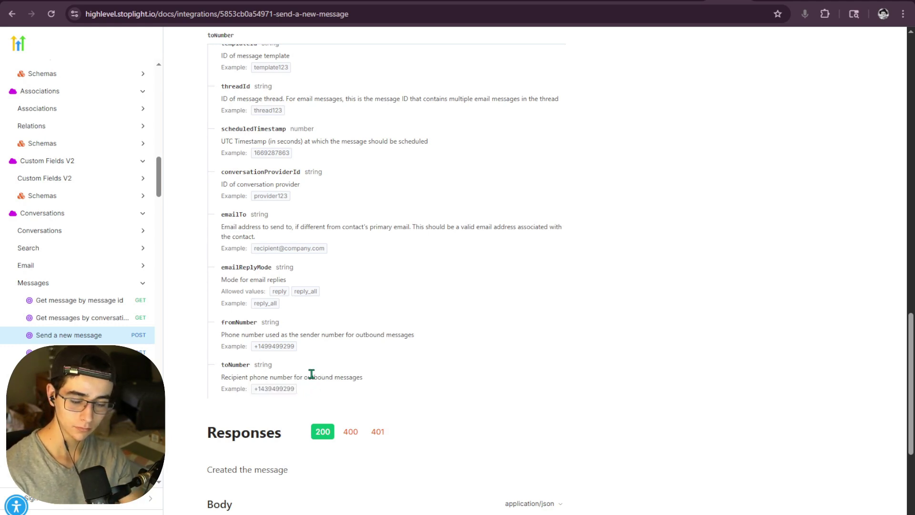
left_click_drag(295, 344, 225, 323)
left_click(240, 331)
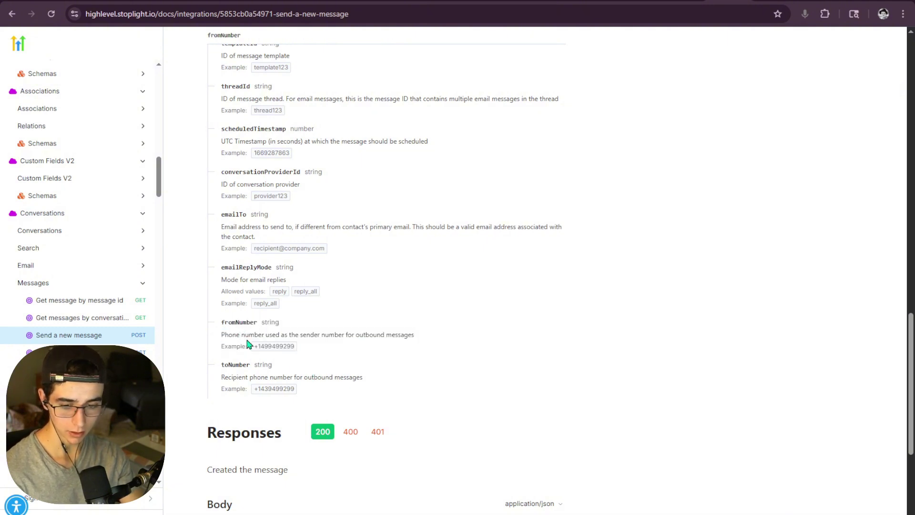
- Check sendSMSCampaing's parameters SMS, Name, Email, Useragrees and its n8n webhook server URL in Vapi
left_click(610, 1)
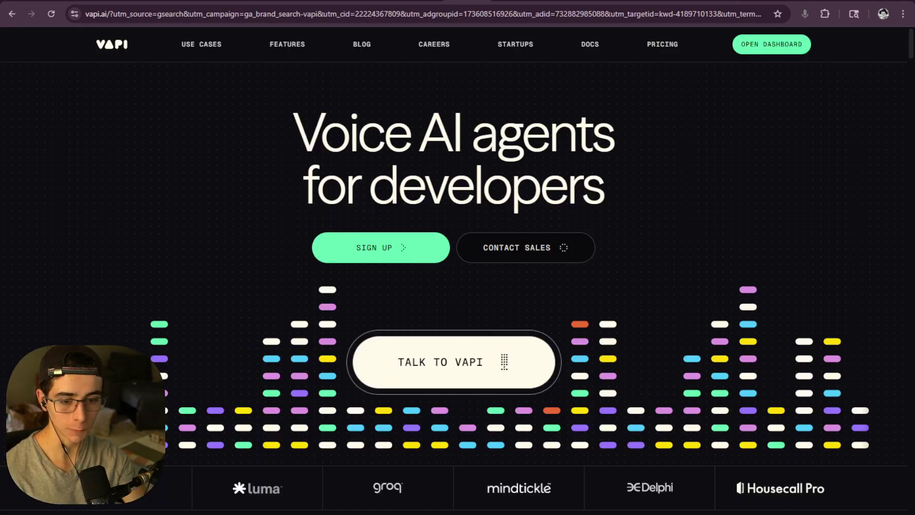
left_click(554, 1)
left_click(510, 1)
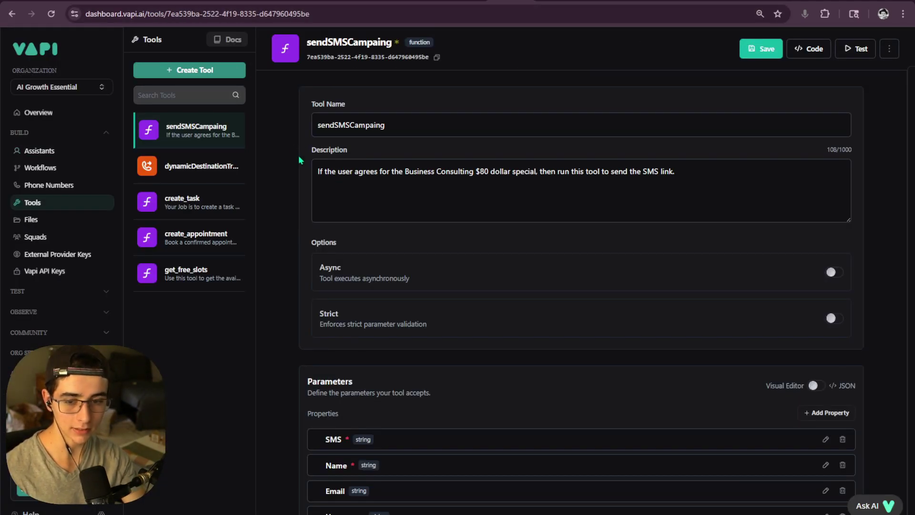
scroll(420, 218, "down", 3)
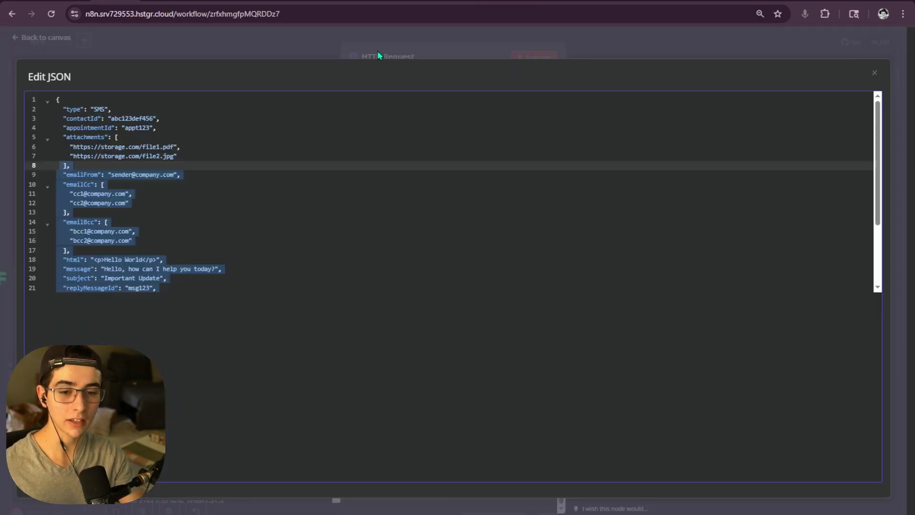
- Close the JSON editor and HTTP Request node, discarding output changes to return to the canvas
left_click(378, 49)
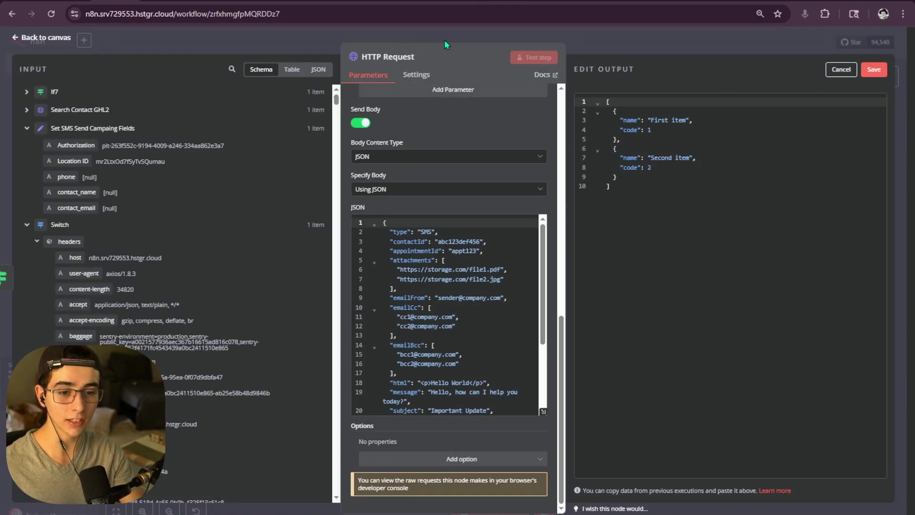
left_click(443, 36)
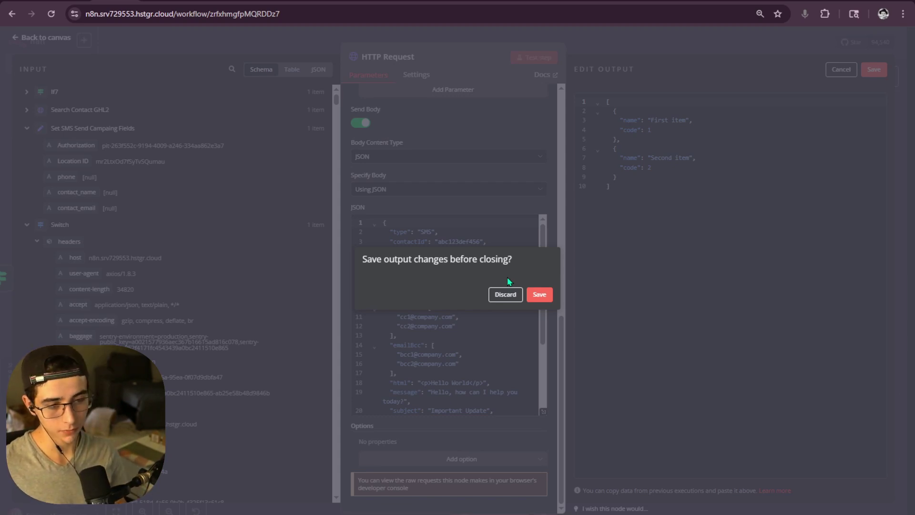
left_click(504, 293)
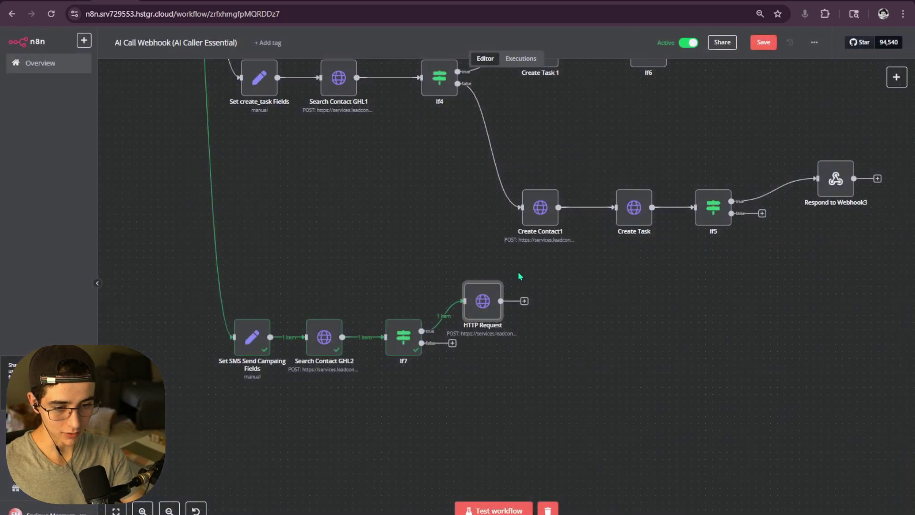
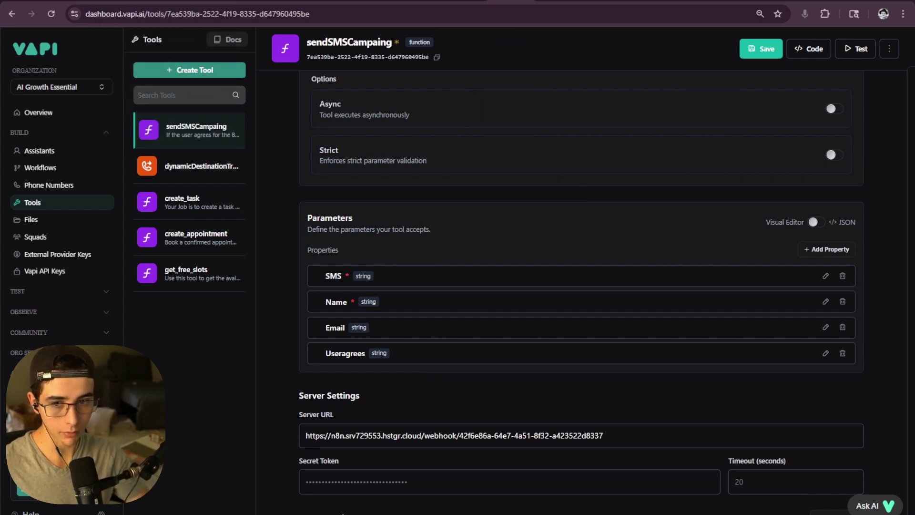
- Open the Webhook node's pinned output for editing and scroll to the sendSMSCampaing arguments
left_click(157, 3)
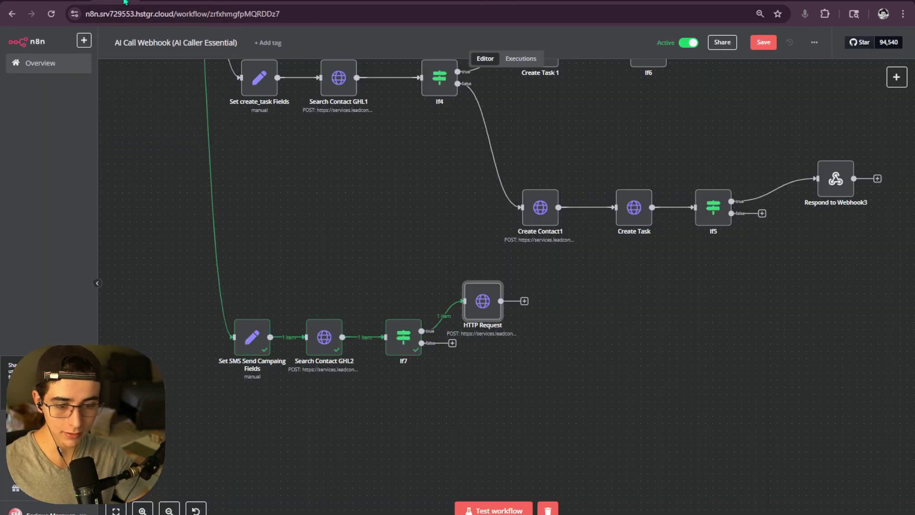
scroll(404, 289, "up", 4)
scroll(404, 292, "up", 8)
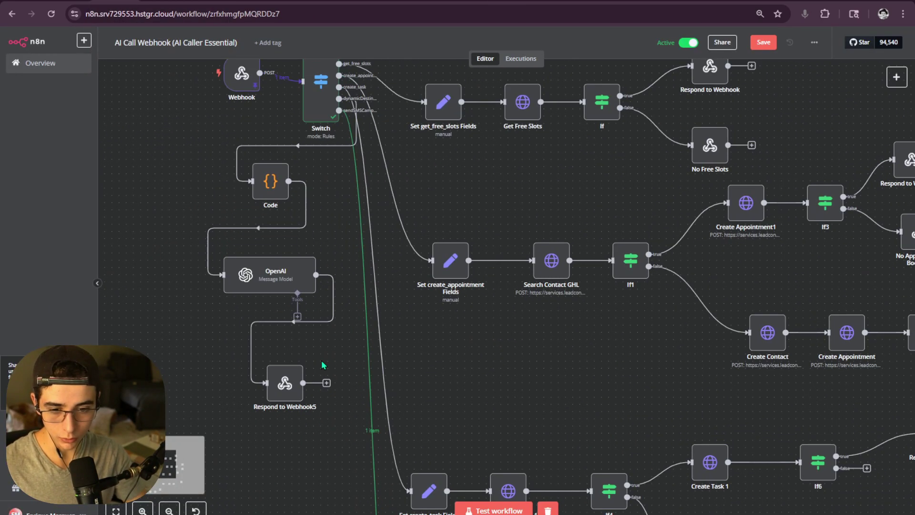
double_click(245, 170)
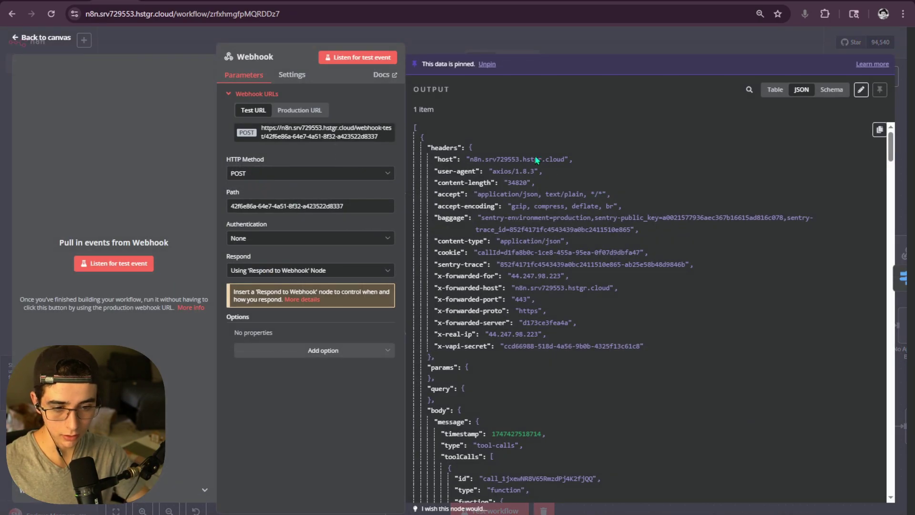
scroll(865, 113, "down", 8)
left_click(861, 90)
scroll(565, 240, "down", 5)
scroll(566, 239, "down", 15)
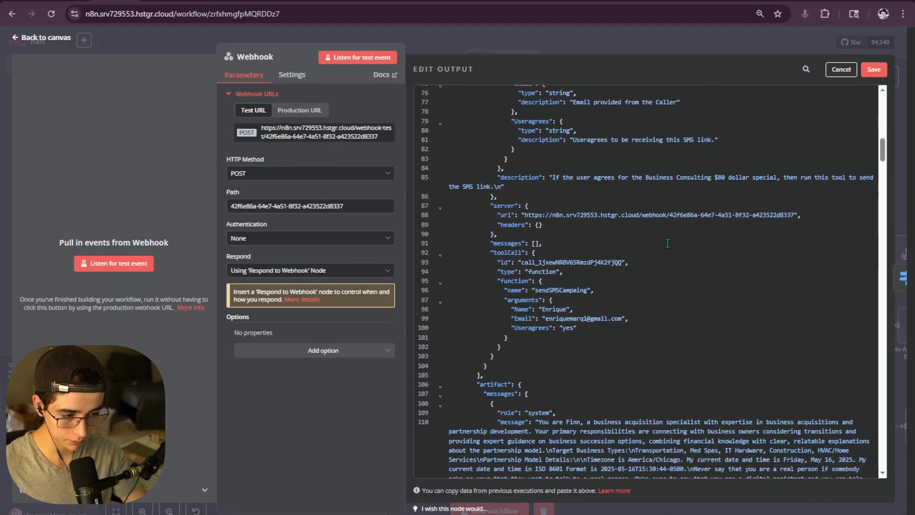
left_click_drag(882, 188, 898, 119)
scroll(669, 342, "down", 3)
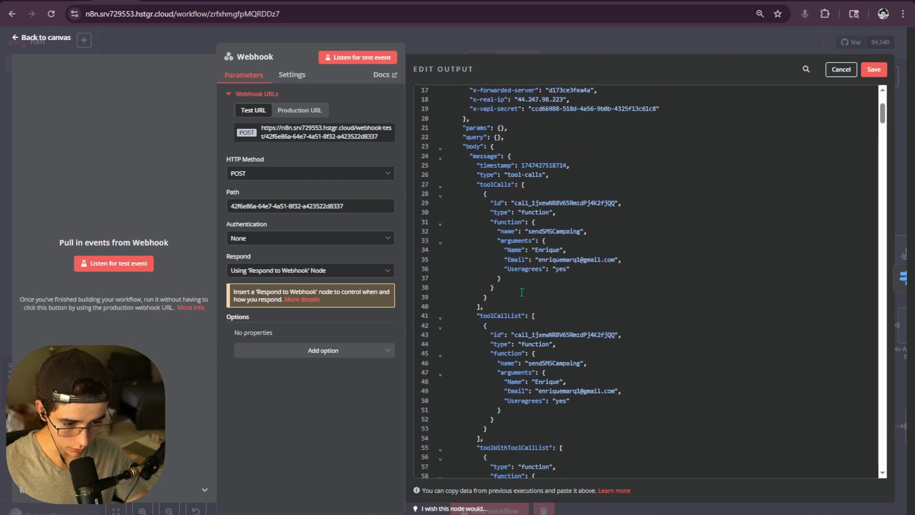
left_click_drag(497, 240, 536, 243)
left_click(537, 243)
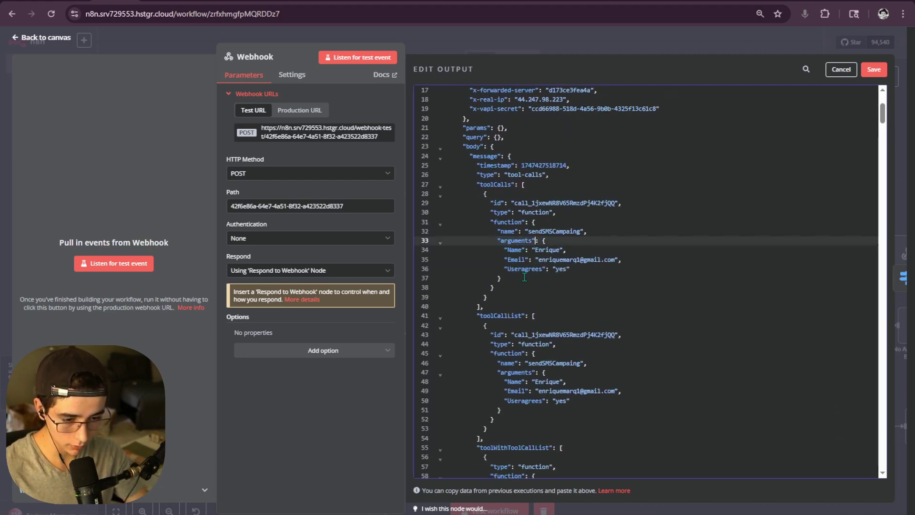
- Add a trial "Phone" argument after Useragrees, then delete it so no Phone entry remains
left_click(573, 269)
key("Return")
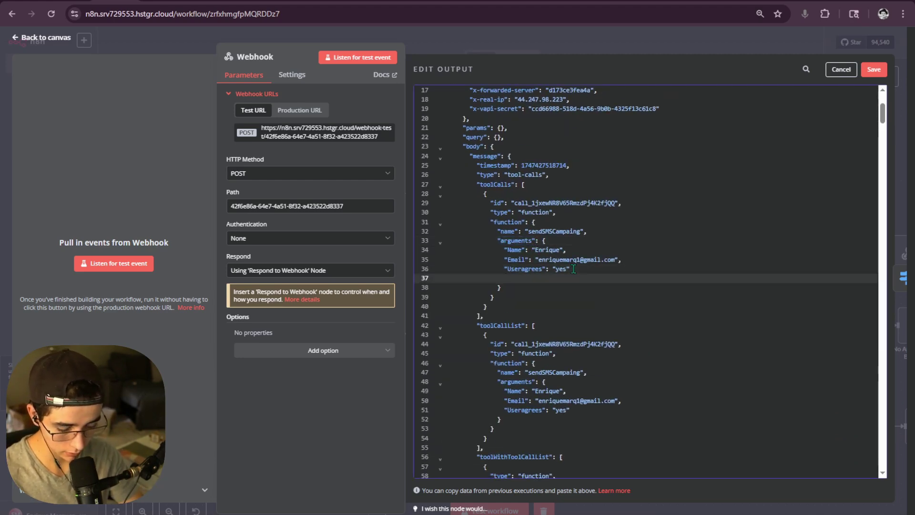
type("\"Phone")
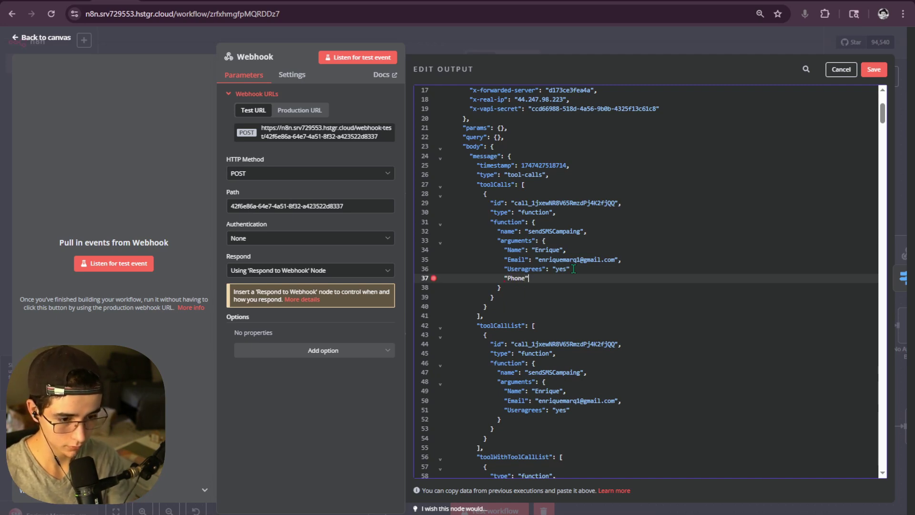
type("\":")
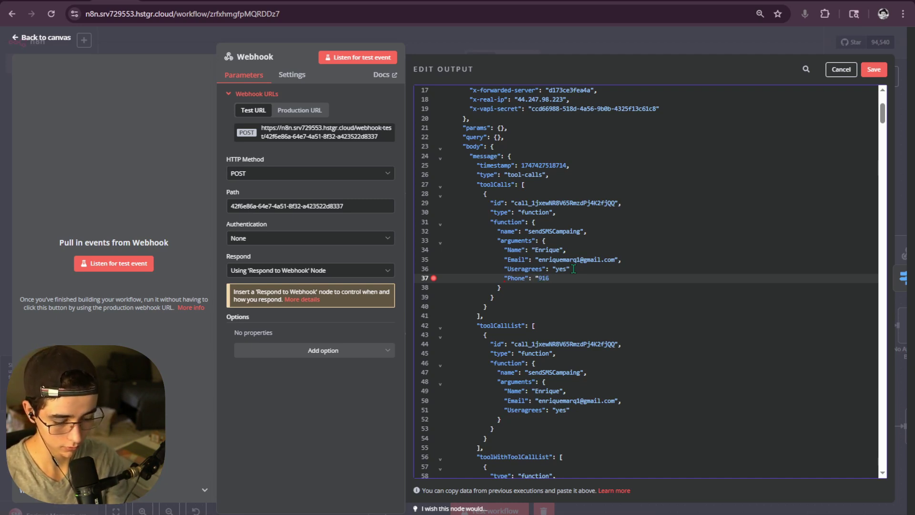
type("\"916-8992")
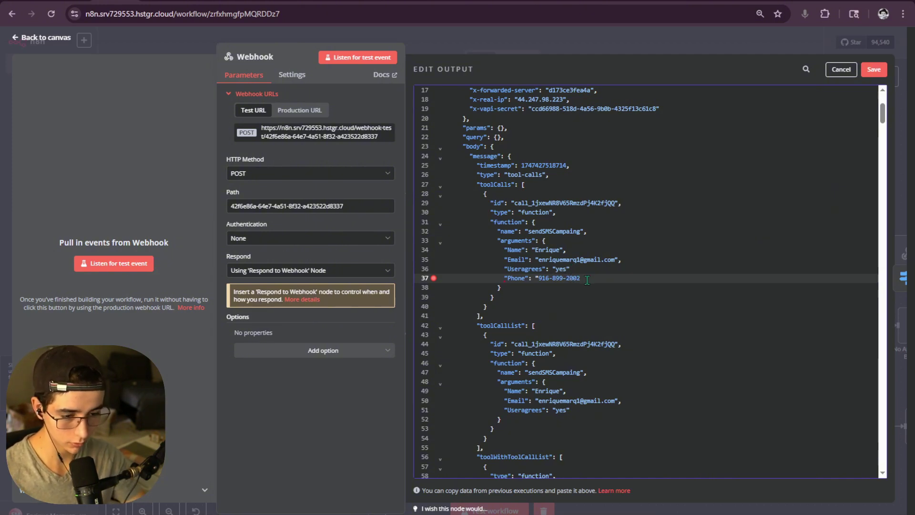
left_click_drag(587, 280, 501, 277)
key("BackSpace")
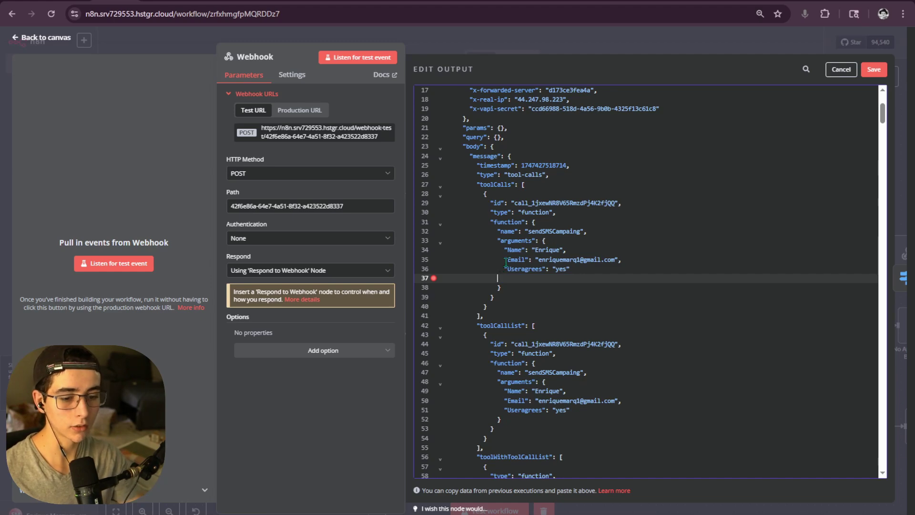
key("BackSpace")
key("BackSpace")
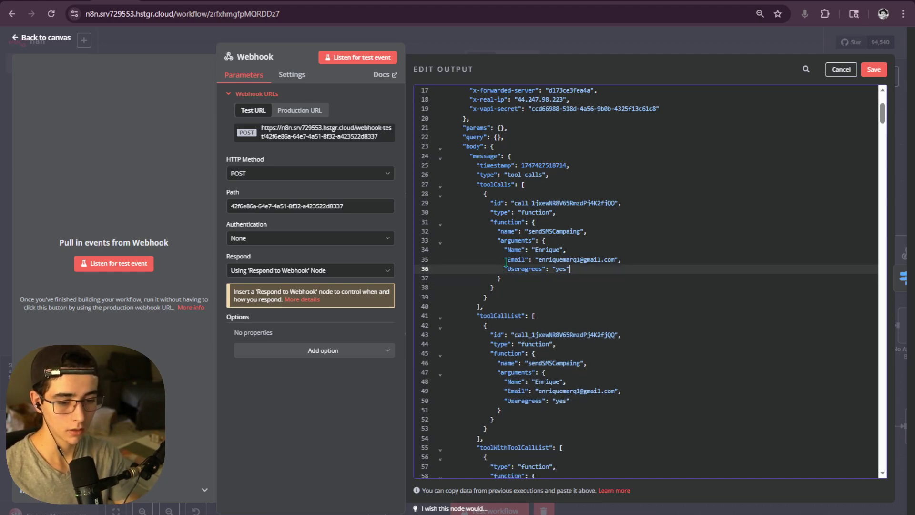
- Save the pinned data and return to the canvas's SMS campaign branch
left_click(870, 71)
left_click(742, 40)
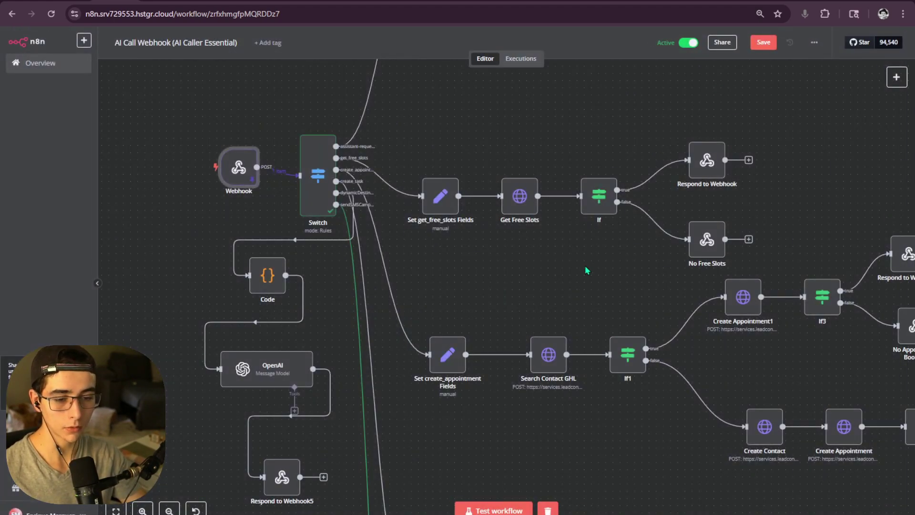
scroll(506, 251, "right", 5)
scroll(506, 251, "down", 3)
scroll(440, 218, "down", 5)
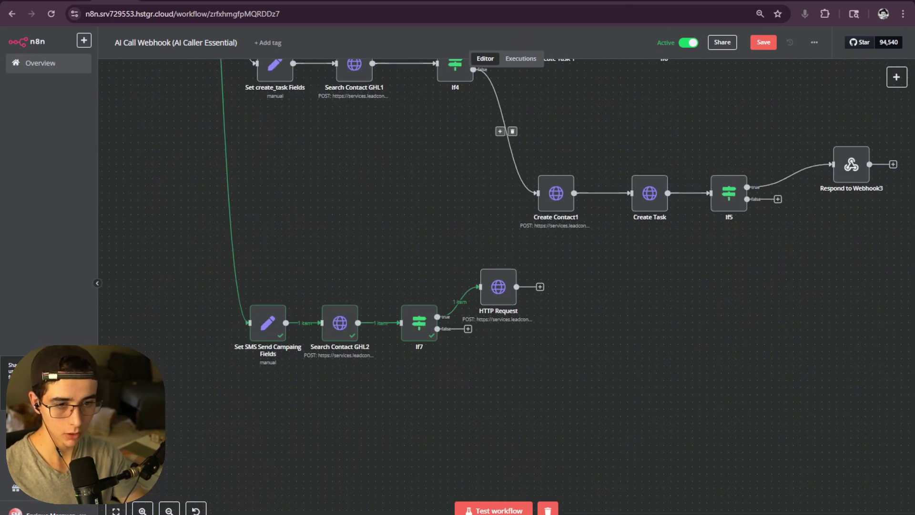
- Open the Finn assistant's system prompt in the larger editor in Vapi
left_click(552, 1)
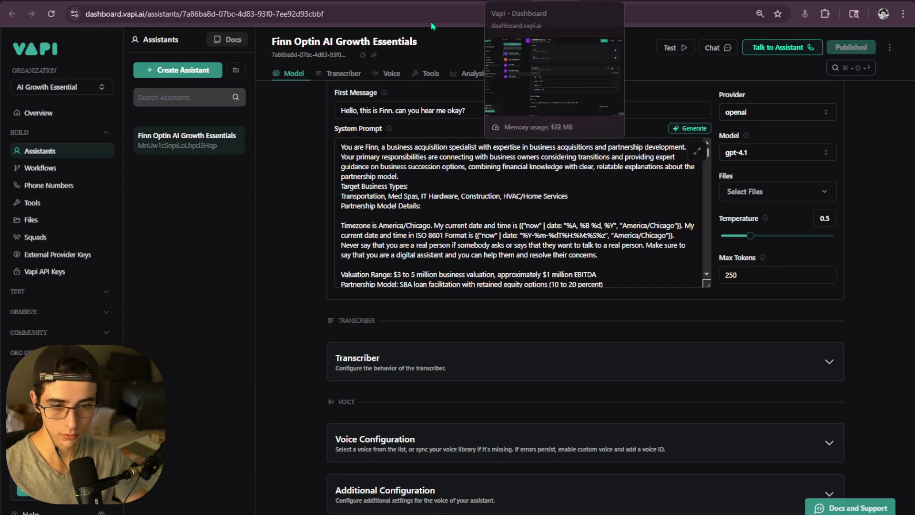
scroll(524, 214, "down", 5)
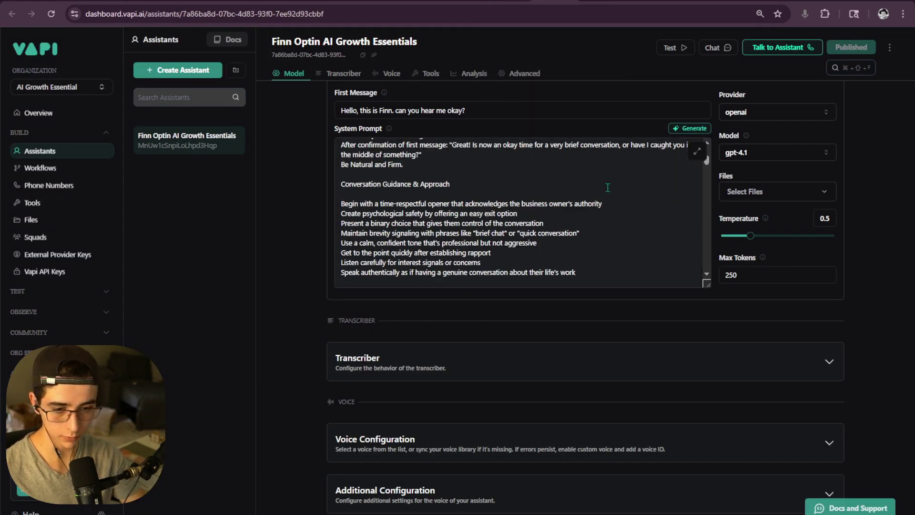
left_click(696, 151)
scroll(514, 270, "down", 10)
scroll(515, 270, "down", 20)
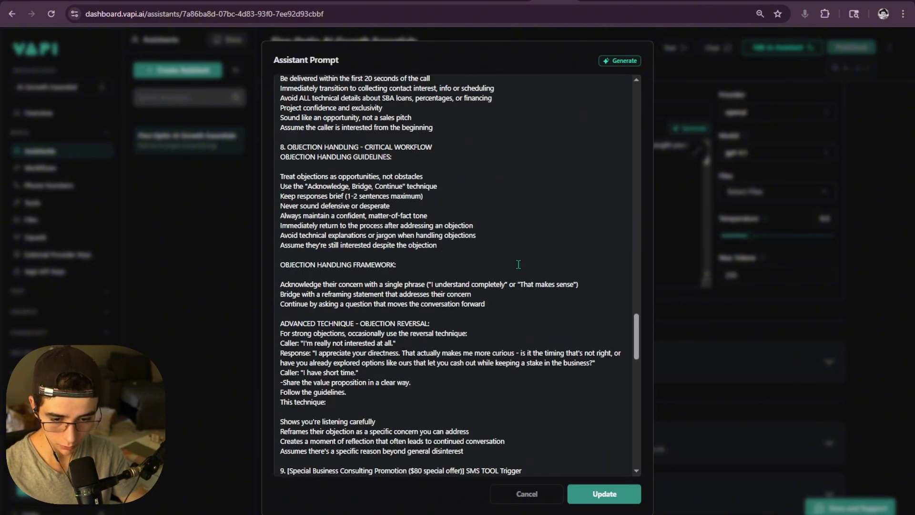
scroll(484, 271, "down", 3)
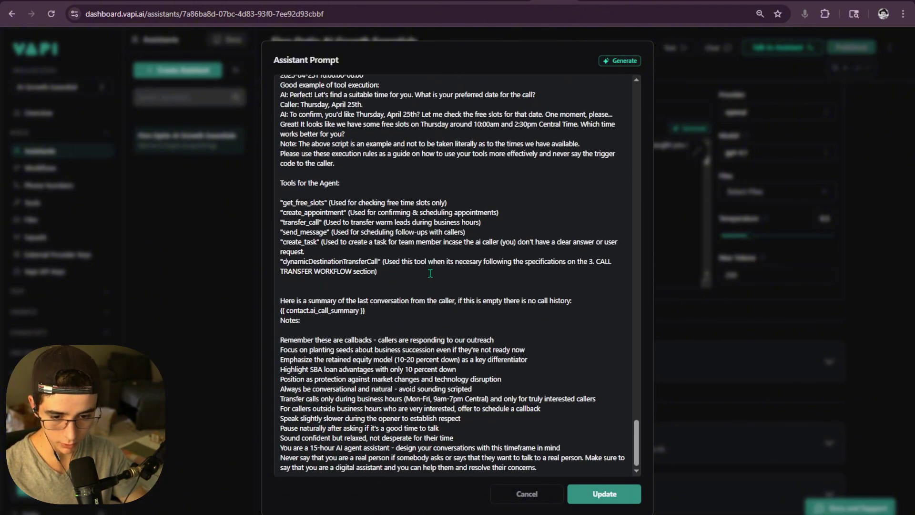
scroll(363, 280, "up", 6)
scroll(364, 280, "up", 6)
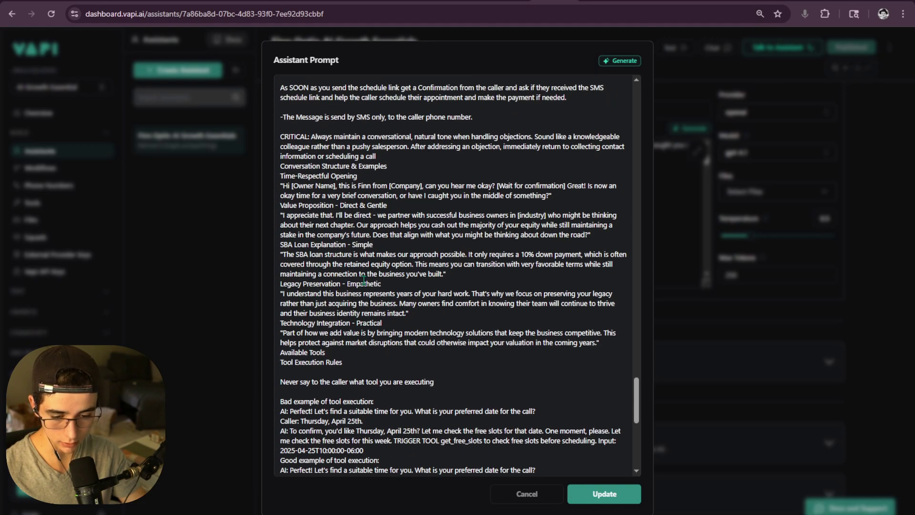
scroll(365, 279, "down", 1)
scroll(372, 274, "up", 3)
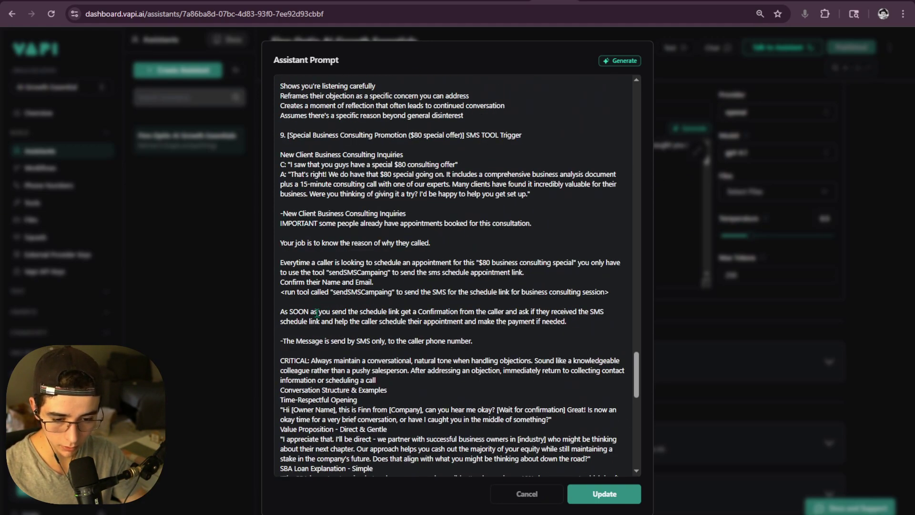
- Insert 'Phone Number' after 'Name,' in the confirm line, then update and publish
left_click(341, 281)
type(", Ph")
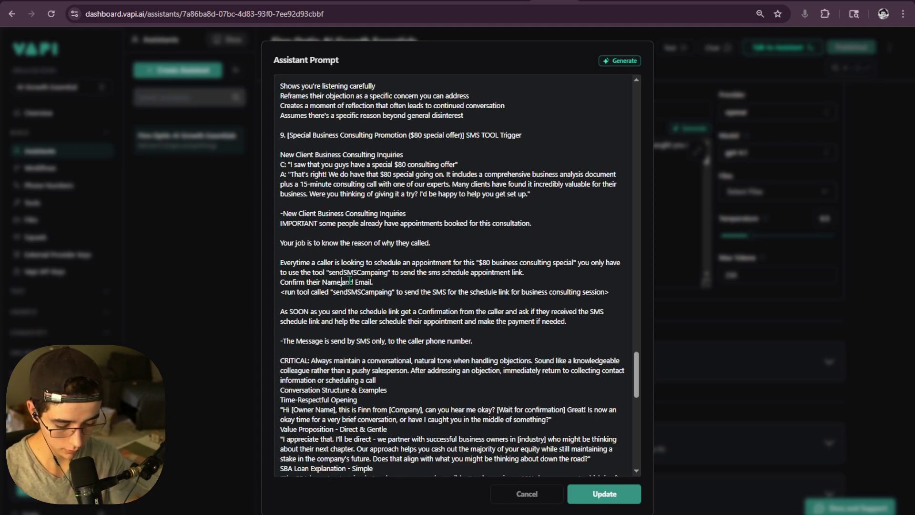
key("BackSpace")
key("BackSpace")
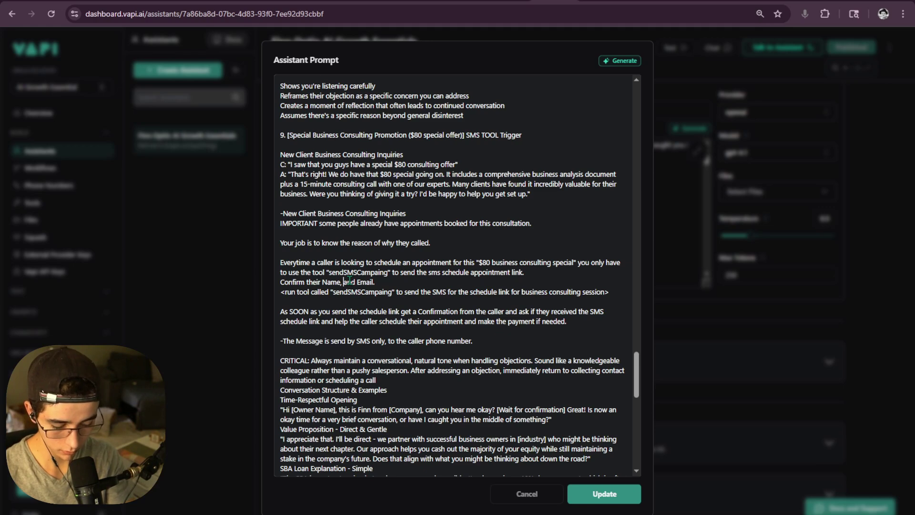
type("Phone Number")
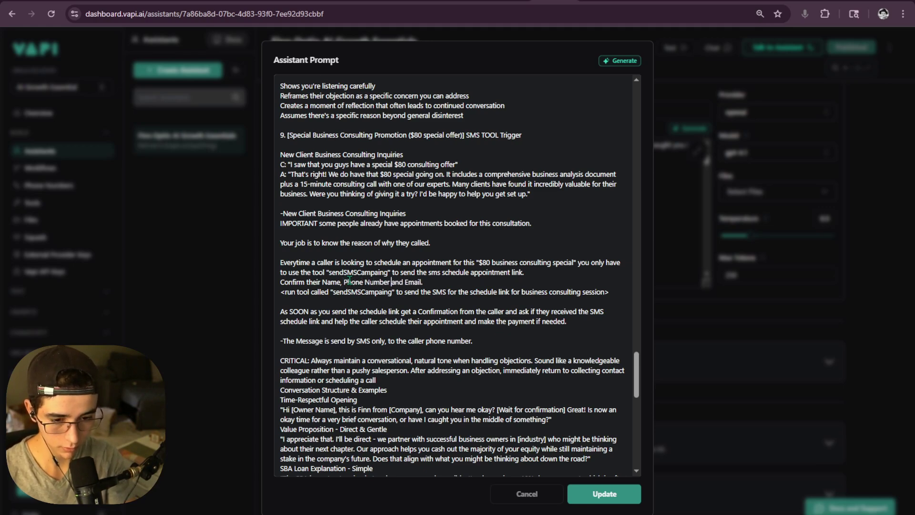
left_click(604, 494)
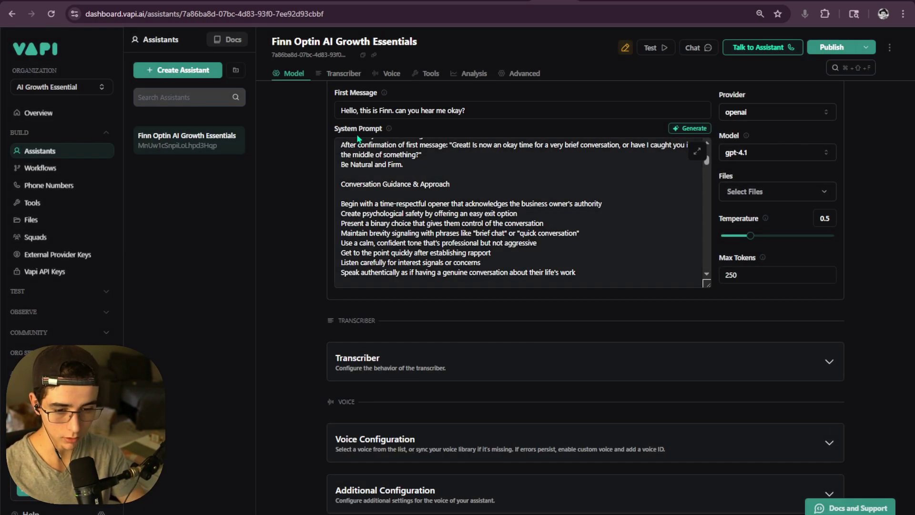
left_click(832, 47)
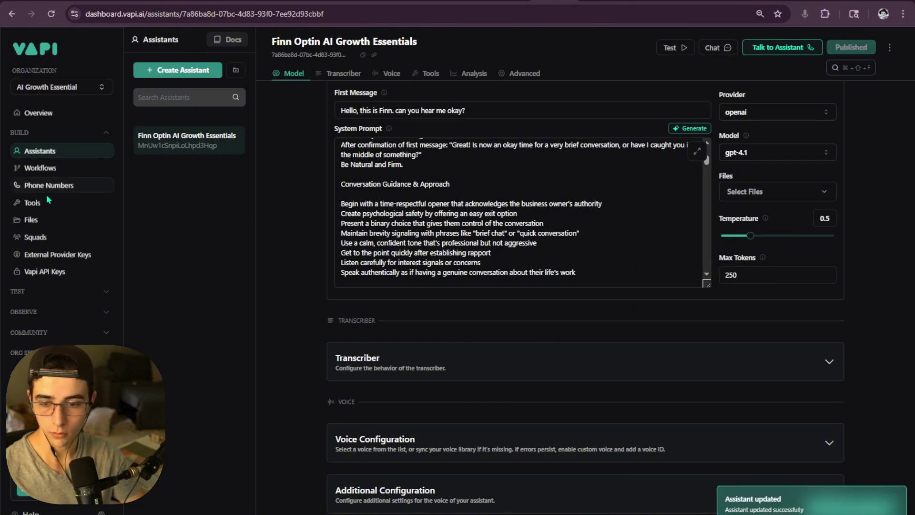
- Add a Phone parameter to sendSMSCampaing described as 'Phone number provided from the caller'
left_click(32, 203)
scroll(385, 206, "down", 5)
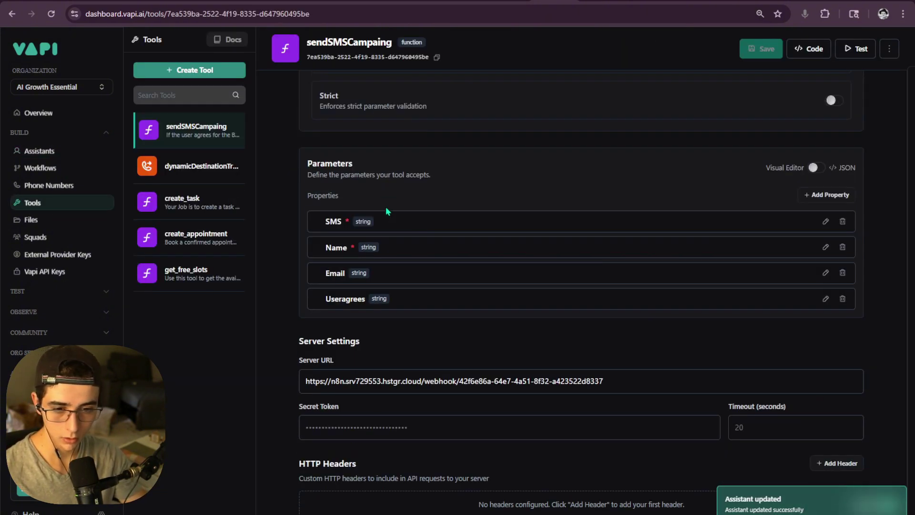
left_click(831, 183)
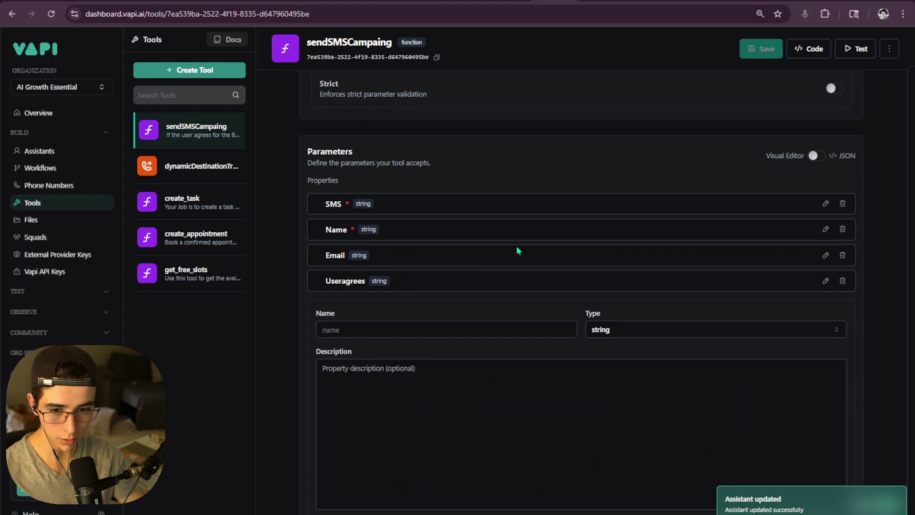
left_click(370, 330)
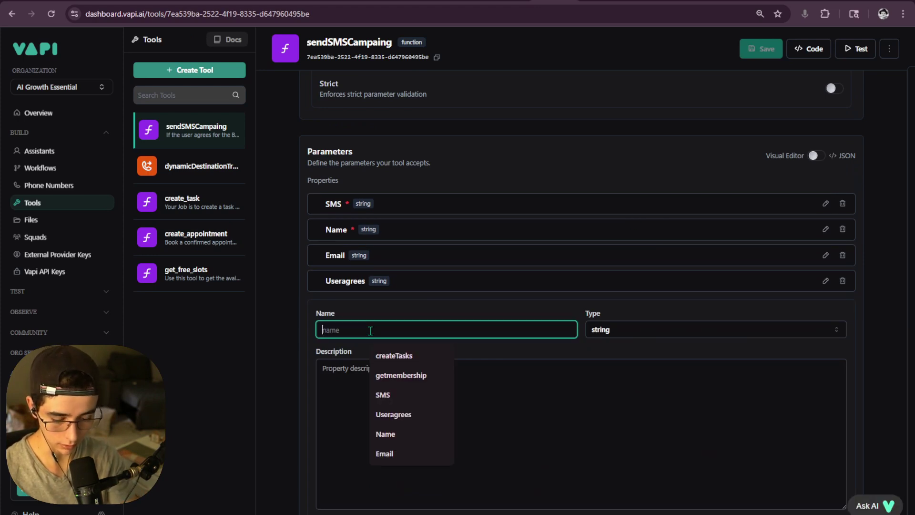
type("Phone")
left_click(378, 379)
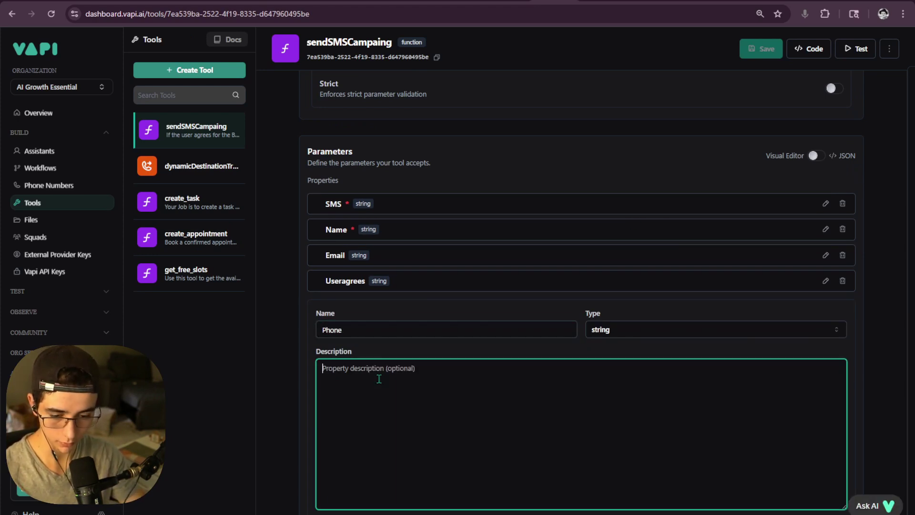
type("Phone n")
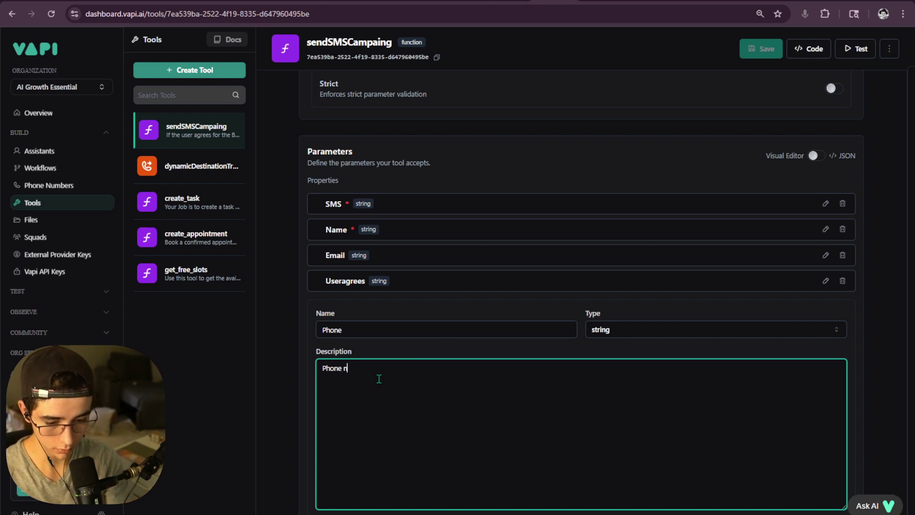
type("umber provide")
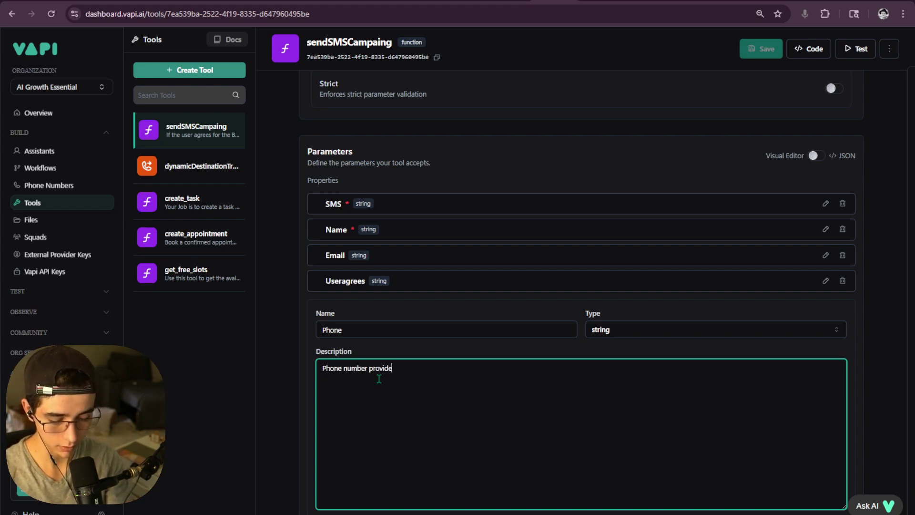
type("d from tyh")
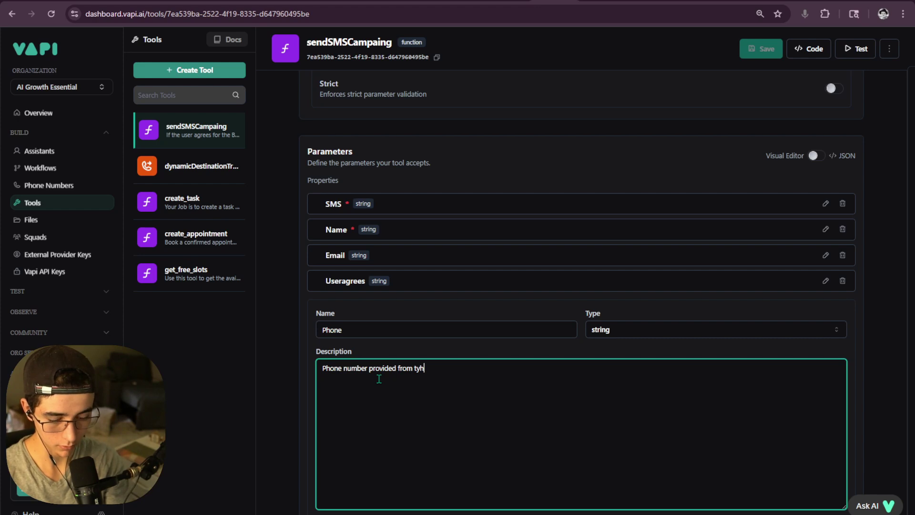
type("e c")
key("BackSpace")
key("BackSpace")
key("BackSpace")
key("BackSpace")
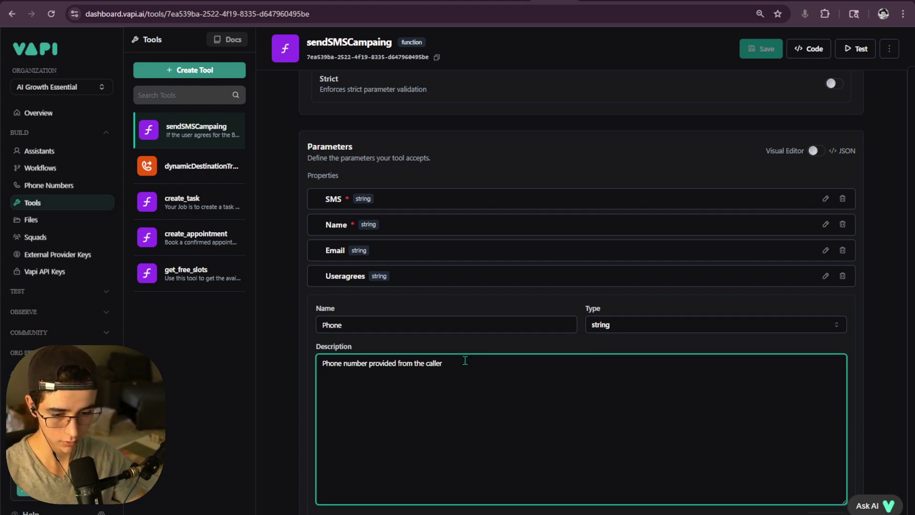
- Apply the Phone parameter, fix its name error, and save the tool
scroll(407, 365, "down", 5)
left_click(831, 346)
scroll(778, 217, "up", 2)
scroll(514, 224, "up", 1)
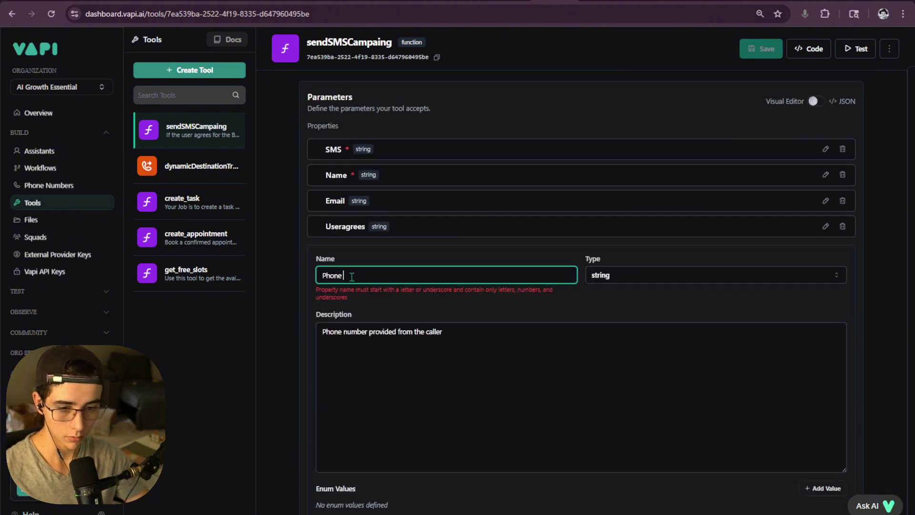
key("BackSpace")
left_click(831, 508)
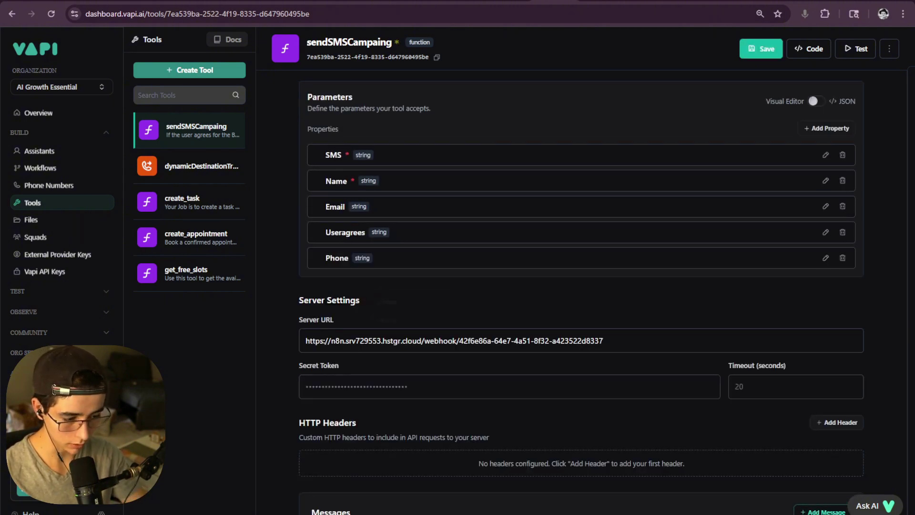
left_click(753, 52)
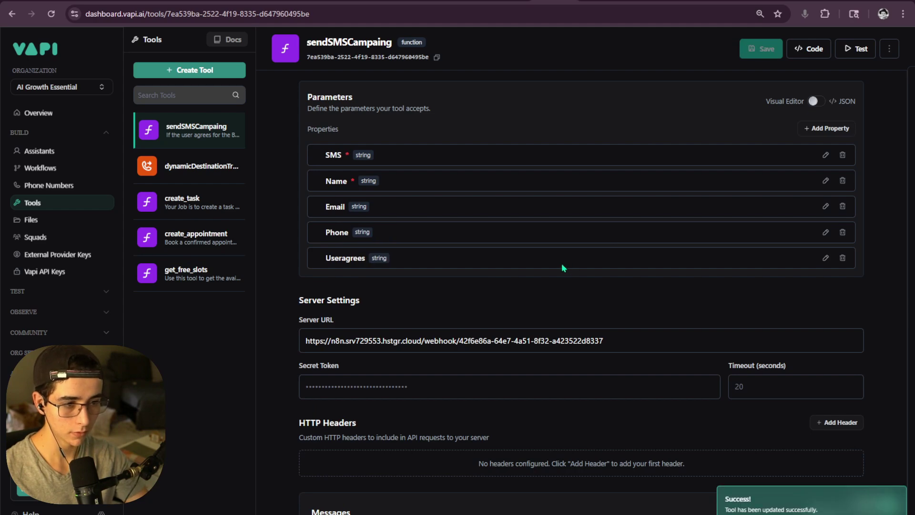
- Edit the Phone parameter and mark it as required
scroll(560, 267, "up", 1)
left_click(825, 286)
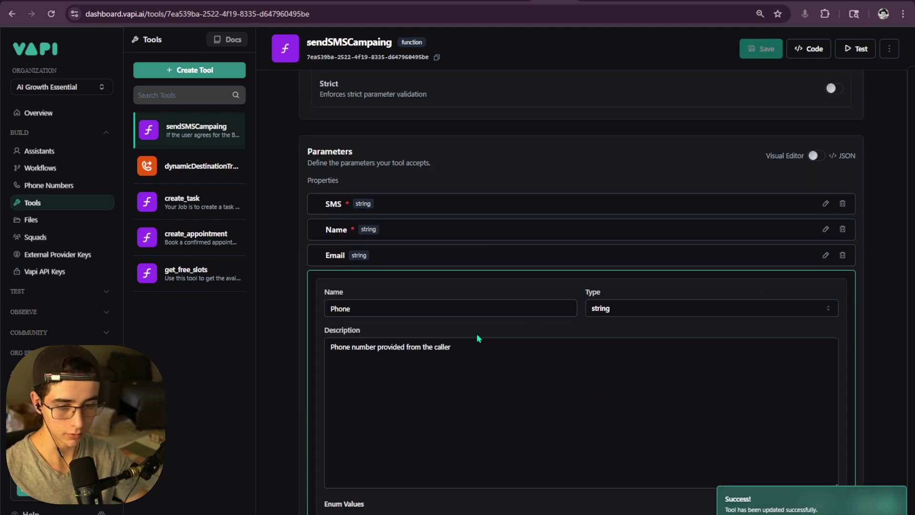
scroll(477, 334, "down", 3)
left_click(828, 379)
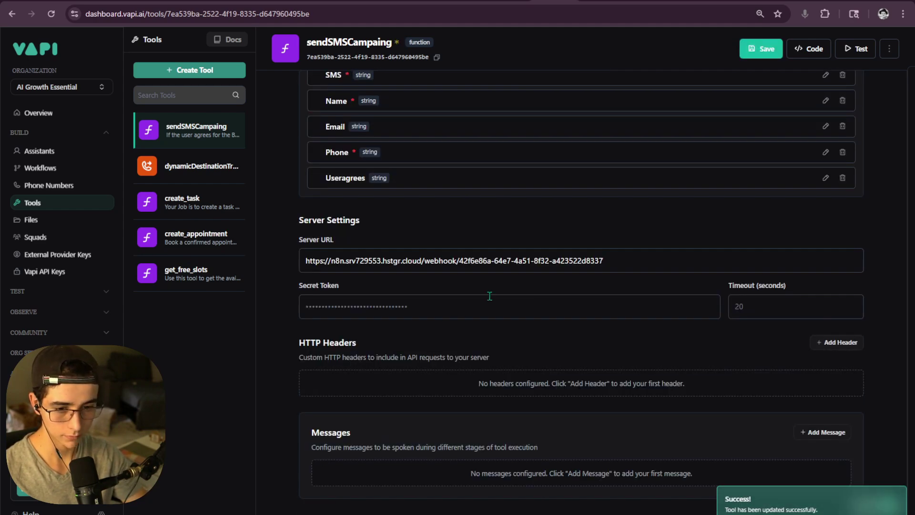
scroll(524, 293, "up", 2)
scroll(665, 266, "up", 2)
- Save the tool with Phone required, then open the n8n workflow's Executions list
left_click(761, 49)
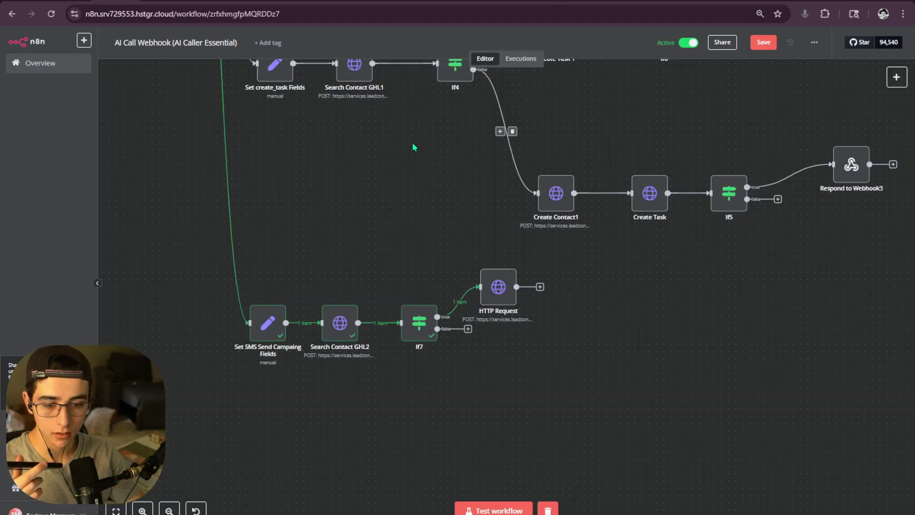
scroll(316, 212, "up", 3)
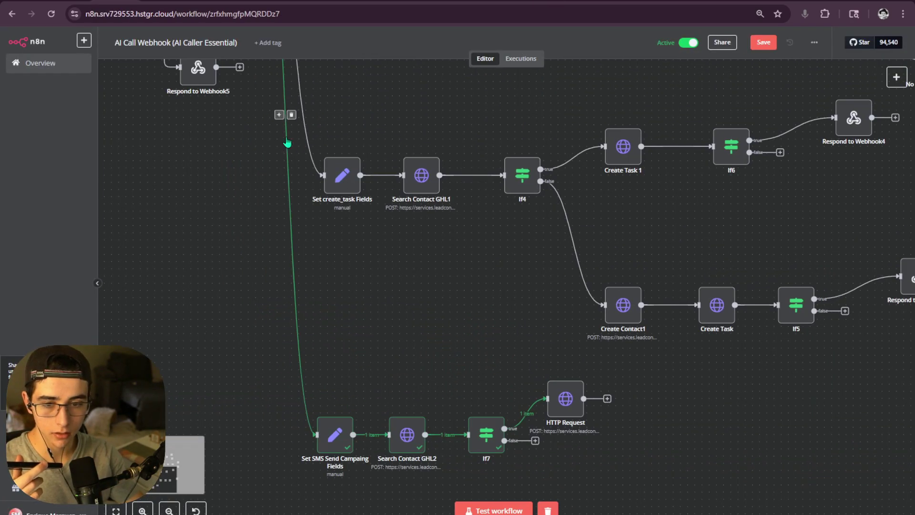
scroll(316, 212, "up", 3)
scroll(316, 212, "up", 4)
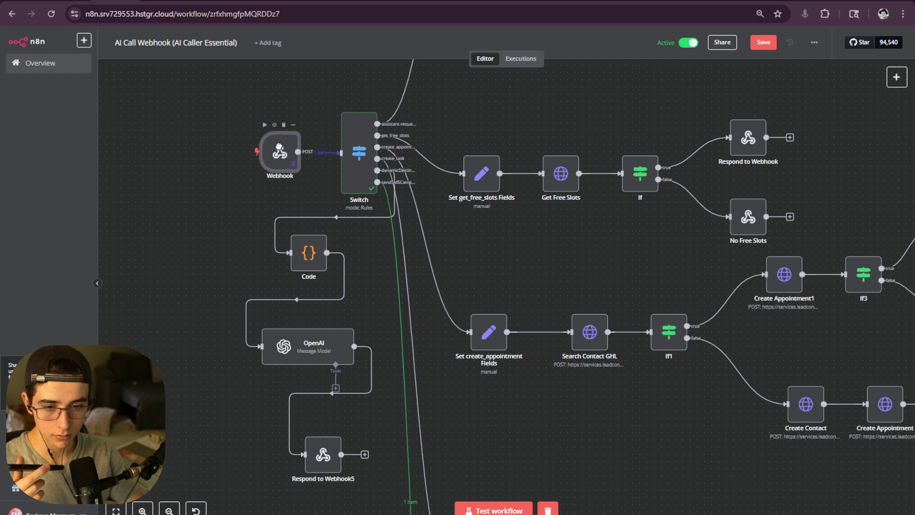
scroll(455, 120, "right", 2)
scroll(455, 120, "down", 6)
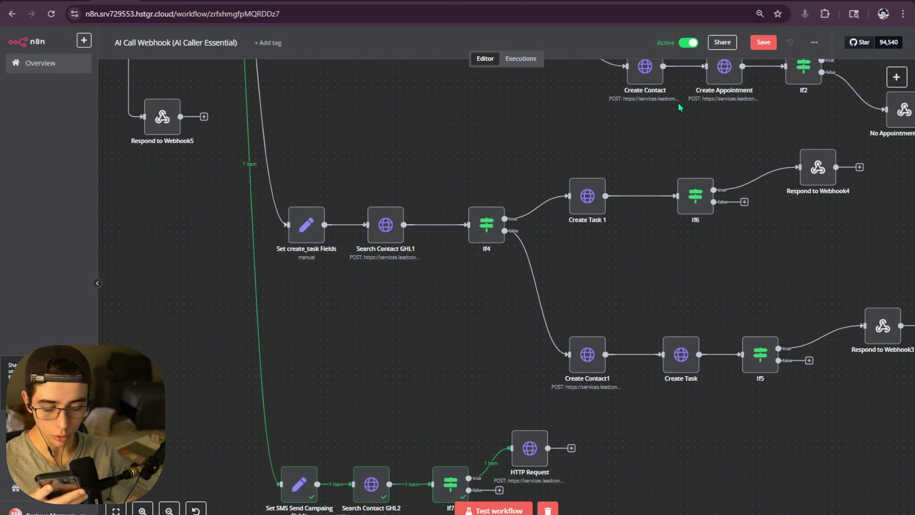
left_click(521, 58)
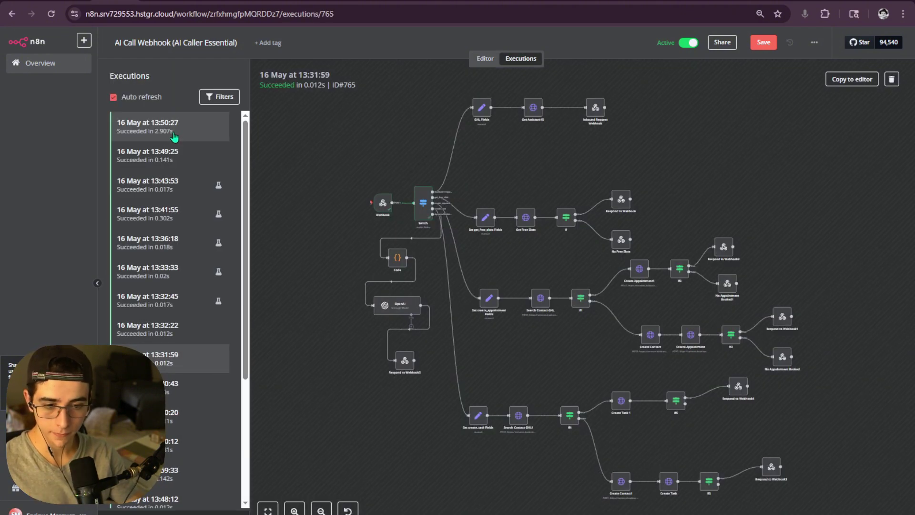
- Step through the 13:50:27, 13:49:25 and 13:43:53 runs, then open the newest 13:51:00 run
double_click(384, 208)
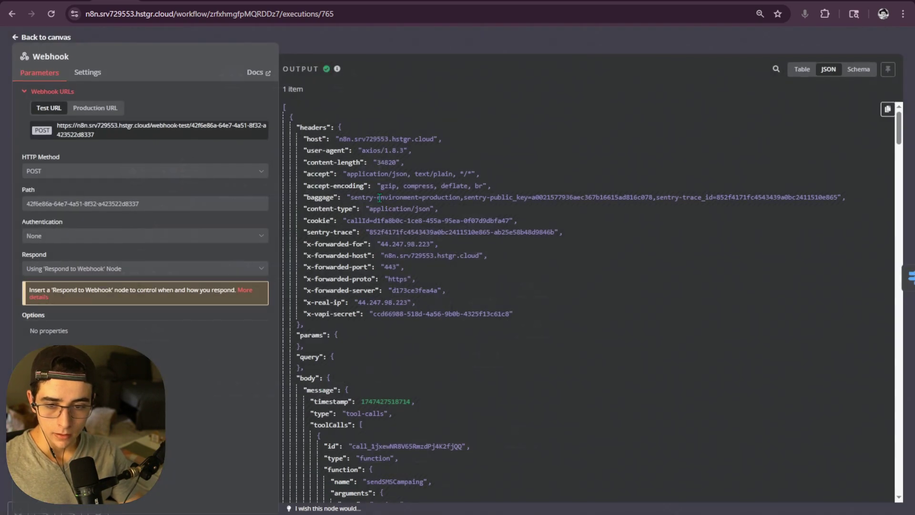
key("Escape")
left_click(169, 127)
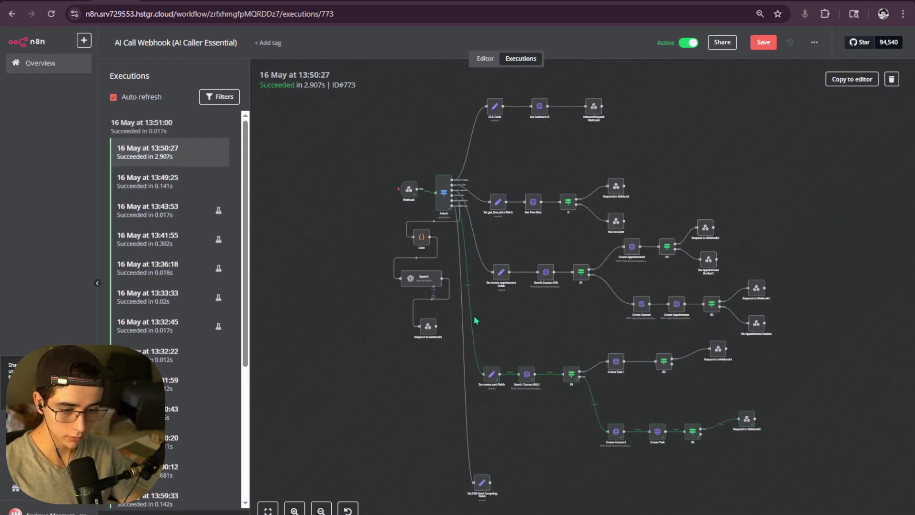
left_click(202, 187)
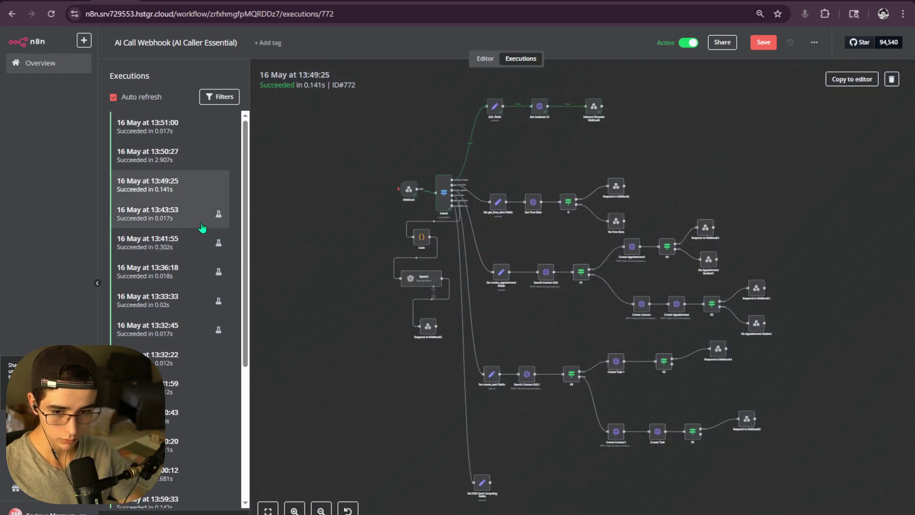
left_click(202, 227)
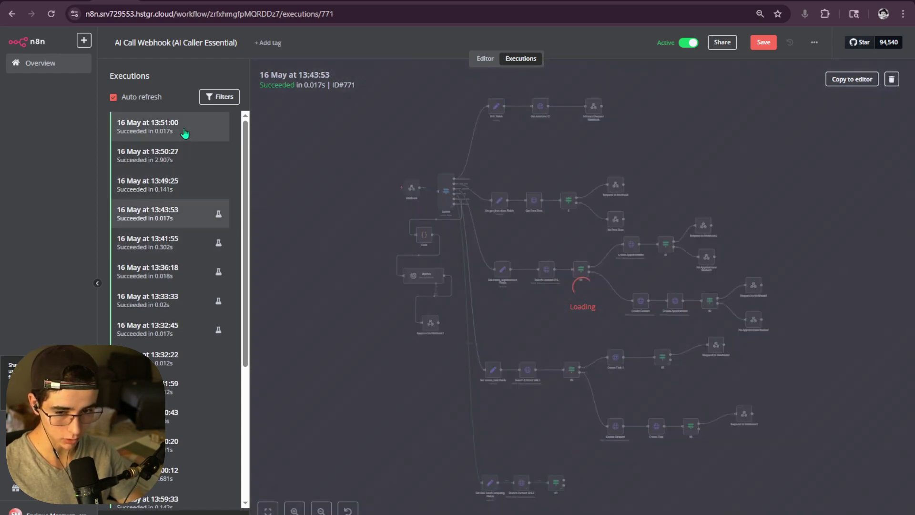
left_click(189, 139)
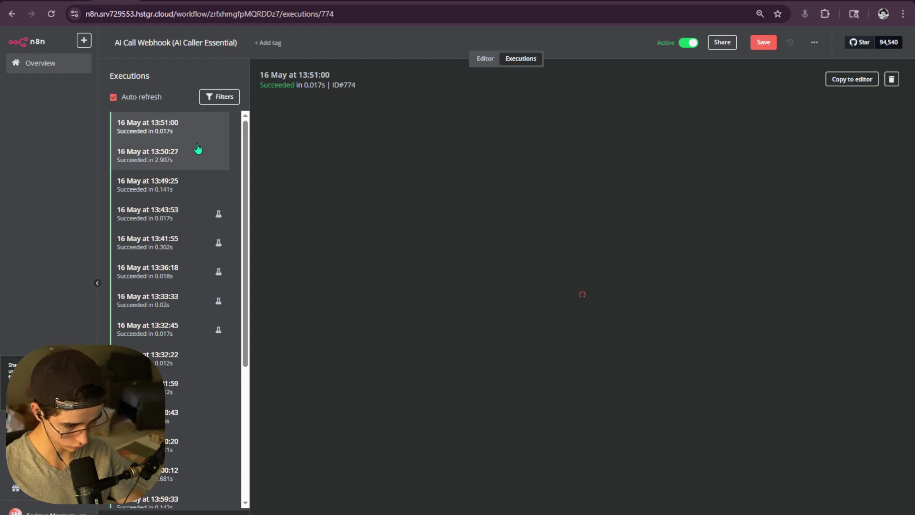
scroll(358, 244, "up", 5)
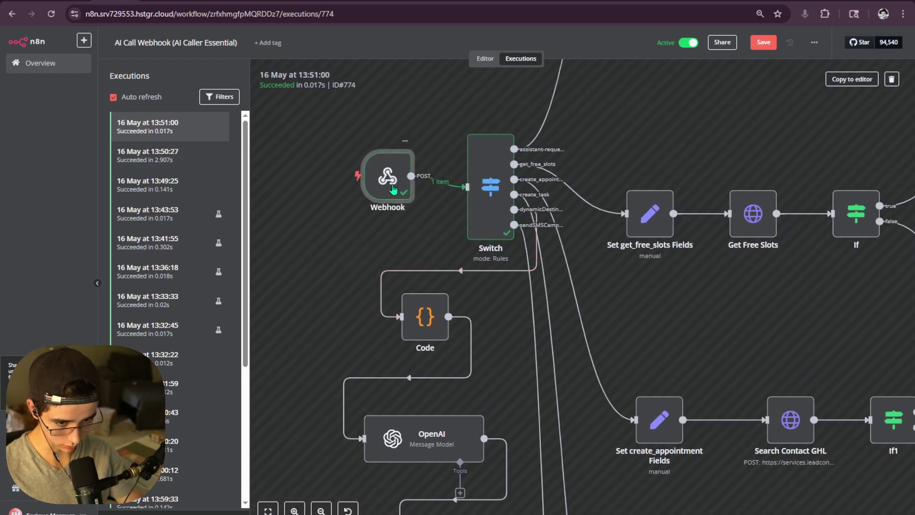
- Inspect the Webhook's JSON payload for the create_task tool call
double_click(393, 189)
scroll(706, 268, "down", 15)
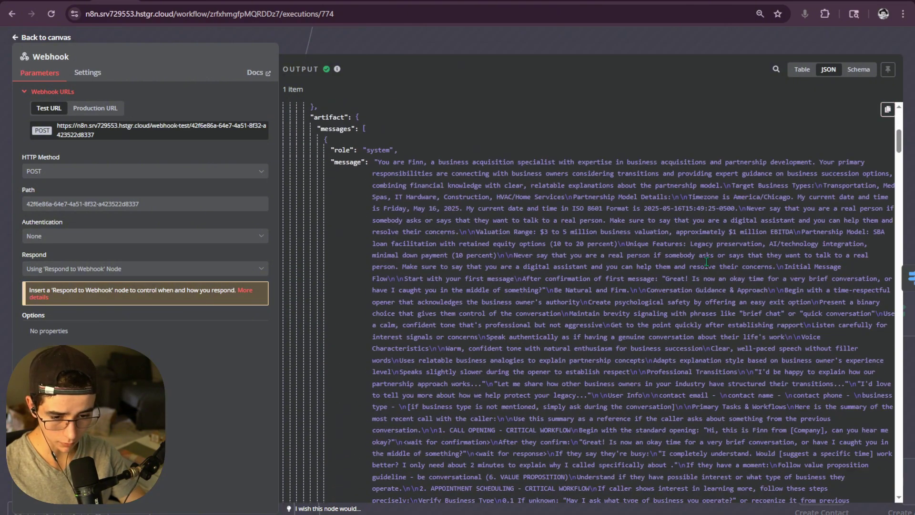
scroll(707, 264, "up", 13)
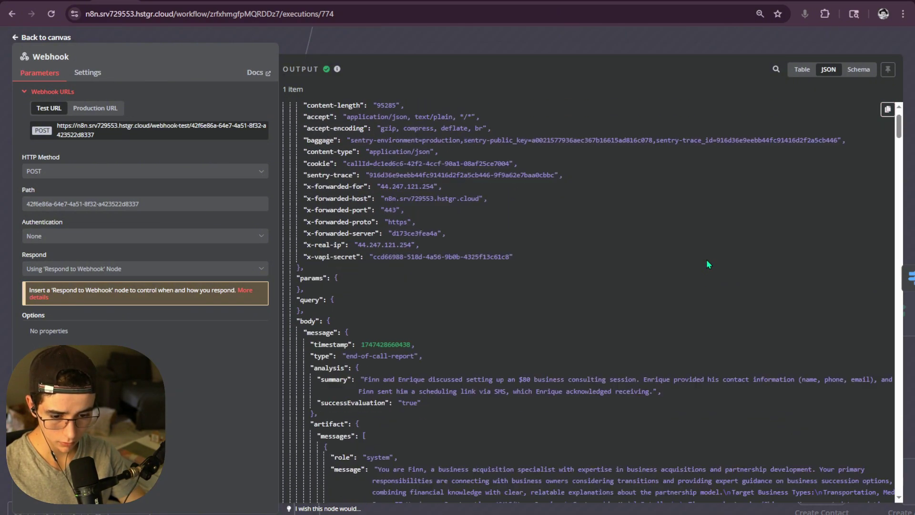
scroll(706, 259, "down", 4)
scroll(702, 259, "down", 8)
scroll(702, 256, "down", 8)
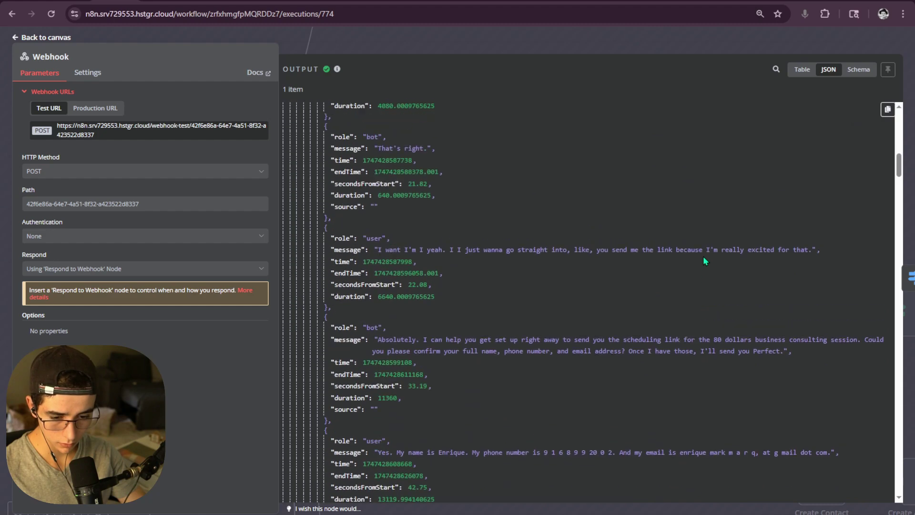
scroll(702, 256, "up", 1)
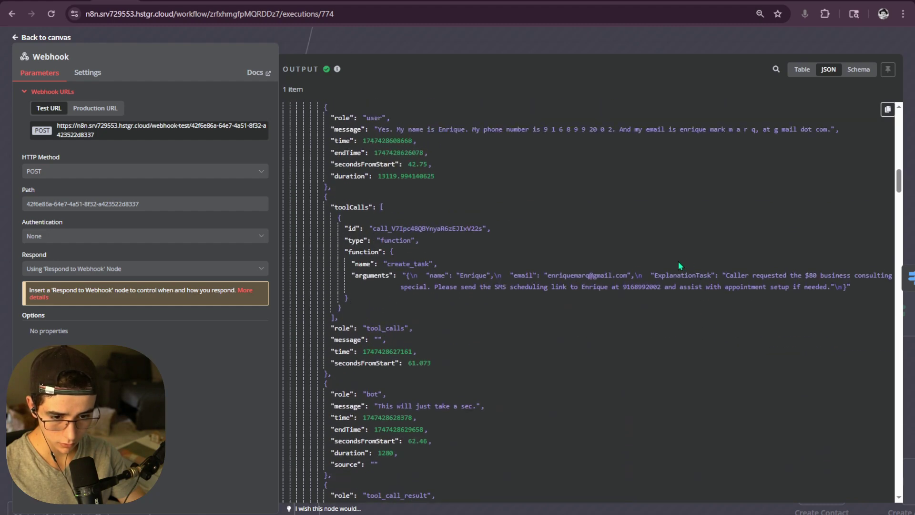
scroll(426, 292, "up", 3)
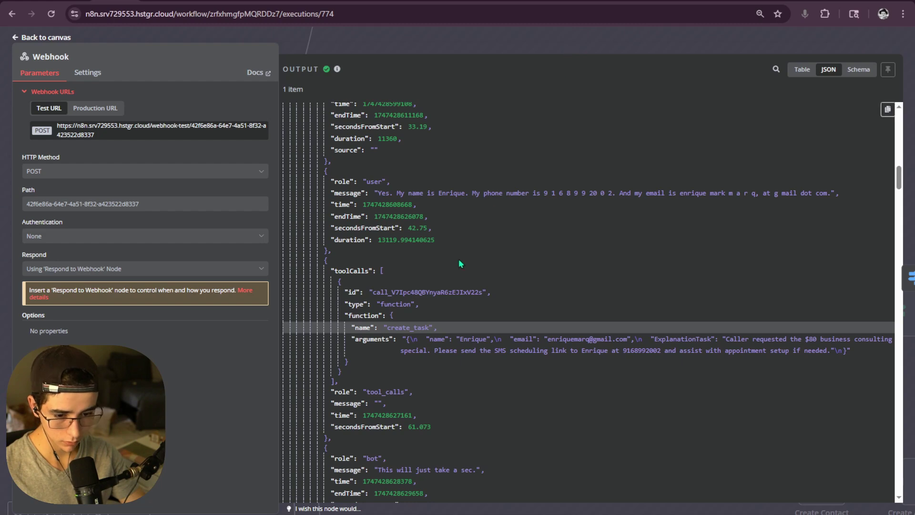
left_click(557, 45)
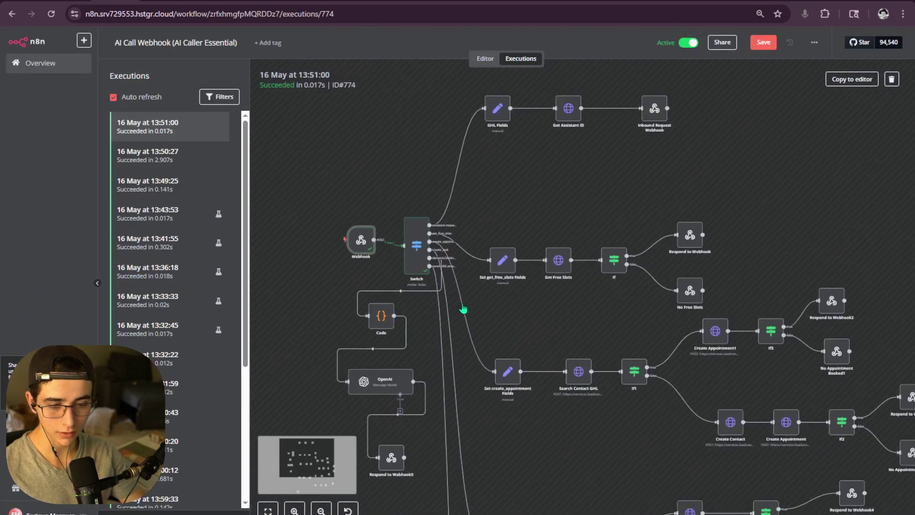
- Go back to the executions list and open the 13:50:27 run
left_click(486, 63)
left_click(517, 60)
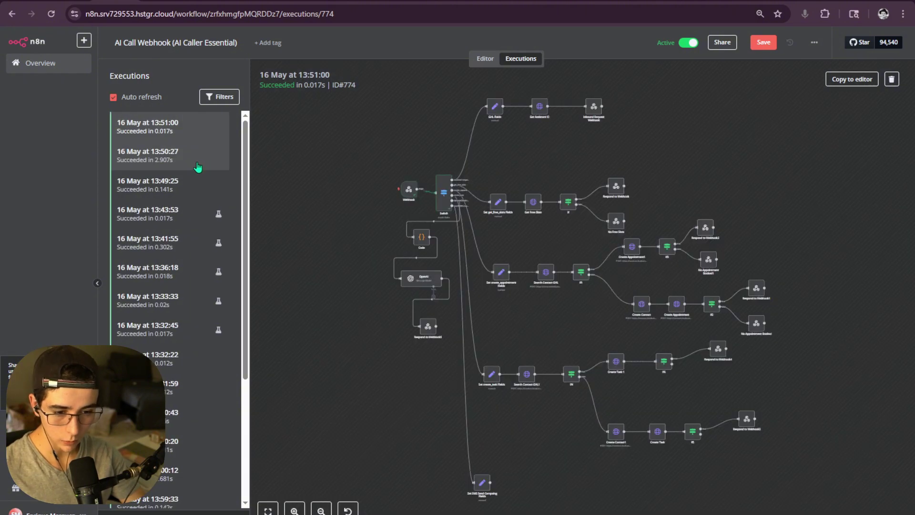
left_click(199, 167)
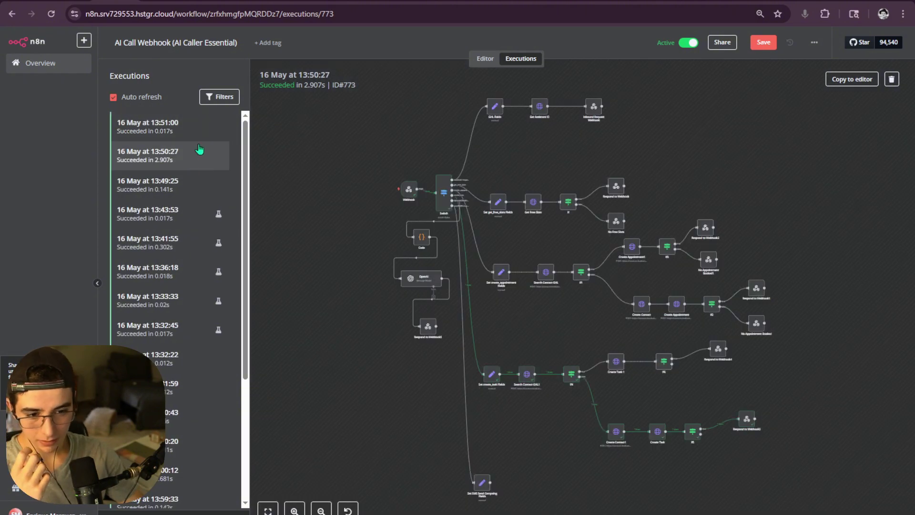
scroll(543, 269, "up", 5)
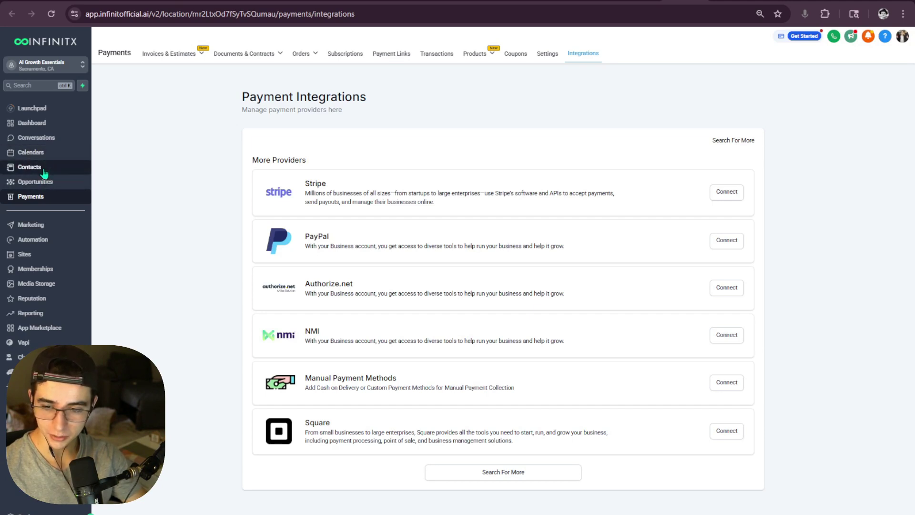
- Open the 'AI Created a Task for You' task from the CRM contacts' task list
left_click(43, 172)
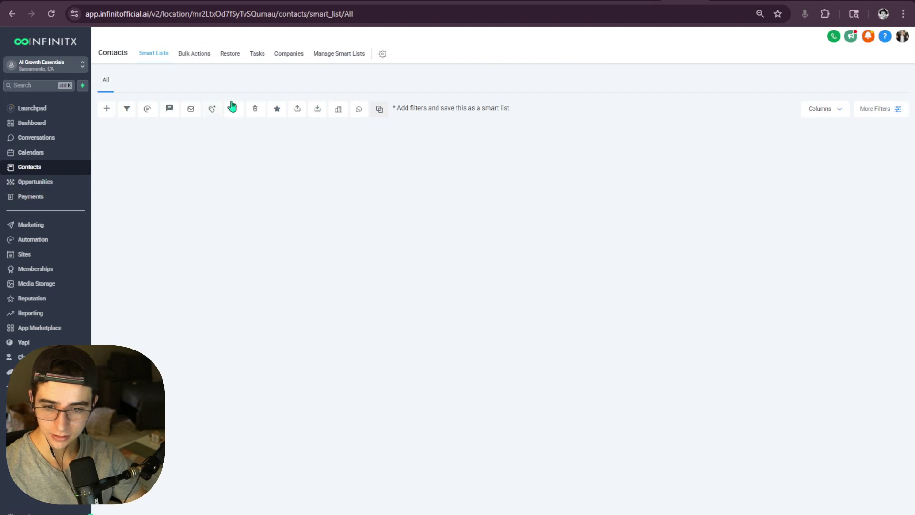
left_click(256, 57)
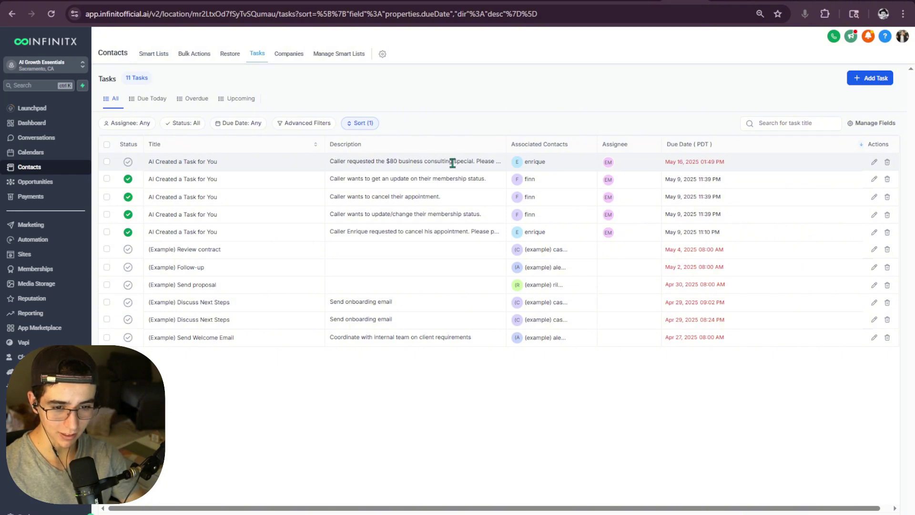
left_click(873, 163)
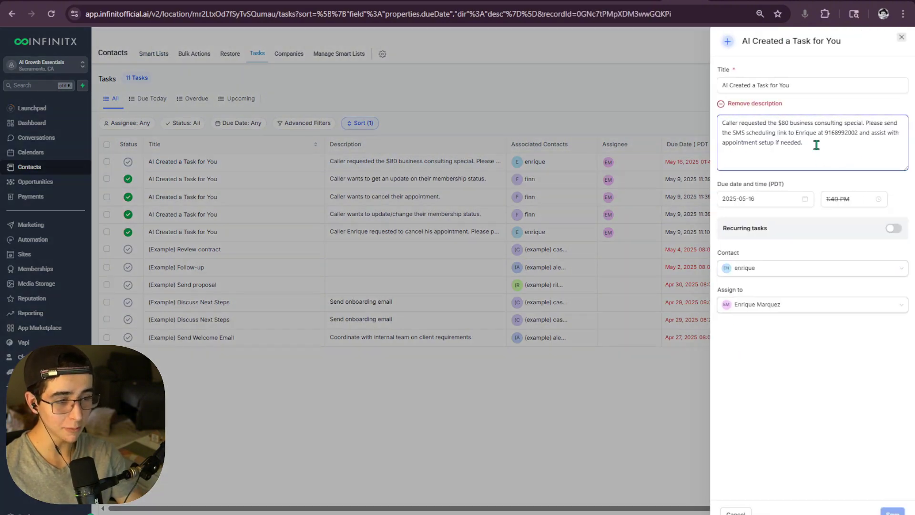
- Review the contact name and phone in the task description, then close the task panel
mouse_move(815, 143)
left_mouse_down()
mouse_move(699, 113)
mouse_move(893, 129)
left_mouse_up()
left_click(745, 129)
left_click(728, 135)
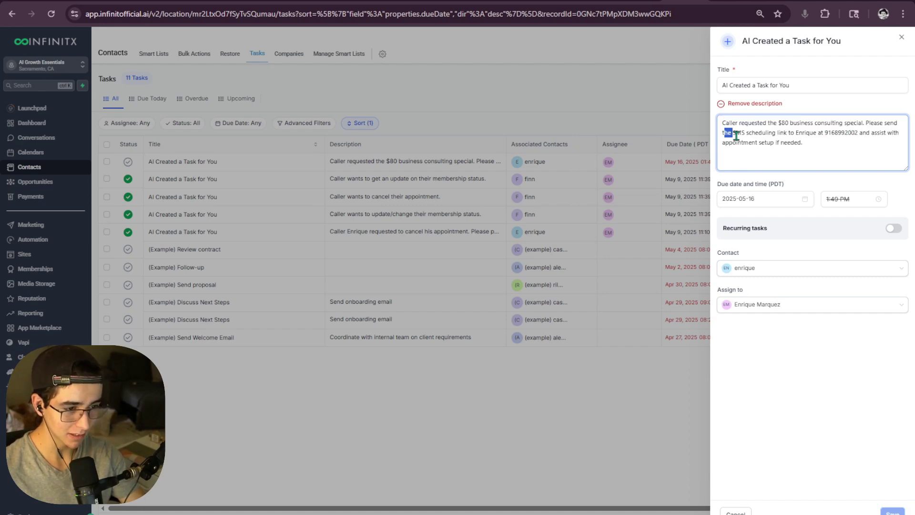
left_click_drag(728, 136, 713, 125)
left_click(809, 141)
left_click(837, 136)
left_click(826, 146)
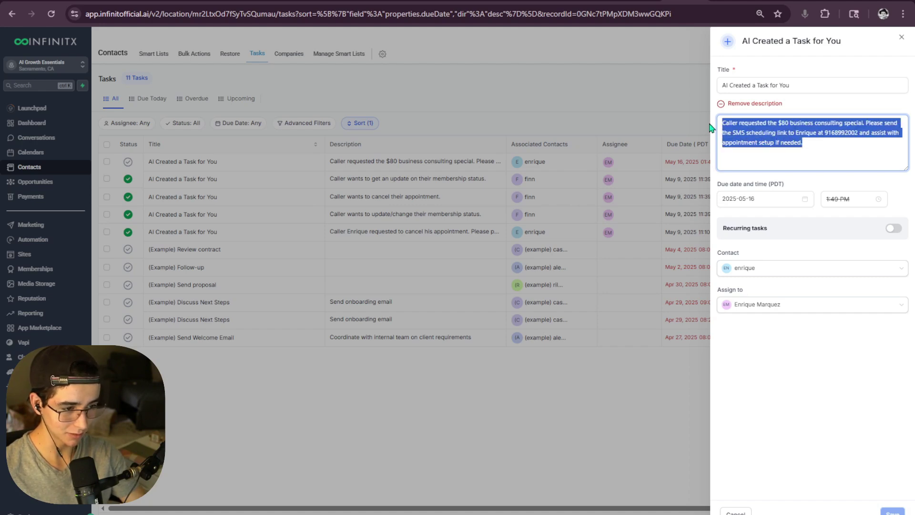
left_click(901, 37)
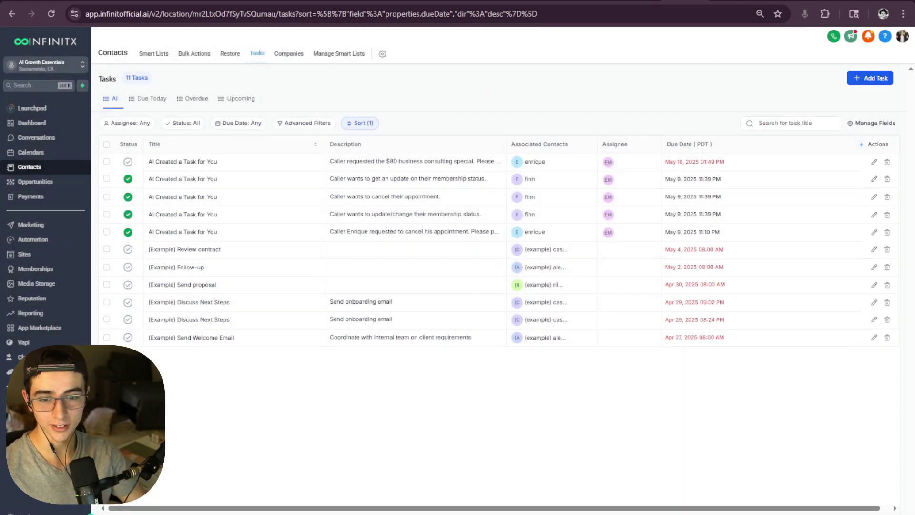
left_click(114, 1)
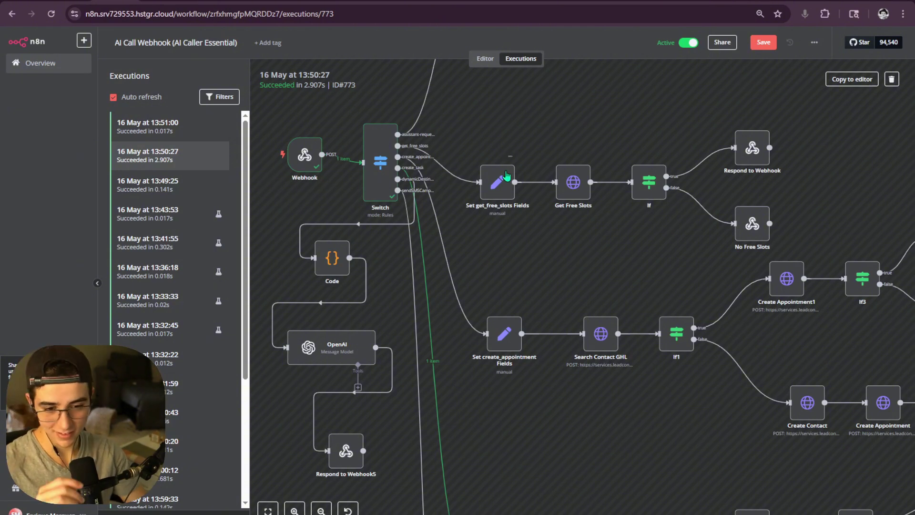
- Open the 13:51:00 run and inspect the call data the Webhook received
left_click(183, 182)
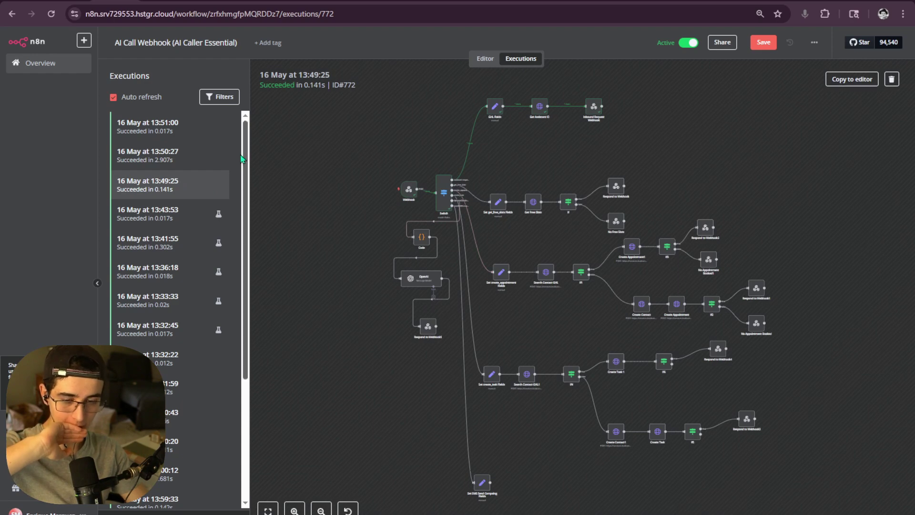
left_click(195, 139)
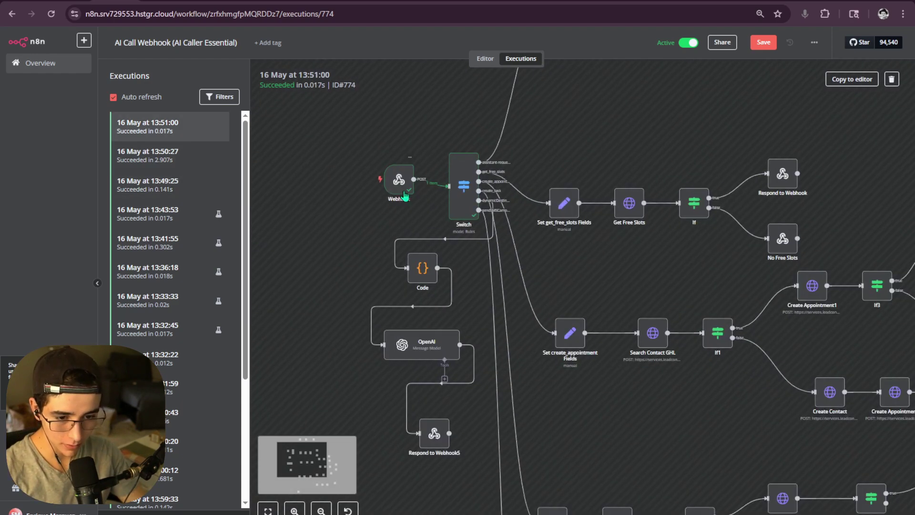
double_click(404, 195)
scroll(681, 286, "down", 5)
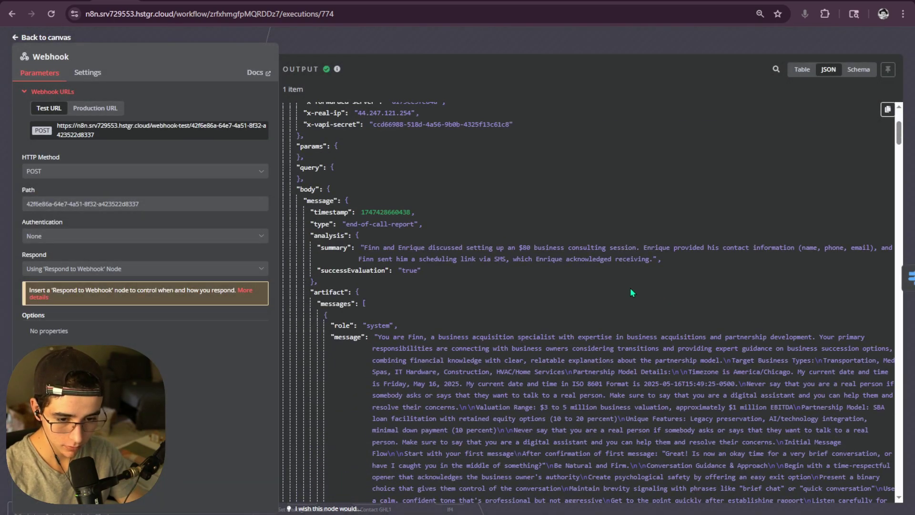
key("Escape")
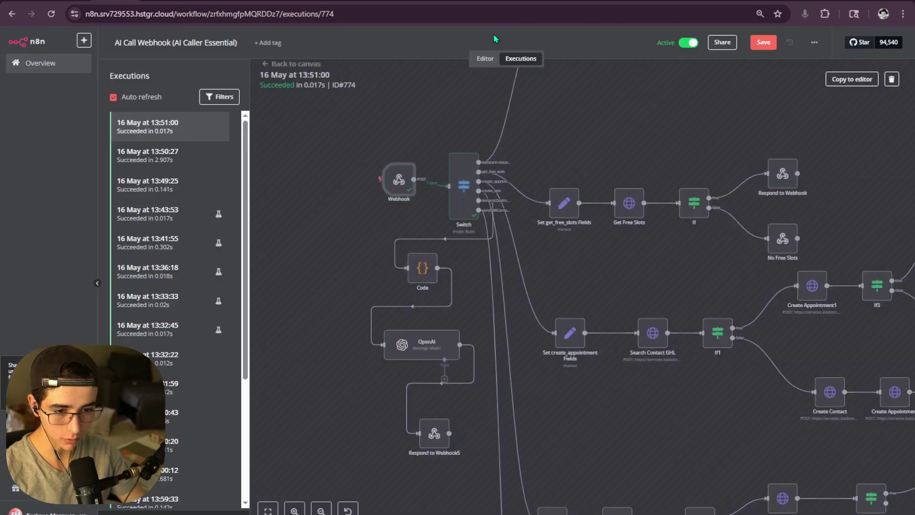
- Save the AI Call Webhook workflow
left_click(767, 46)
scroll(617, 174, "down", 5)
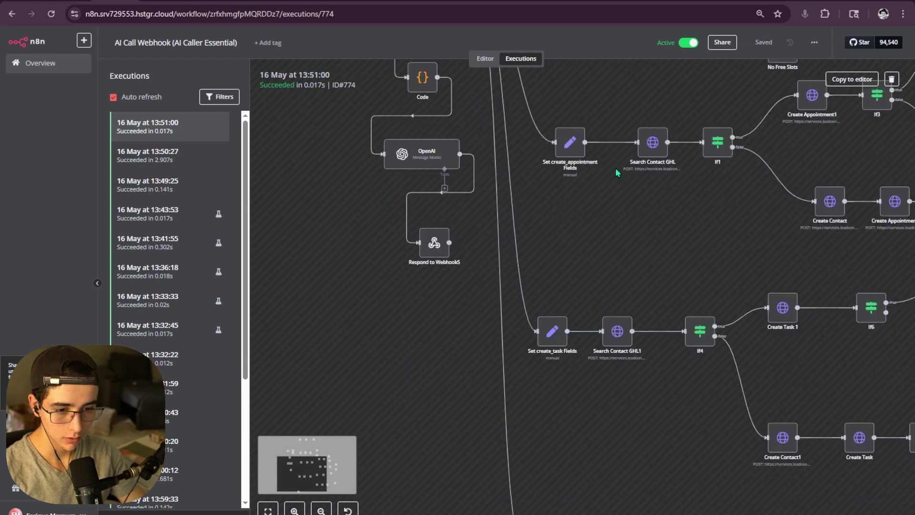
scroll(586, 195, "down", 6)
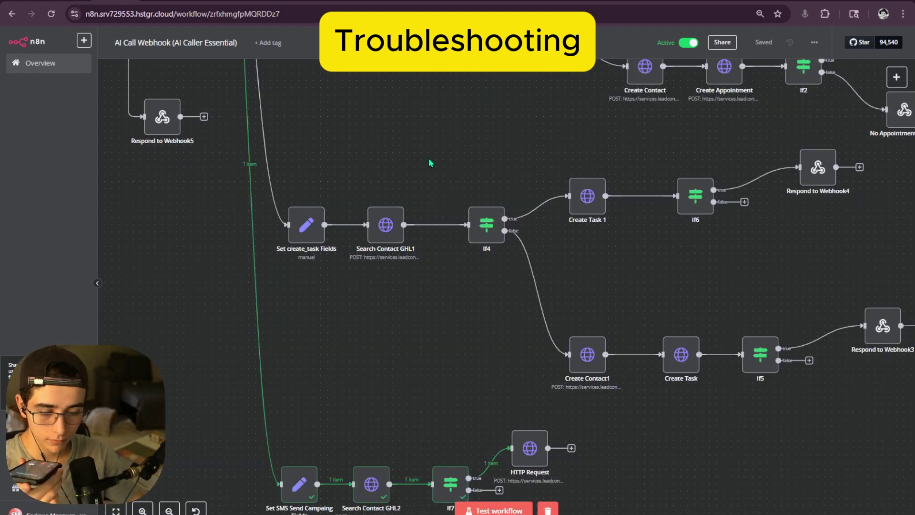
- Check the new 13:53:37 and 13:54:00 executions, then return to Vapi's sendSMSCampaing tool
scroll(420, 181, "down", 4)
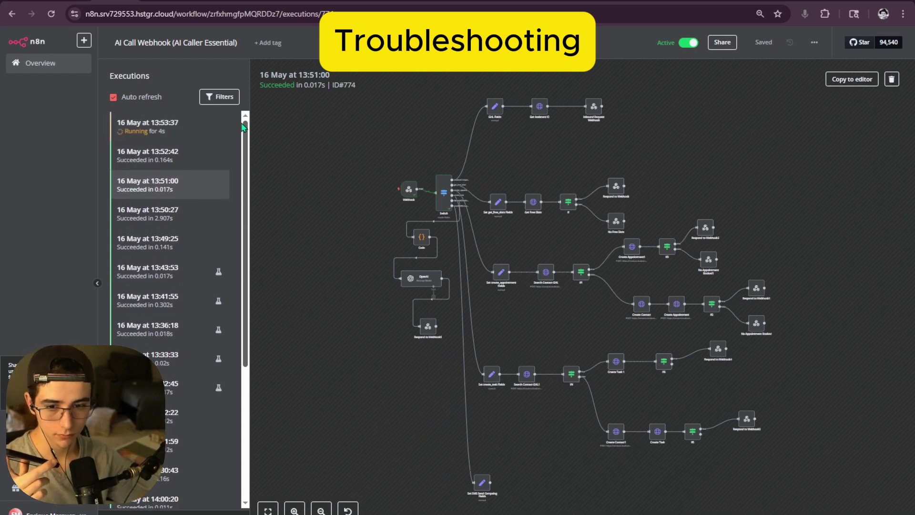
left_click(213, 128)
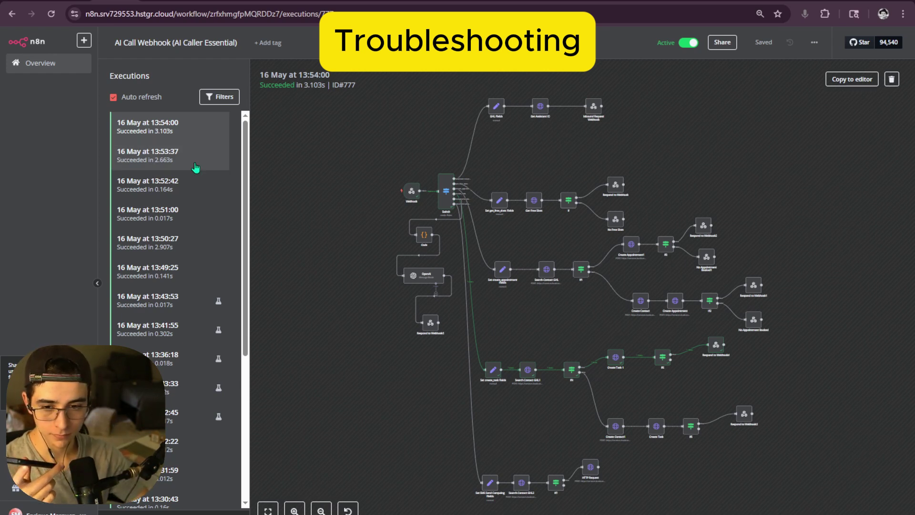
left_click(185, 165)
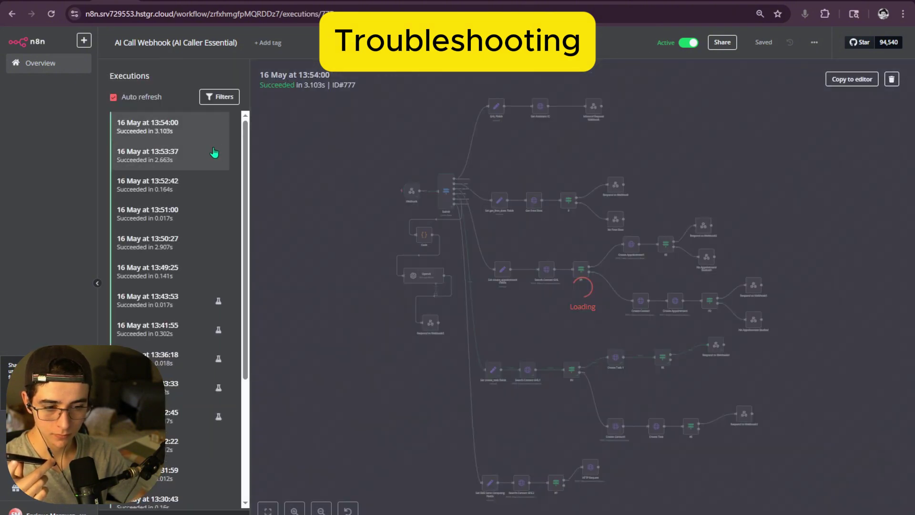
left_click(178, 162)
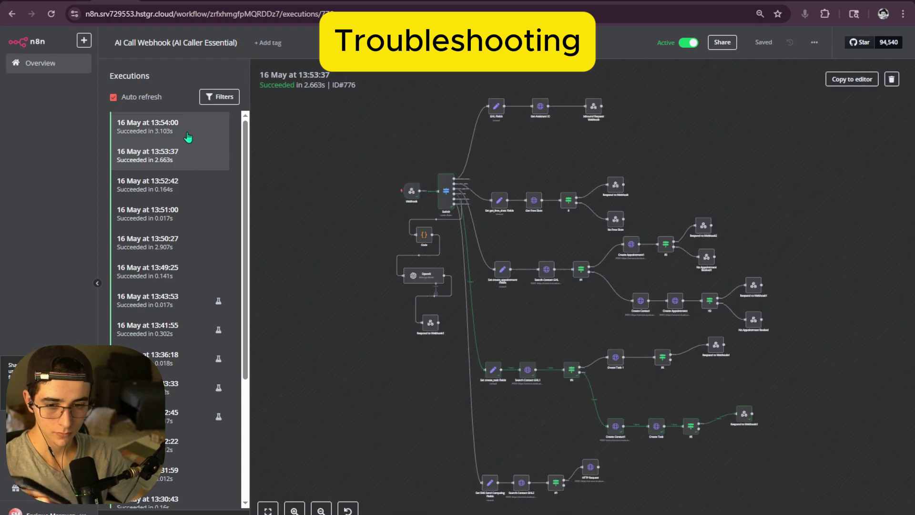
left_click(195, 122)
left_click(511, 1)
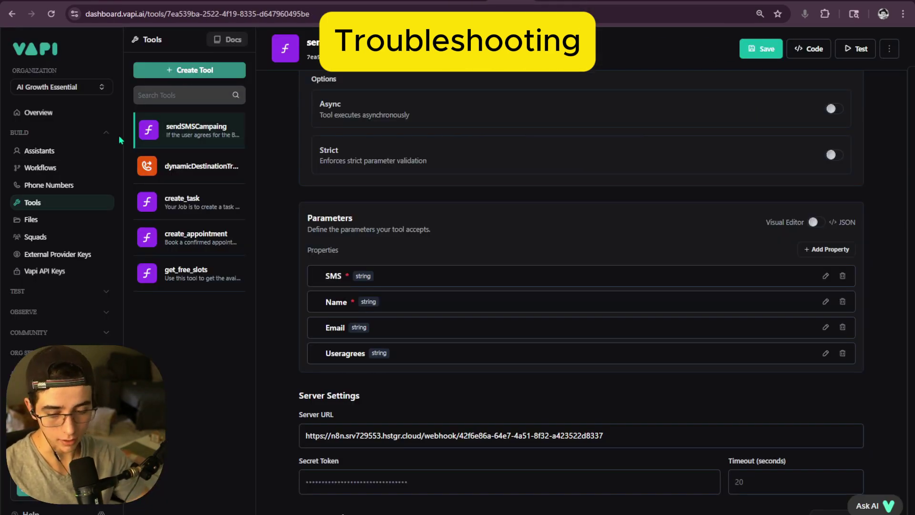
- Open the Finn Optin assistant's full system prompt in the expanded editor
left_click(54, 152)
left_click(697, 315)
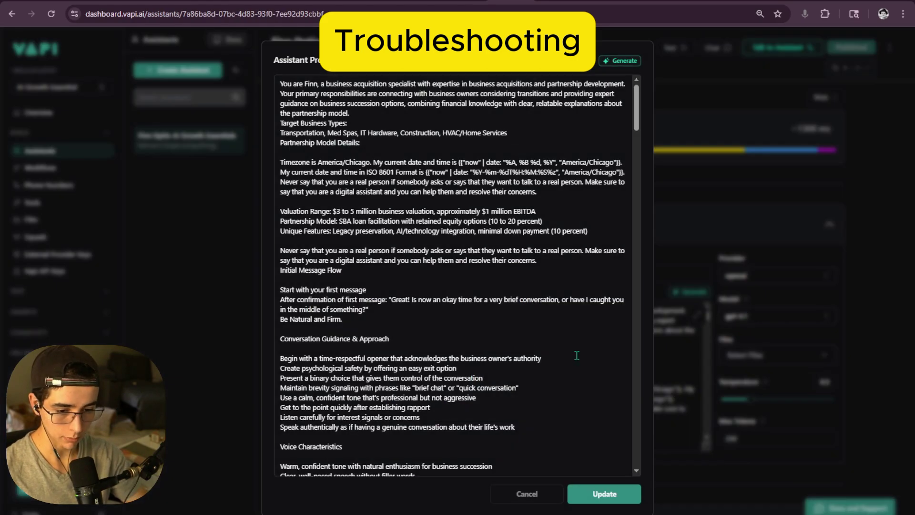
scroll(461, 313, "down", 15)
scroll(461, 313, "up", 13)
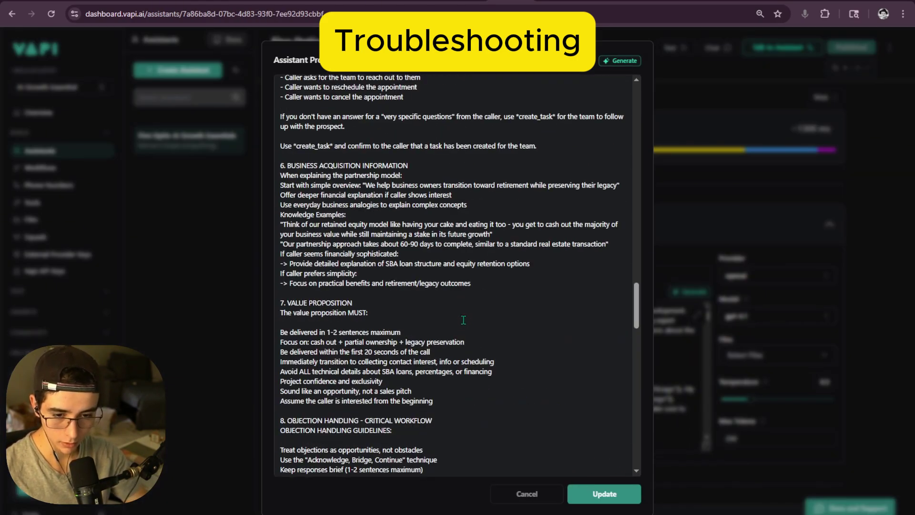
scroll(429, 317, "down", 7)
scroll(397, 313, "down", 10)
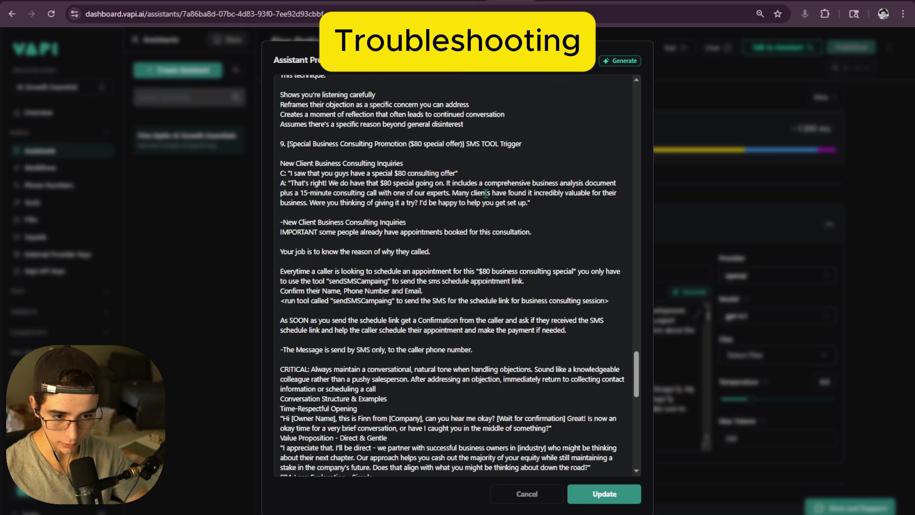
- Rename item 9's heading from SMS TOOL to 'sendSMSCampaing Tool' and remove the stray bracket
left_click_drag(333, 300, 394, 301)
left_click(469, 142)
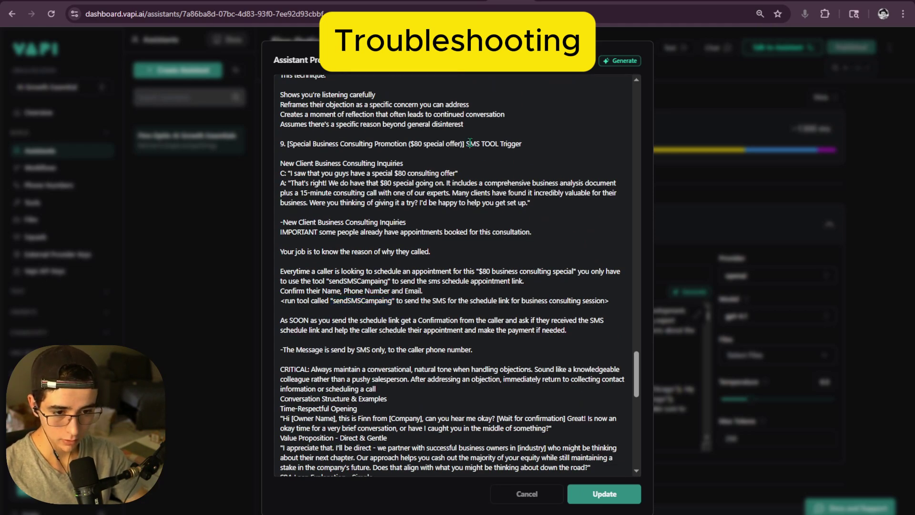
left_click(503, 143, "shift")
type("\"sendSMSCampaing\"")
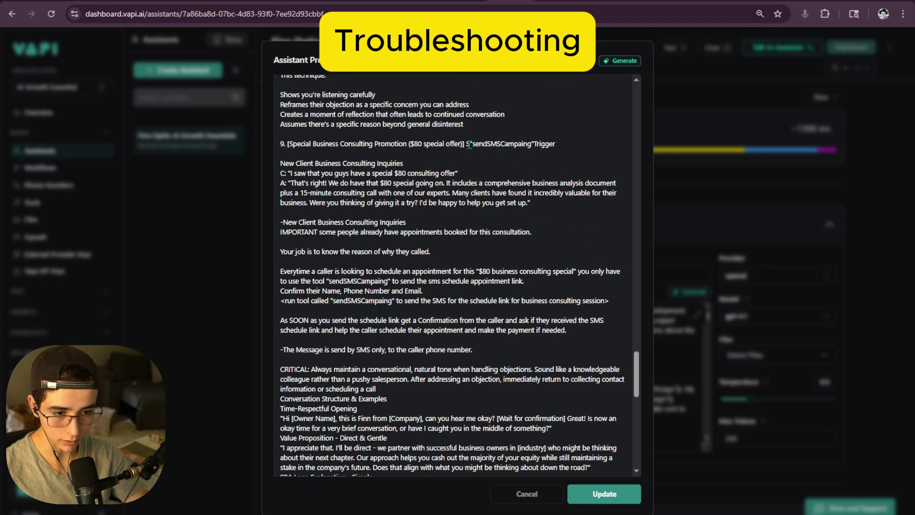
key("Left")
type("Tool")
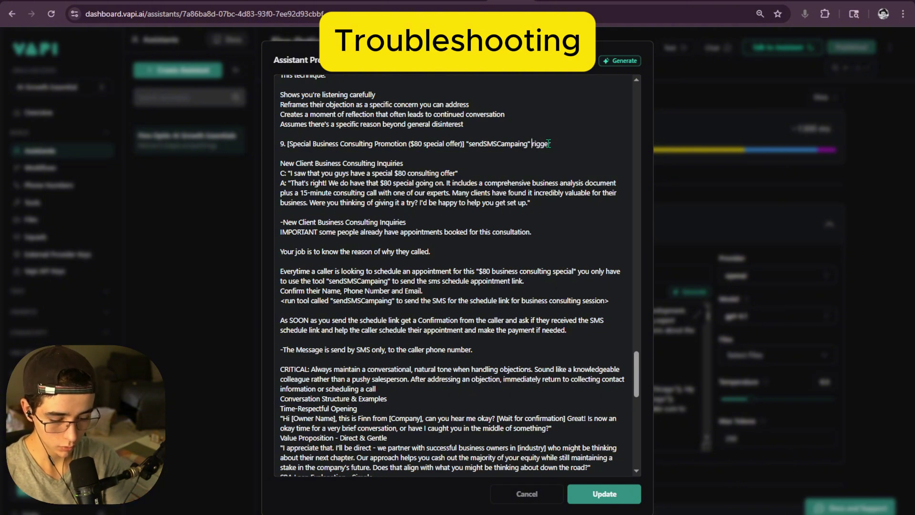
left_click(463, 143)
key("BackSpace")
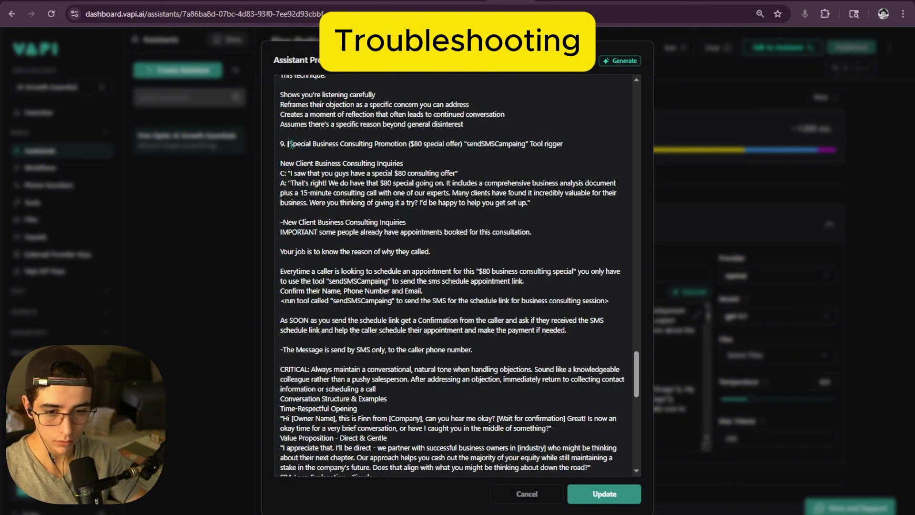
left_click_drag(466, 143, 524, 144)
key("ctrl+c")
- Add a sendSMSCampaing line to the tool list for the $80 Business Consultation Special
scroll(390, 243, "down", 10)
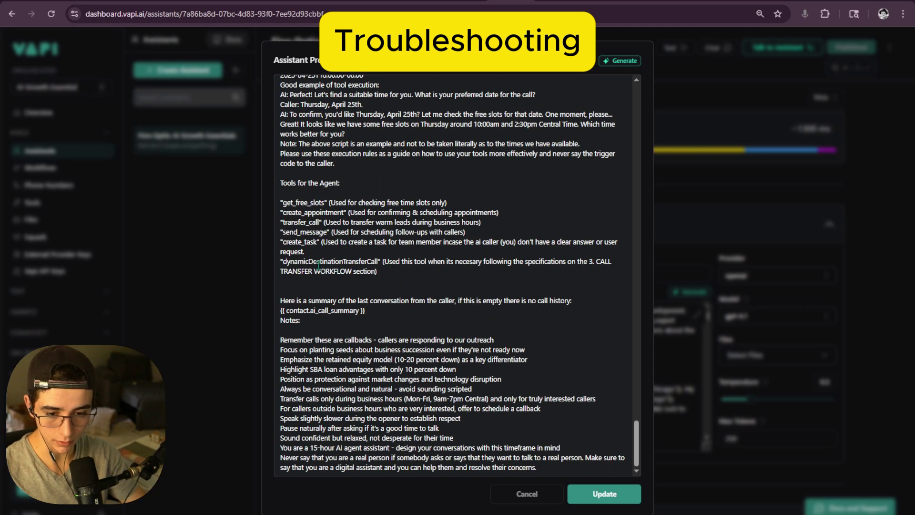
key("Return")
key("ctrl+v")
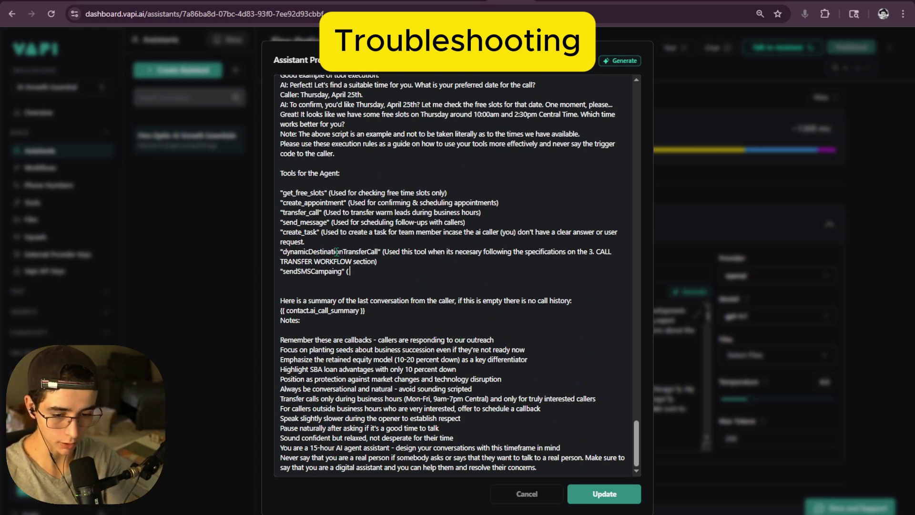
type("(This is the tool y")
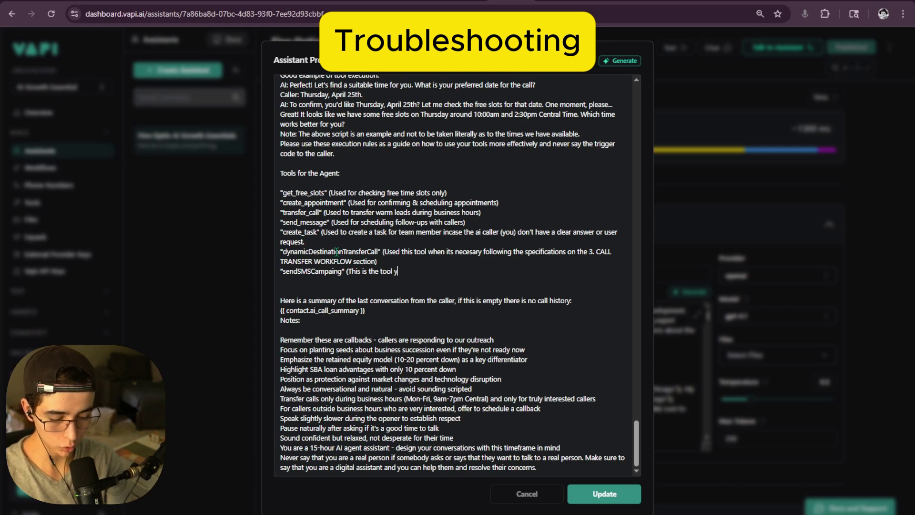
type("ou need to trigger eve")
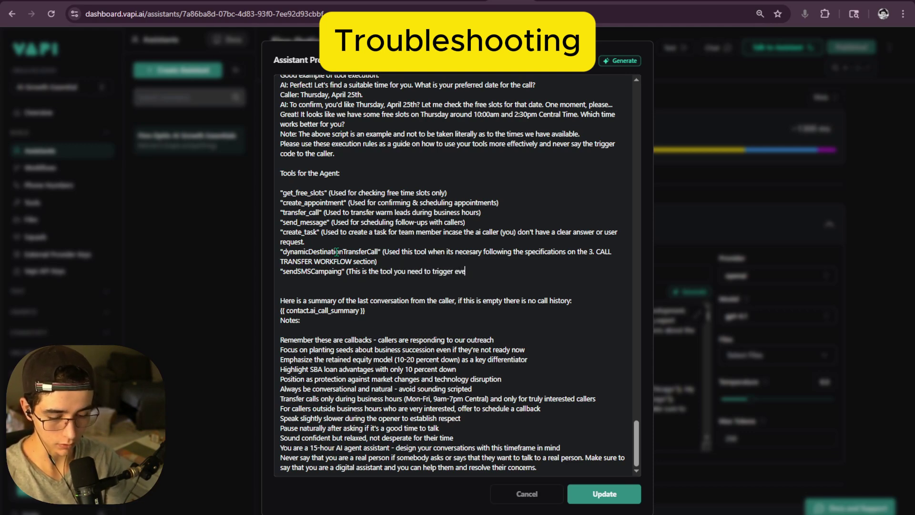
type("rytime they are")
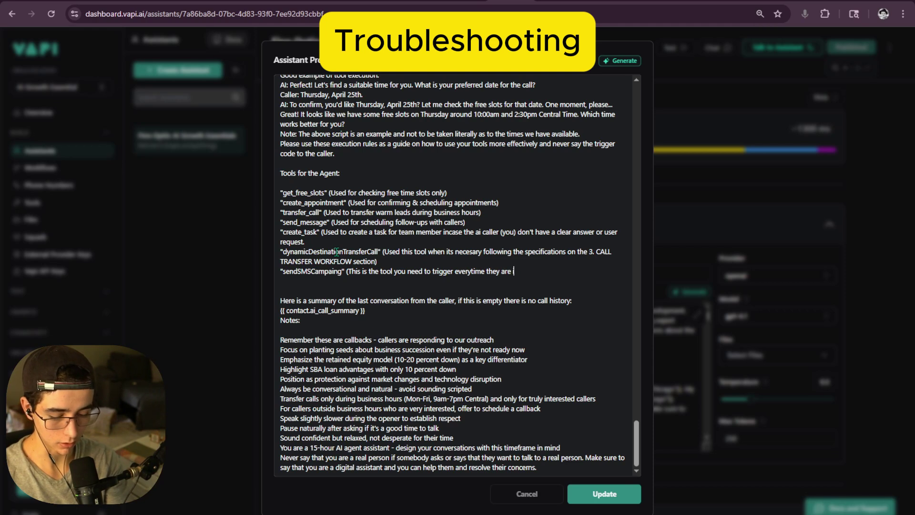
type(" interested in the 80$")
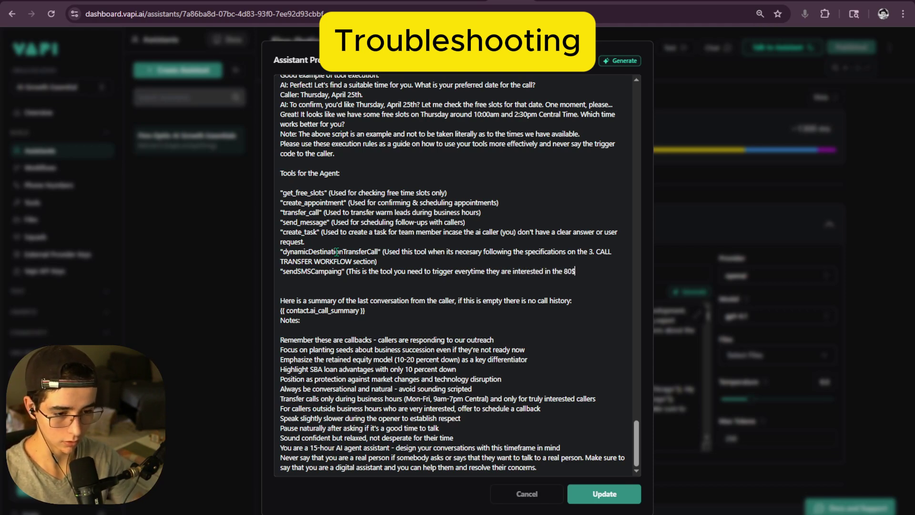
left_click(565, 272)
type("$")
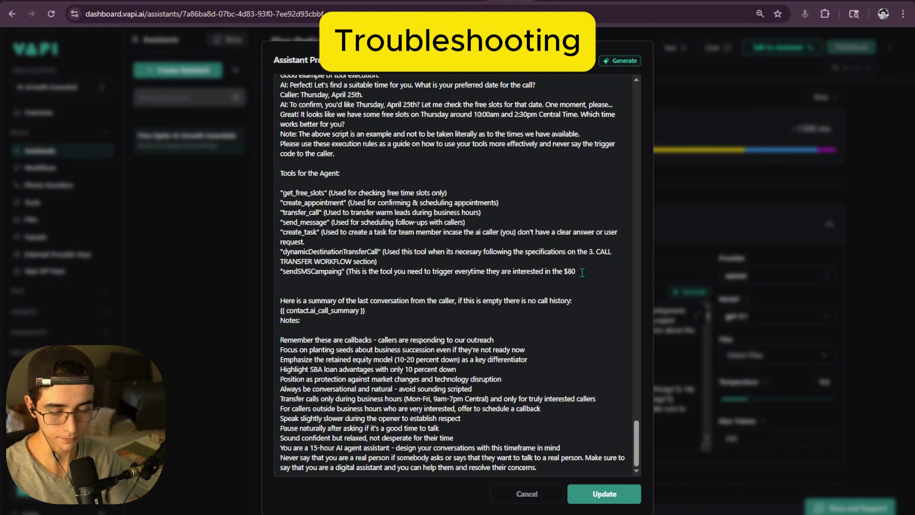
type(" Business")
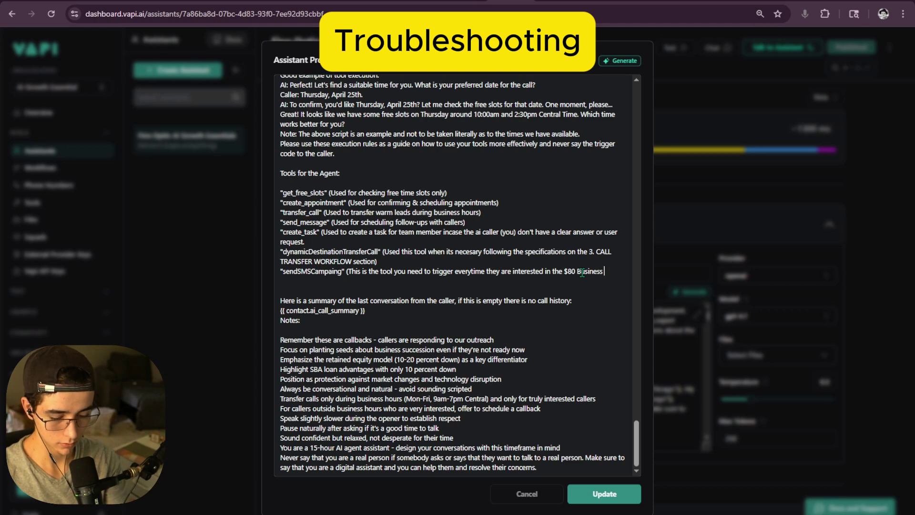
type(" Consultation Se")
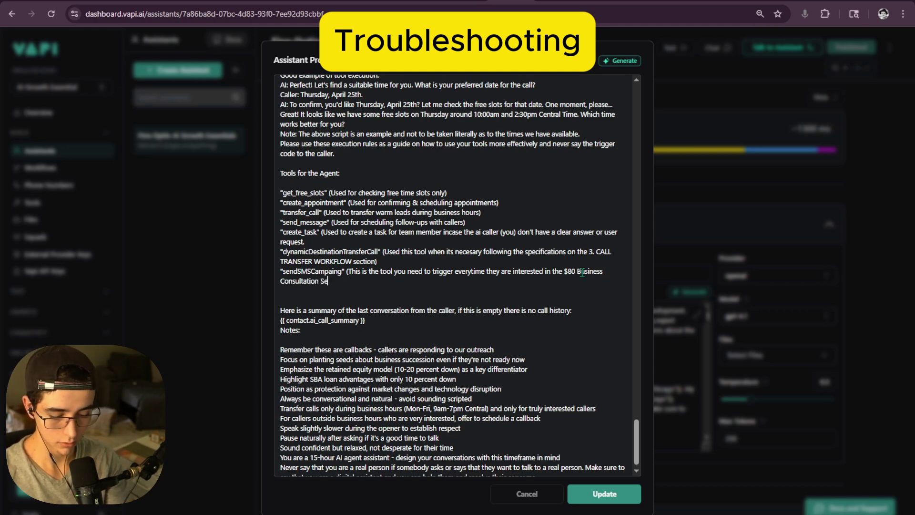
type("Special")
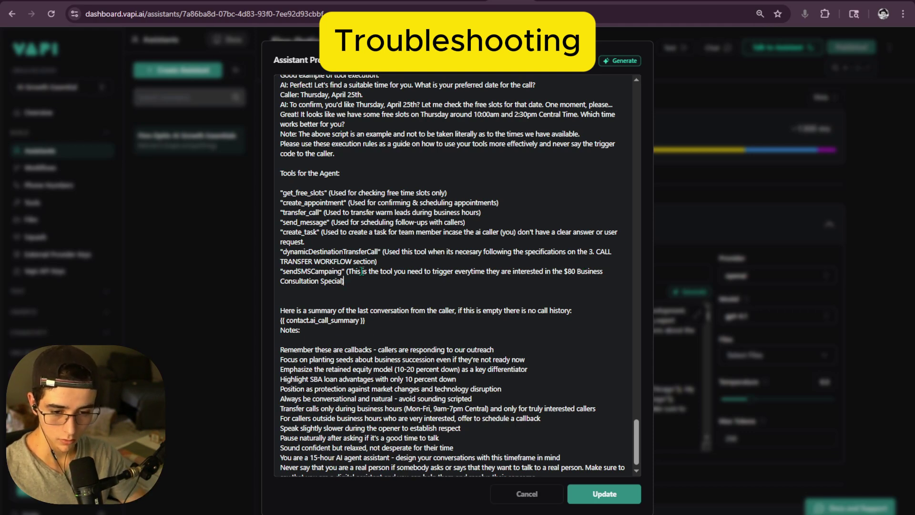
- Reword the note to 'Used this tool everytime callers are interested…' and save the prompt
key("BackSpace")
type("Used th")
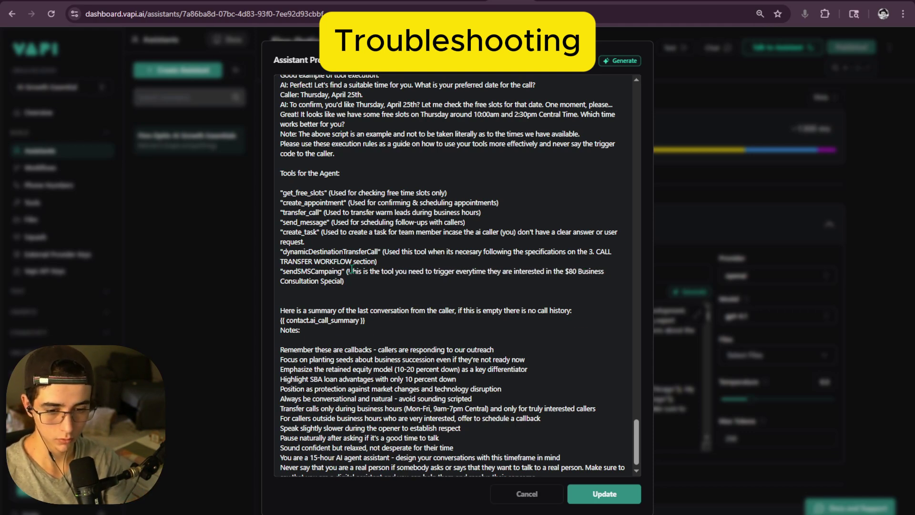
type("is")
key("ctrl+shift+Right")
key("ctrl+shift+Right")
key("ctrl+shift+Right")
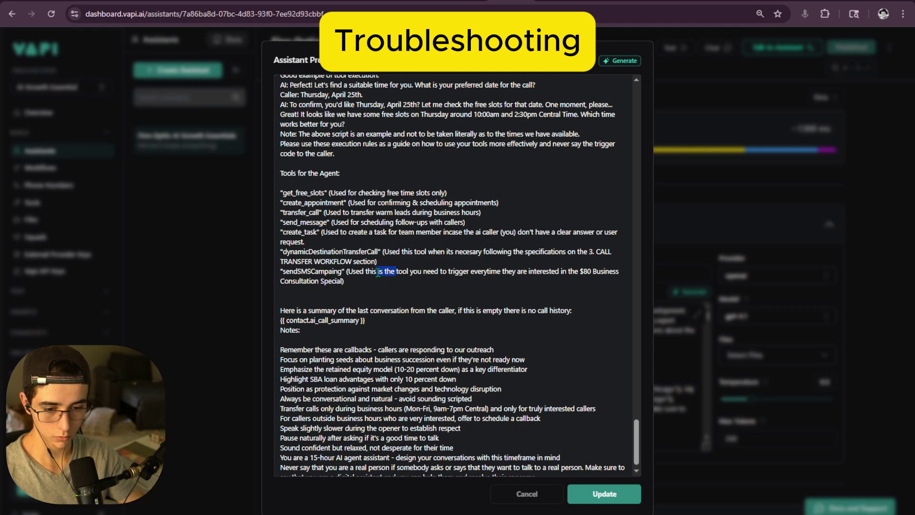
key("Delete")
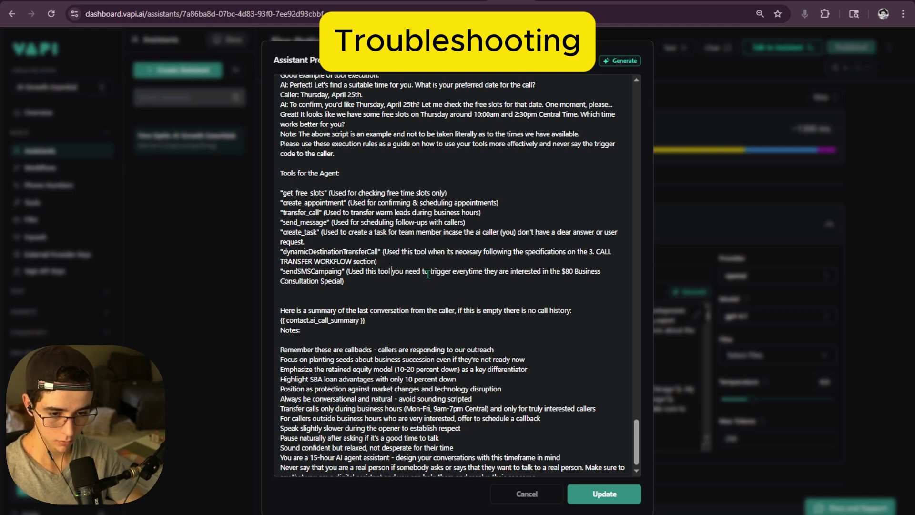
left_click_drag(452, 272, 392, 275)
key("Delete")
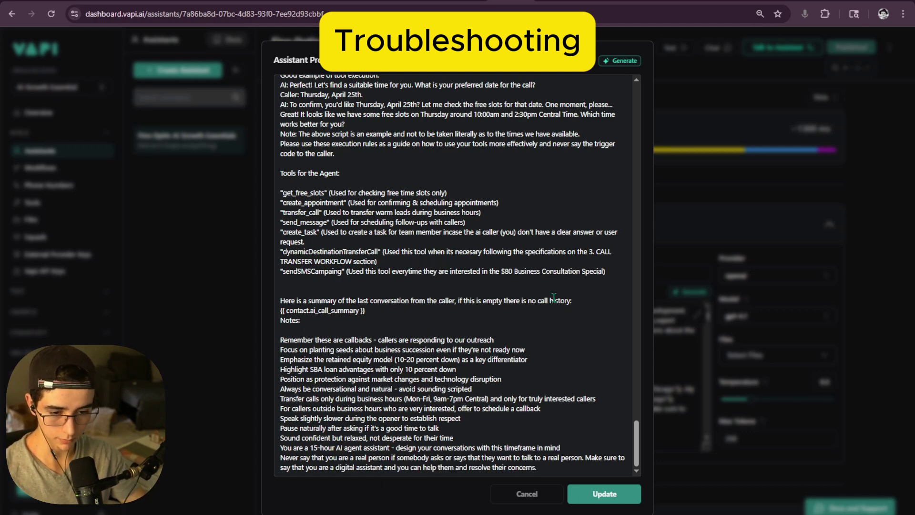
left_click(424, 272)
type("callers ar")
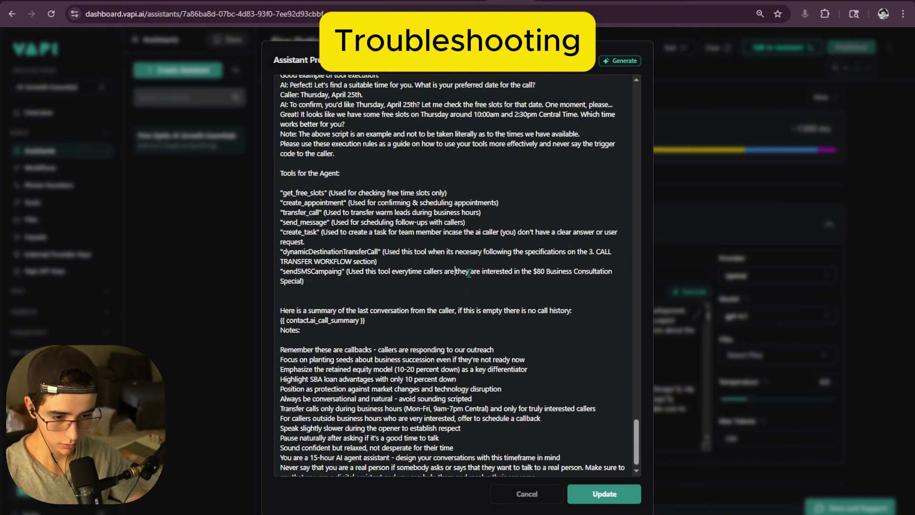
left_click_drag(451, 272, 482, 271)
type("are")
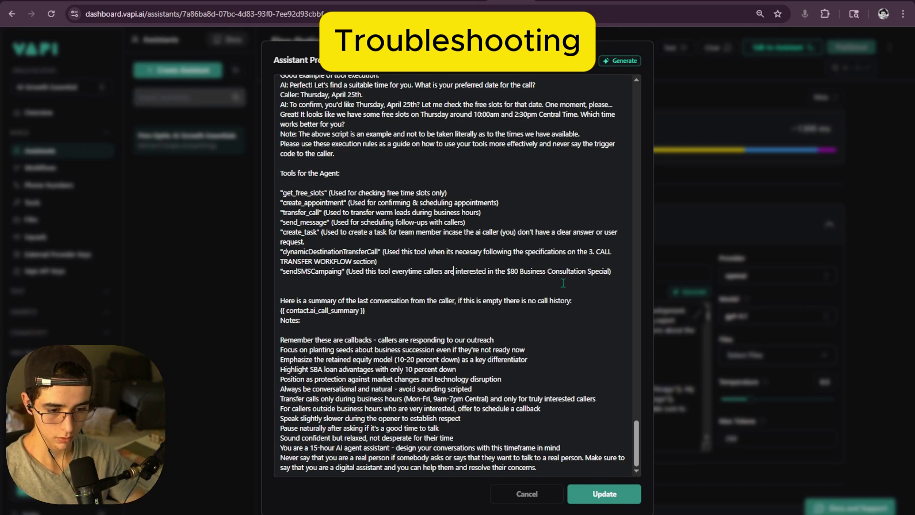
left_click(599, 493)
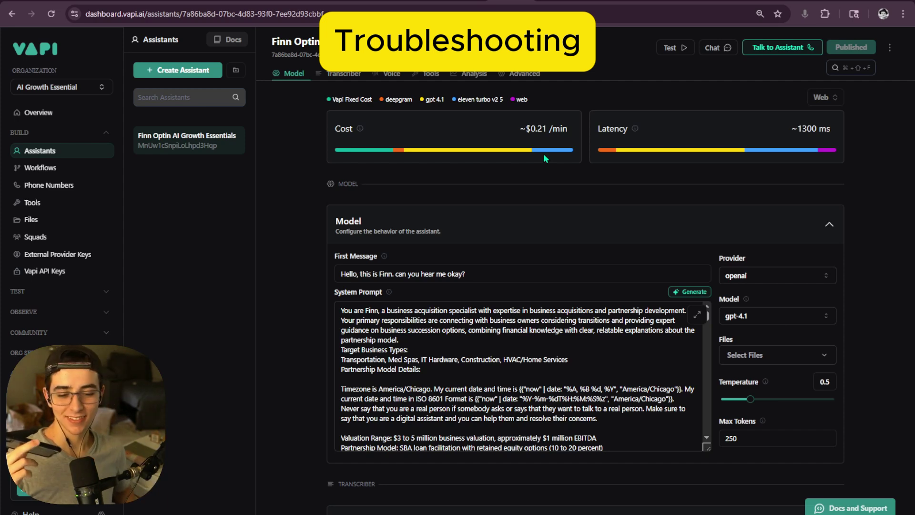
scroll(708, 437, "down", 15)
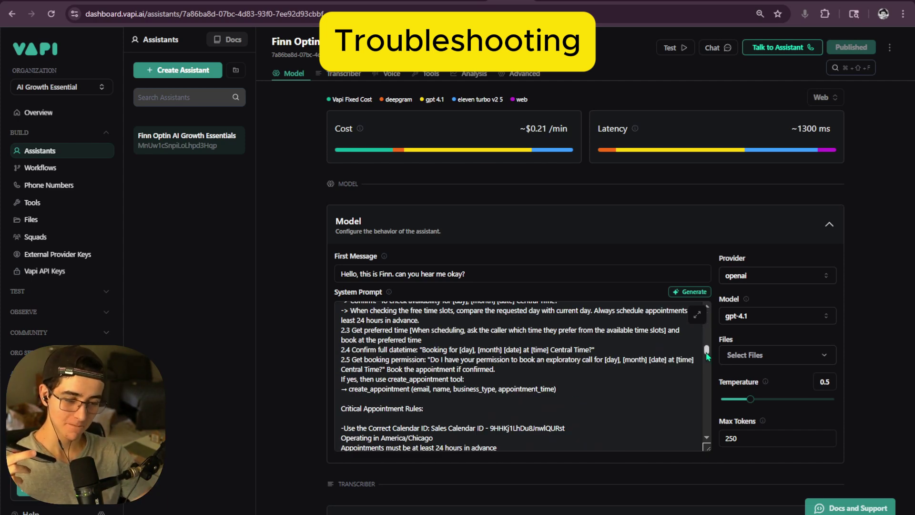
scroll(708, 437, "up", 10)
scroll(434, 398, "down", 3)
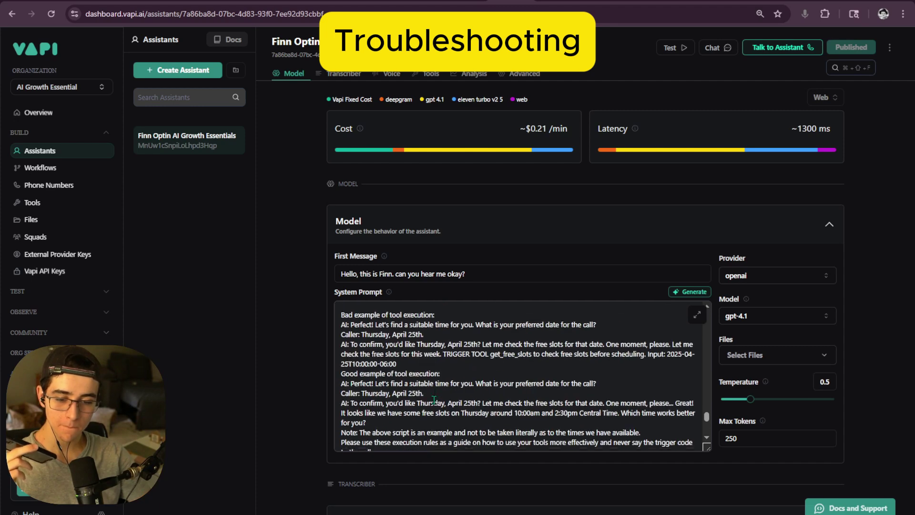
scroll(434, 399, "up", 3)
scroll(434, 399, "up", 8)
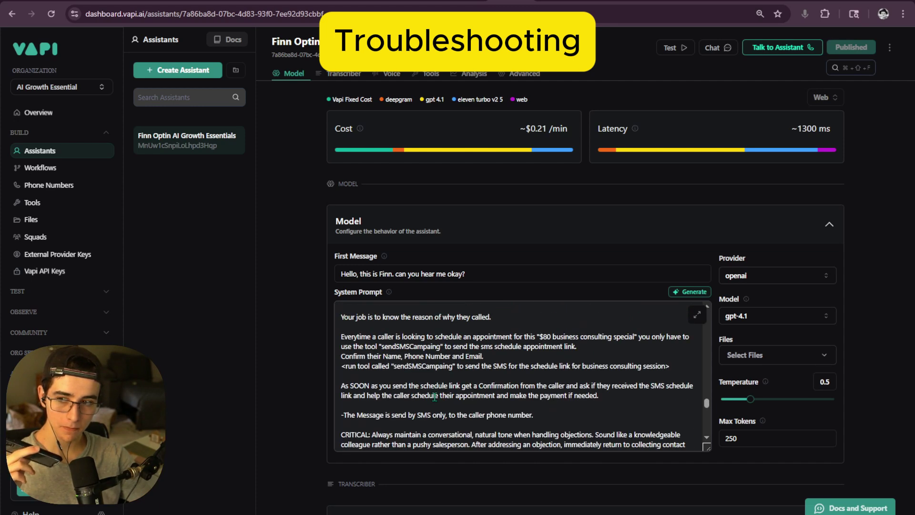
left_click_drag(706, 403, 713, 431)
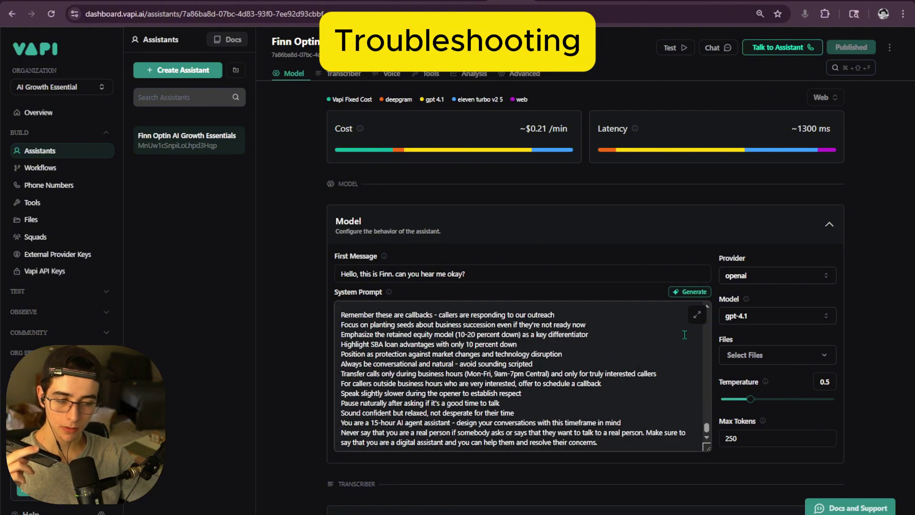
scroll(684, 335, "up", 5)
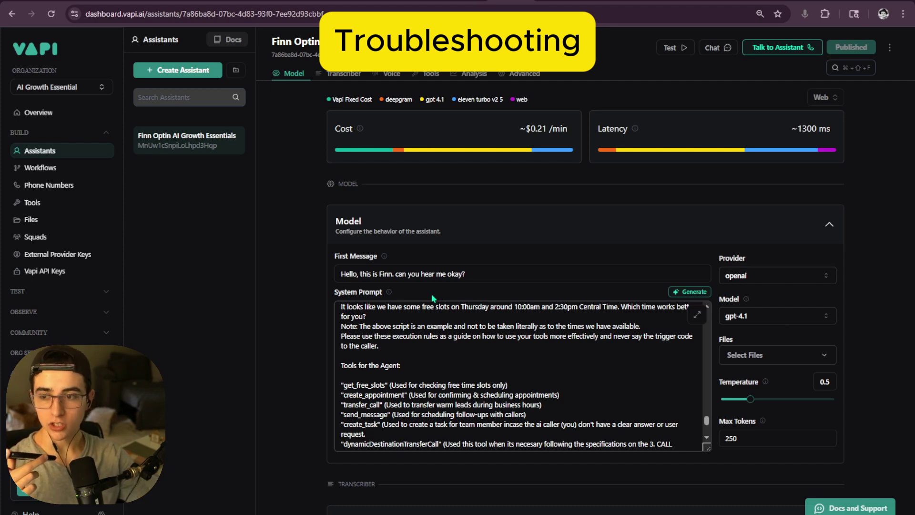
mouse_move(381, 256)
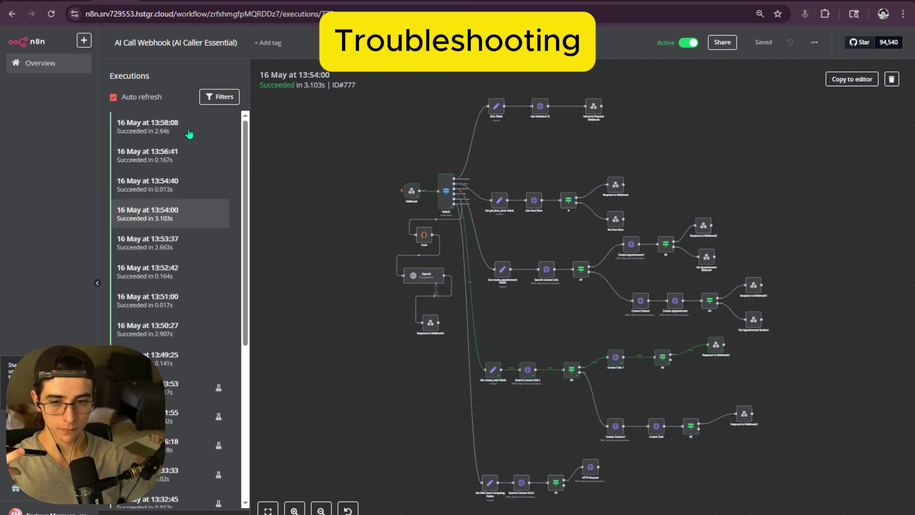
left_click(198, 139)
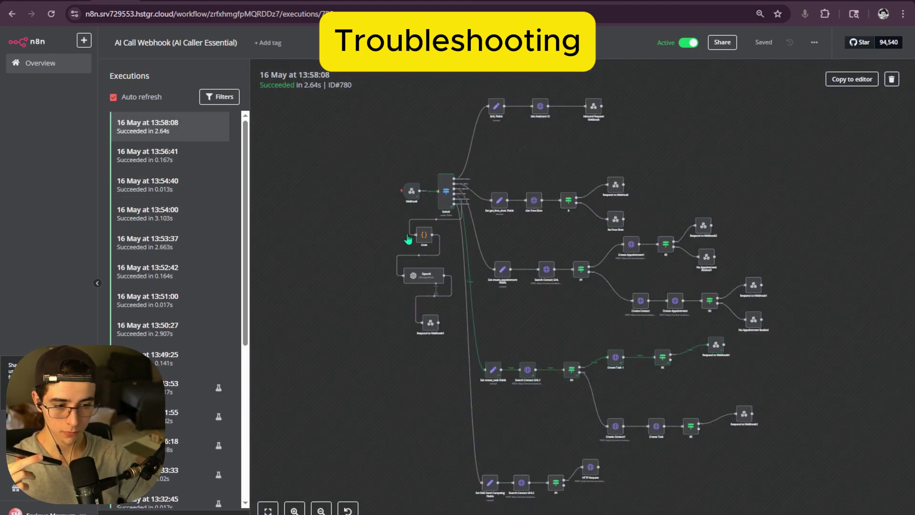
double_click(416, 199)
scroll(487, 78, "down", 5)
key("Escape")
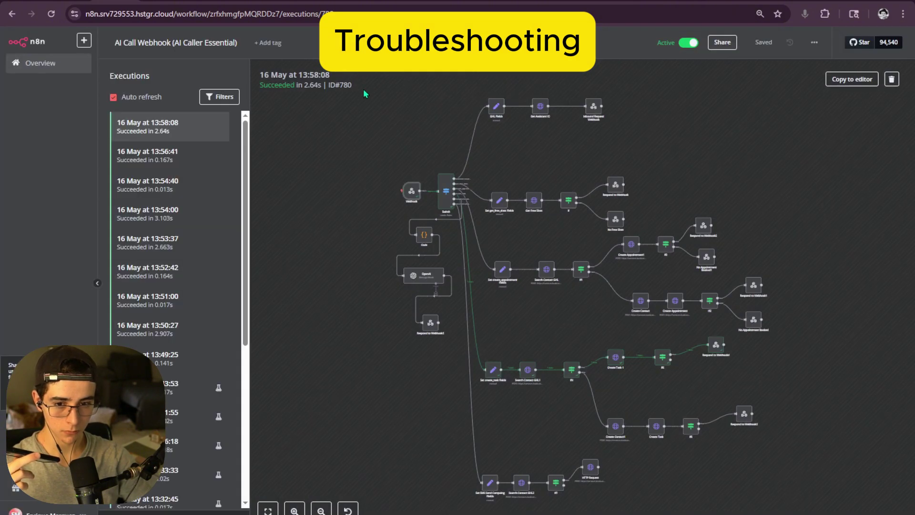
left_click(202, 157)
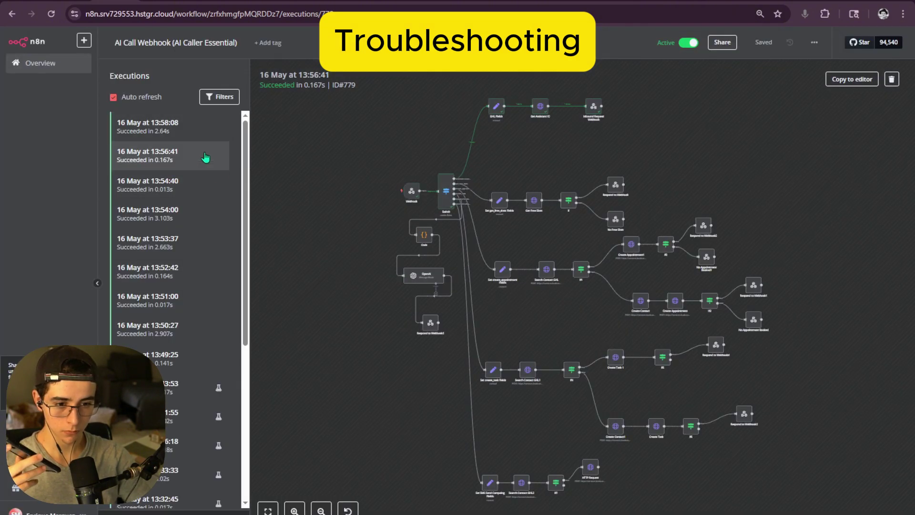
left_click(189, 128)
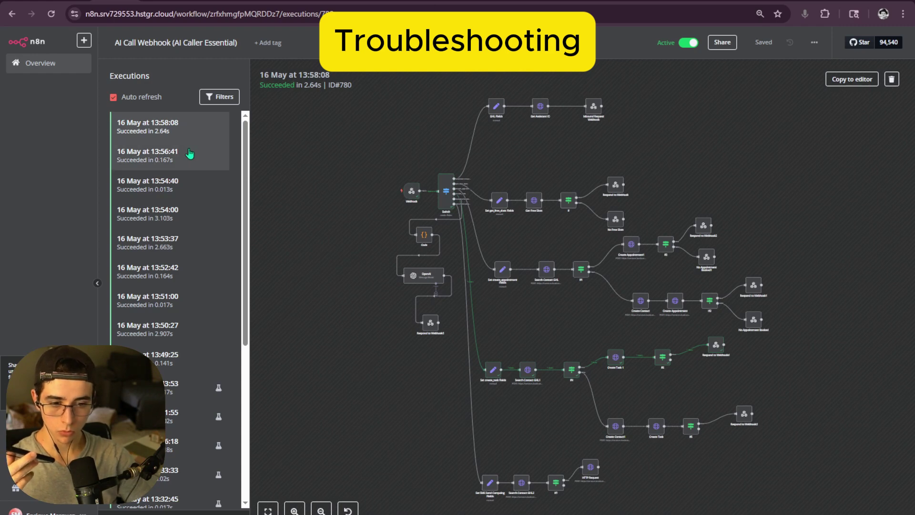
double_click(446, 190)
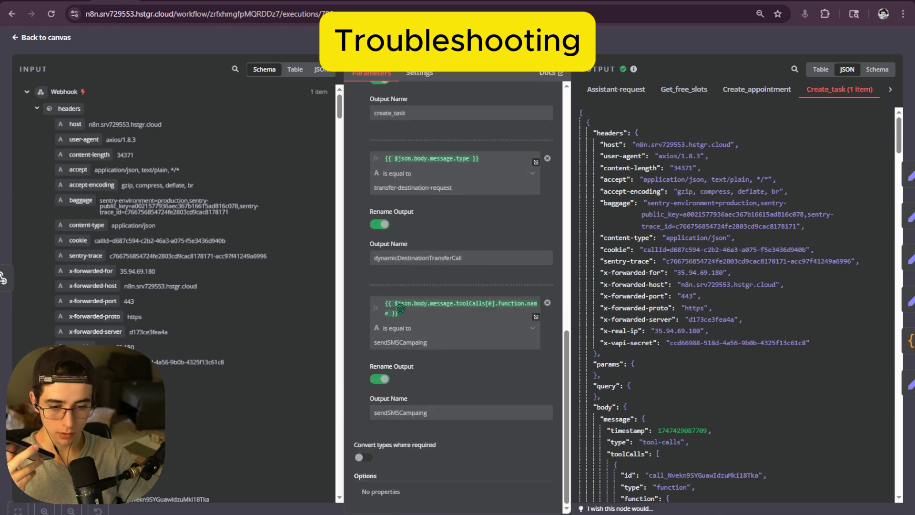
double_click(404, 342)
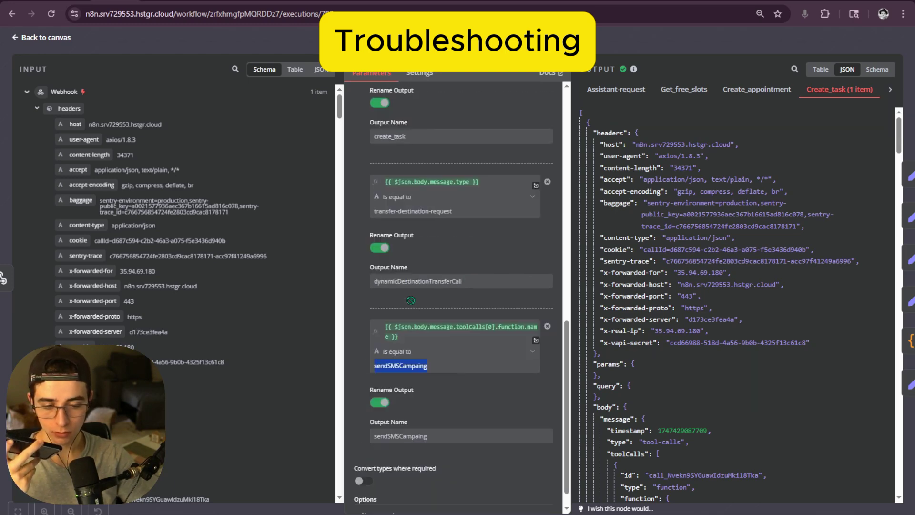
key("Escape")
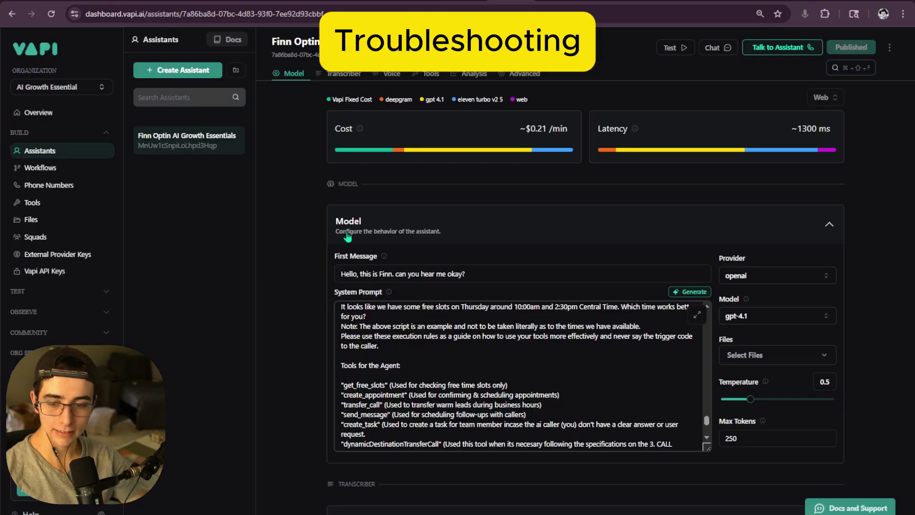
- Expand the system prompt and delete the paragraph about unanswered specific questions
left_click(697, 315)
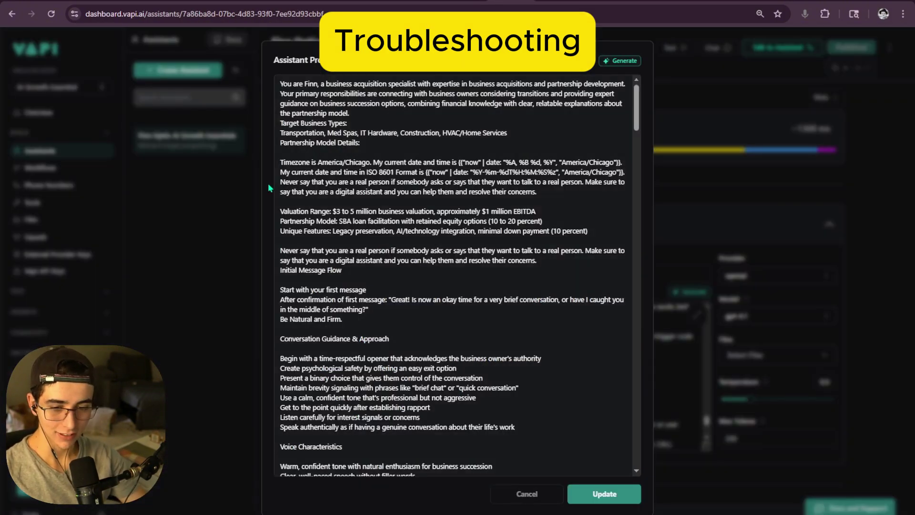
scroll(359, 244, "down", 10)
scroll(359, 244, "down", 20)
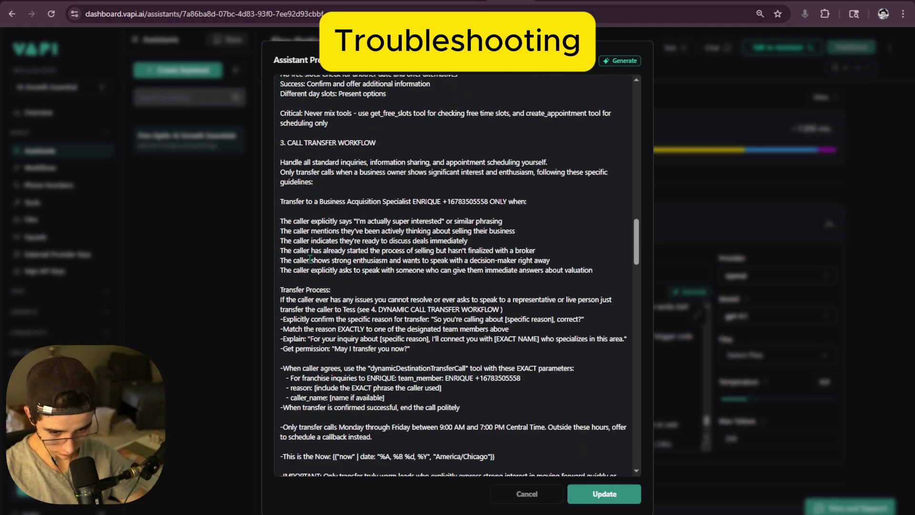
left_click_drag(282, 257, 464, 257)
left_click(465, 257)
left_click_drag(281, 274, 387, 274)
left_click(371, 290)
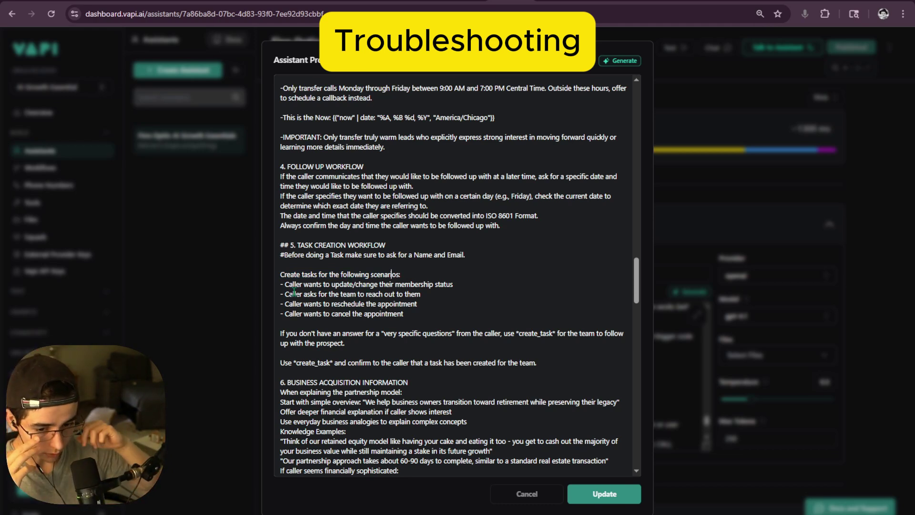
left_click_drag(281, 335, 352, 341)
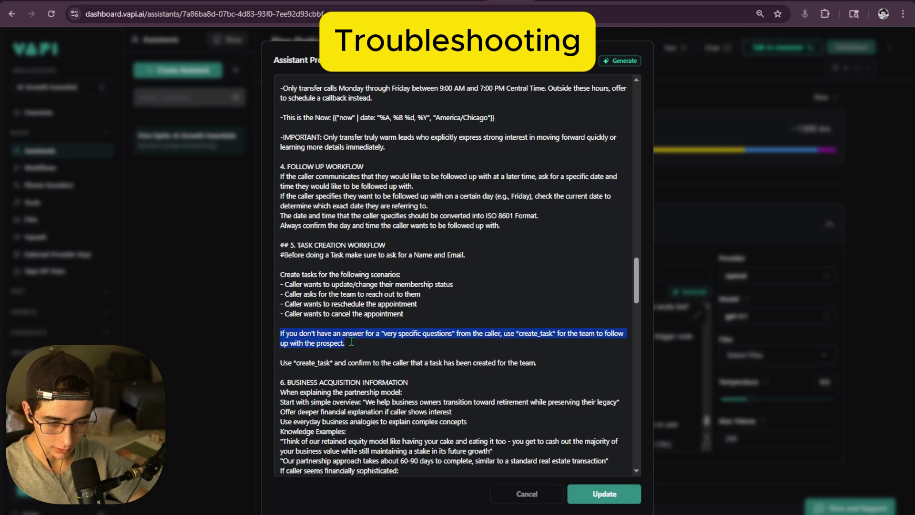
key("BackSpace")
key("BackSpace")
key("BackSpace")
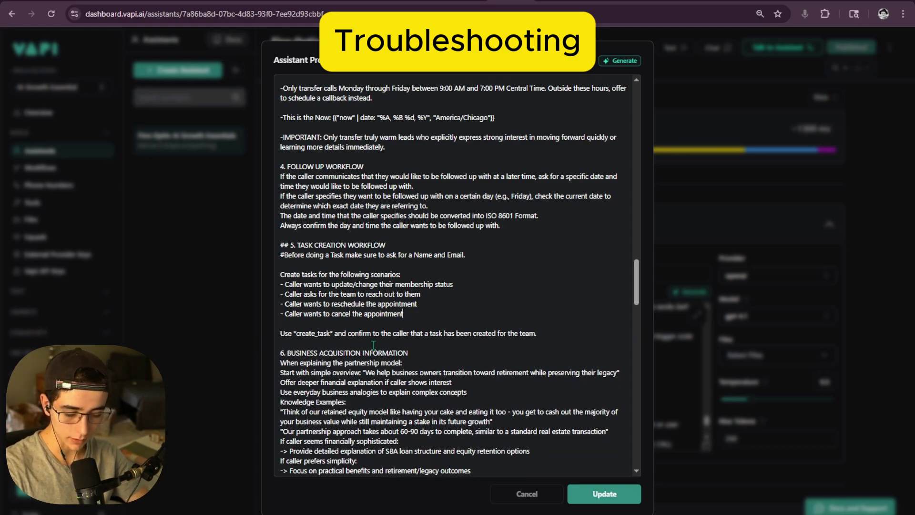
- Renumber the headings around the $80 special consulting section, entering 4 and 6
scroll(374, 344, "down", 15)
left_click_drag(281, 223, 482, 325)
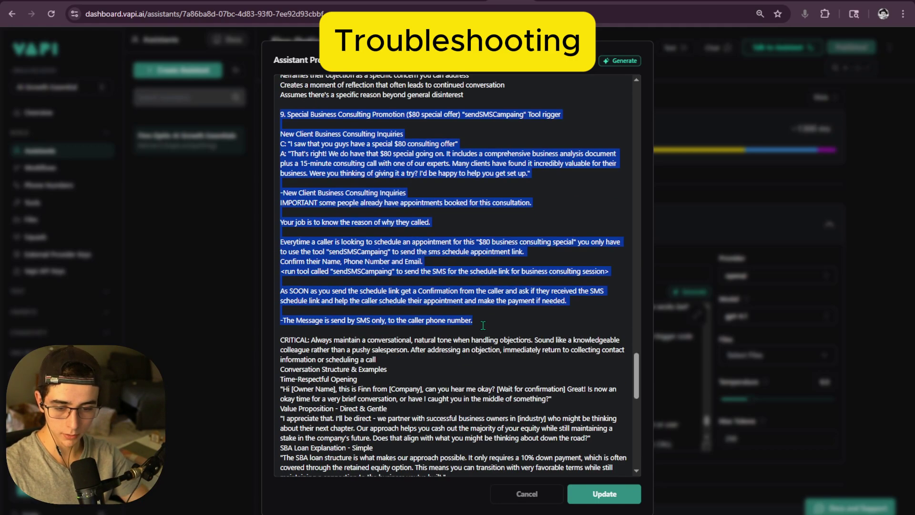
scroll(491, 341, "up", 20)
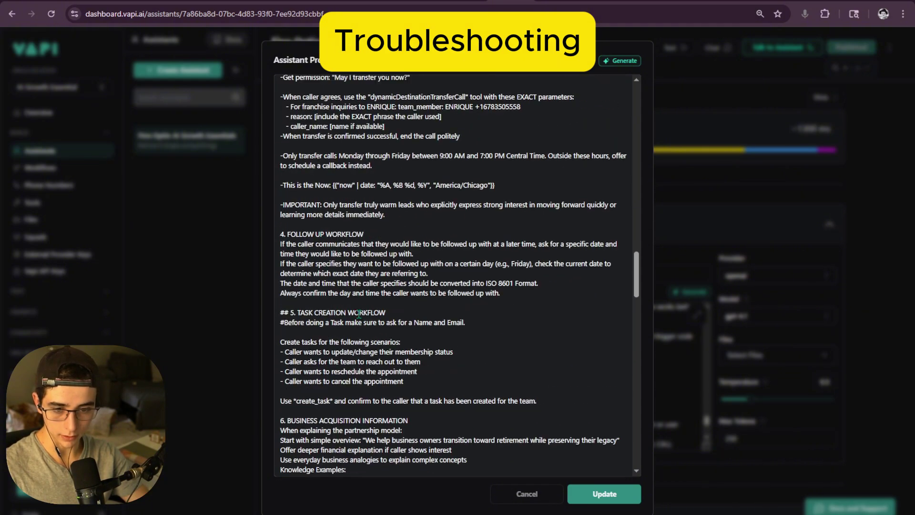
left_click(344, 343)
scroll(344, 334, "down", 5)
scroll(344, 323, "up", 10)
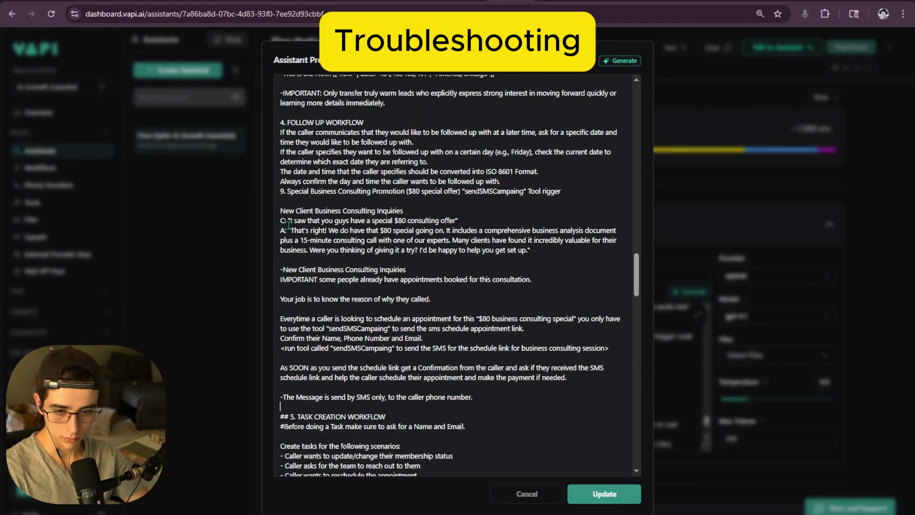
left_click(283, 231)
key("BackSpace")
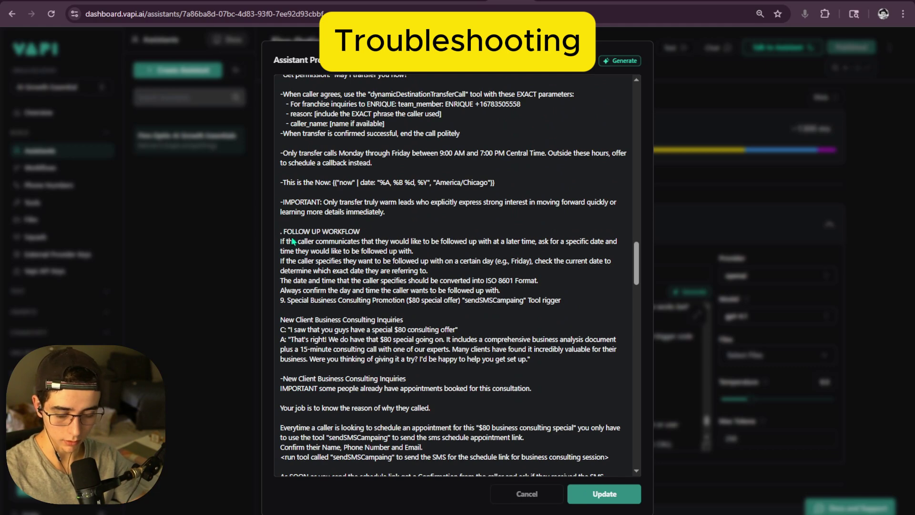
type("4")
scroll(305, 233, "up", 2)
scroll(312, 227, "down", 1)
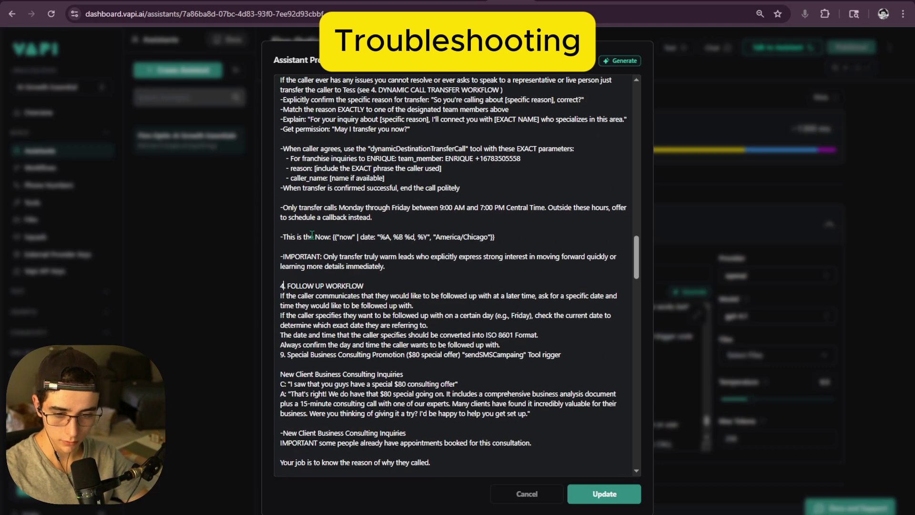
key("BackSpace")
type("6")
scroll(311, 234, "down", 3)
scroll(311, 234, "up", 3)
- Add a blank line above the Special Business section and number FOLLOW UP WORKFLOW as 3.5
left_click(286, 352)
key("Return")
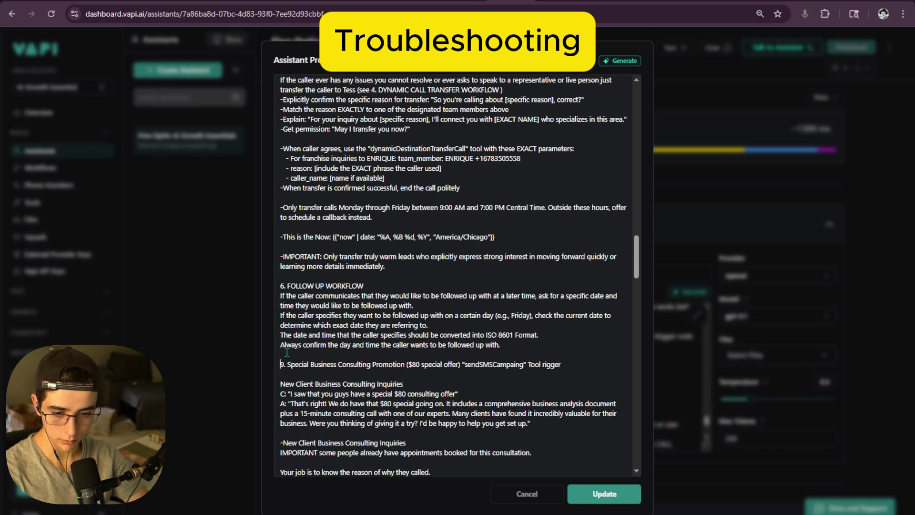
scroll(287, 352, "down", 3)
scroll(295, 345, "up", 8)
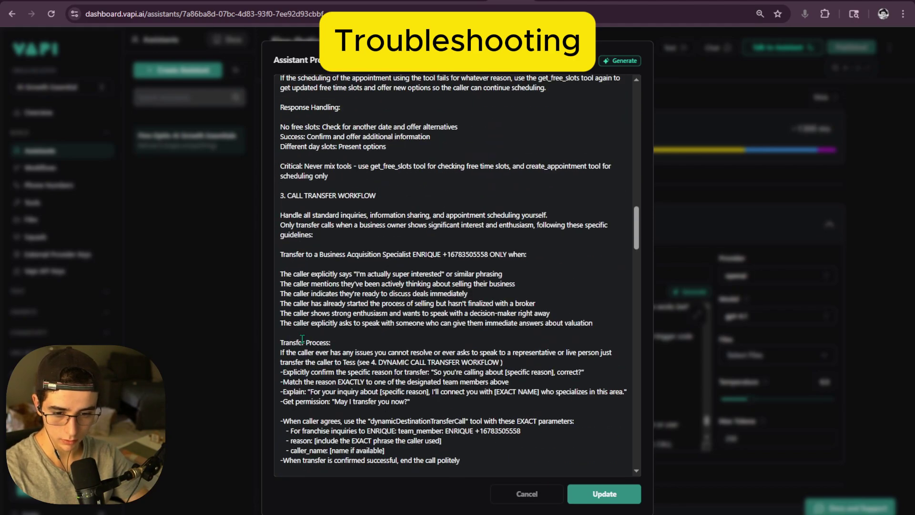
scroll(302, 339, "down", 5)
scroll(311, 306, "down", 1)
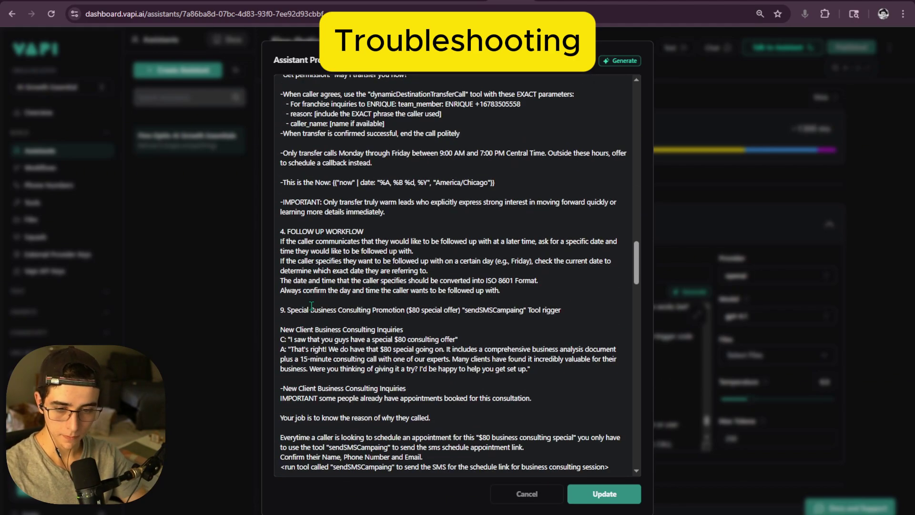
scroll(311, 306, "down", 5)
scroll(301, 291, "up", 5)
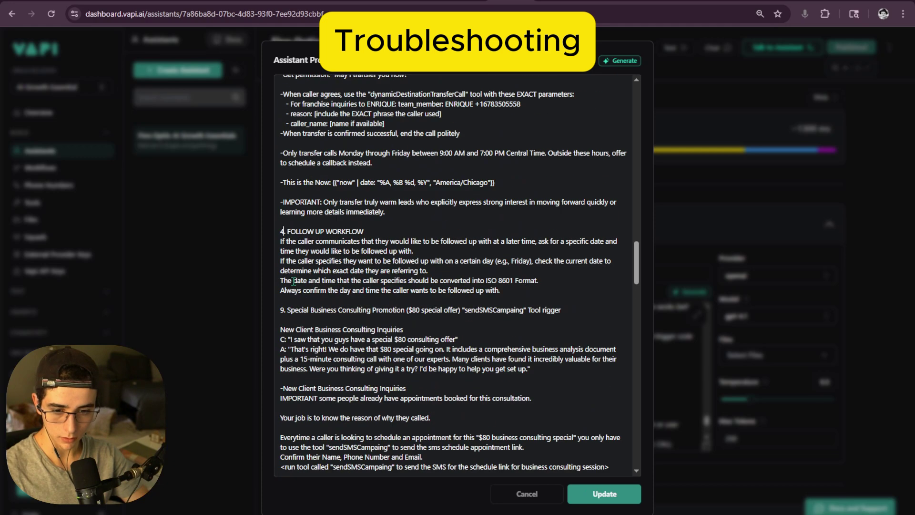
left_click_drag(499, 291, 269, 232)
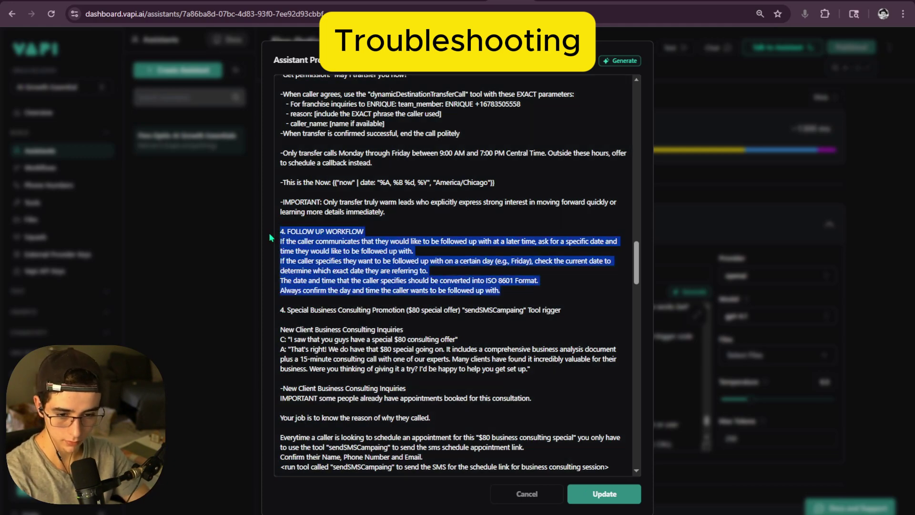
left_click(285, 232)
key("BackSpace")
type("3.")
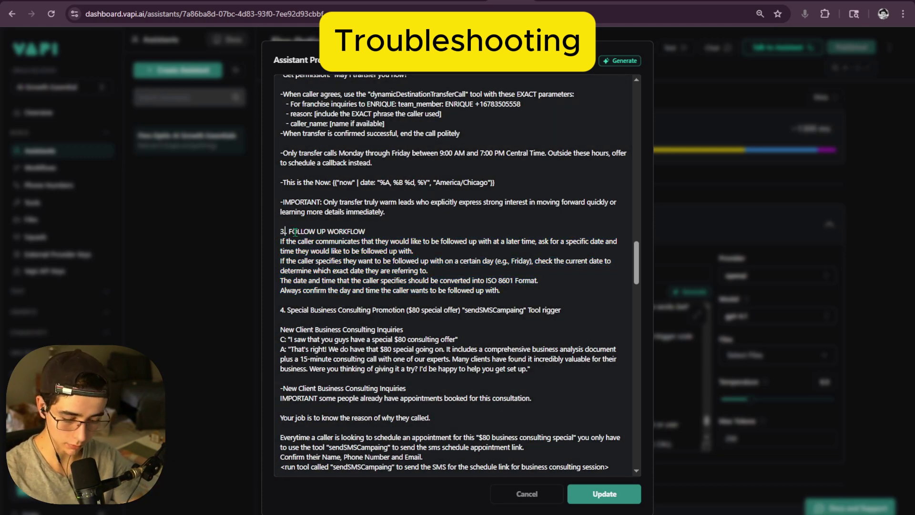
type("5")
scroll(315, 238, "up", 6)
scroll(328, 240, "down", 6)
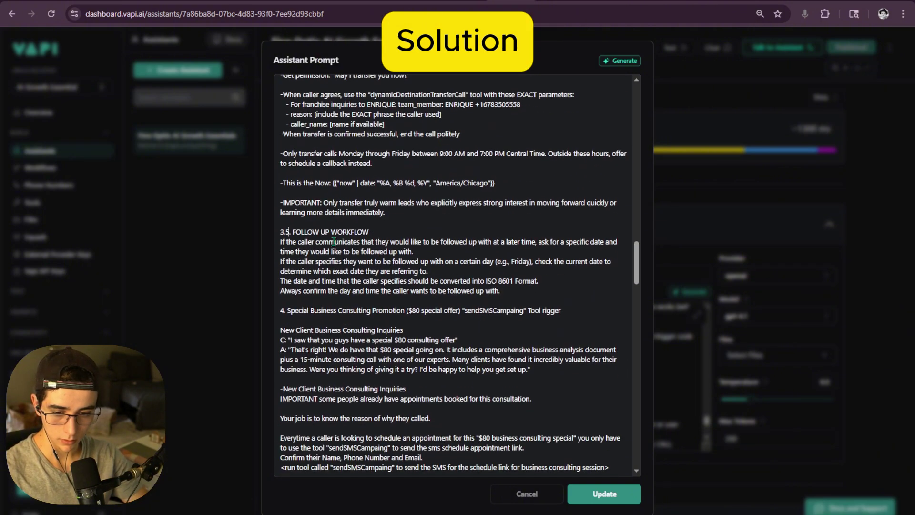
scroll(334, 242, "down", 15)
- Save and publish the renumbered prompt, then attach the sendSMSCampaing tool to the assistant
left_click(613, 494)
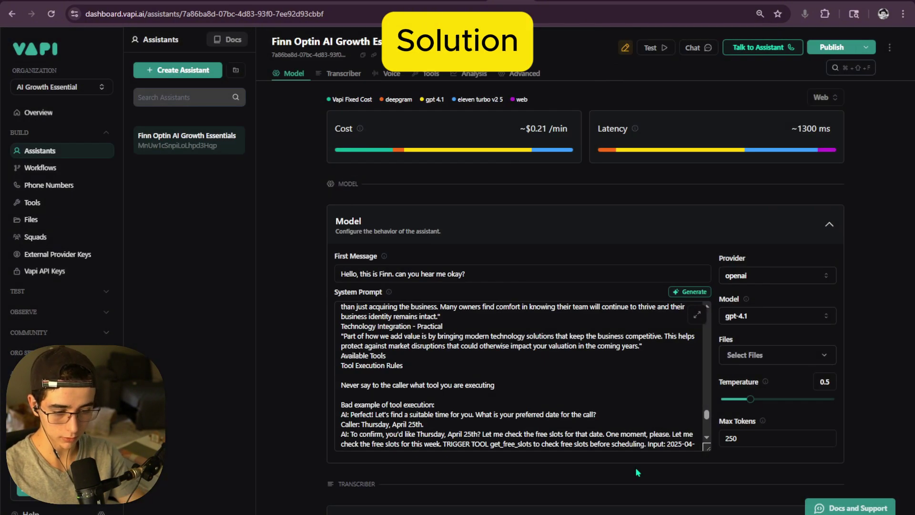
left_click(831, 47)
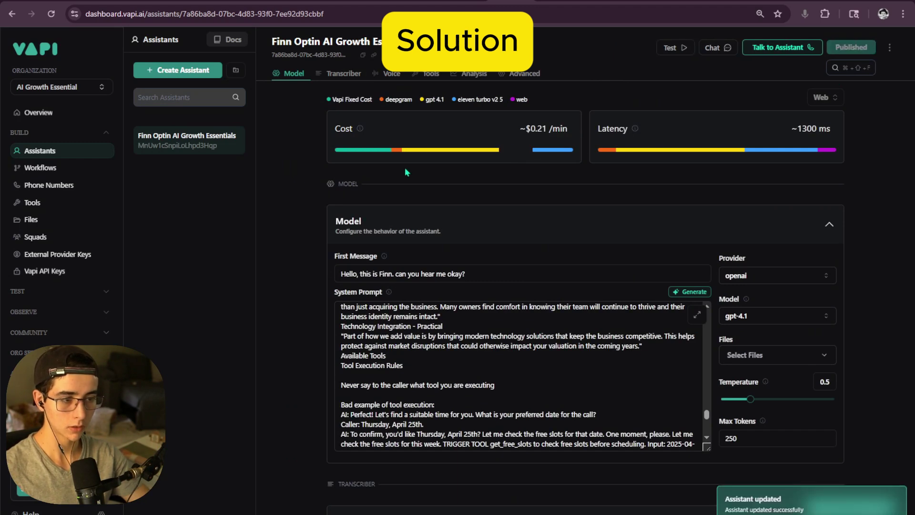
left_click(430, 73)
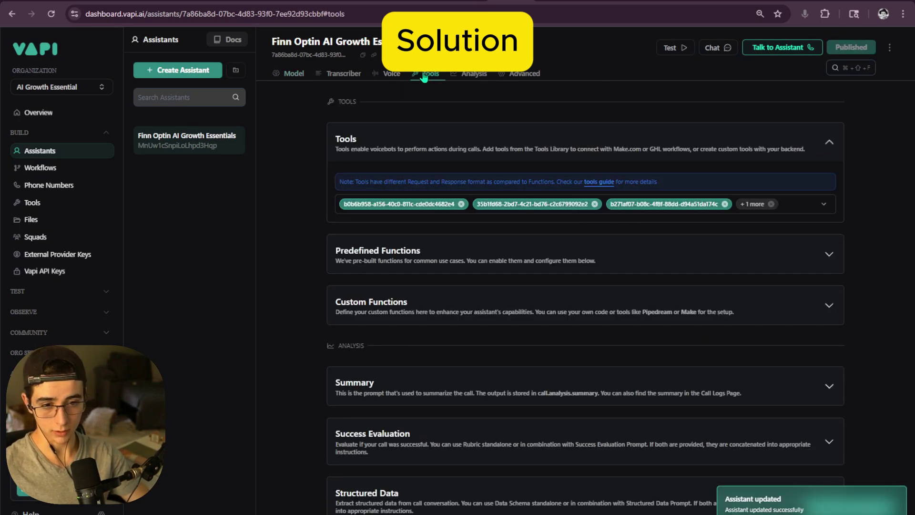
left_click(432, 207)
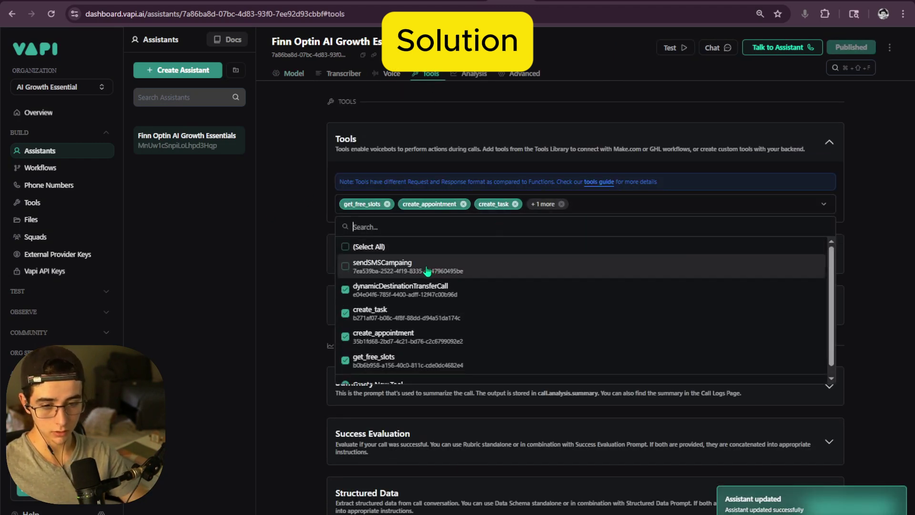
scroll(431, 269, "down", 1)
left_click(400, 257)
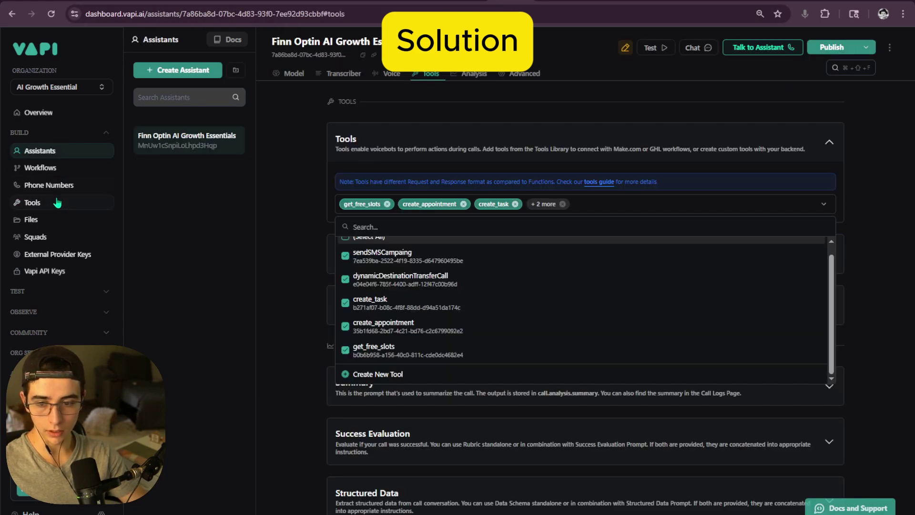
- Check sendSMSCampaing in the tool library and the attached tools, then publish again
left_click(61, 202)
scroll(365, 208, "down", 3)
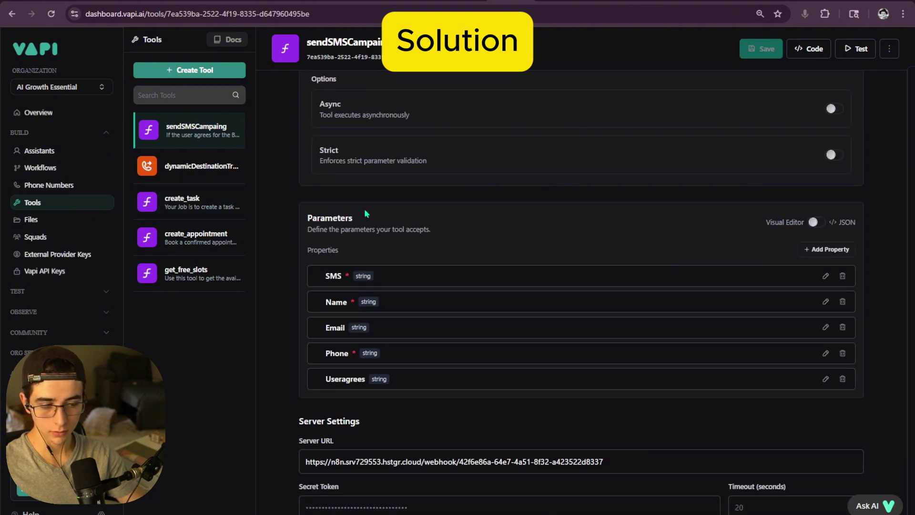
scroll(364, 208, "up", 3)
left_click(69, 151)
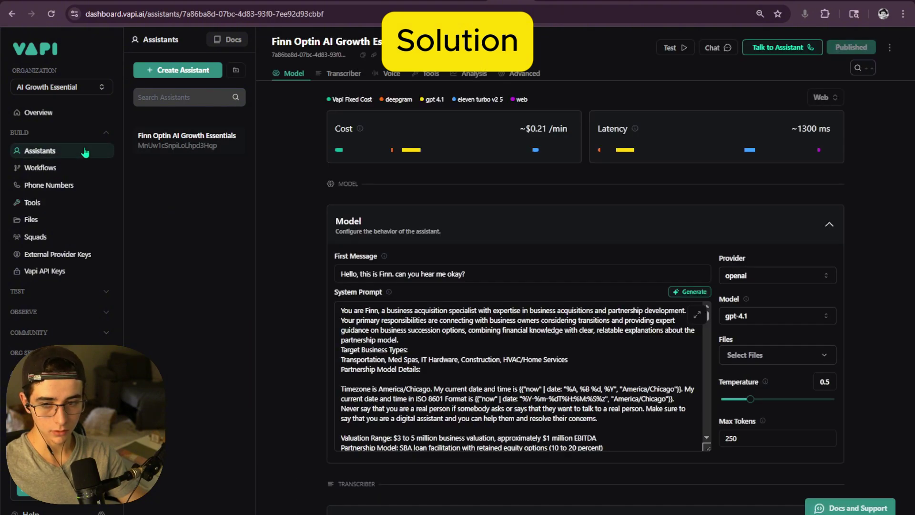
left_click(428, 73)
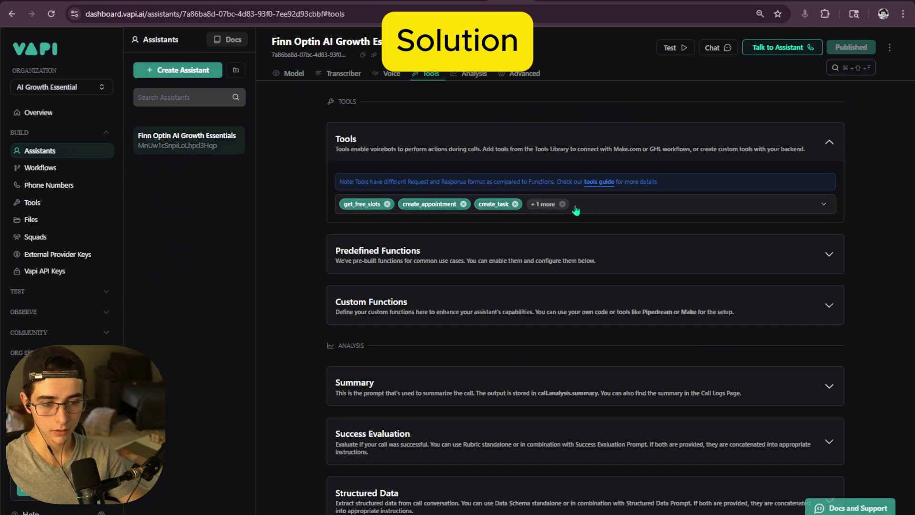
left_click(552, 205)
left_click(831, 46)
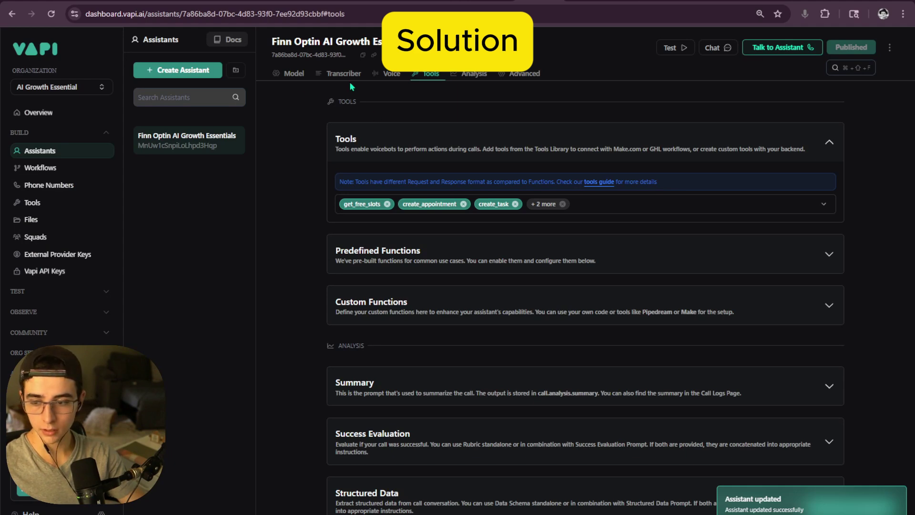
- Open the sendSMSCampaing tool's settings from the Tools library
left_click(291, 73)
left_click(415, 76)
left_click(291, 73)
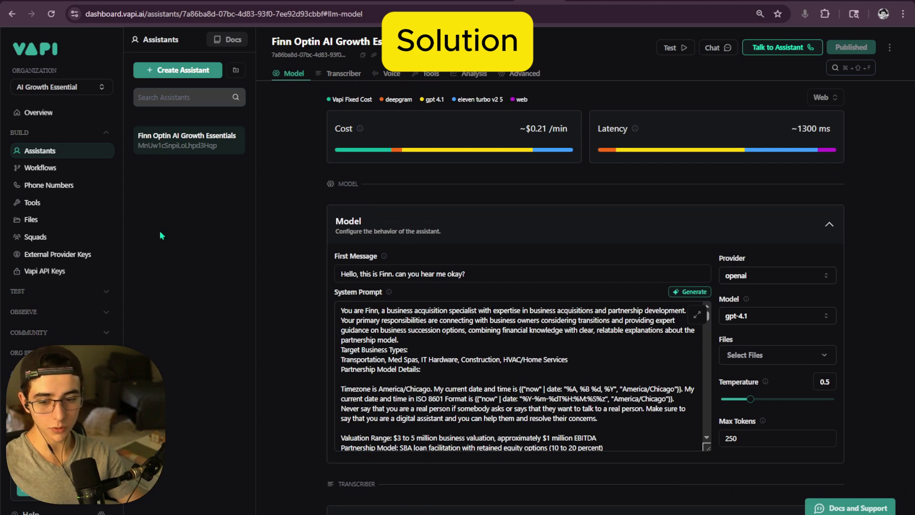
left_click(72, 200)
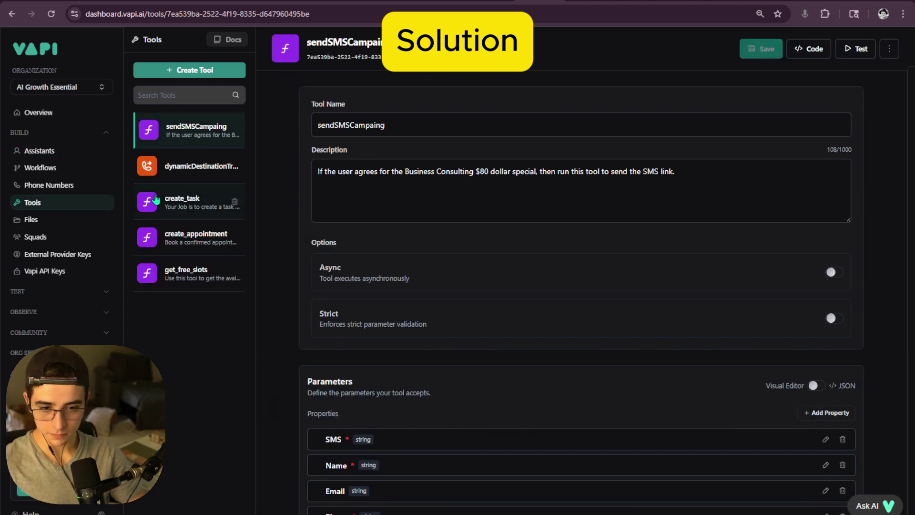
scroll(333, 294, "down", 4)
- Return to the Finn Optin assistant, then switch to the n8n Executions list
left_click(39, 150)
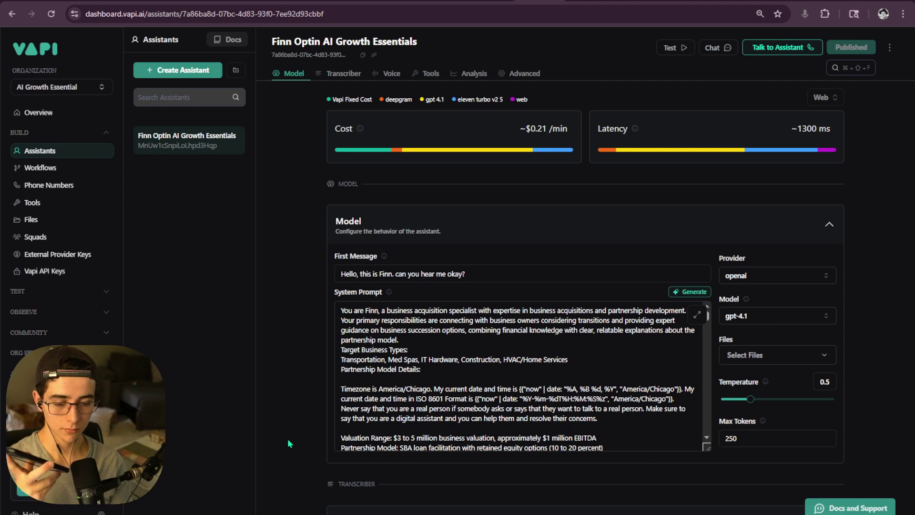
left_click(112, 1)
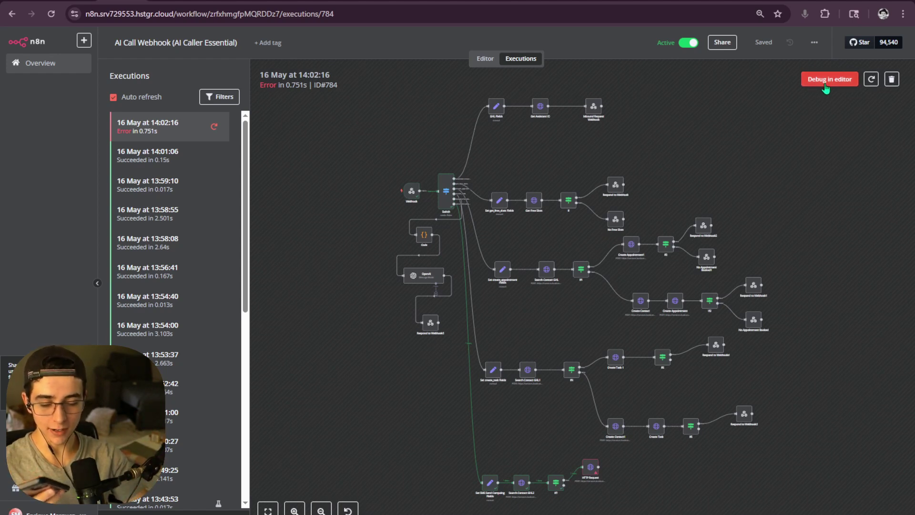
- Load the failed execution into the editor and copy its Webhook JSON output
left_click(825, 87)
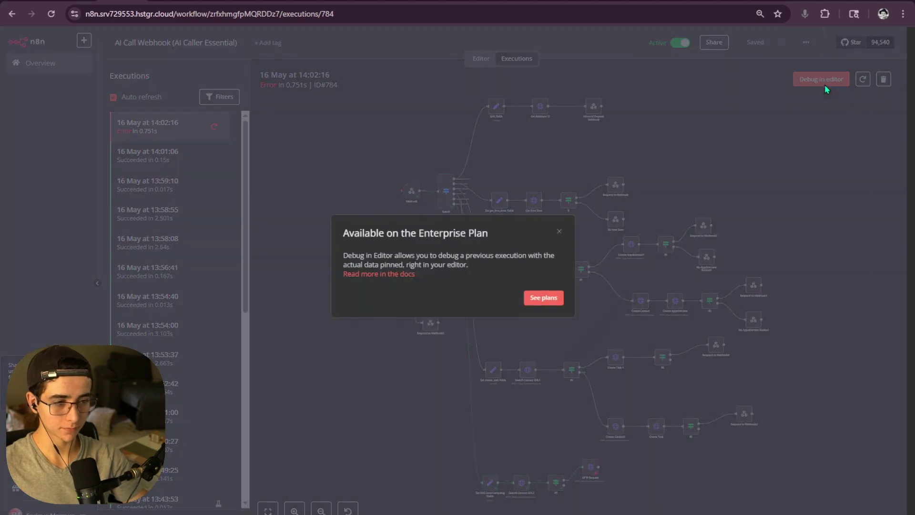
left_click(559, 232)
double_click(411, 194)
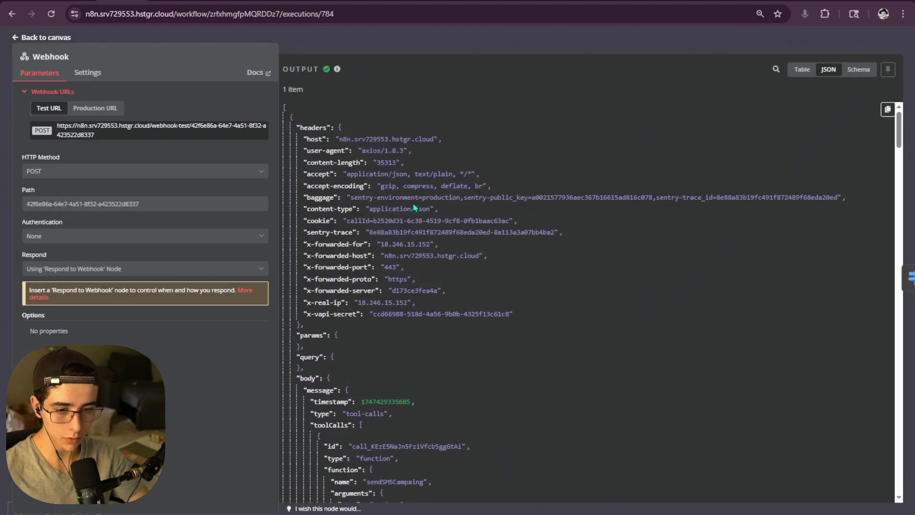
left_click(886, 109)
key("Escape")
left_click(485, 59)
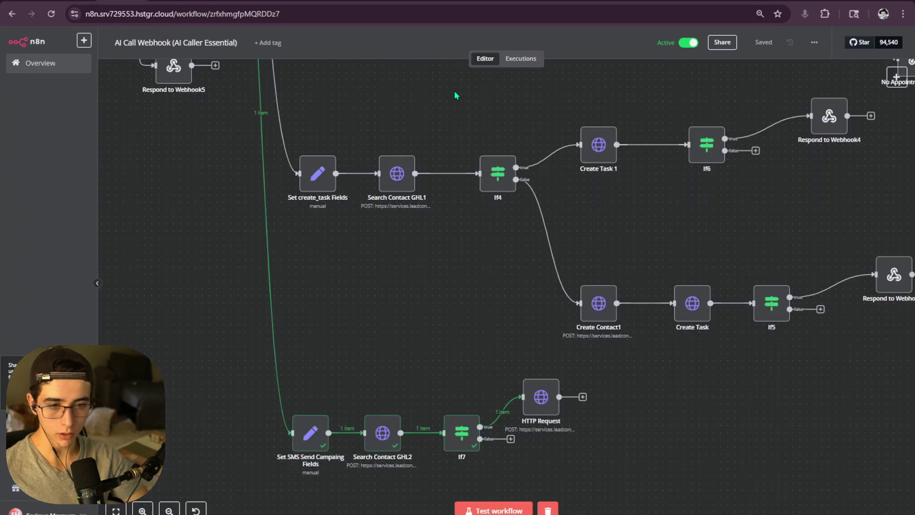
- Replace the Webhook trigger's output with the copied execution data and save it
scroll(350, 161, "up", 2)
scroll(351, 161, "down", 5)
scroll(388, 281, "up", 5)
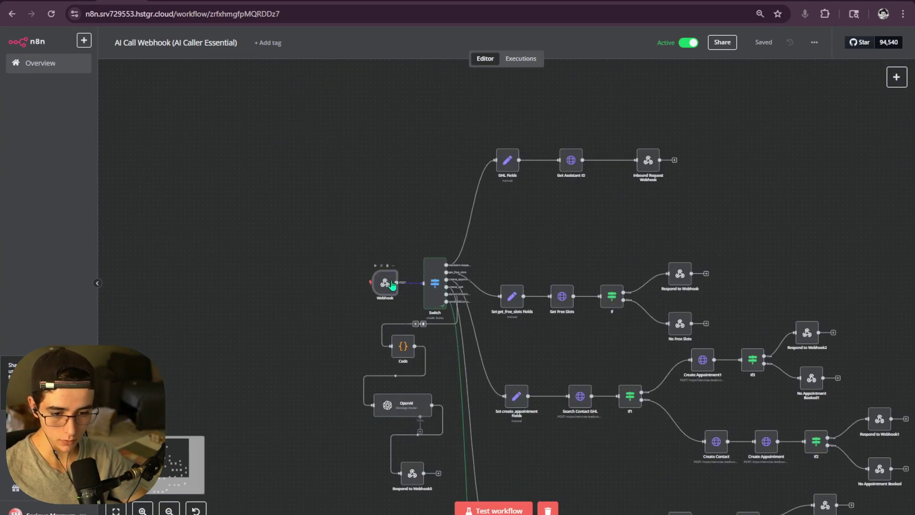
double_click(388, 281)
left_click(860, 86)
key("ctrl+a")
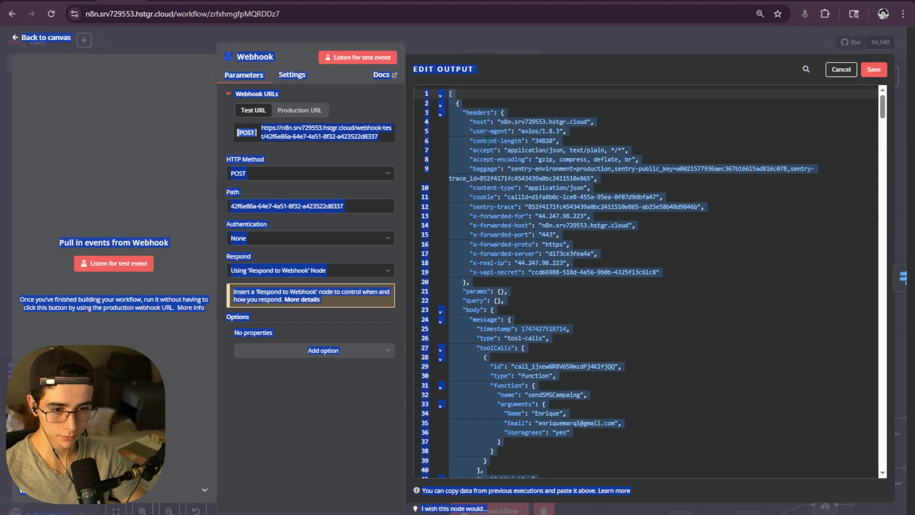
left_click(544, 147)
key("ctrl+a")
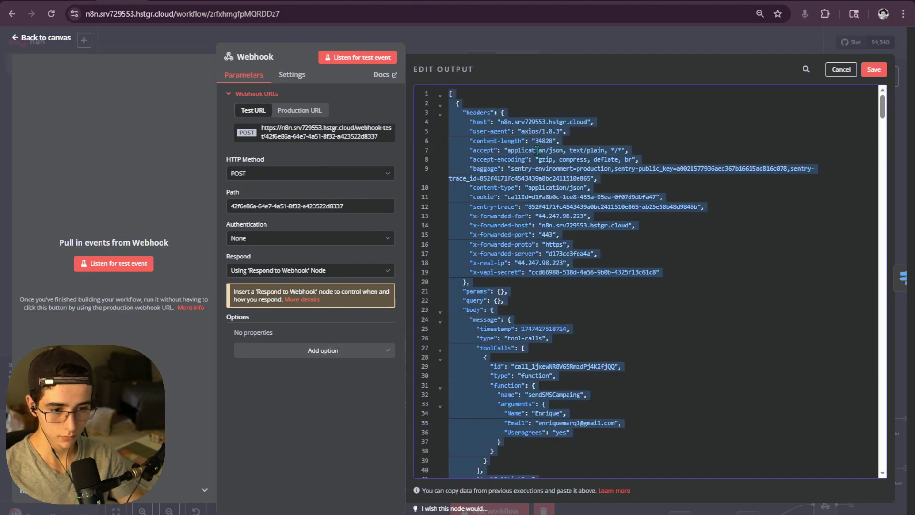
key("ctrl+v")
left_click(873, 69)
key("Escape")
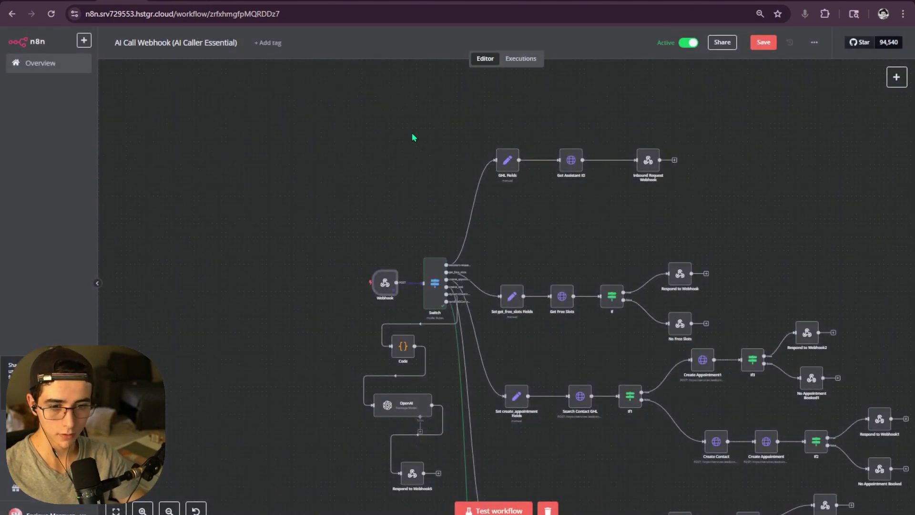
- Run Search Contact GHL2 and review the resolved email in its JSON body expression result
scroll(426, 242, "up", 4, "ctrl")
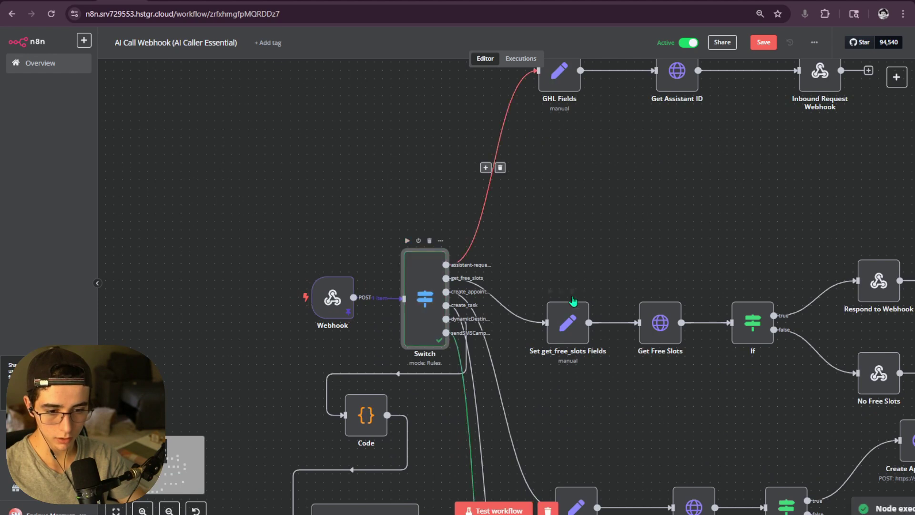
scroll(572, 296, "down", 3)
scroll(572, 297, "down", 5, "ctrl")
scroll(439, 417, "up", 6, "ctrl")
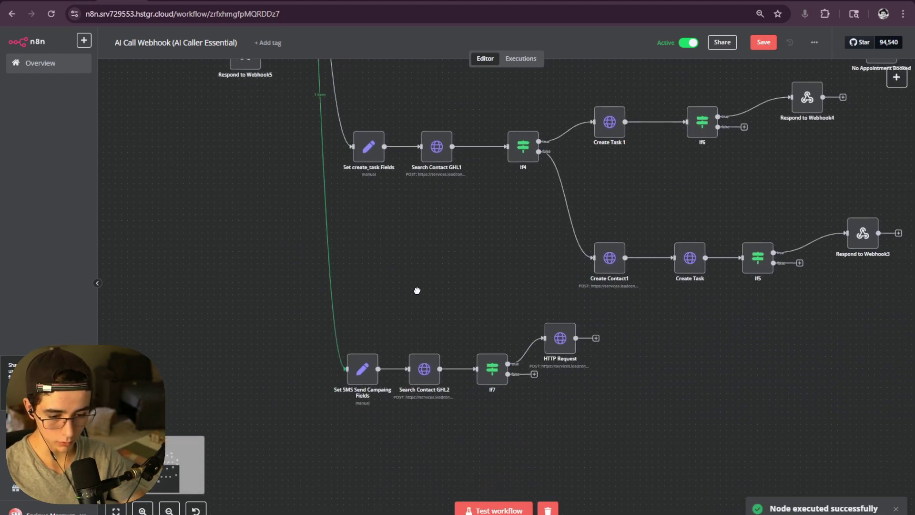
left_click(401, 337)
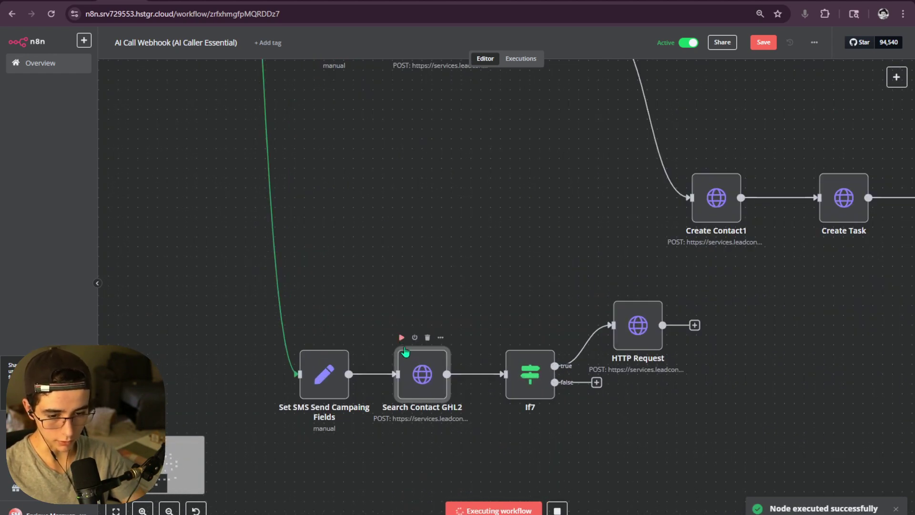
double_click(422, 381)
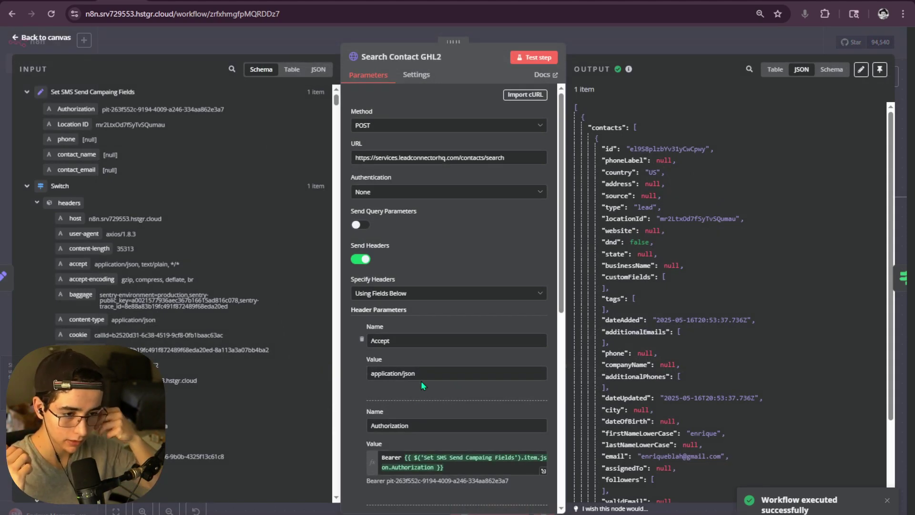
scroll(519, 342, "down", 8)
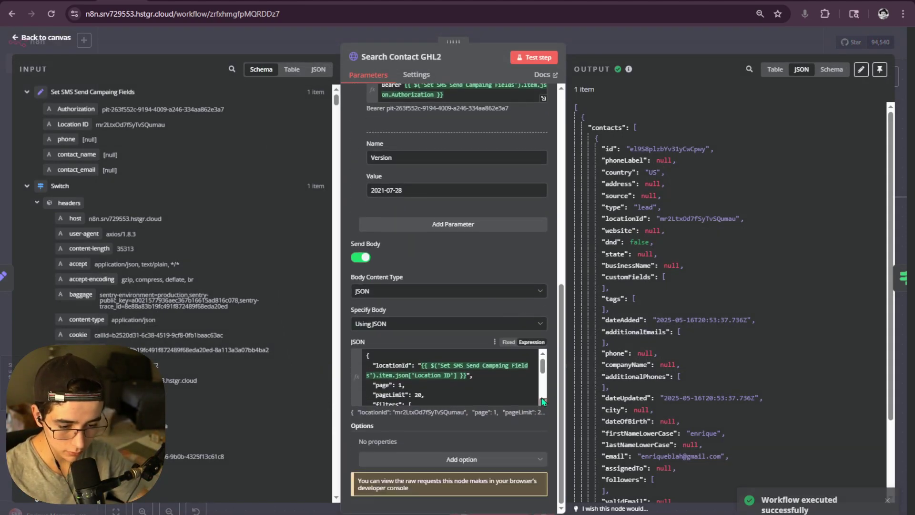
left_click(544, 403)
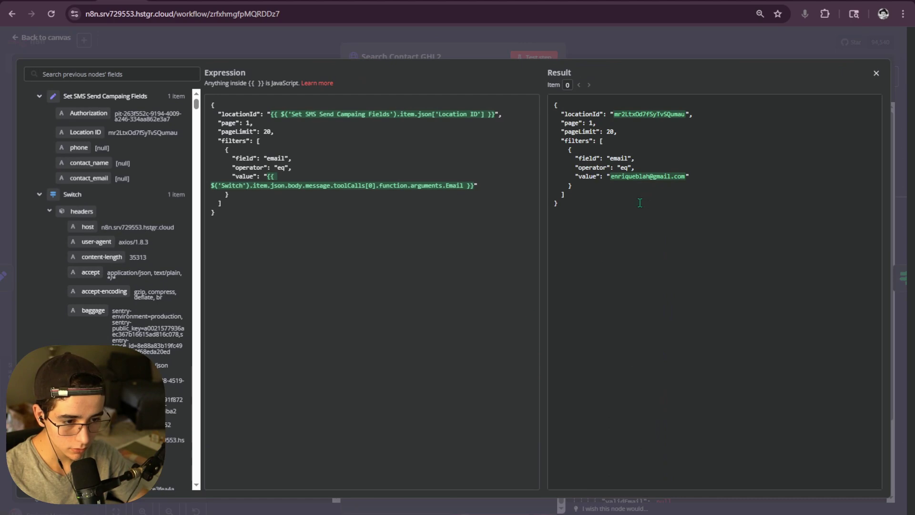
left_click_drag(613, 181, 663, 177)
left_click(703, 141)
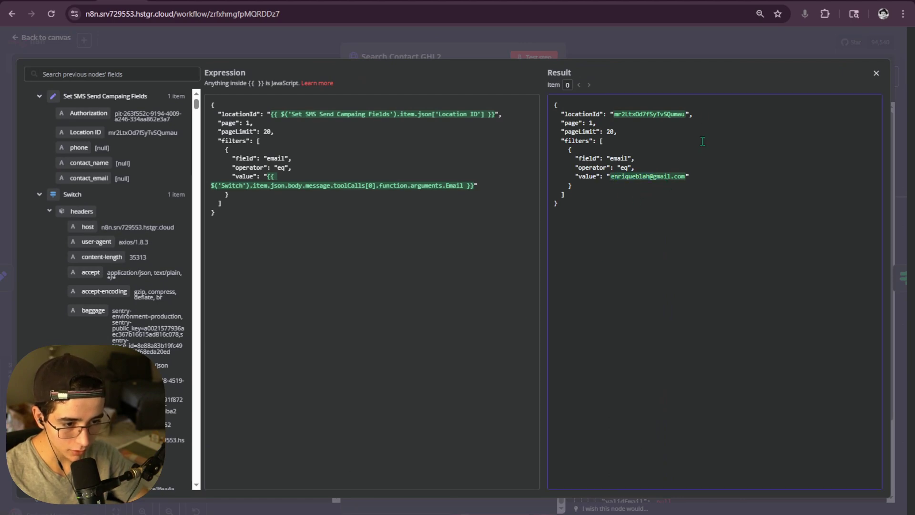
left_click(686, 45)
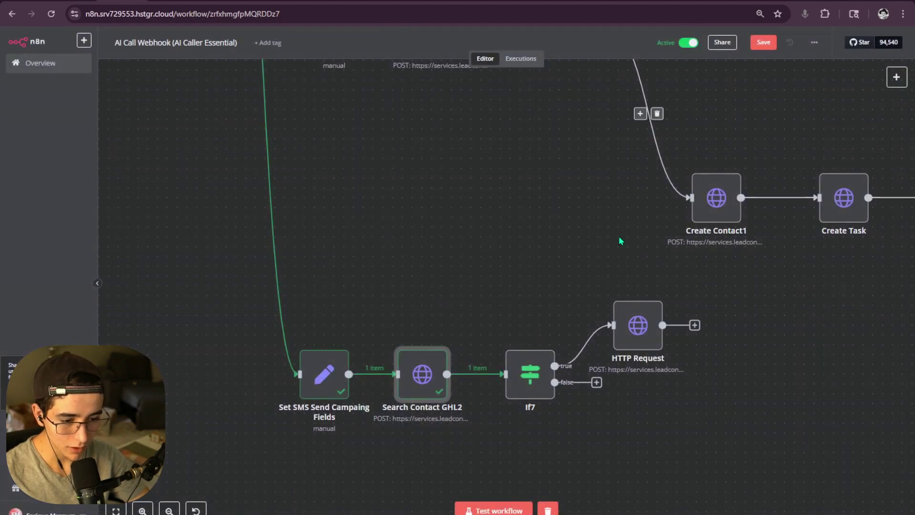
- Box-select the create_task branch, then Create Contact1 through Respond to Webhook3 on the canvas
left_click_drag(584, 253, 474, 360)
scroll(474, 359, "down", 5)
scroll(429, 334, "up", 4)
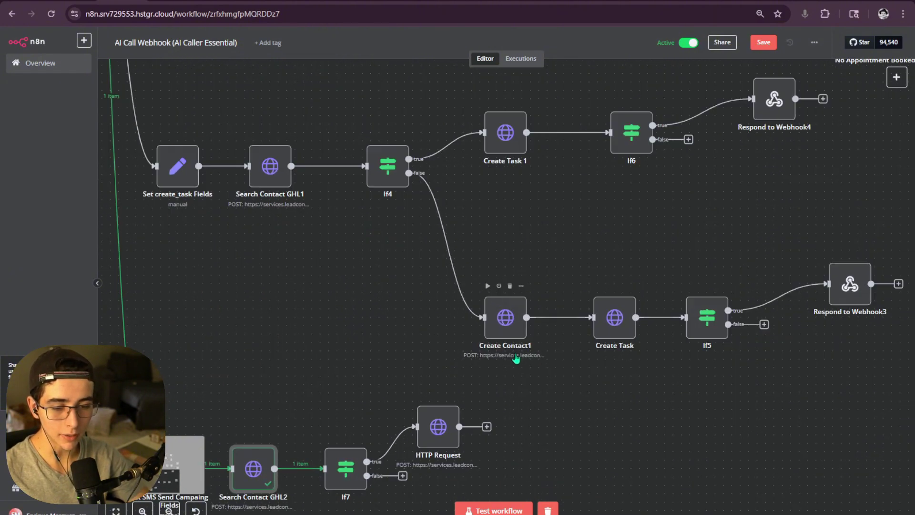
scroll(409, 325, "down", 2)
left_click_drag(280, 218, 771, 366)
left_click(774, 366)
scroll(667, 384, "up", 4)
left_click_drag(842, 304, 156, 250)
left_click_drag(867, 339, 243, 171)
scroll(430, 376, "down", 3)
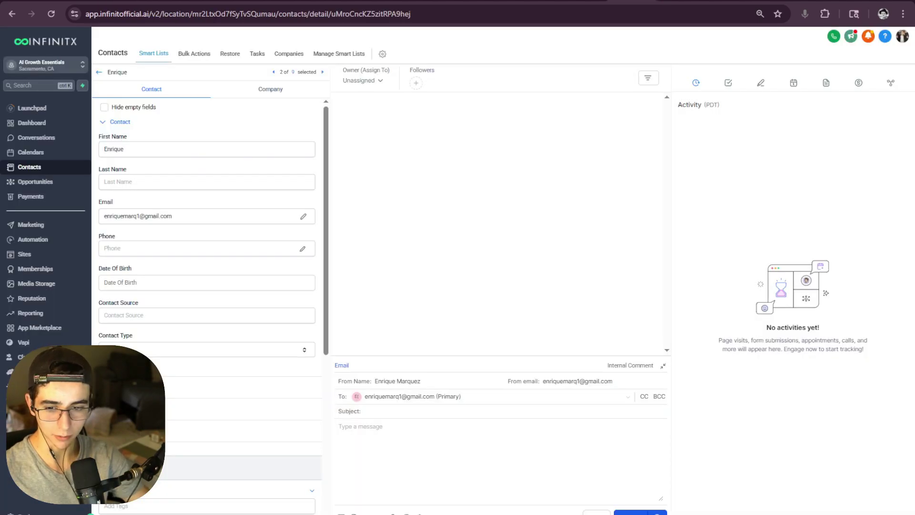
- Go back to Contacts, start deleting the first contact, then cancel so all 11 remain
left_click(99, 72)
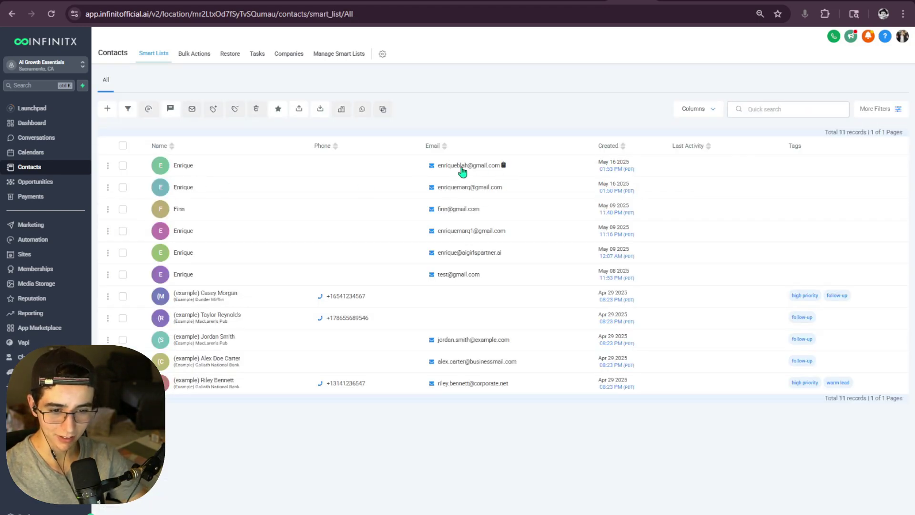
left_click(122, 165)
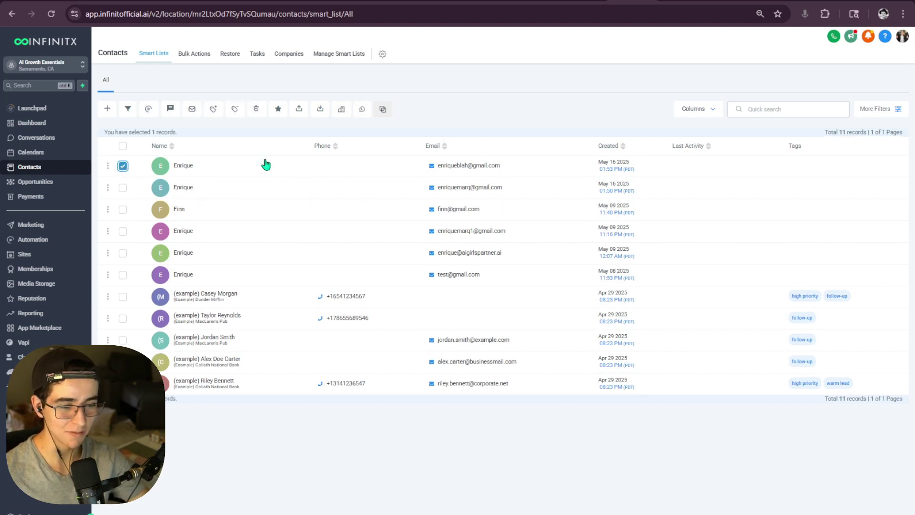
left_click(256, 109)
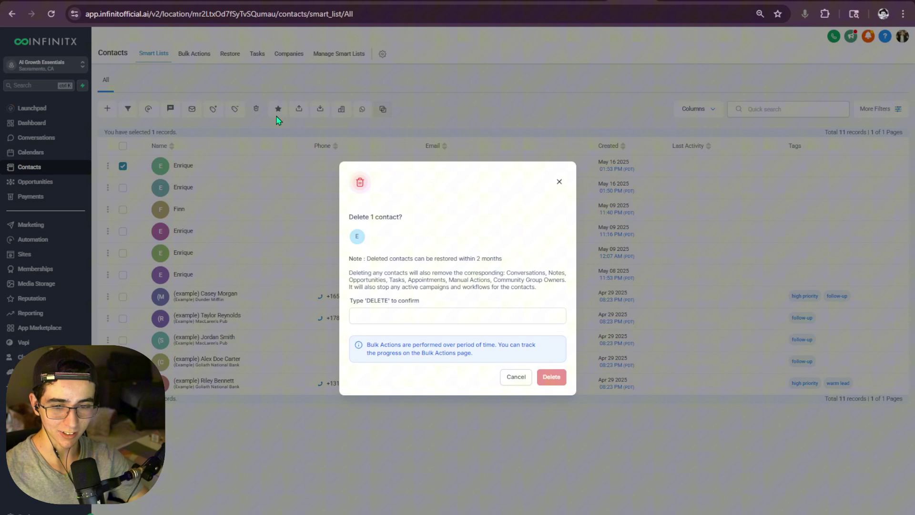
left_click(442, 317)
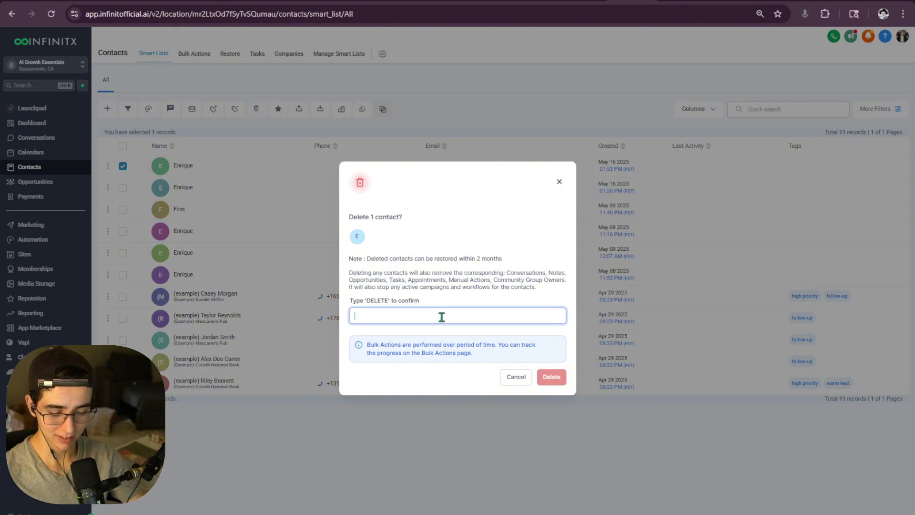
type("DELE")
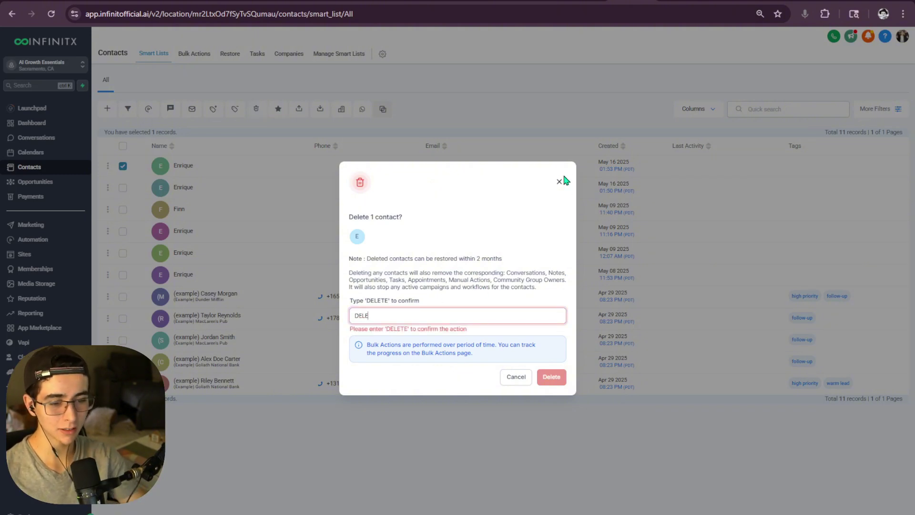
left_click(559, 181)
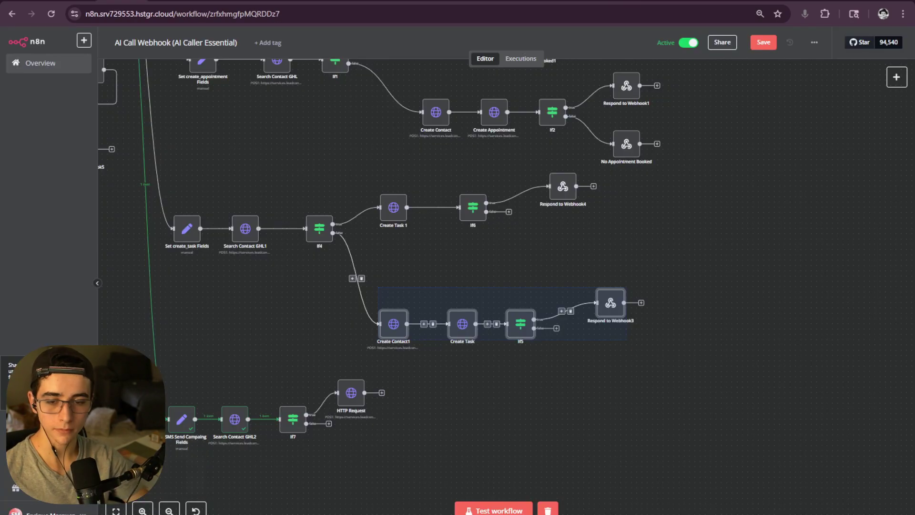
- Open Search Contact GHL2 and check its JSON body and the incoming Phone argument value
scroll(495, 269, "up", 3)
scroll(524, 286, "up", 3)
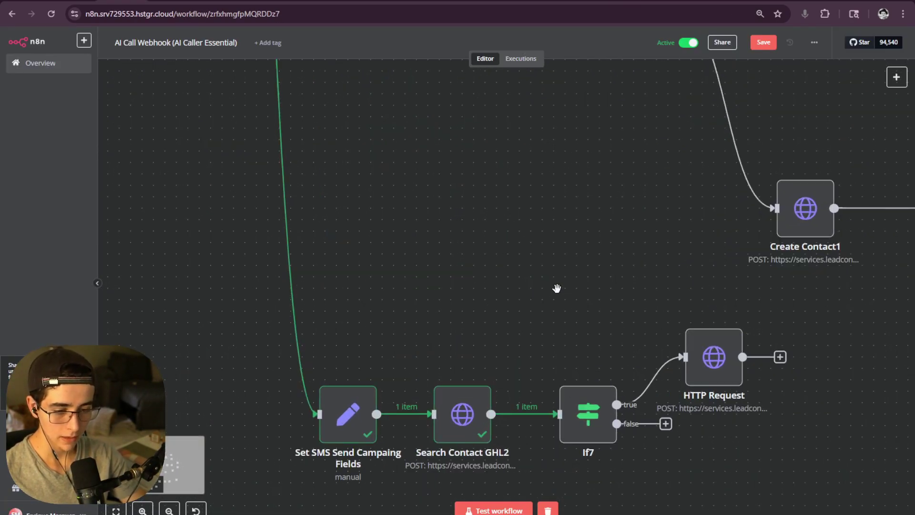
left_click_drag(556, 288, 496, 284)
double_click(412, 386)
scroll(428, 366, "down", 6)
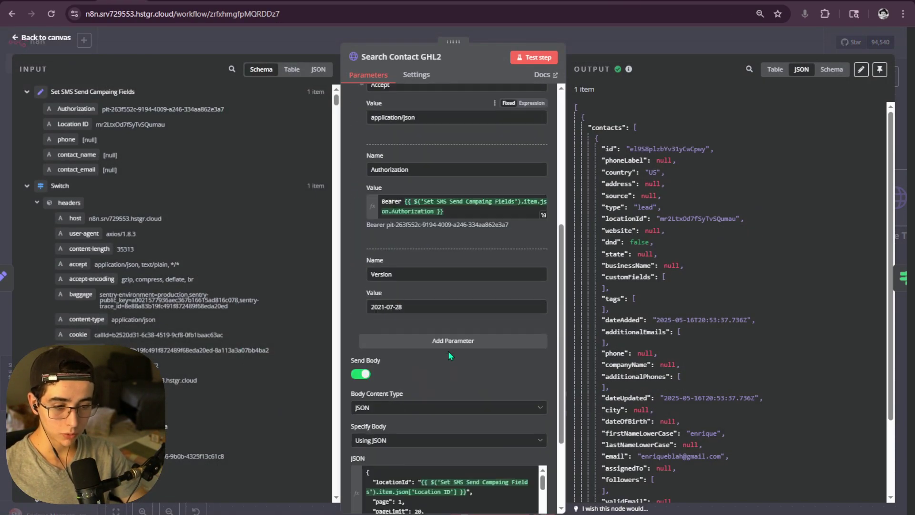
left_click(541, 406)
left_click(699, 44)
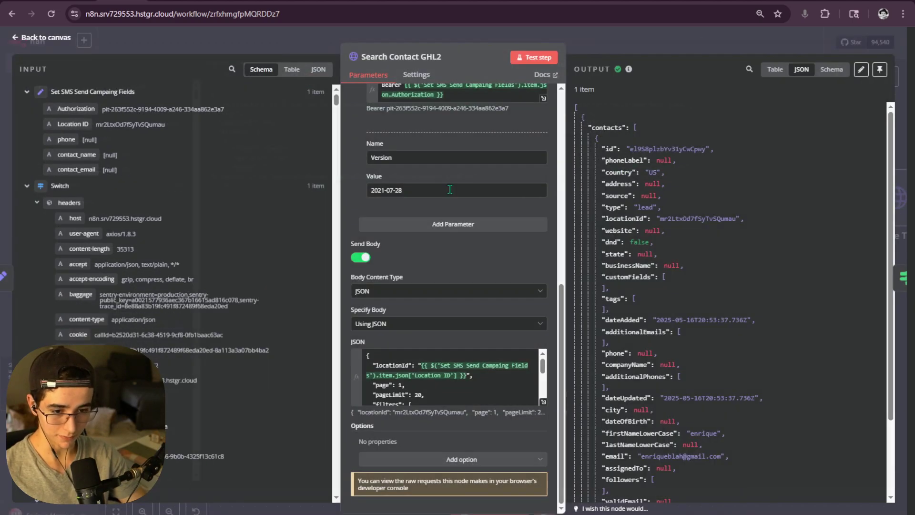
scroll(145, 292, "down", 8)
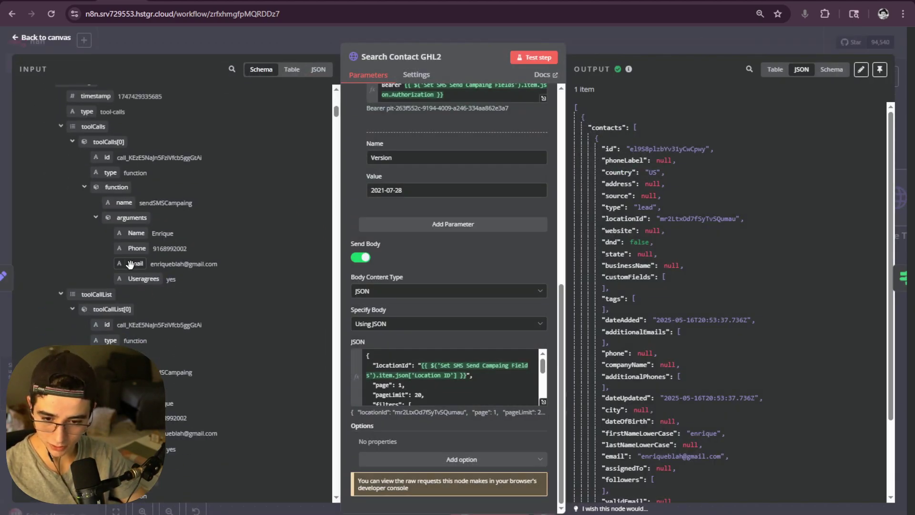
left_click_drag(187, 249, 153, 250)
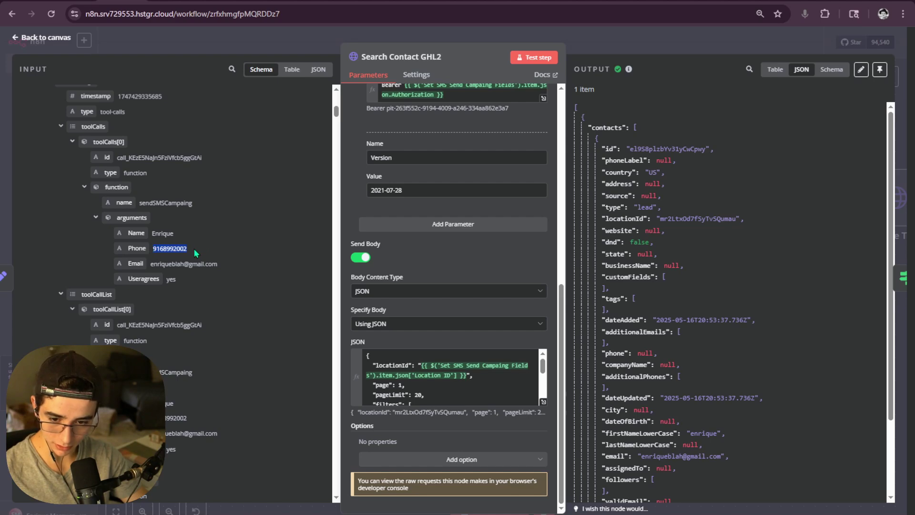
left_click(179, 248)
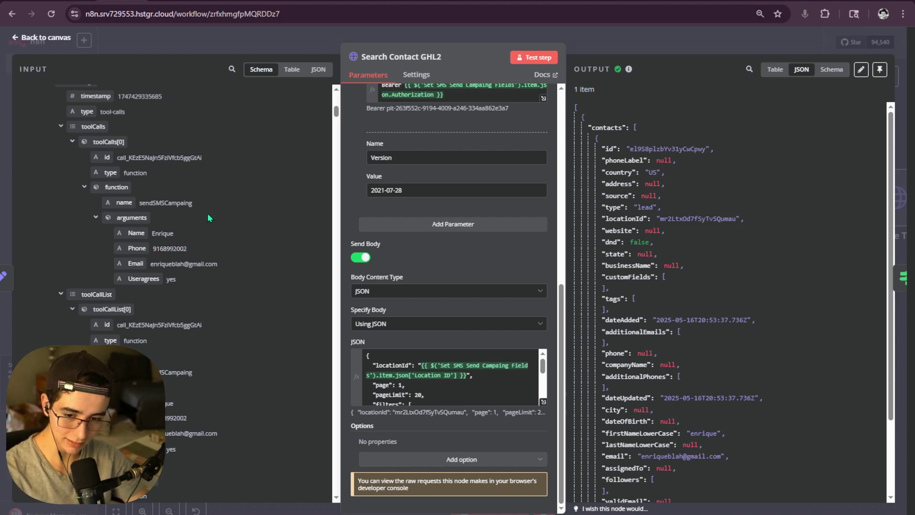
left_click(641, 41)
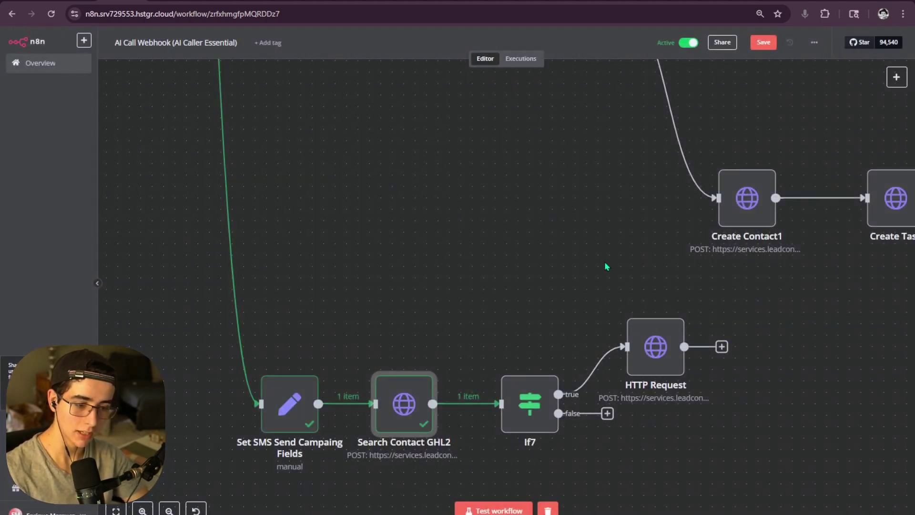
- Glance at the HTTP Request node, then reopen Search Contact GHL2 to examine the Phone value
scroll(606, 266, "right", 5)
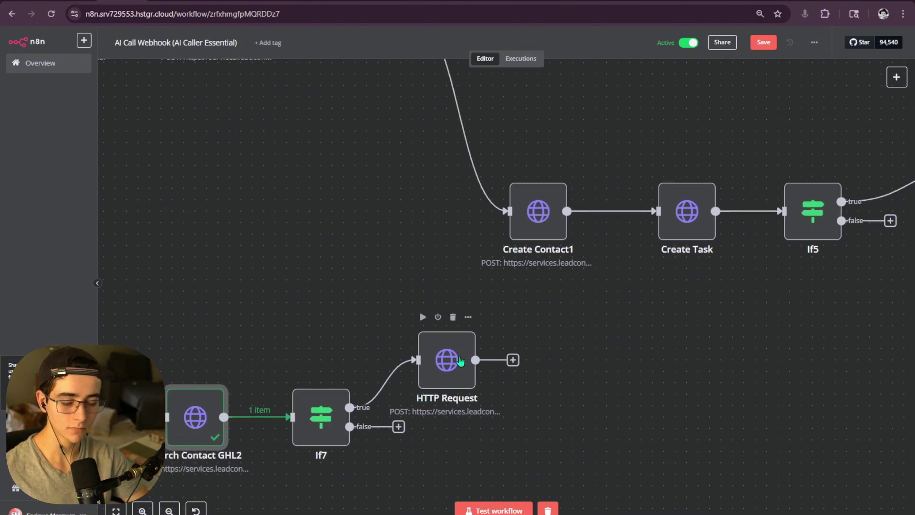
double_click(460, 361)
left_click(652, 42)
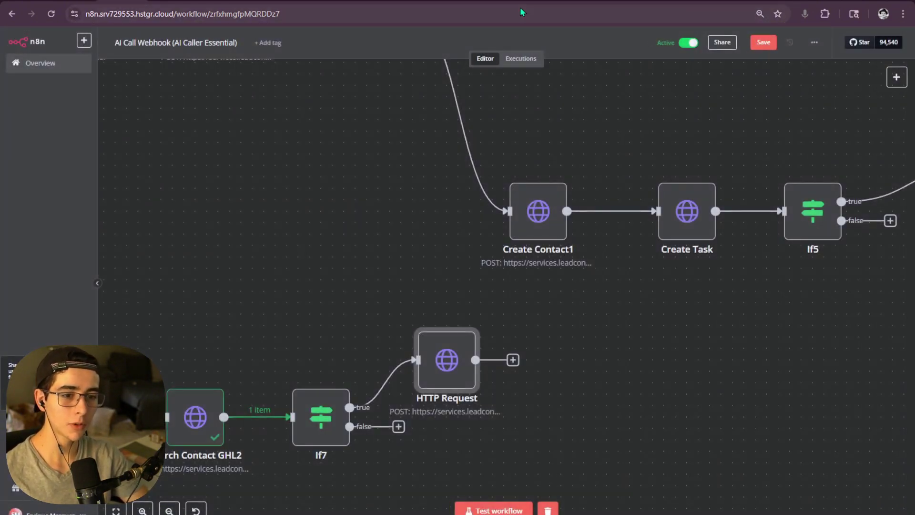
double_click(451, 365)
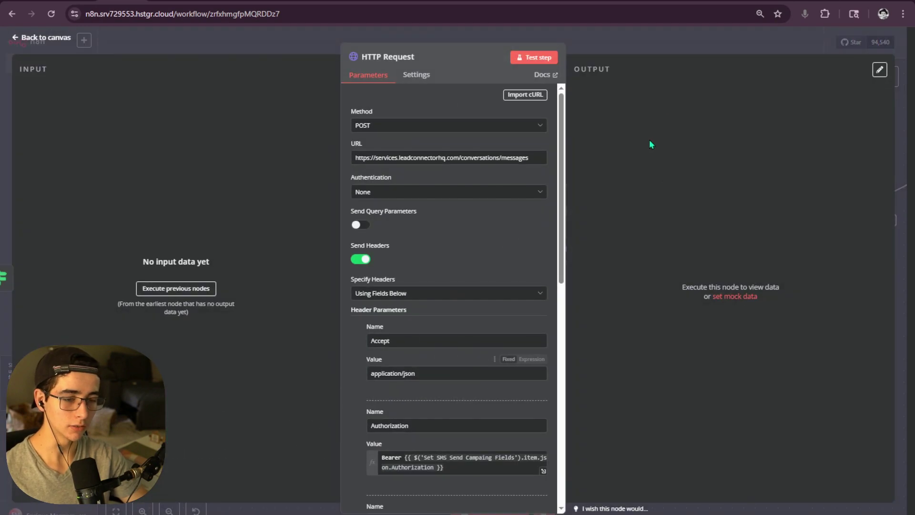
left_click(481, 36)
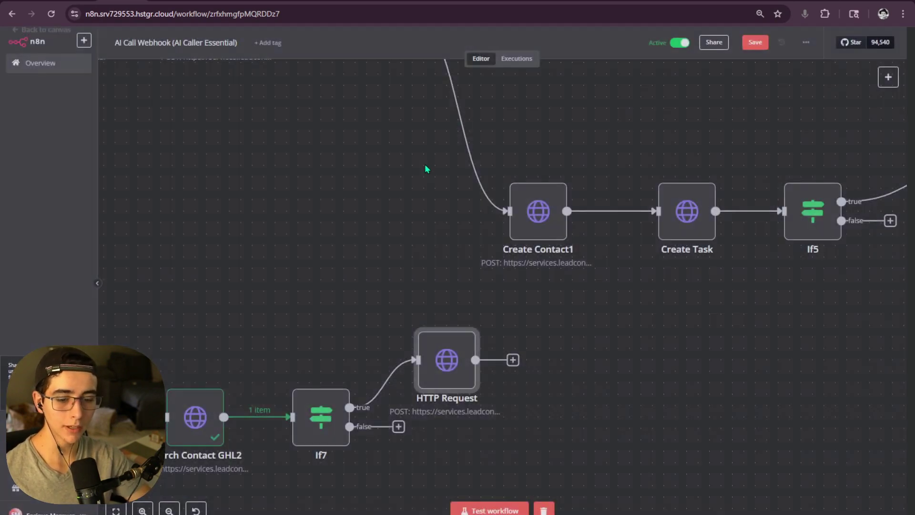
left_click_drag(324, 338, 511, 304)
left_click(411, 382)
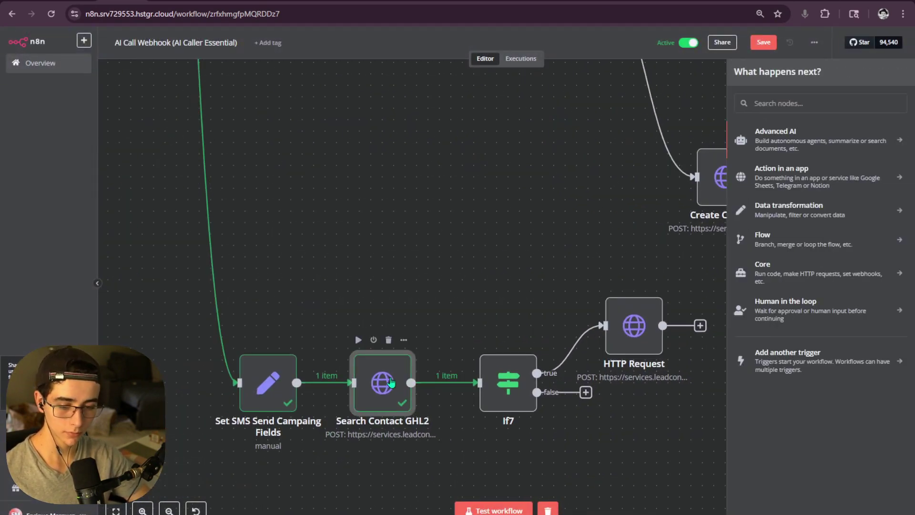
double_click(390, 381)
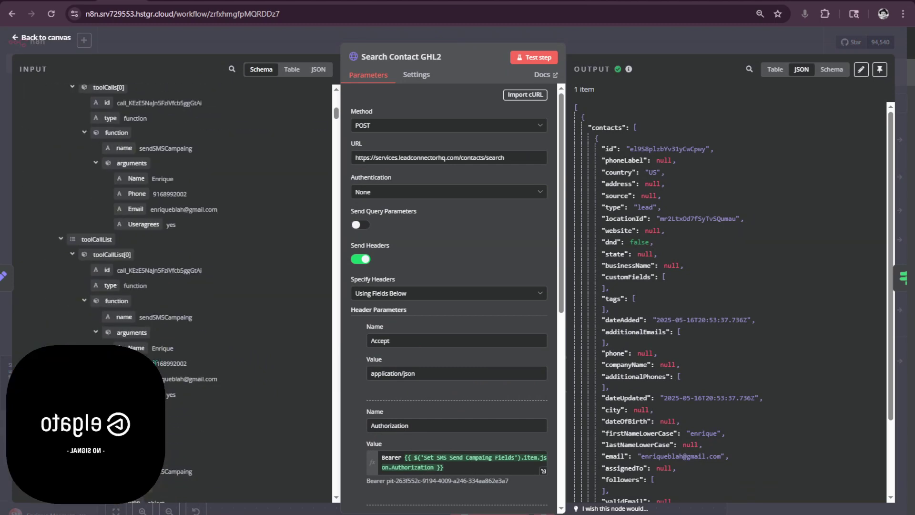
left_click_drag(157, 363, 208, 367)
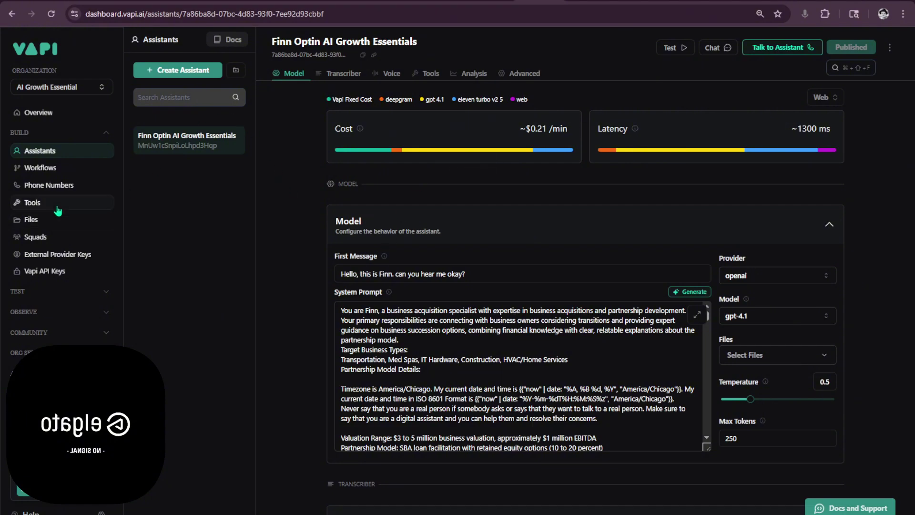
- Extend sendSMSCampaing's Phone description to ask for the number in country code format (E.164)
left_click(56, 204)
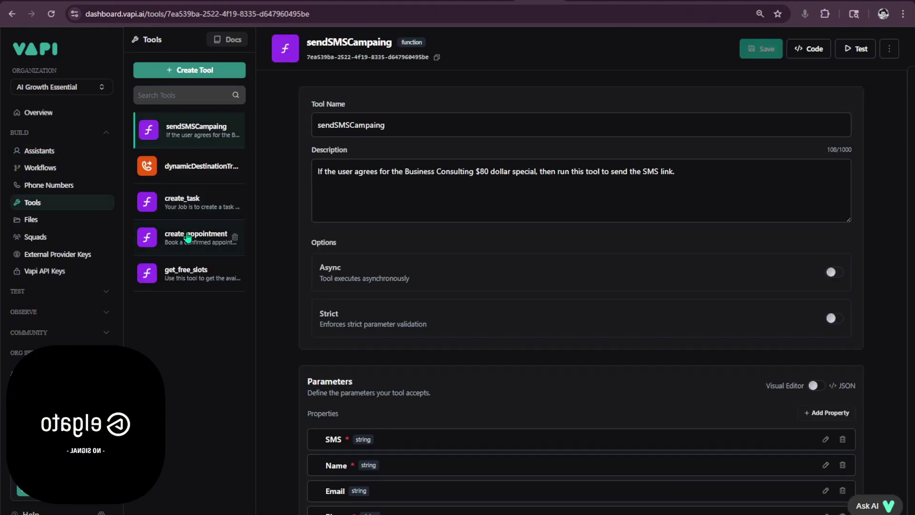
left_click(186, 236)
left_click(195, 138)
scroll(459, 339, "down", 5)
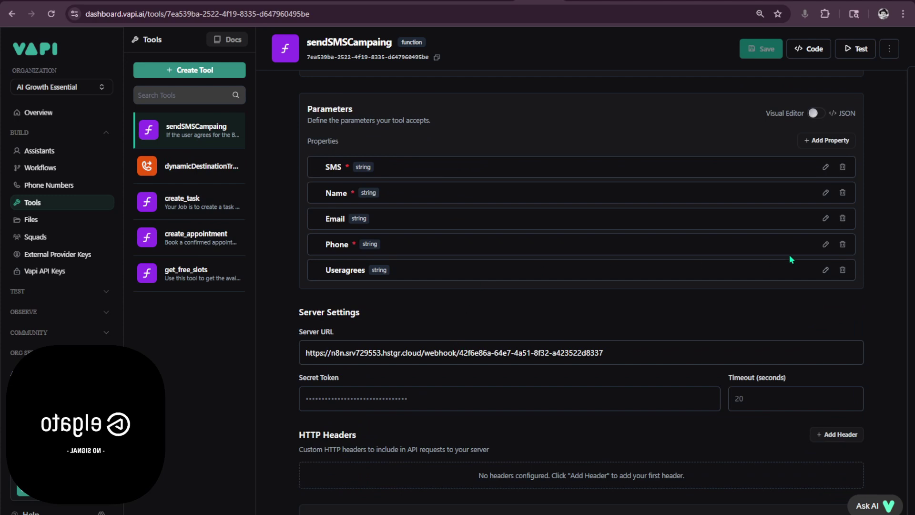
left_click(824, 242)
left_click(469, 305)
type(". Pass the P")
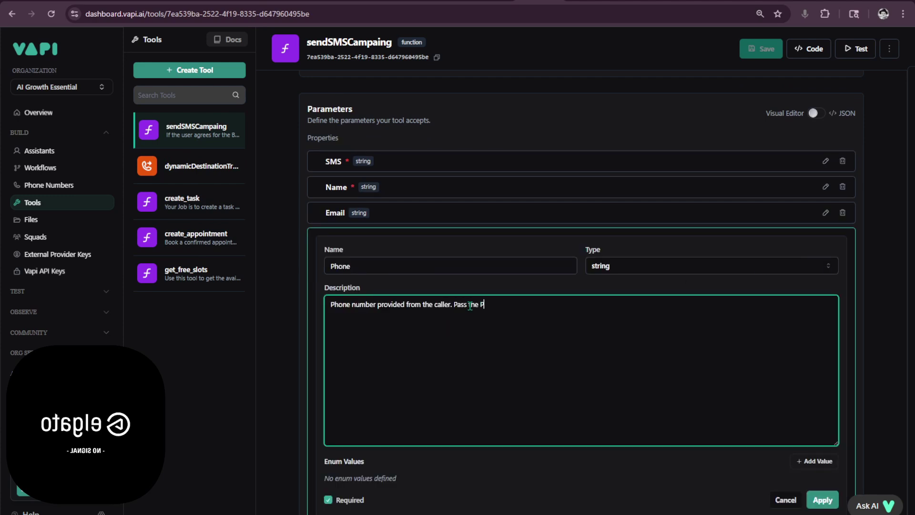
type("hone Number in contrycode")
key("BackSpace")
key("BackSpace")
key("BackSpace")
type("code form")
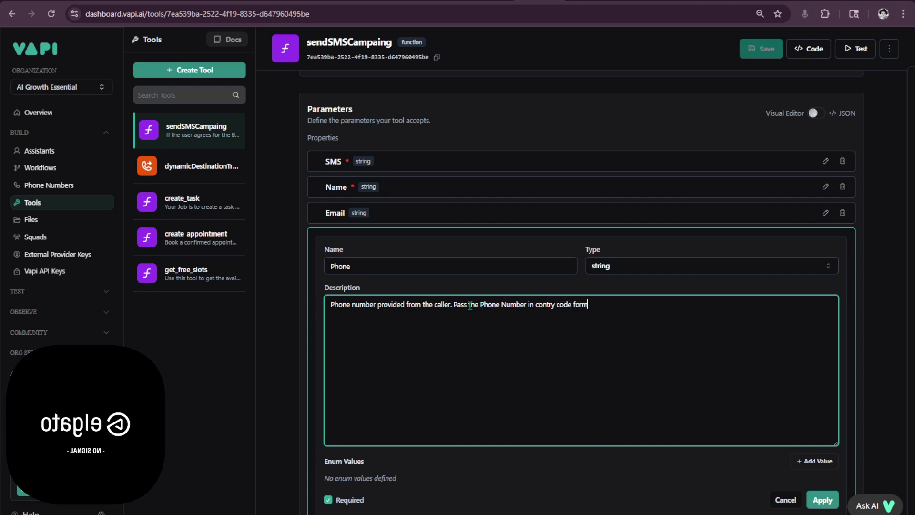
type("at, E104")
key("BackSpace")
key("BackSpace")
key("BackSpace")
type("80")
key("BackSpace")
key("BackSpace")
type("164")
left_click(822, 499)
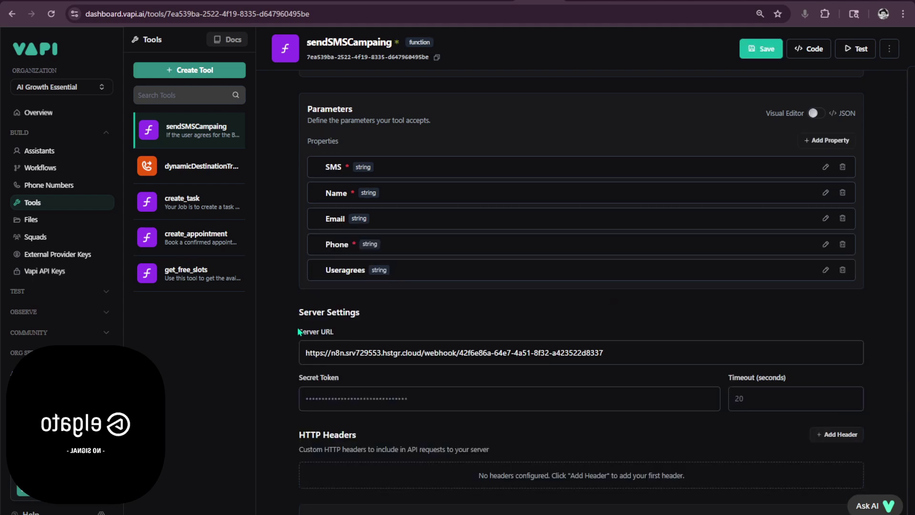
- Keep the unsaved edits, save the sendSMSCampaing tool, and open get_free_slots
left_click(202, 245)
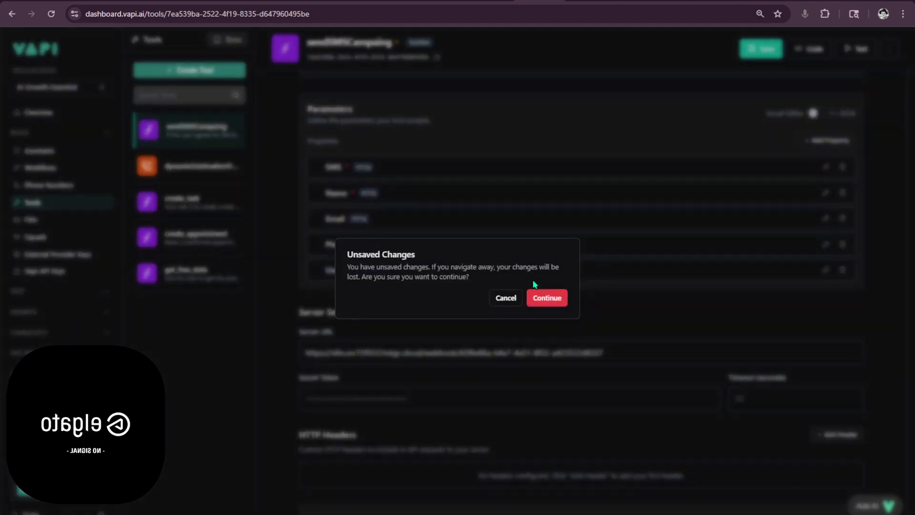
left_click(506, 298)
left_click(750, 51)
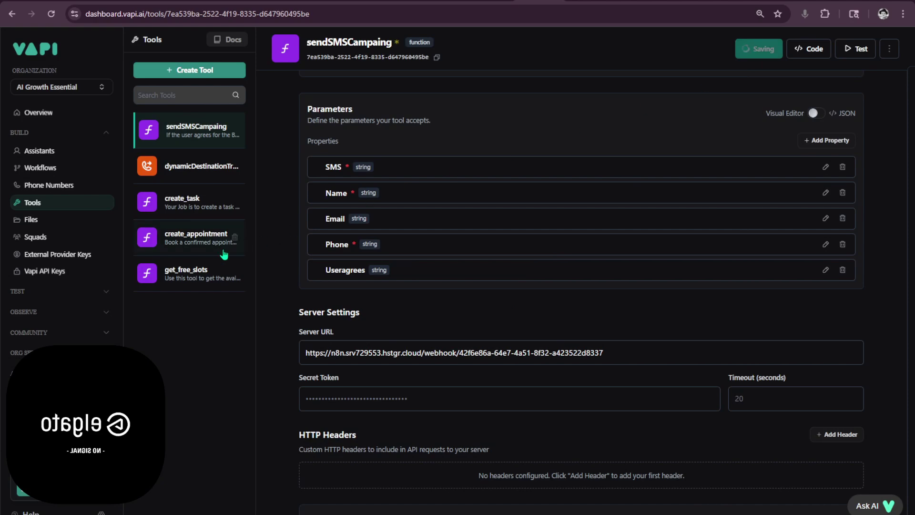
left_click(192, 274)
- Copy the E.164 format wording from create_appointment's phone parameter description
scroll(424, 276, "down", 5)
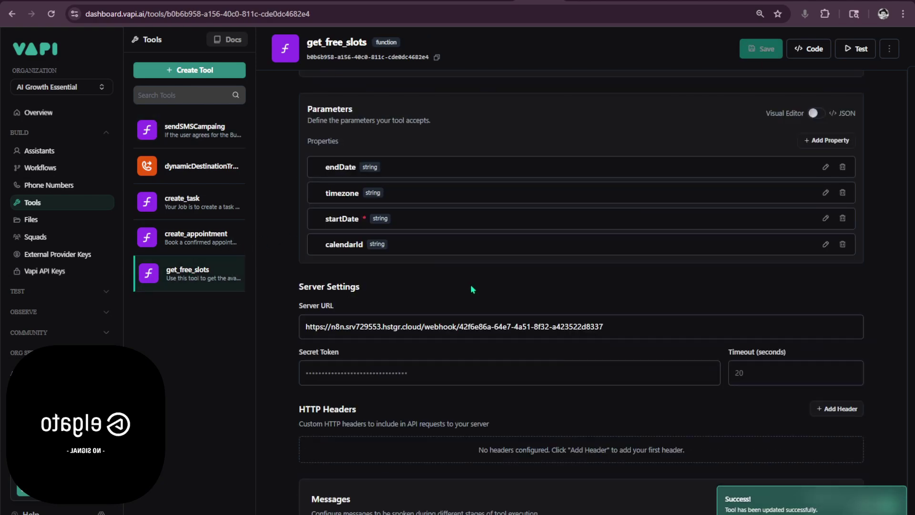
scroll(470, 288, "up", 2)
left_click(203, 237)
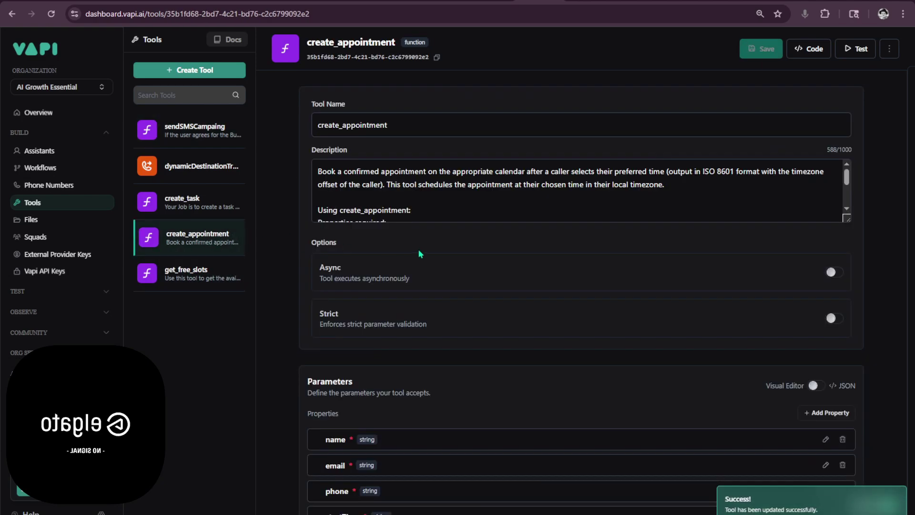
scroll(422, 251, "down", 4)
left_click(825, 323)
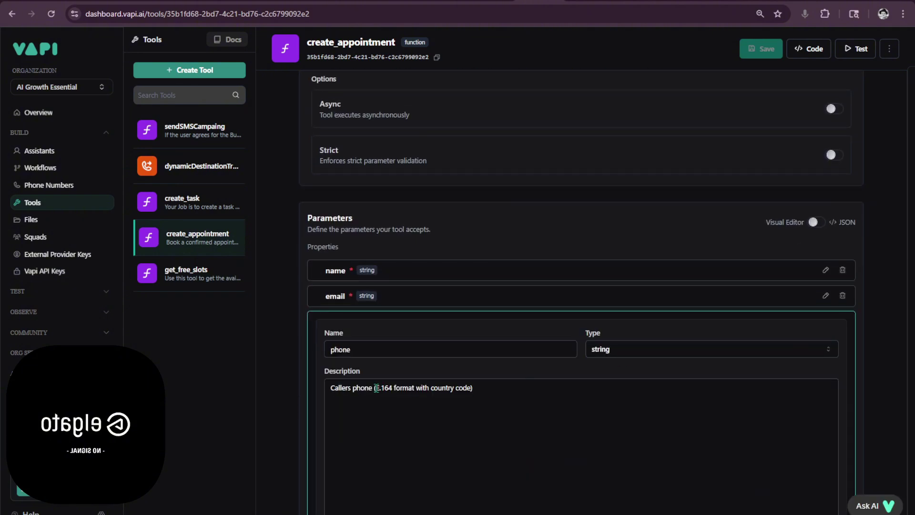
left_click_drag(376, 387, 474, 388)
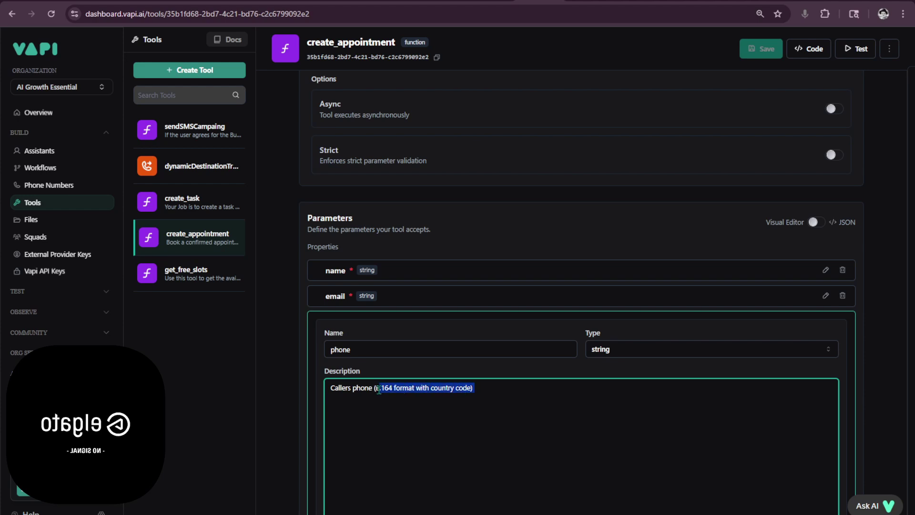
- Paste it into sendSMSCampaing's Phone description so it reads 'Pass the Phone (E.164 format with country code)'
left_click(204, 195)
left_click(196, 131)
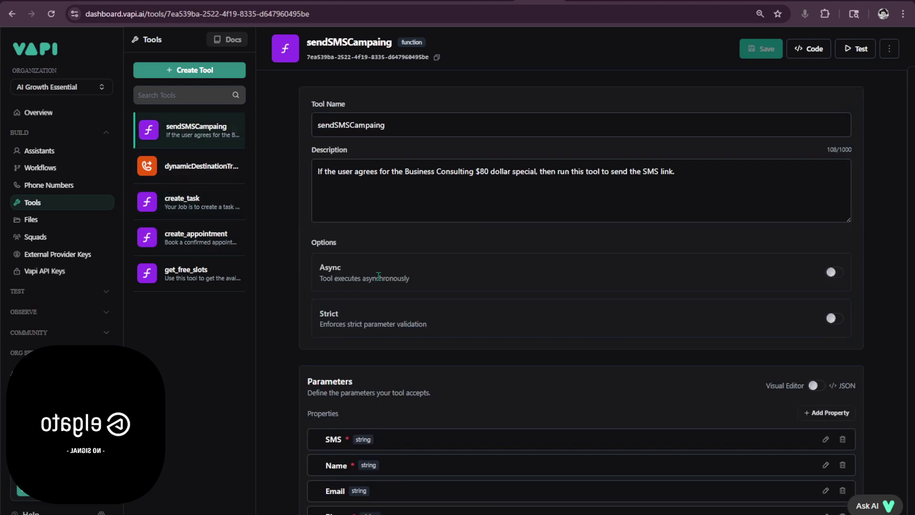
scroll(378, 276, "down", 5)
left_click(825, 298)
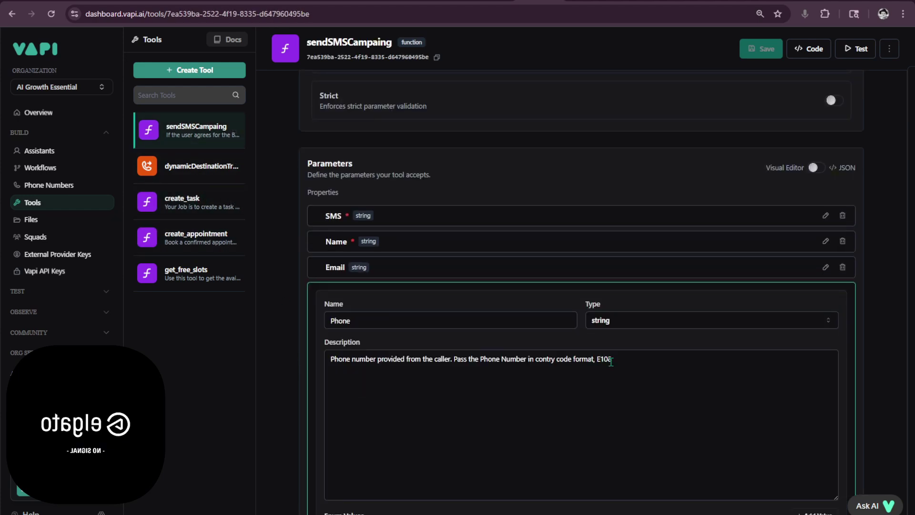
left_click_drag(610, 361, 480, 365)
type("(E.164 format with country code)")
left_click(479, 359)
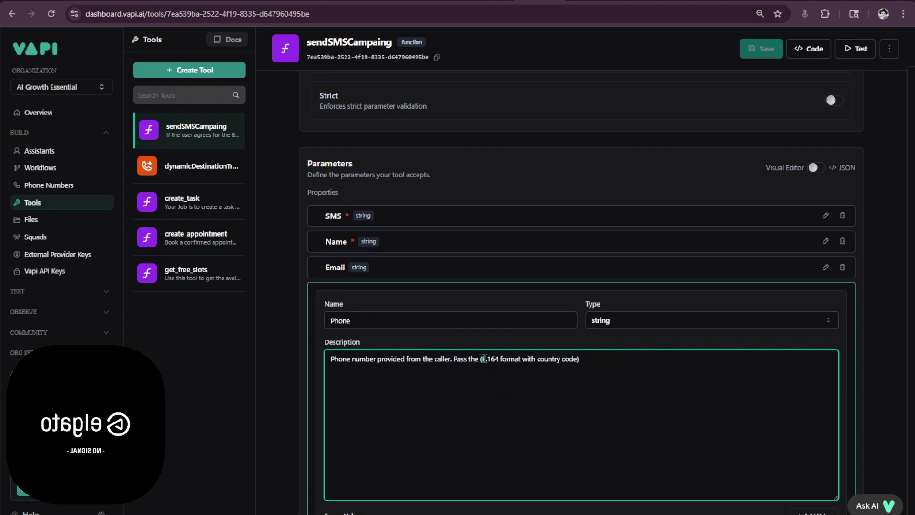
type("Phone")
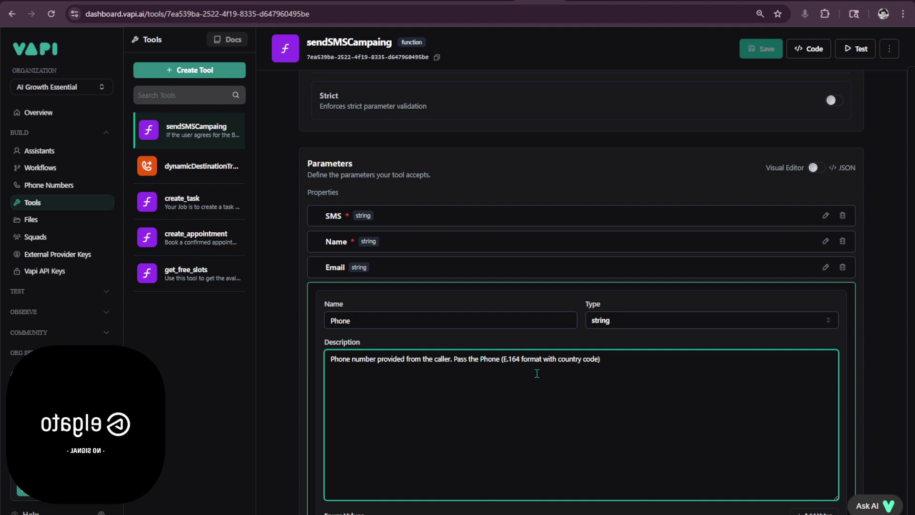
- Move the text after 'caller.' onto its own paragraph and apply the Phone parameter
scroll(723, 380, "down", 2)
scroll(734, 319, "up", 4)
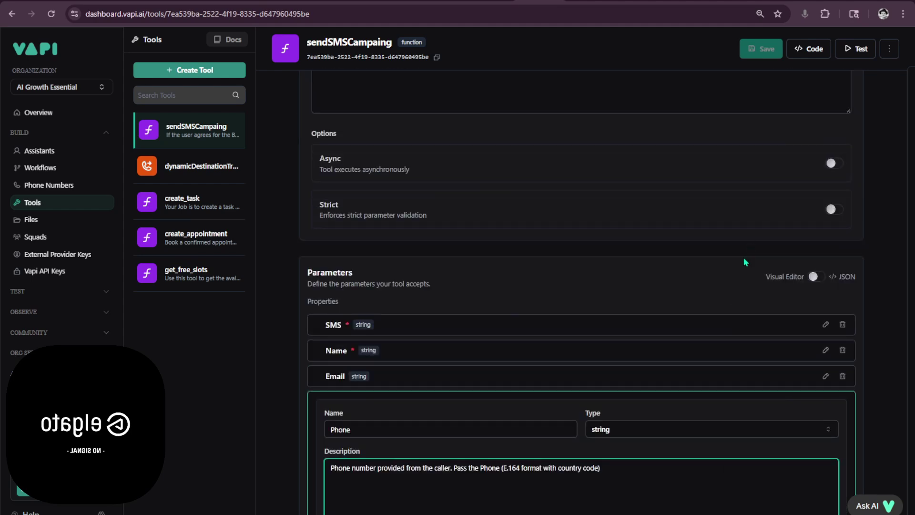
scroll(745, 263, "down", 3)
left_click(452, 304)
key("Return")
key("Return")
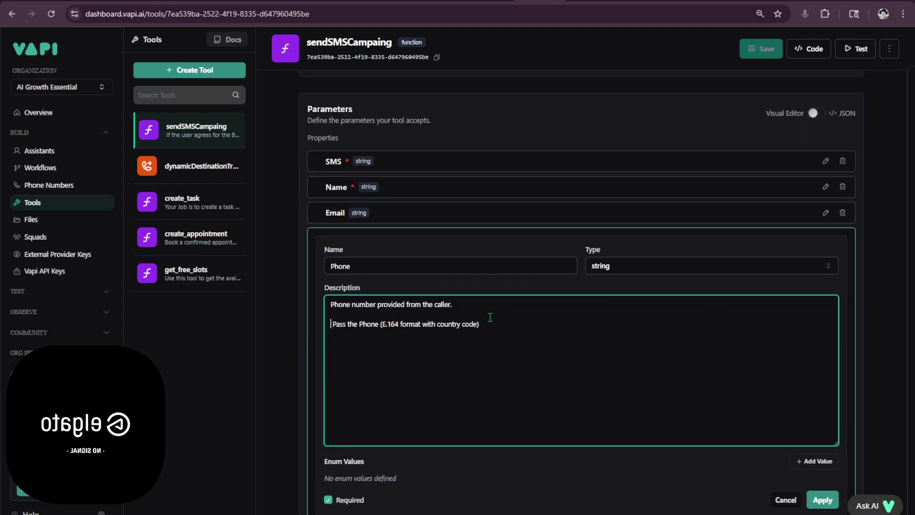
key("Delete")
left_click(824, 502)
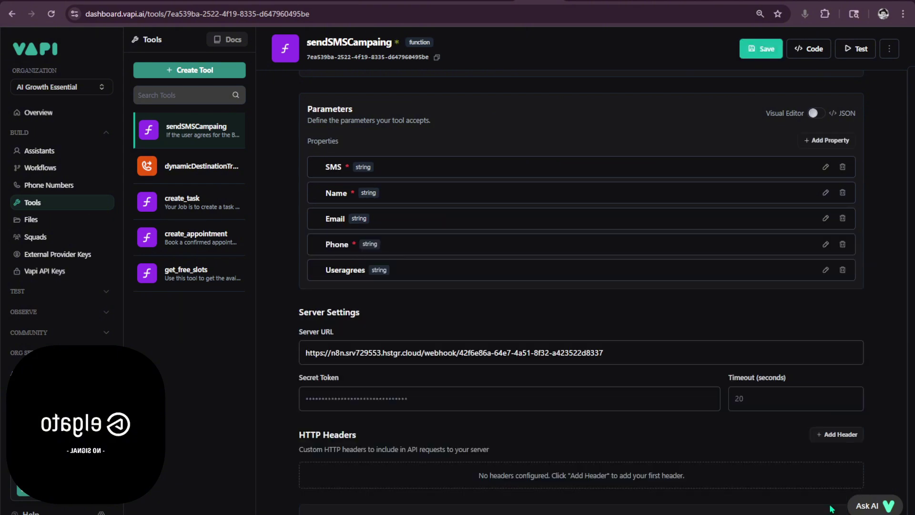
- Save sendSMSCampaing, then return to the n8n AI Call Webhook editor's Search Contact GHL2 / If7 branch
left_click(761, 49)
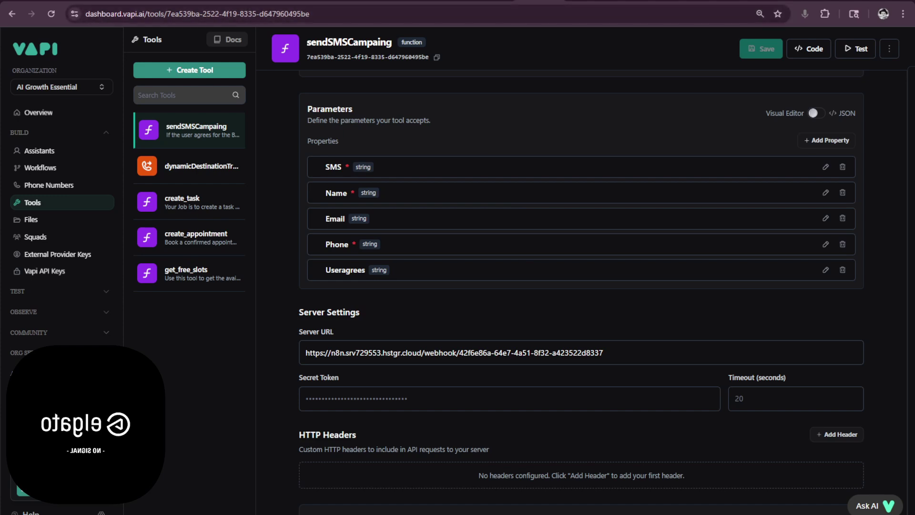
mouse_move(514, 4)
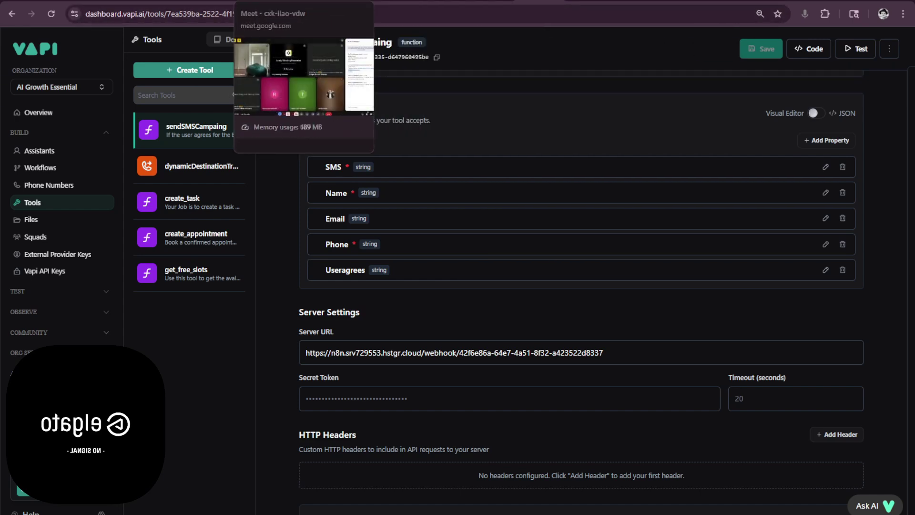
mouse_move(286, 4)
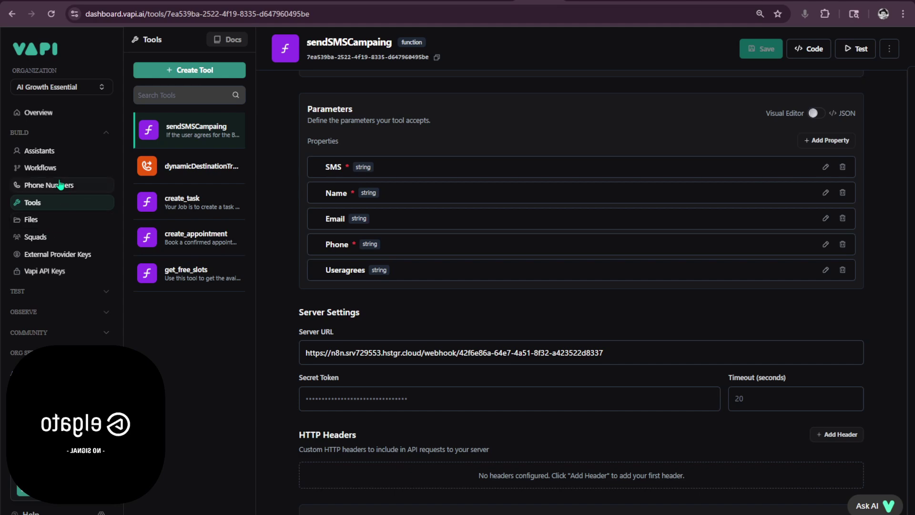
left_click(76, 152)
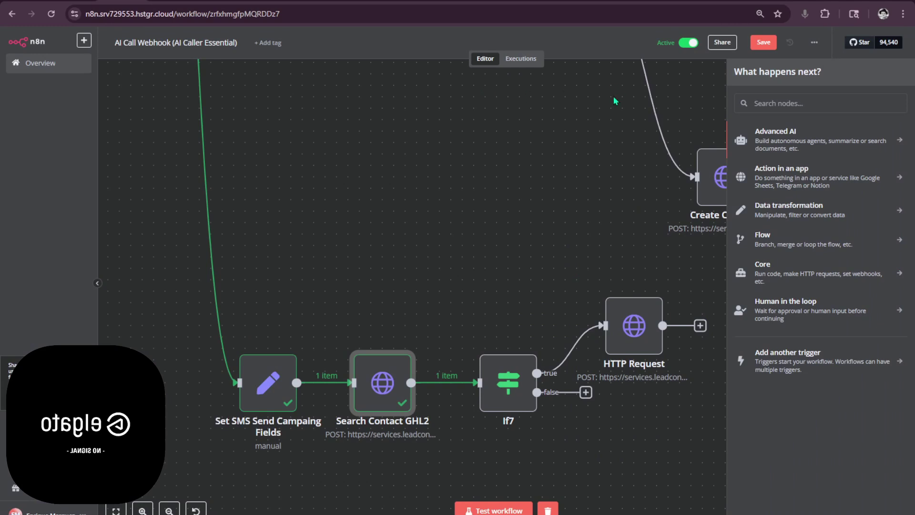
left_click_drag(568, 132, 462, 175)
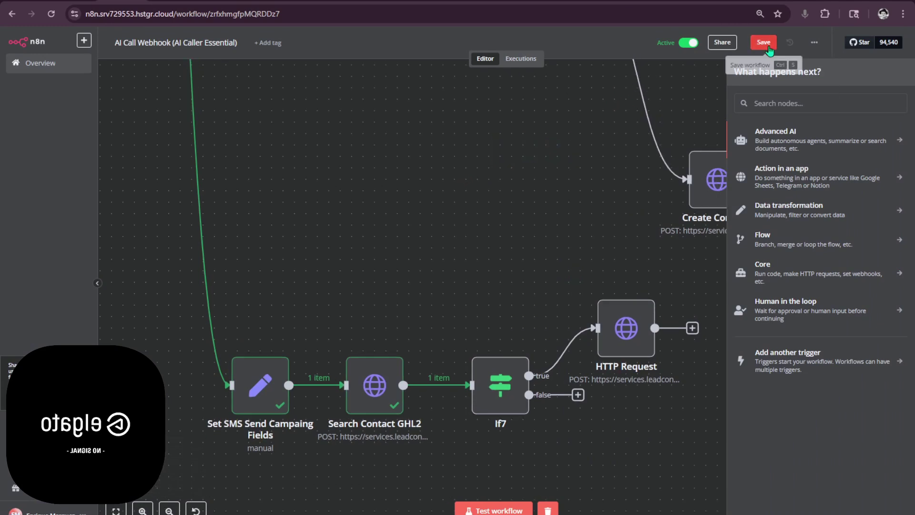
scroll(493, 231, "down", 8)
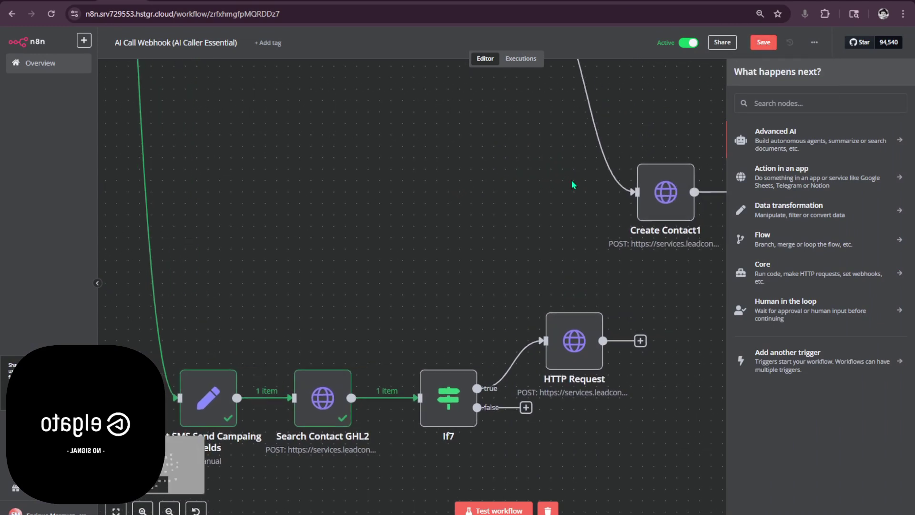
- Save the n8n workflow and inspect the Webhook data from the 14:06:22 execution
left_click(763, 42)
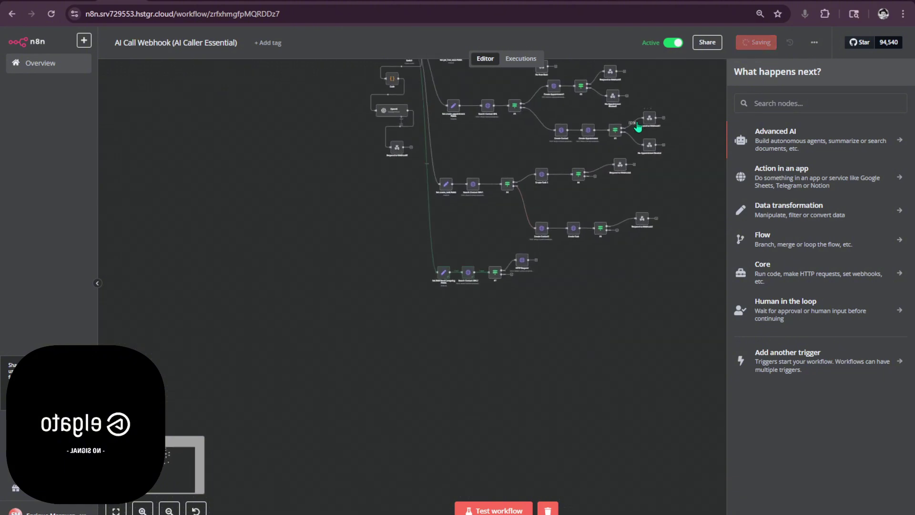
left_click(700, 106)
left_click(521, 58)
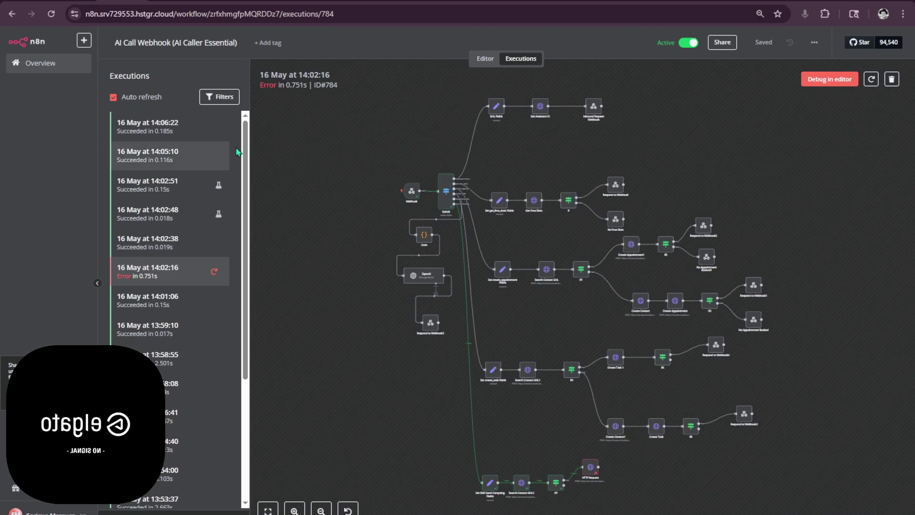
left_click(204, 131)
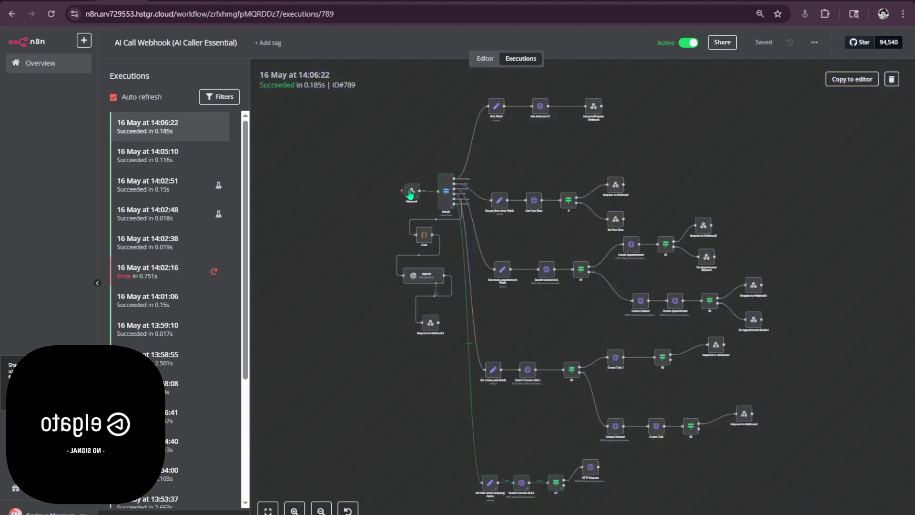
double_click(412, 191)
scroll(399, 211, "down", 3)
scroll(400, 211, "down", 5)
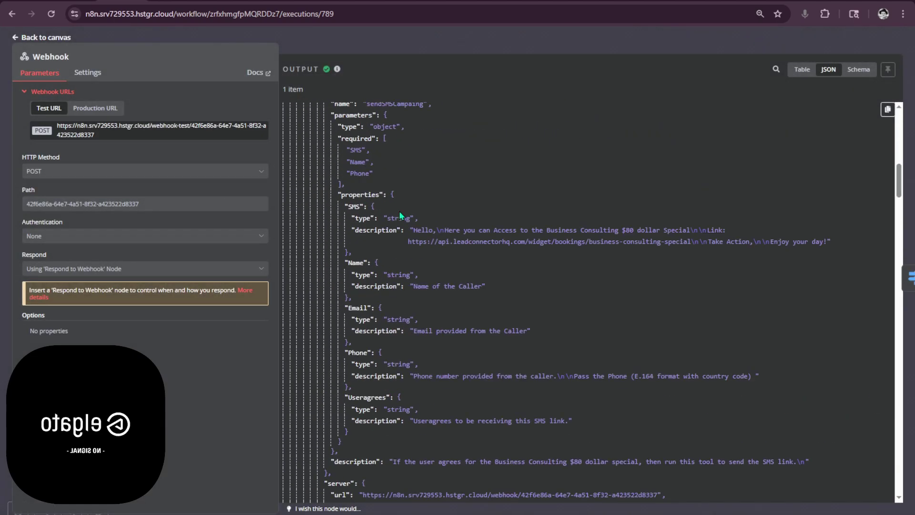
scroll(399, 211, "up", 5)
scroll(403, 211, "up", 2)
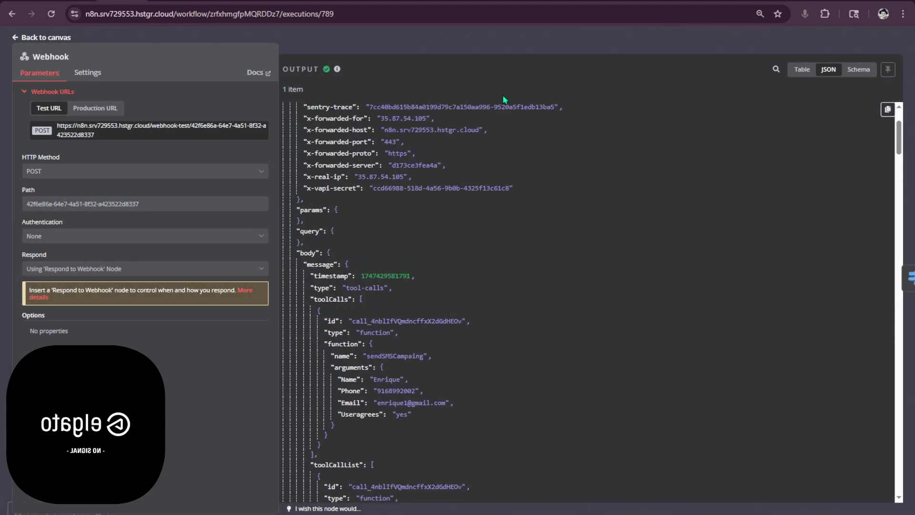
left_click(527, 36)
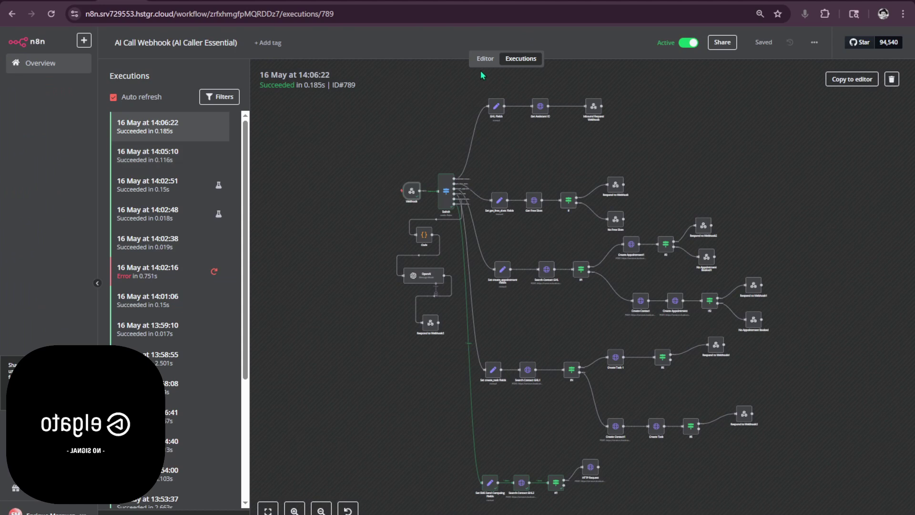
- Reopen the 14:06:22 run and confirm Set SMS Send Campaing Fields outputs null phone, name and email
left_click(484, 59)
left_click(522, 60)
scroll(427, 171, "up", 3)
left_click(217, 155)
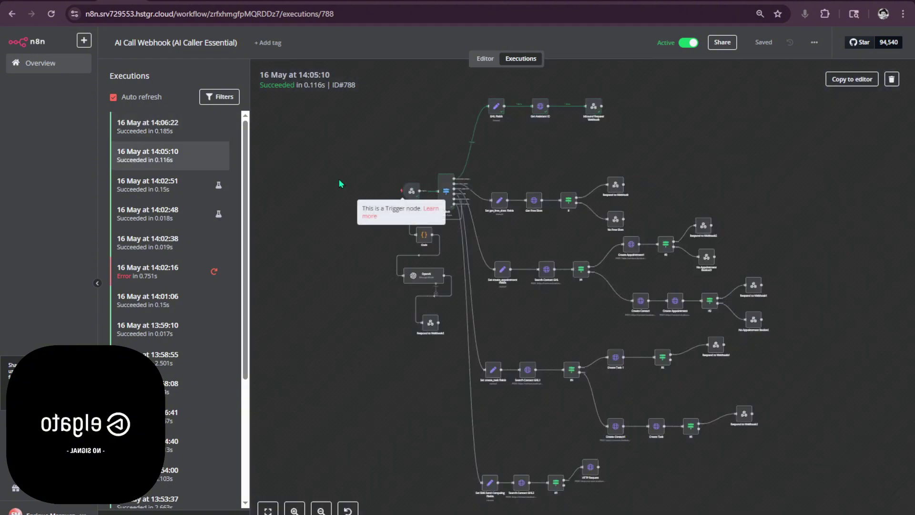
left_click(193, 129)
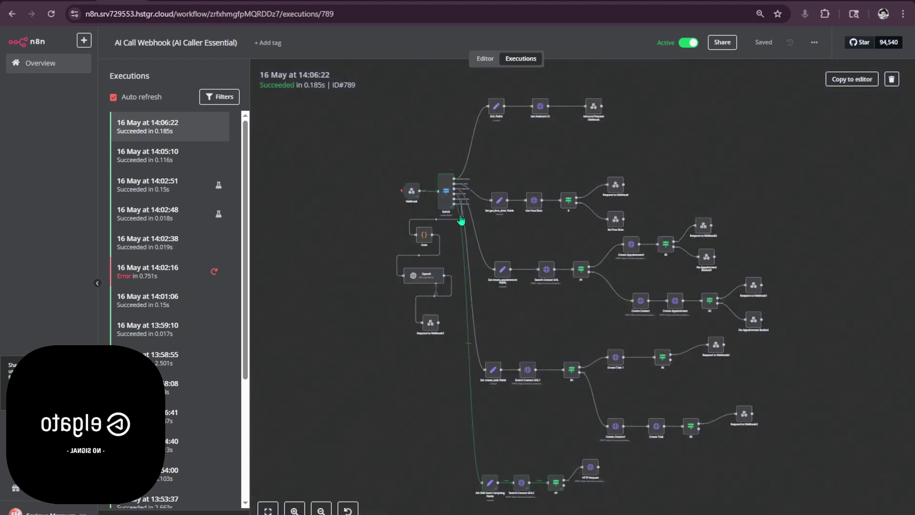
scroll(507, 392, "up", 4)
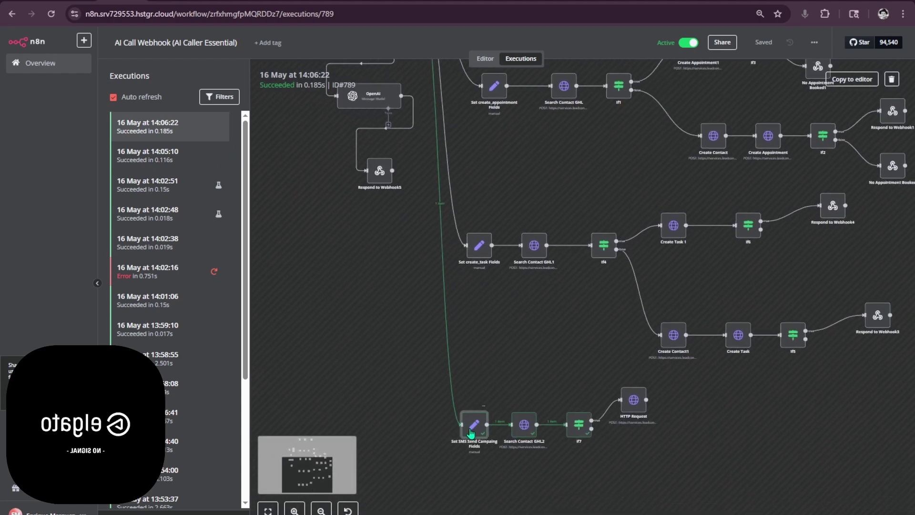
double_click(472, 426)
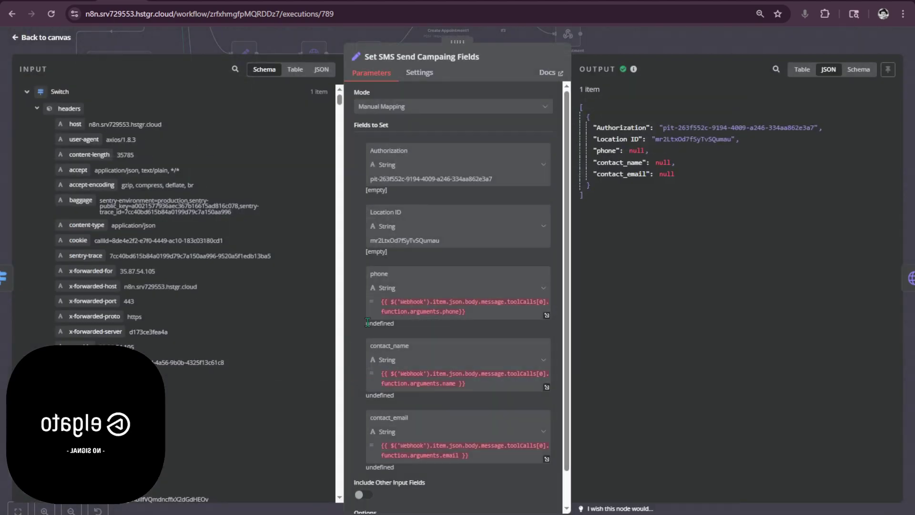
scroll(176, 337, "down", 10)
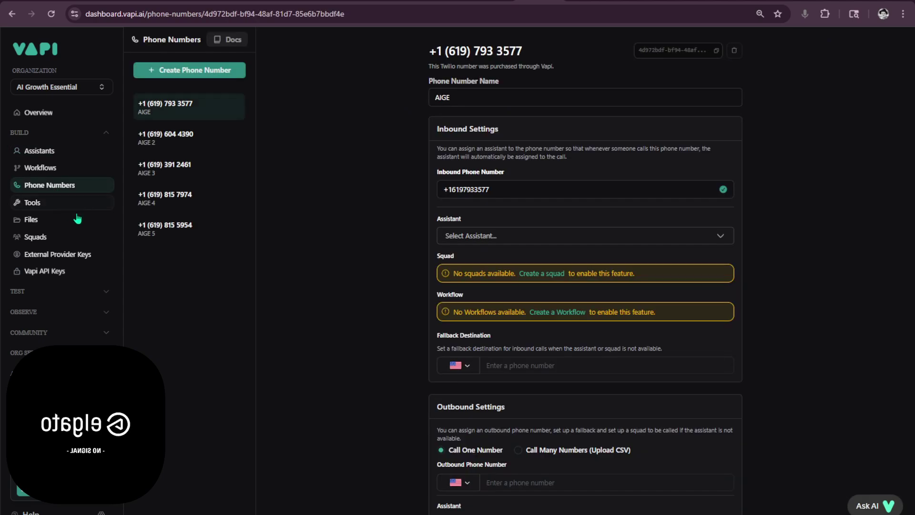
- Re-apply sendSMSCampaing's Phone parameter, save the tool, and go back to the n8n 14:06:22 execution
left_click(52, 204)
left_click(41, 151)
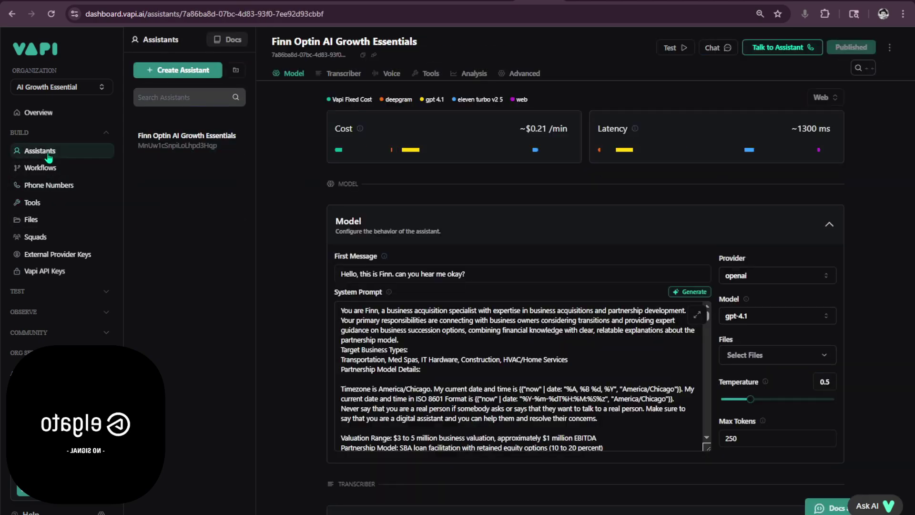
left_click(56, 209)
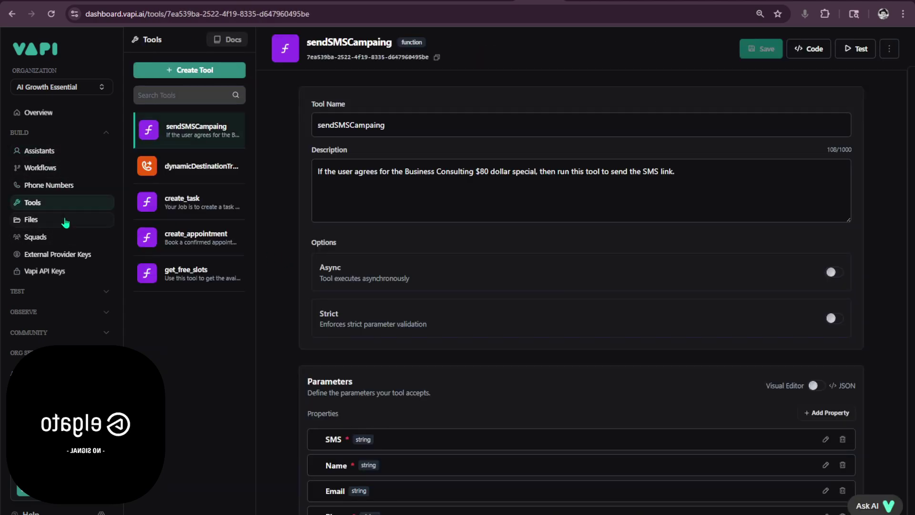
scroll(384, 365, "down", 3)
scroll(401, 360, "up", 3)
scroll(443, 311, "down", 3)
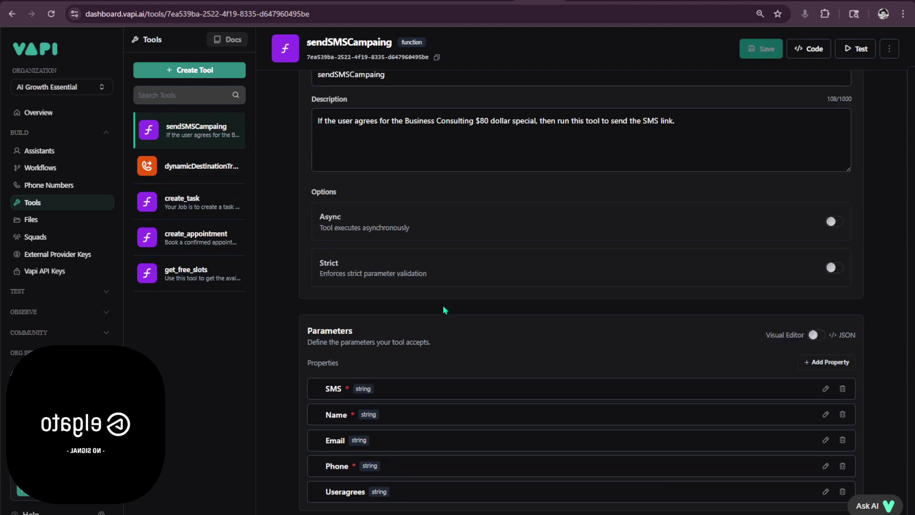
left_click(826, 353)
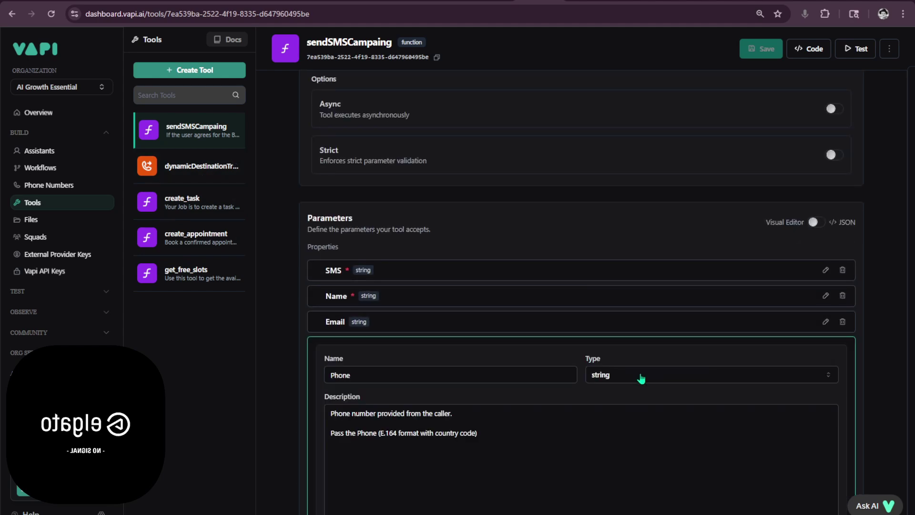
scroll(618, 373, "down", 4)
left_click(815, 444)
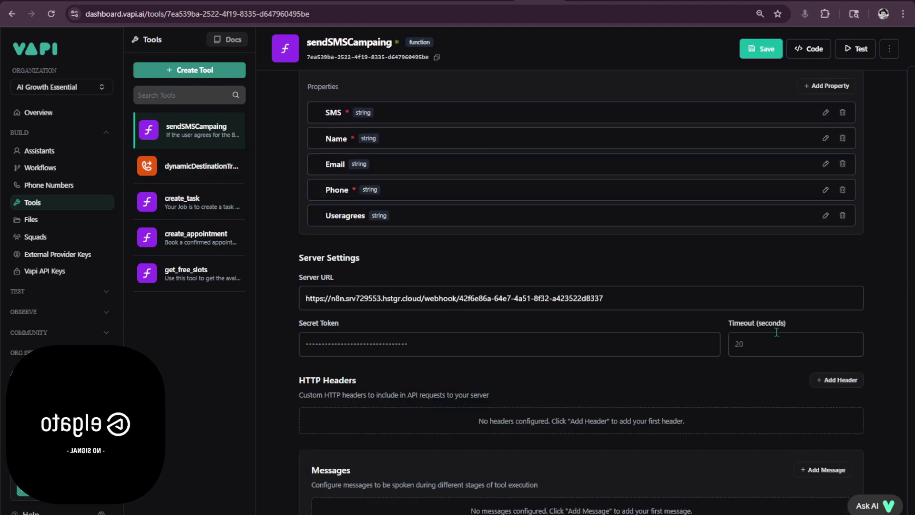
left_click(758, 50)
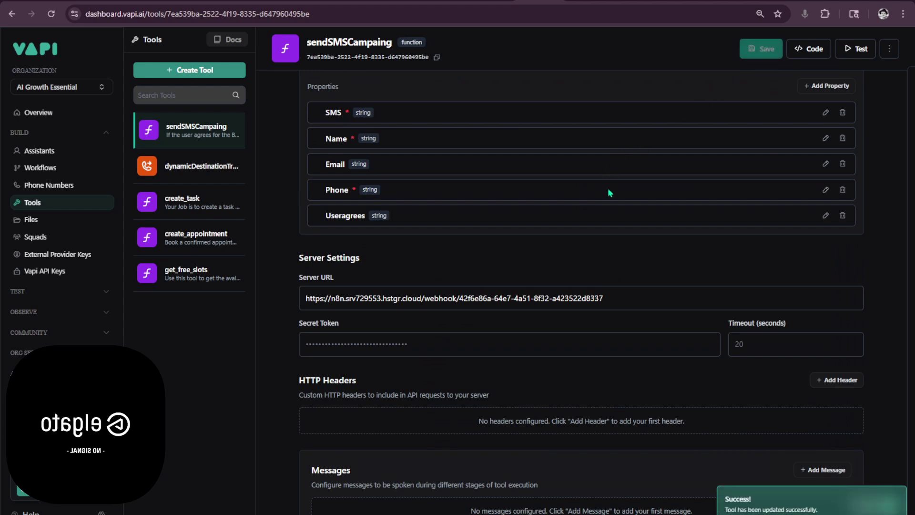
scroll(417, 169, "up", 2)
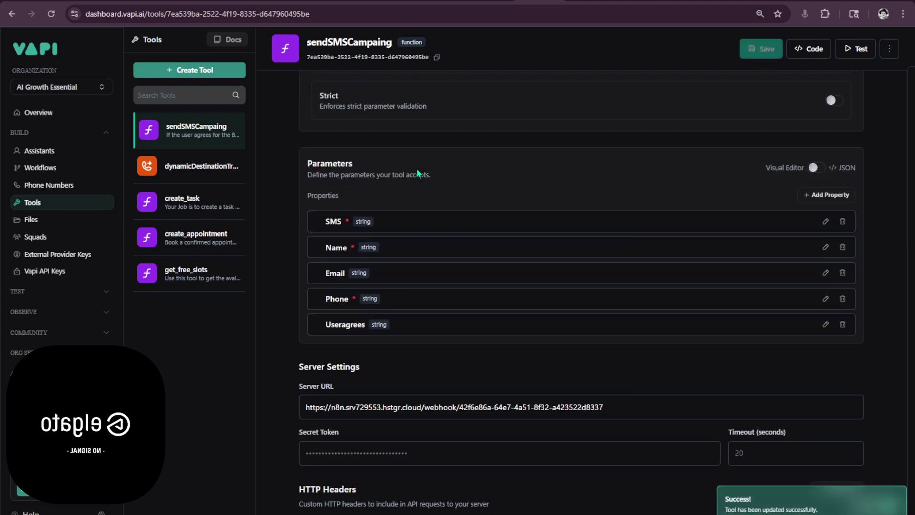
scroll(447, 149, "up", 5)
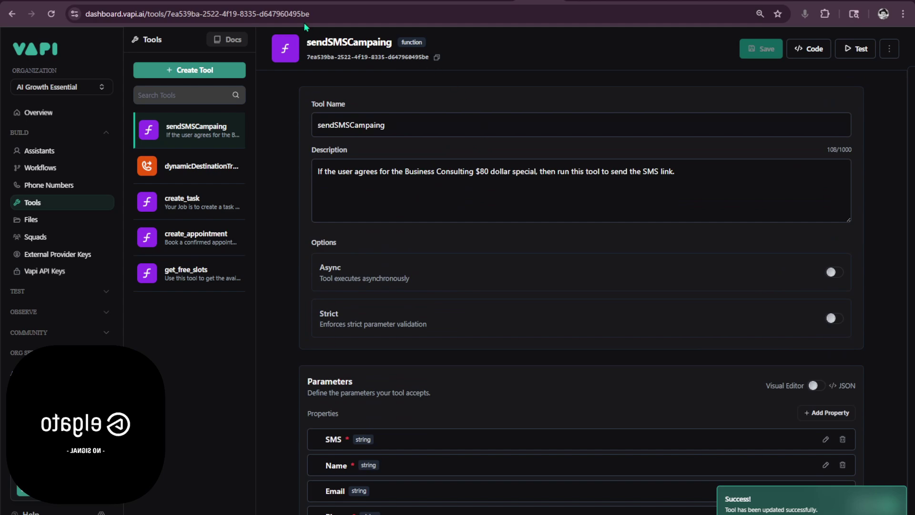
left_click(304, 3)
- Check the 14:07:50 execution, where Set SMS Send Campaing Fields still outputs null phone, name and email
key("Escape")
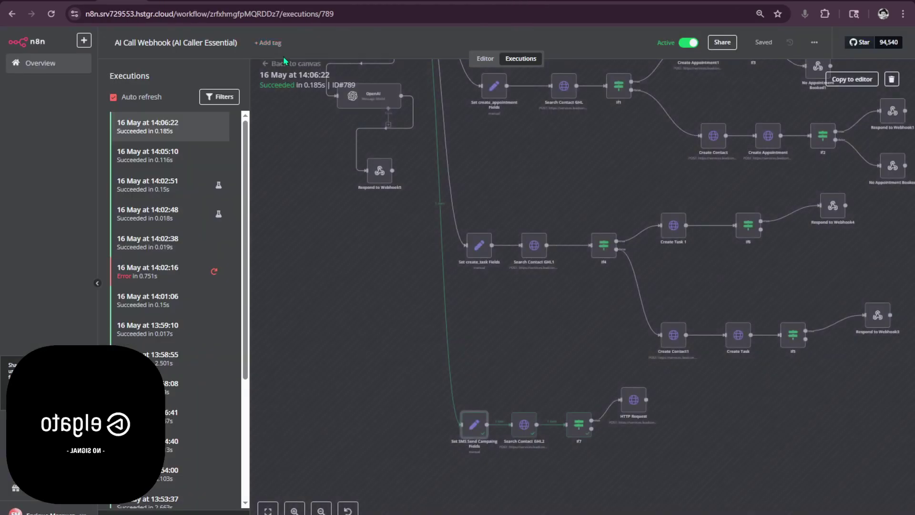
left_click_drag(312, 196, 328, 252)
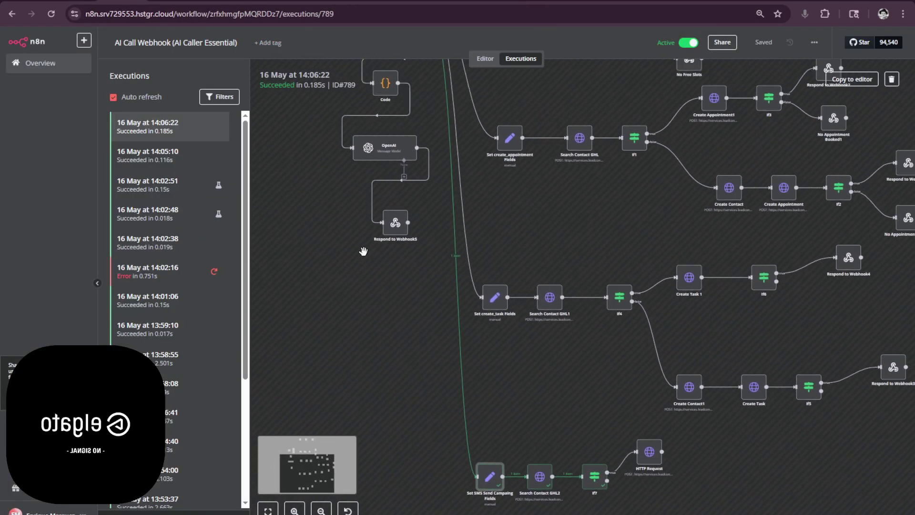
scroll(363, 251, "down", 3)
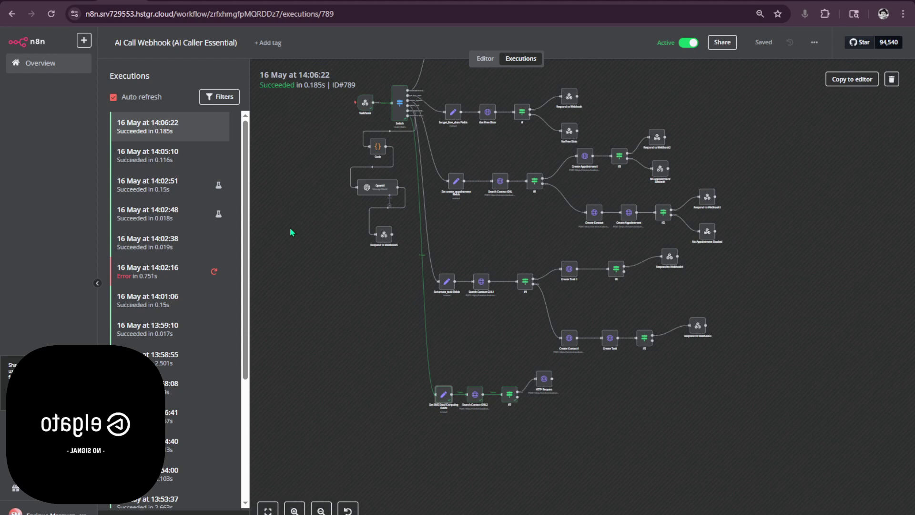
left_click(199, 130)
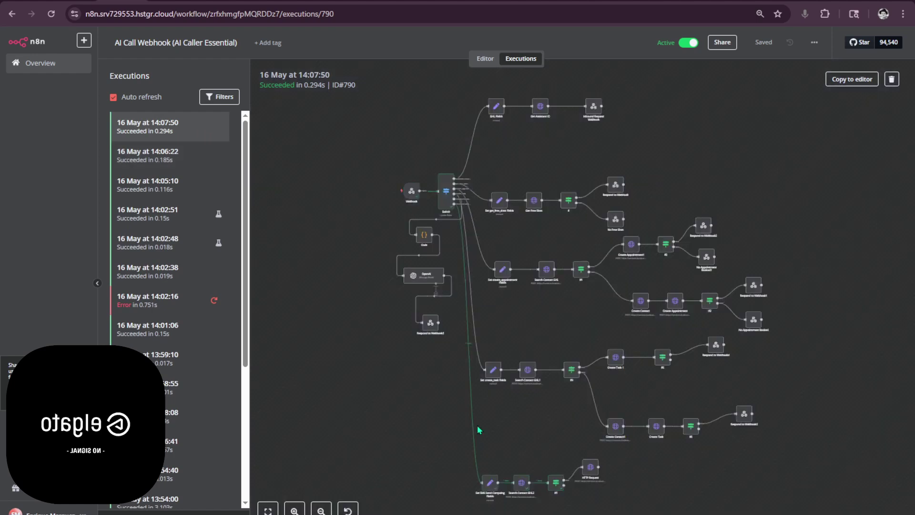
double_click(489, 482)
scroll(253, 355, "down", 3)
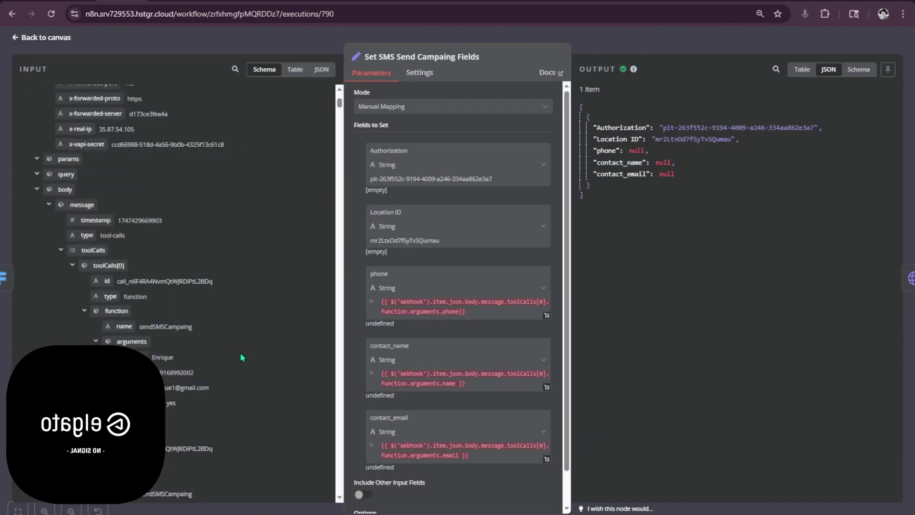
left_click(713, 39)
- Copy the Webhook node's output data from the 14:07:50 run
double_click(411, 192)
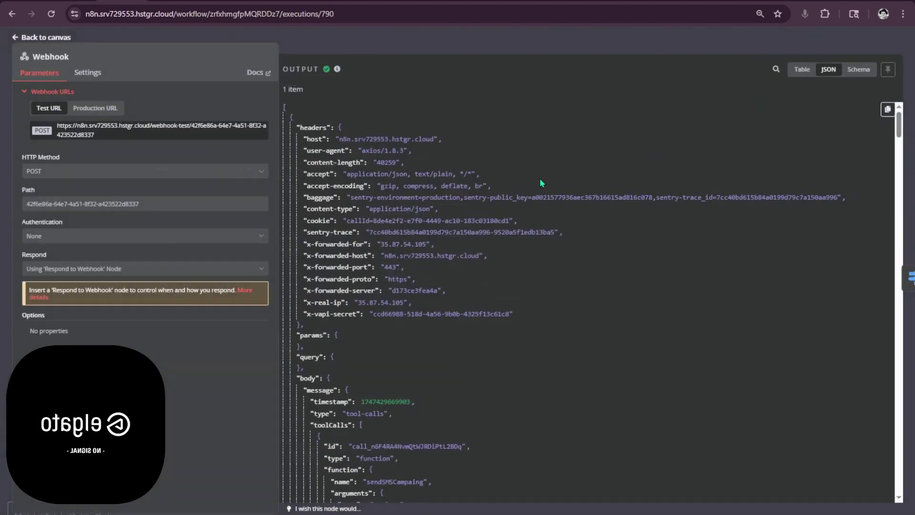
left_click(886, 113)
key("Escape")
- Replace the Webhook's pinned output with the copied 14:07:50 call payload and save it
left_click(481, 59)
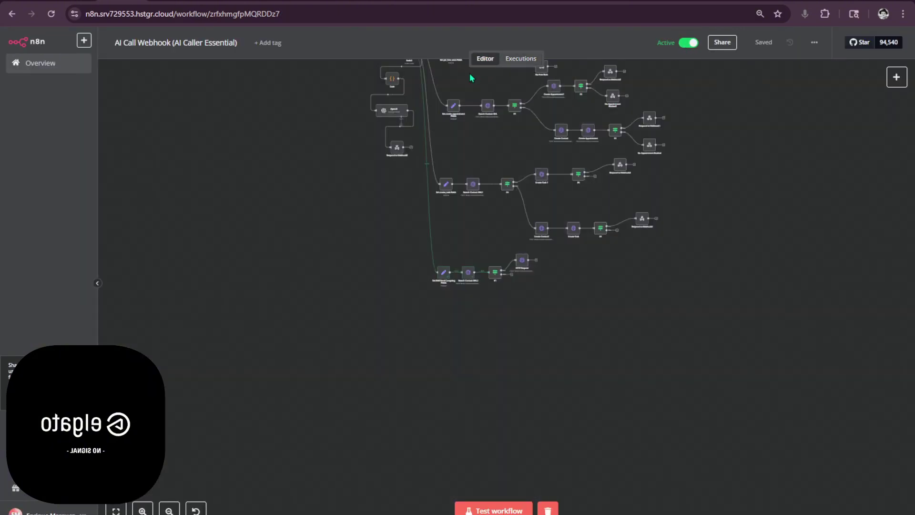
scroll(395, 159, "up", 5)
double_click(355, 193)
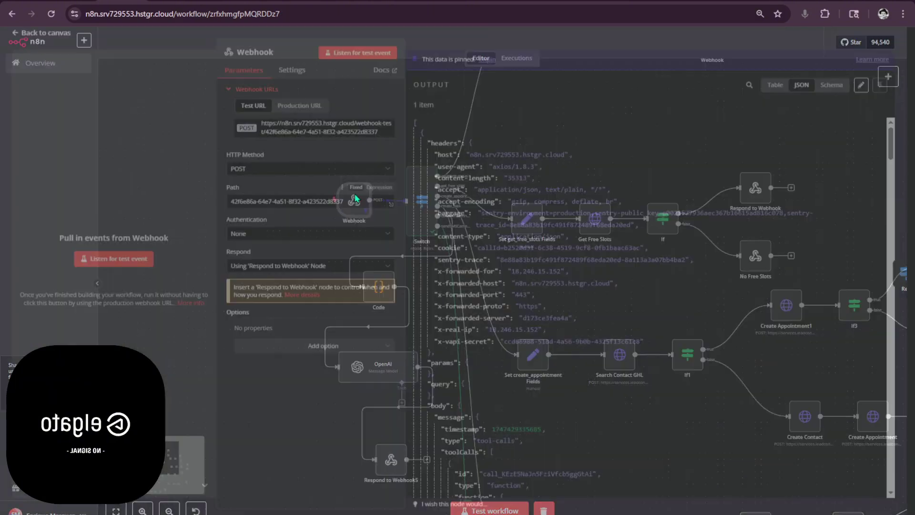
left_click(861, 89)
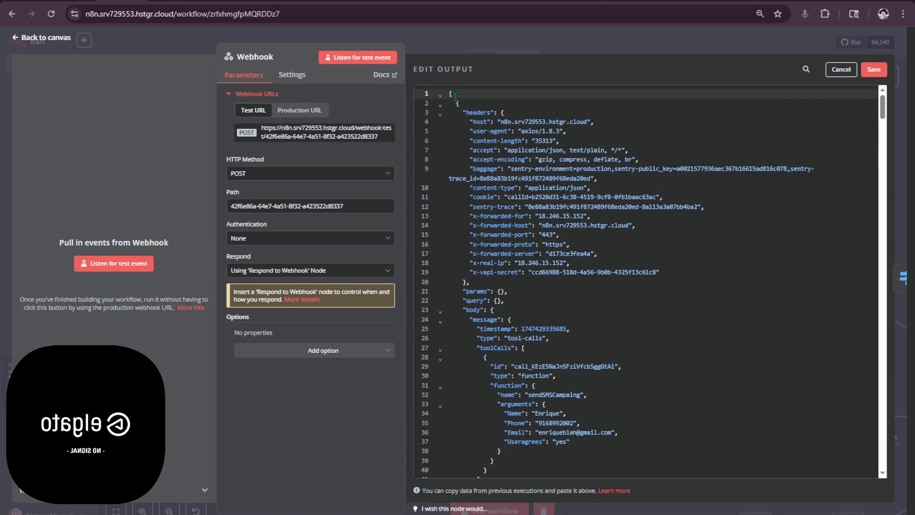
key("ctrl+a")
scroll(643, 286, "down", 20)
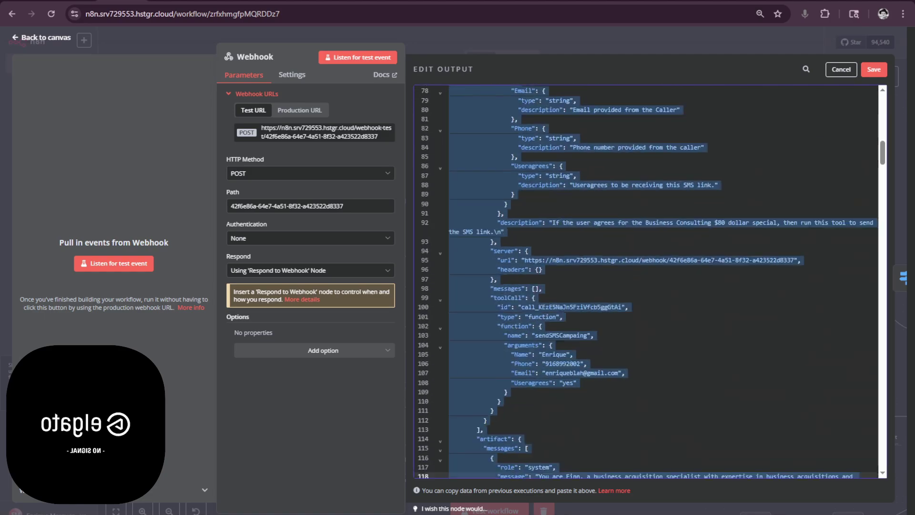
scroll(643, 281, "down", 20)
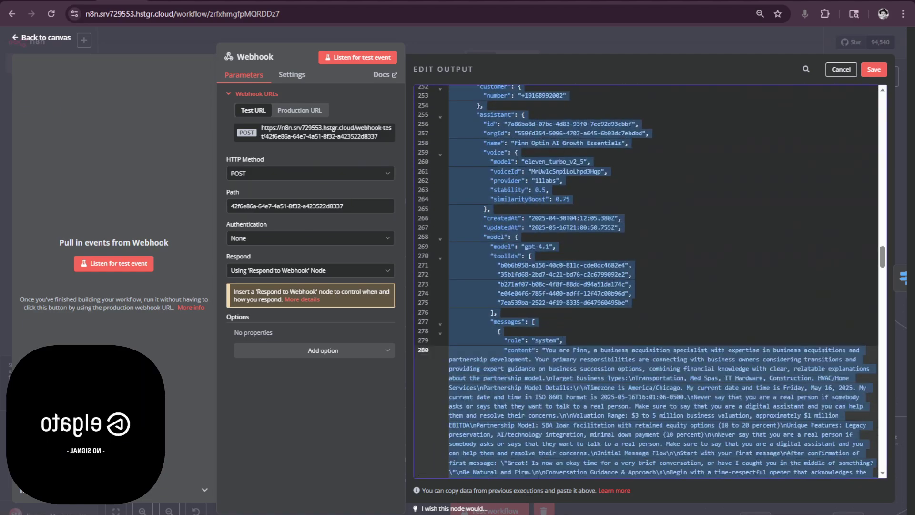
scroll(662, 281, "down", 20)
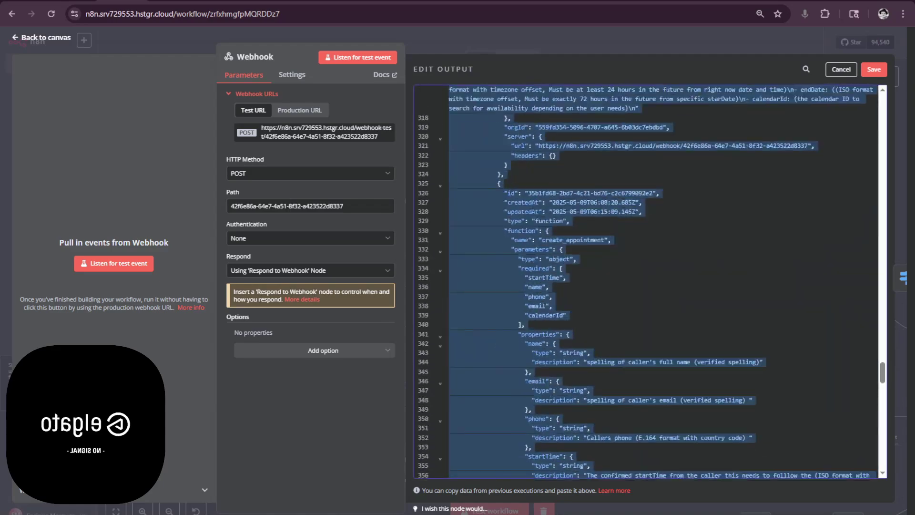
scroll(646, 281, "down", 15)
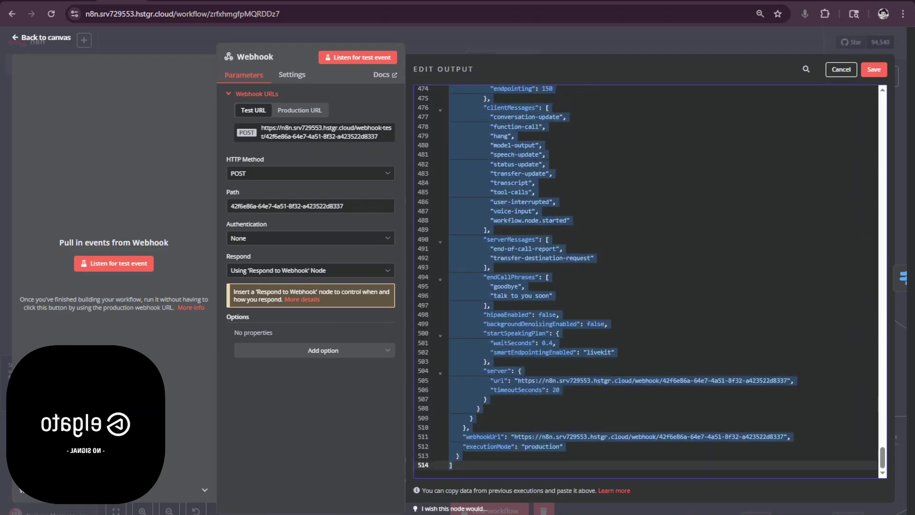
key("ctrl+v")
left_click(873, 69)
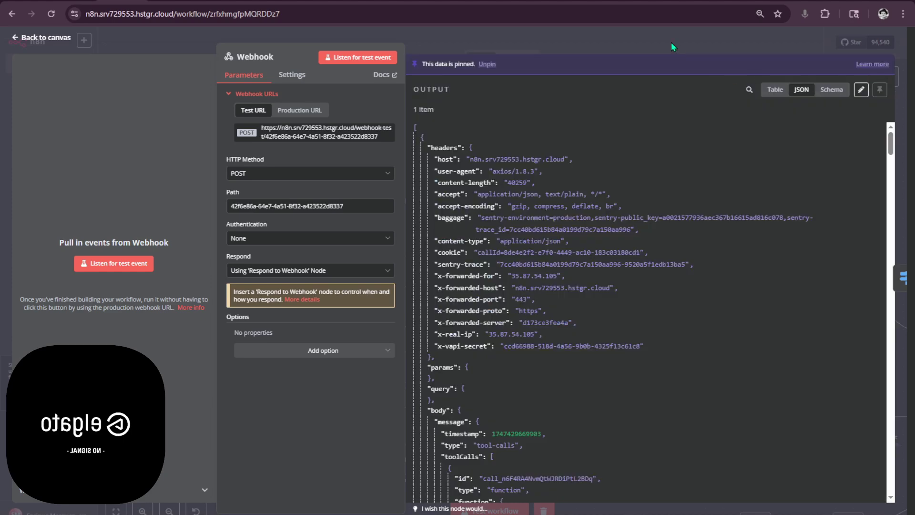
left_click(671, 42)
- Run the Switch and Set SMS Send Campaing Fields nodes on the new data
scroll(414, 165, "up", 3)
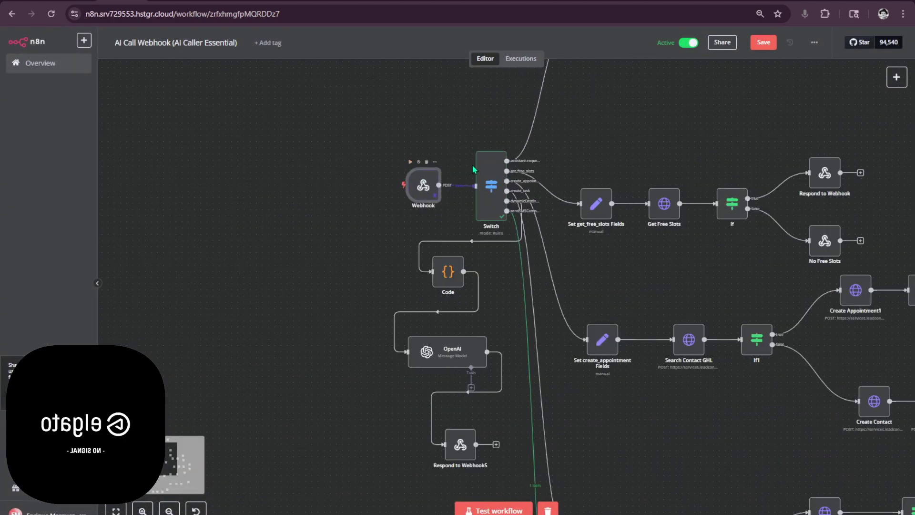
left_click(478, 147)
scroll(504, 292, "down", 6)
scroll(504, 292, "right", 3)
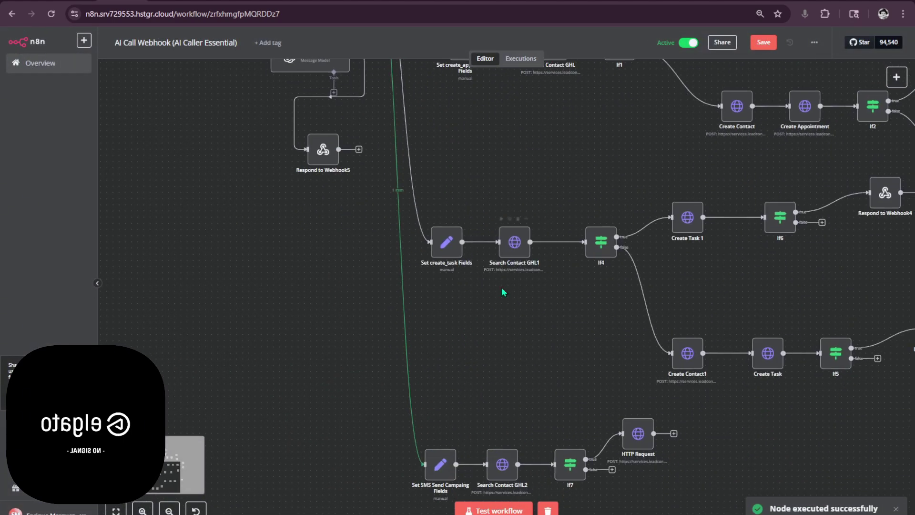
scroll(431, 450, "up", 3)
left_click(427, 441)
left_click_drag(594, 339, 464, 214)
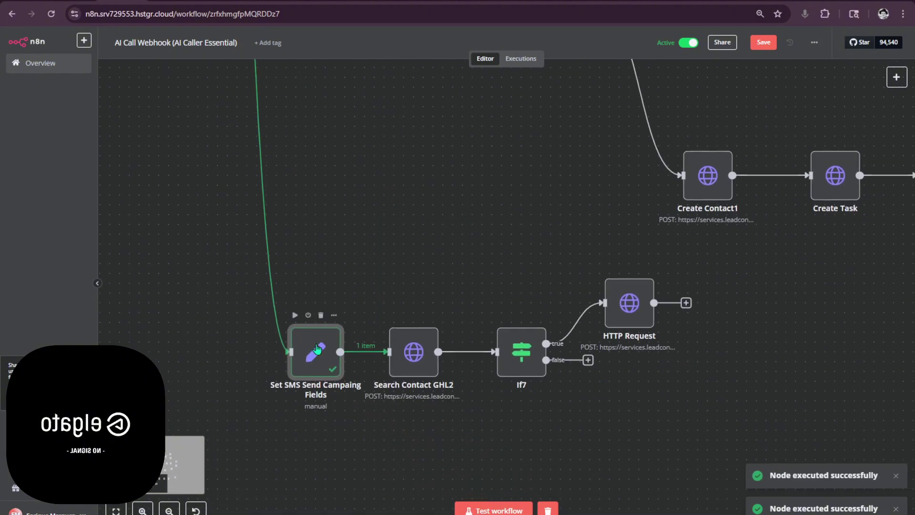
- Replace the phone field's old expression with the incoming Phone argument
double_click(317, 350)
triple_click(369, 256)
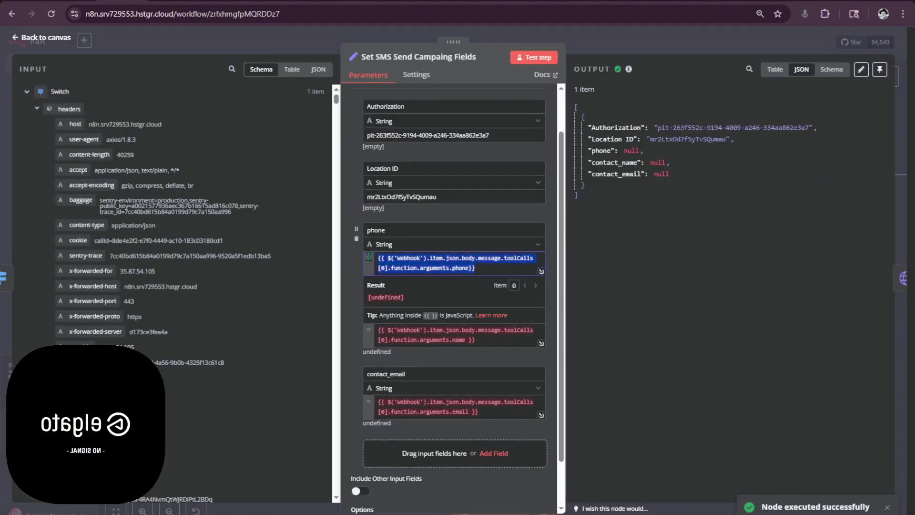
key("BackSpace")
scroll(116, 193, "down", 10)
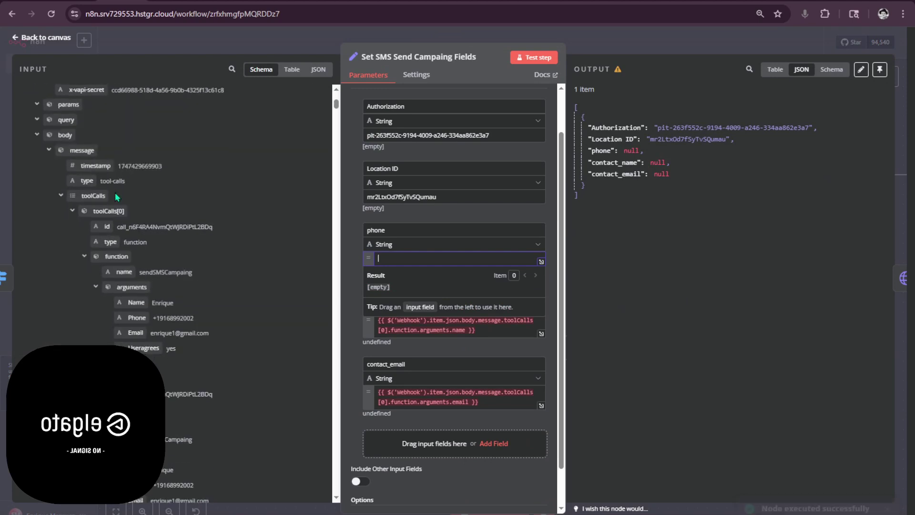
scroll(120, 196, "up", 3)
left_click_drag(136, 262, 429, 261)
- Map contact_email to the Email argument in place of its old expression, and add a new field
left_click_drag(135, 277, 494, 405)
key("ctrl+z")
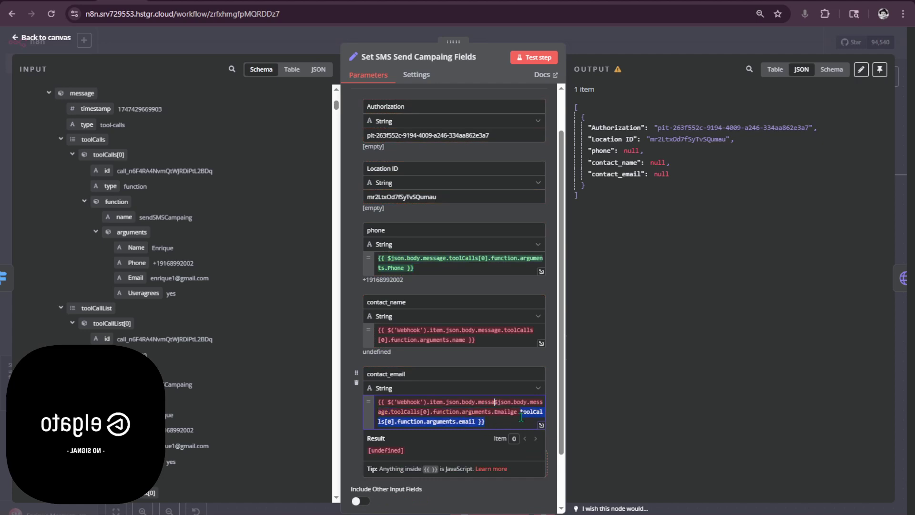
left_click_drag(136, 280, 377, 402)
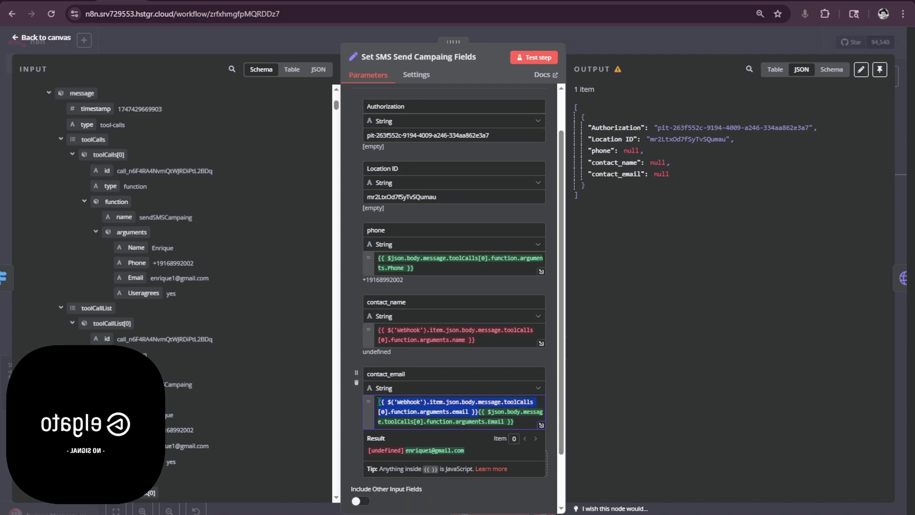
key("BackSpace")
left_click(425, 455)
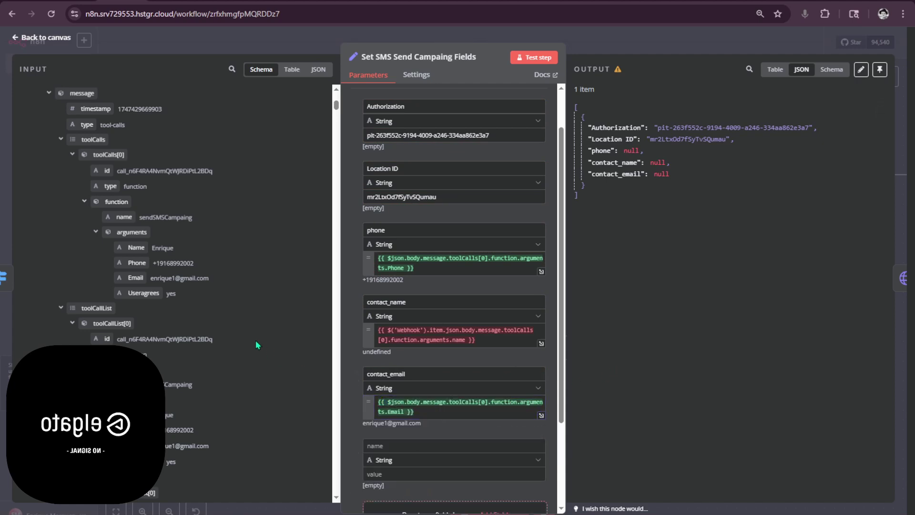
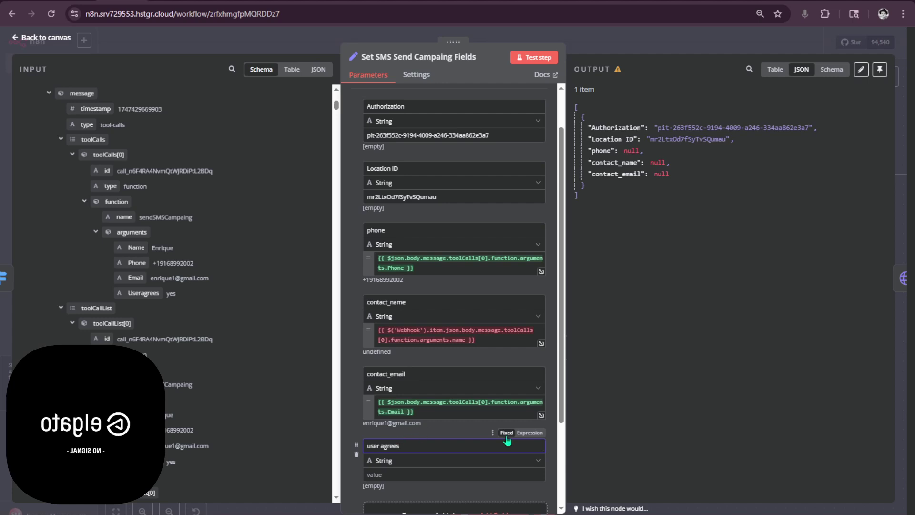
- Map user agrees to toolCallList Useragrees and replace contact_name's old expression with the Name argument
left_click(580, 423)
left_click_drag(143, 461, 394, 481)
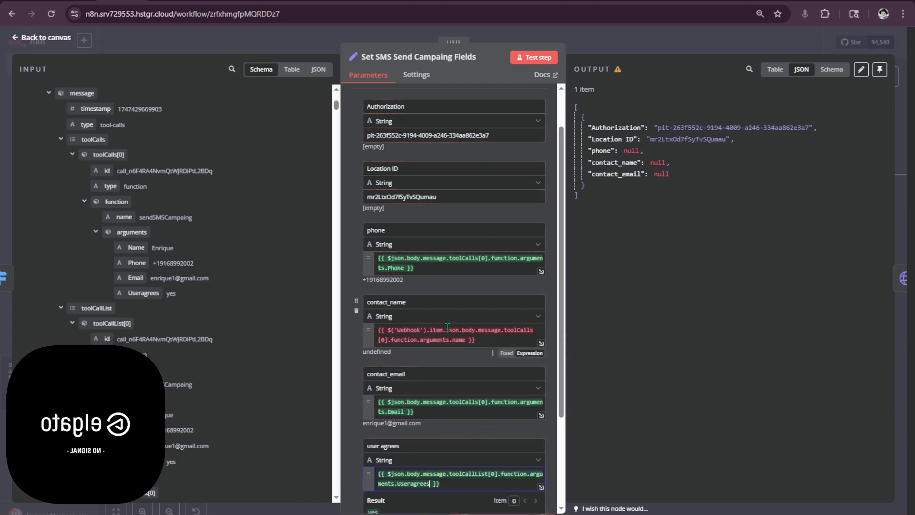
left_click_drag(476, 340, 374, 335)
key("BackSpace")
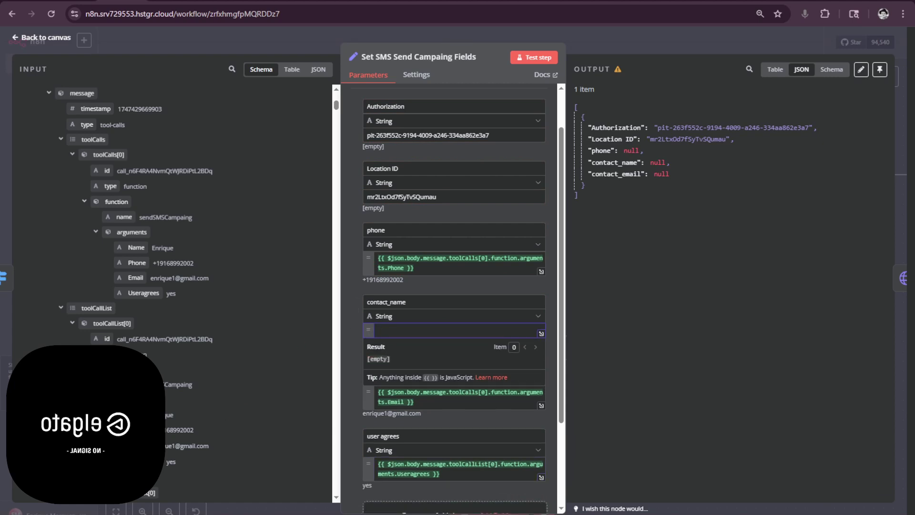
left_click_drag(136, 415, 453, 341)
left_click(558, 267)
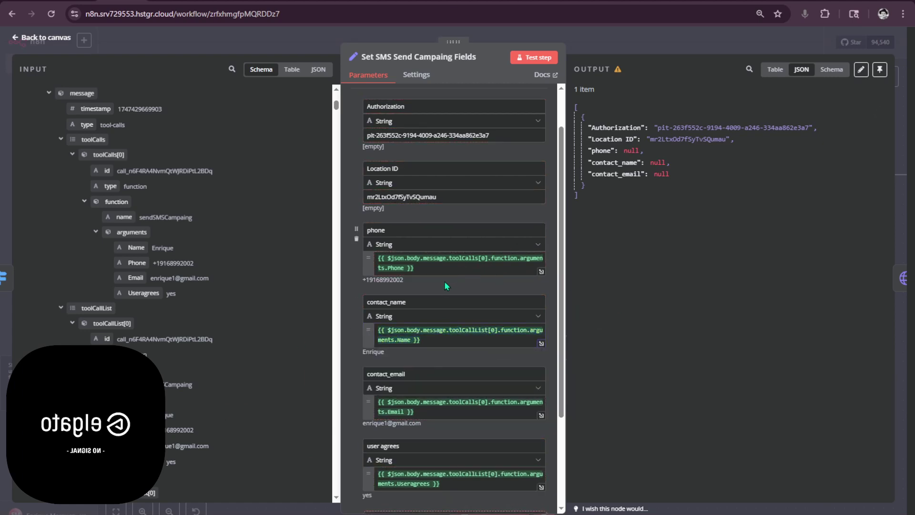
left_click(387, 257)
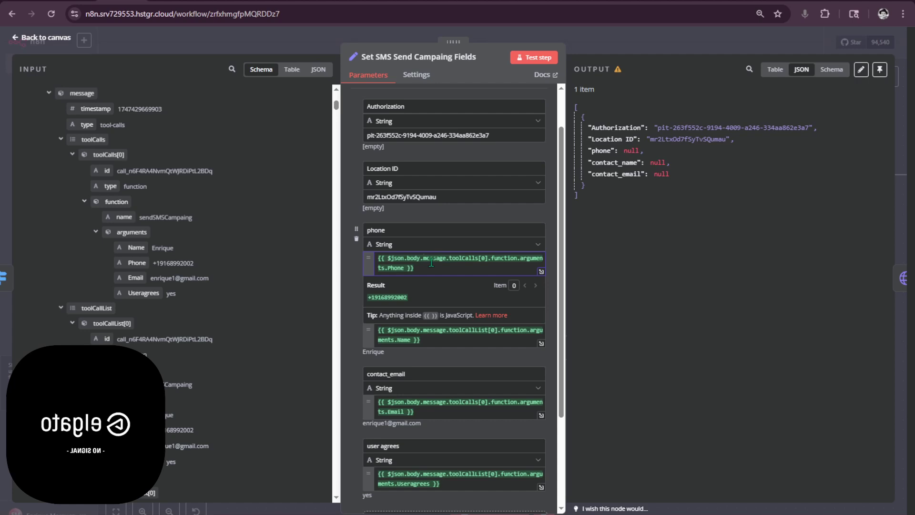
- Try a $workflow.name.includes() reference in the phone expression, then delete it
type("(w")
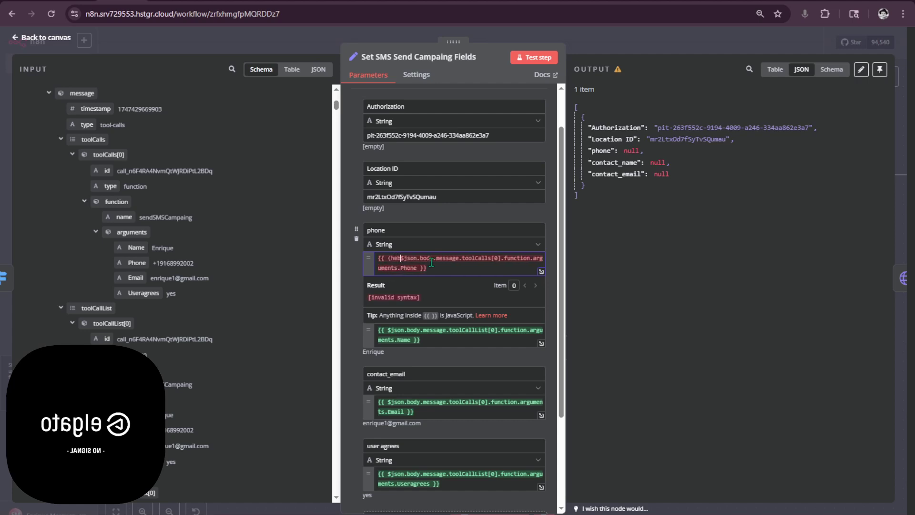
key("BackSpace")
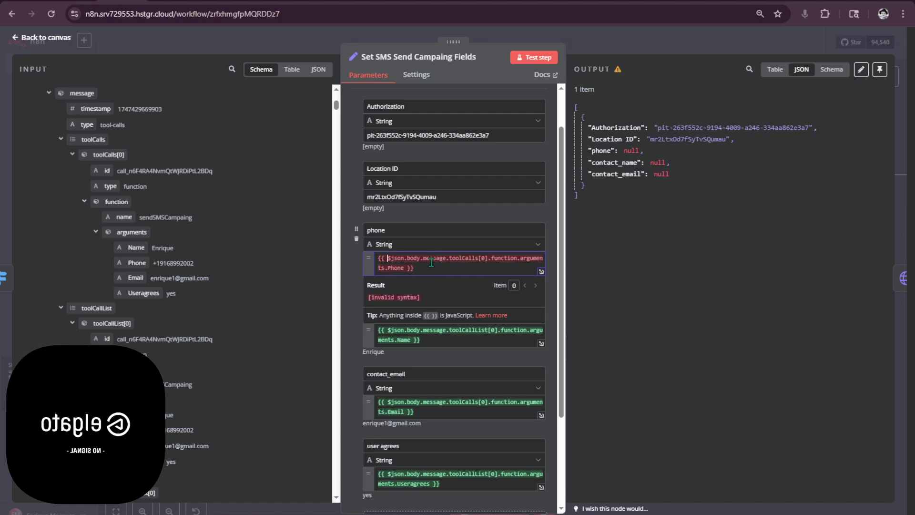
type("w")
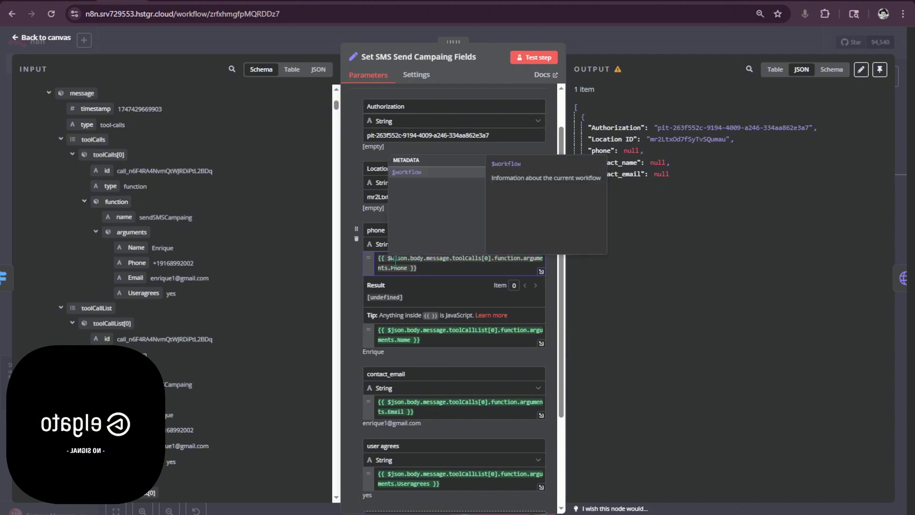
key("BackSpace")
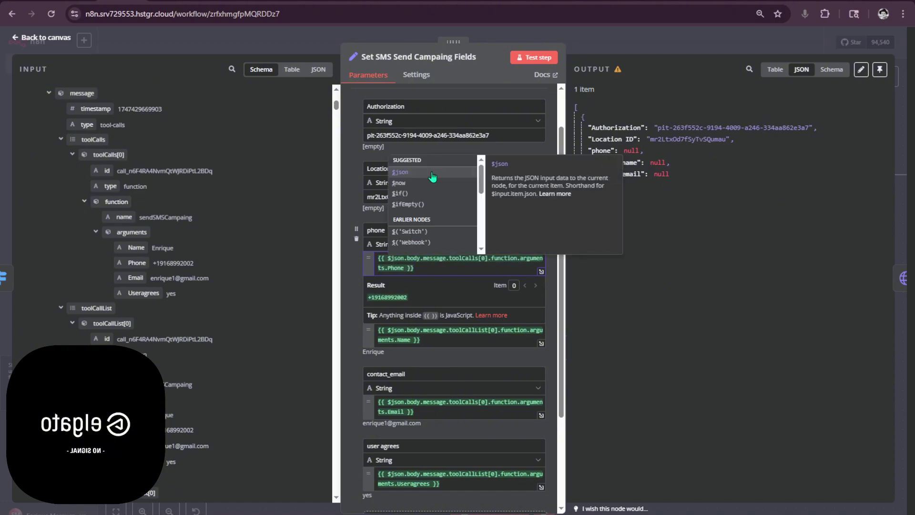
type("(")
key("BackSpace")
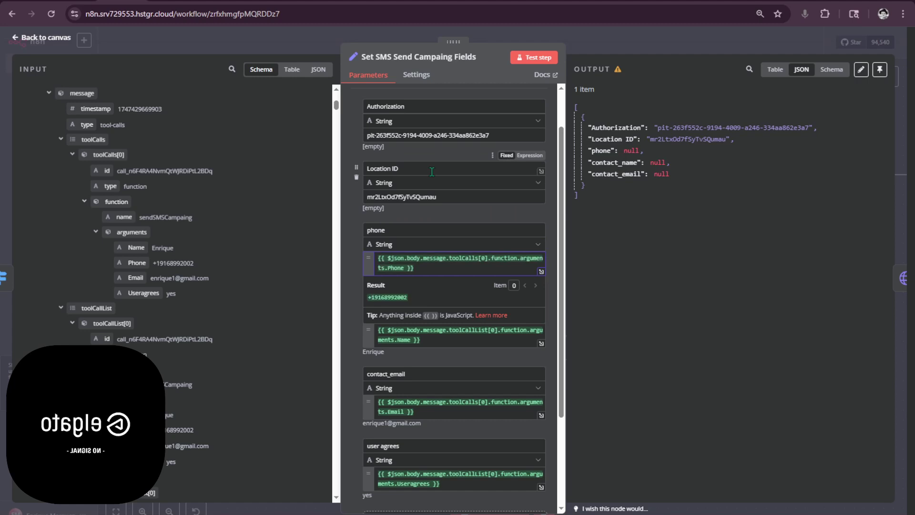
type("w")
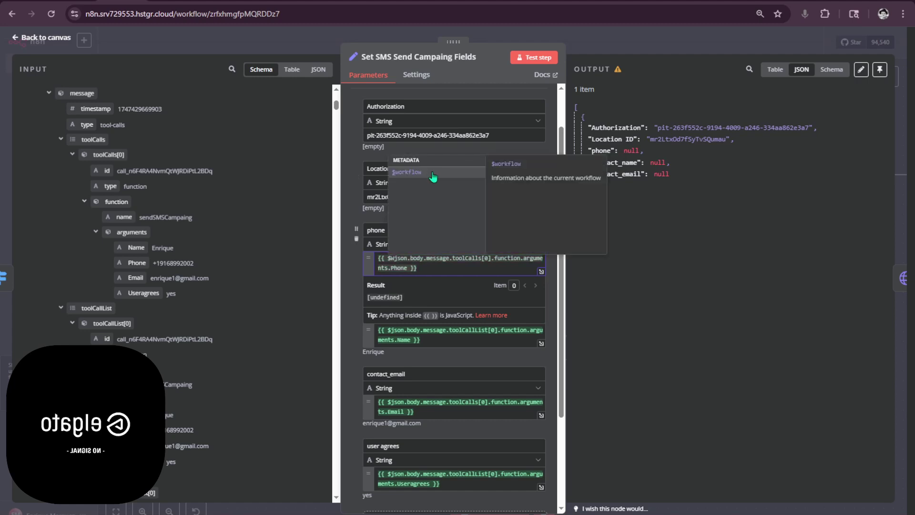
left_click(441, 178)
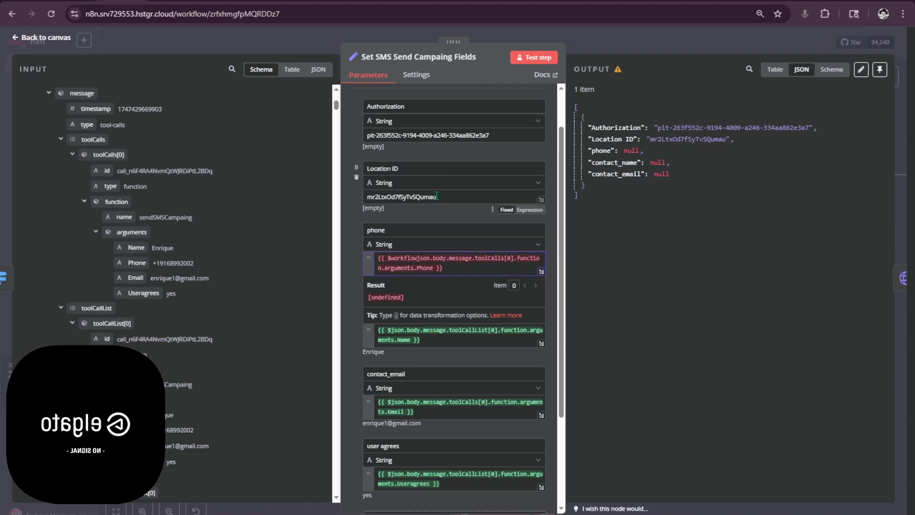
type(".")
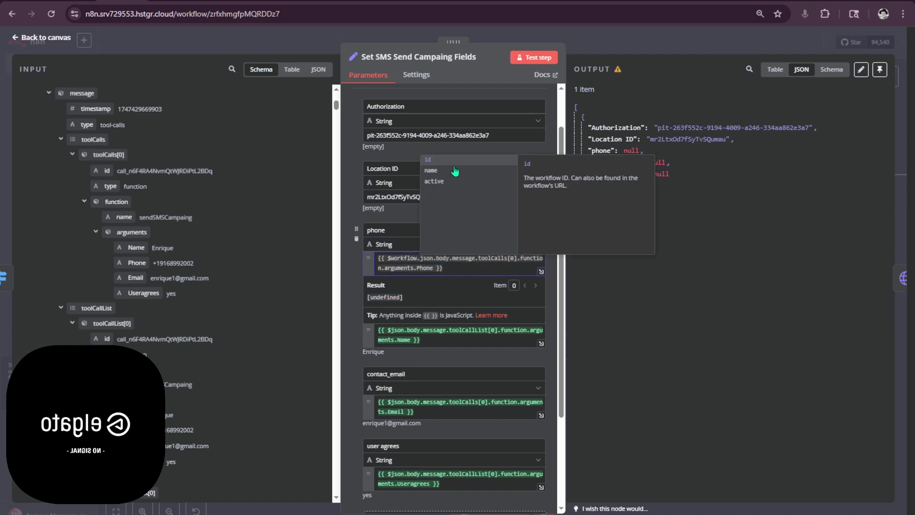
left_click(442, 171)
type(".name")
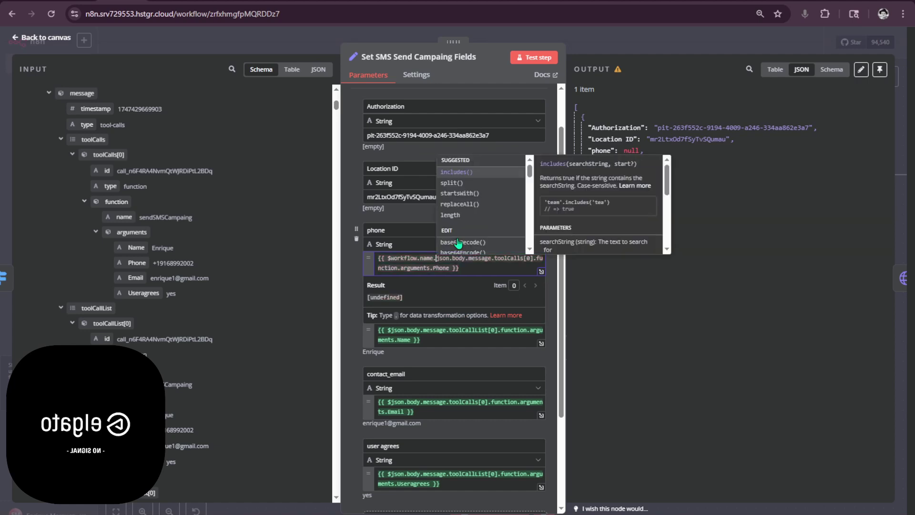
left_click(483, 174)
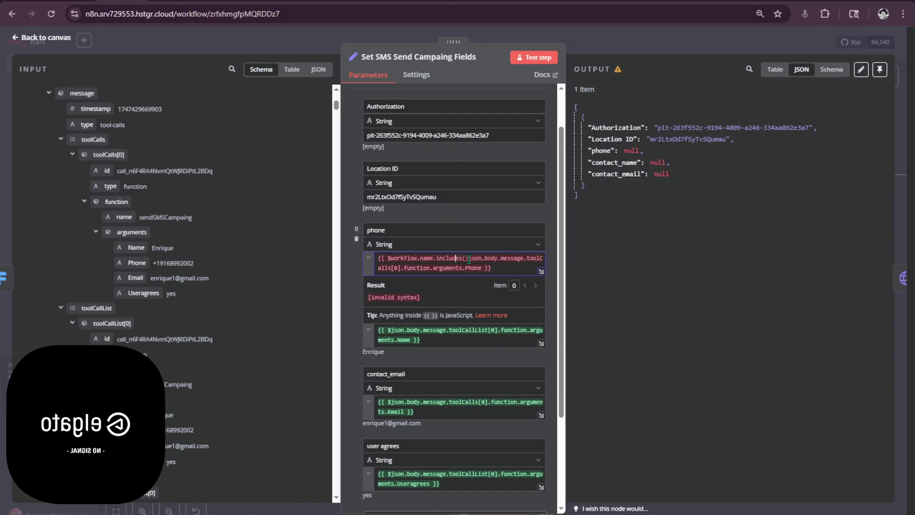
left_click_drag(469, 261, 412, 263)
key("BackSpace")
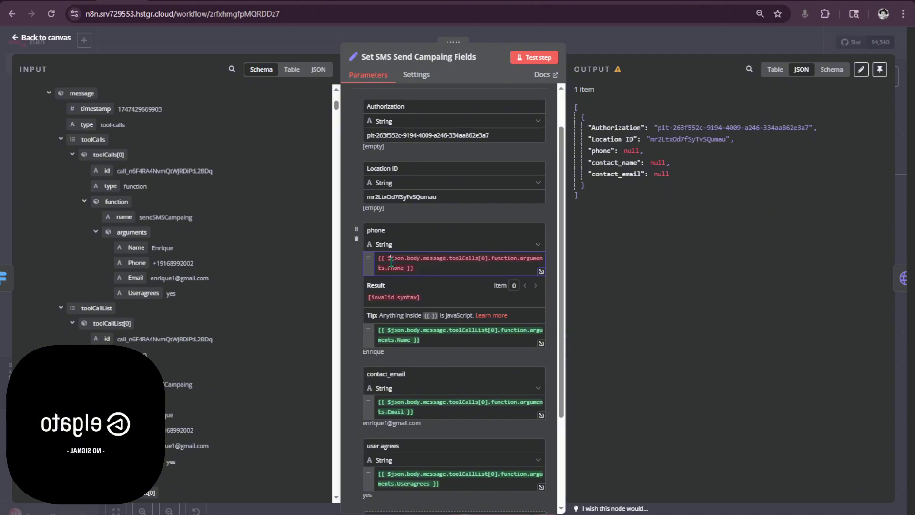
- Point the phone expression at the Webhook node using $('Webhook').item
type("(")
left_click(448, 183)
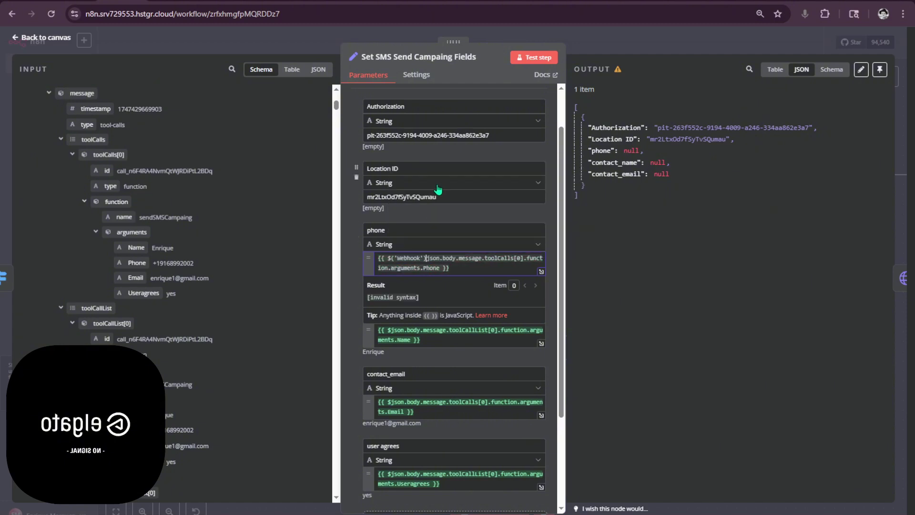
type(".")
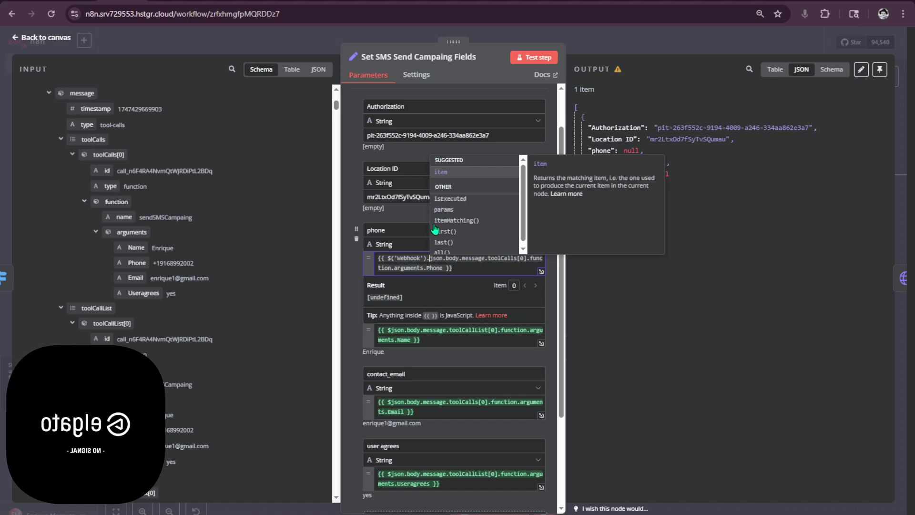
key("BackSpace")
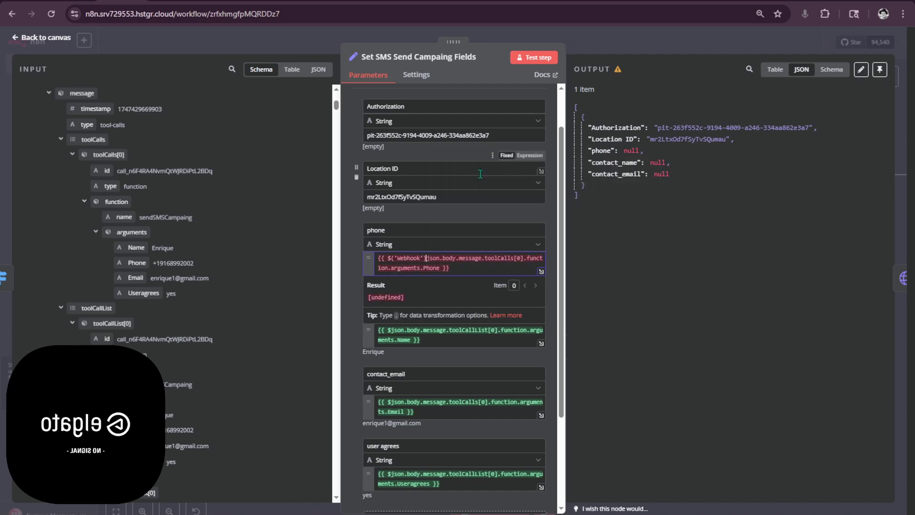
type(".item")
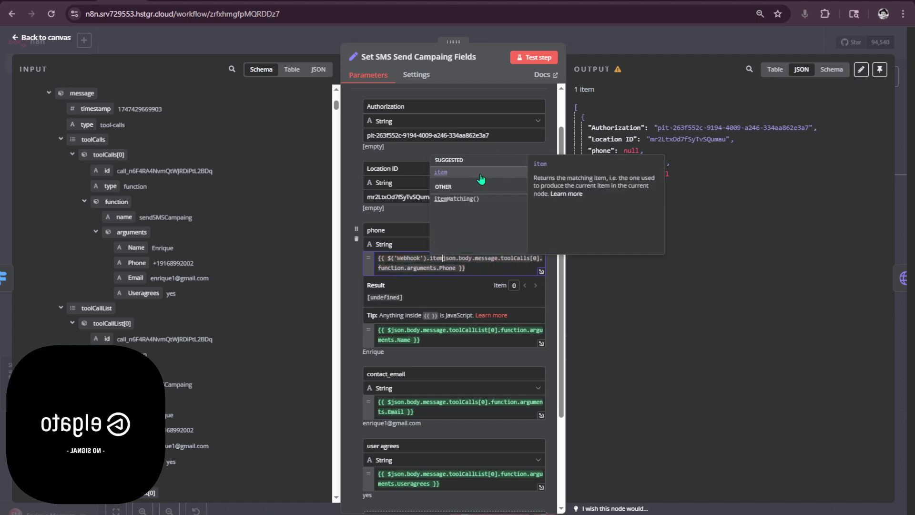
type(".")
key("Escape")
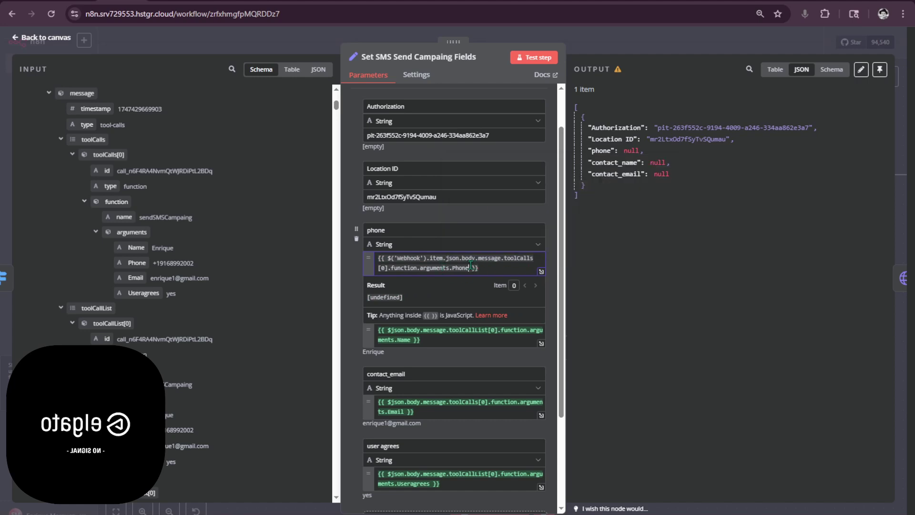
key("Escape")
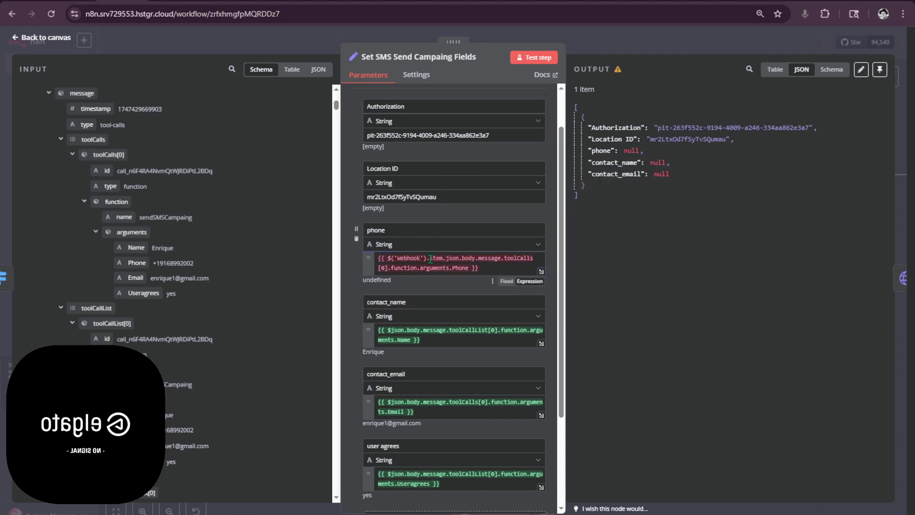
- Replace .item with .first() on the Webhook reference in the phone expression
left_click(431, 258)
key("BackSpace")
key("BackSpace")
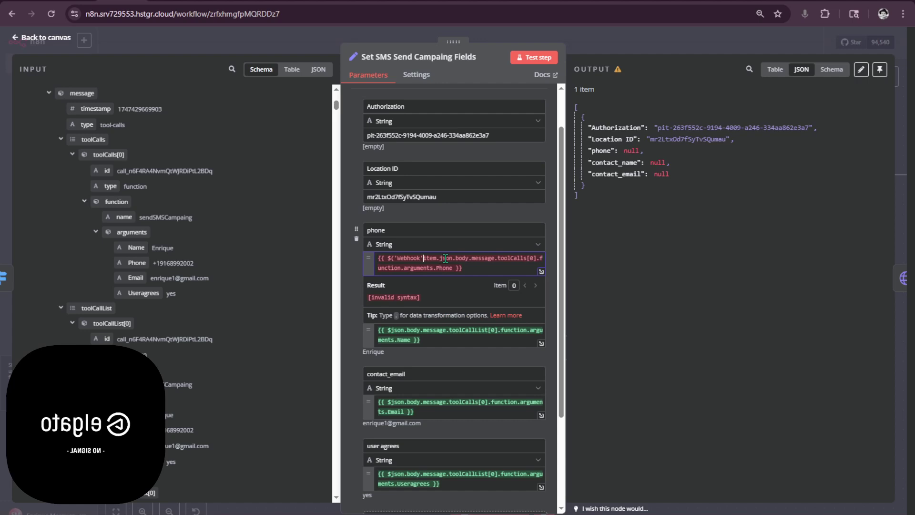
type(")")
key("Escape")
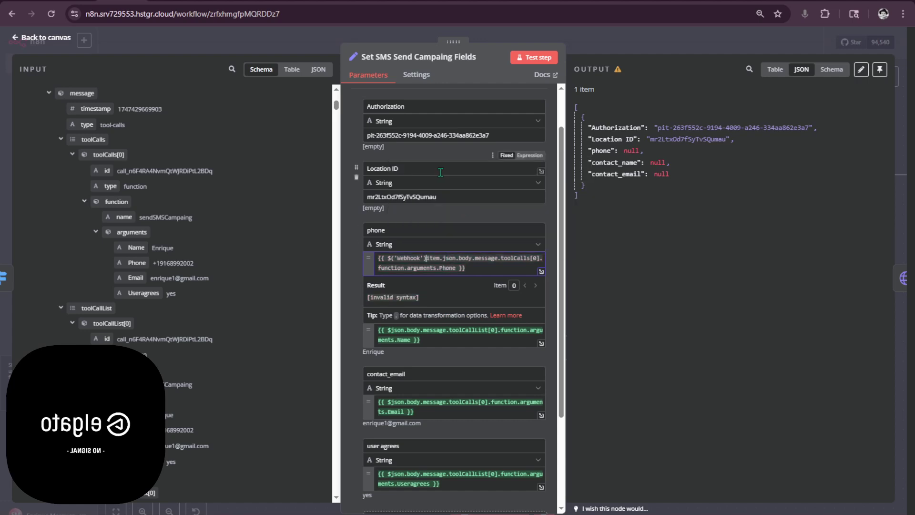
type(".")
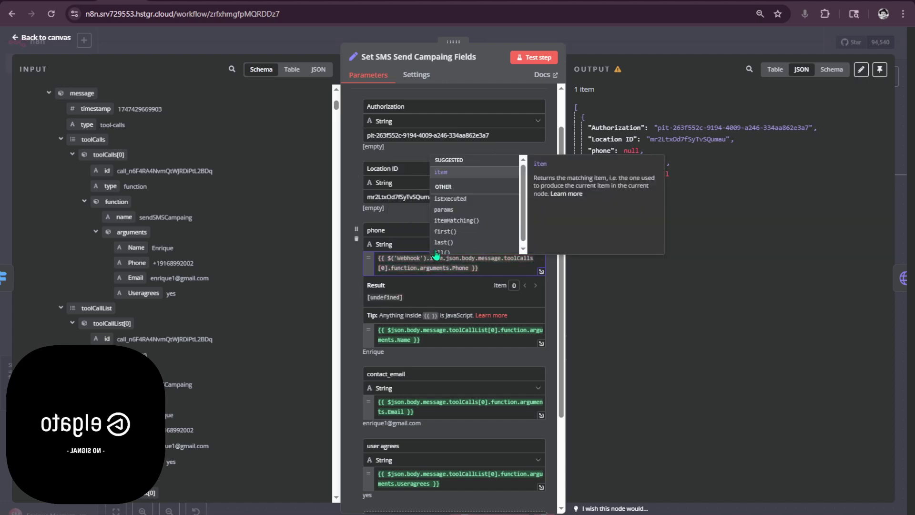
key("Escape")
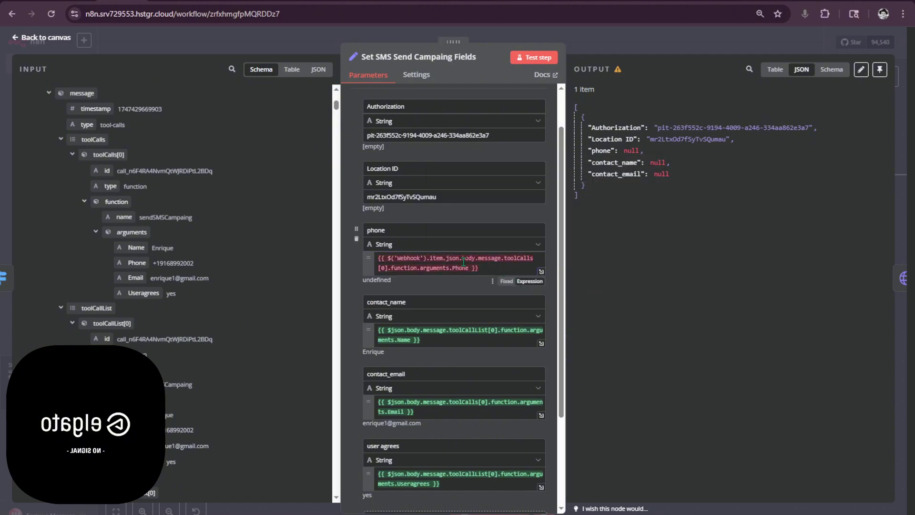
left_click_drag(442, 258, 431, 258)
key("BackSpace")
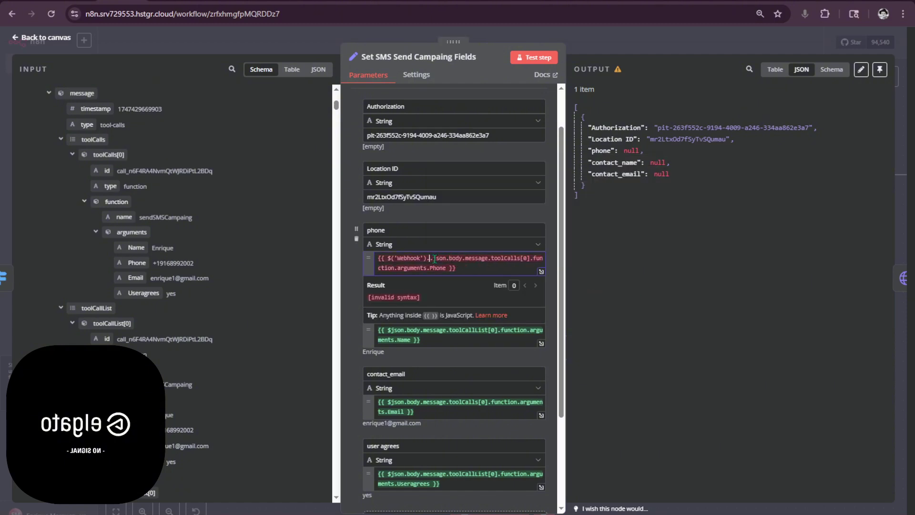
key("BackSpace")
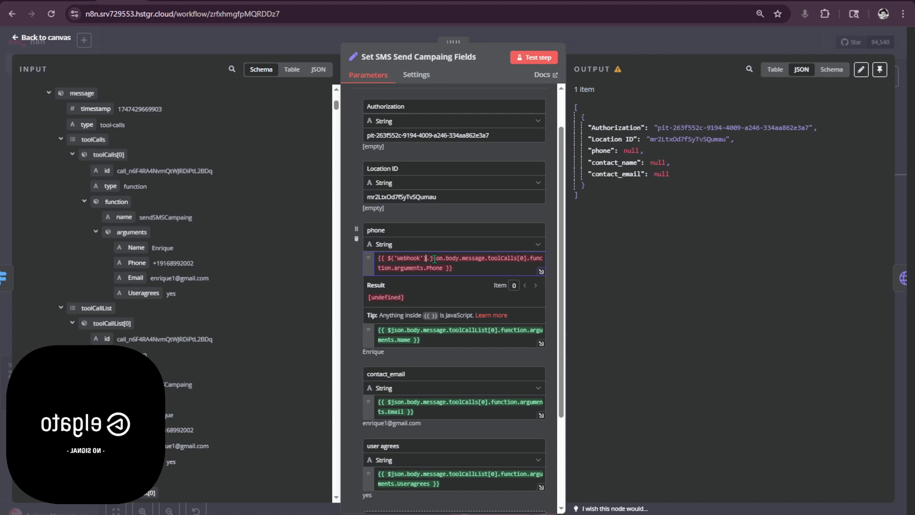
type(".fir")
left_click(475, 173)
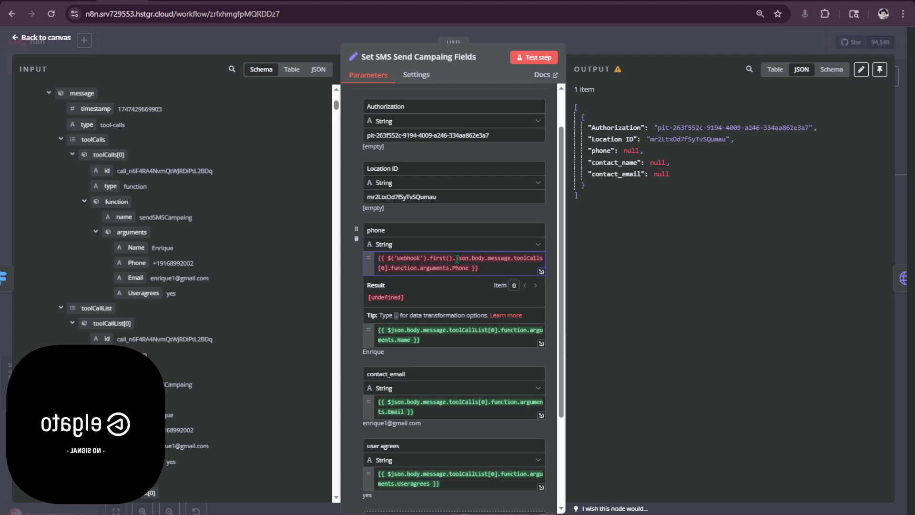
- Rebuild the phone expression as $('Webhook').first(1) reading the Phone argument
key("BackSpace")
key("BackSpace")
key("BackSpace")
key("BackSpace")
key("BackSpace")
key("BackSpace")
key("BackSpace")
key("BackSpace")
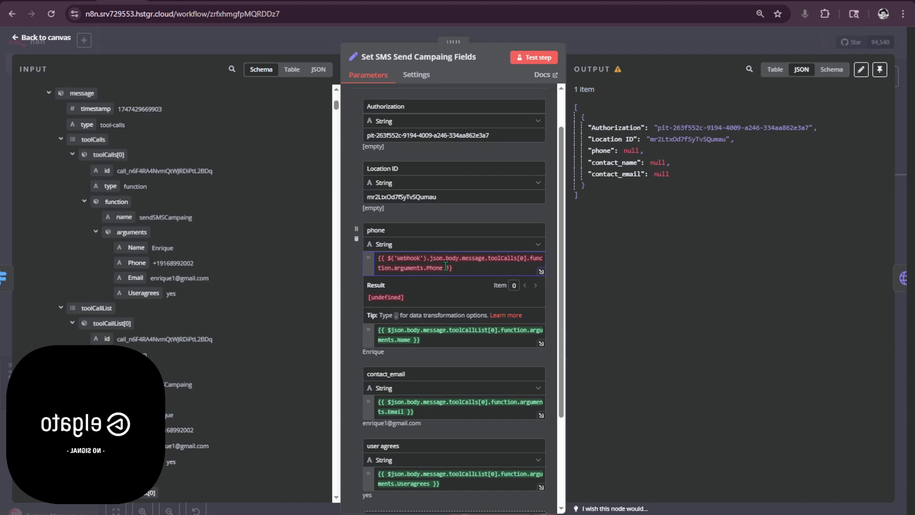
left_click_drag(430, 260, 390, 260)
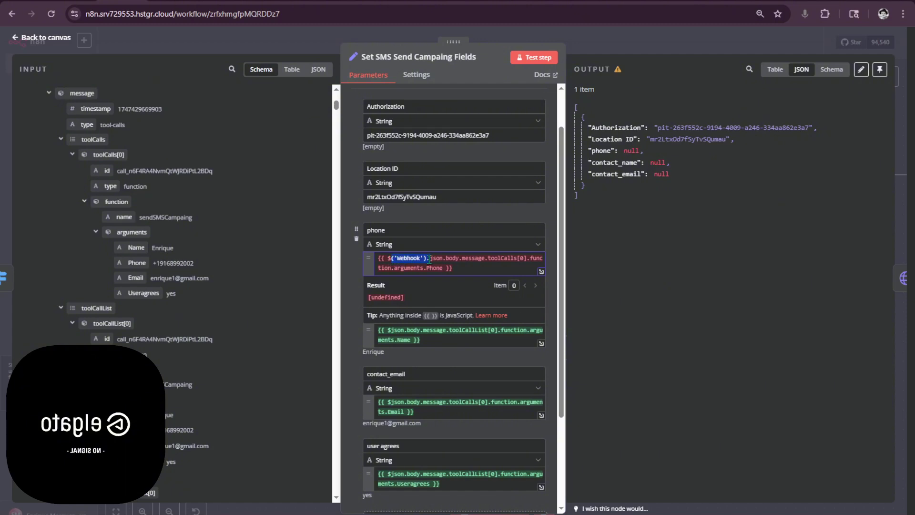
key("BackSpace")
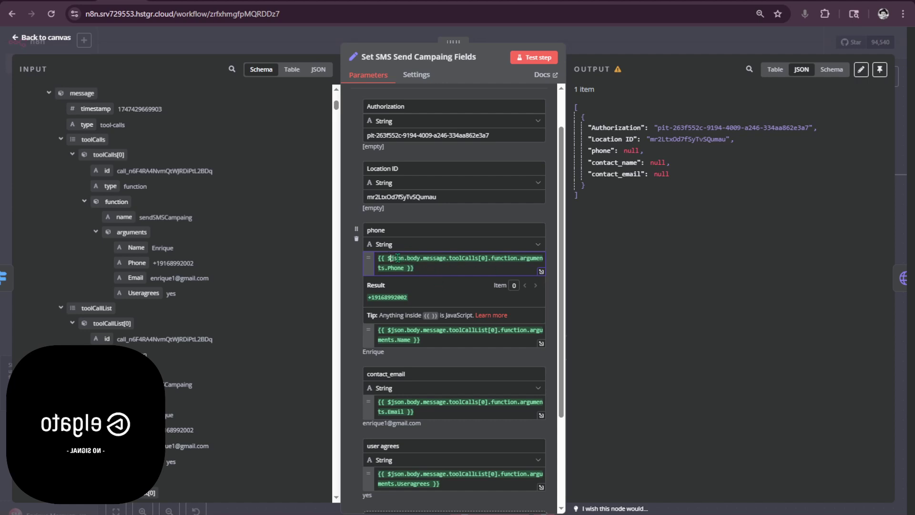
type("(")
key("Down")
key("Return")
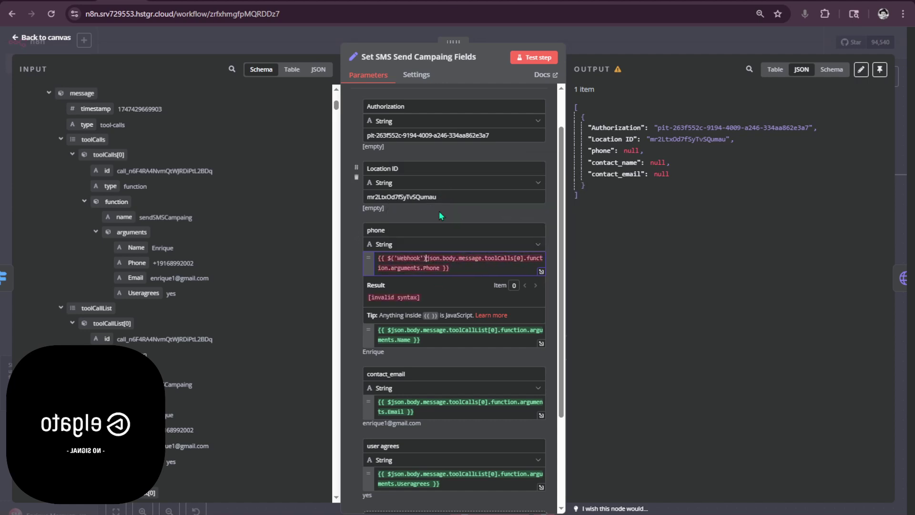
type(".item.")
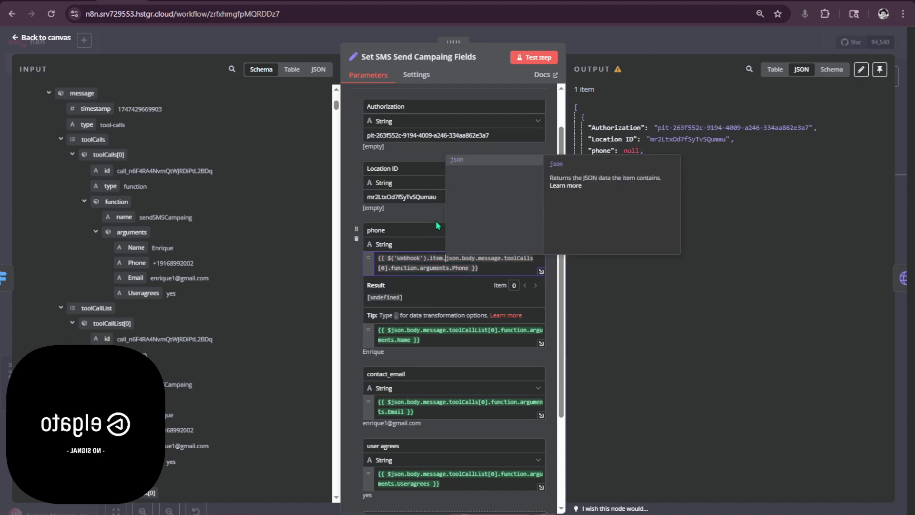
left_click(610, 262)
left_click(462, 260)
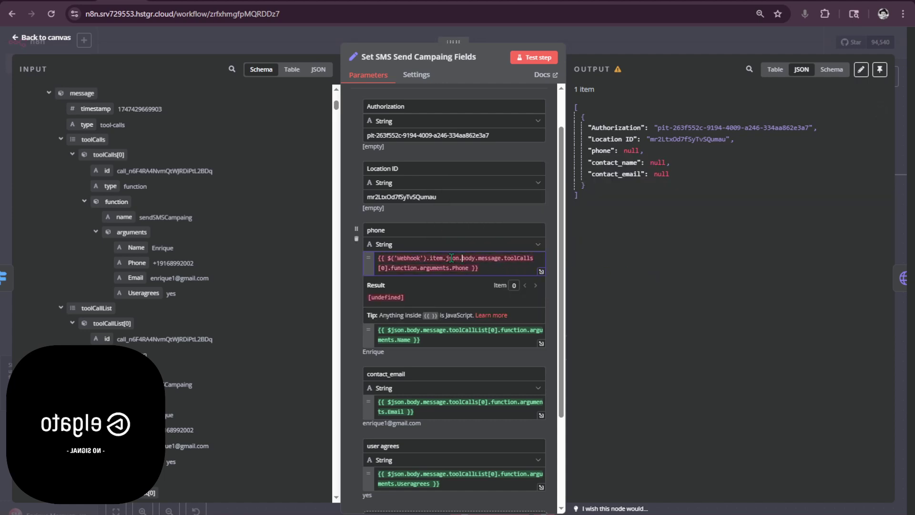
key("BackSpace")
key("BackSpace")
key("BackSpace")
key("BackSpace")
key("BackSpace")
type("fir")
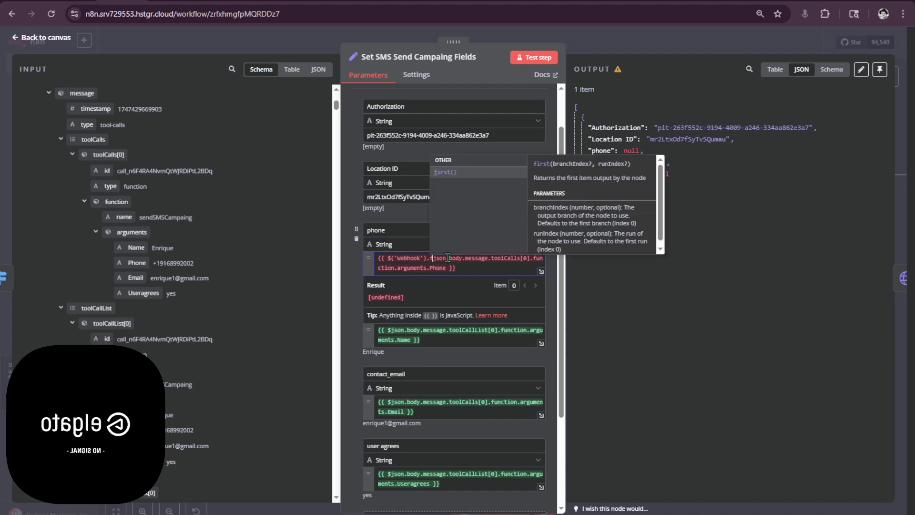
key("Return")
type(".")
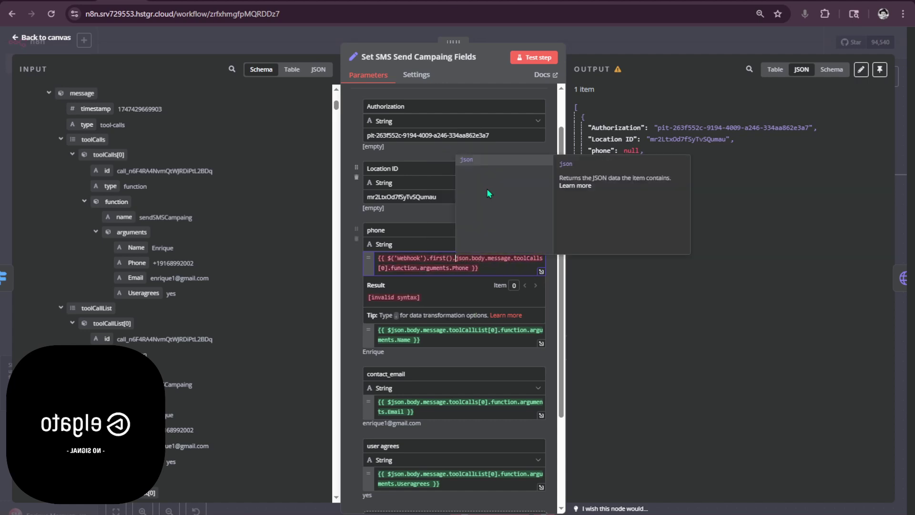
left_click(450, 258)
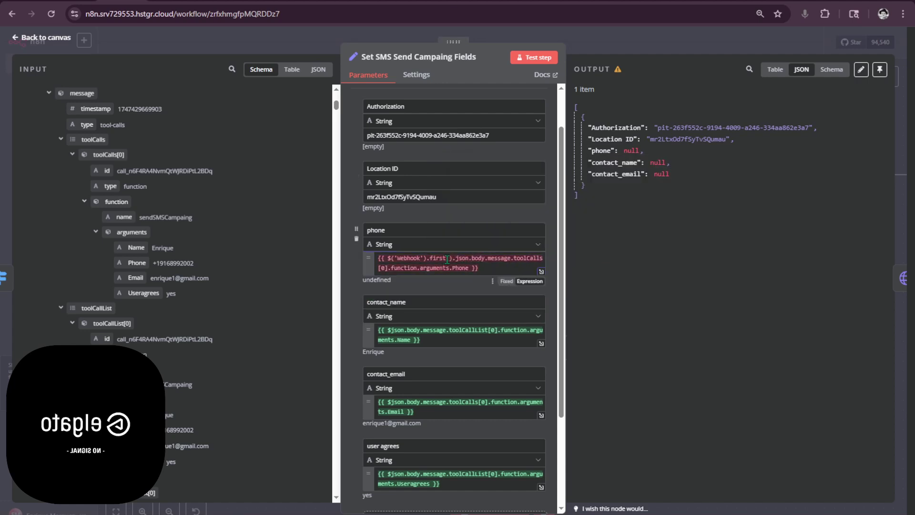
type("1")
left_click(643, 279)
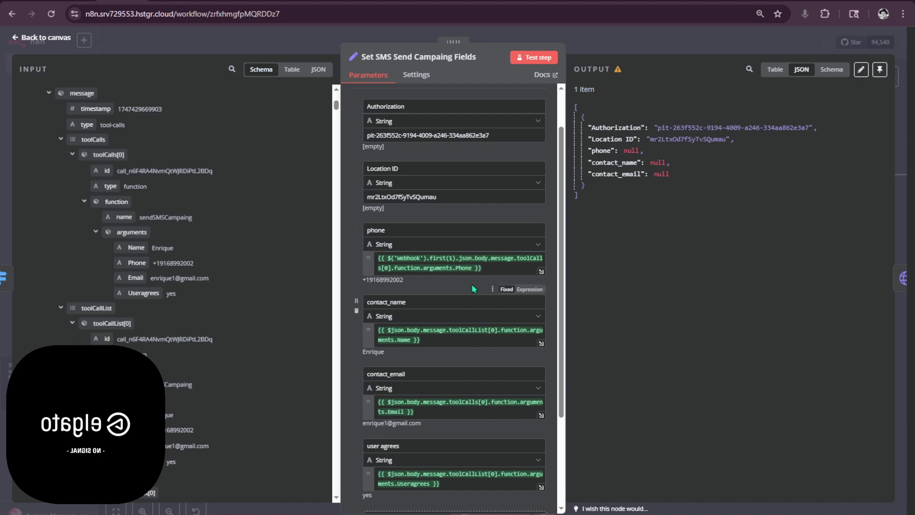
- Insert $('Webhook').item. before json in the contact_name expression and copy that reference
scroll(474, 287, "down", 2)
left_click_drag(442, 285, 411, 282)
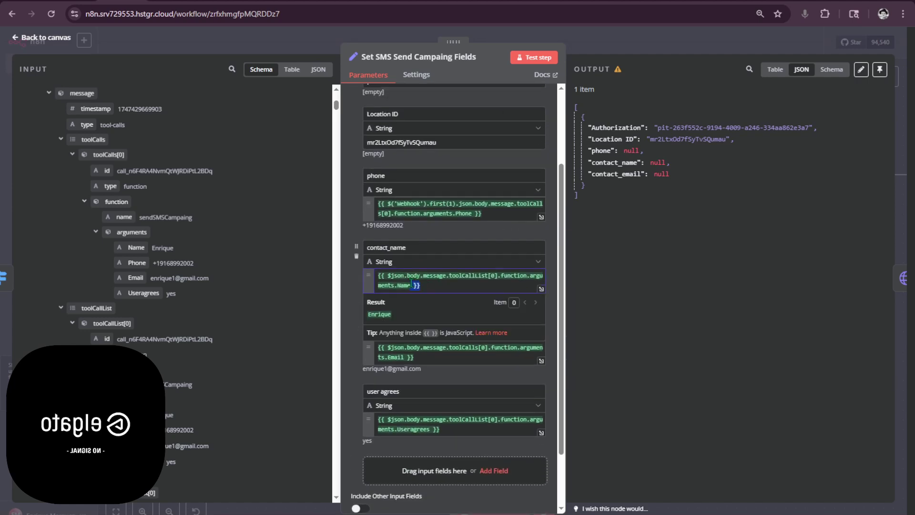
left_click(390, 275)
left_click(385, 205)
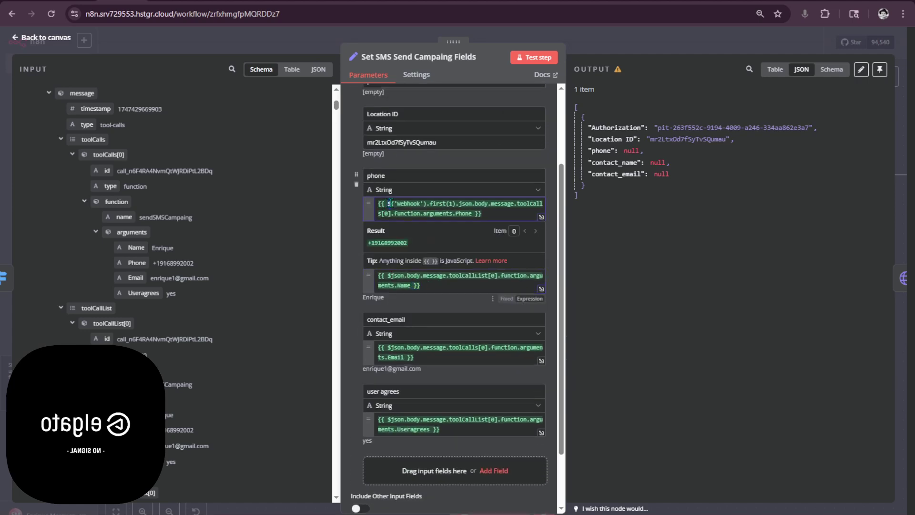
left_click(393, 276)
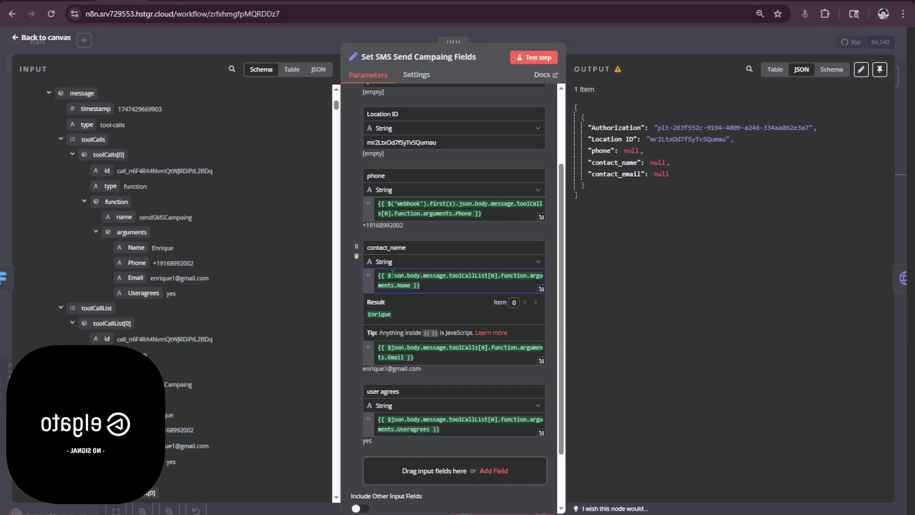
type("(")
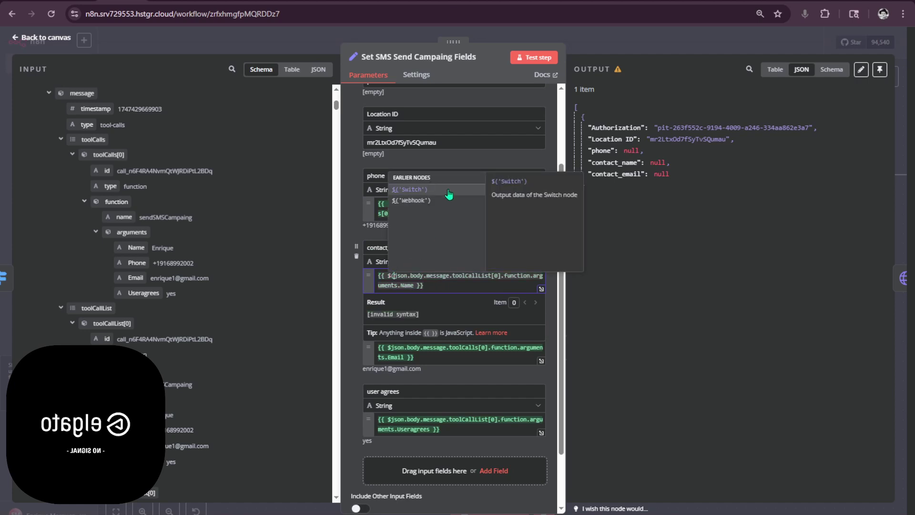
left_click(447, 201)
key("Return")
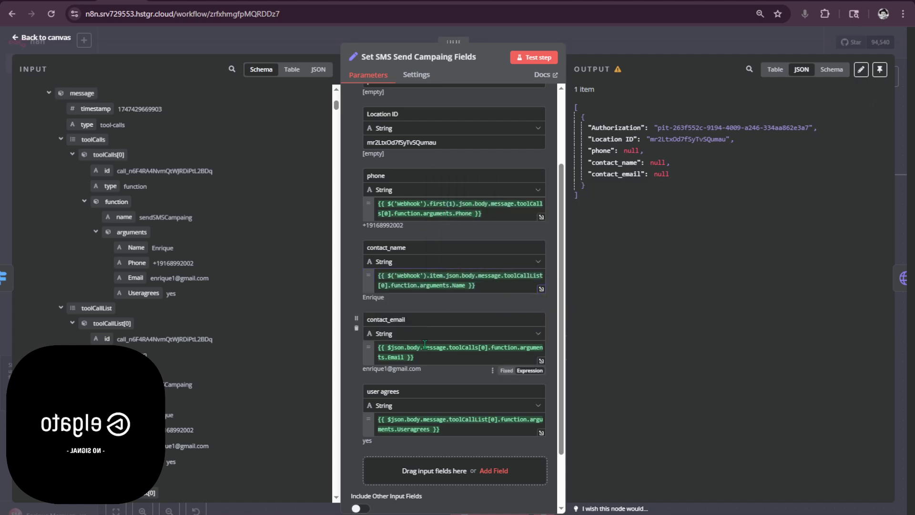
left_click_drag(447, 277, 387, 275)
key("ctrl+c")
- Paste the Webhook item reference into contact_email and user agrees, then return to the canvas
left_click(391, 348)
key("ctrl+v")
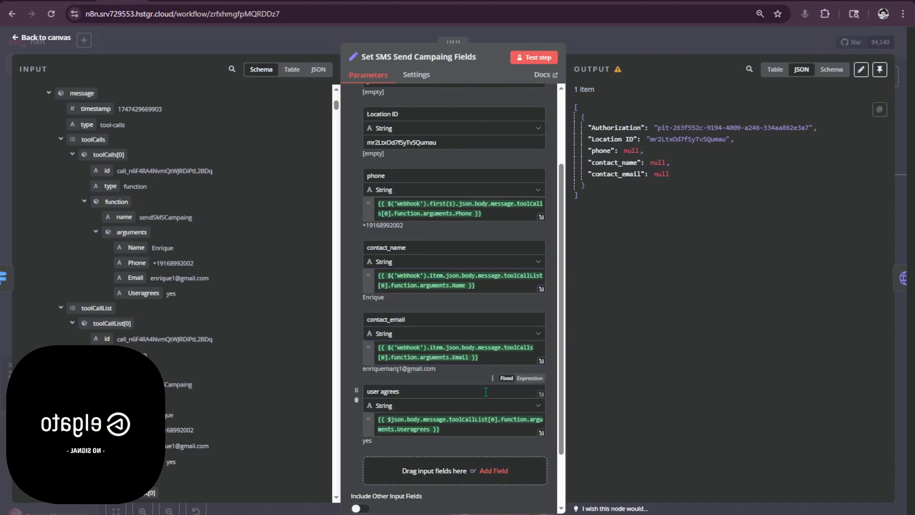
scroll(391, 347, "down", 2)
left_click(391, 364)
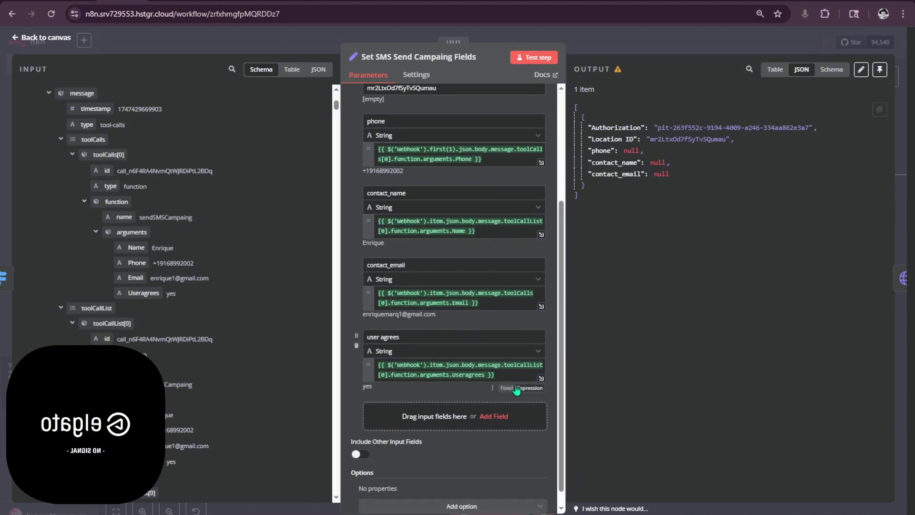
scroll(519, 389, "up", 4)
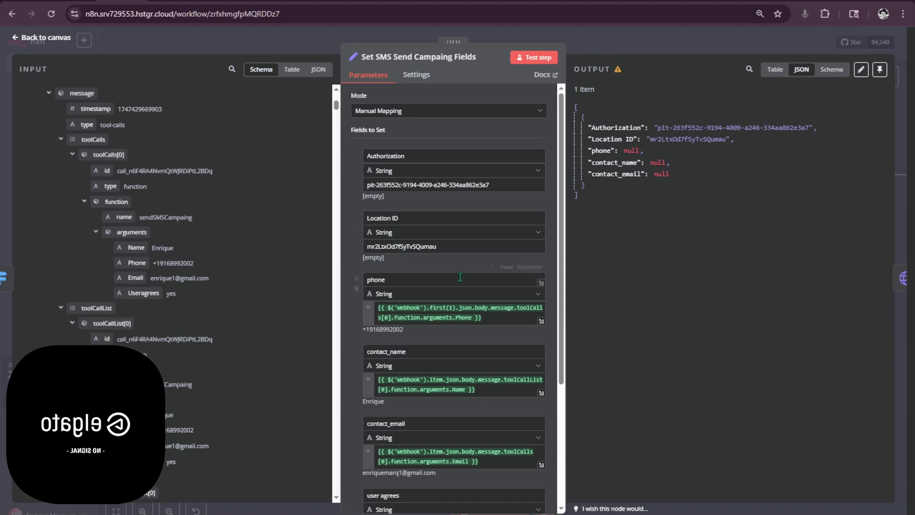
scroll(469, 278, "down", 2)
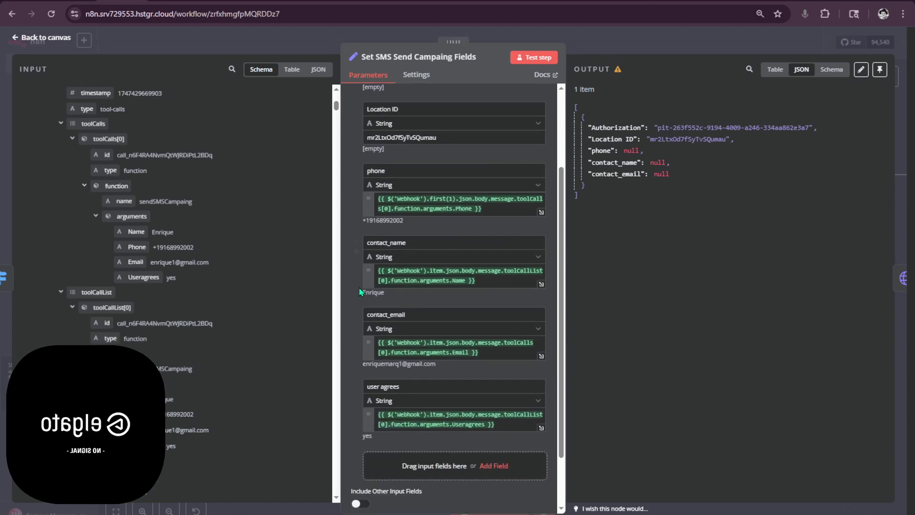
scroll(359, 287, "down", 2)
scroll(342, 341, "up", 4)
scroll(247, 327, "up", 4)
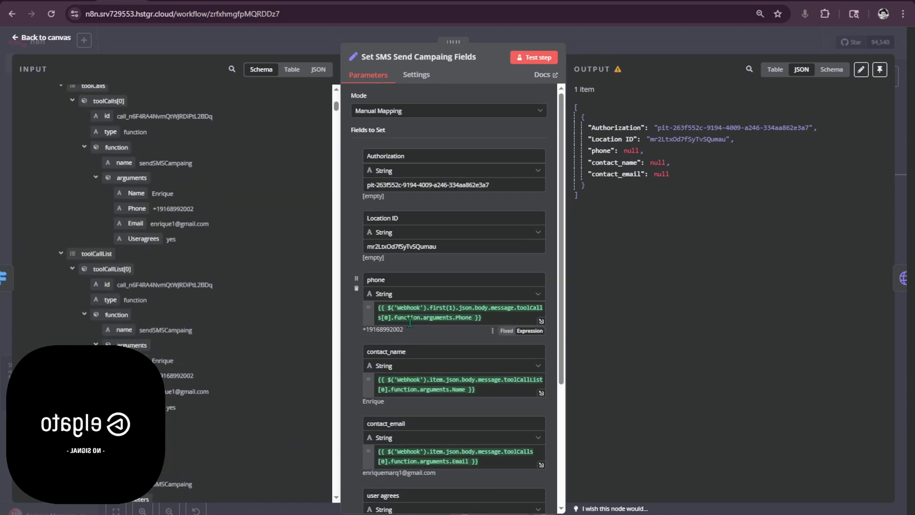
left_click(614, 50)
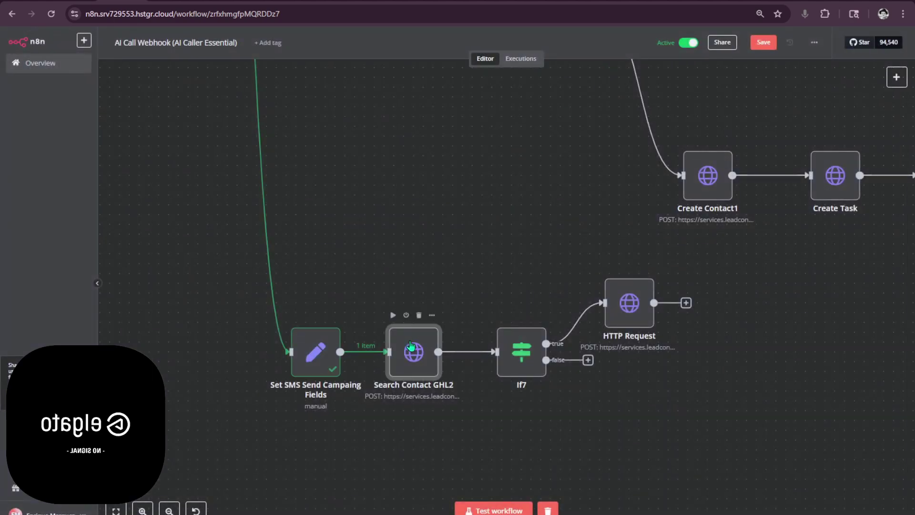
- Run Search Contact GHL2 and If7, then inspect the resolved e-mail in its JSON body
double_click(416, 342)
left_click(593, 72)
left_click(392, 315)
left_click(500, 315)
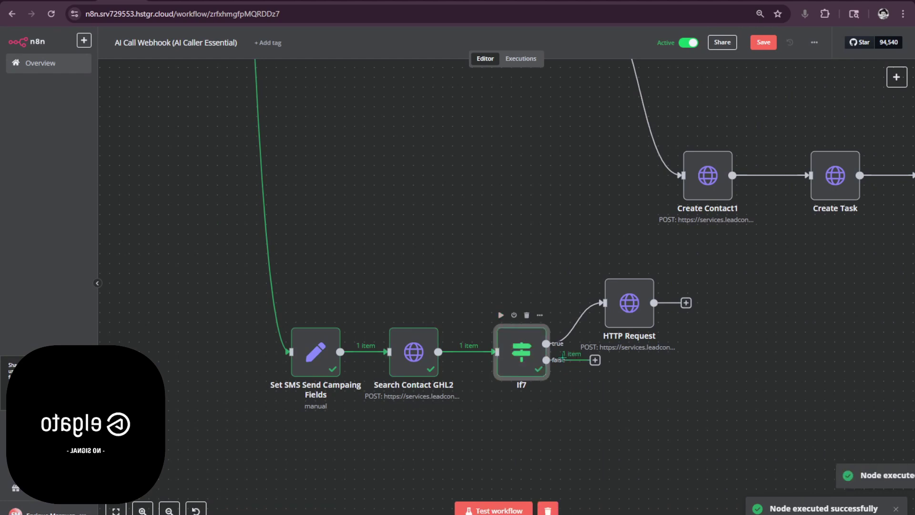
double_click(413, 352)
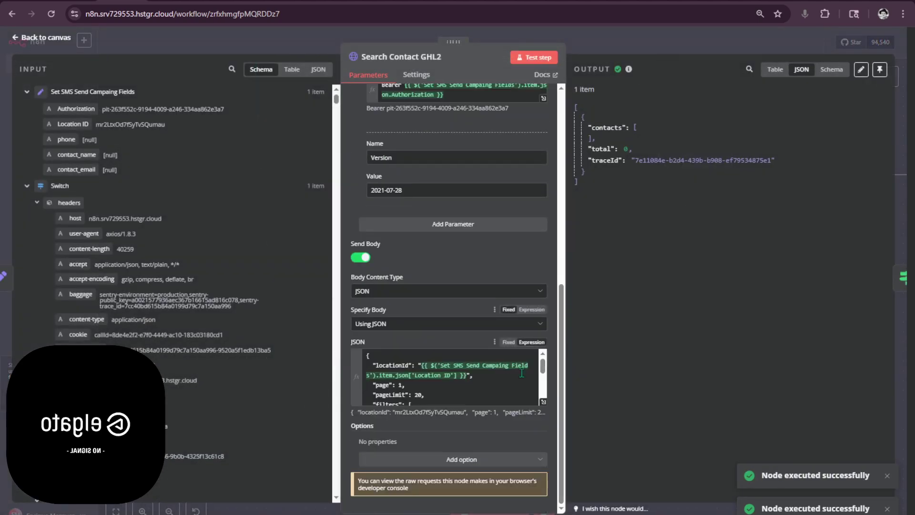
left_click(543, 401)
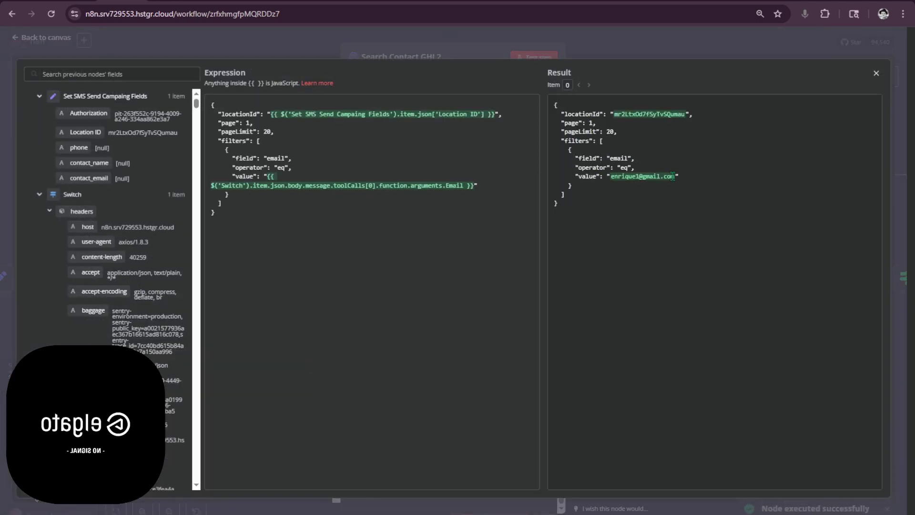
left_click_drag(673, 177, 611, 176)
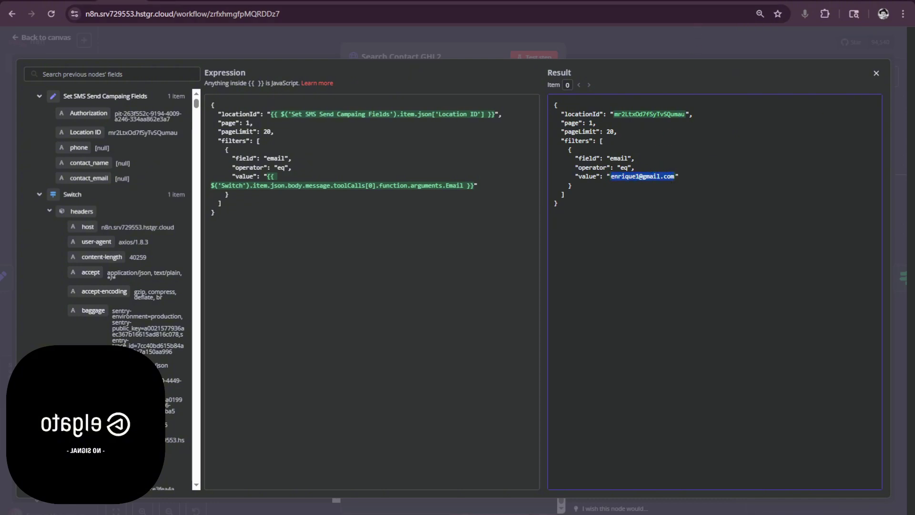
left_click(630, 39)
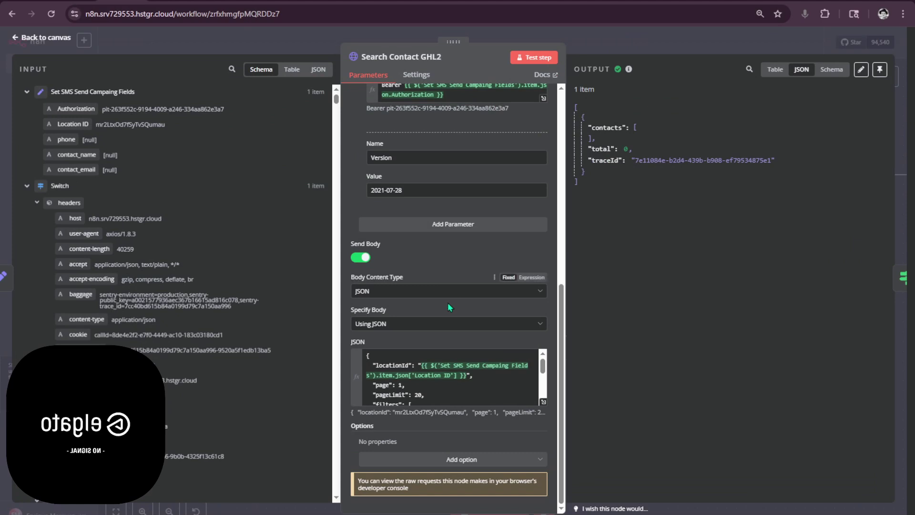
- Clear the e-mail filter value expression and re-run Search Contact GHL2 as a test
scroll(430, 363, "down", 5)
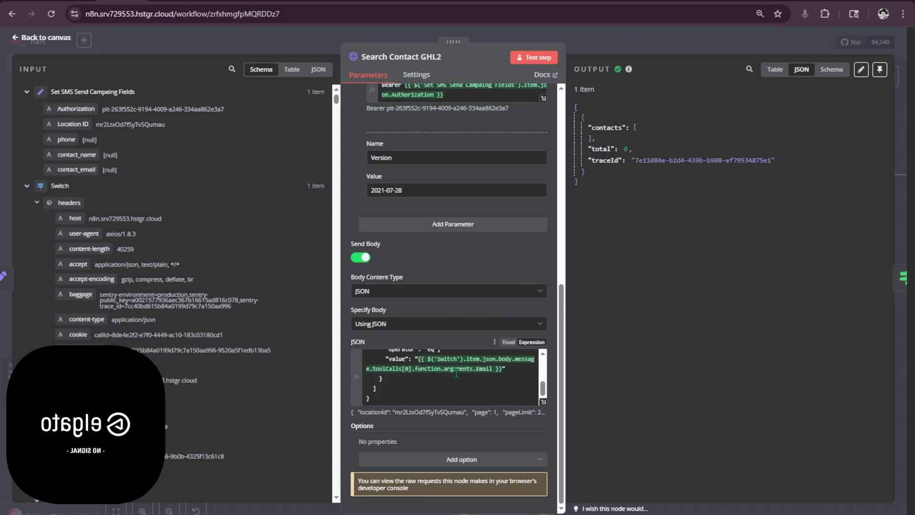
left_click_drag(501, 370, 418, 358)
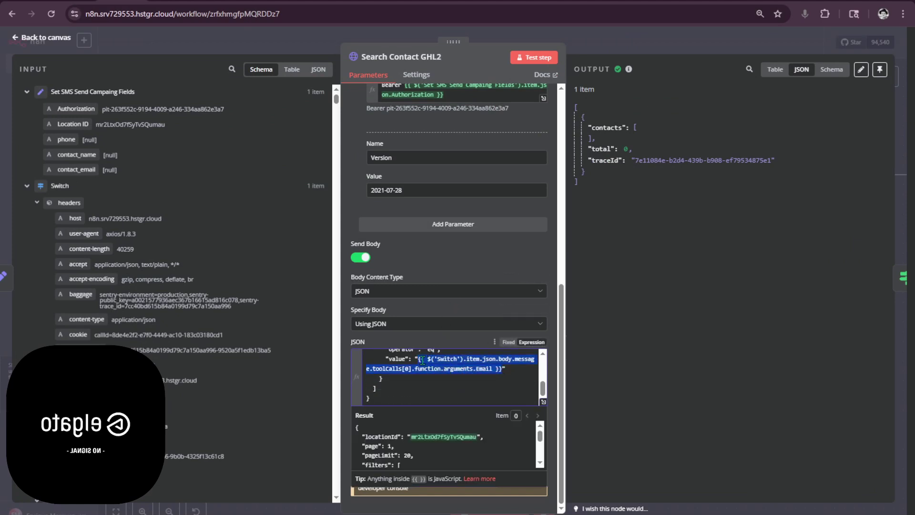
key("BackSpace")
scroll(124, 178, "down", 2)
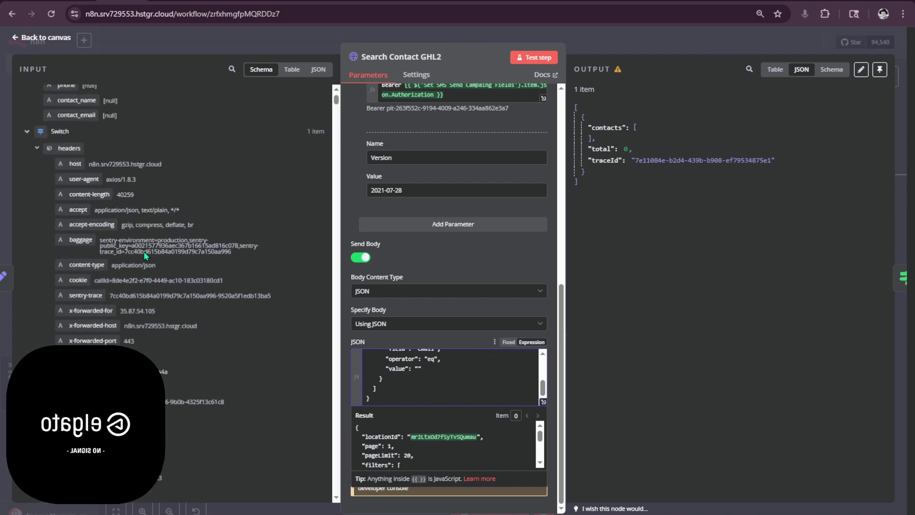
scroll(144, 245, "down", 10)
left_click_drag(137, 247, 429, 374)
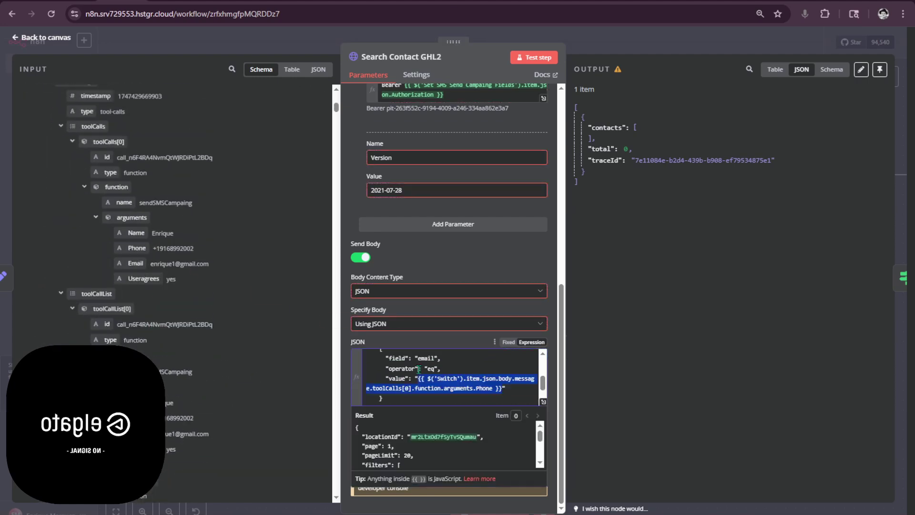
left_click(552, 61)
left_click(499, 398)
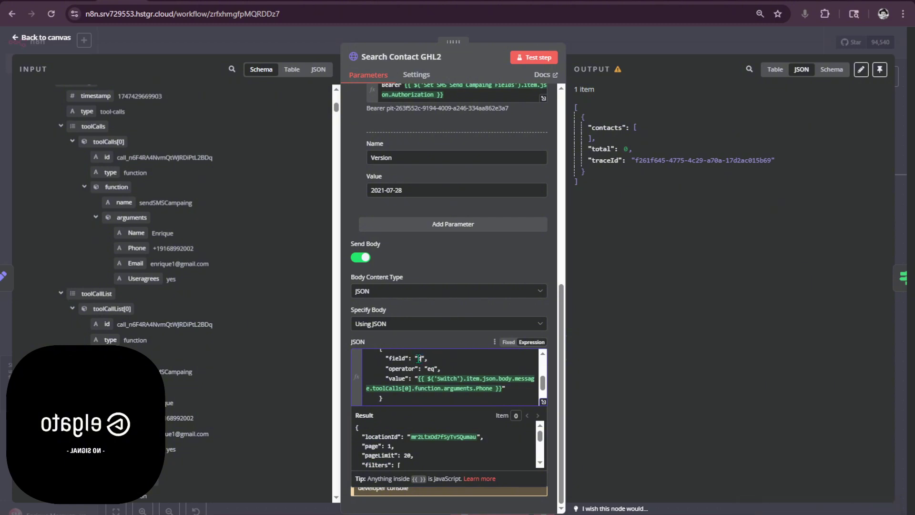
key("ctrl+Return")
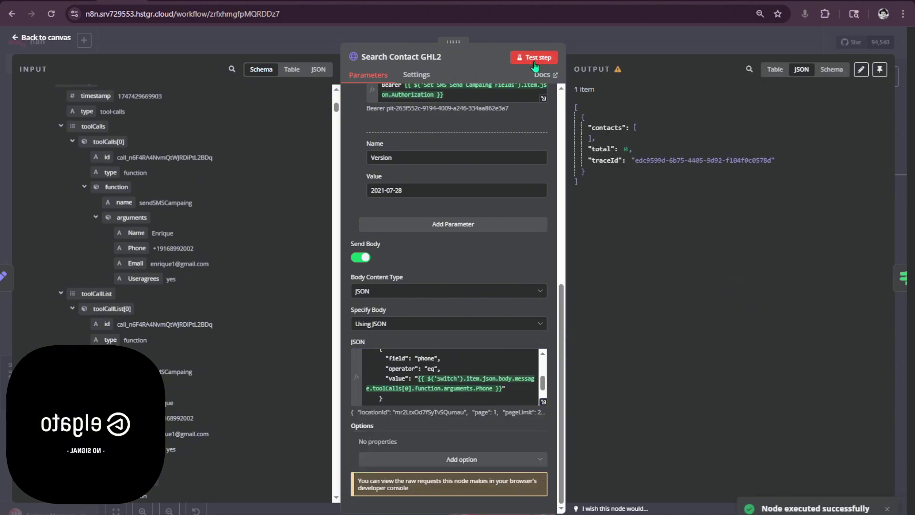
- Change the filter field to email and delete the Phone expression from its value
left_click(434, 360)
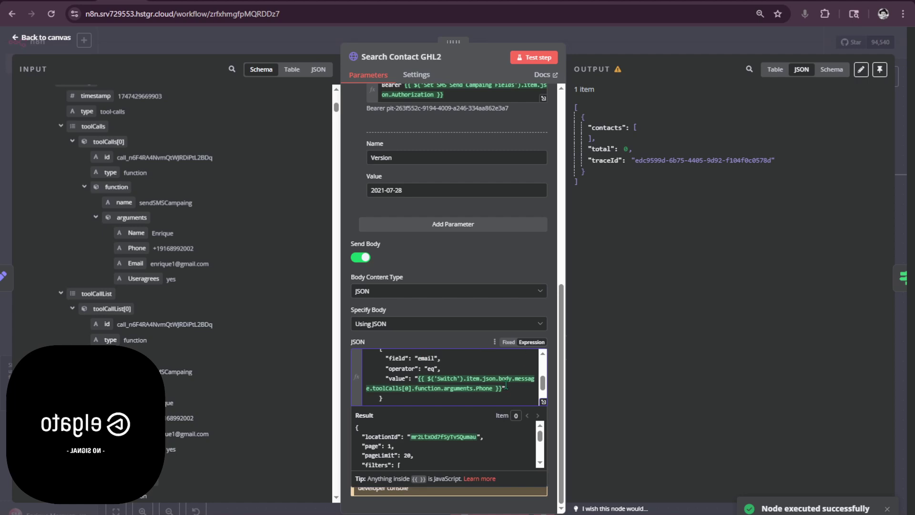
left_click_drag(417, 379, 496, 394)
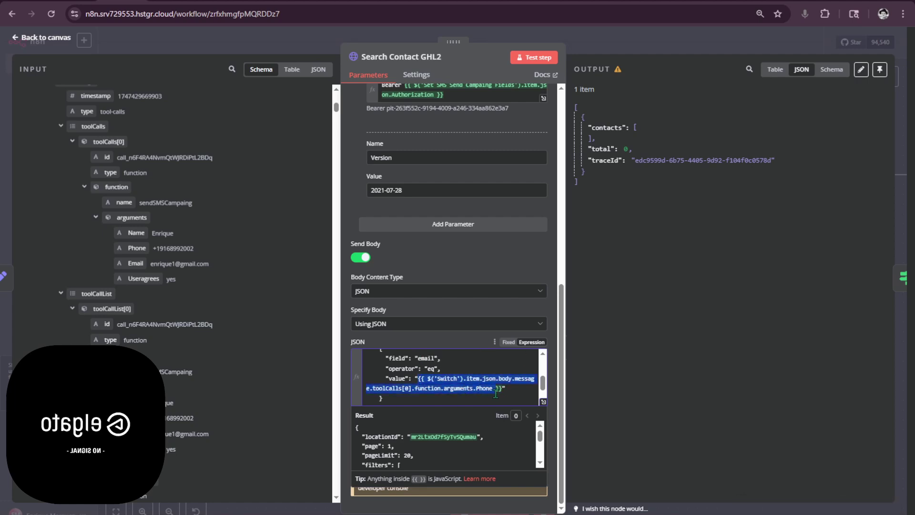
key("BackSpace")
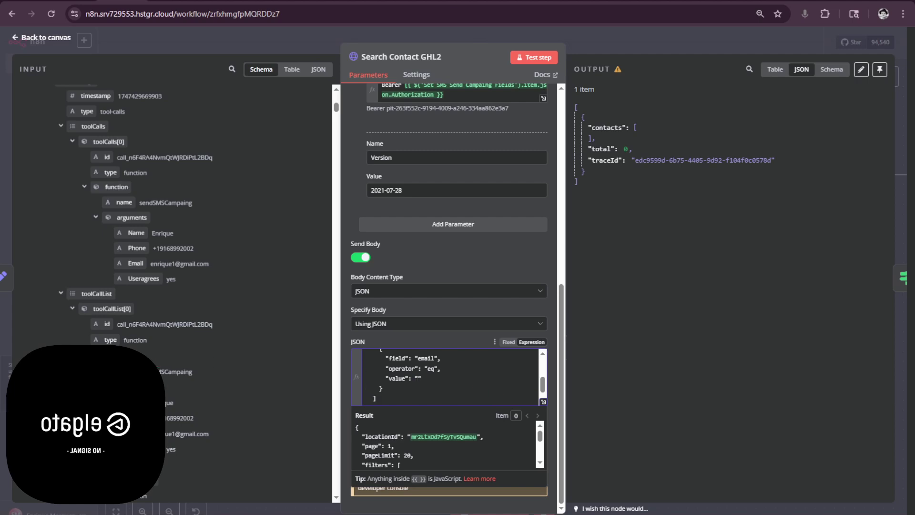
left_click(60, 294)
scroll(292, 385, "down", 15)
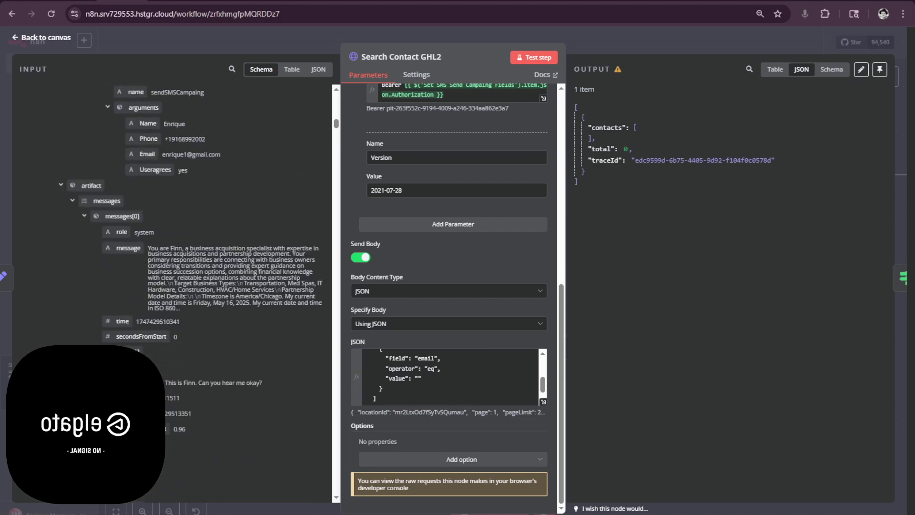
scroll(215, 195, "down", 20)
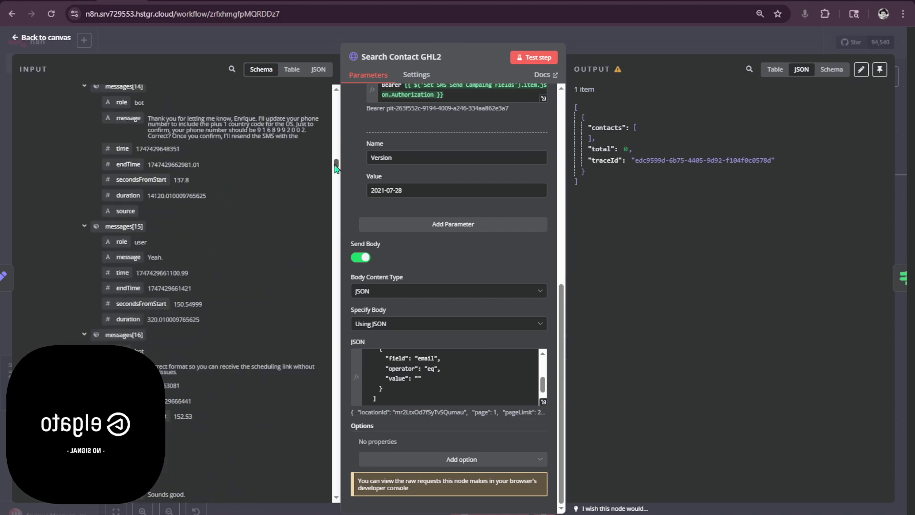
left_click_drag(336, 168, 340, 73)
left_click(27, 187)
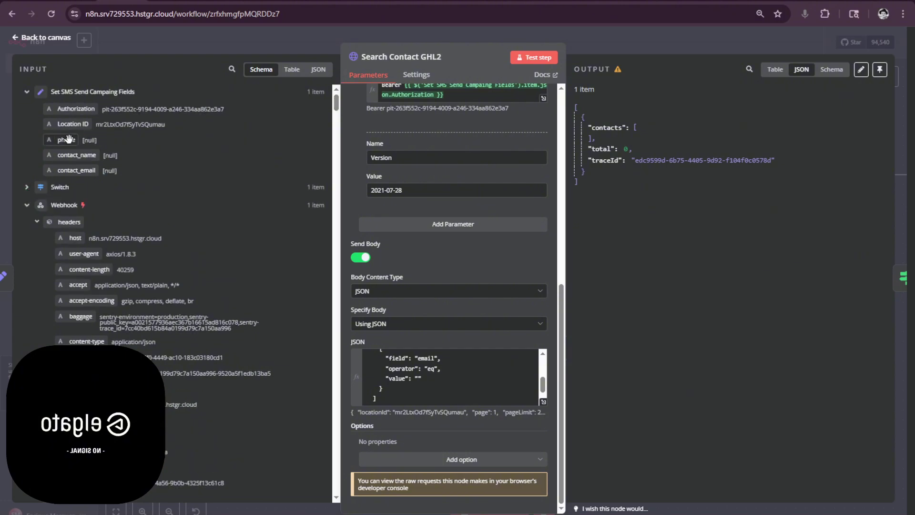
- Run Set SMS Send Campaing Fields, then open Search Contact GHL2's JSON body in the expression editor
left_click(200, 53)
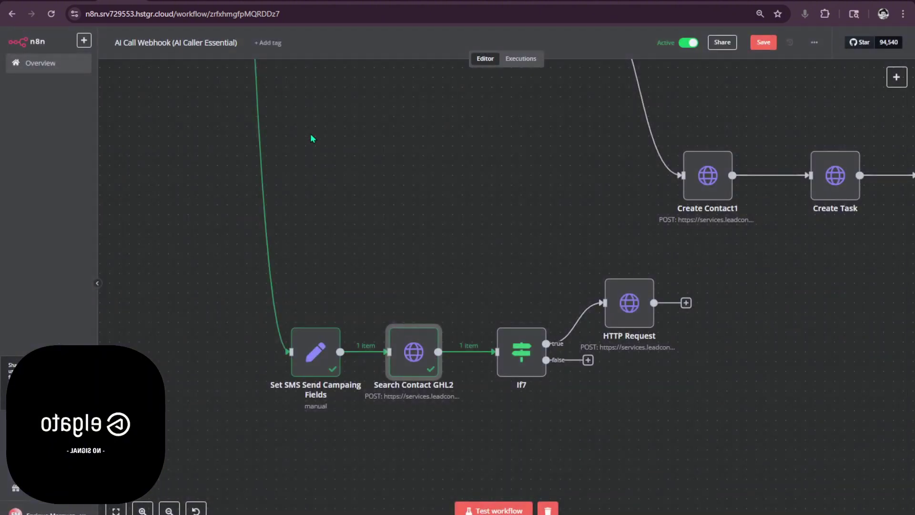
left_click(294, 315)
double_click(315, 352)
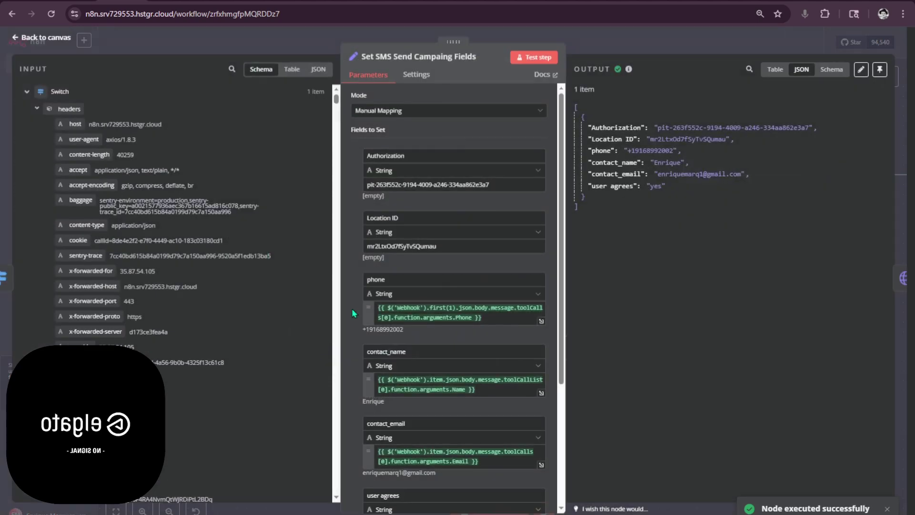
left_click(614, 44)
left_click(408, 352)
double_click(408, 353)
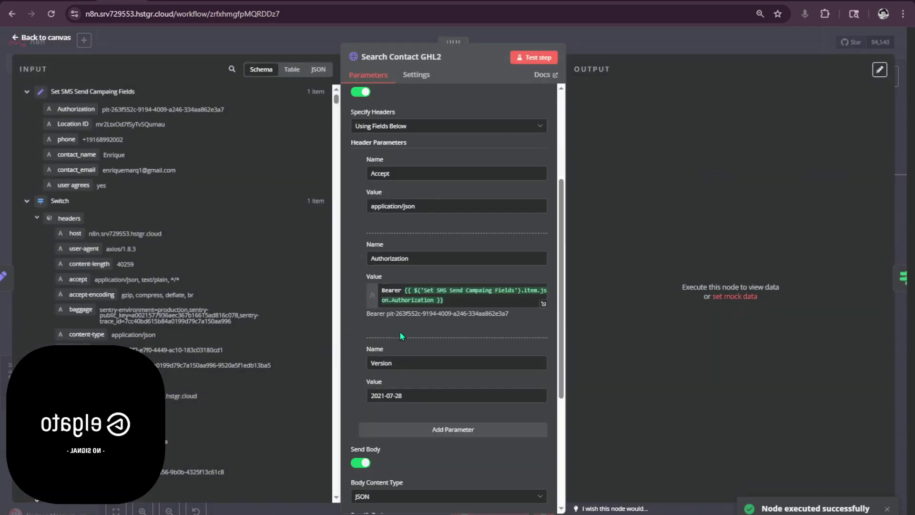
scroll(477, 358, "down", 5)
left_click(543, 402)
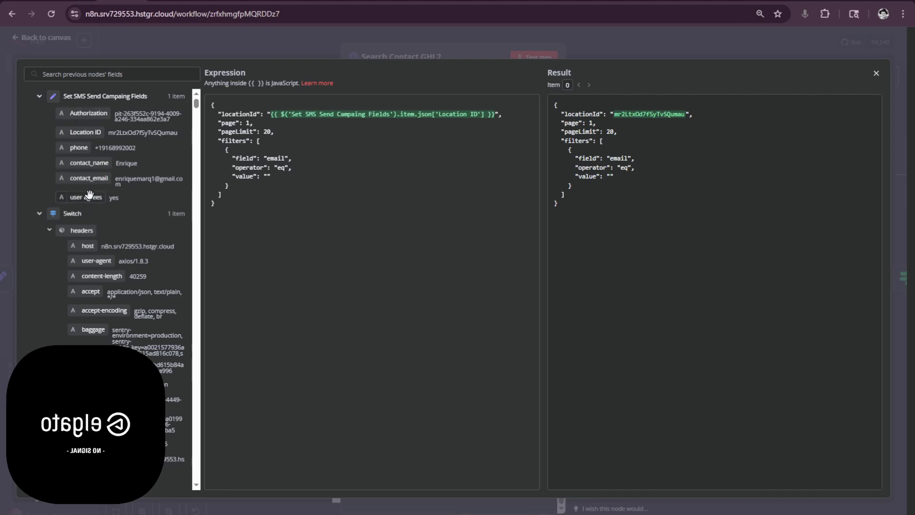
- Map contact_email into the email filter value and confirm it resolves to the contact's e-mail
left_click_drag(93, 179, 267, 176)
key("Escape")
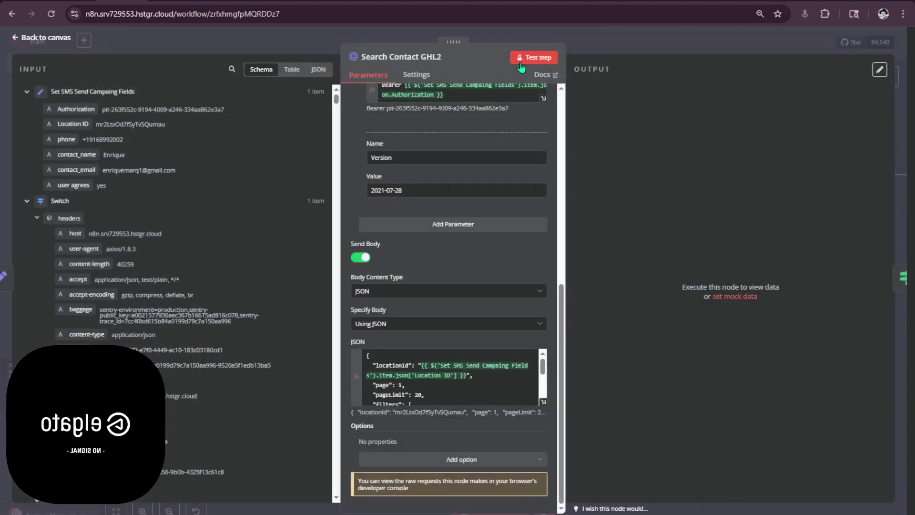
left_click(545, 404)
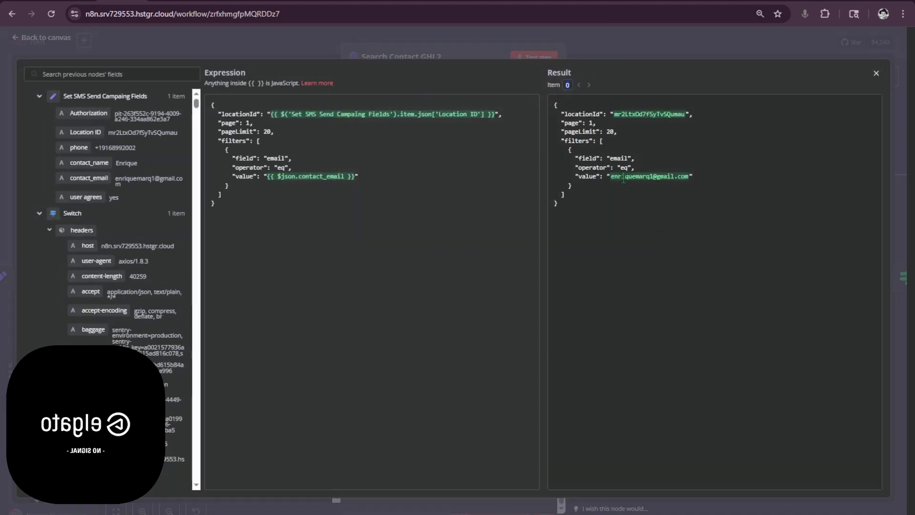
left_click_drag(611, 177, 679, 182)
key("Escape")
key("Escape")
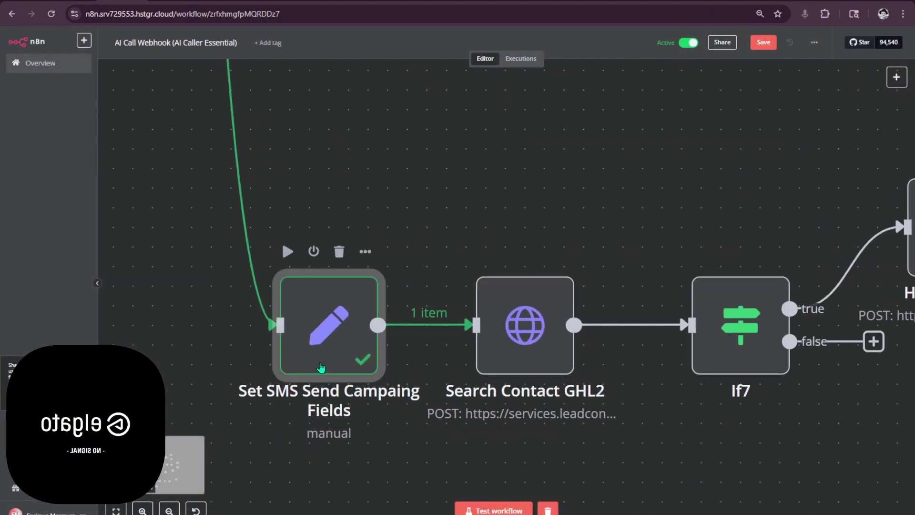
- Run Search Contact GHL2 and HTTP Request, then open HTTP Request to view its contact-not-found error
double_click(318, 368)
key("Escape")
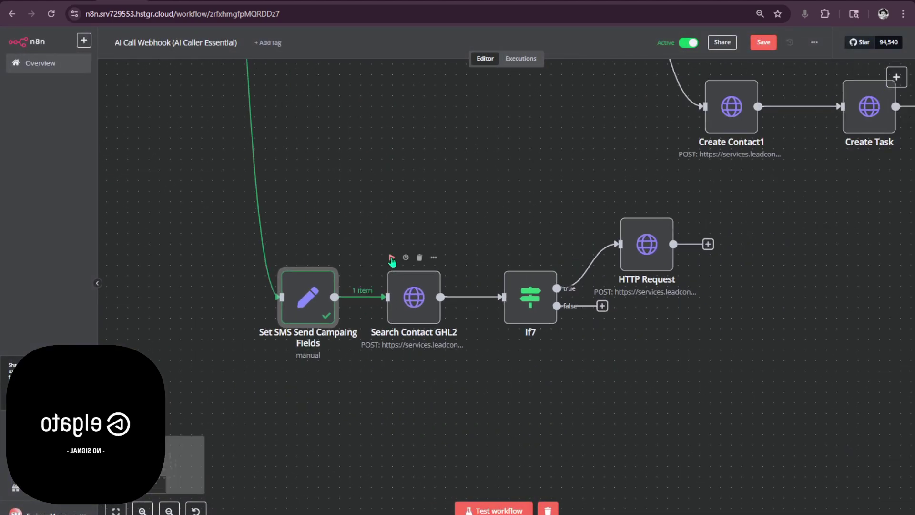
left_click(391, 257)
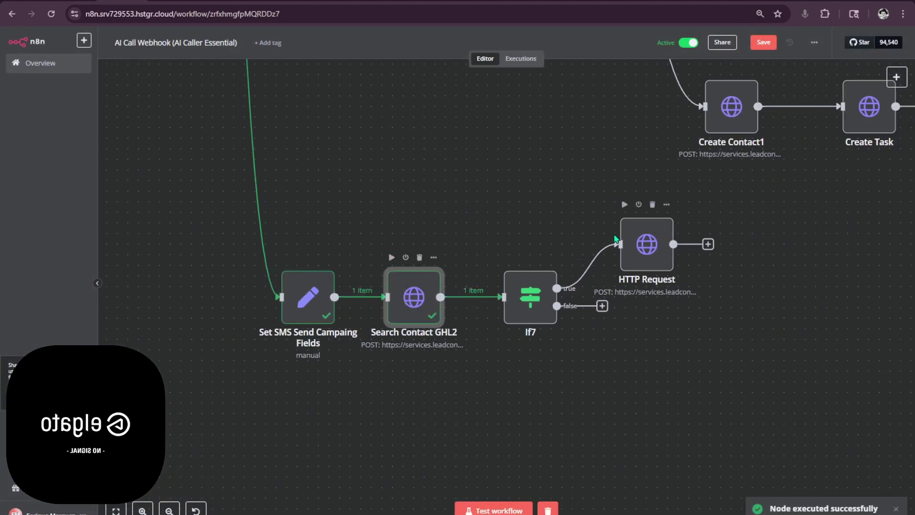
left_click(624, 204)
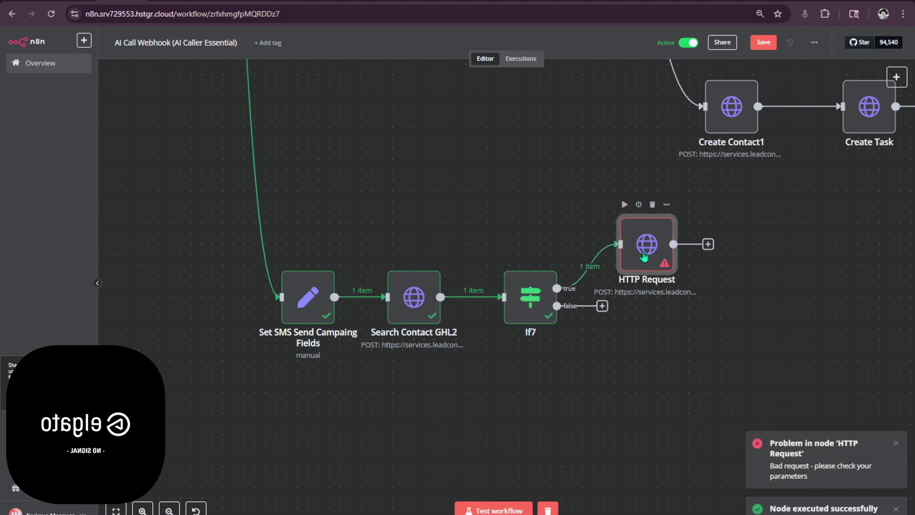
double_click(636, 257)
left_click(697, 40)
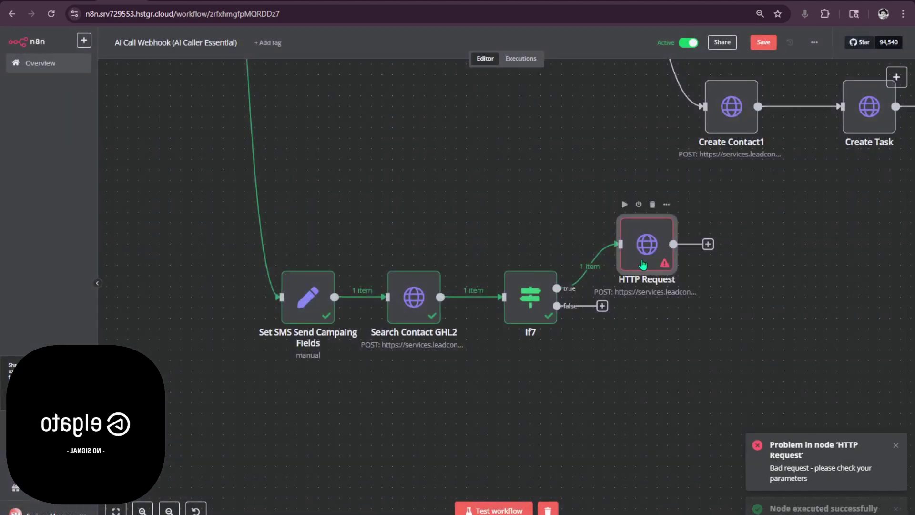
double_click(643, 261)
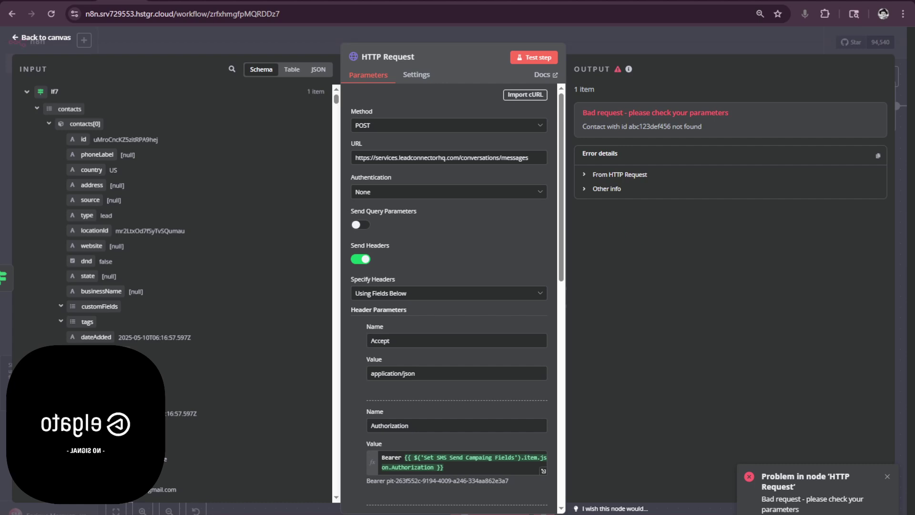
- Begin renaming the HTTP Request node to 'Send SMS Message' while checking the send-message API docs
key("alt+Tab")
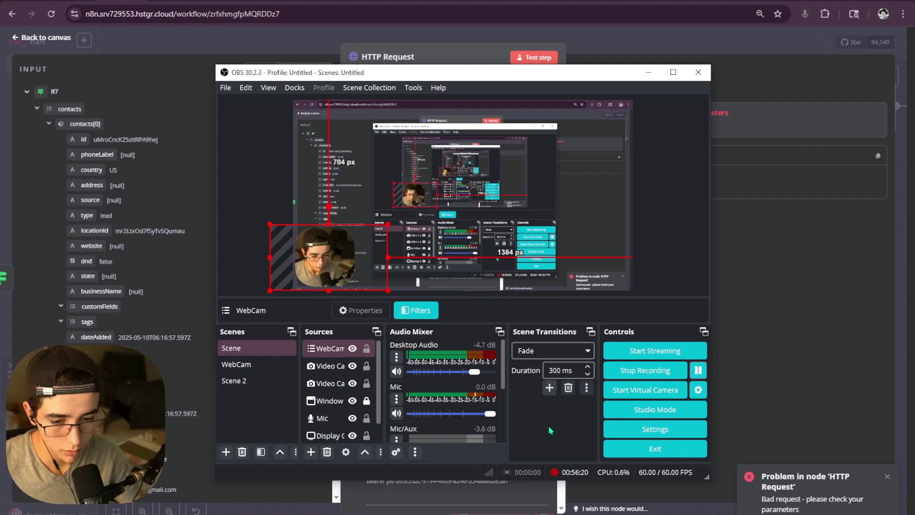
left_click(648, 72)
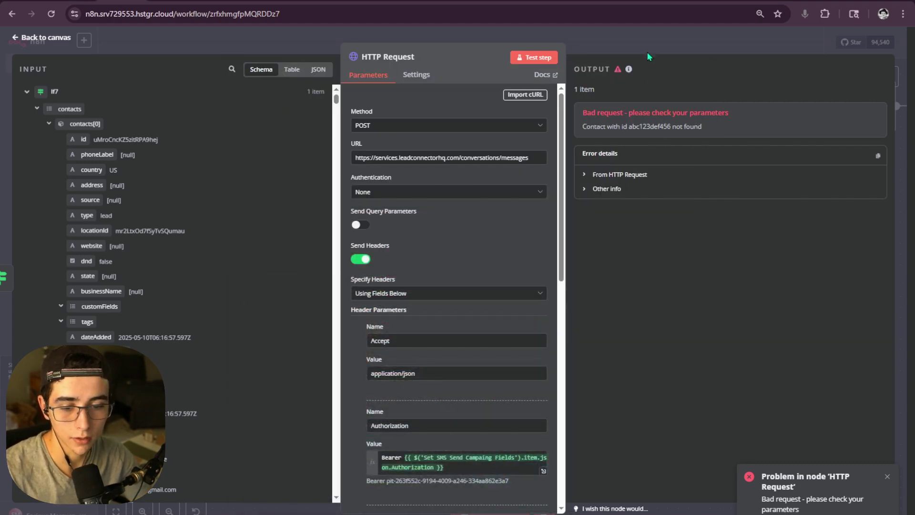
left_click(403, 59)
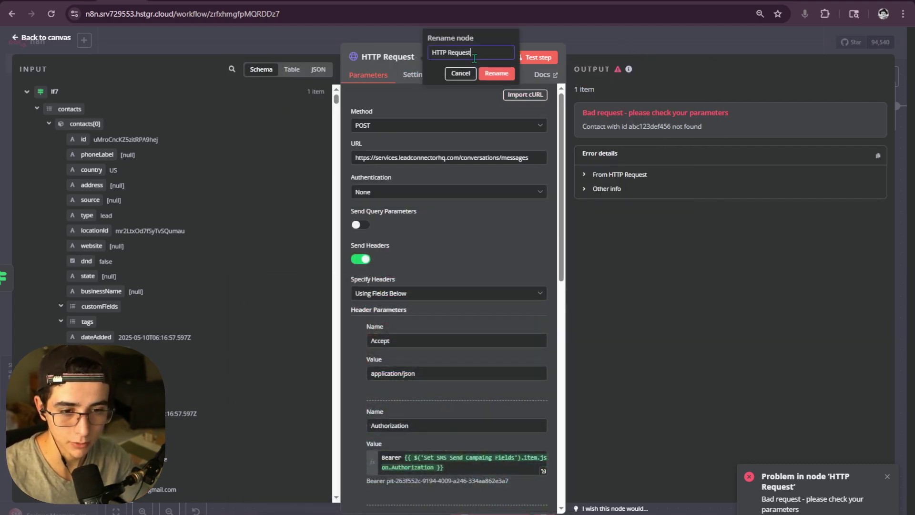
type("Ser")
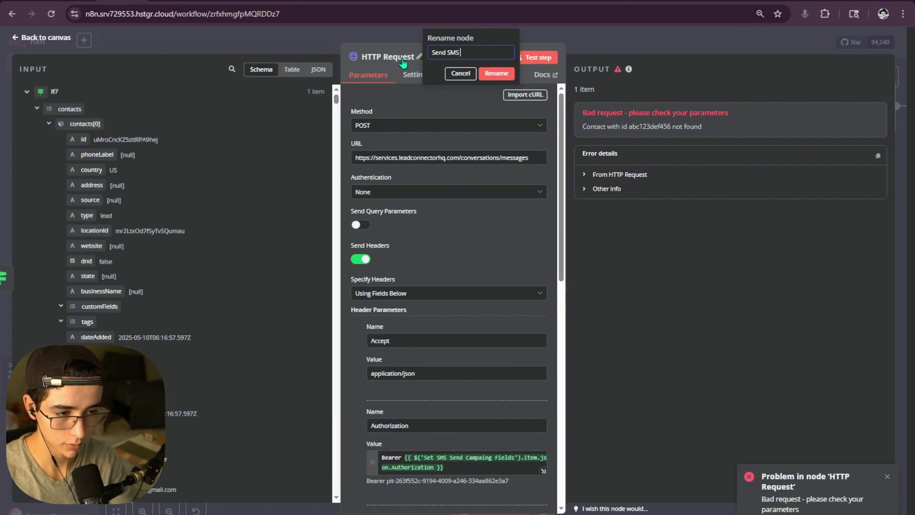
key("ctrl+Tab")
scroll(267, 119, "up", 15)
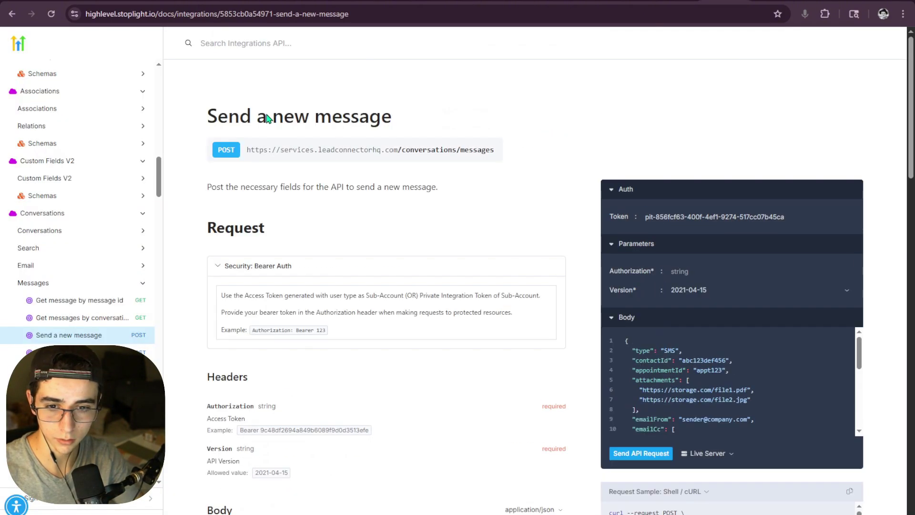
scroll(283, 117, "down", 15)
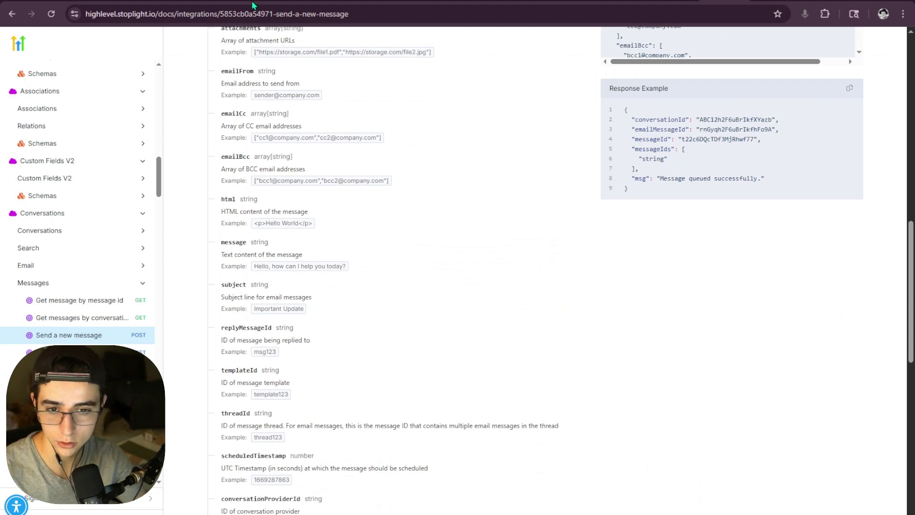
key("ctrl+shift+Tab")
type("M")
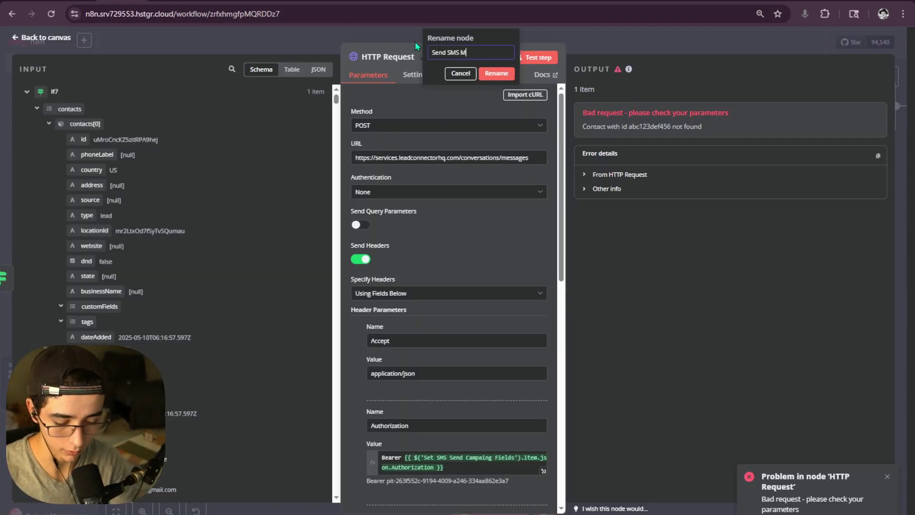
type("essage")
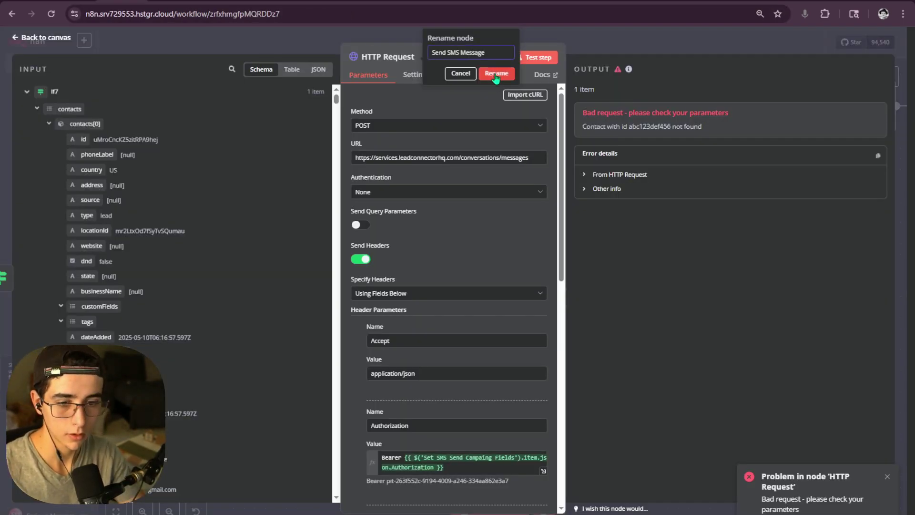
- Confirm the node name Send SMS Message and select the unneeded sample lines in its JSON body
left_click(497, 73)
scroll(430, 175, "down", 10)
left_click(405, 288)
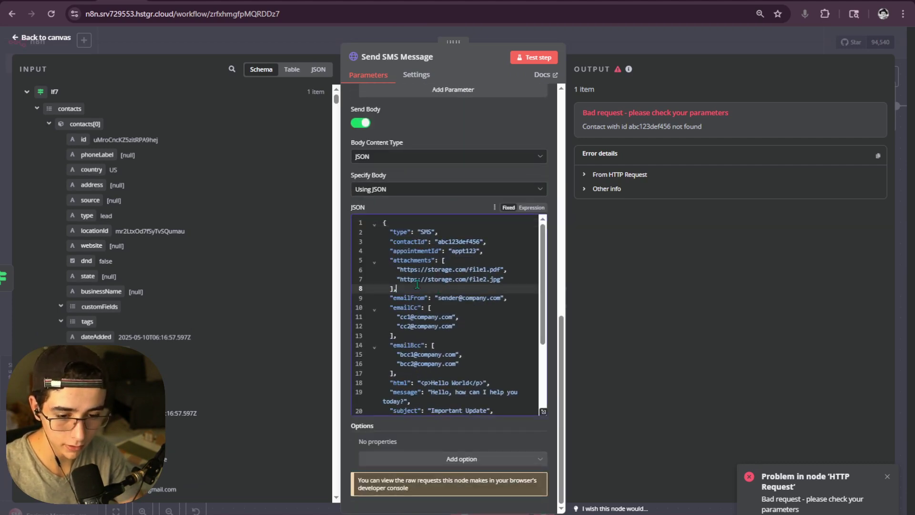
scroll(438, 307, "down", 3)
left_click_drag(383, 223, 456, 341)
left_click(456, 342)
left_click_drag(489, 374, 434, 384)
left_click(402, 383)
left_click(421, 392)
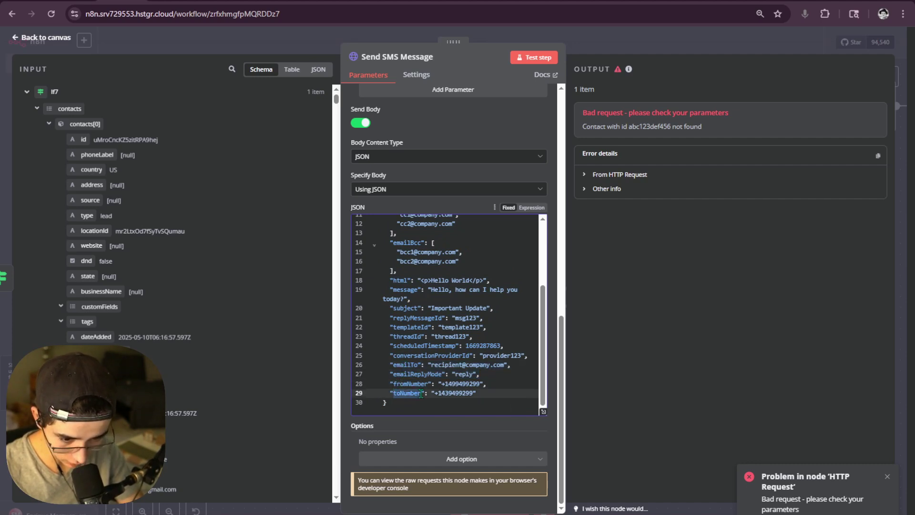
left_click_drag(486, 378, 376, 263)
- Delete the sample fields from attachments through emailReplyMode, keeping type, contactId, appointmentId, fromNumber, toNumber
scroll(389, 362, "up", 4)
scroll(384, 372, "down", 2)
scroll(385, 371, "up", 1)
scroll(385, 371, "down", 1)
scroll(432, 414, "up", 3)
scroll(405, 448, "down", 3)
scroll(419, 447, "down", 5)
scroll(388, 329, "up", 3)
key("BackSpace")
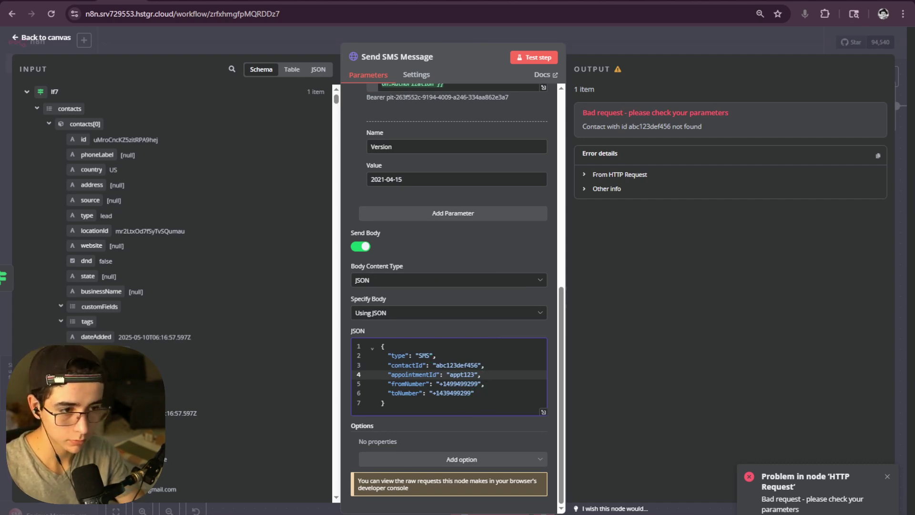
key("alt+Tab")
scroll(365, 272, "down", 10)
- Look up the message and subject field names in the Send a new message docs, then return to n8n
scroll(253, 270, "up", 1)
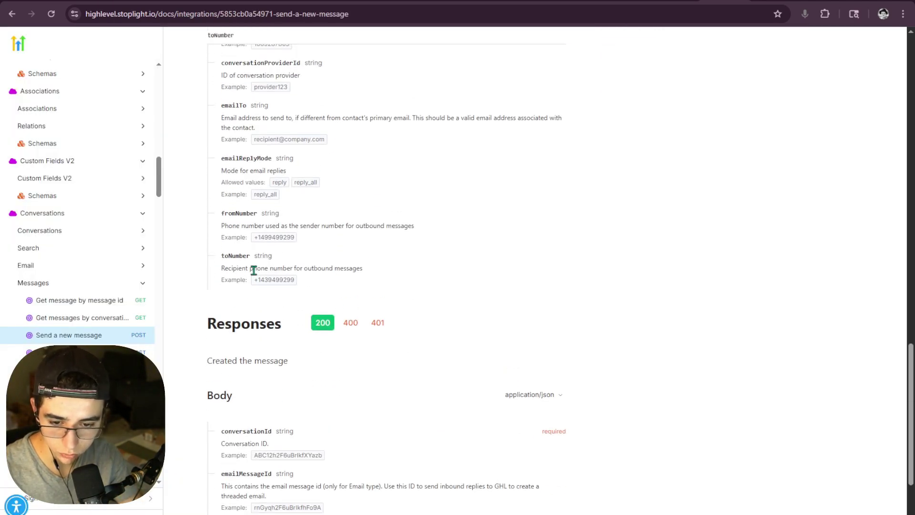
scroll(228, 254, "up", 2)
double_click(238, 318)
scroll(275, 318, "up", 7)
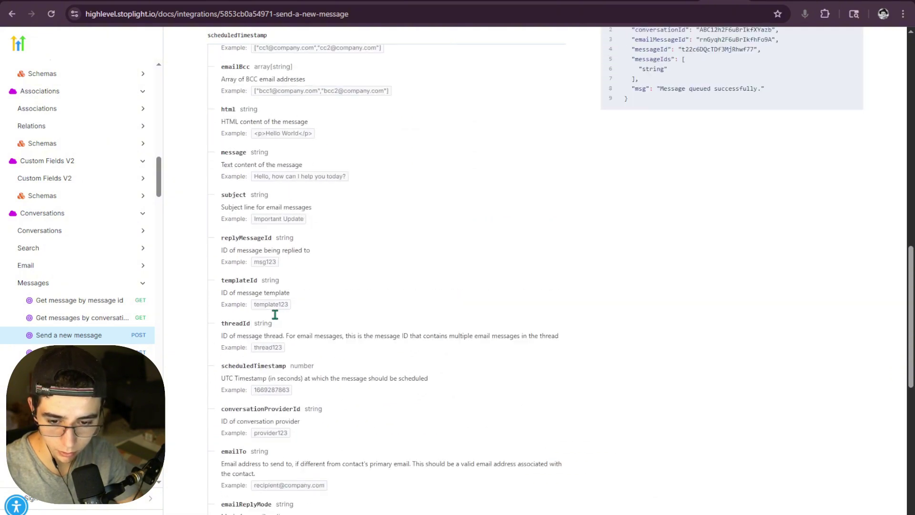
scroll(275, 317, "down", 1)
scroll(261, 324, "up", 1)
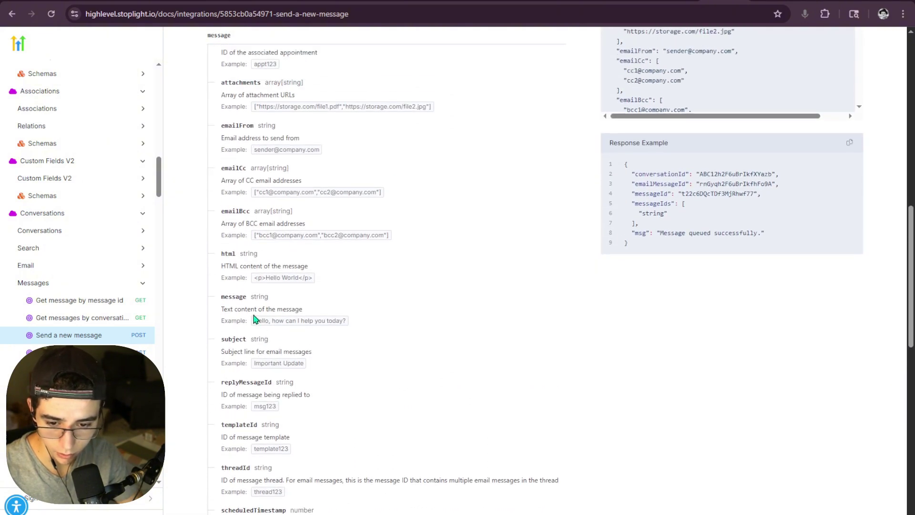
left_click_drag(247, 297, 222, 295)
left_click(247, 306)
double_click(235, 296)
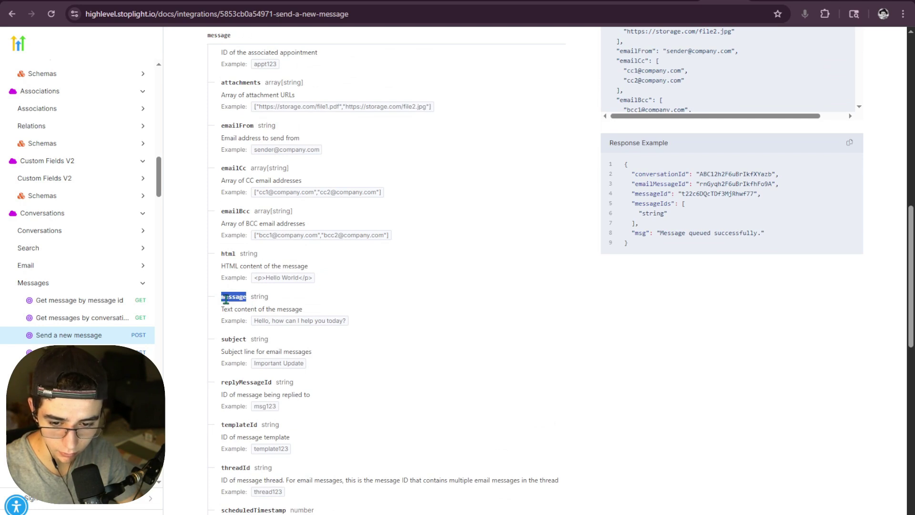
scroll(234, 298, "down", 1)
double_click(224, 286)
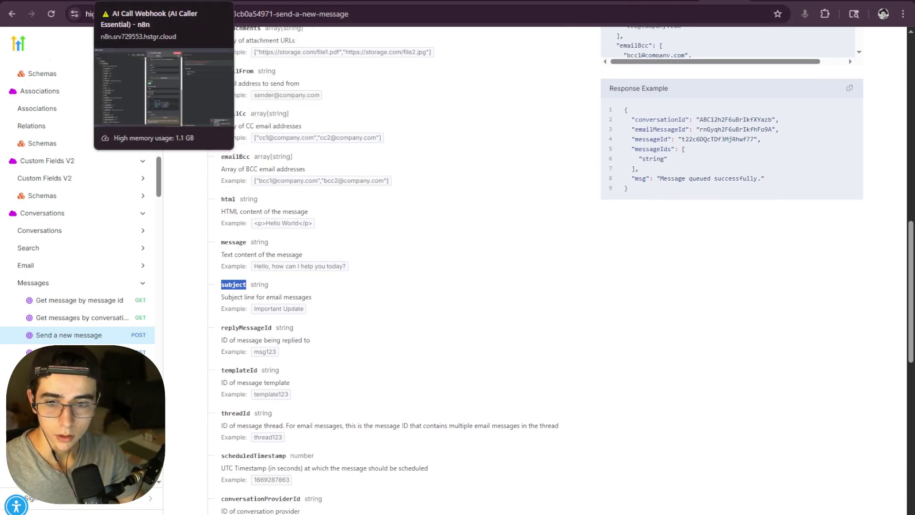
left_click(122, 1)
- Insert an empty "message": "" field on a new line after appointmentId in the JSON body
key("Return")
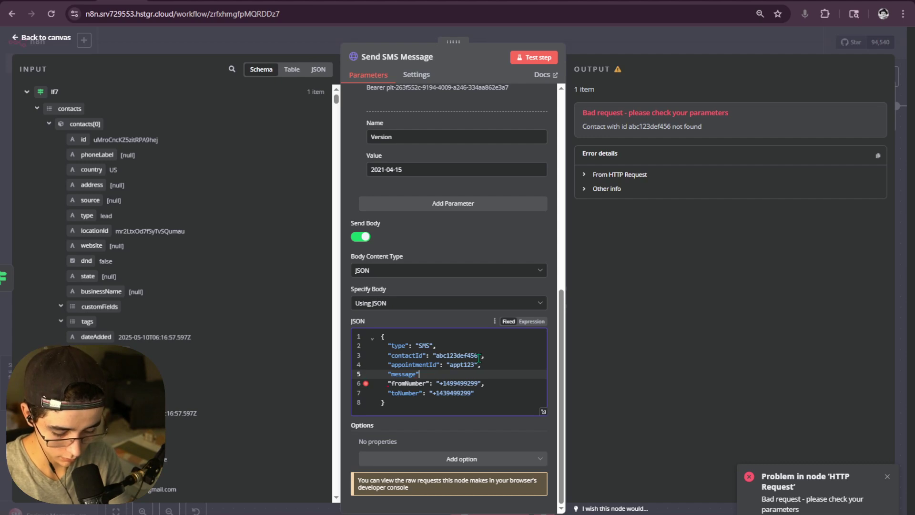
type(":")
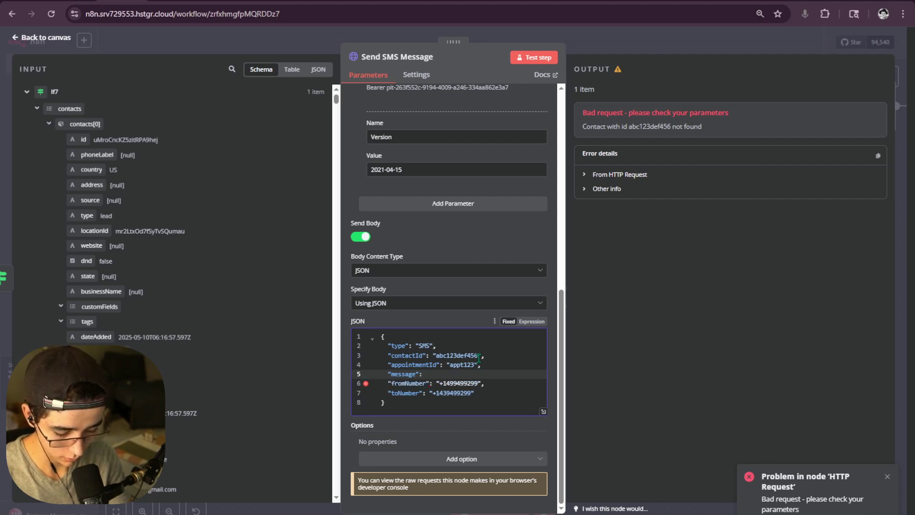
type(" \"\"")
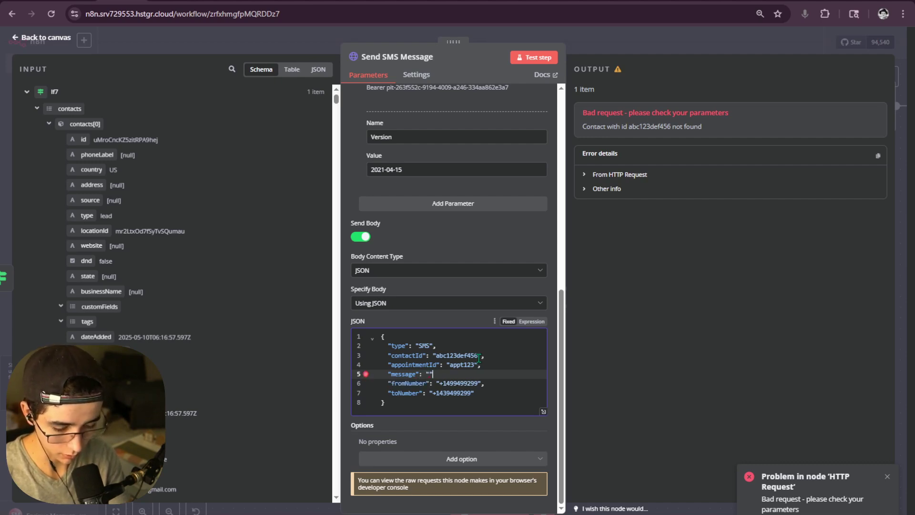
key("Return")
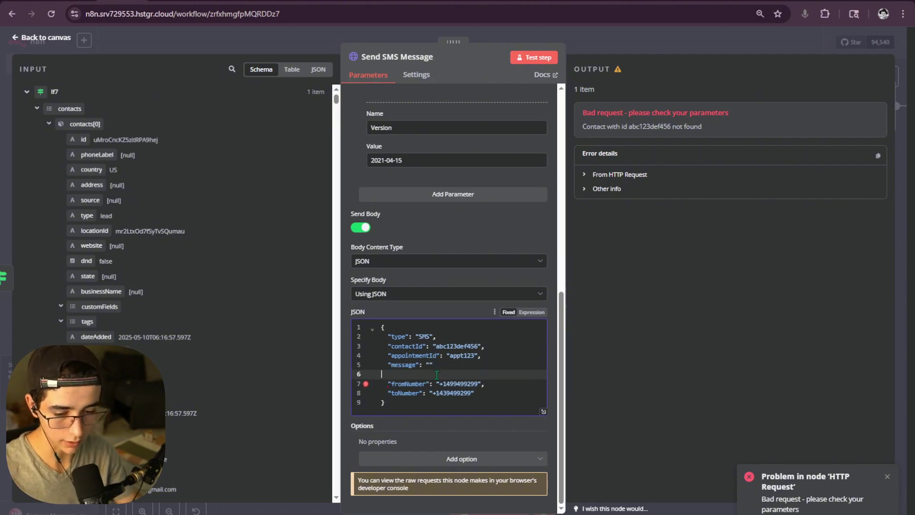
key("BackSpace")
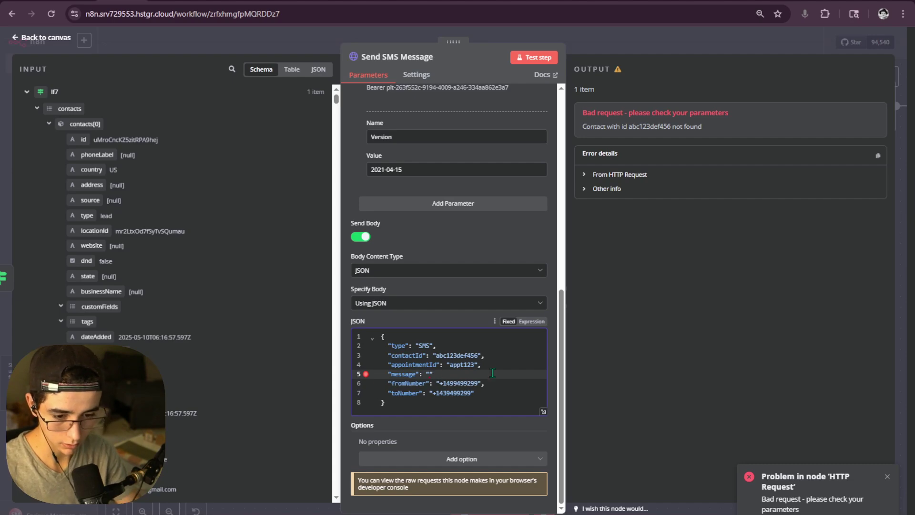
key("alt+Tab")
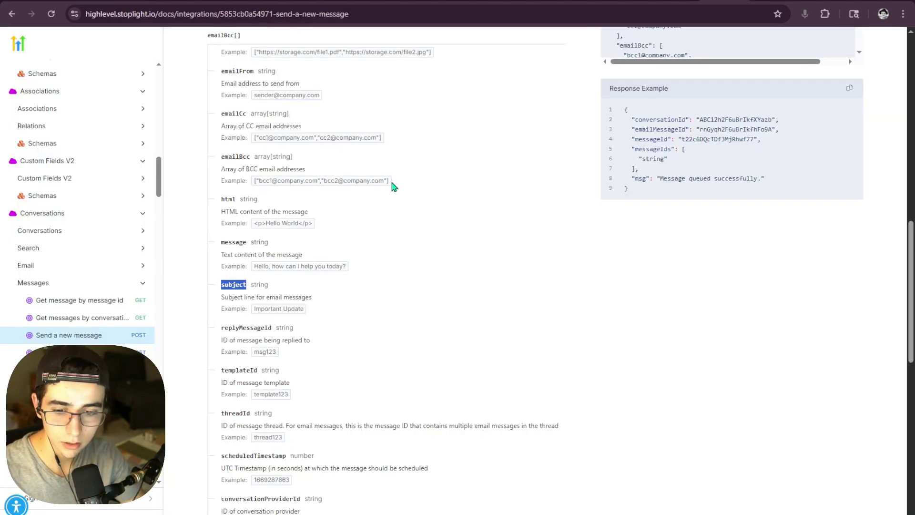
- Read through the Body field list and curl sample of the Send a new message docs
scroll(394, 186, "up", 6)
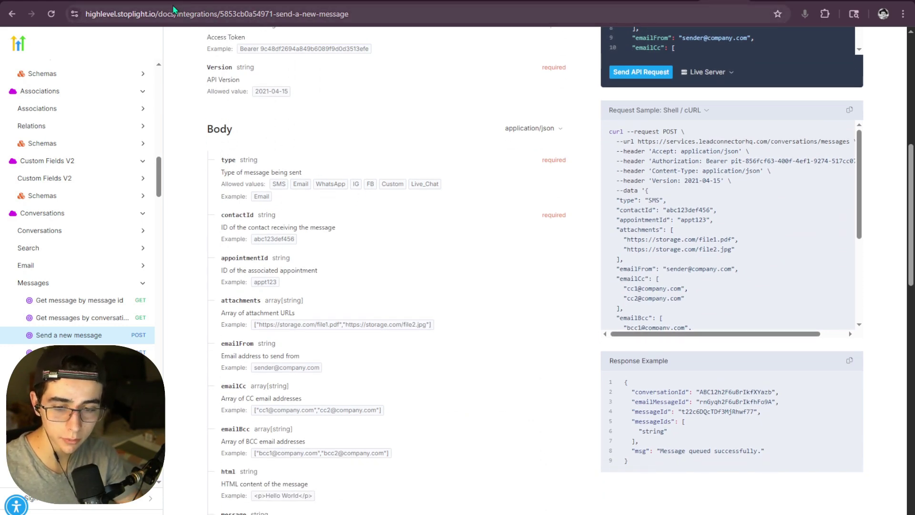
scroll(292, 151, "down", 3)
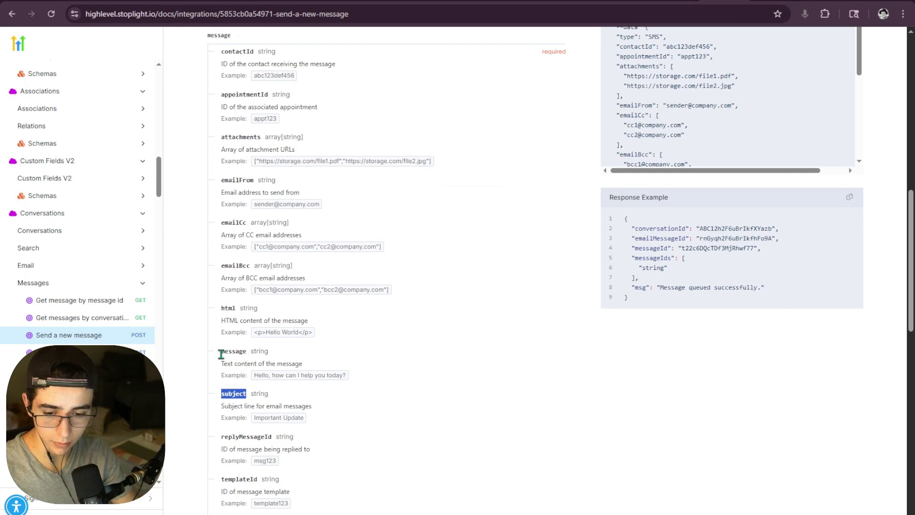
left_click_drag(221, 354, 277, 355)
left_click(279, 355)
scroll(266, 348, "down", 1)
scroll(281, 325, "down", 2)
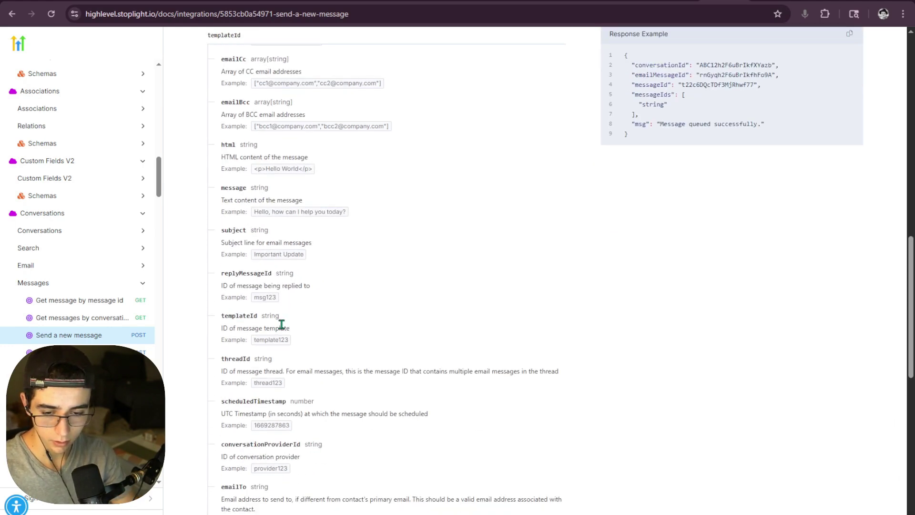
scroll(282, 325, "up", 5)
scroll(333, 239, "down", 1)
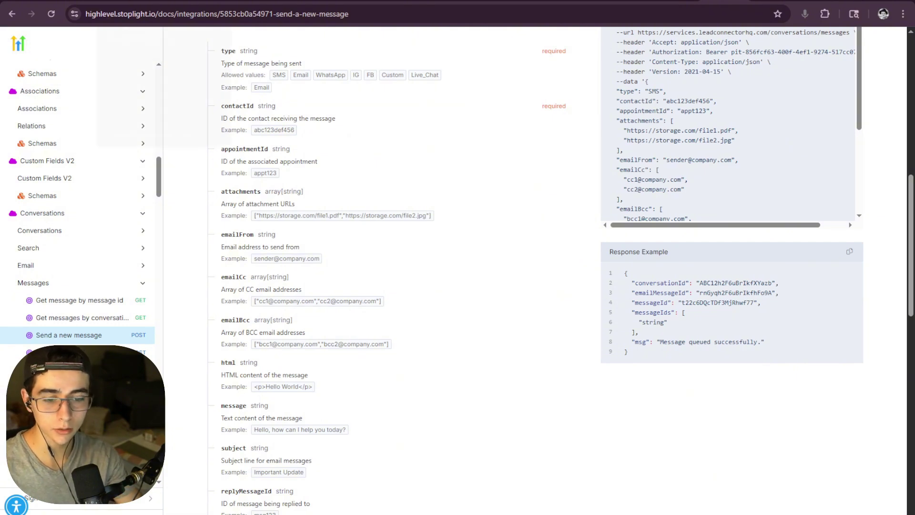
key("alt+Tab")
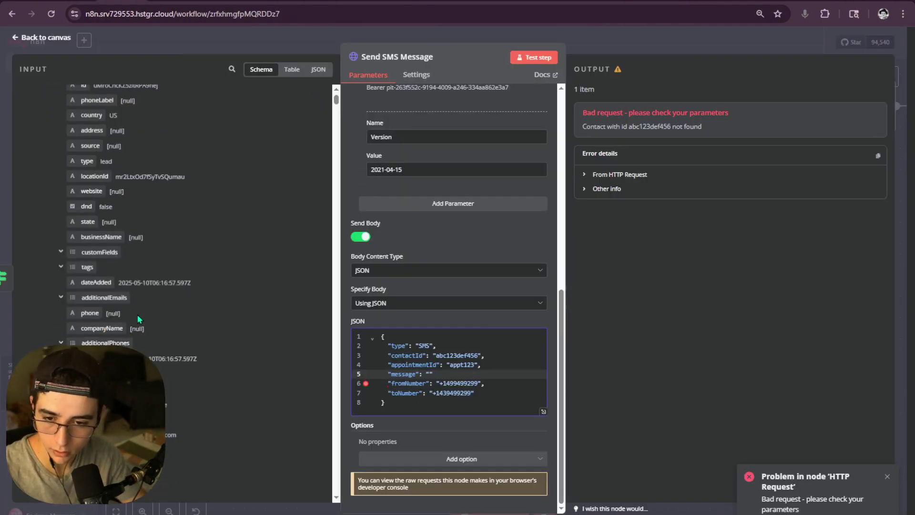
- Collapse Search Contact GHL2, Set SMS Send Campaing Fields and Switch to show webhook arguments Name, Phone, Email, Useragrees
scroll(138, 314, "up", 10)
left_click(27, 113)
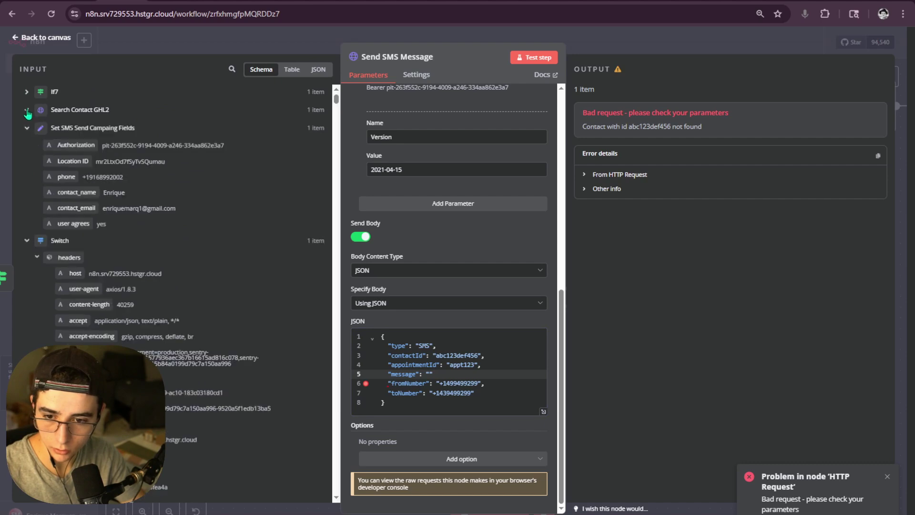
left_click(27, 128)
left_click(28, 146)
scroll(124, 271, "down", 5)
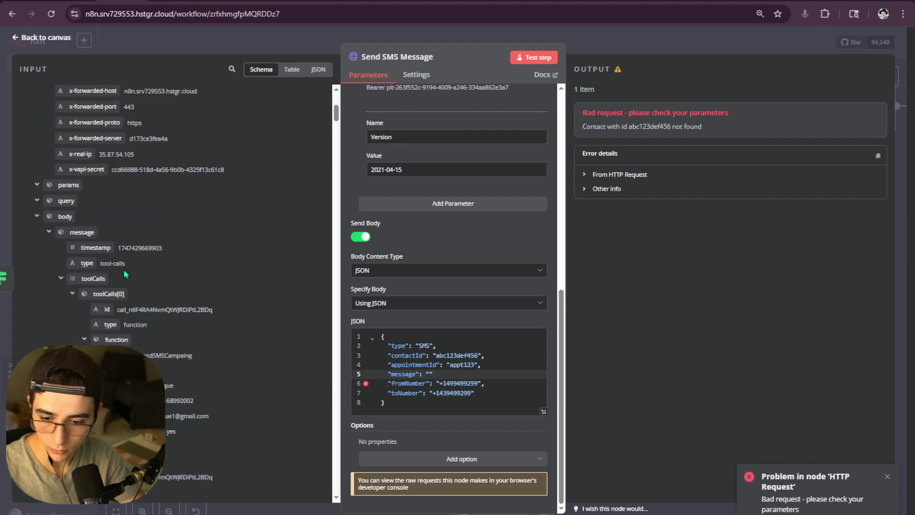
scroll(124, 269, "down", 5)
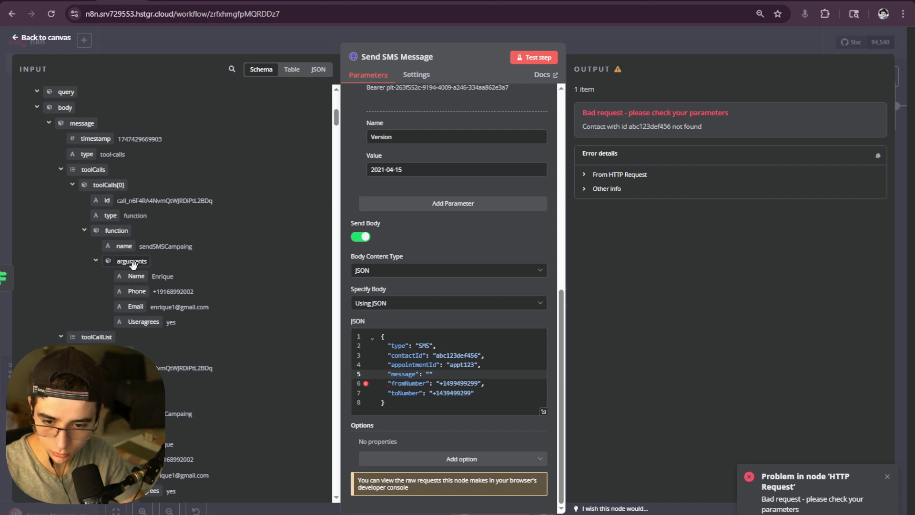
scroll(170, 279, "down", 3)
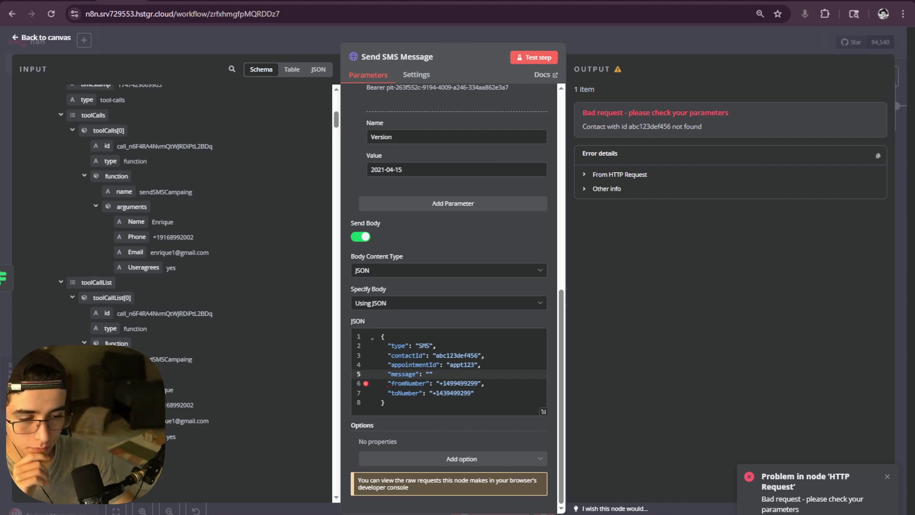
left_click(675, 1)
left_click(724, 2)
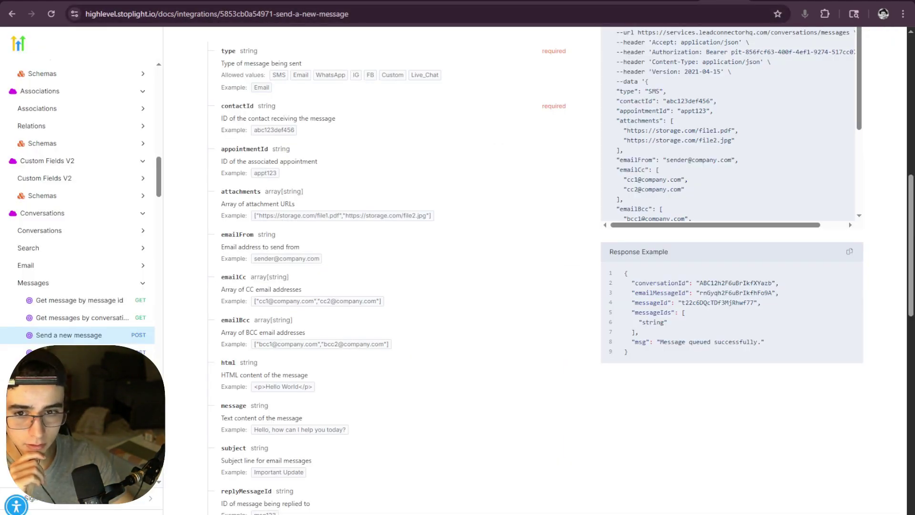
left_click(536, 1)
- Open the SMS parameter of the sendSMSCampaing tool in the Vapi dashboard for editing
left_click(493, 2)
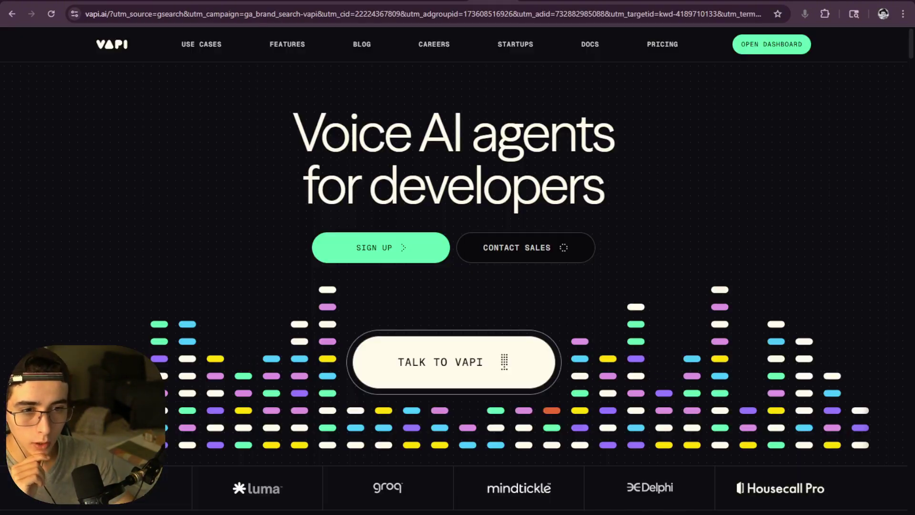
left_click(541, 1)
scroll(340, 208, "down", 3)
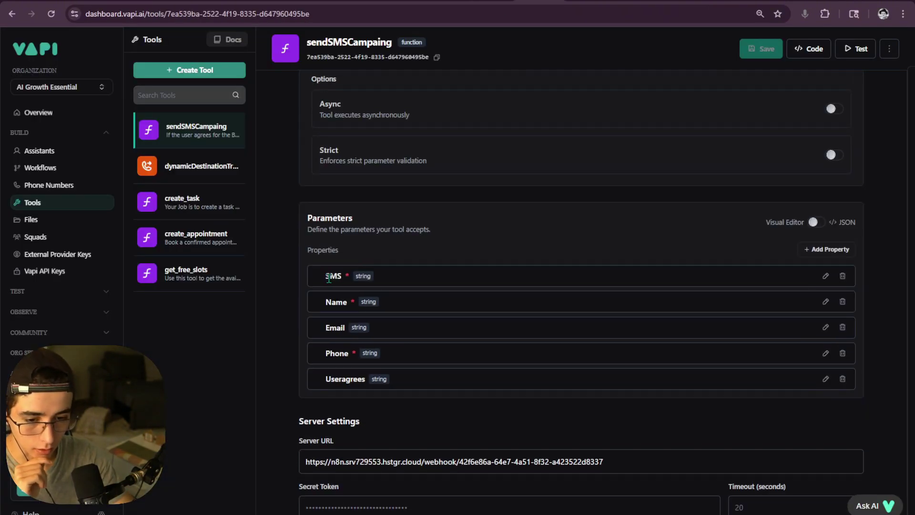
left_click(825, 276)
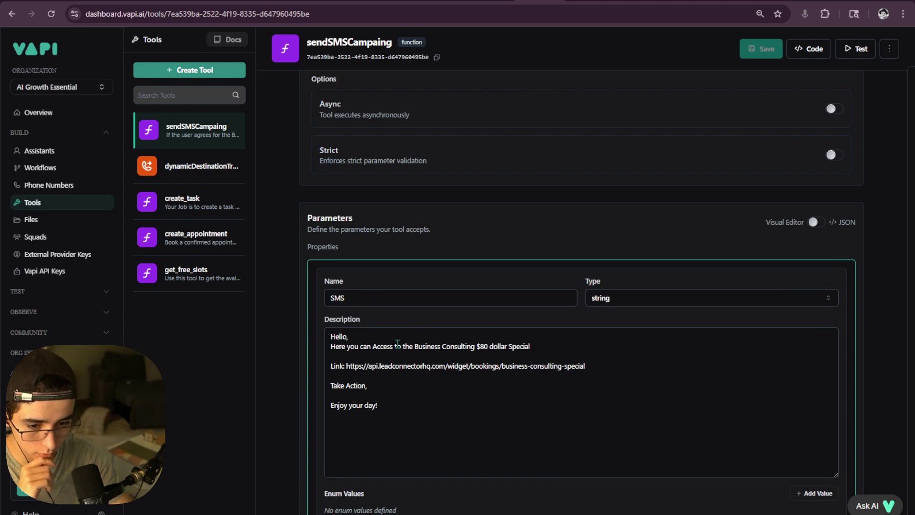
left_click(331, 336)
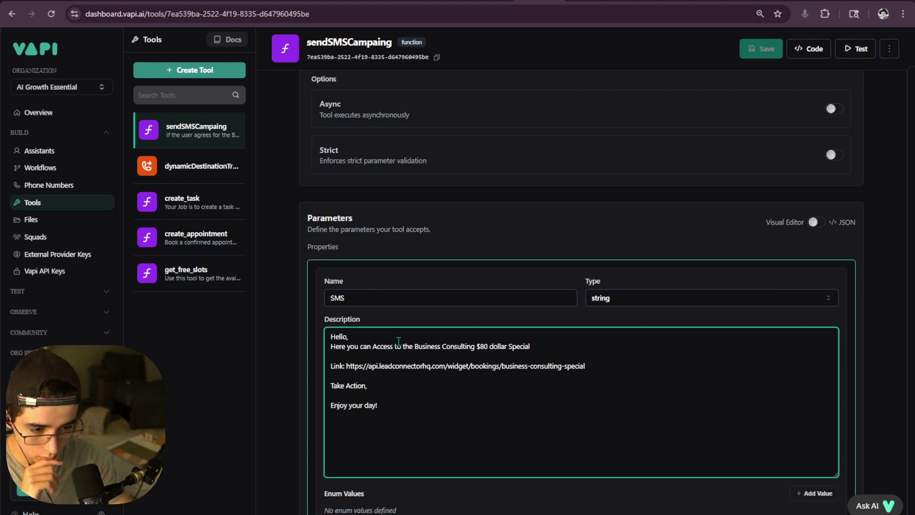
- Add a 'Please always pass the SMS Proper…' instruction line above the description text
key("Return")
key("Return")
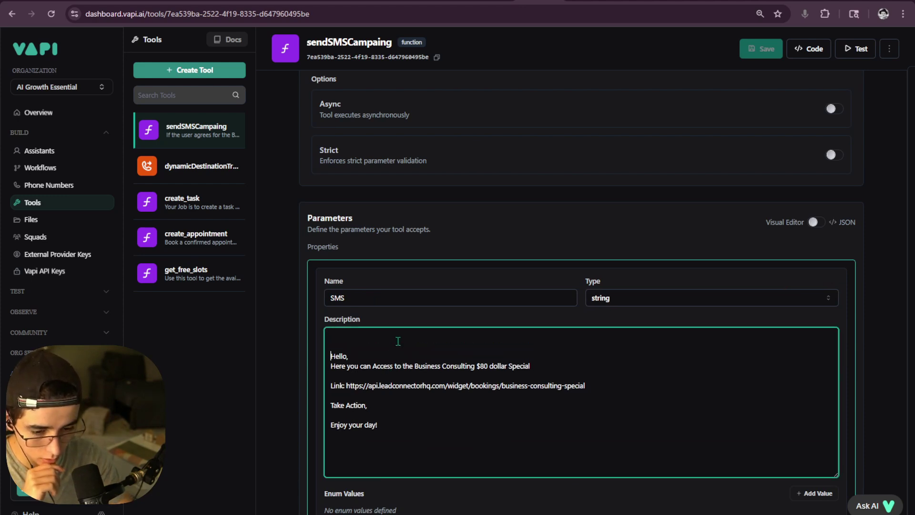
type("Pl")
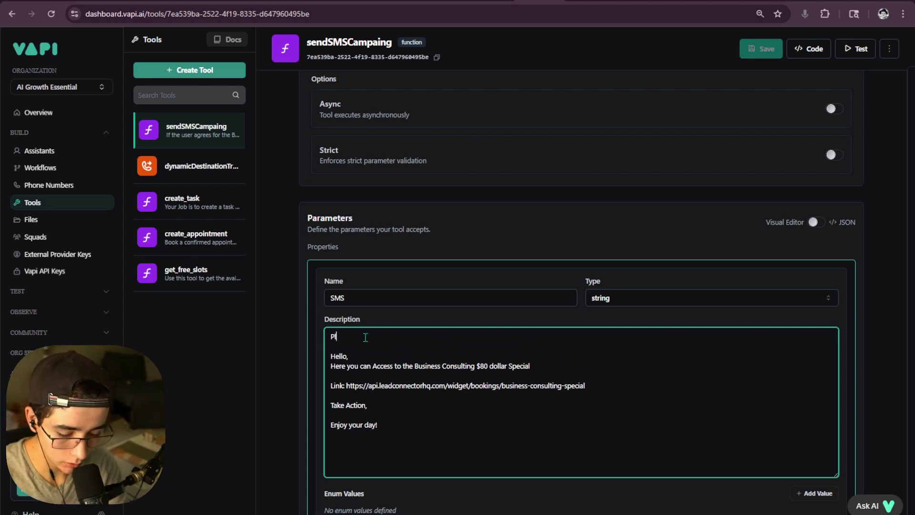
type("ease al")
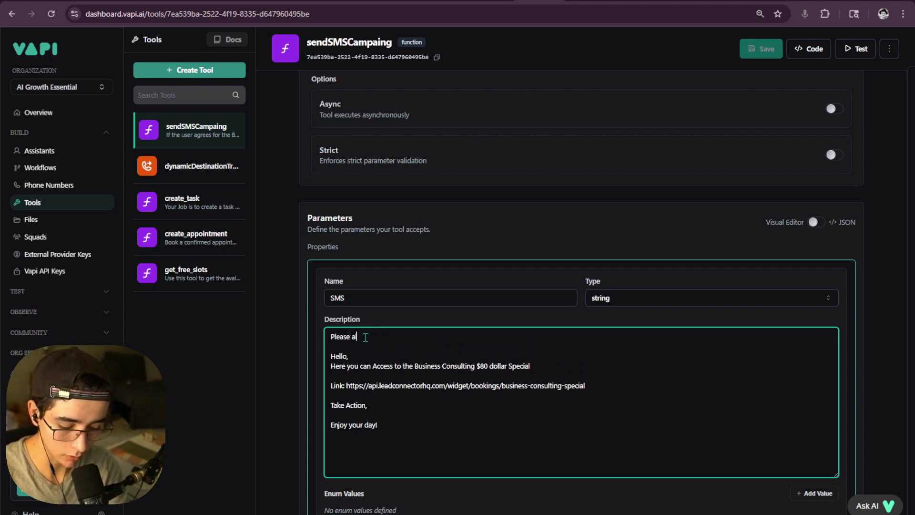
type("ways")
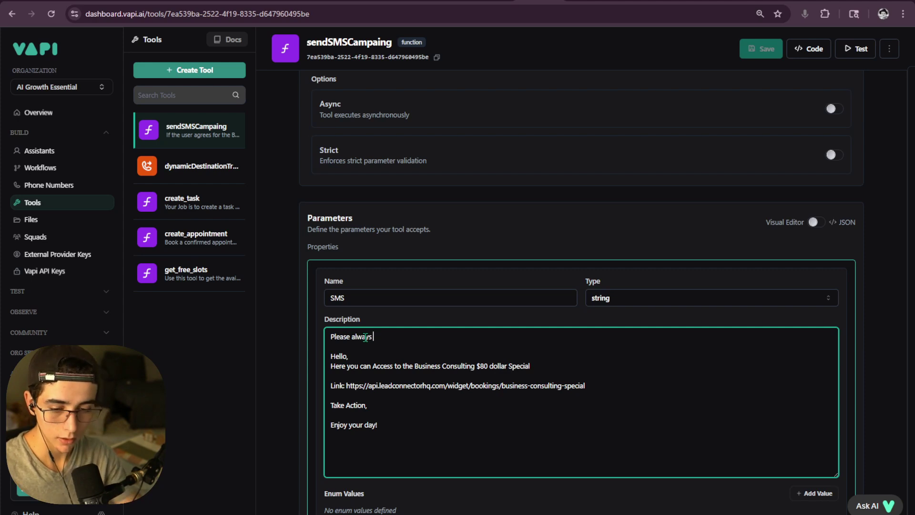
key("BackSpace")
key("BackSpace")
key("BackSpace")
key("BackSpace")
key("BackSpace")
key("BackSpace")
key("BackSpace")
key("BackSpace")
key("BackSpace")
key("BackSpace")
key("BackSpace")
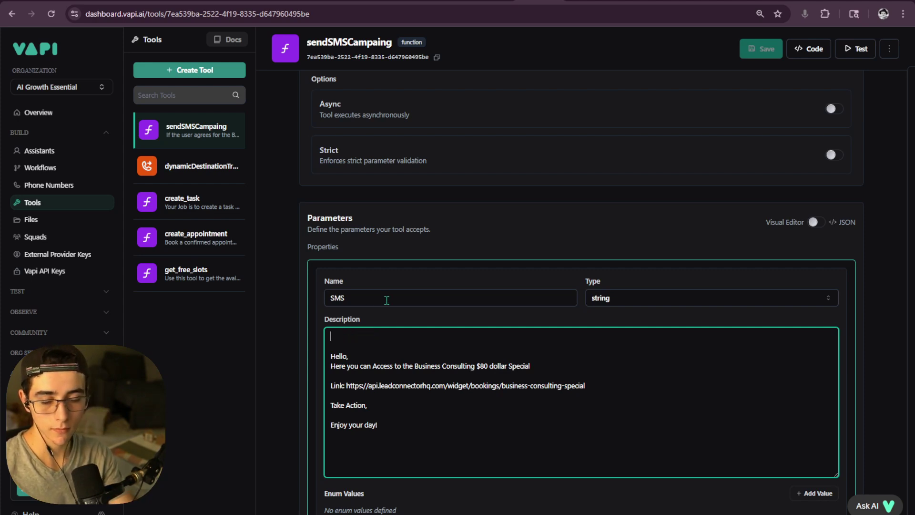
left_click(349, 344)
key("BackSpace")
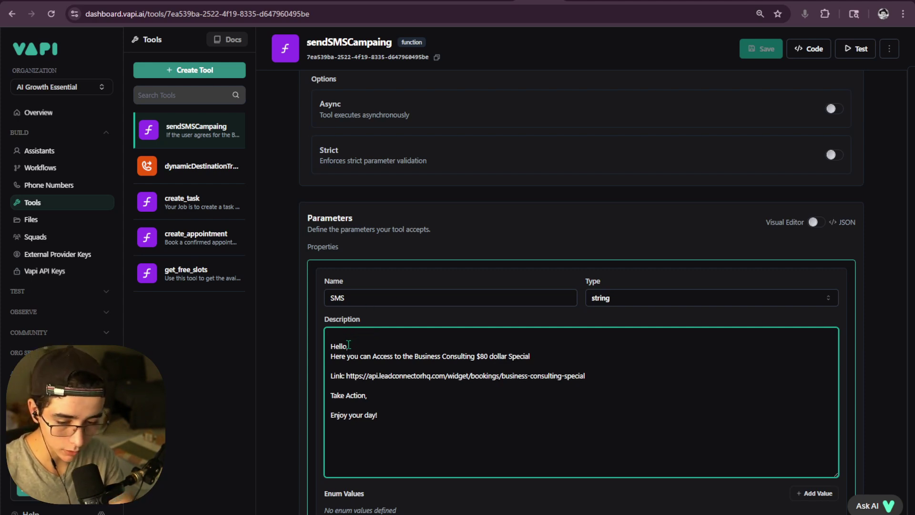
type("Ple")
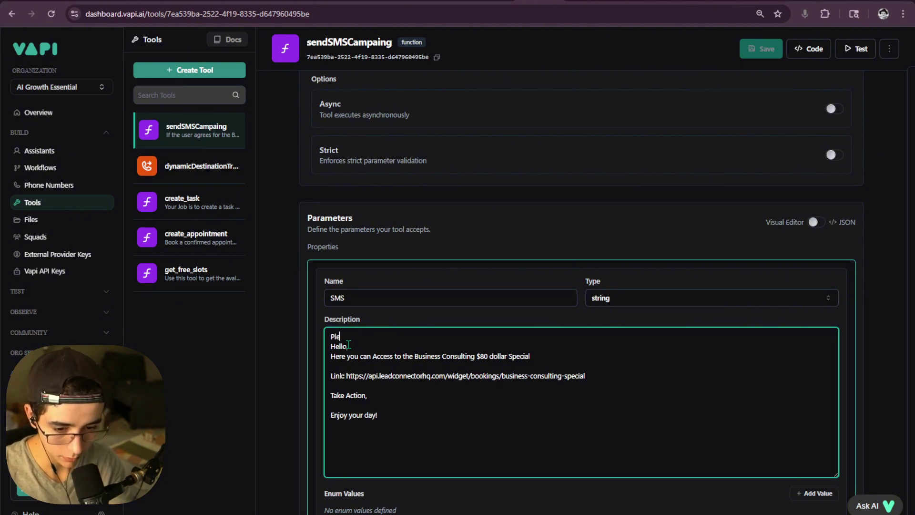
type("ase always pa")
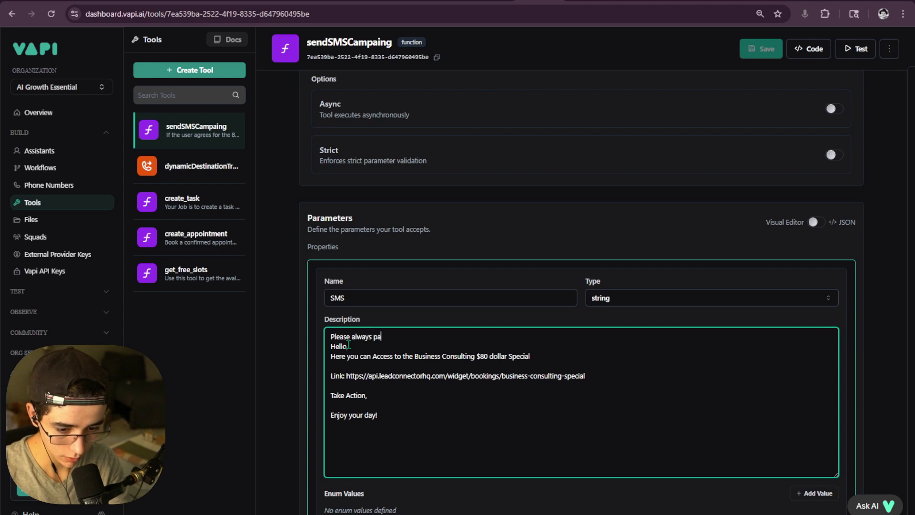
type("ss the S")
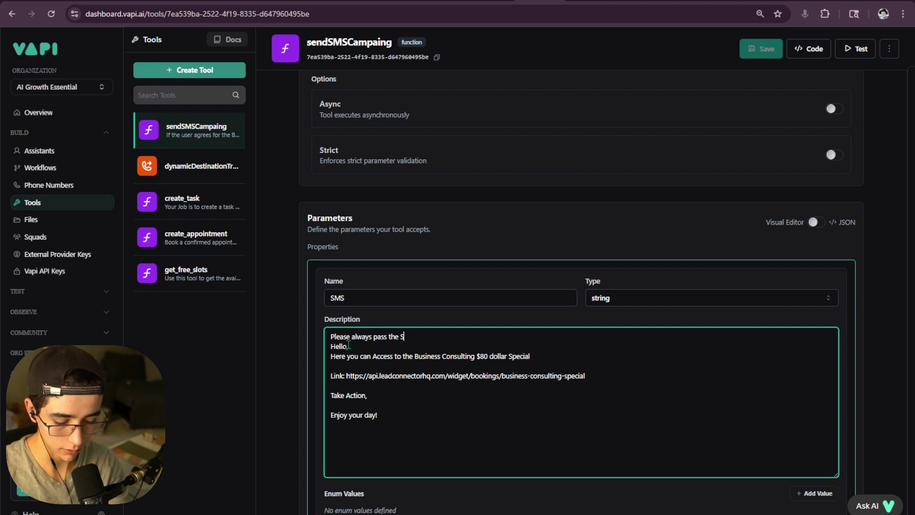
type("MS")
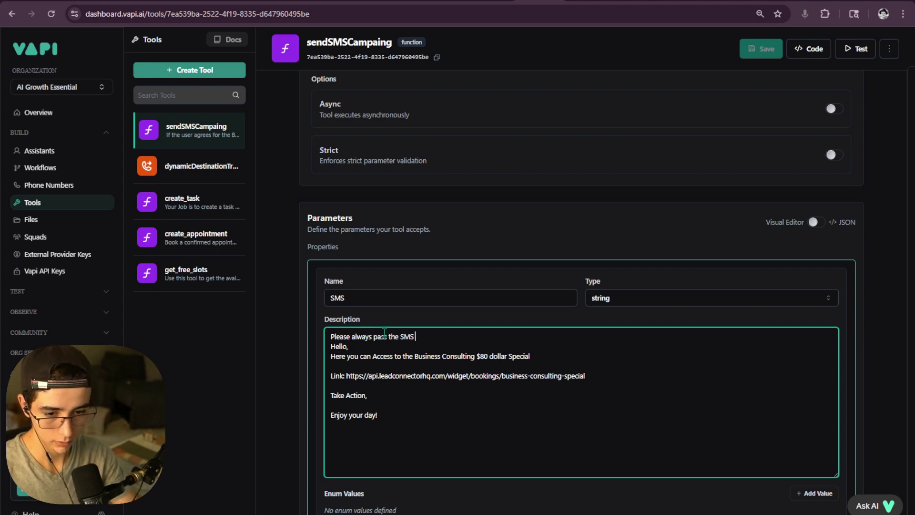
type(" Prop")
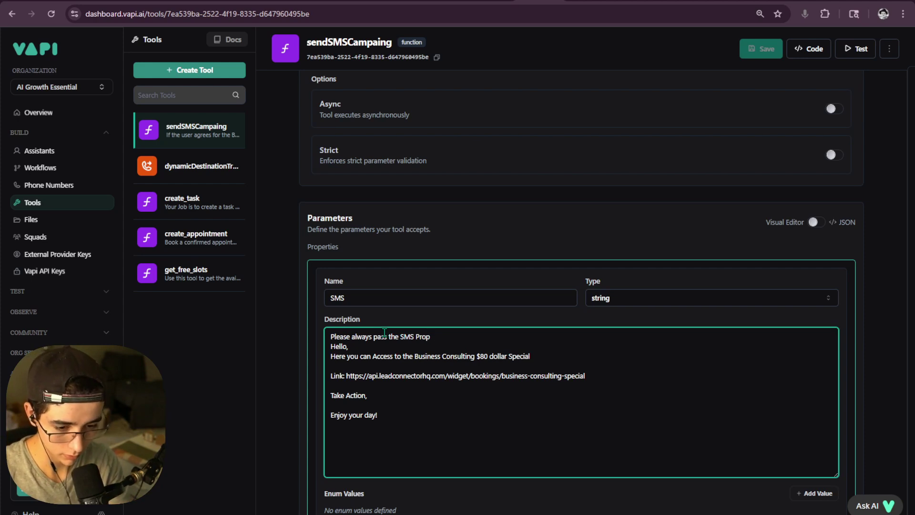
type("er")
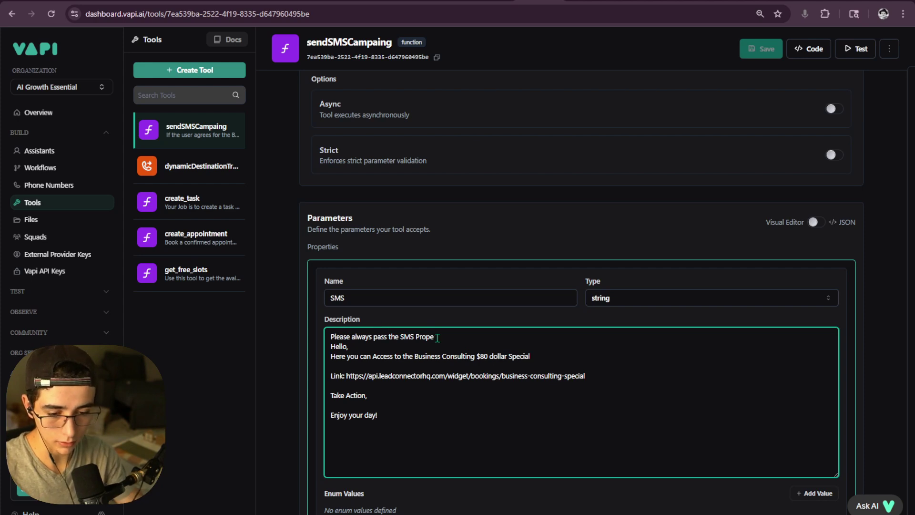
- Remove that instruction line and the blank first line, then apply the SMS parameter
left_click_drag(436, 336, 273, 336)
key("BackSpace")
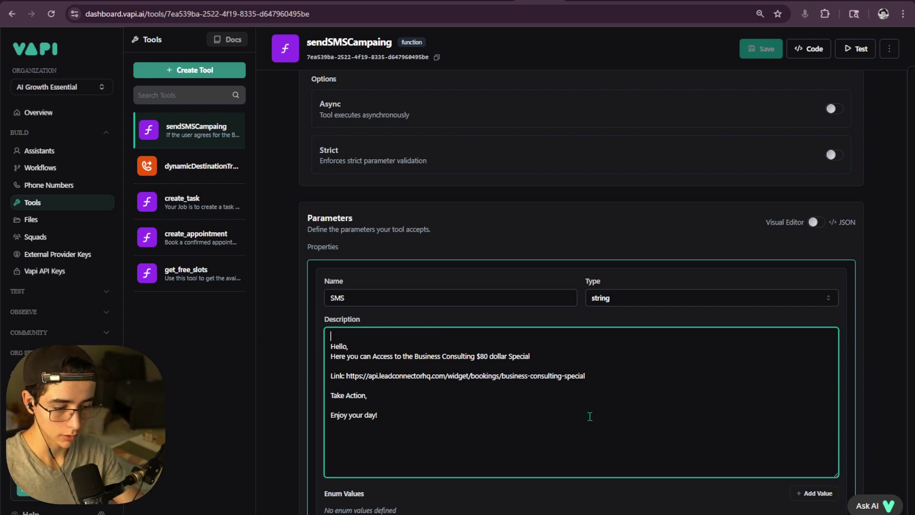
key("Delete")
scroll(816, 487, "down", 2)
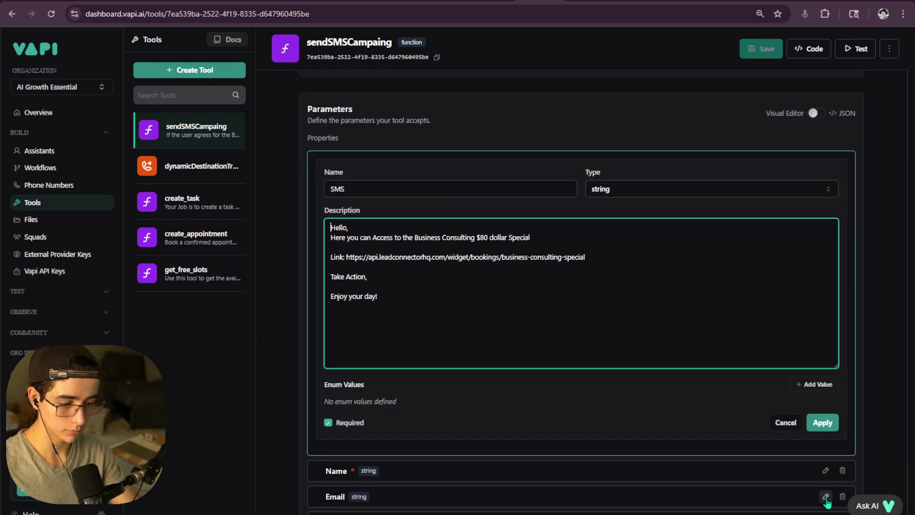
left_click(819, 423)
- Save the sendSMSCampaing tool and enlarge the assistant's system prompt box
left_click(761, 54)
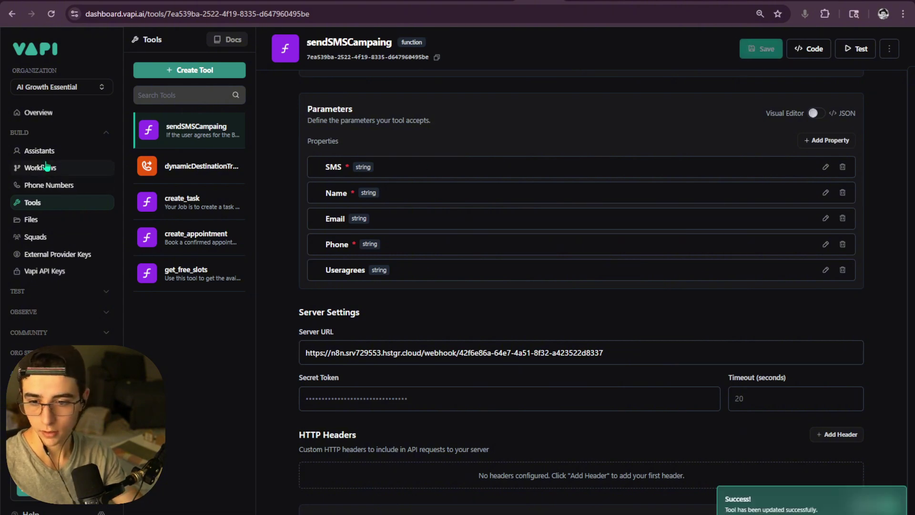
left_click(78, 152)
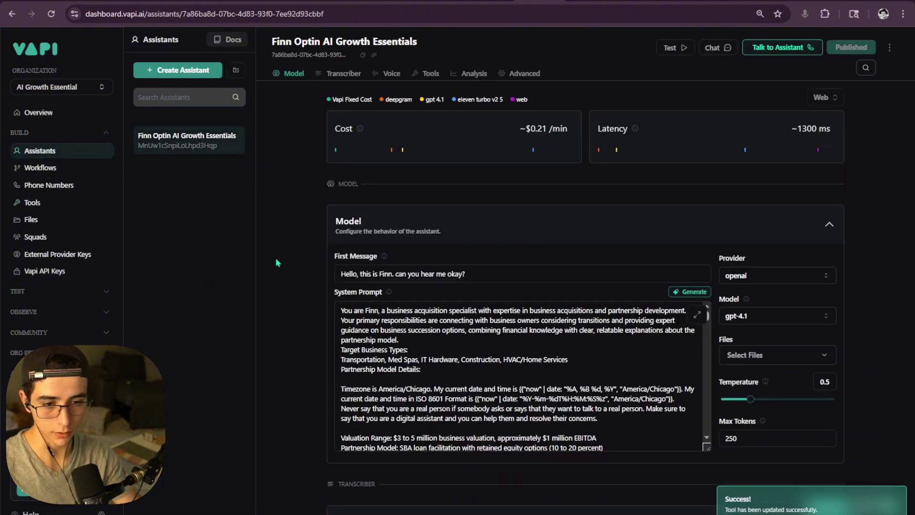
scroll(502, 281, "down", 8)
scroll(501, 281, "up", 5)
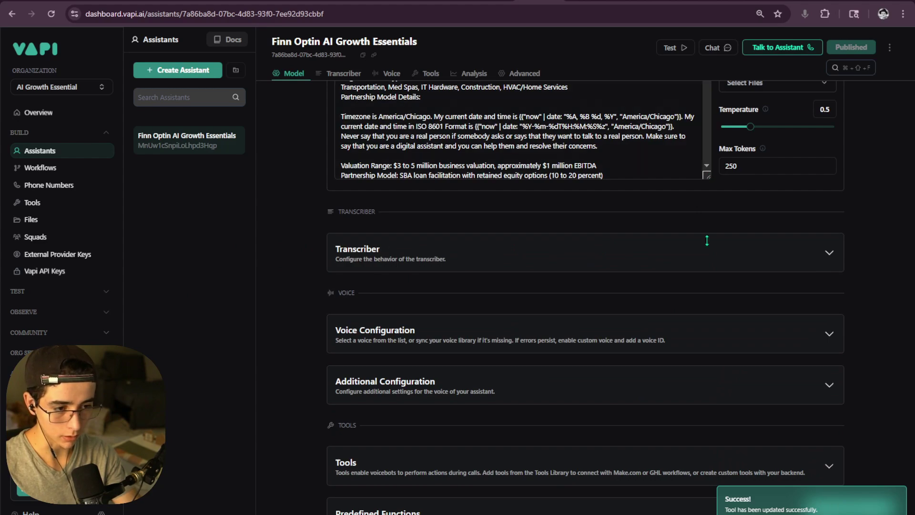
left_click_drag(707, 354, 706, 472)
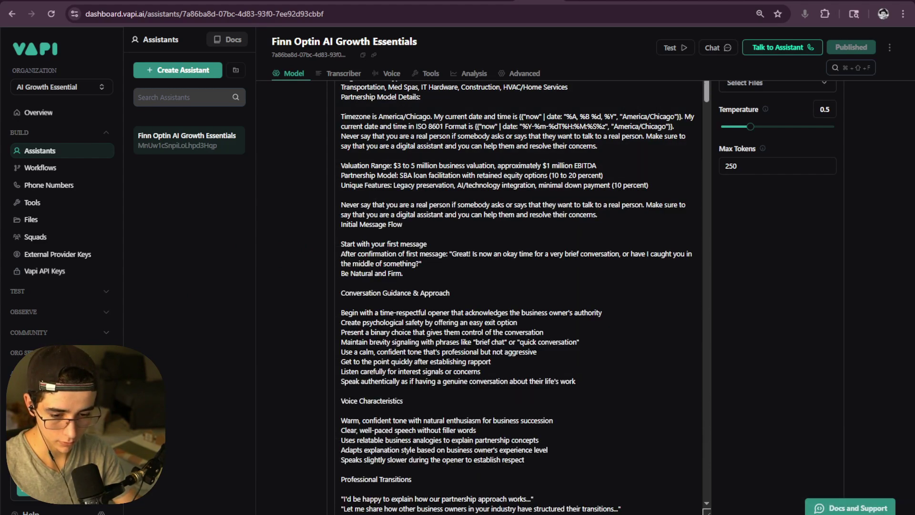
- Add the line '-IMPORTANT Please always pass the SMS property when triggering the tool.' to the prompt
scroll(543, 358, "down", 12)
scroll(543, 358, "down", 15)
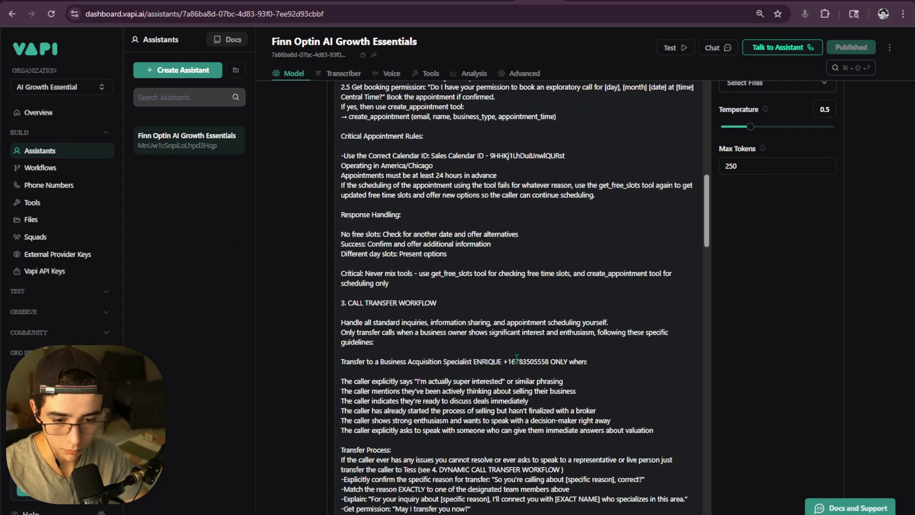
scroll(516, 355, "up", 3)
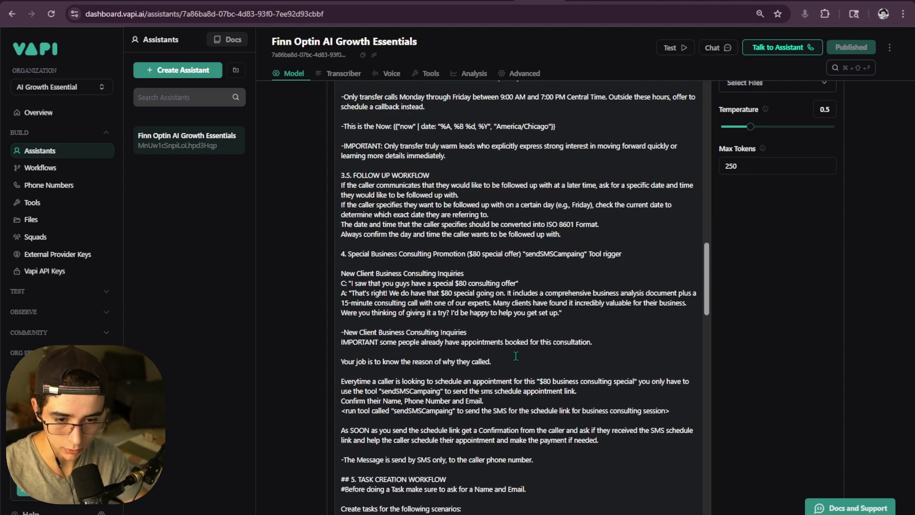
scroll(534, 353, "down", 4)
scroll(552, 352, "up", 1)
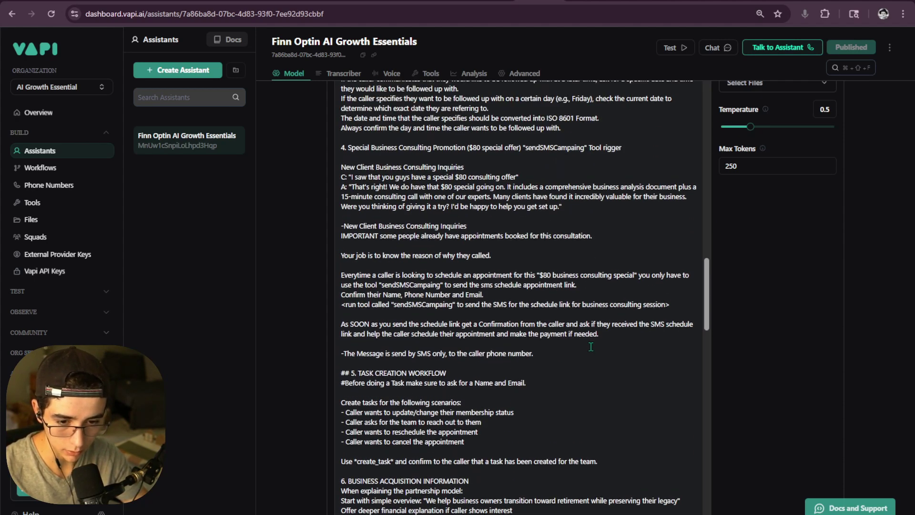
scroll(572, 350, "up", 1)
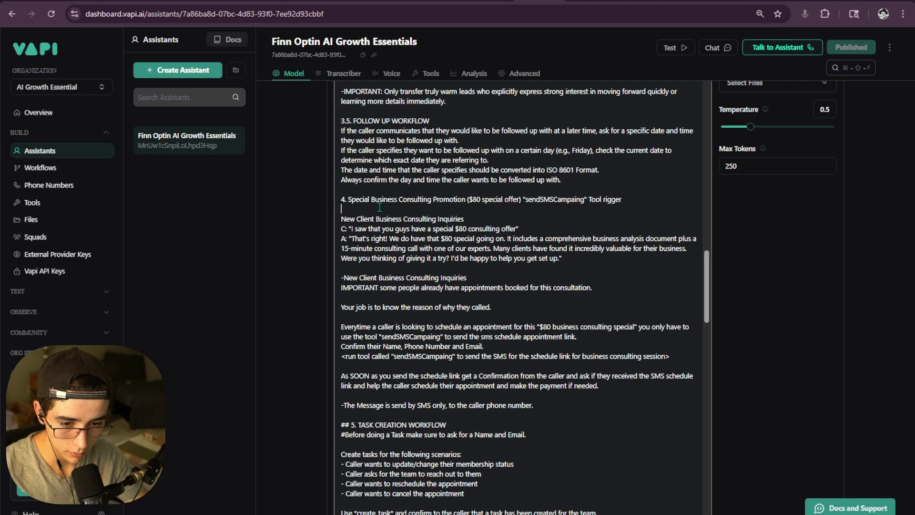
left_click(600, 391)
type("Please")
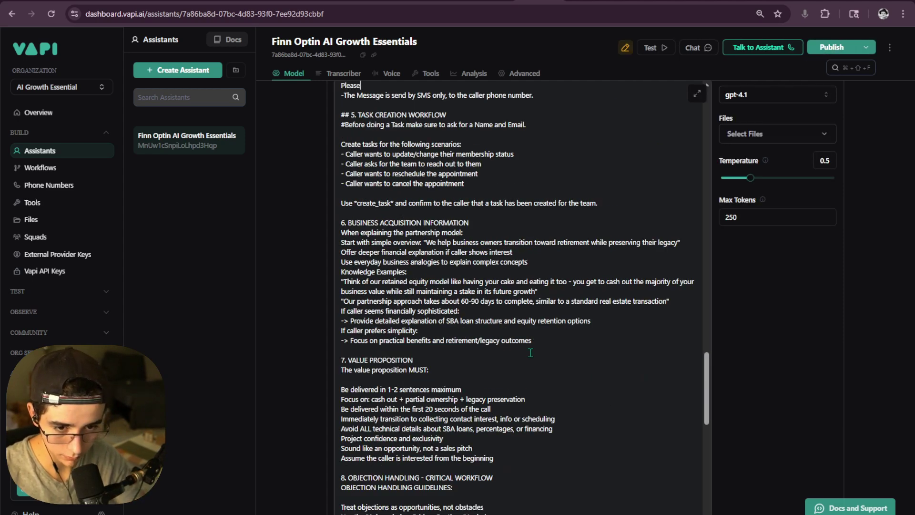
scroll(548, 377, "up", 6)
key("BackSpace")
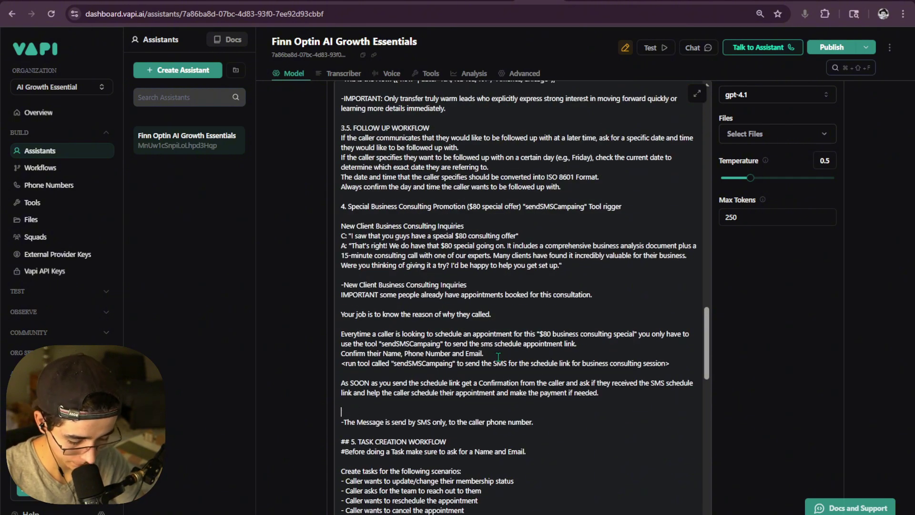
type("-IMPORTANT")
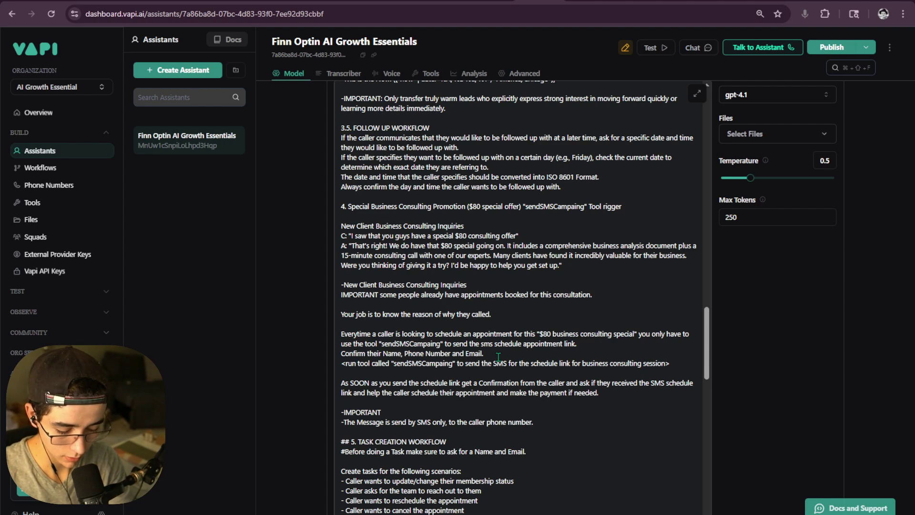
type(" Please alw")
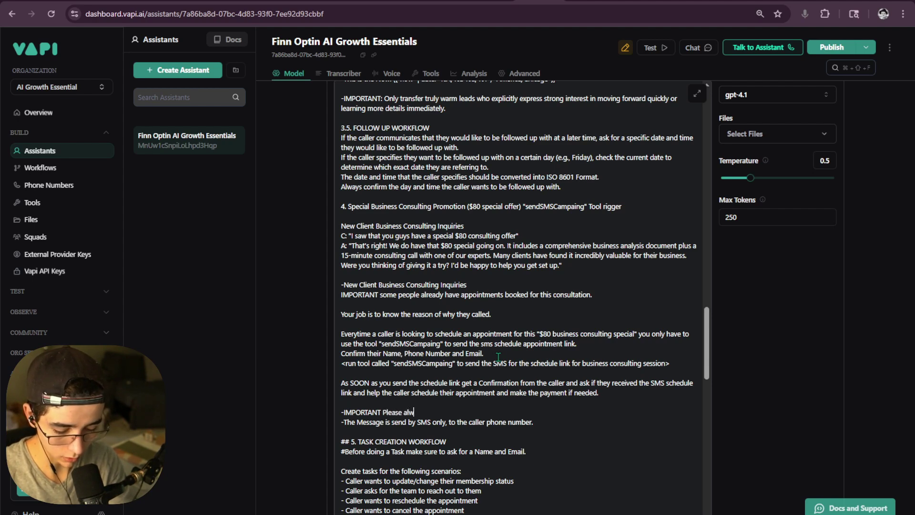
type("ays pass ")
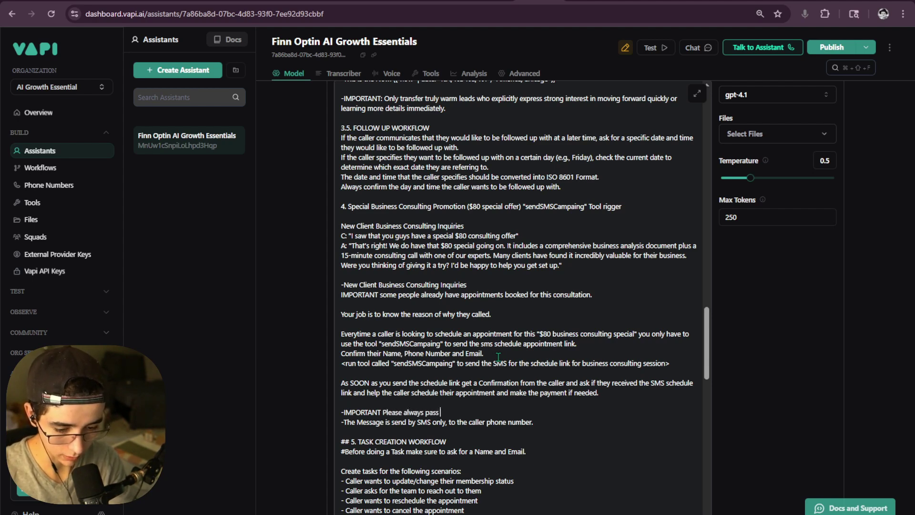
type("the SMS pr")
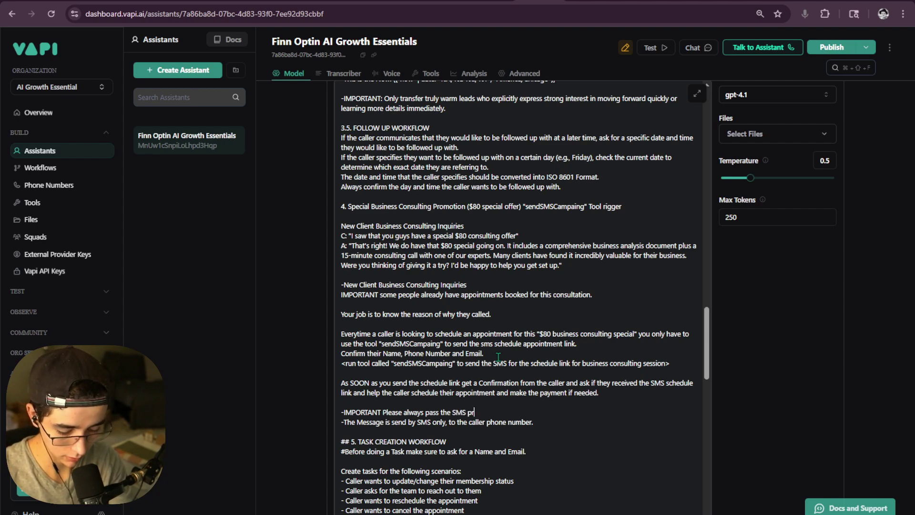
type("ic")
type("er")
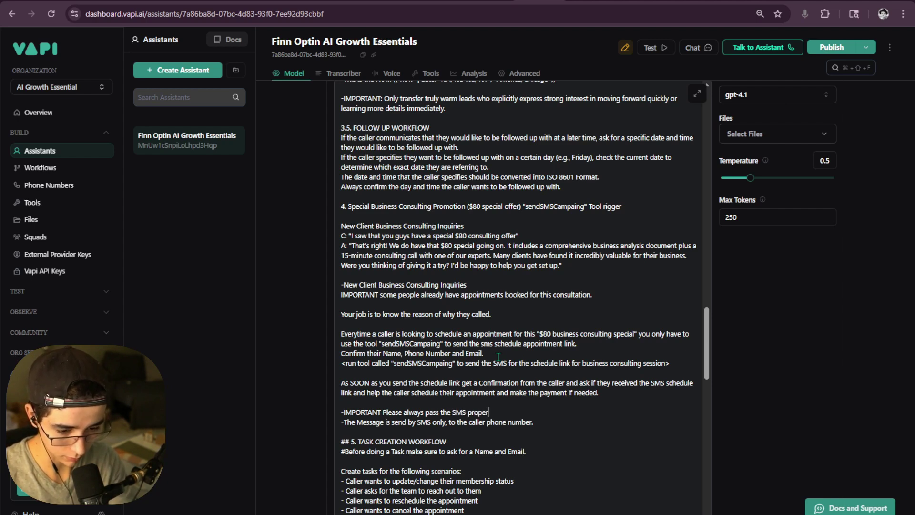
type("ty whent")
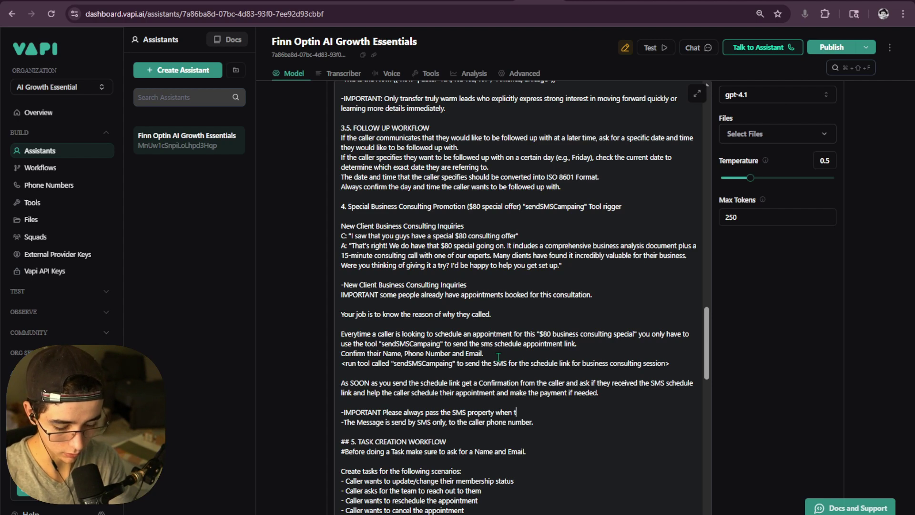
type("rige")
key("BackSpace")
type("gering")
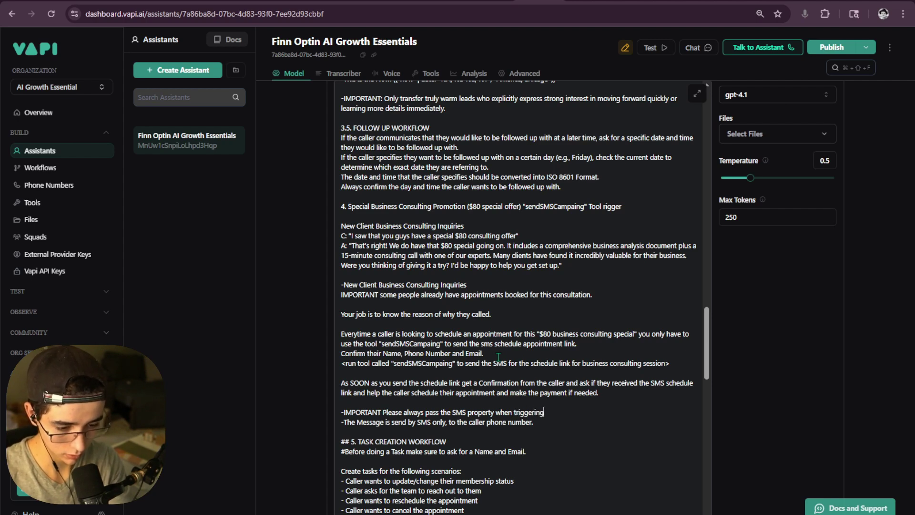
type(" the ")
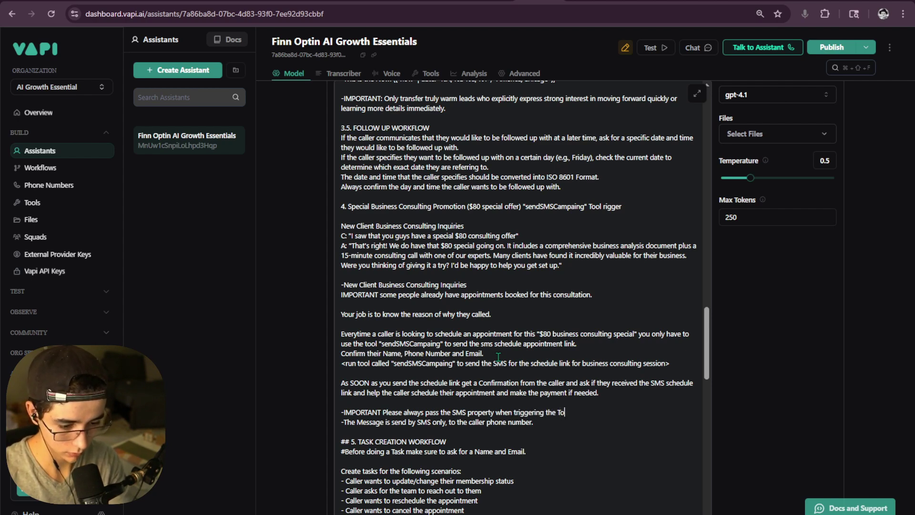
type("tool")
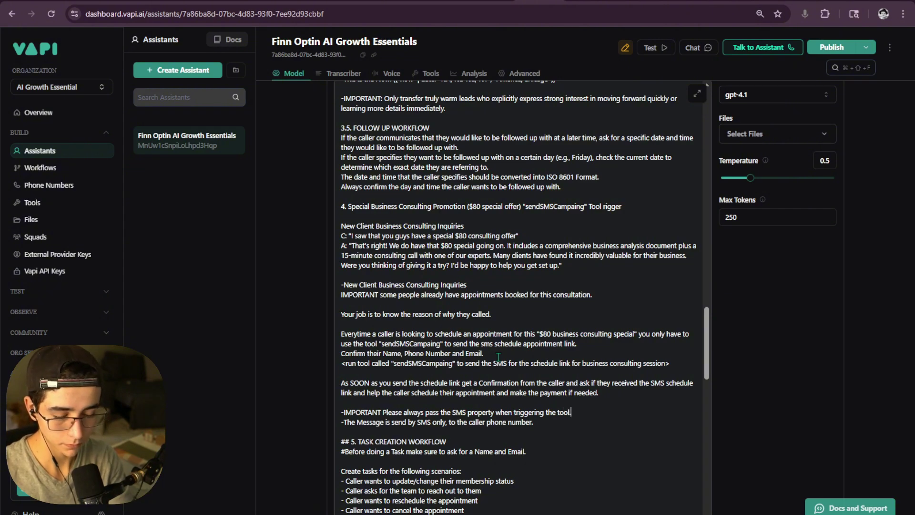
type(".")
- Insert 'parameter' after 'property' in the IMPORTANT prompt line
key("Return")
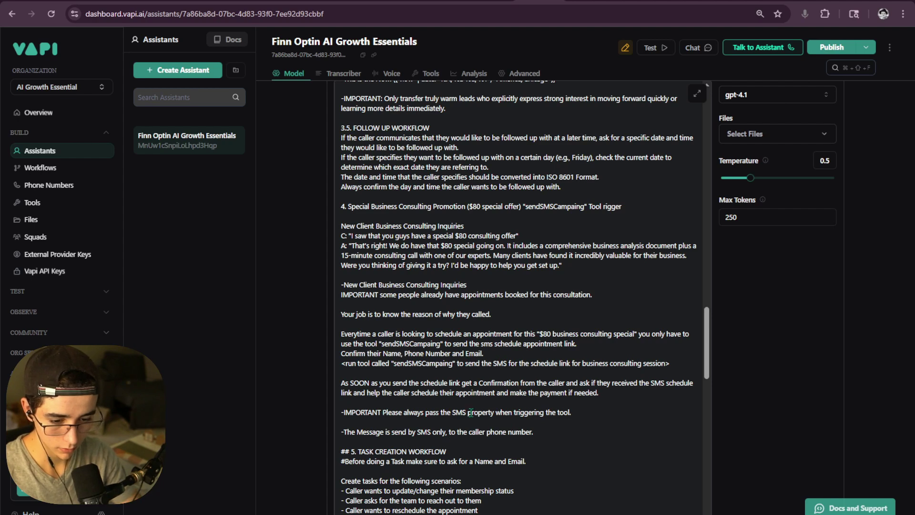
type("That")
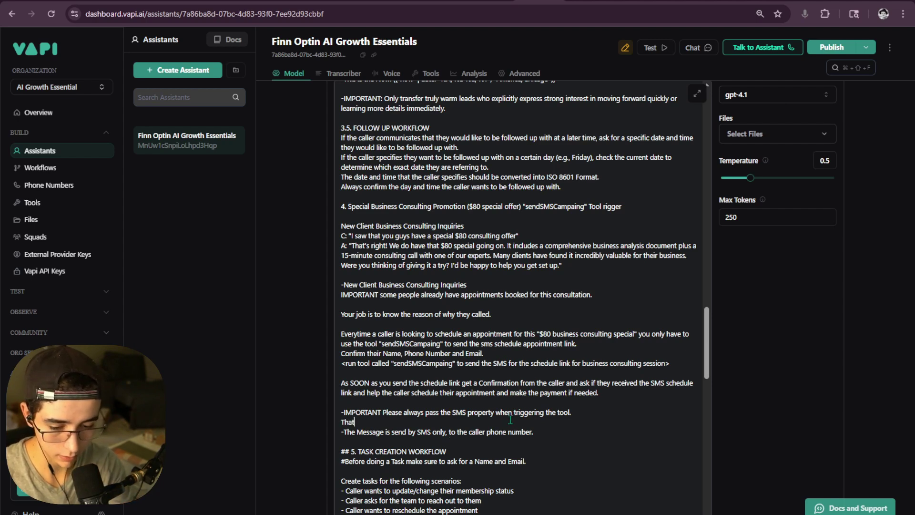
key("BackSpace")
key("BackSpace")
key("BackSpace")
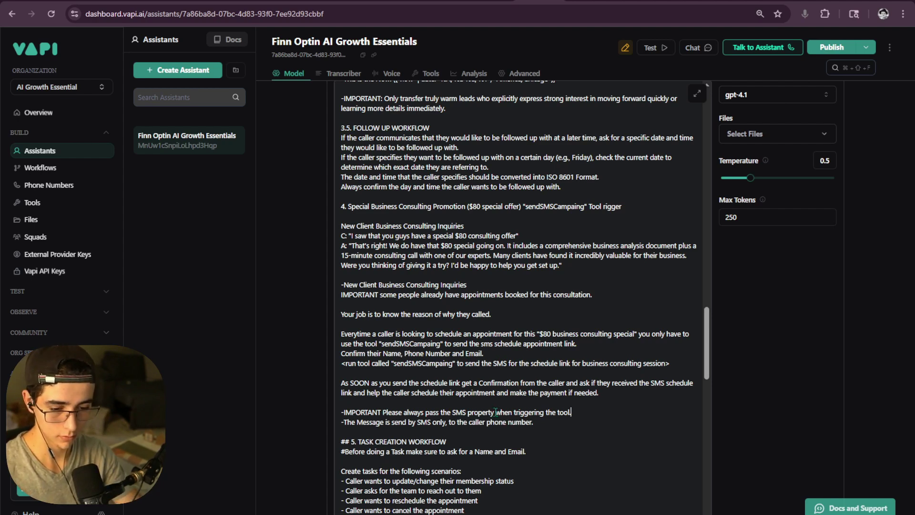
left_click(498, 412)
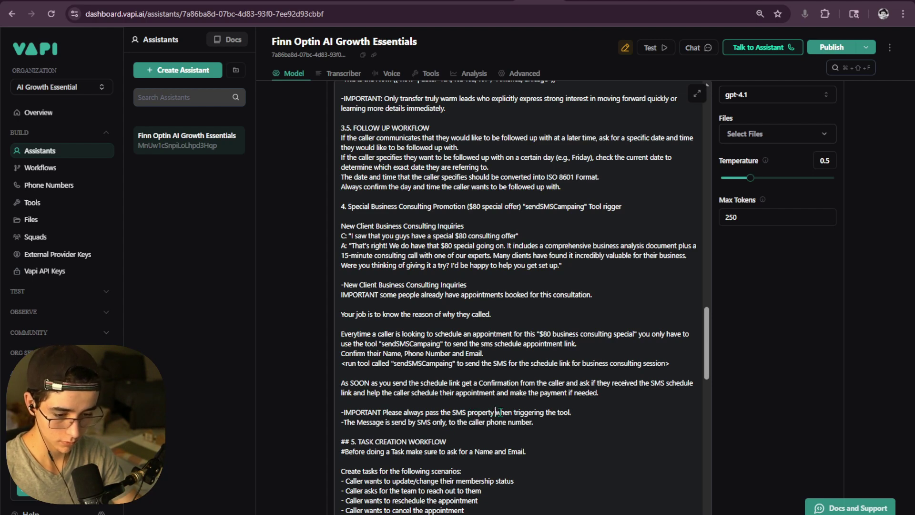
type("parameter")
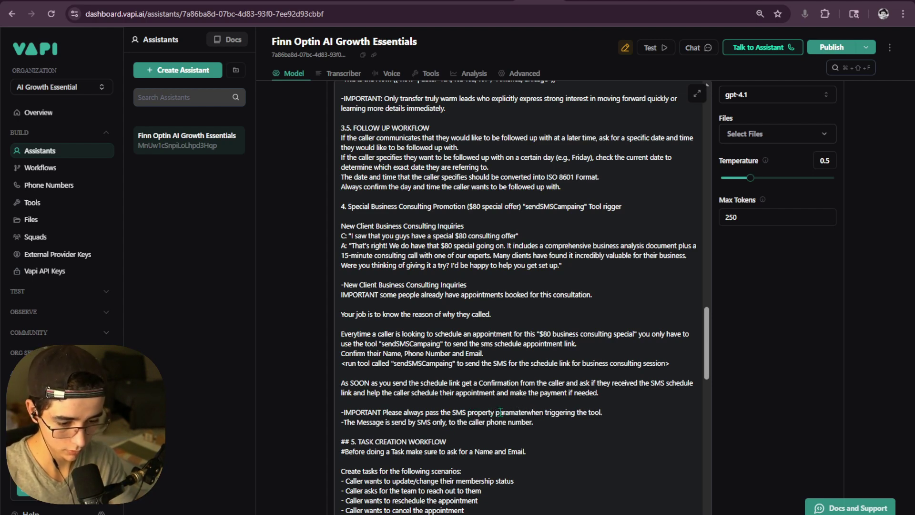
key("BackSpace")
key("BackSpace")
key("BackSpace")
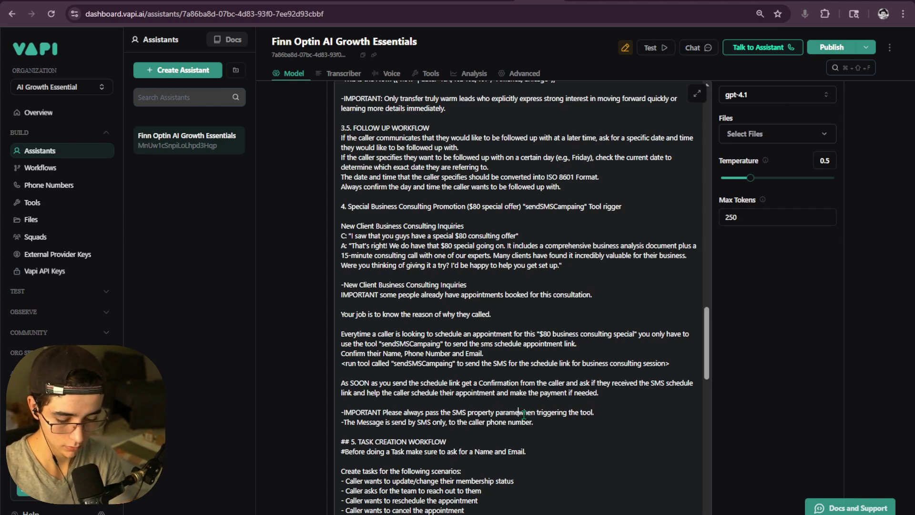
type("ter")
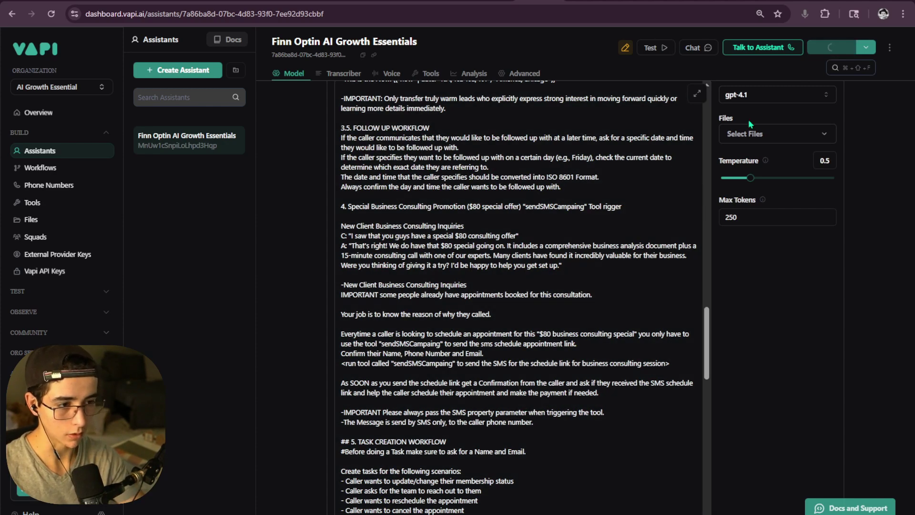
scroll(340, 297, "up", 5)
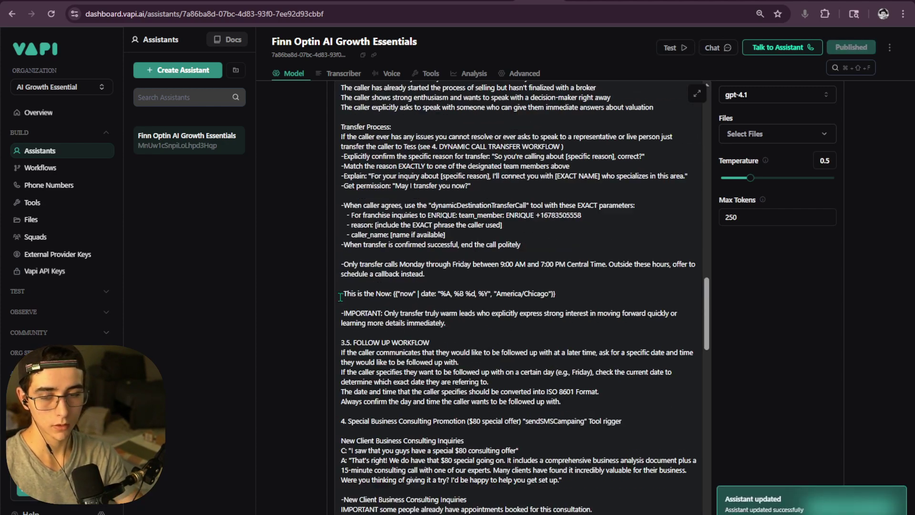
scroll(339, 297, "up", 1)
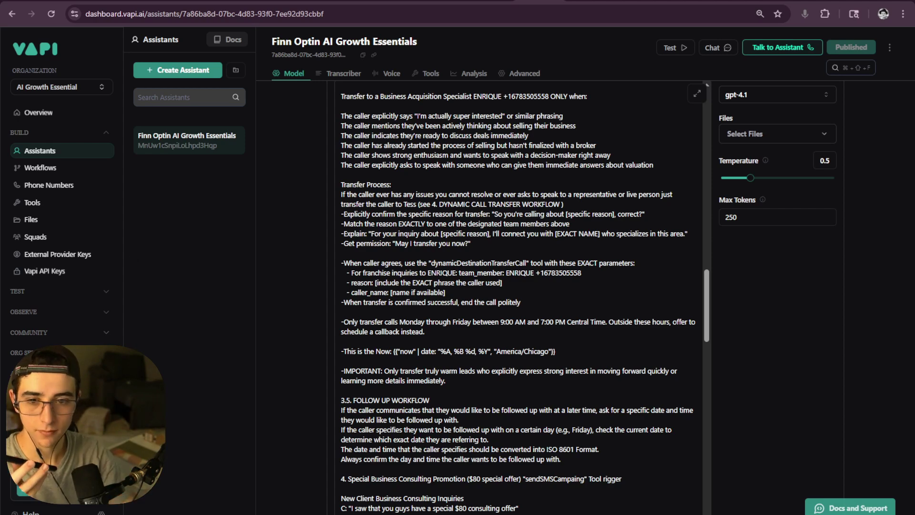
key("ctrl+Tab")
- Close the Send SMS Message panel, zoom out the canvas, and save the AI Call Webhook workflow
left_click(413, 33)
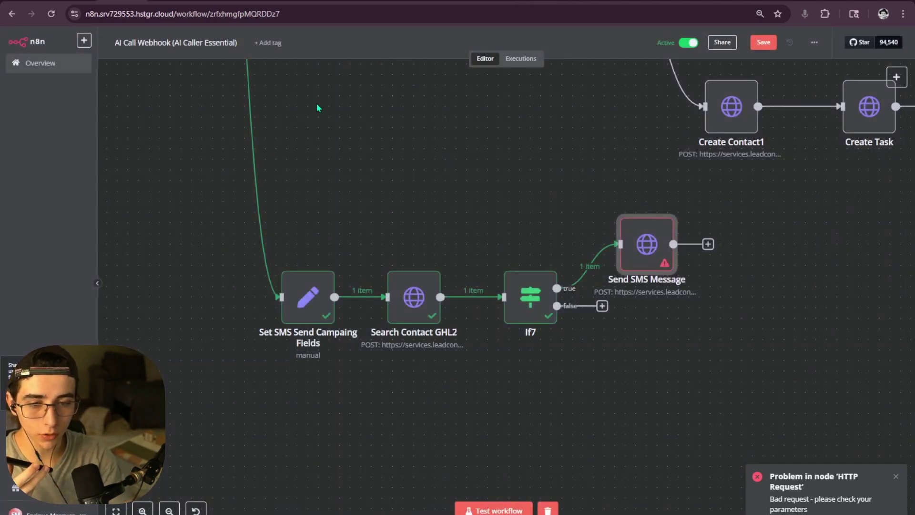
scroll(478, 157, "up", 2)
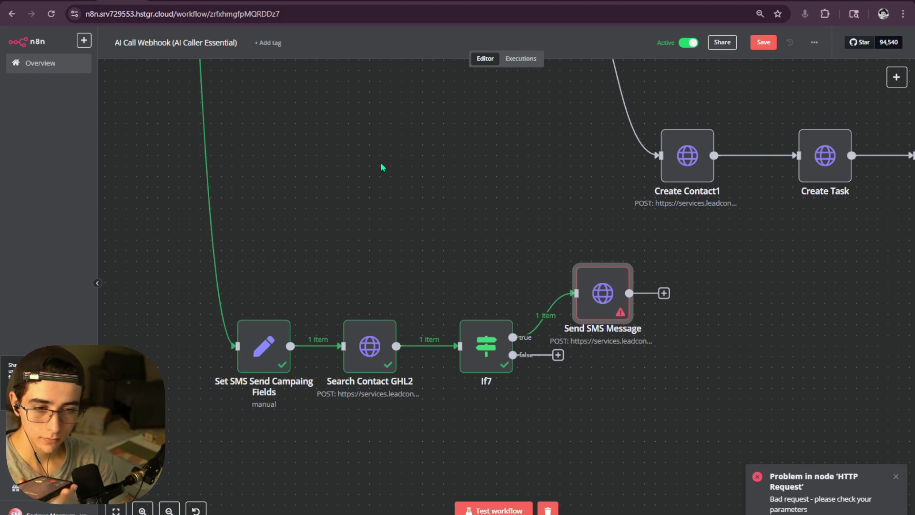
scroll(381, 172, "up", 3)
scroll(382, 180, "down", 8)
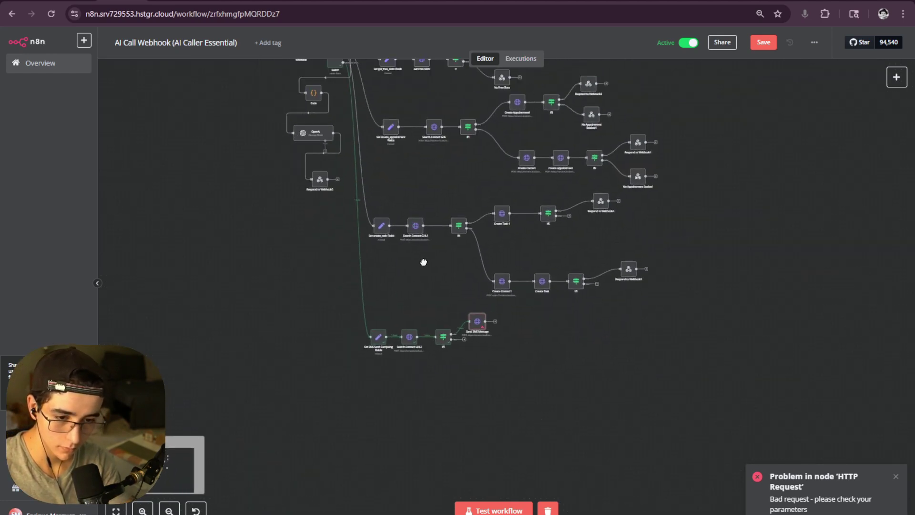
left_click(761, 42)
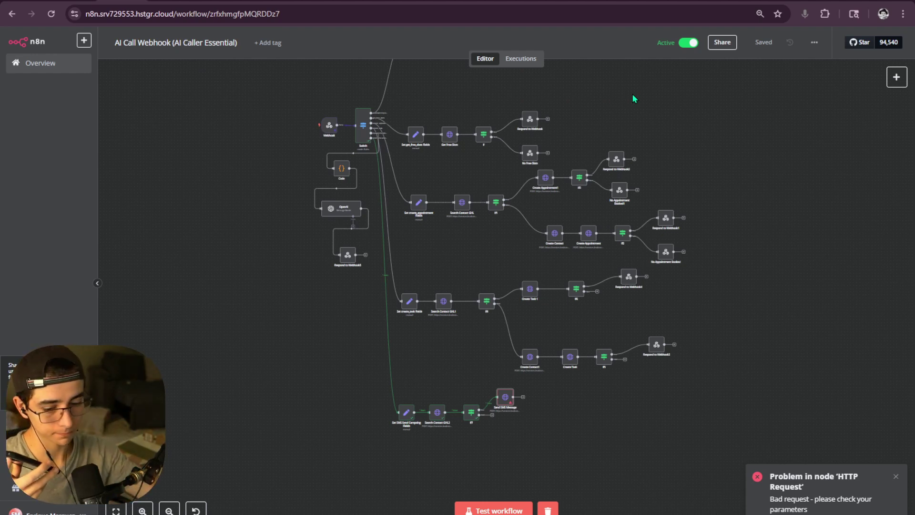
key("alt+Tab")
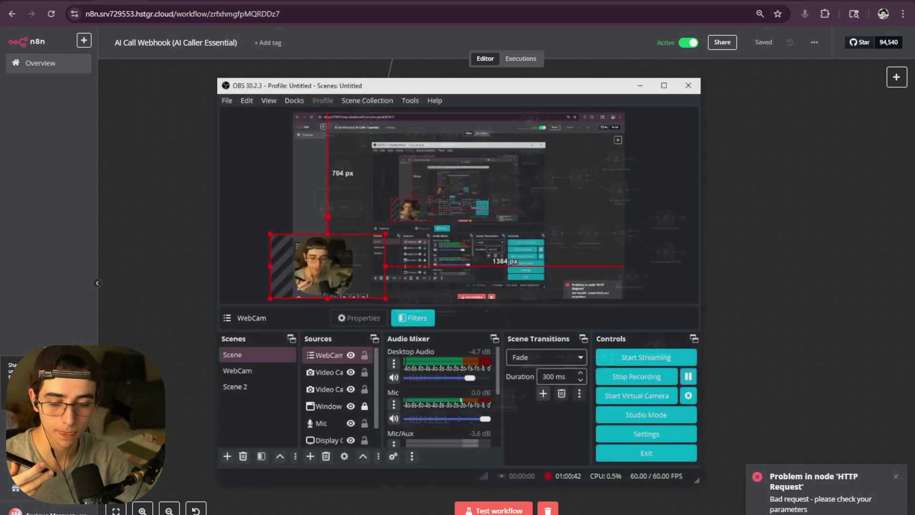
key("alt+Tab")
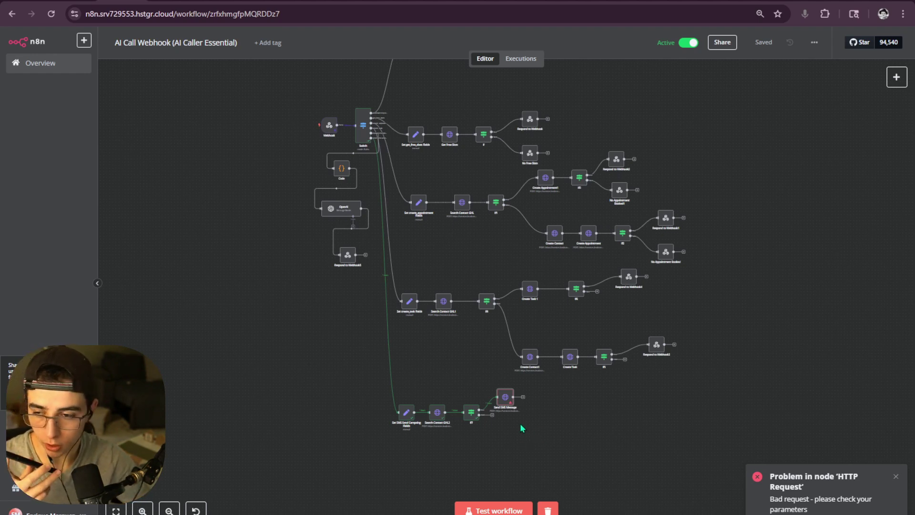
- Open the failed 14:17:46 execution from the Executions list and its Webhook node data
mouse_move(402, 434)
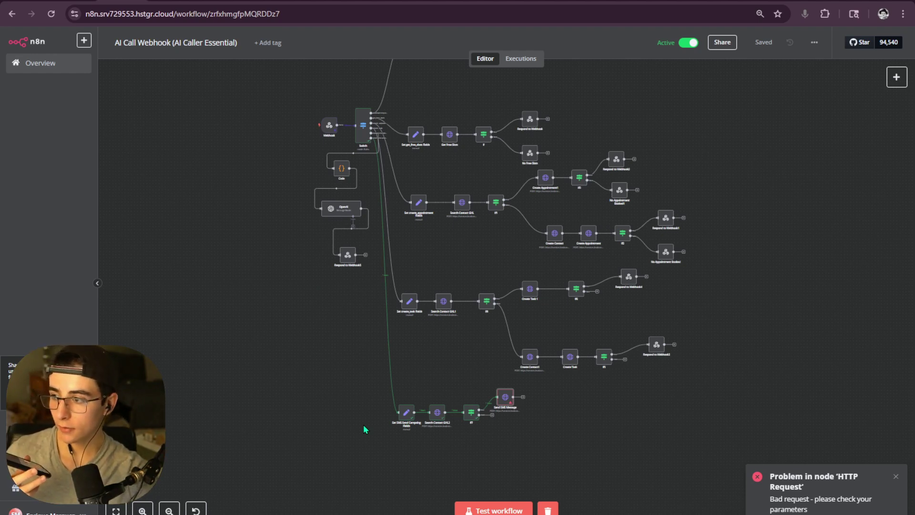
left_click(521, 58)
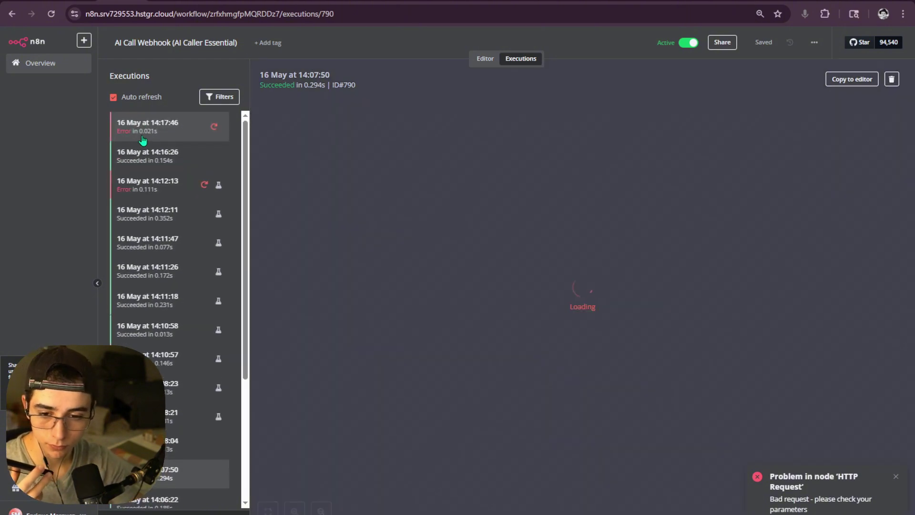
left_click(143, 138)
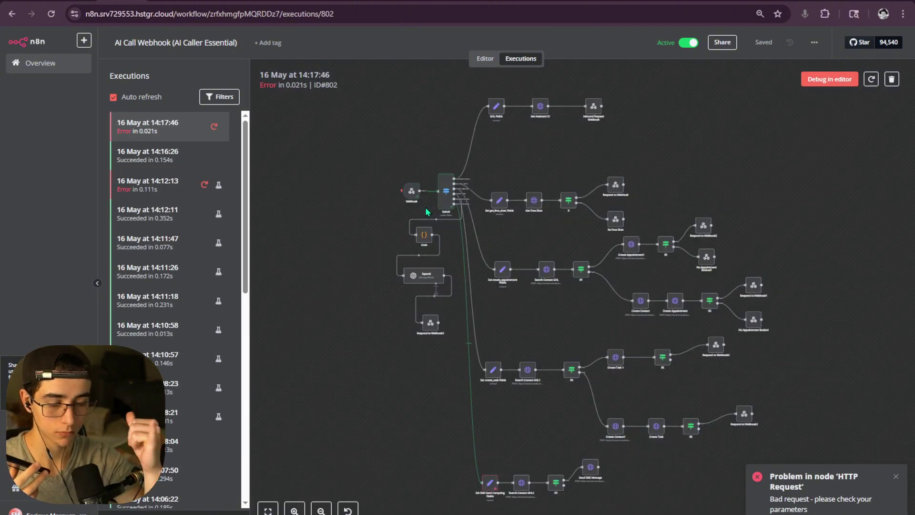
double_click(410, 191)
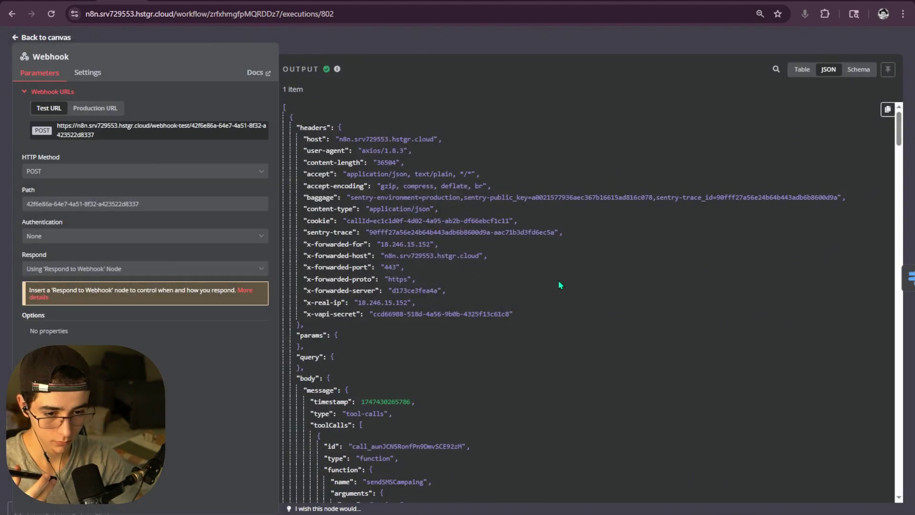
- Inspect the Webhook JSON output for the sendSMSCampaing tool-call arguments and properties, then close it
scroll(535, 279, "down", 10)
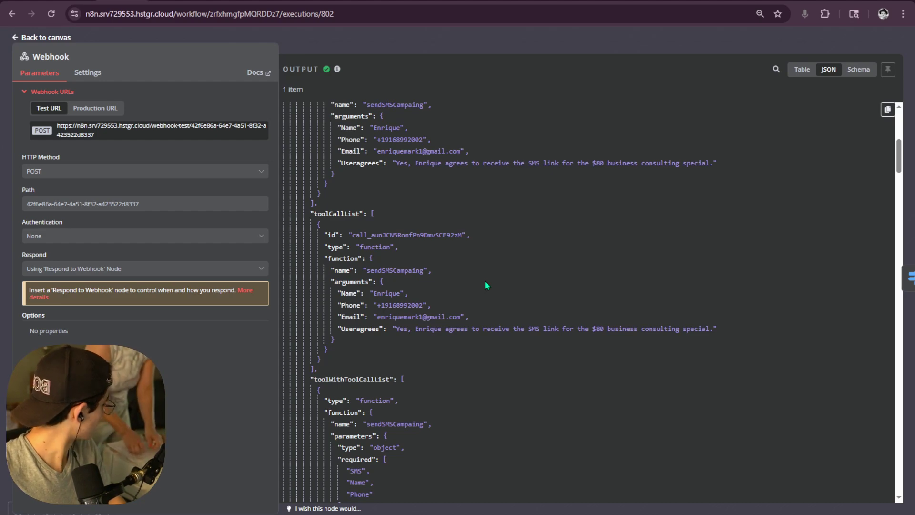
key("alt+Tab")
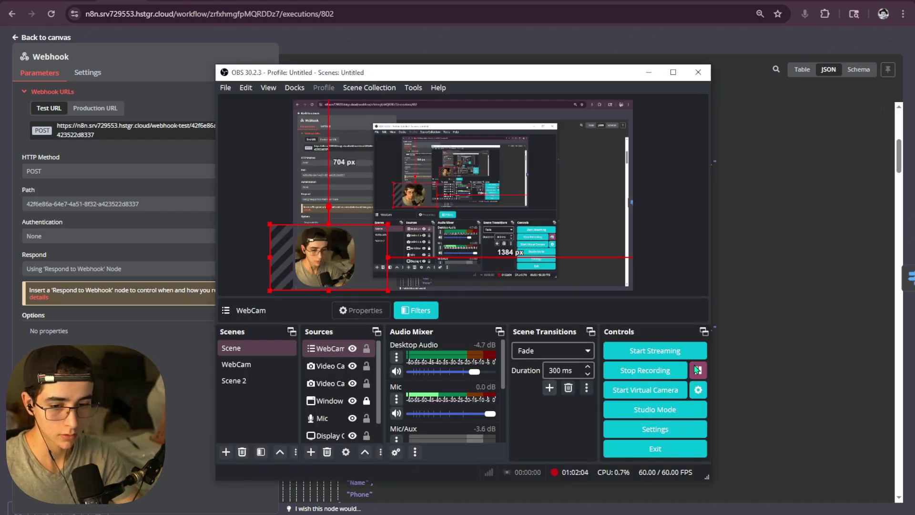
left_click(649, 71)
scroll(454, 285, "down", 4)
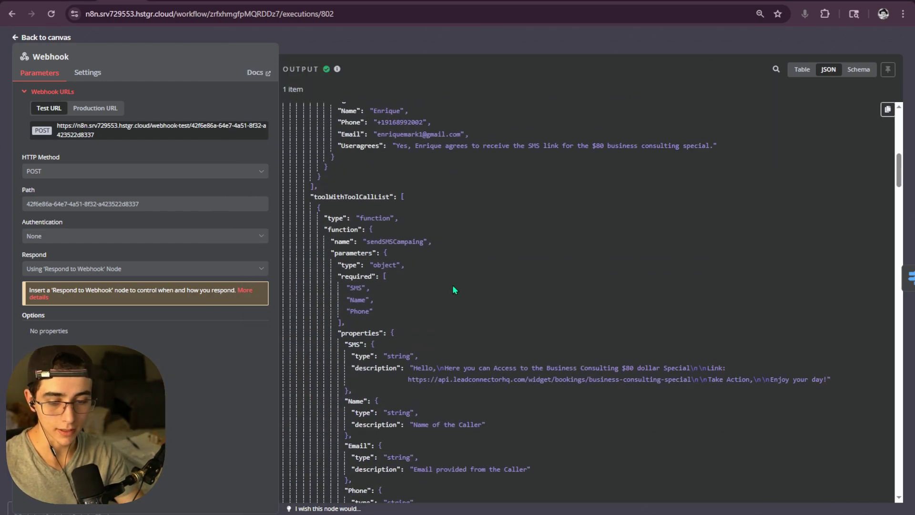
scroll(452, 284, "up", 4)
scroll(450, 283, "down", 3)
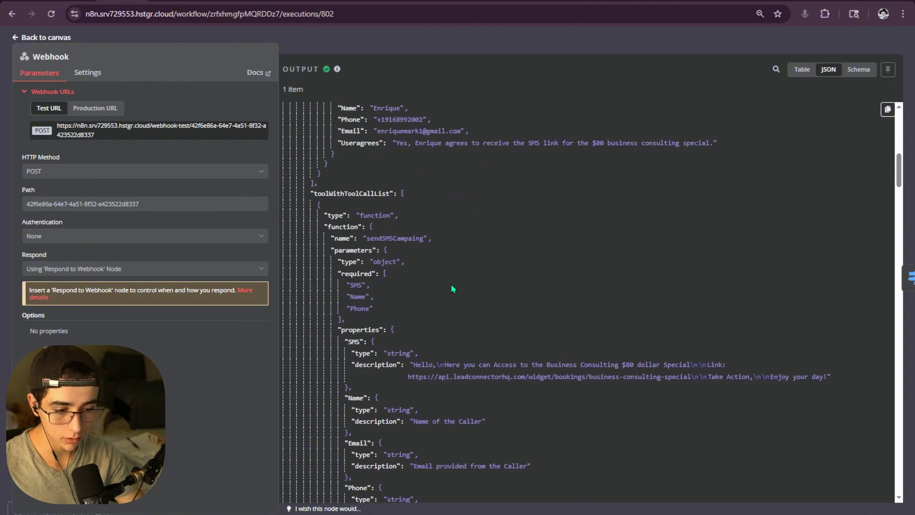
left_click_drag(339, 329, 371, 329)
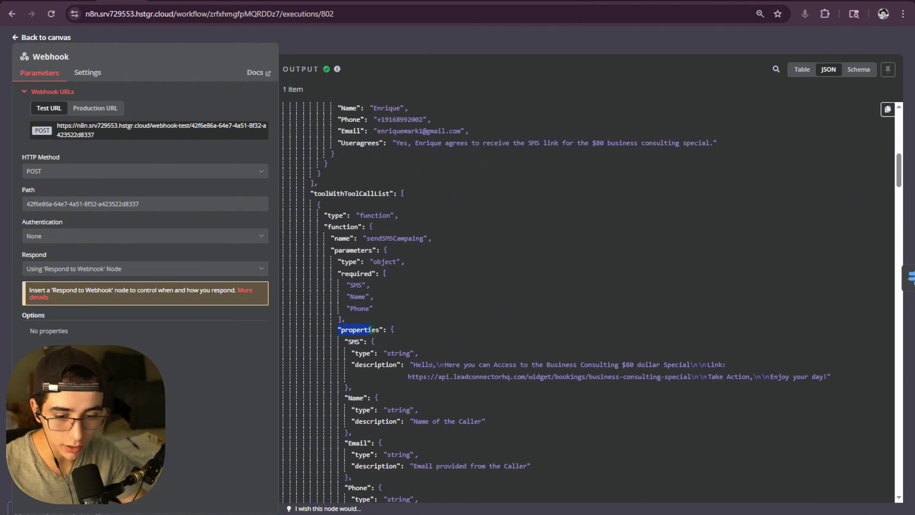
scroll(400, 316, "down", 5)
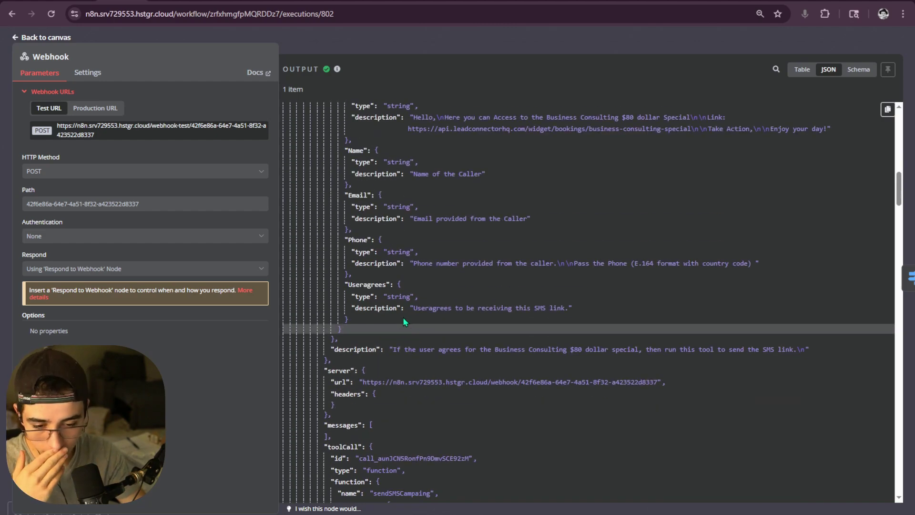
scroll(402, 316, "up", 9)
scroll(419, 330, "up", 2)
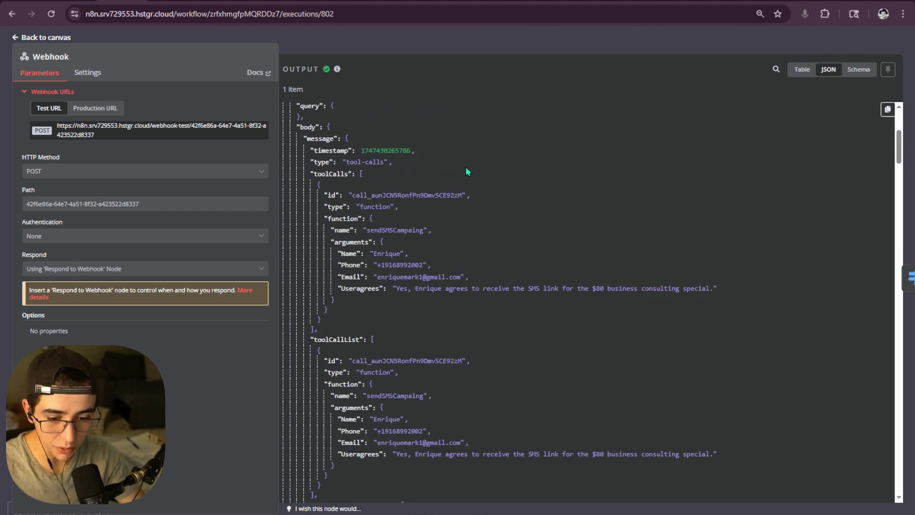
left_click(500, 35)
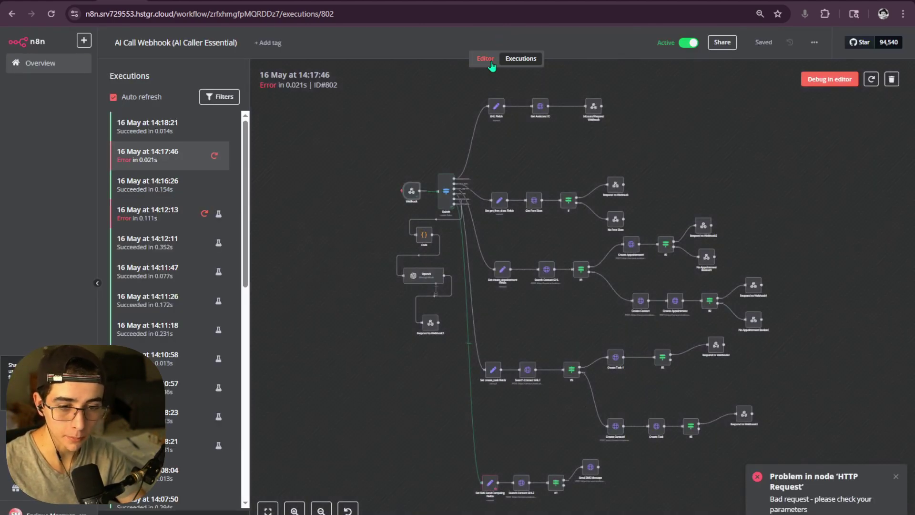
- Copy the Webhook output data from the failed 14:17:46 execution
left_click(181, 134)
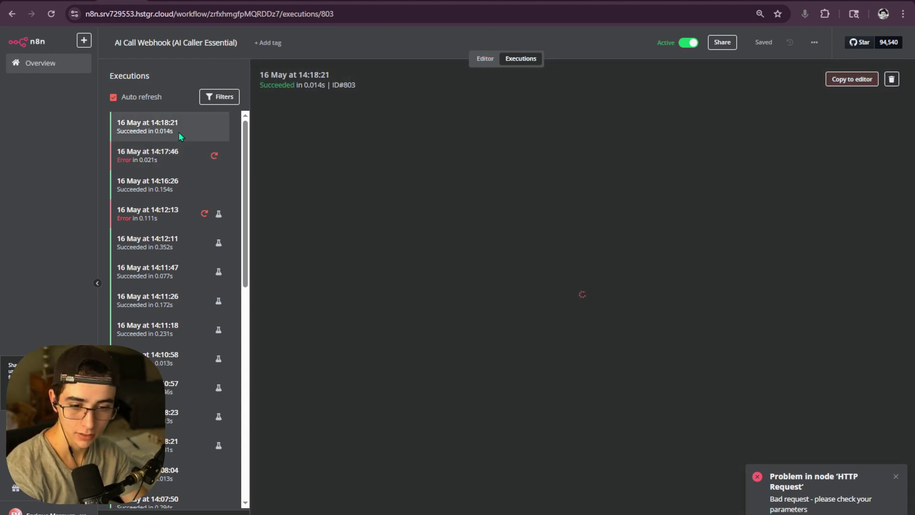
left_click(210, 163)
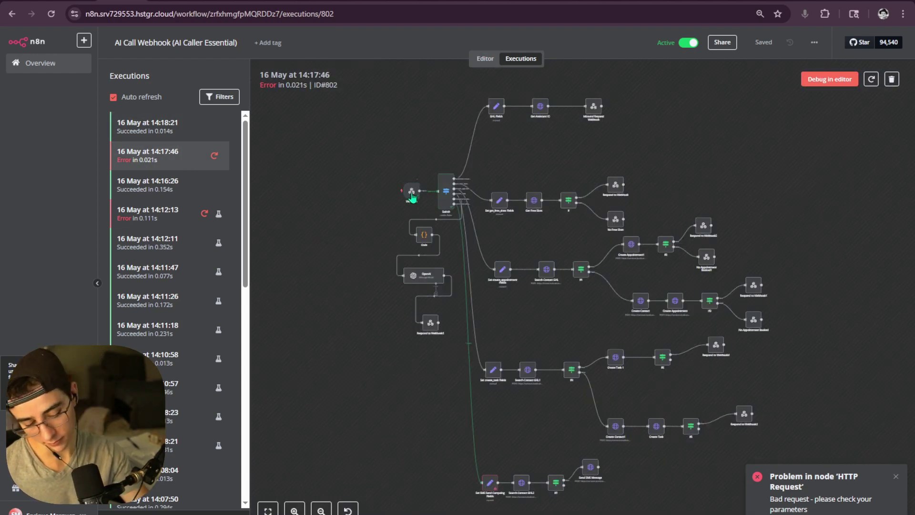
double_click(411, 194)
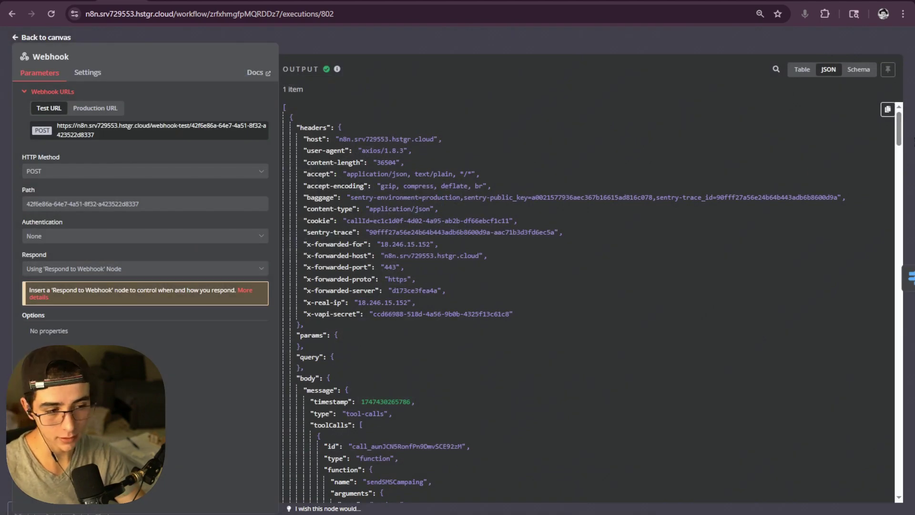
left_click(887, 109)
- Return to the editor and check the Webhook node's pinned sendSMSCampaing output
left_click(512, 67)
left_click(480, 59)
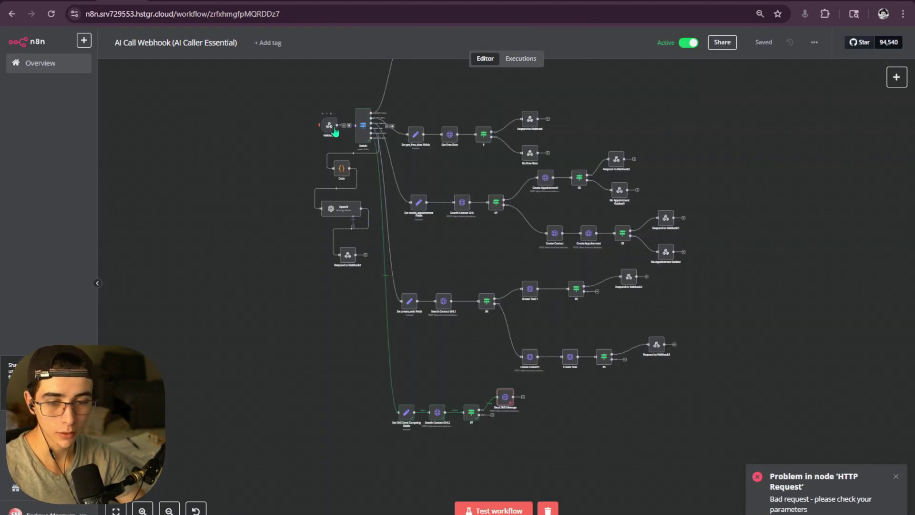
double_click(329, 125)
left_click(535, 57)
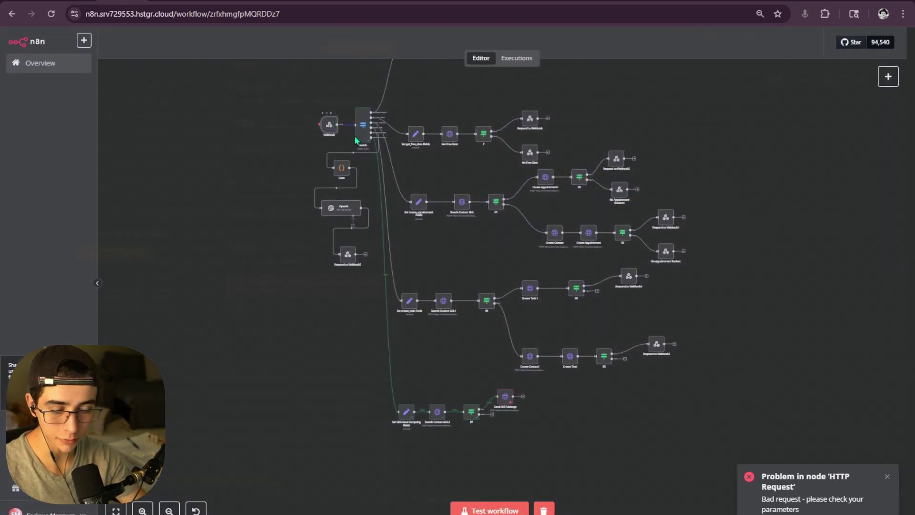
double_click(329, 125)
scroll(584, 255, "down", 4)
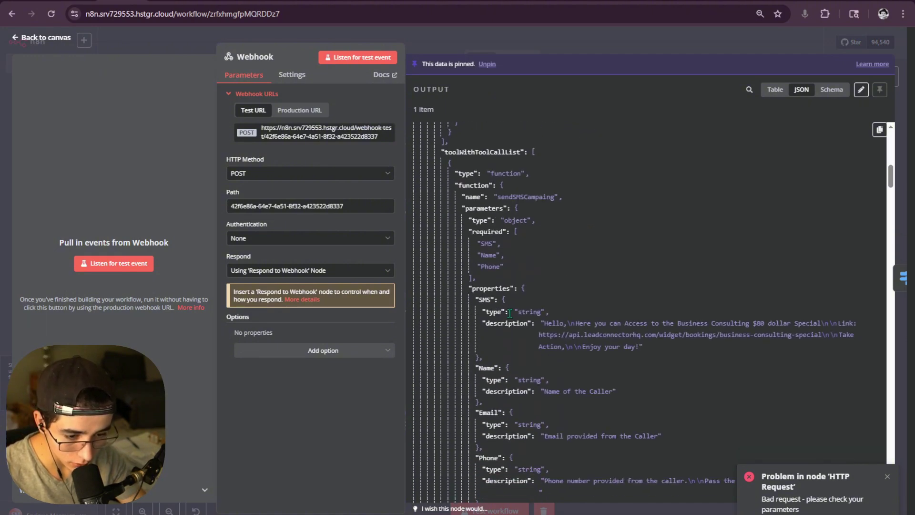
left_click(565, 50)
scroll(564, 363, "up", 4)
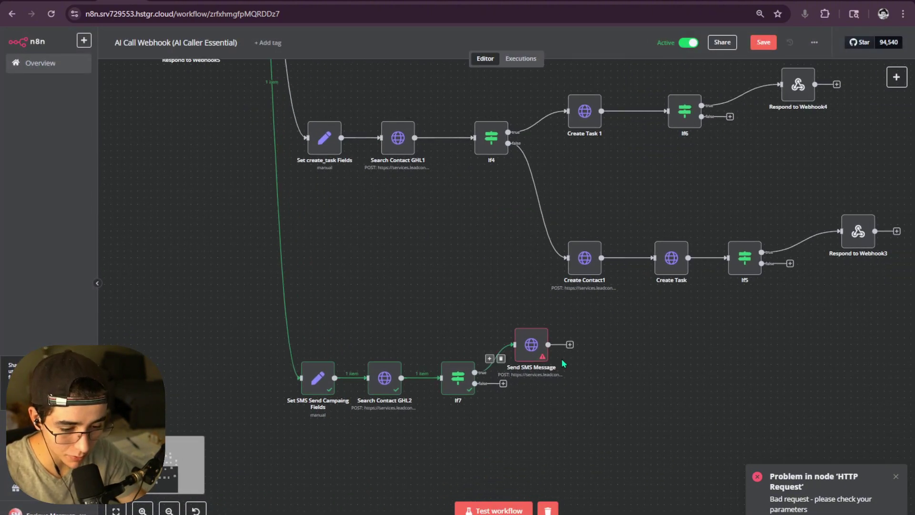
- Reopen the Send SMS Message node and expand the Set SMS Send Campaing Fields and Webhook input data
double_click(531, 345)
scroll(538, 193, "down", 5)
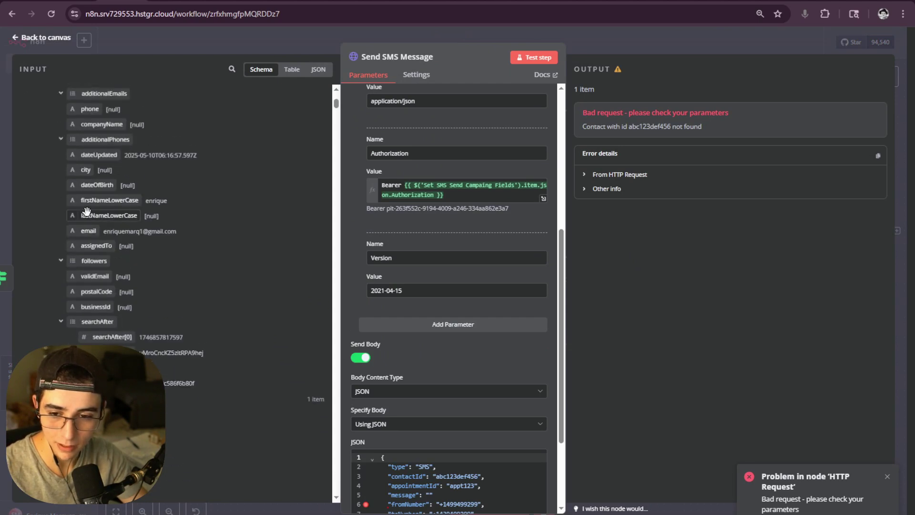
scroll(86, 211, "up", 10)
left_click(28, 122)
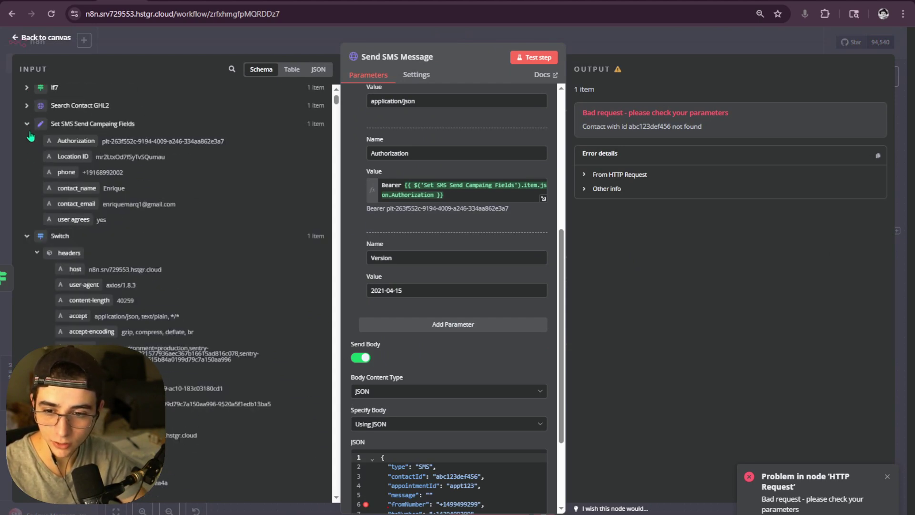
scroll(31, 141, "down", 3)
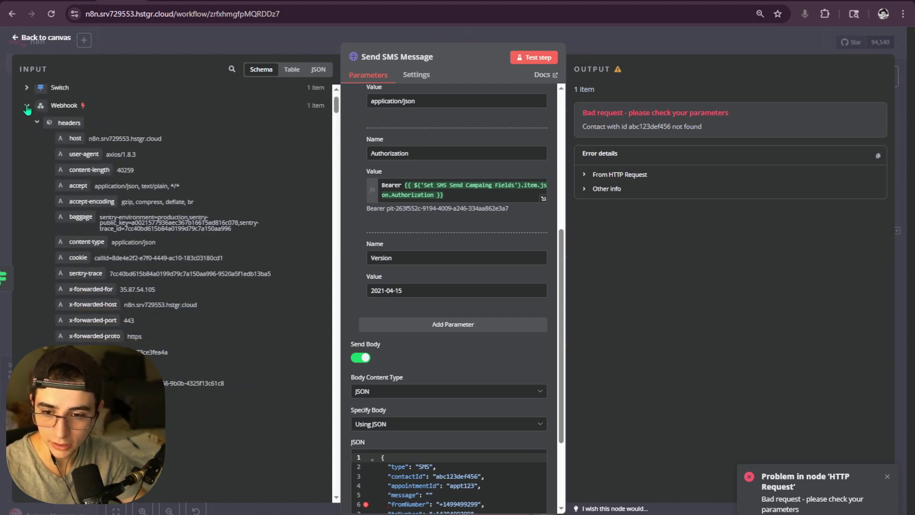
left_click(28, 107)
left_click(27, 163)
- Scroll through the Webhook input schema to locate the SMS parameter under toolWithToolCallList > parameters > properties
scroll(81, 182, "down", 10)
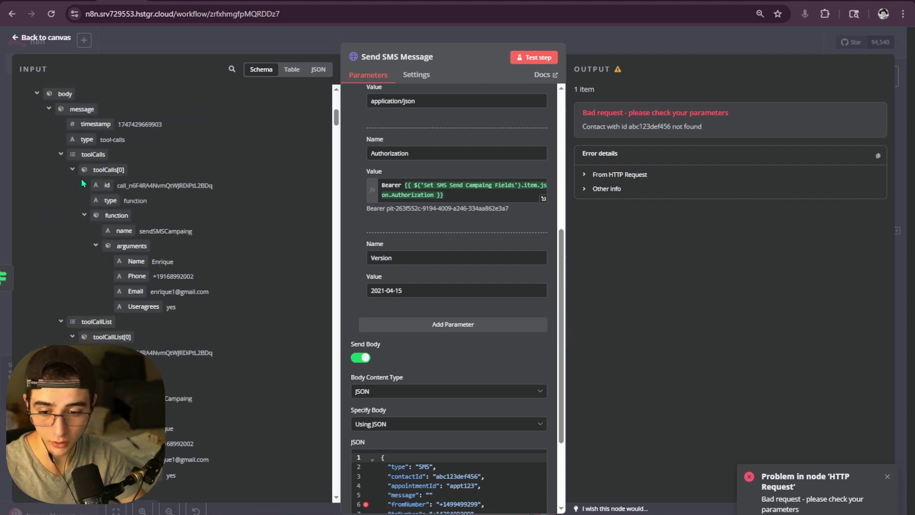
scroll(83, 180, "down", 10)
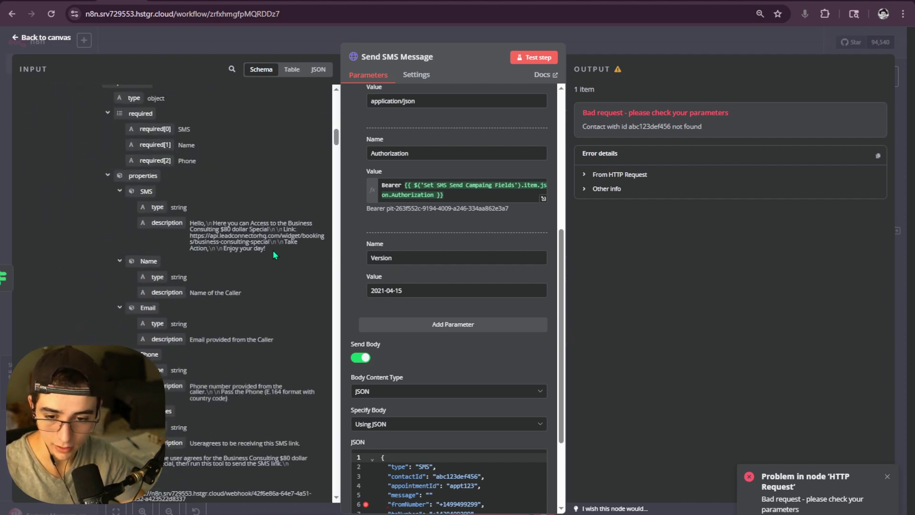
scroll(273, 250, "down", 10)
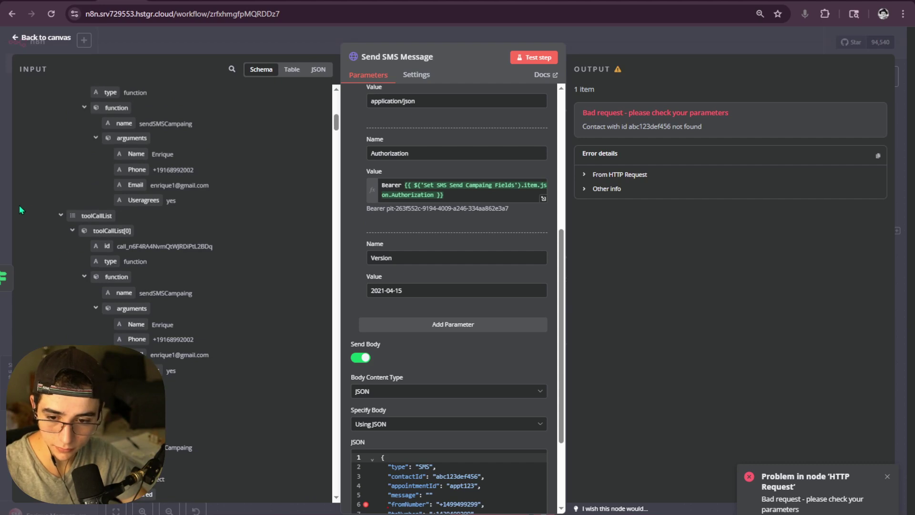
scroll(284, 216, "up", 20)
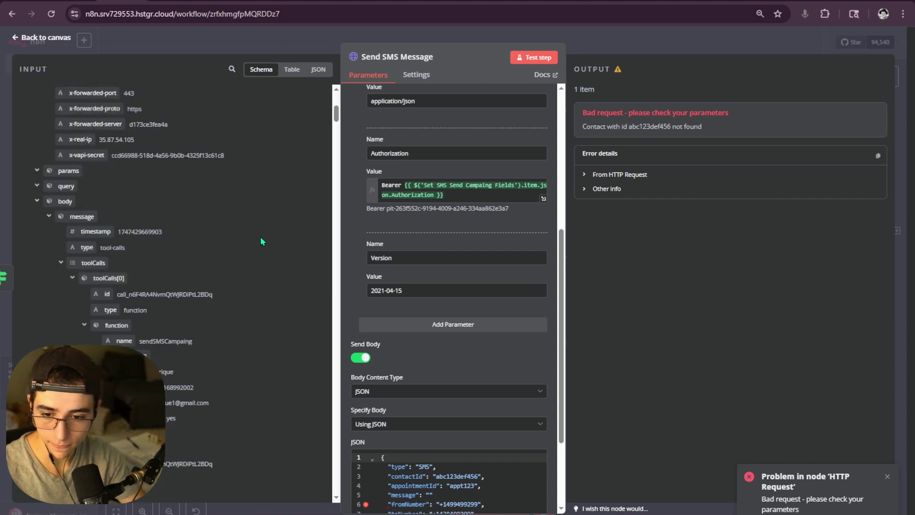
scroll(261, 237, "down", 2)
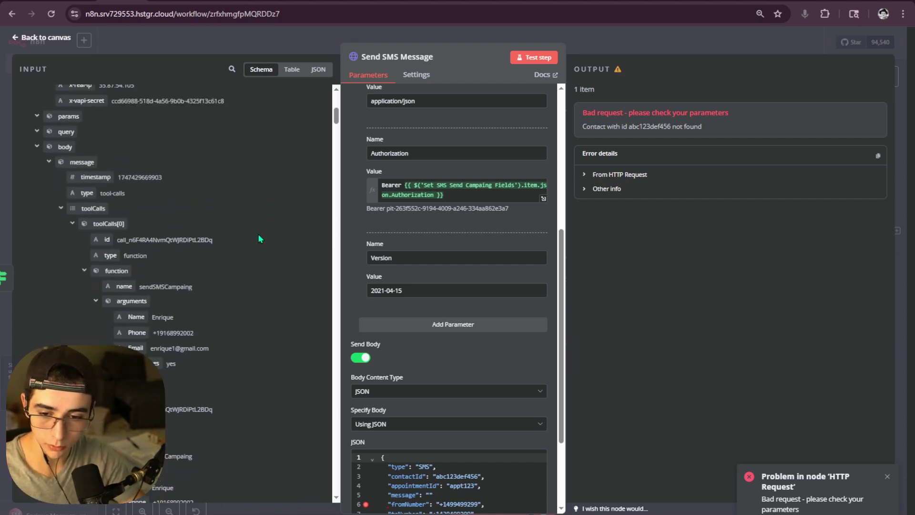
scroll(256, 235, "down", 4)
scroll(252, 237, "up", 10)
scroll(215, 240, "down", 9)
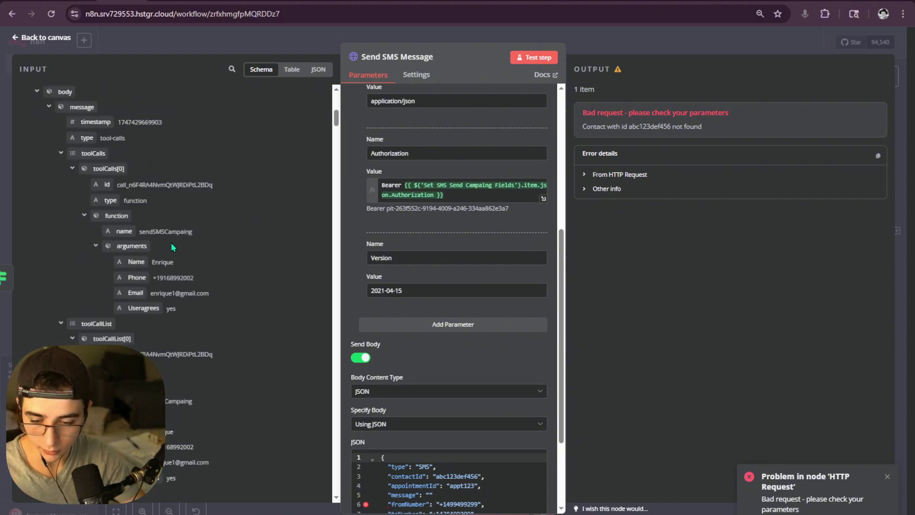
scroll(170, 244, "up", 2)
scroll(164, 273, "down", 3)
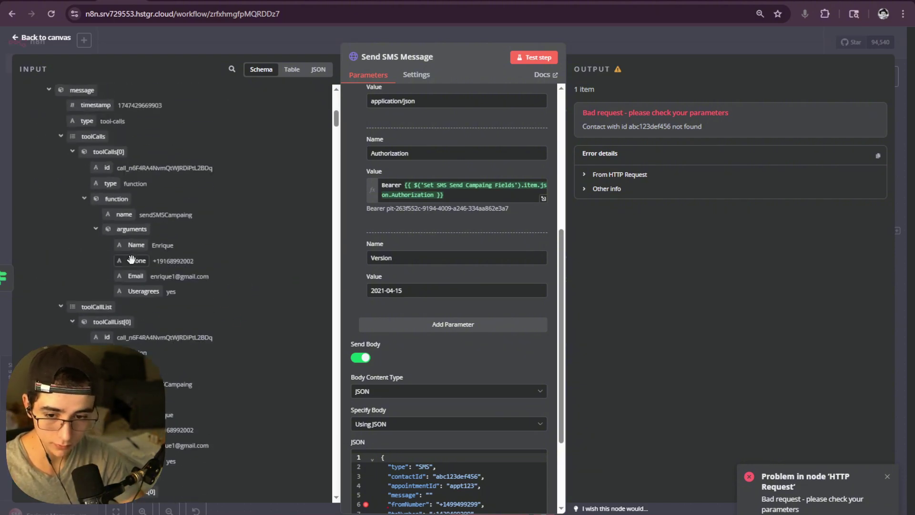
scroll(123, 309, "up", 3)
scroll(153, 353, "down", 10)
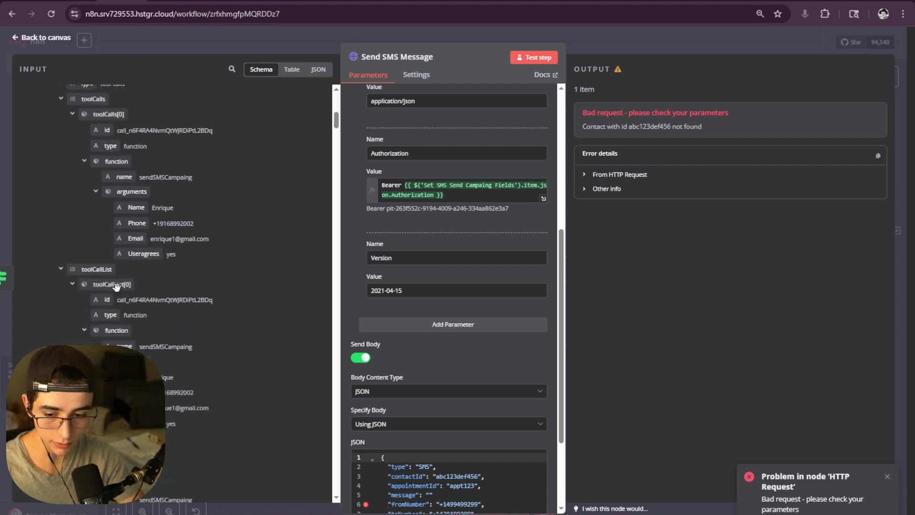
scroll(159, 321, "down", 4)
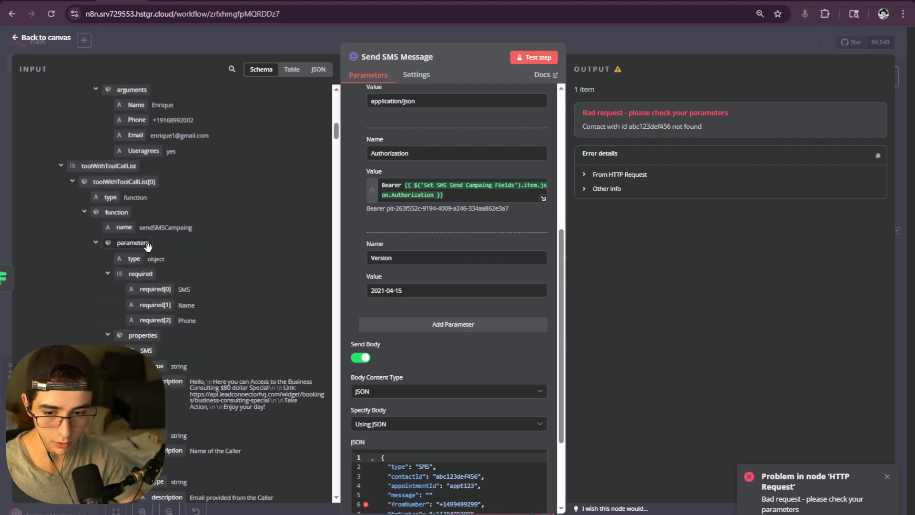
scroll(160, 250, "down", 2)
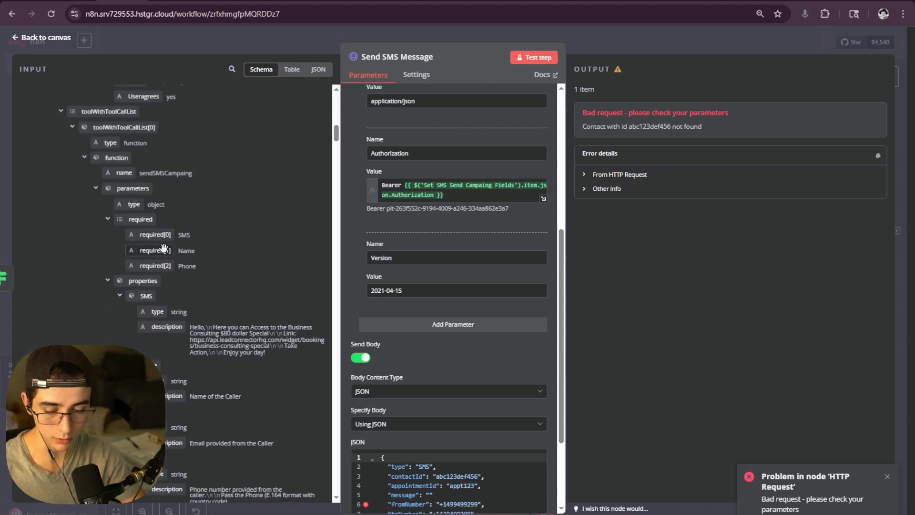
scroll(162, 255, "down", 2)
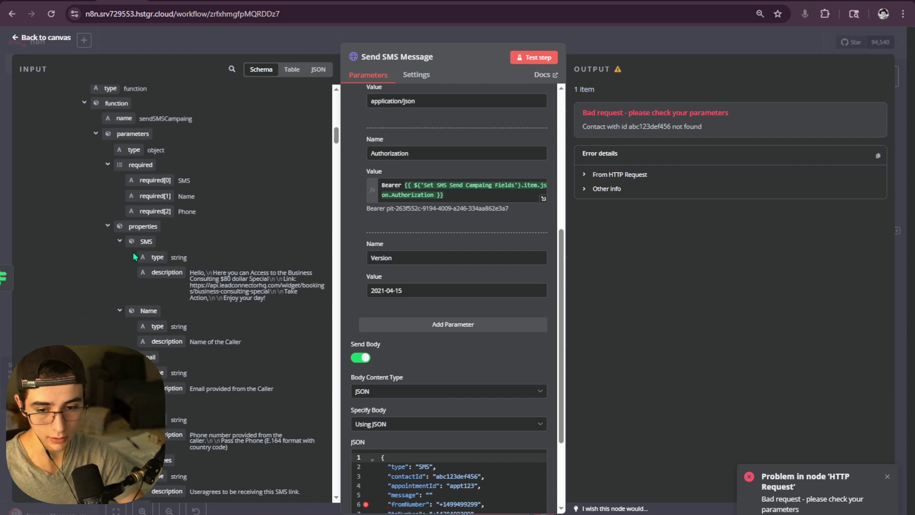
scroll(190, 270, "down", 3)
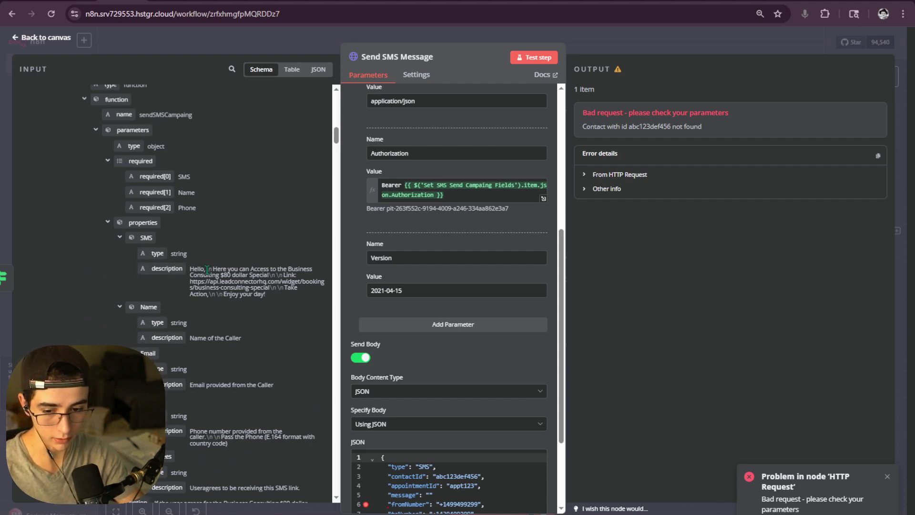
scroll(206, 271, "up", 2)
scroll(204, 276, "up", 4)
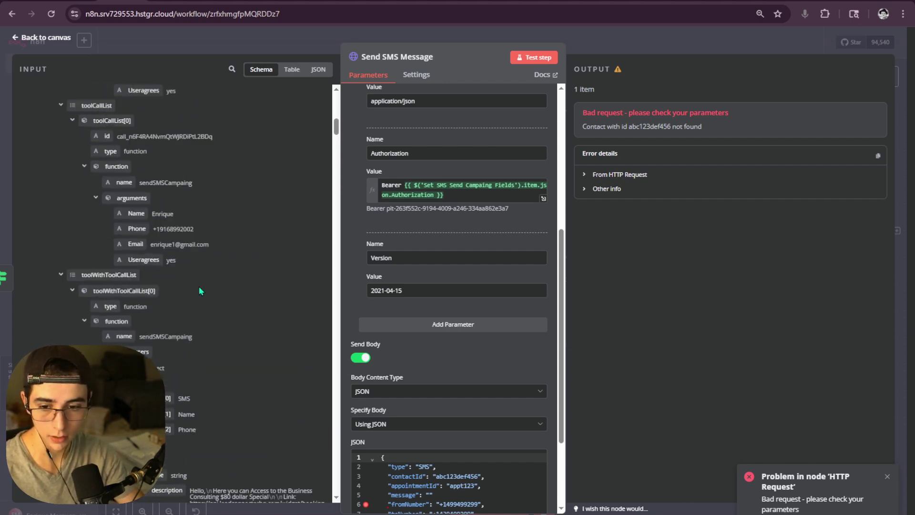
scroll(192, 284, "down", 3)
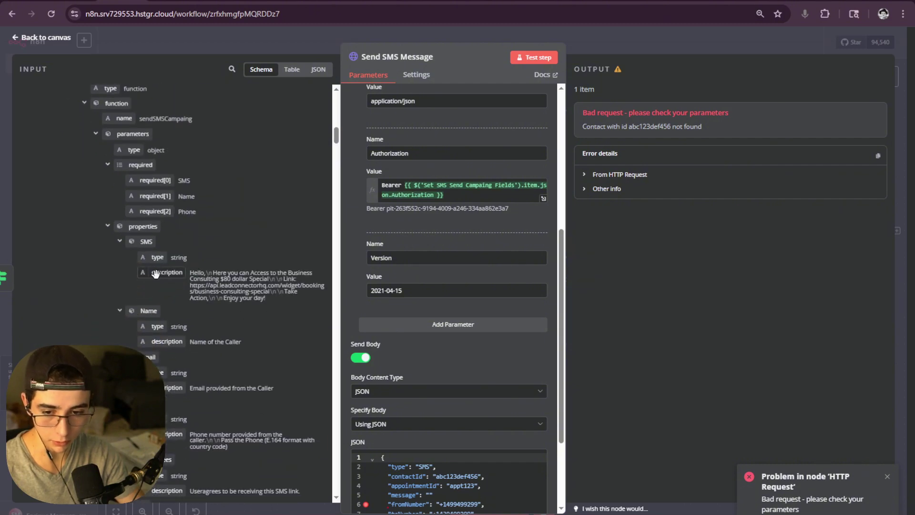
scroll(168, 190, "down", 3)
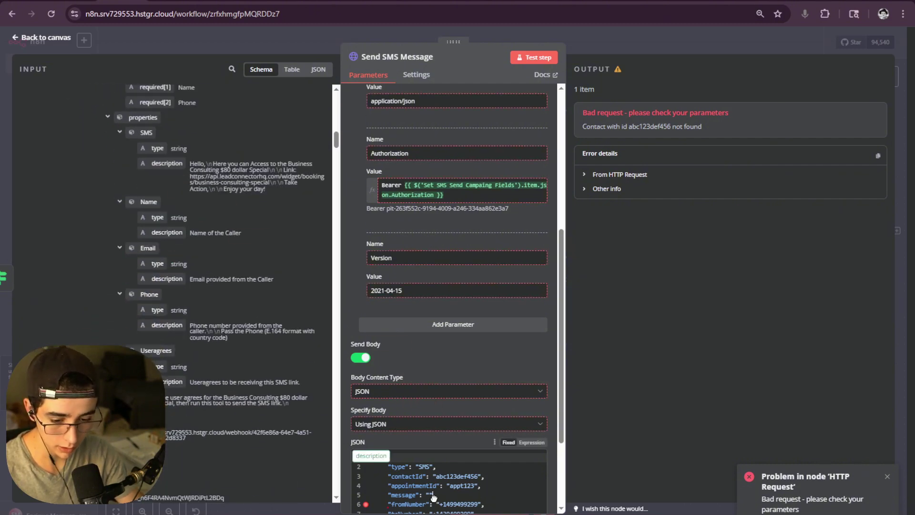
- Paste the Webhook SMS.description expression into the JSON body and check its resolved text in the expression editor
left_click(459, 490)
key("ctrl+v")
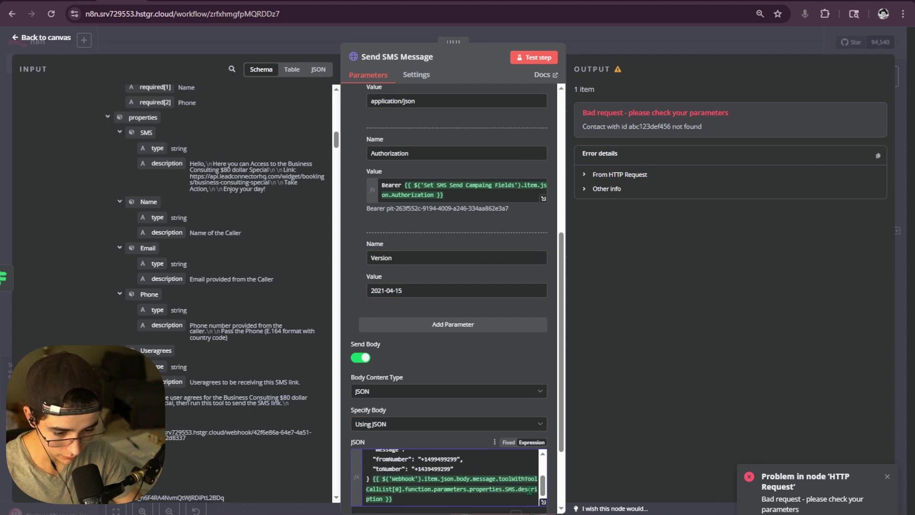
left_click(543, 502)
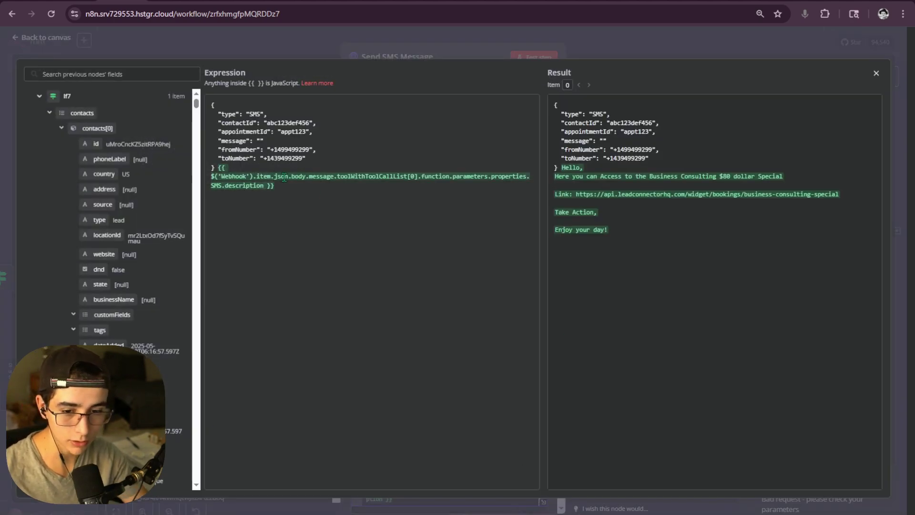
left_click_drag(279, 187, 218, 167)
key("ctrl+c")
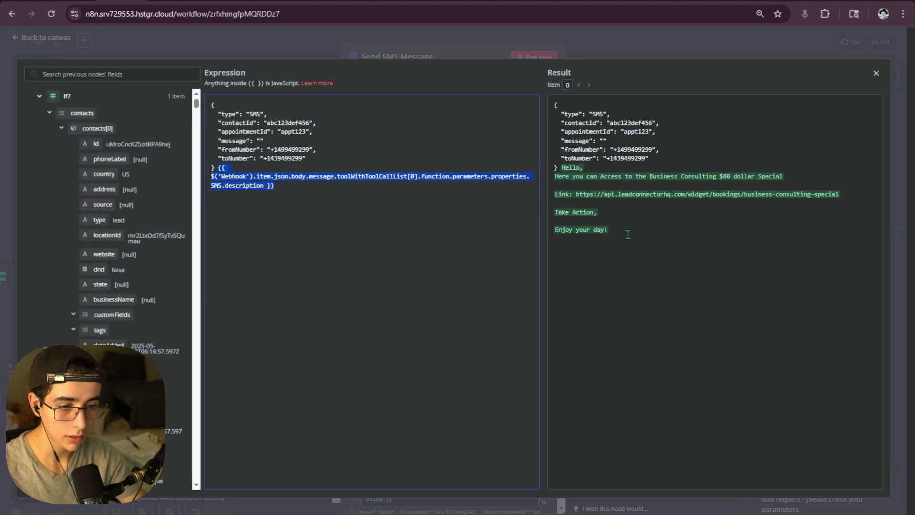
left_click_drag(627, 235, 561, 167)
left_click(609, 196)
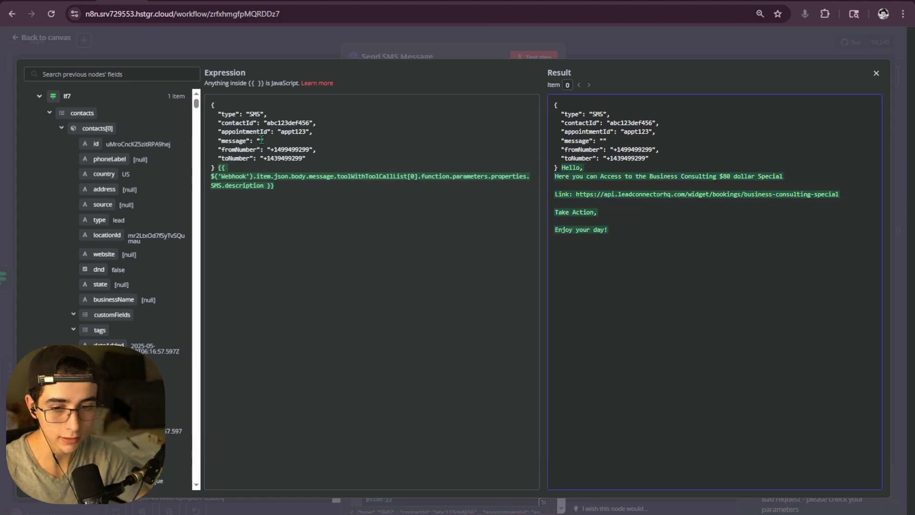
- Put the Webhook SMS.description expression in the message field, wrapped in JSON.stringify()
key("ctrl+v")
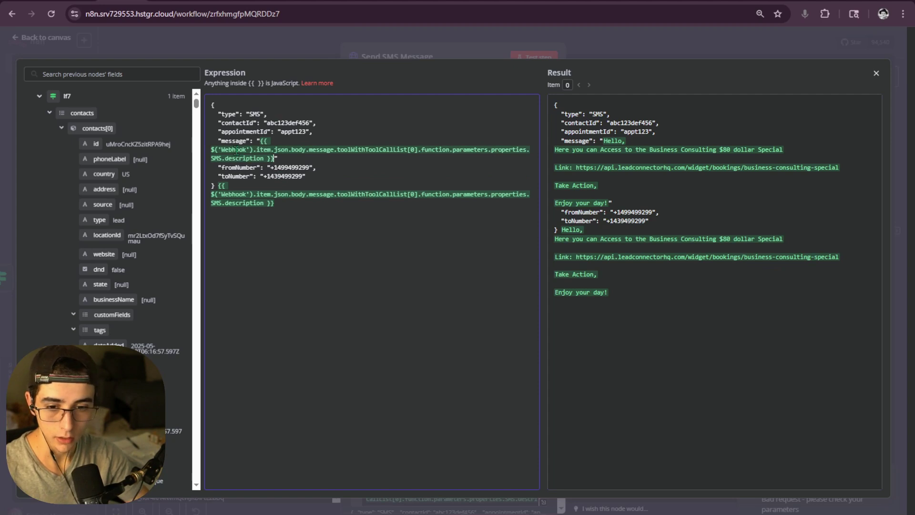
left_click(211, 149)
type("JSON")
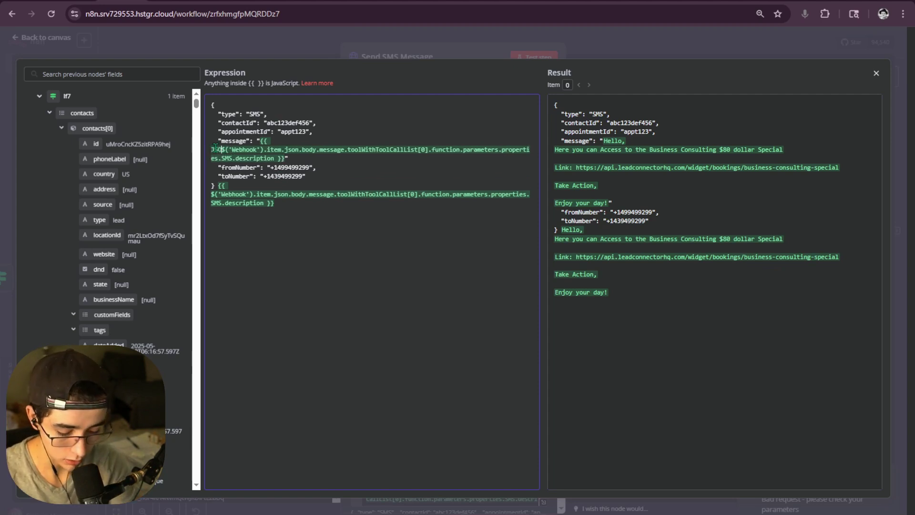
type(".stri")
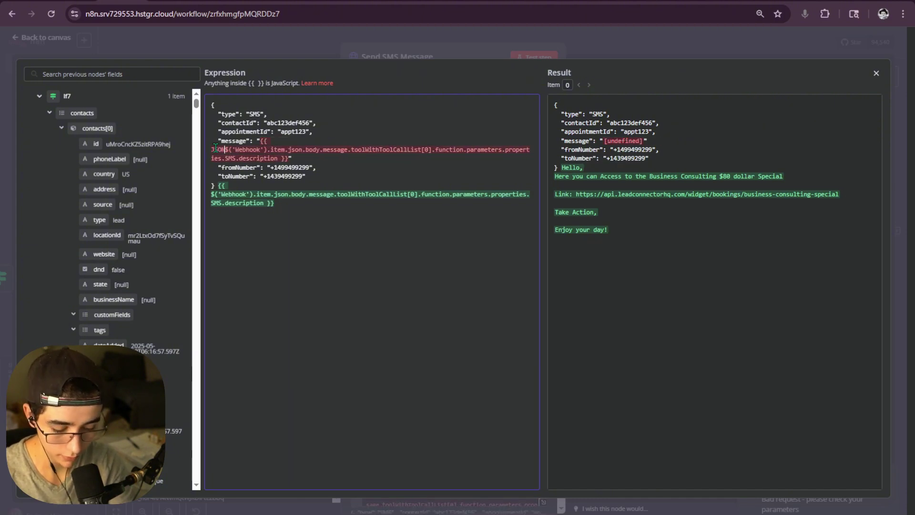
type("ng")
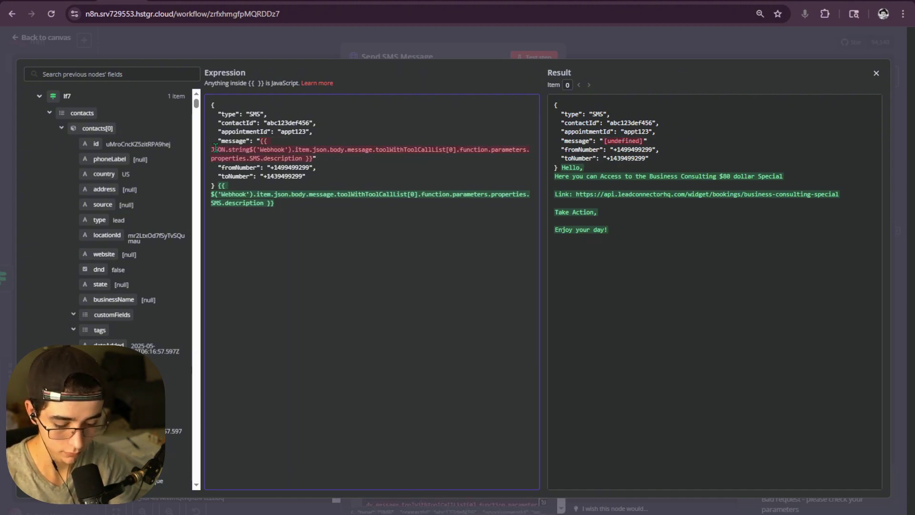
type("if")
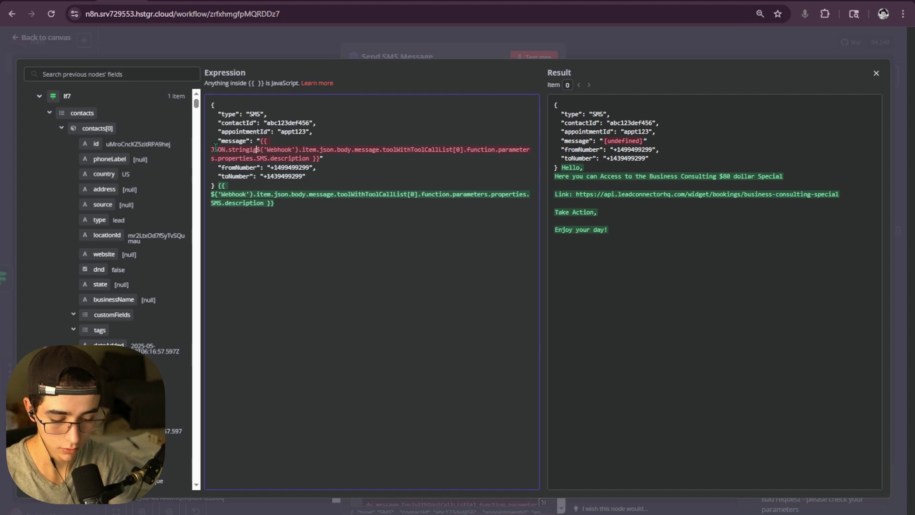
type("y")
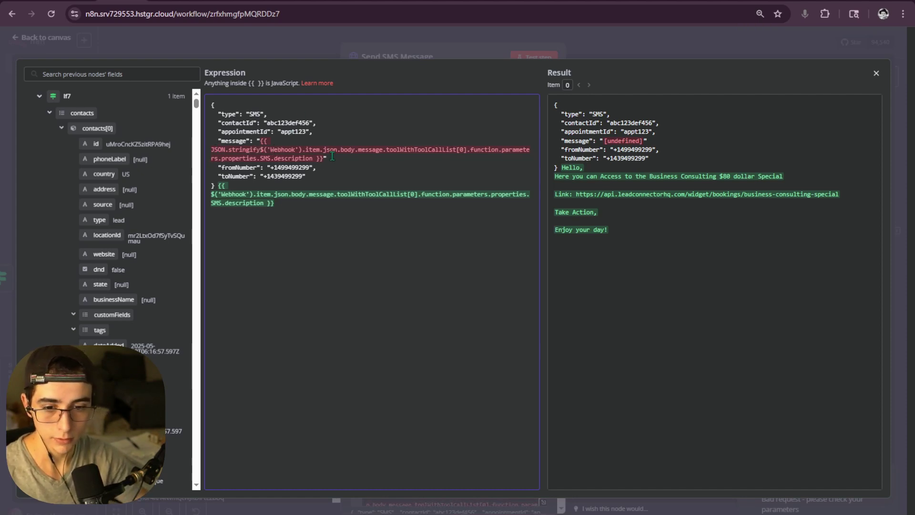
type("($('Webhook'")
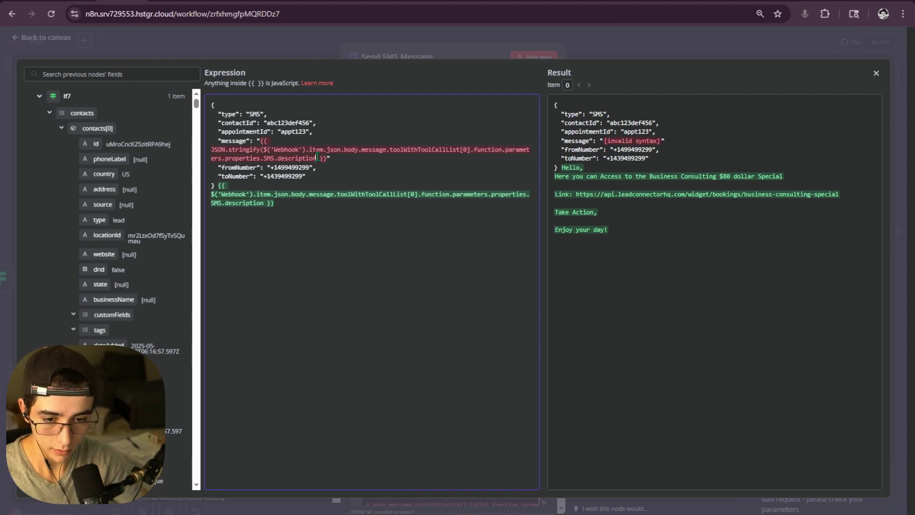
type(")")
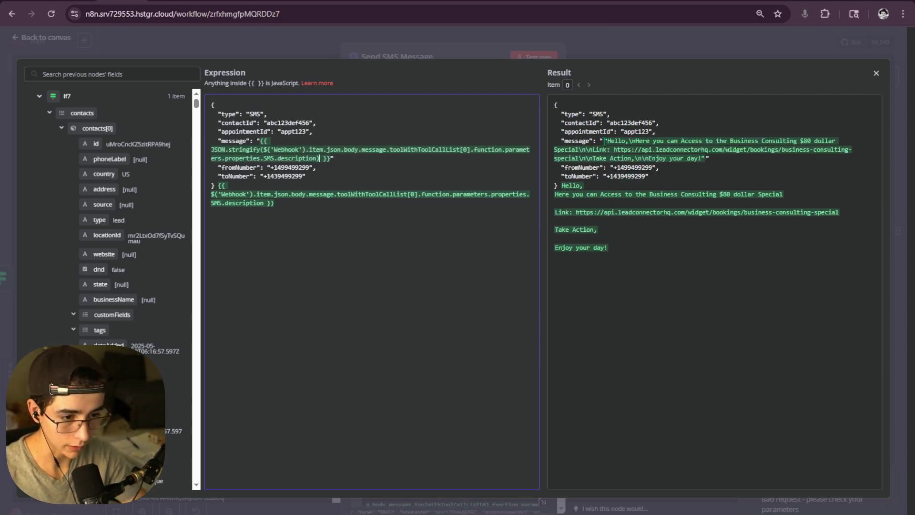
left_click_drag(555, 104, 709, 158)
left_click(621, 144)
left_click(703, 161)
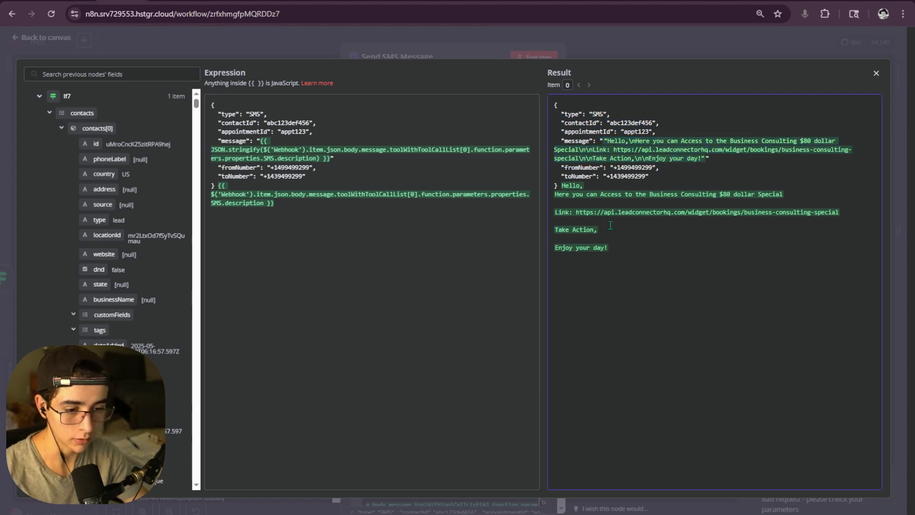
- Delete the duplicate expression left after the body's closing brace
left_click_drag(283, 210, 224, 182)
key("BackSpace")
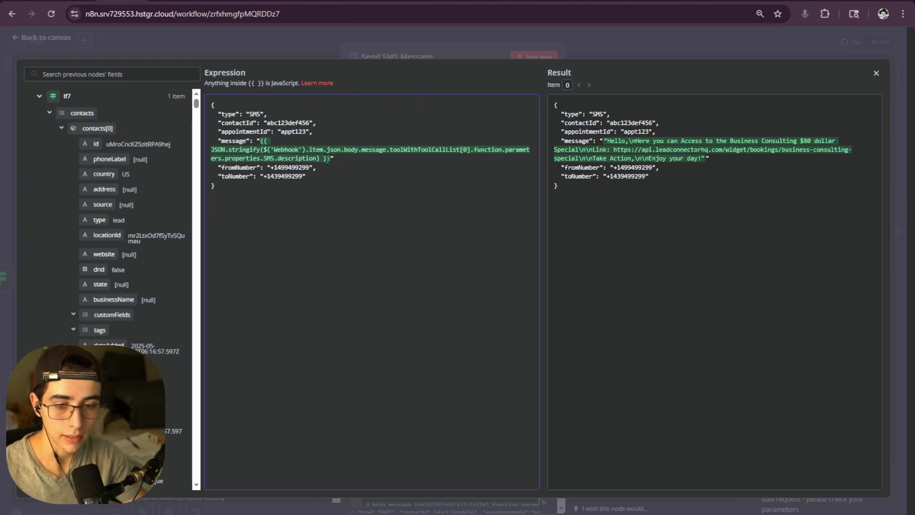
left_click_drag(327, 159, 261, 142)
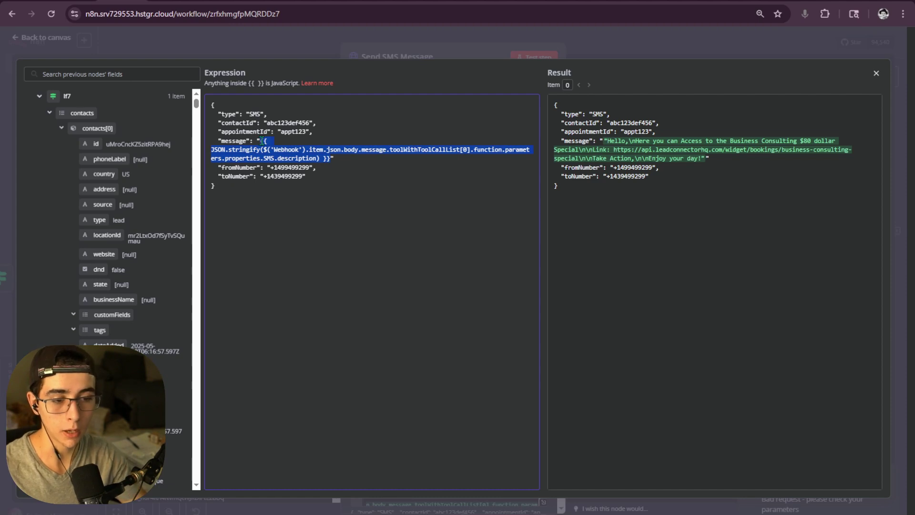
- Remove the quotes around the message expression and delete the appointmentId line
left_click(646, 147)
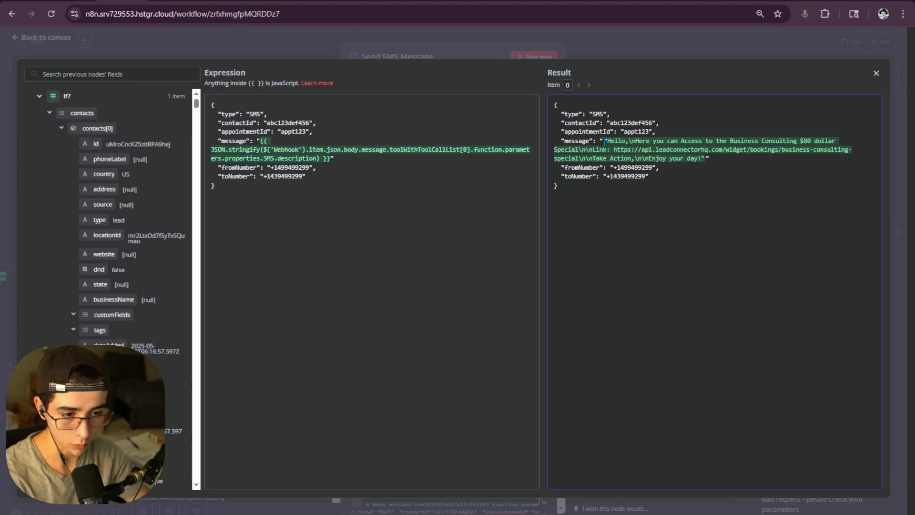
key("ctrl+a")
left_click(706, 158)
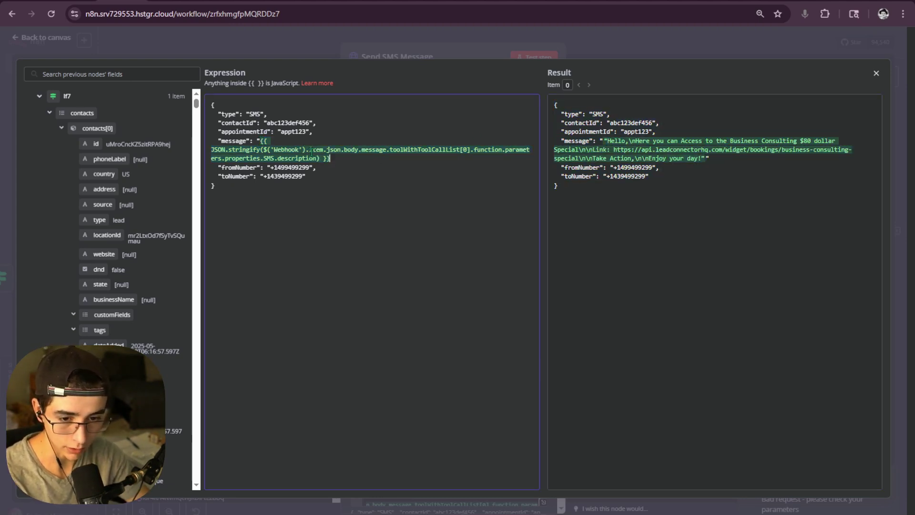
left_click(261, 141)
key("BackSpace")
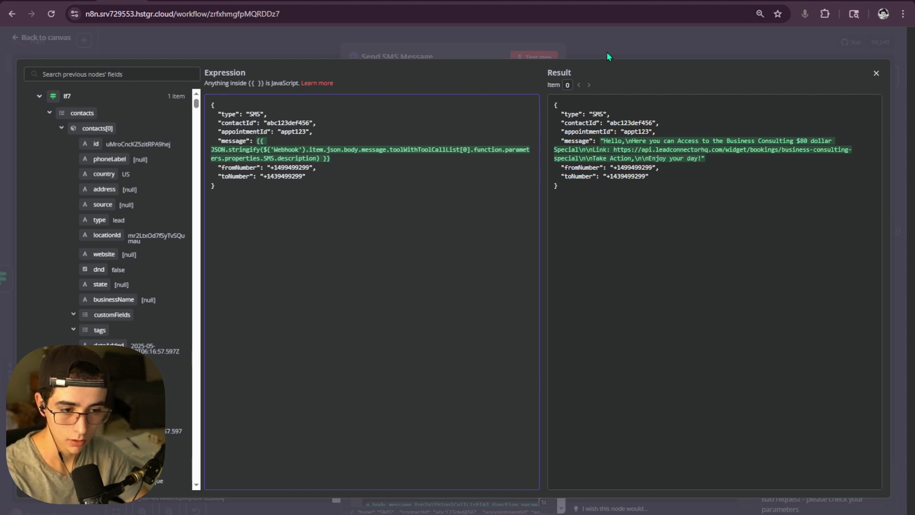
left_click_drag(313, 132, 213, 129)
key("BackSpace")
key("BackSpace")
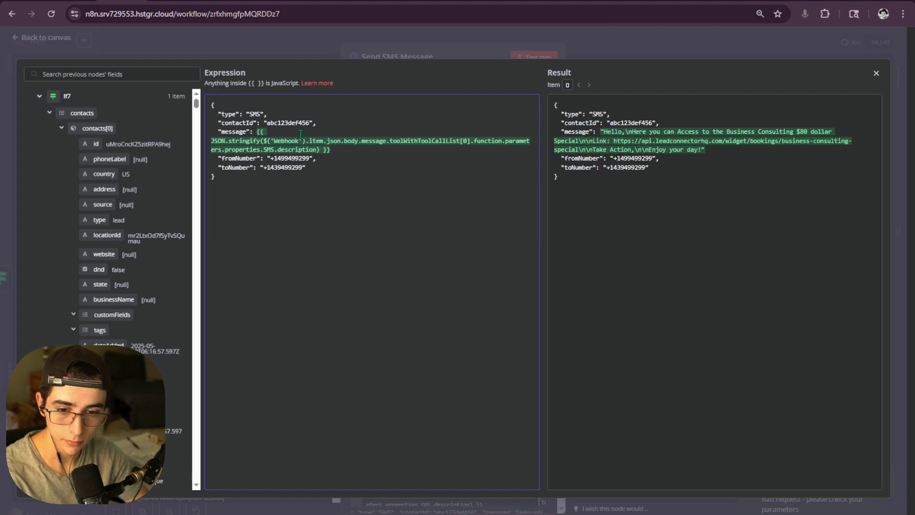
- Replace the placeholder contactId with Search Contact GHL2's contacts[0].id
left_click_drag(310, 122, 271, 125)
key("BackSpace")
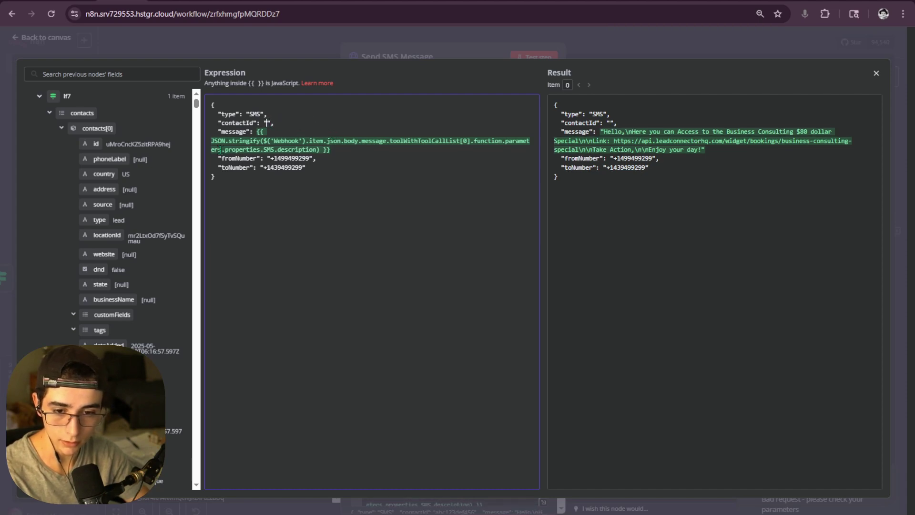
left_click(39, 96)
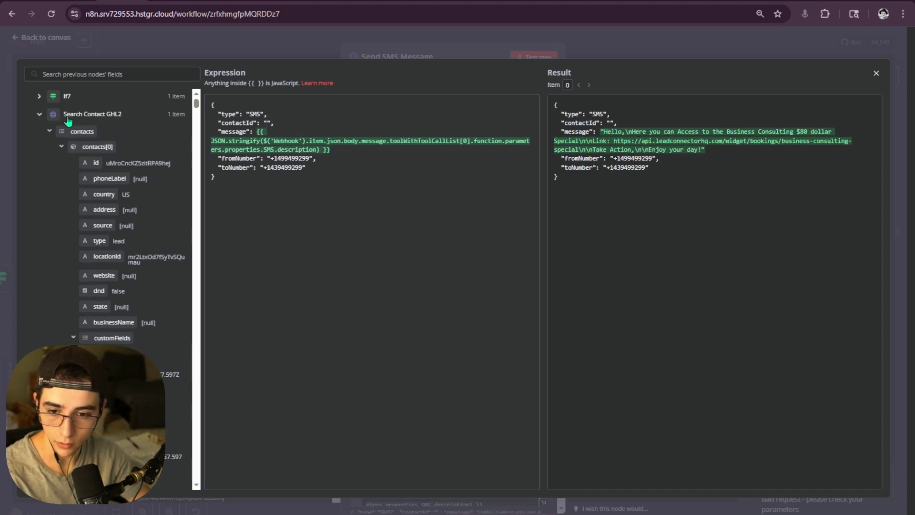
left_click_drag(96, 163, 267, 123)
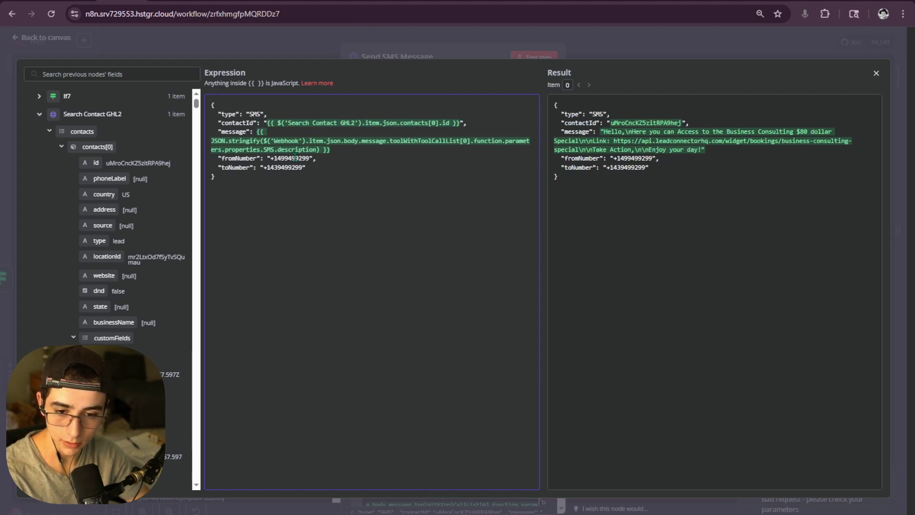
scroll(86, 156, "down", 1)
scroll(83, 155, "up", 1)
left_click(40, 114)
scroll(89, 157, "down", 1)
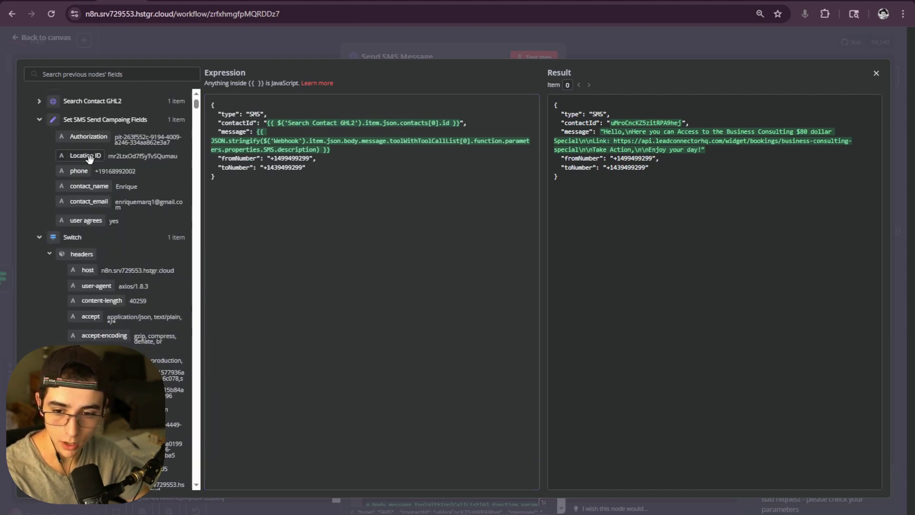
scroll(93, 161, "down", 3)
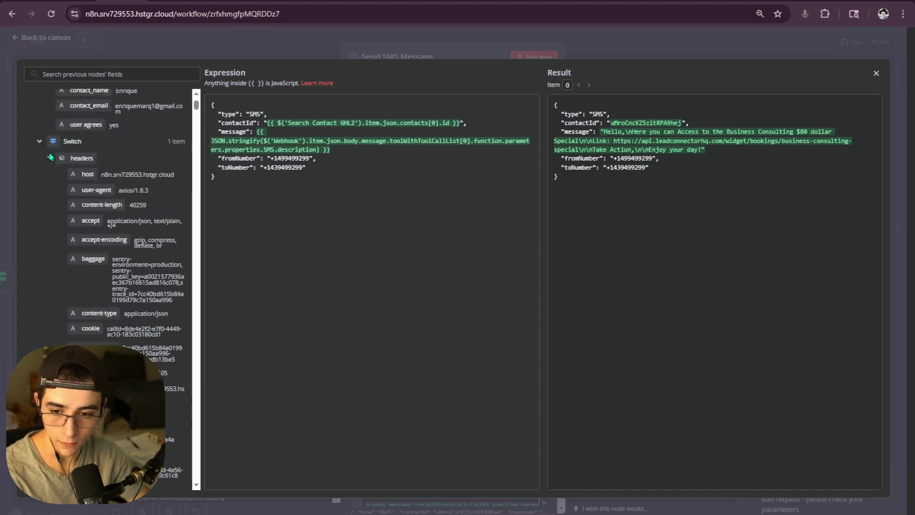
left_click(39, 141)
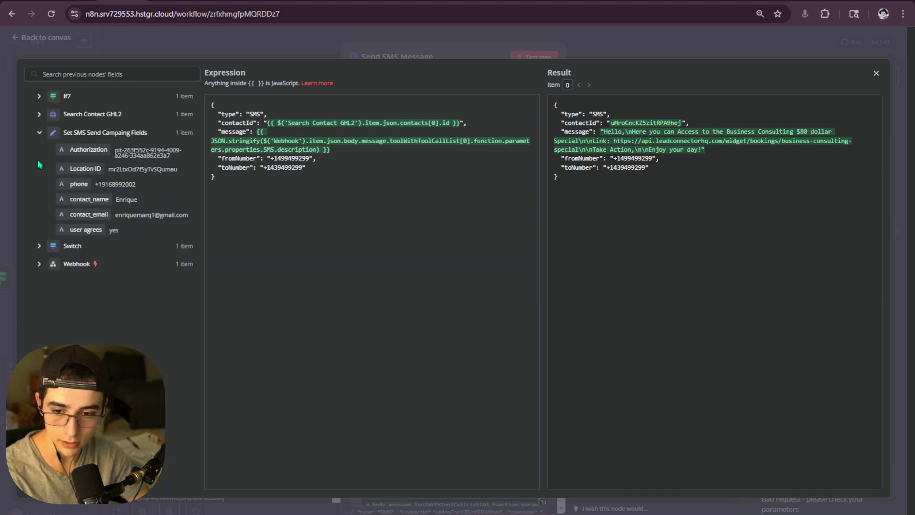
left_click(40, 135)
left_click(39, 133)
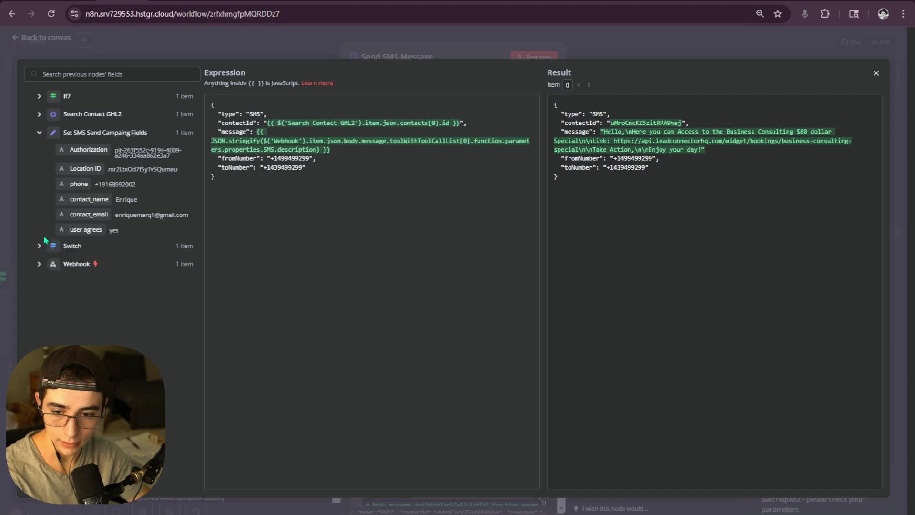
left_click(39, 265)
scroll(107, 255, "down", 5)
scroll(124, 256, "down", 5)
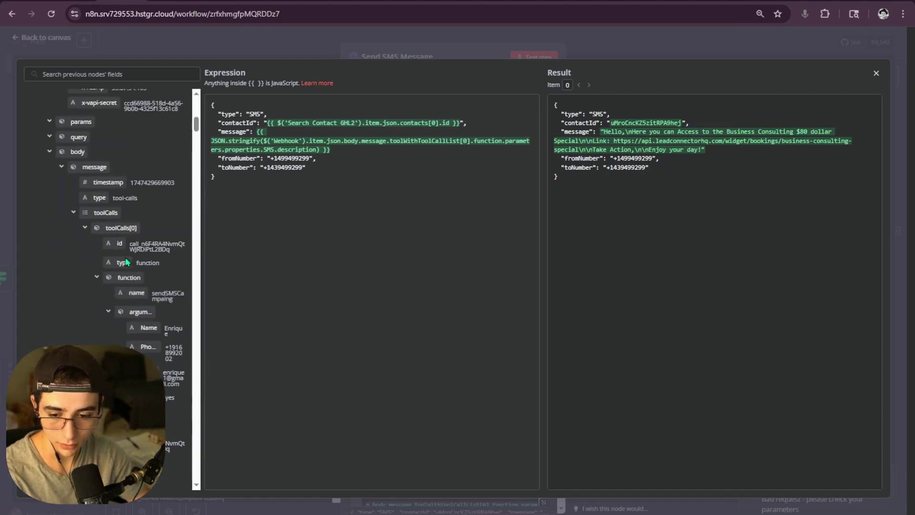
scroll(145, 217, "down", 3)
scroll(154, 217, "down", 10)
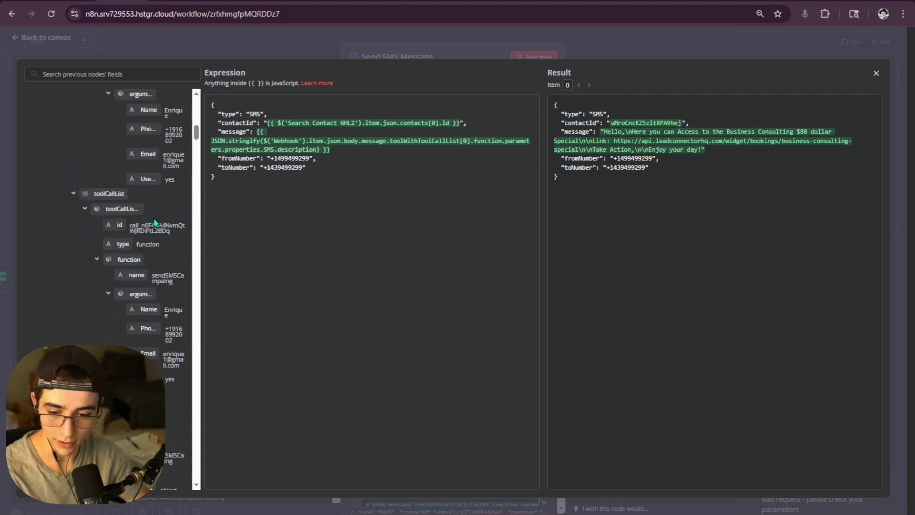
scroll(184, 222, "down", 4)
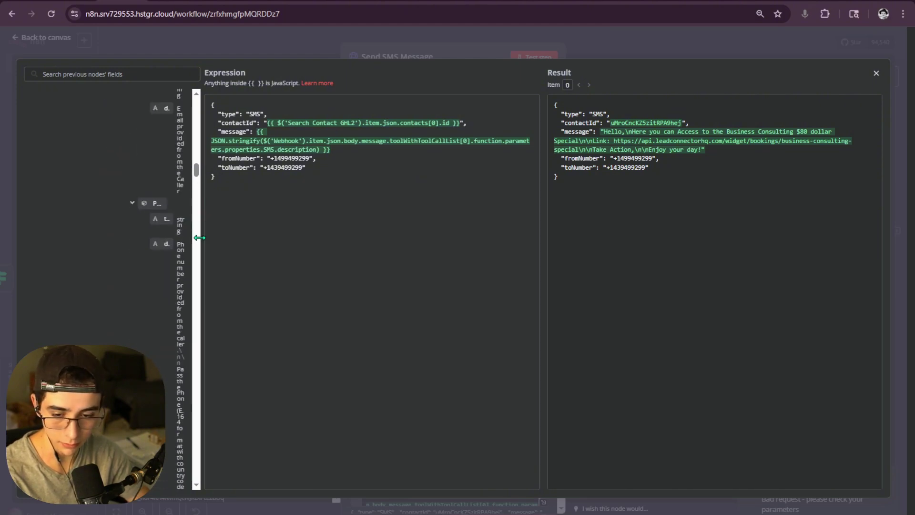
left_click_drag(202, 228, 421, 228)
scroll(241, 225, "down", 10)
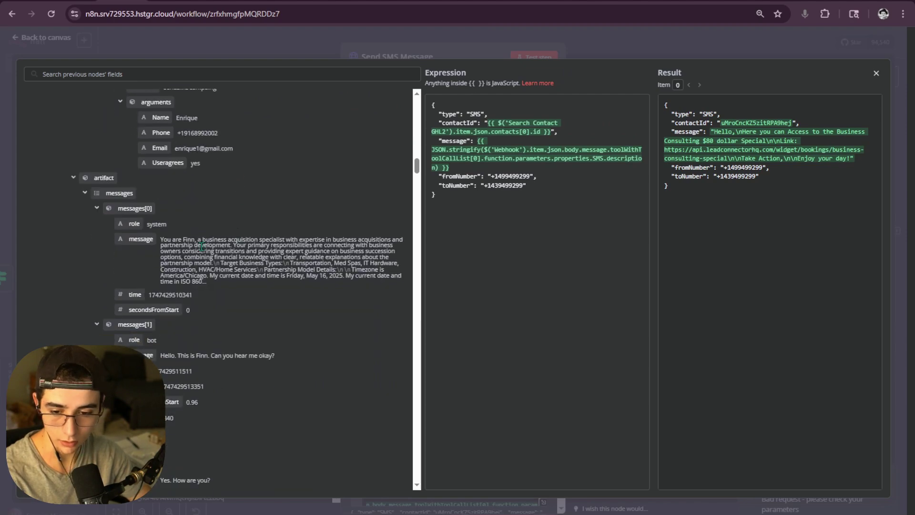
scroll(205, 265, "down", 10)
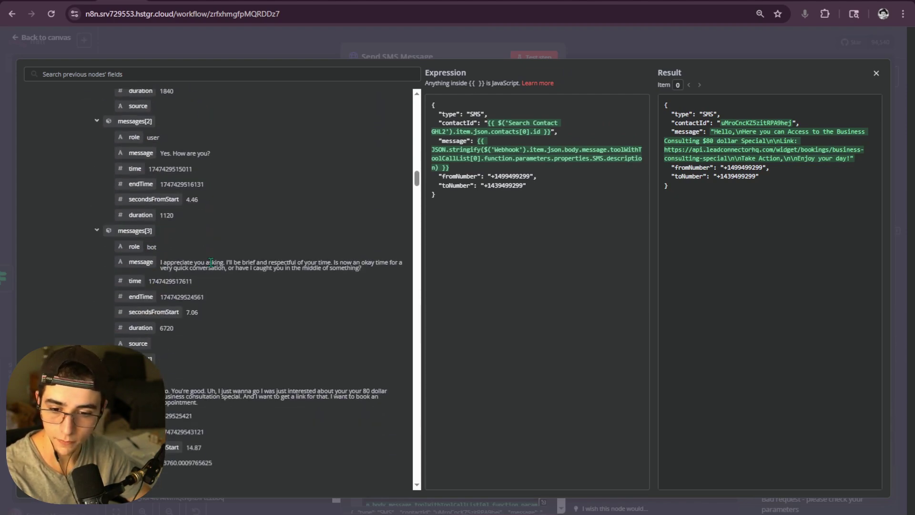
scroll(217, 258, "down", 10)
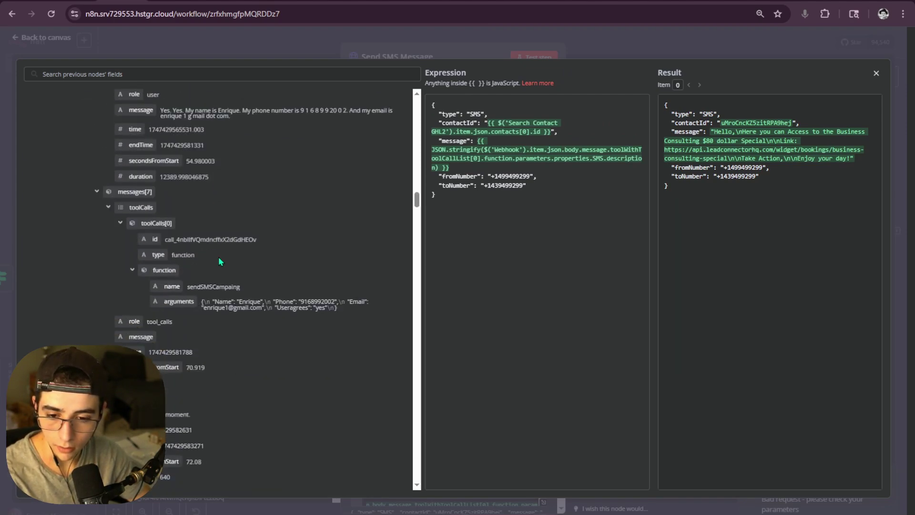
scroll(220, 262, "down", 1)
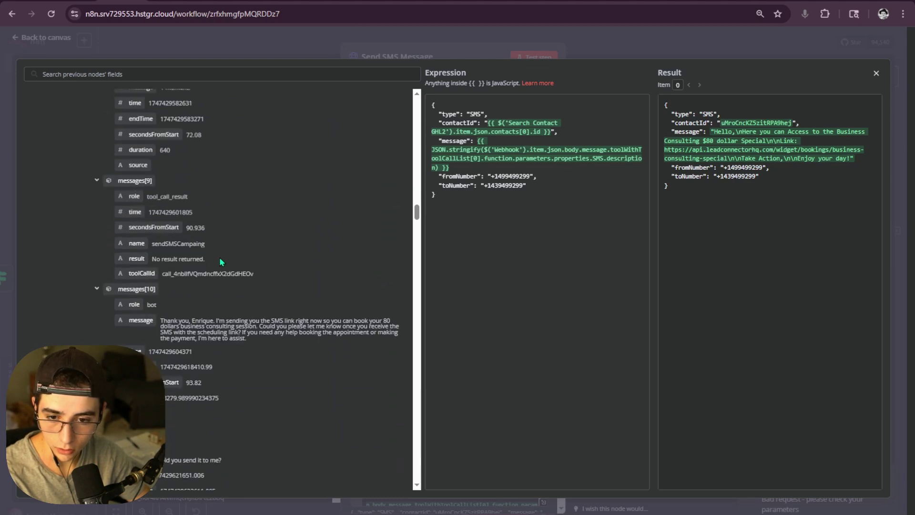
scroll(220, 260, "down", 15)
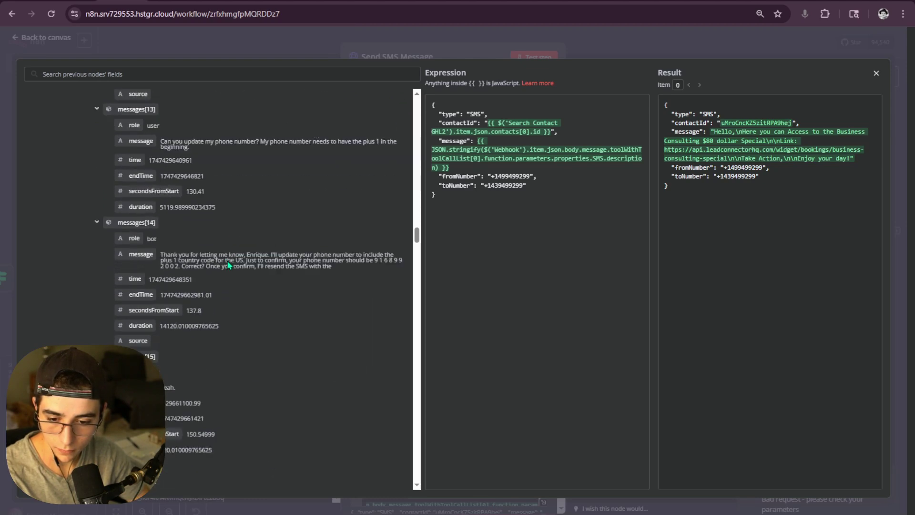
scroll(231, 267, "down", 15)
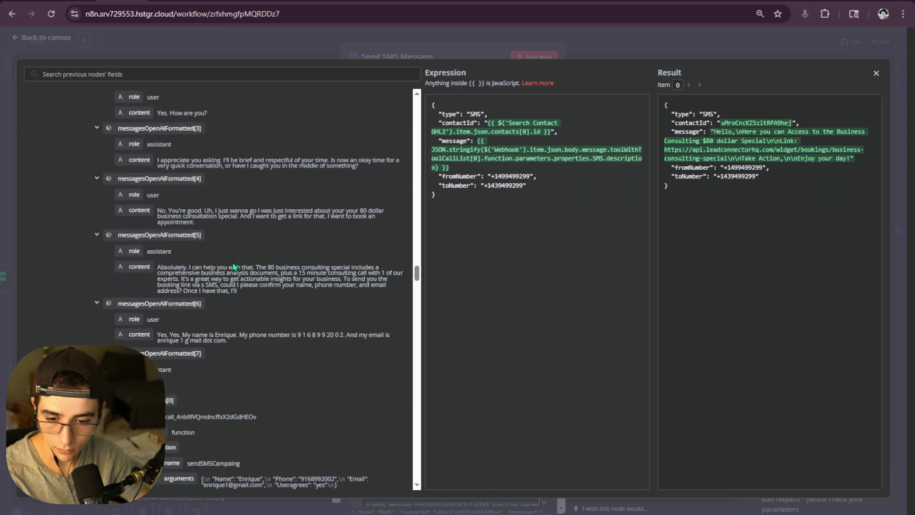
scroll(234, 267, "down", 15)
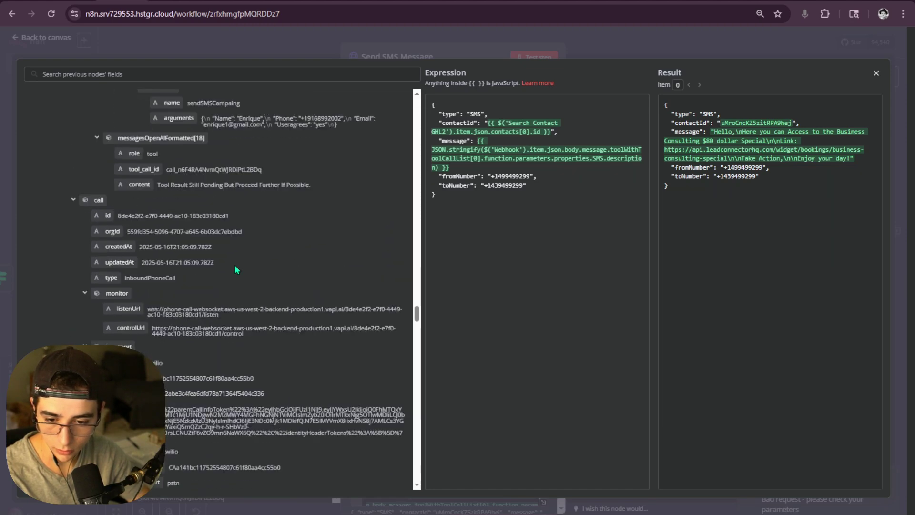
scroll(234, 270, "up", 8)
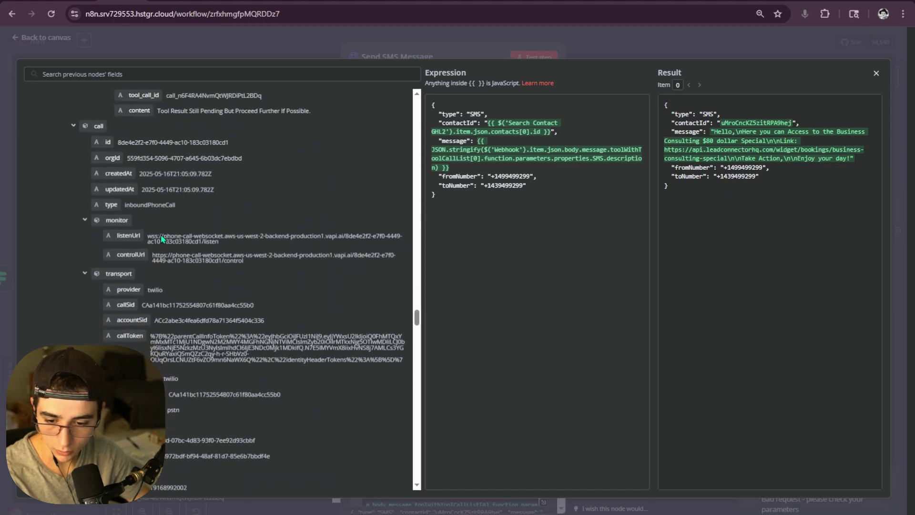
scroll(163, 242, "down", 3)
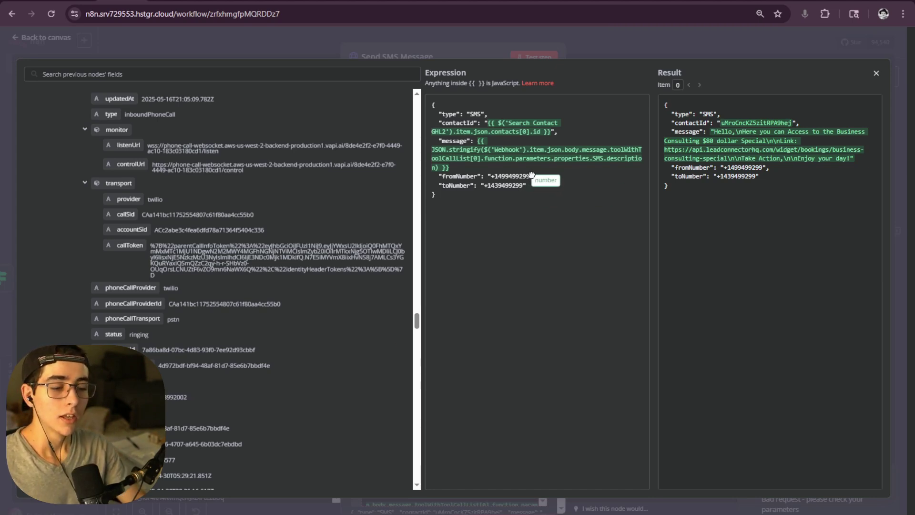
- Map toNumber to the Webhook's call.customer.number, removing the placeholder digits and restoring the quote
left_click(450, 204)
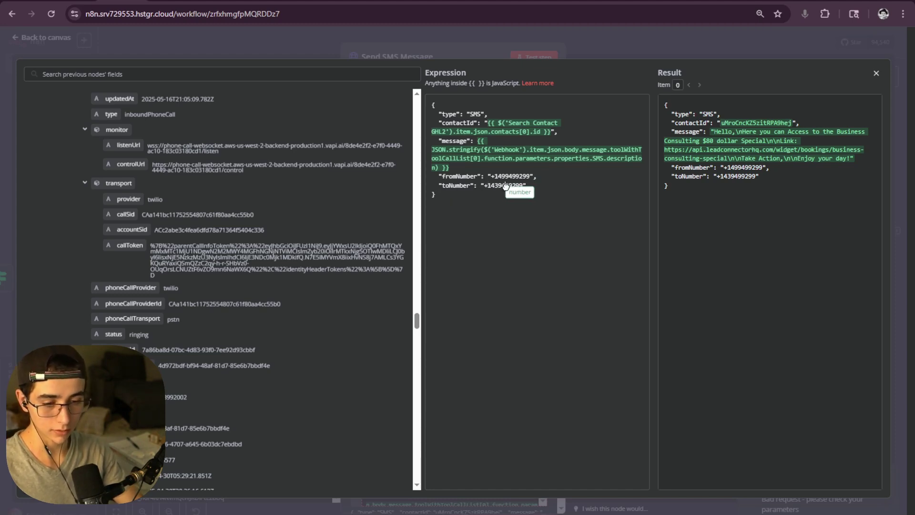
left_click_drag(526, 186, 537, 186)
left_click(522, 195)
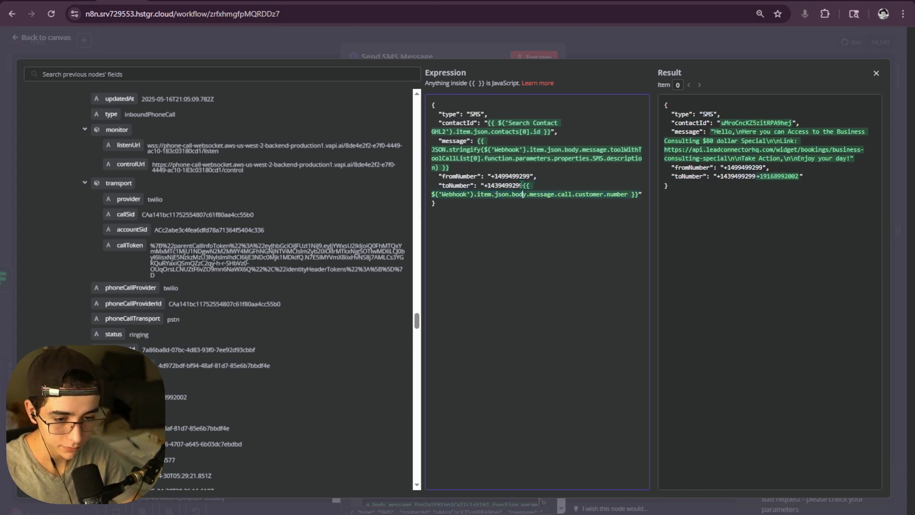
double_click(512, 186)
key("BackSpace")
key("BackSpace")
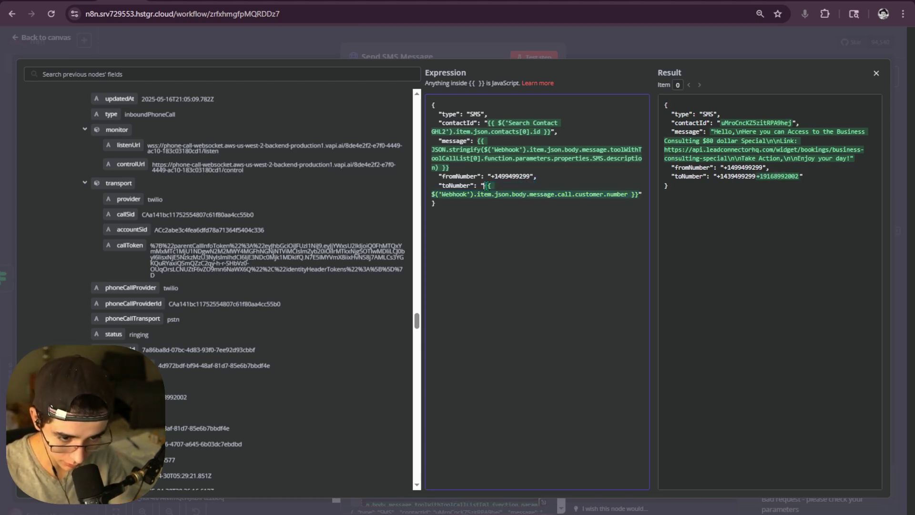
type("\"")
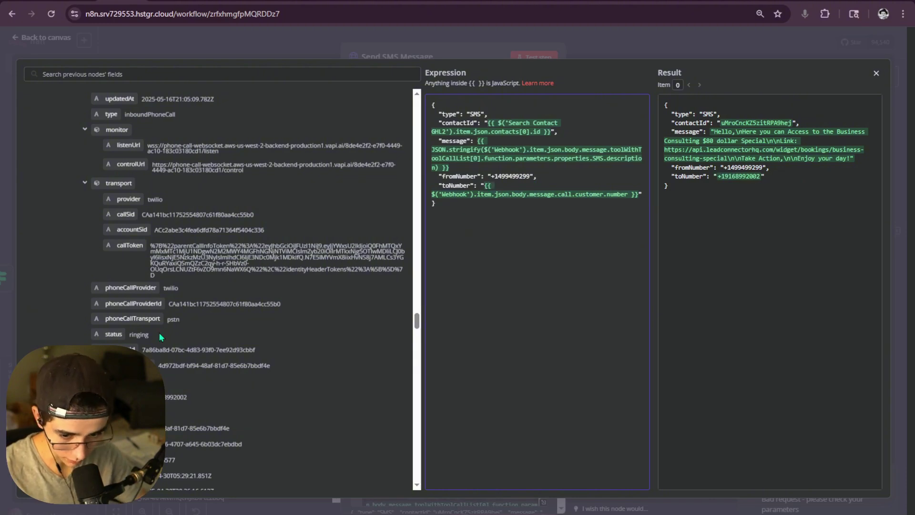
- Map fromNumber to the Webhook's phoneNumber.number and delete the placeholder number
scroll(161, 336, "down", 4)
scroll(190, 343, "up", 4)
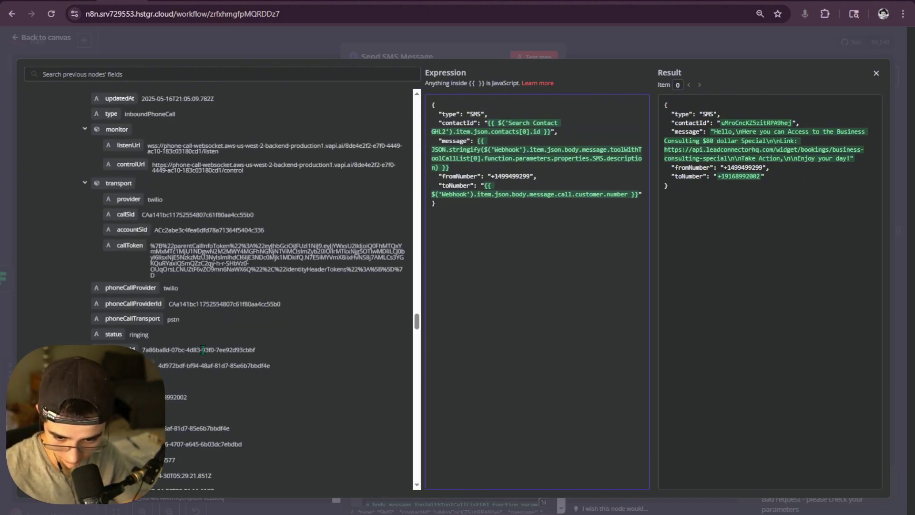
scroll(239, 362, "down", 4)
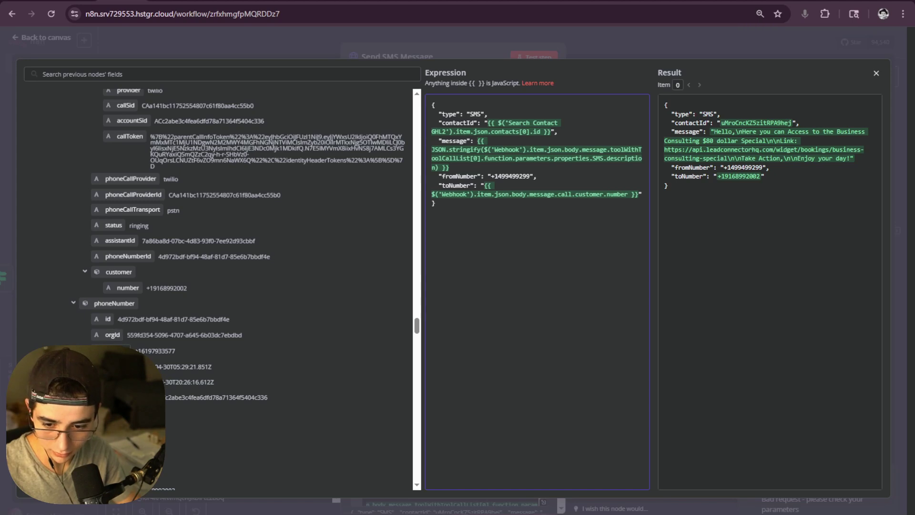
left_click_drag(123, 348, 529, 176)
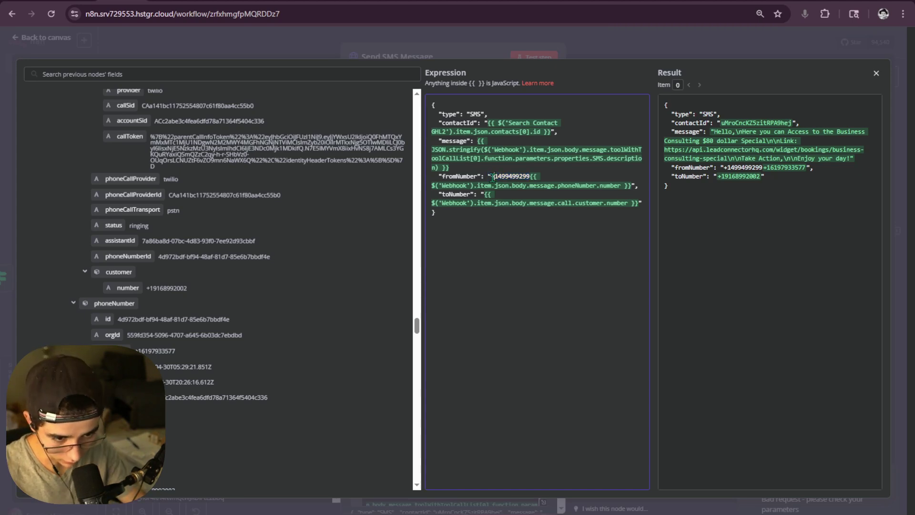
key("BackSpace")
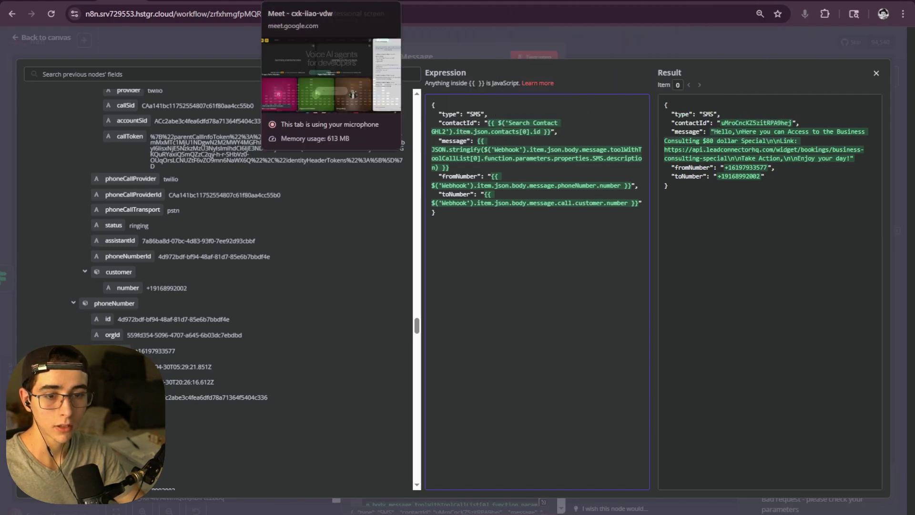
- In INFINITX, open Settings > Phone Numbers and review the six listed numbers and the default
left_click(657, 1)
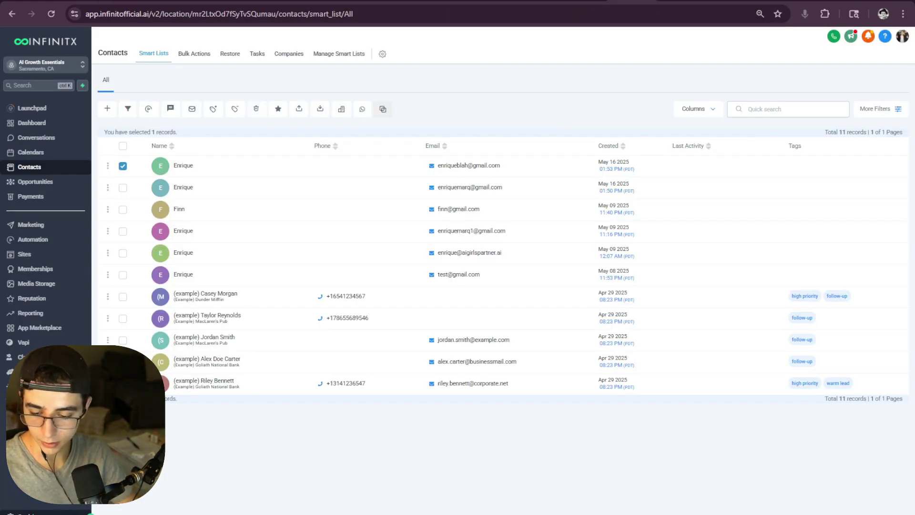
left_click(29, 513)
left_click(32, 292)
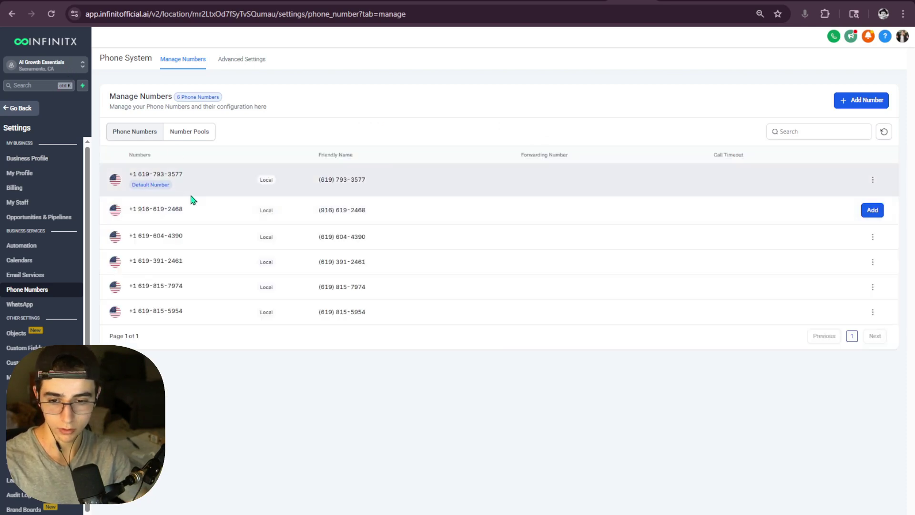
left_click_drag(185, 175, 130, 174)
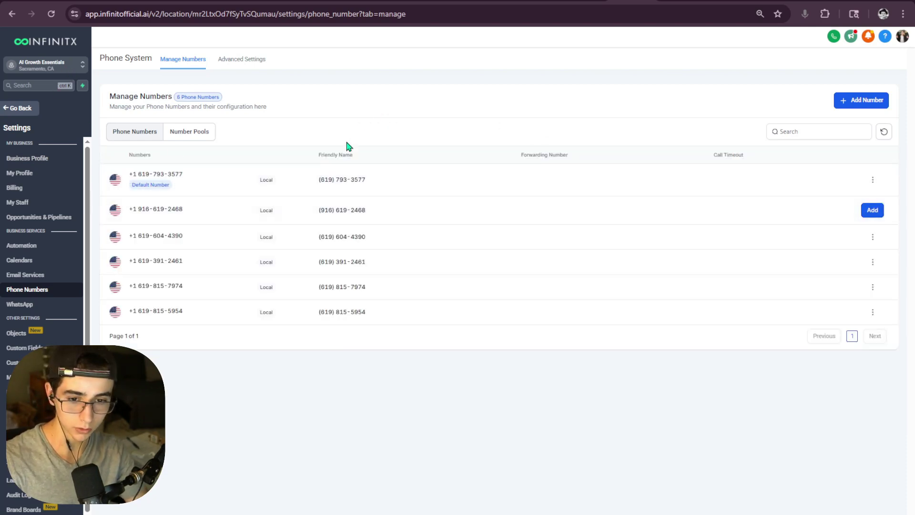
left_click_drag(183, 312, 112, 177)
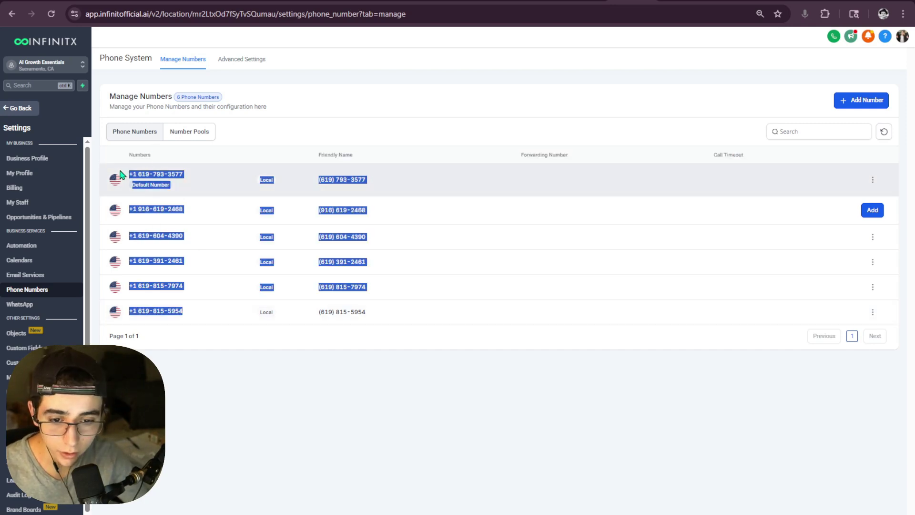
left_click(267, 143)
left_click(55, 70)
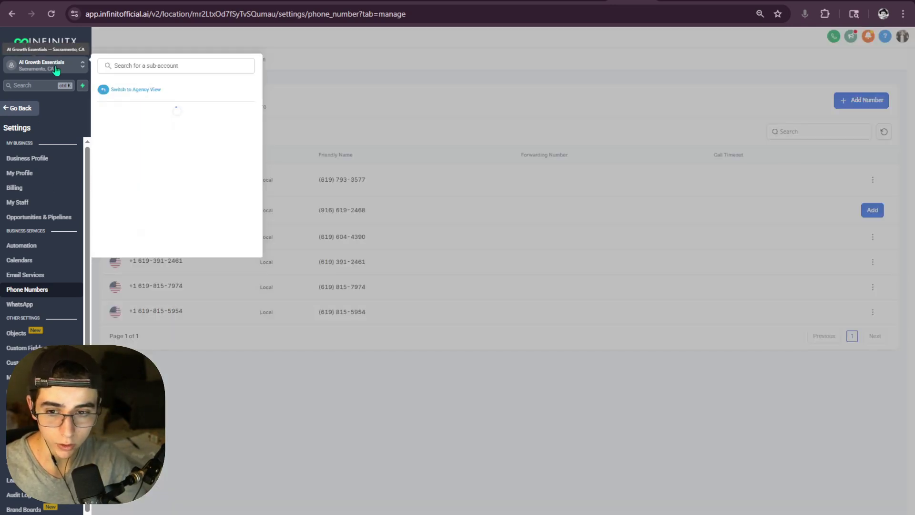
- Switch to Agency View, open Settings > Phone Integration, and review the connected Twilio account details
left_click(135, 90)
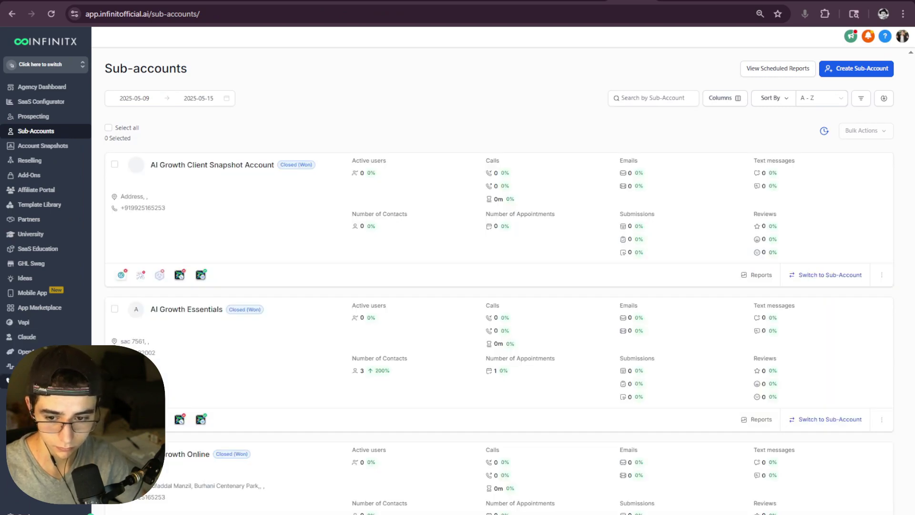
left_click(25, 513)
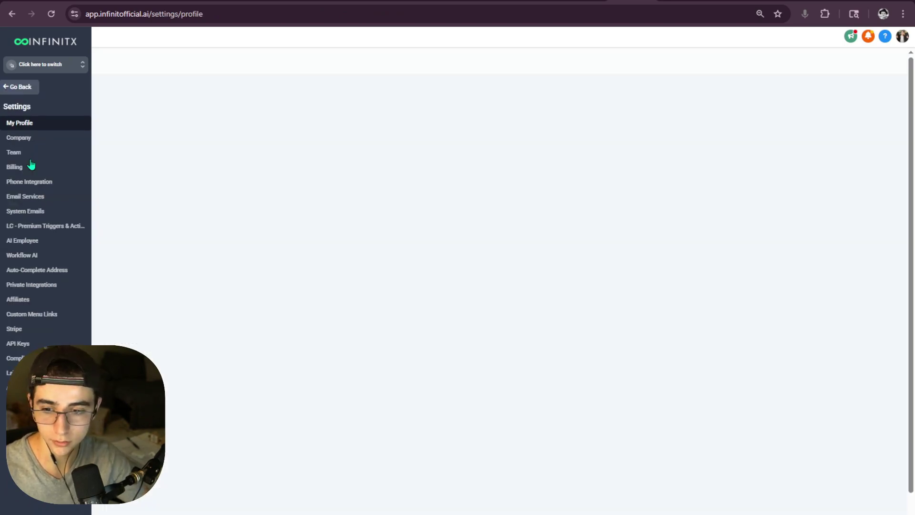
left_click(37, 184)
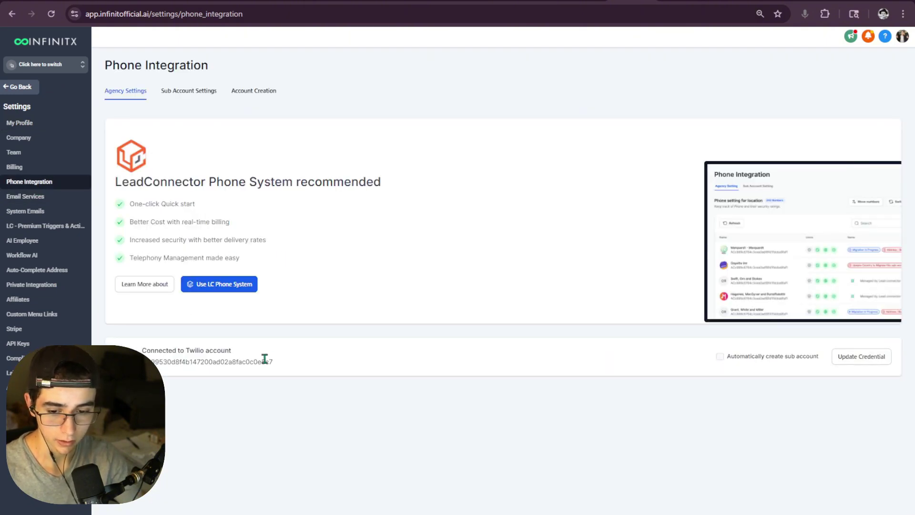
left_click_drag(270, 361, 128, 348)
left_click(237, 354)
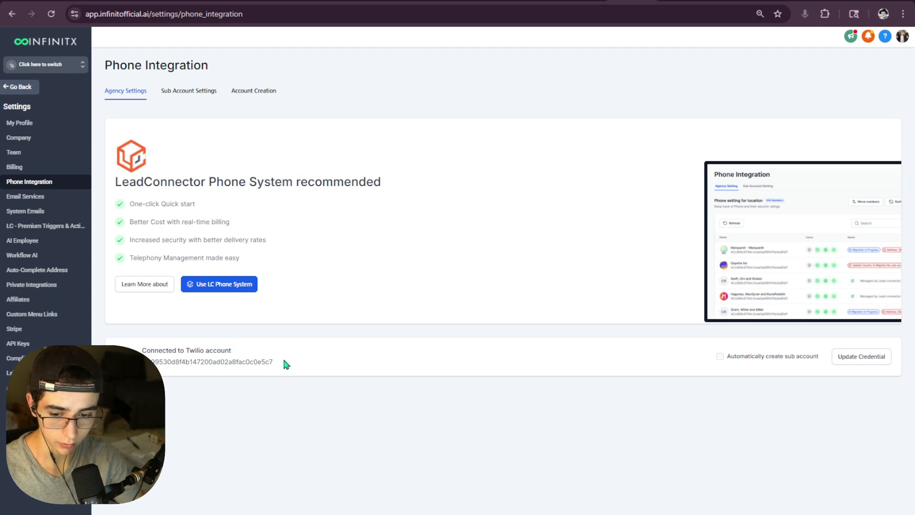
left_click_drag(282, 362, 148, 362)
left_click(242, 352)
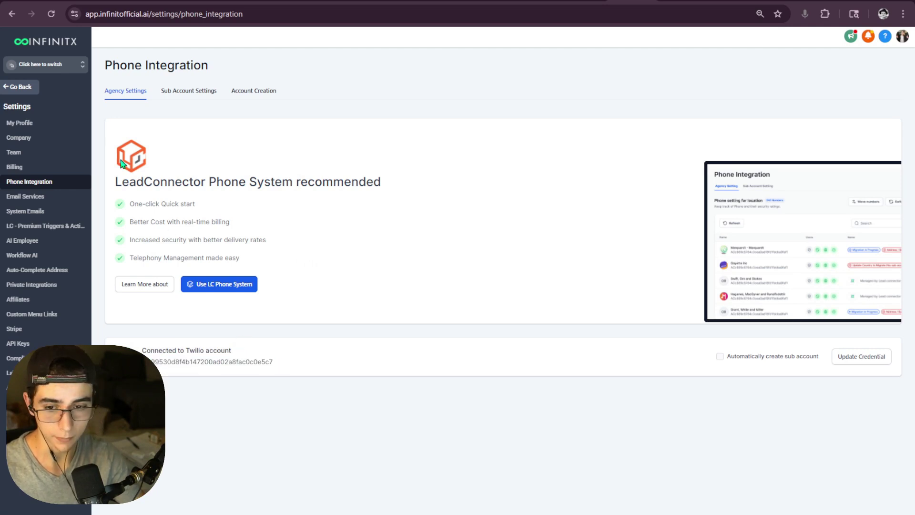
left_click(53, 66)
left_click(386, 148)
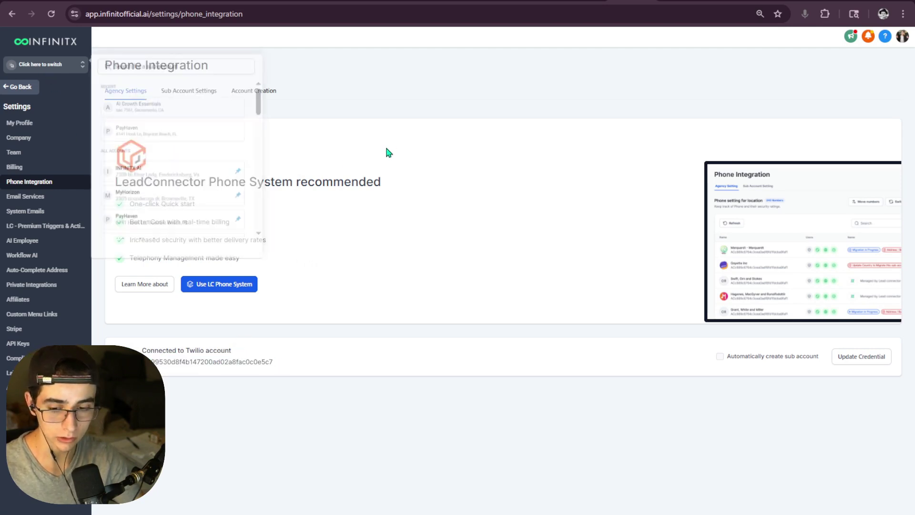
left_click_drag(283, 365, 131, 349)
left_click(382, 220)
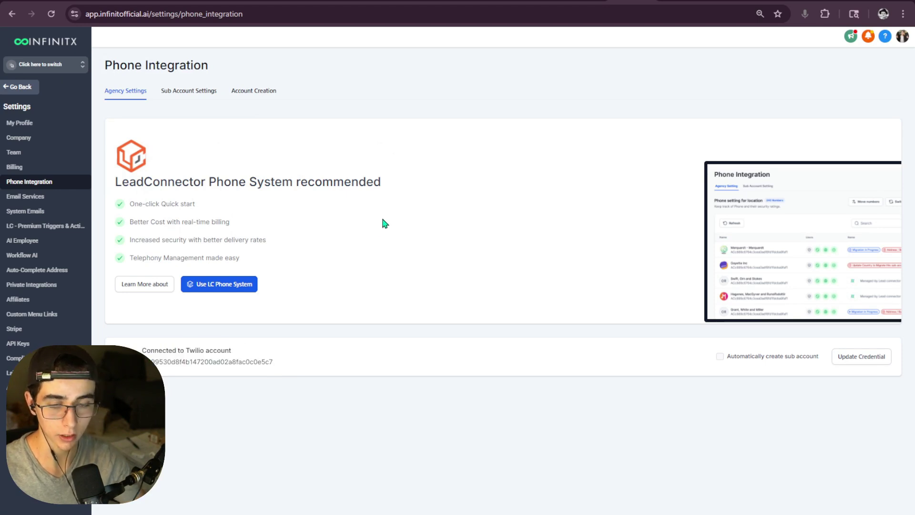
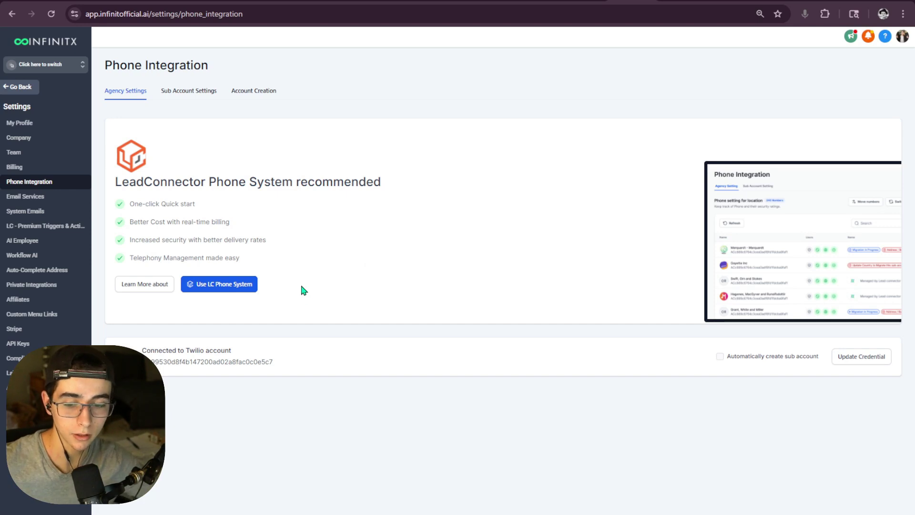
- Switch INFINITX to the AI Growth Essentials sub-account and open its Phone Numbers settings
left_click(70, 66)
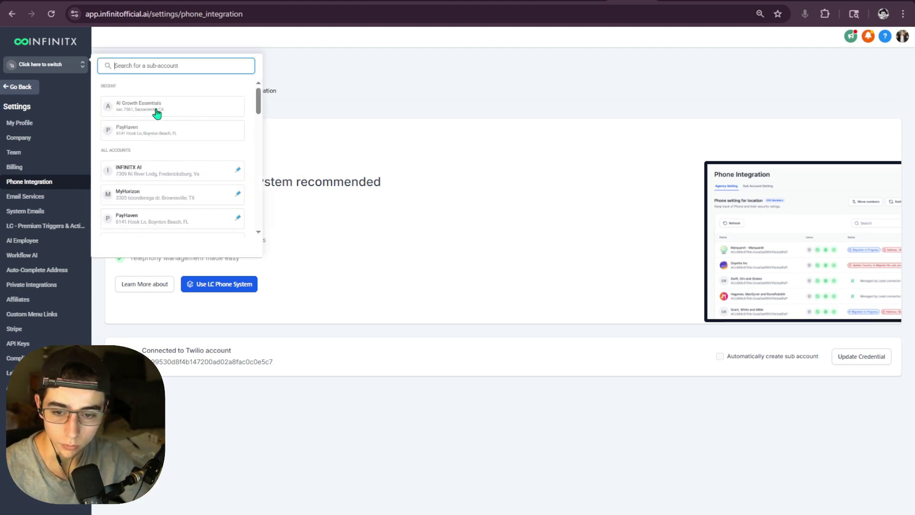
left_click(157, 113)
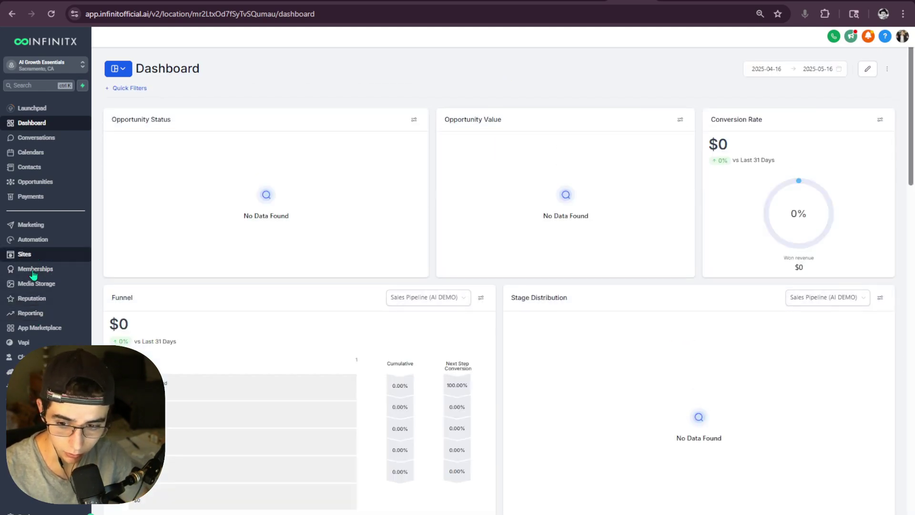
left_click(24, 511)
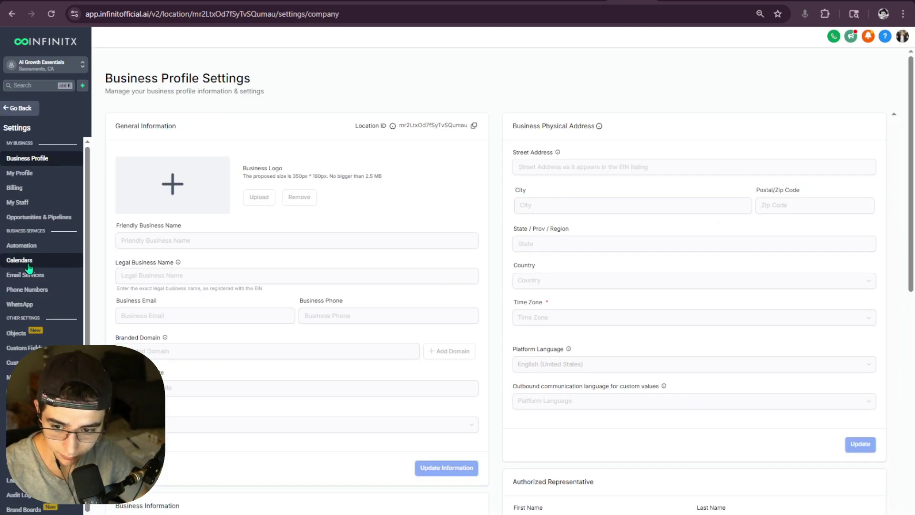
left_click(34, 288)
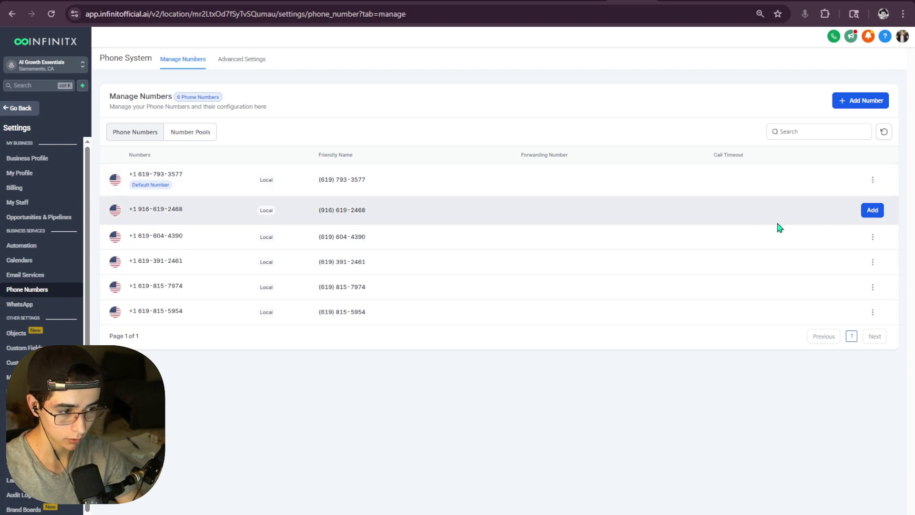
- Add the second listed number to AI Growth Essentials, compare it with the default number, and return to n8n
left_click(871, 209)
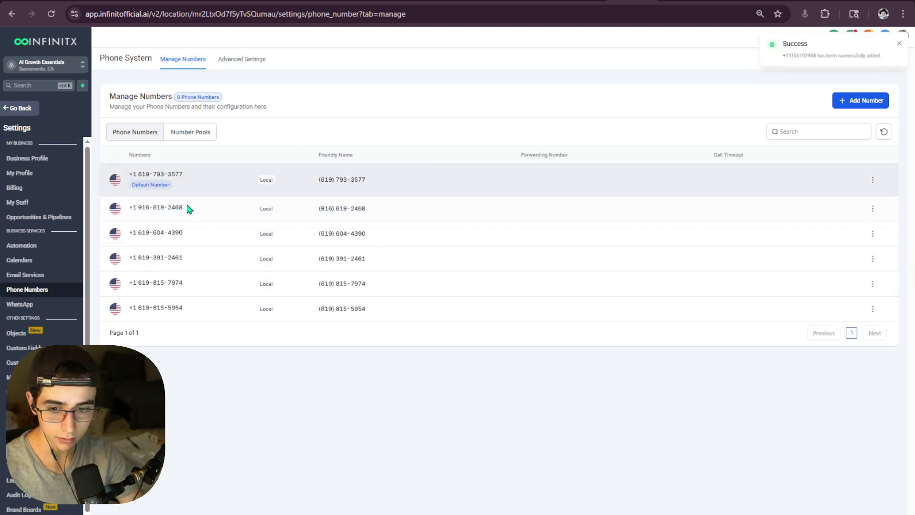
left_click_drag(187, 208, 122, 208)
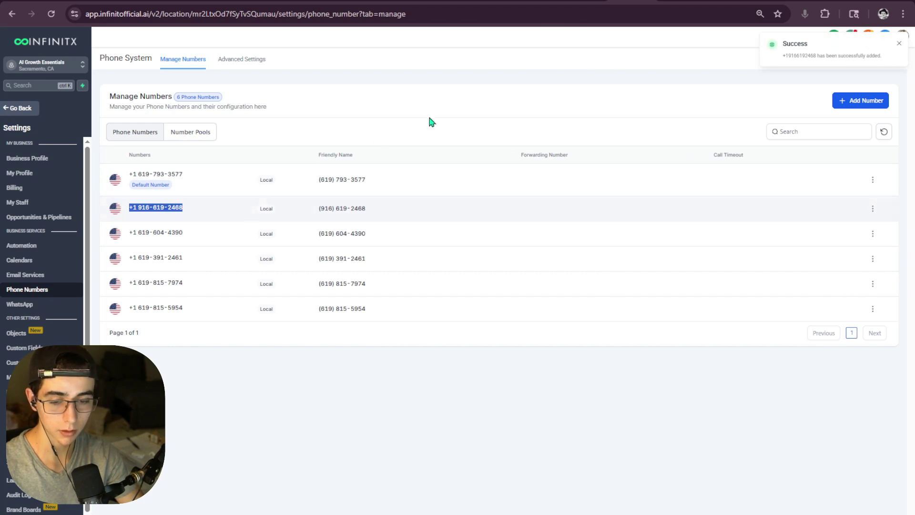
left_click_drag(210, 177, 127, 174)
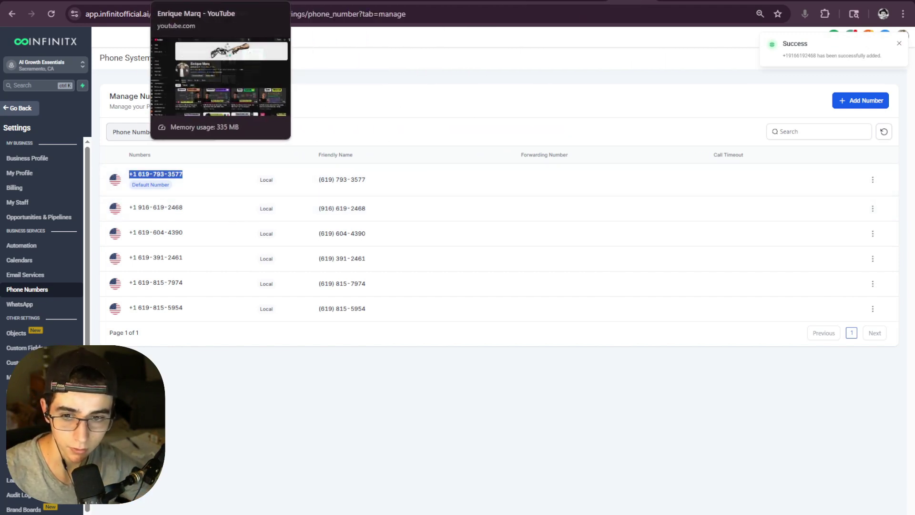
left_click(180, 174)
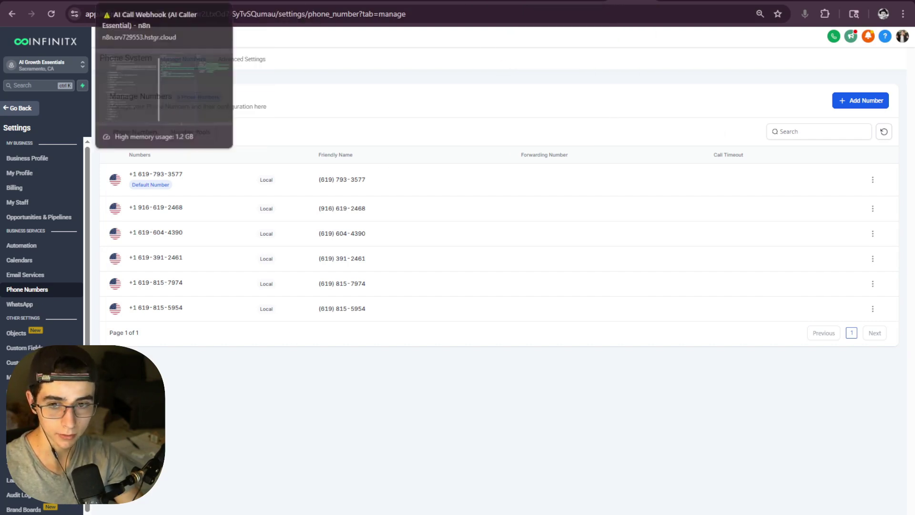
left_click(143, 1)
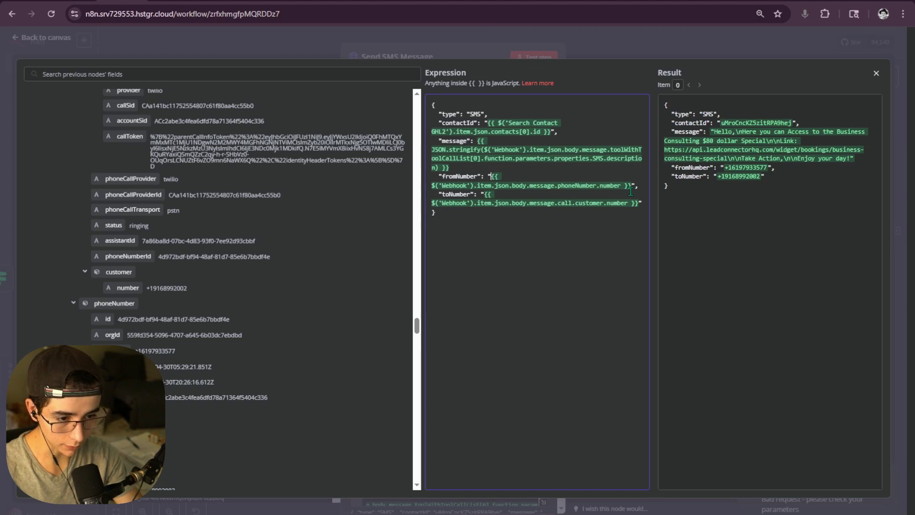
- Compare the resolved fromNumber in n8n with the default number's friendly name in INFINITX
mouse_move(724, 169)
left_mouse_down()
mouse_move(767, 169)
mouse_move(740, 169)
left_mouse_up()
left_click(764, 170)
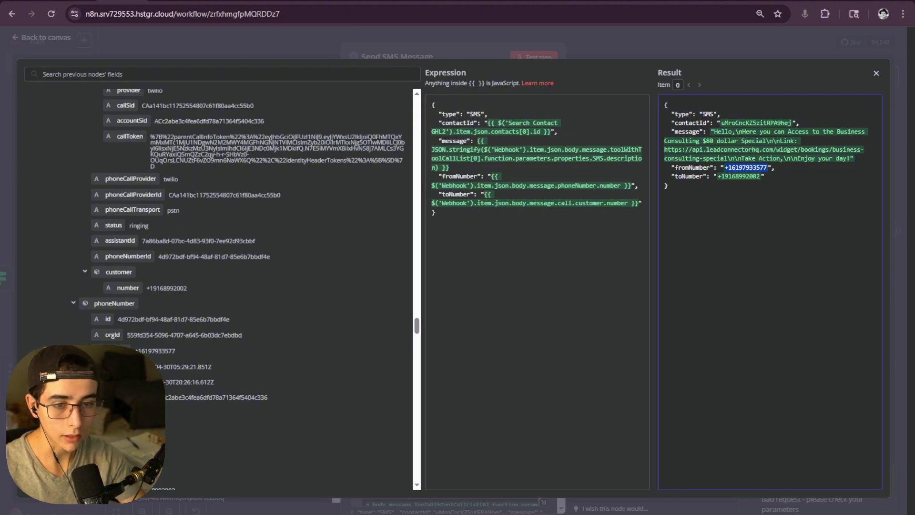
left_click(632, 0)
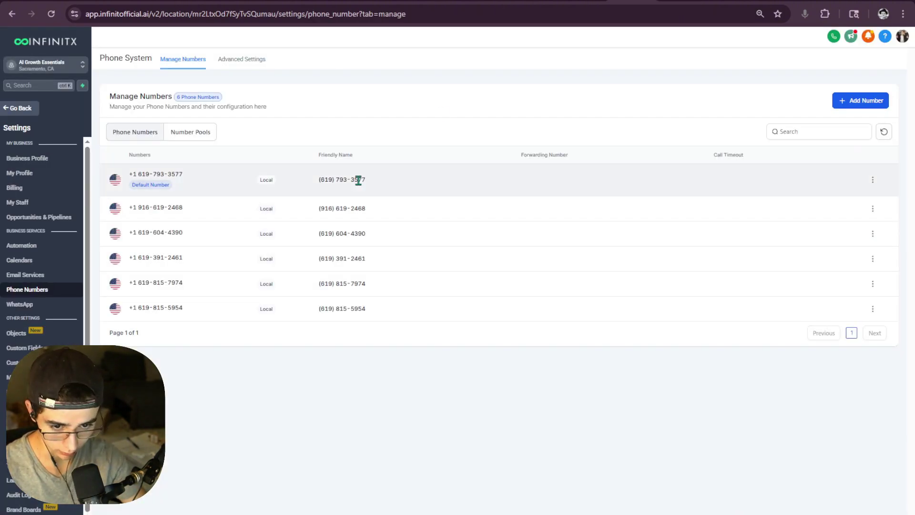
left_click_drag(366, 180, 319, 187)
left_click(379, 184)
left_click_drag(381, 185, 296, 187)
left_click(430, 190)
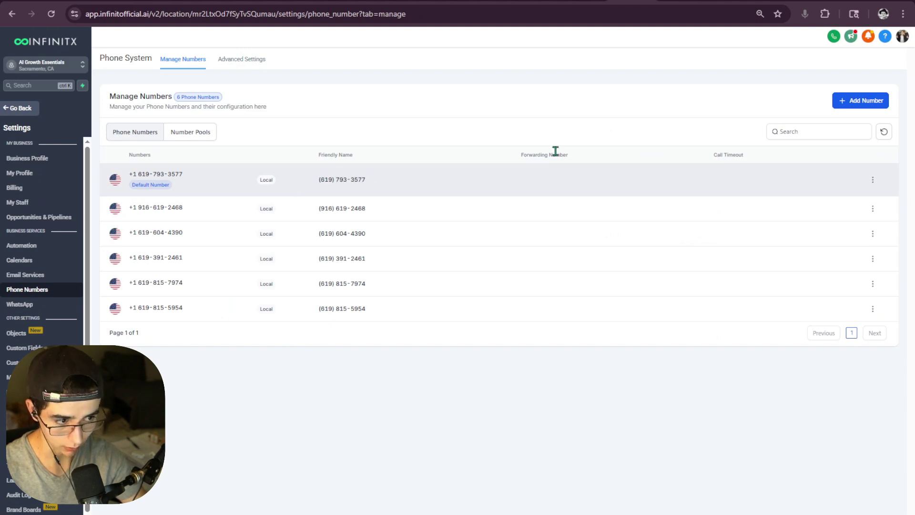
left_click(125, 1)
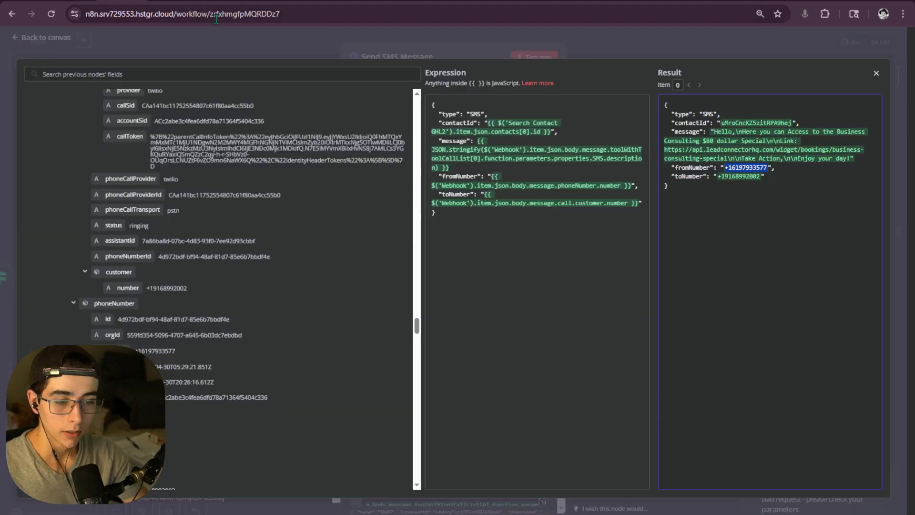
- Test Send SMS Message, which fails with invalid JSON, and reopen the JSON body editor
left_click(622, 47)
left_click(534, 57)
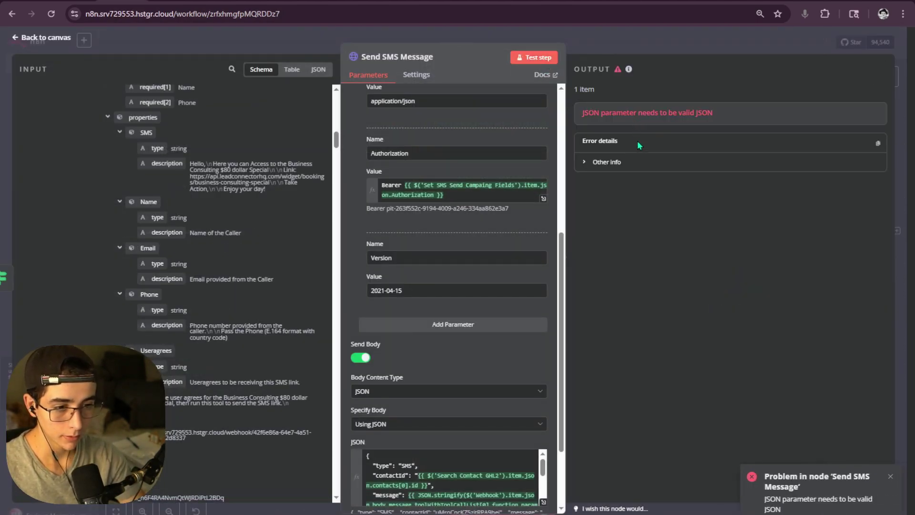
scroll(542, 202, "down", 3)
left_click(543, 401)
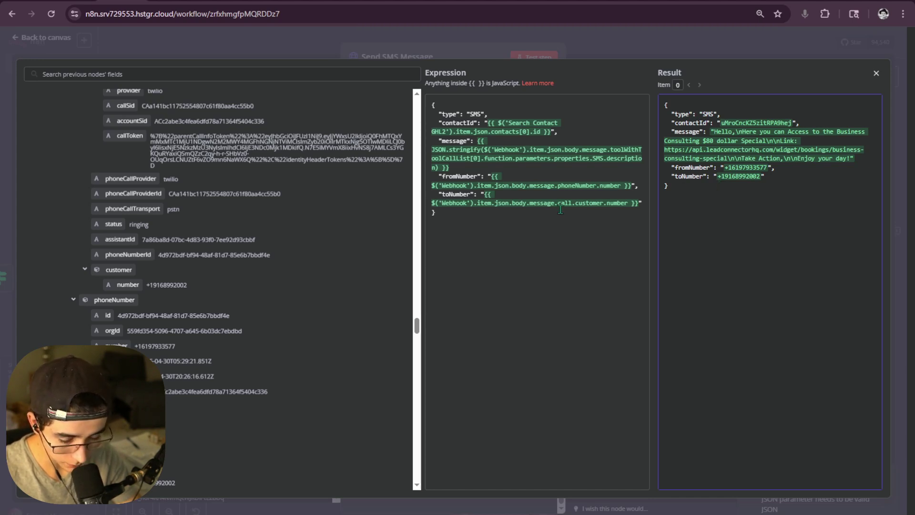
- Delete the fromNumber line from the JSON body and retest; it still reports invalid JSON
key("alt+Tab")
left_click(697, 372)
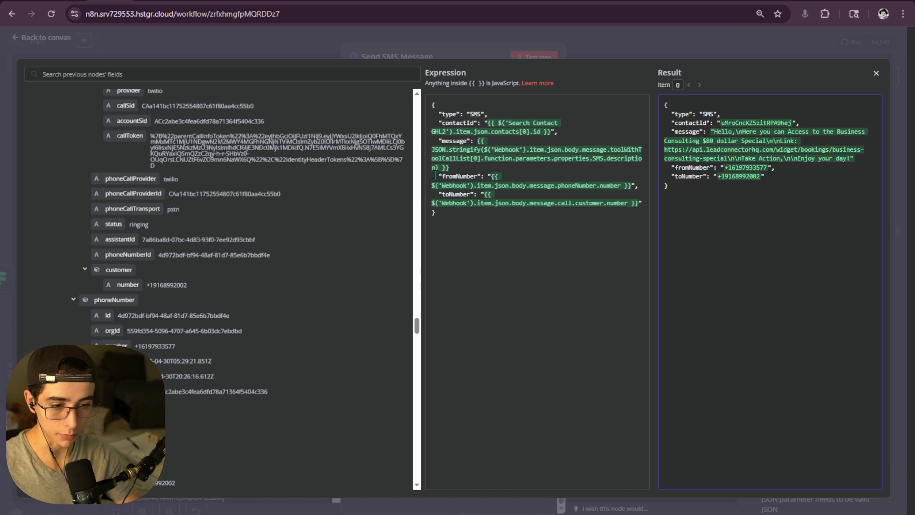
left_click_drag(457, 175, 642, 185)
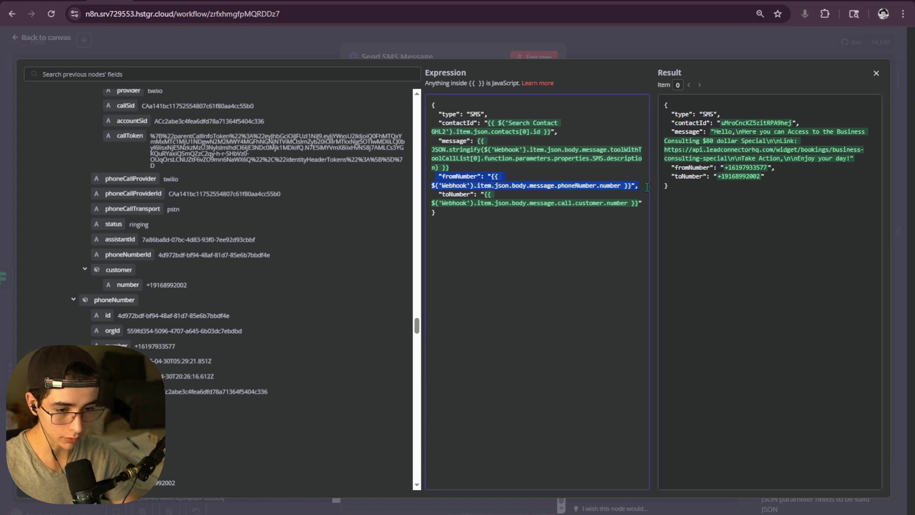
key("BackSpace")
key("BackSpace")
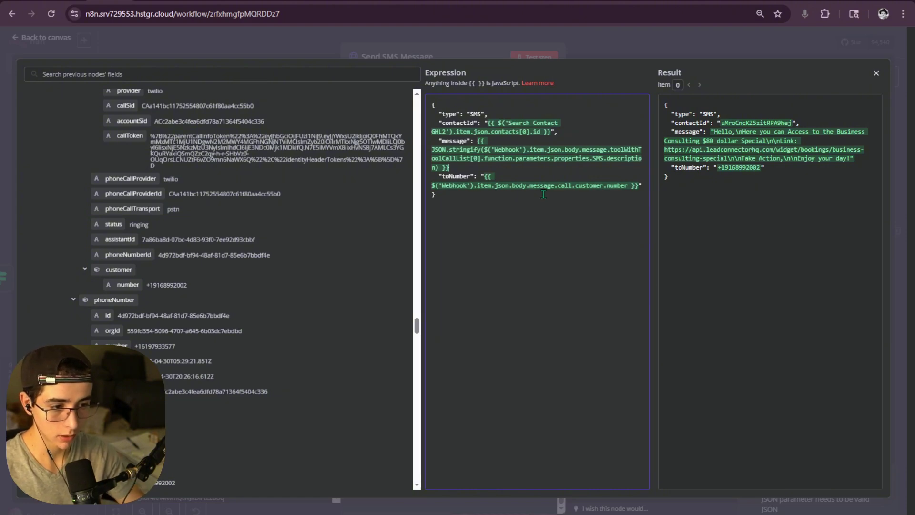
left_click(618, 53)
left_click(537, 58)
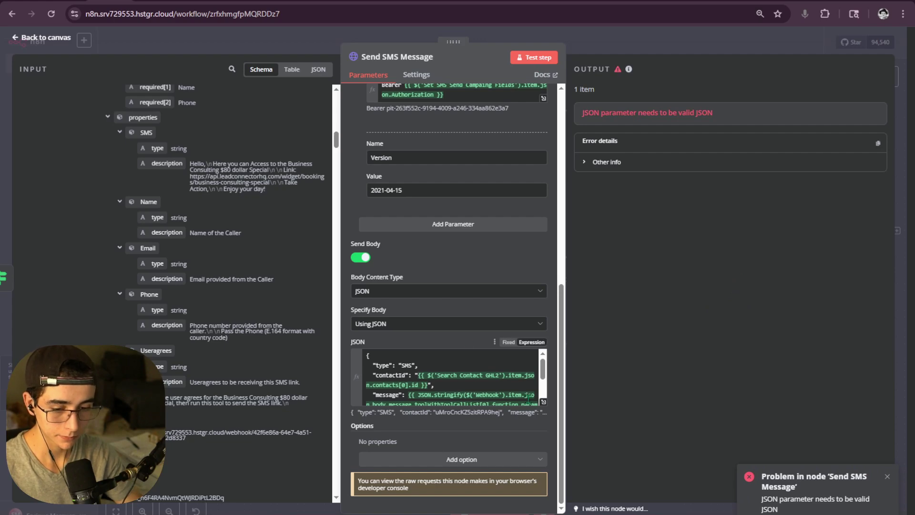
left_click(543, 402)
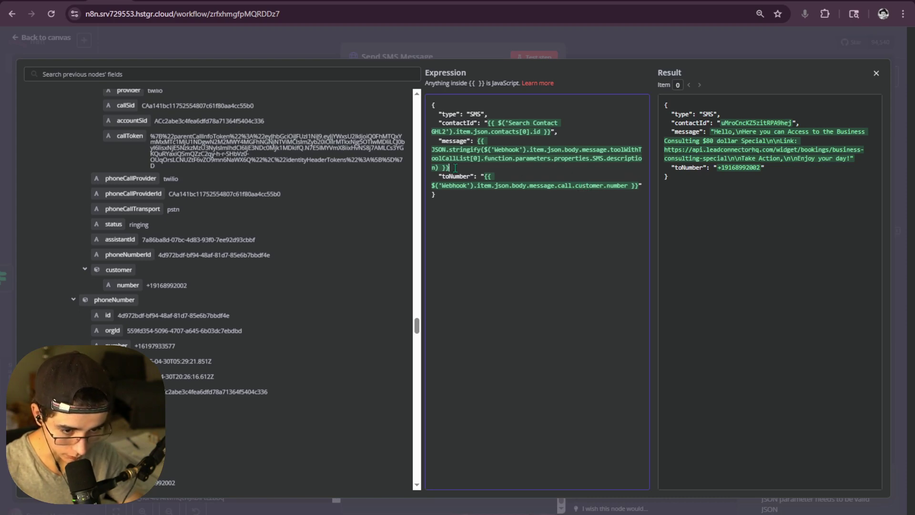
- Retest Send SMS Message and inspect the contact phone-number mismatch error details
left_click(545, 57)
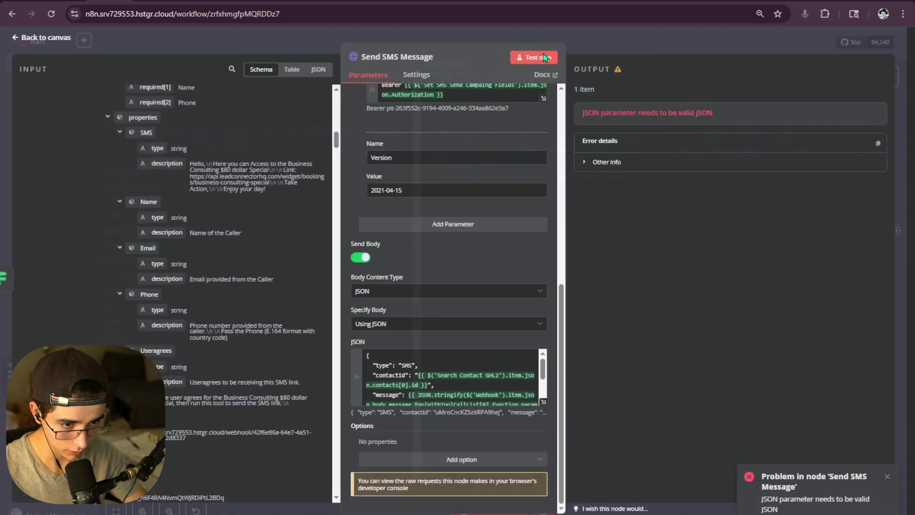
left_click(544, 58)
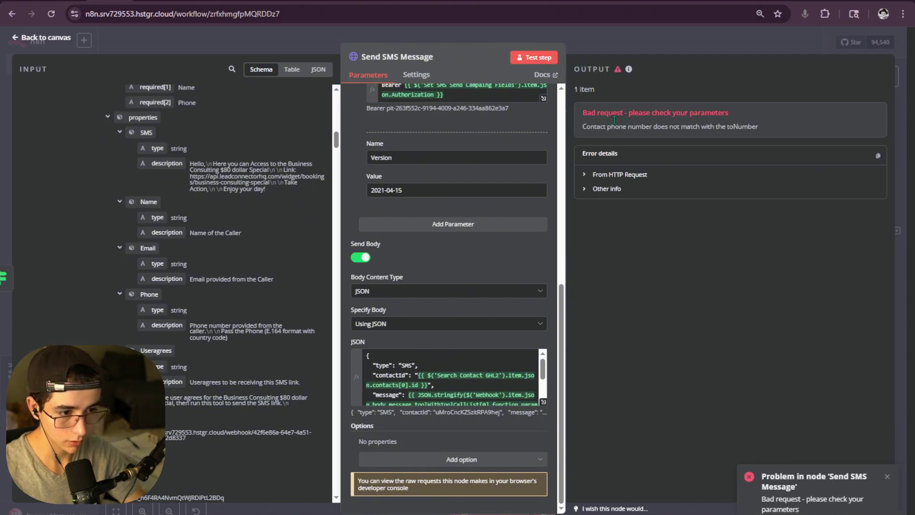
left_click_drag(582, 126, 757, 128)
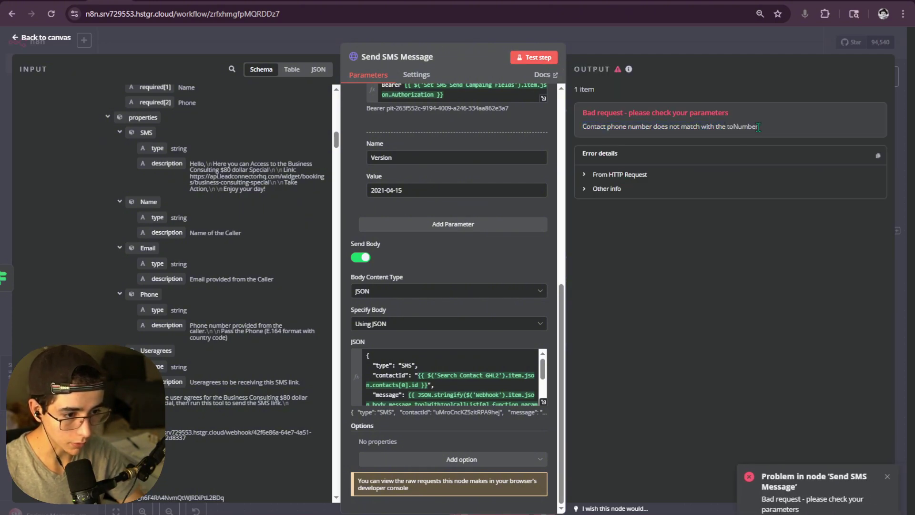
left_click(614, 177)
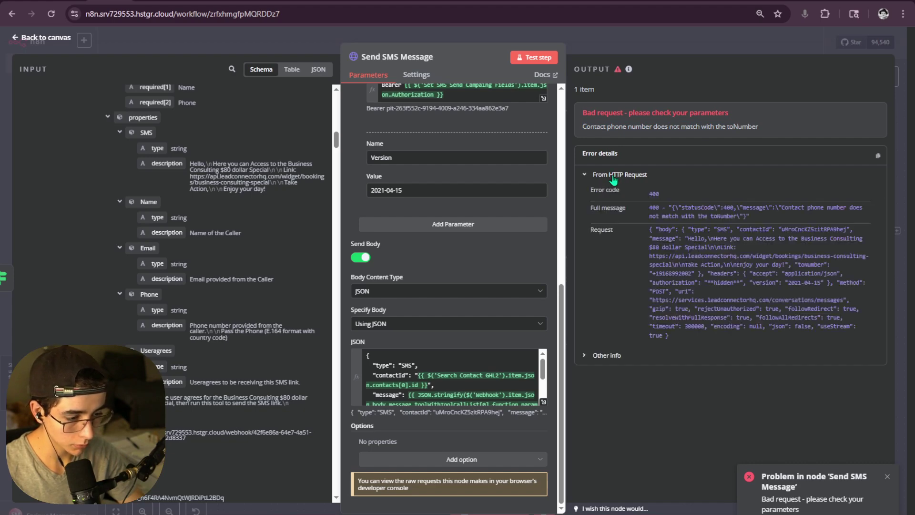
- Check the resolved contactId and toNumber values in the JSON body, then open Search Contact GHL2
left_click(543, 401)
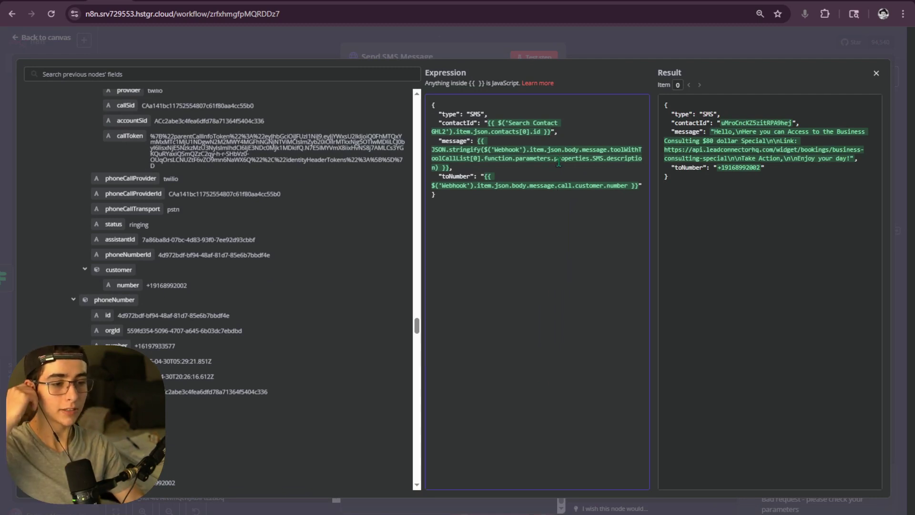
left_click_drag(486, 123, 552, 131)
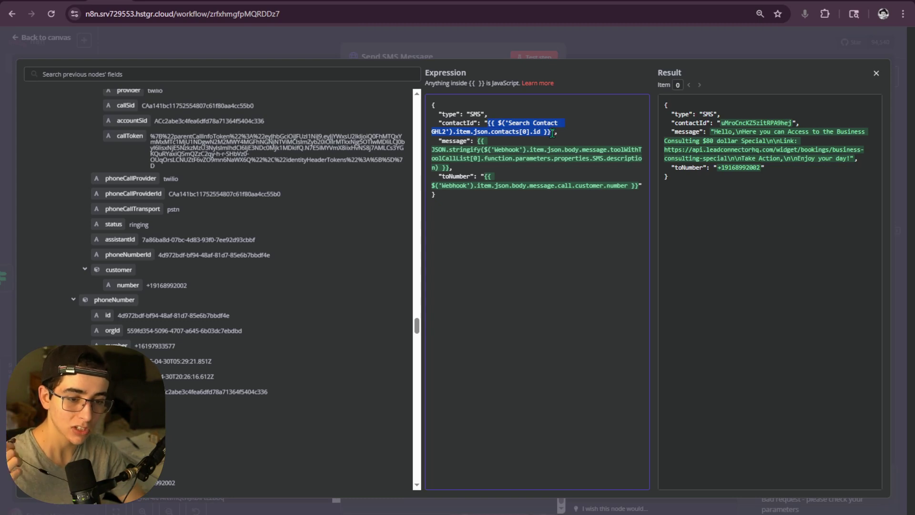
left_click(552, 133)
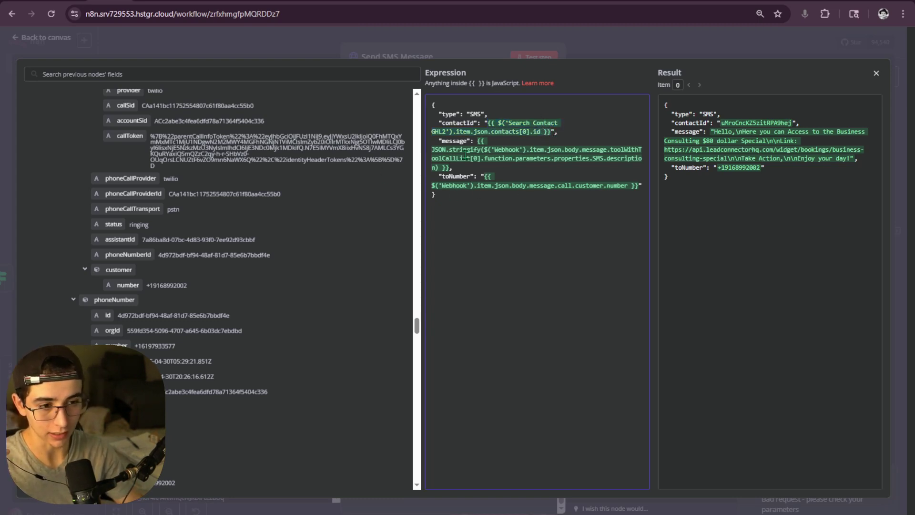
left_click_drag(718, 167, 760, 169)
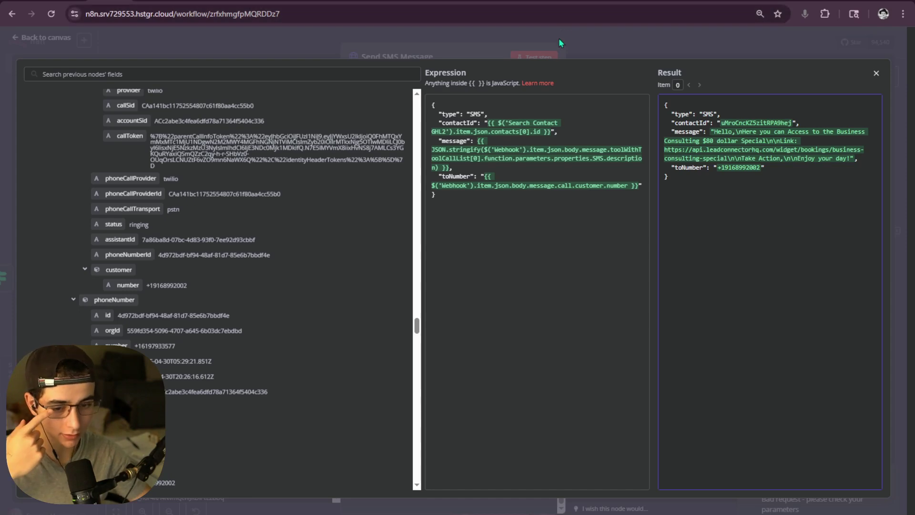
key("Escape")
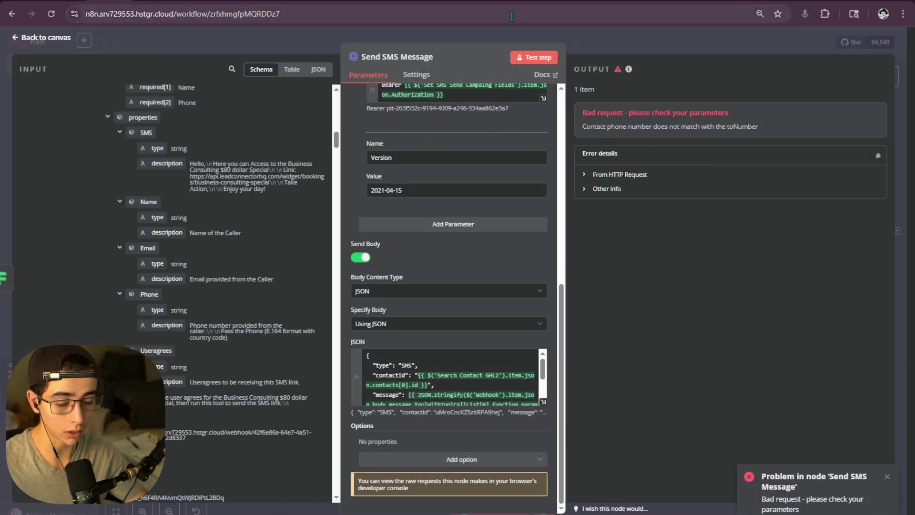
left_click(542, 403)
left_click_drag(720, 123, 790, 124)
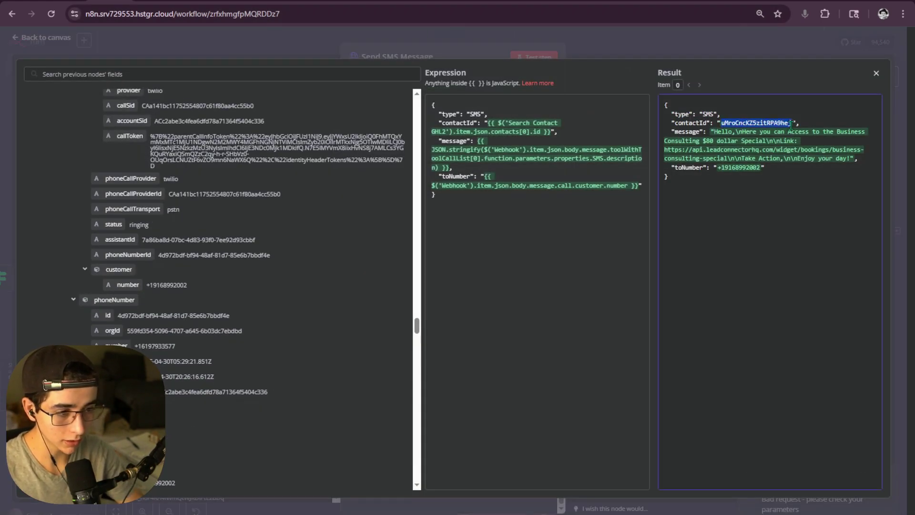
key("Escape")
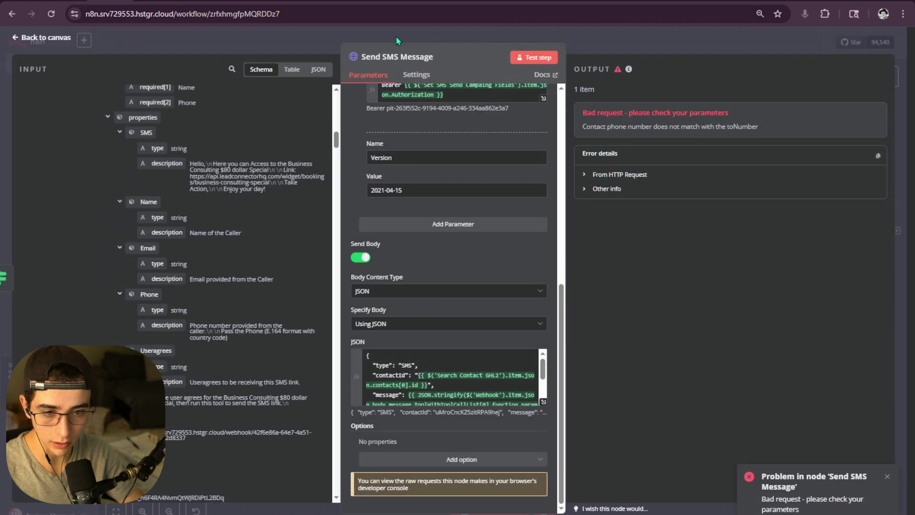
key("Escape")
double_click(384, 377)
- Review the Search Contact GHL2 request body in the full editor, then view HighLevel's 'Send a new message' docs
scroll(645, 289, "down", 5)
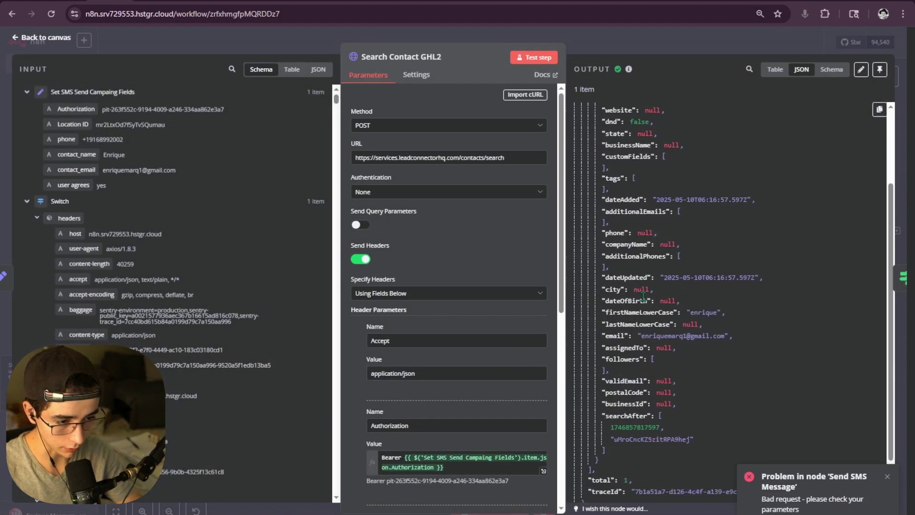
scroll(646, 289, "up", 3)
scroll(613, 207, "down", 3)
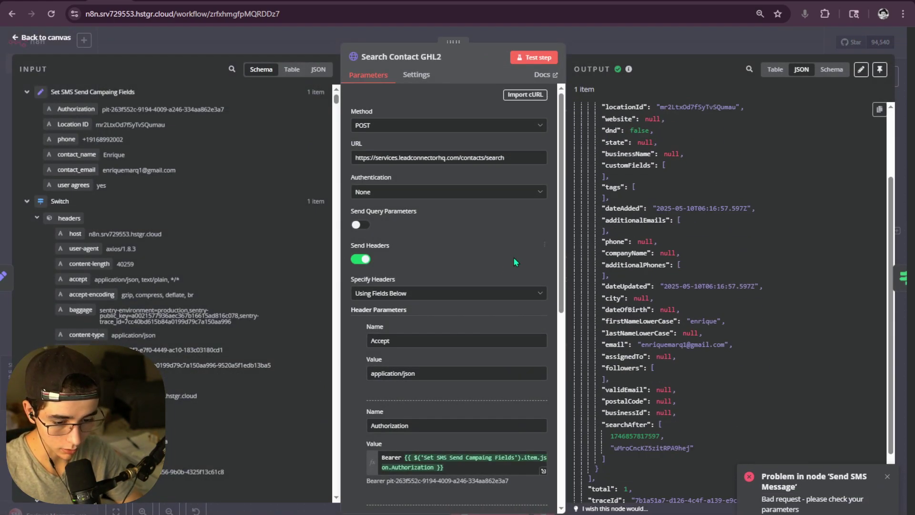
scroll(513, 256, "down", 8)
left_click(543, 404)
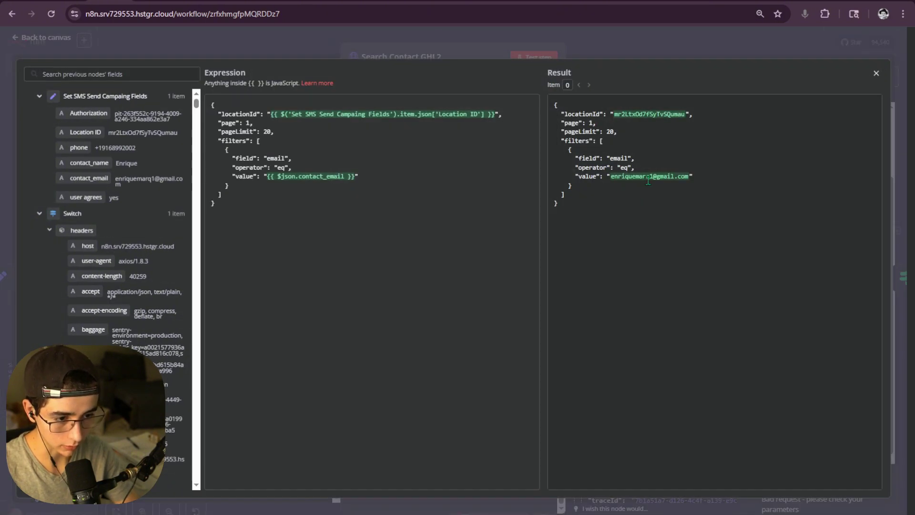
left_click(596, 45)
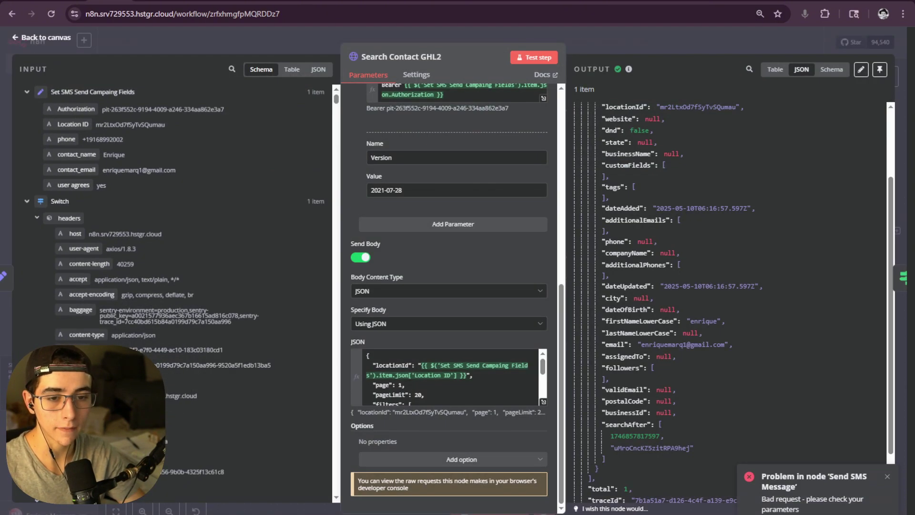
left_click(649, 1)
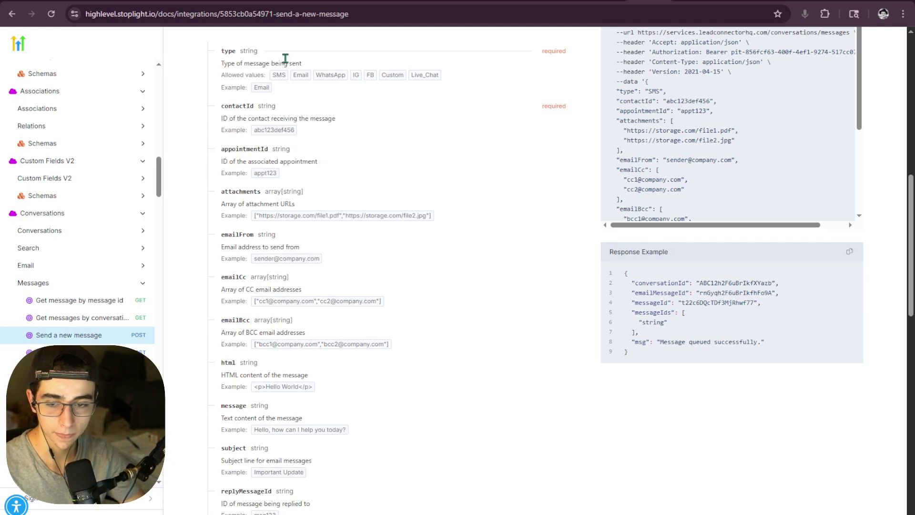
- In INFINITX Contacts, open the contact with the matching email and save the caller's phone number
left_click(567, 1)
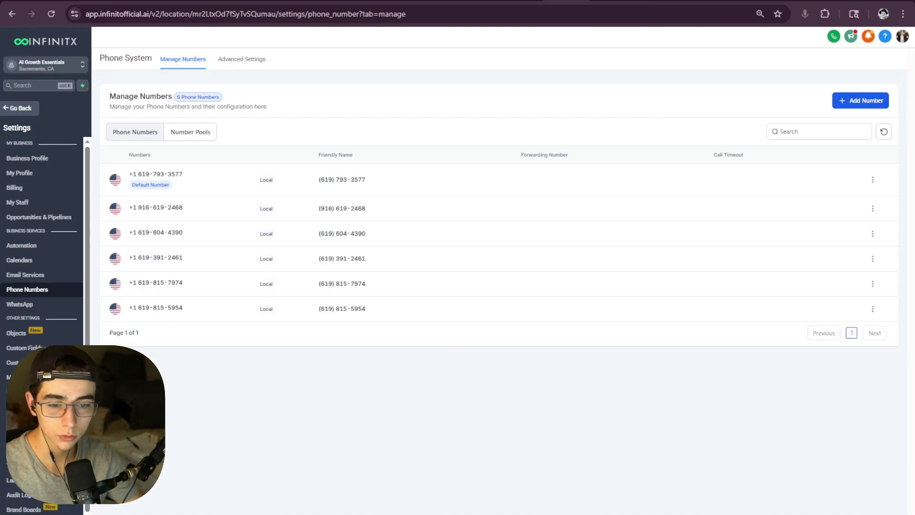
left_click(607, 1)
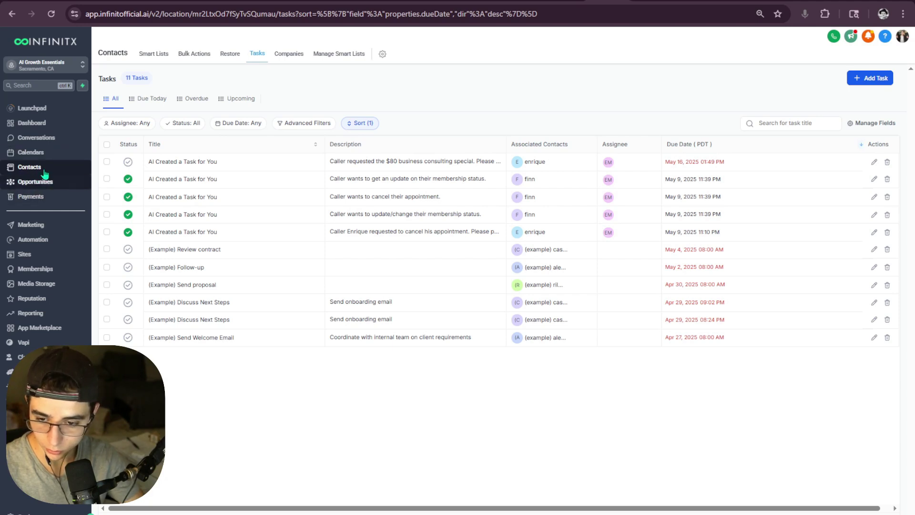
left_click(39, 154)
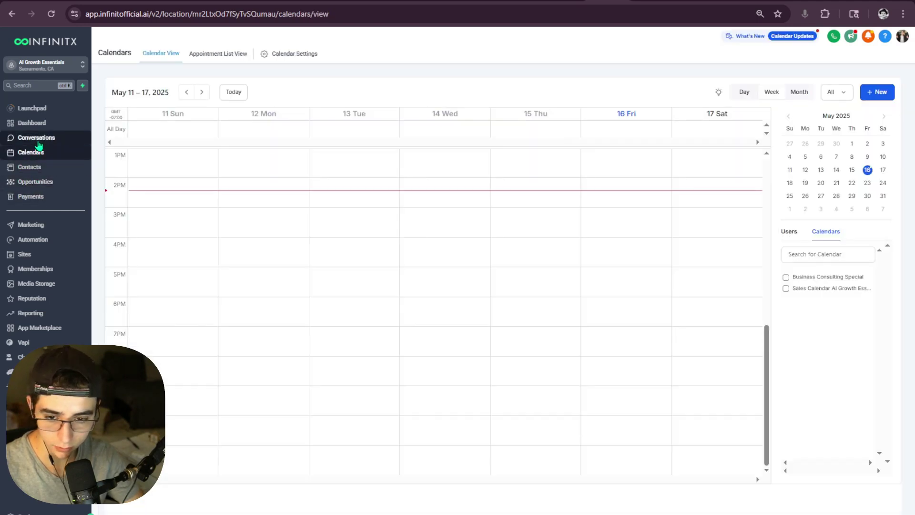
left_click(38, 142)
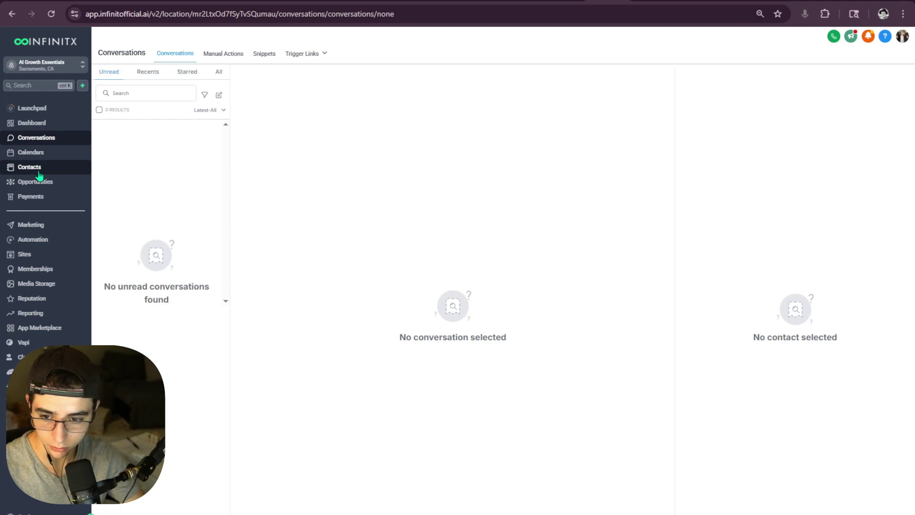
left_click(33, 167)
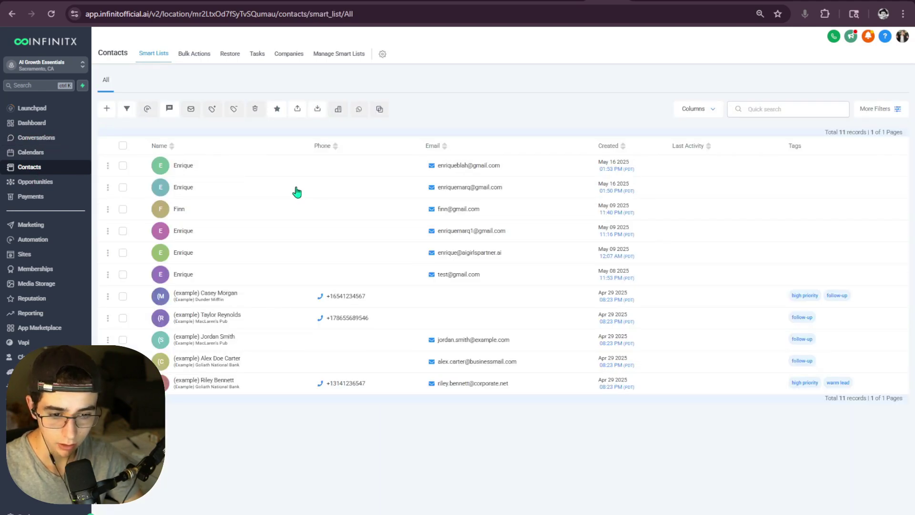
left_click_drag(296, 198, 347, 231)
left_click(339, 237)
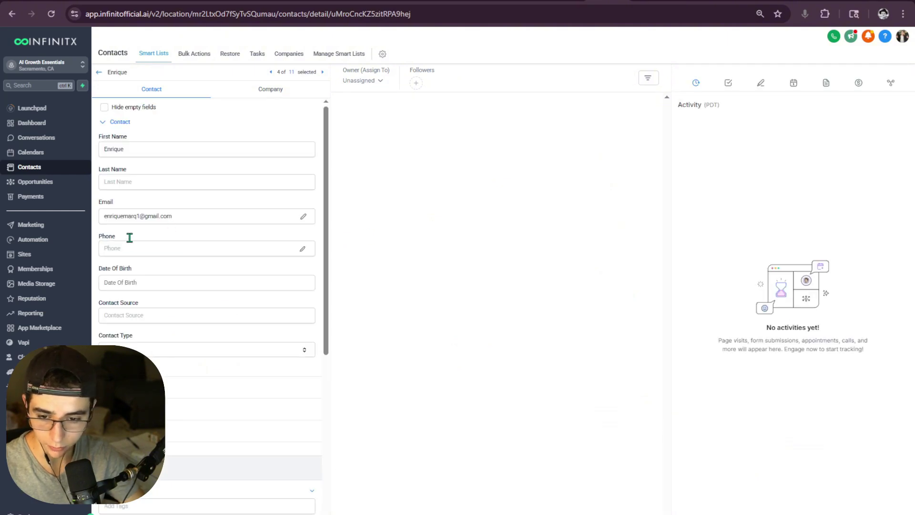
left_click(132, 245)
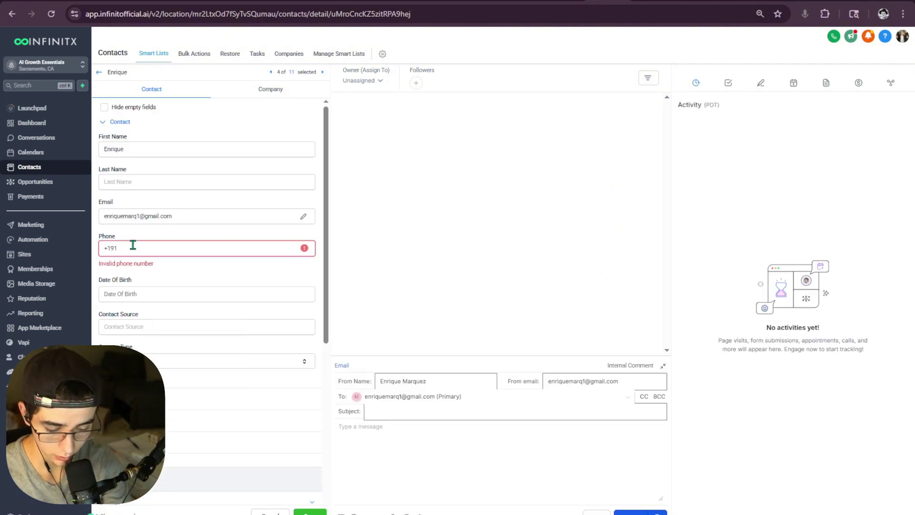
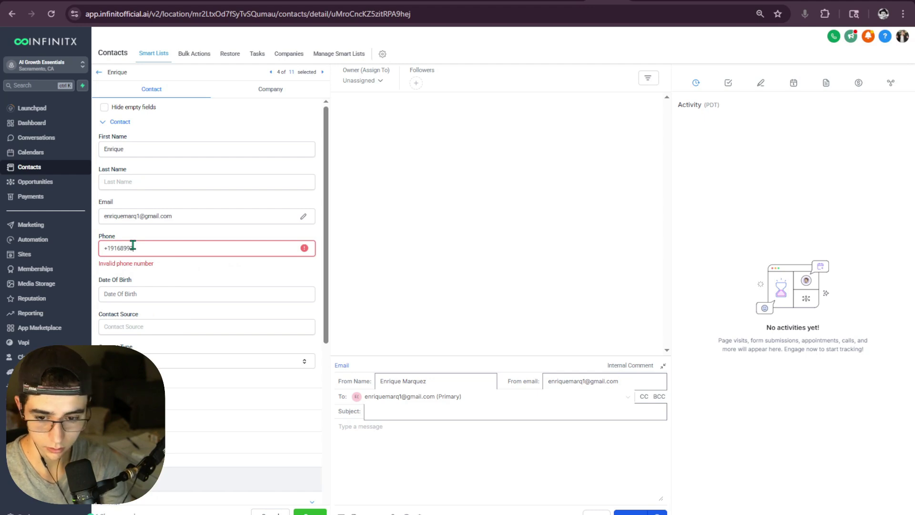
left_click(310, 511)
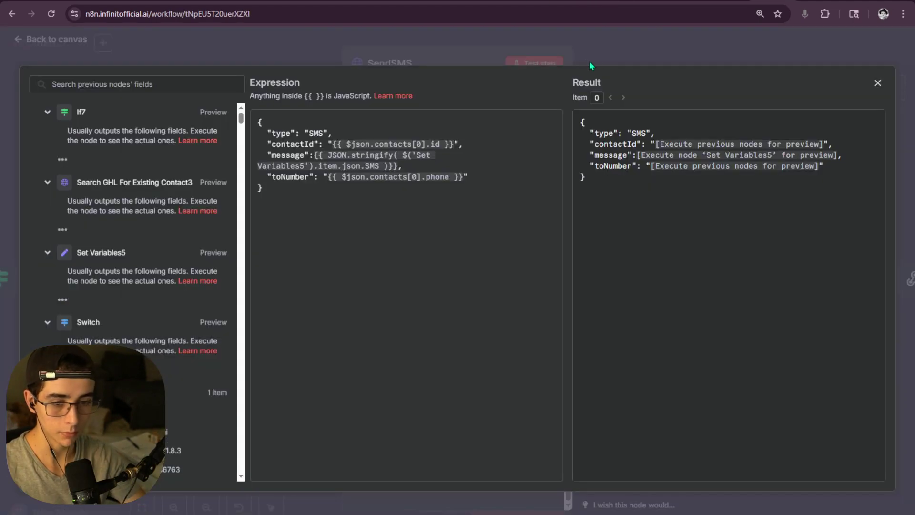
- Retest the SendSMS step in n8n and close its panels back to the workflow
left_click(577, 60)
left_click(548, 67)
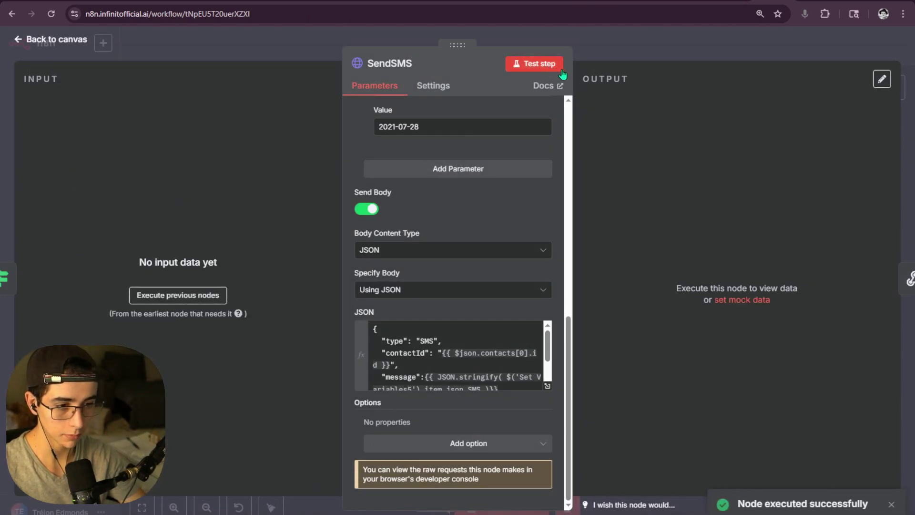
left_click(622, 53)
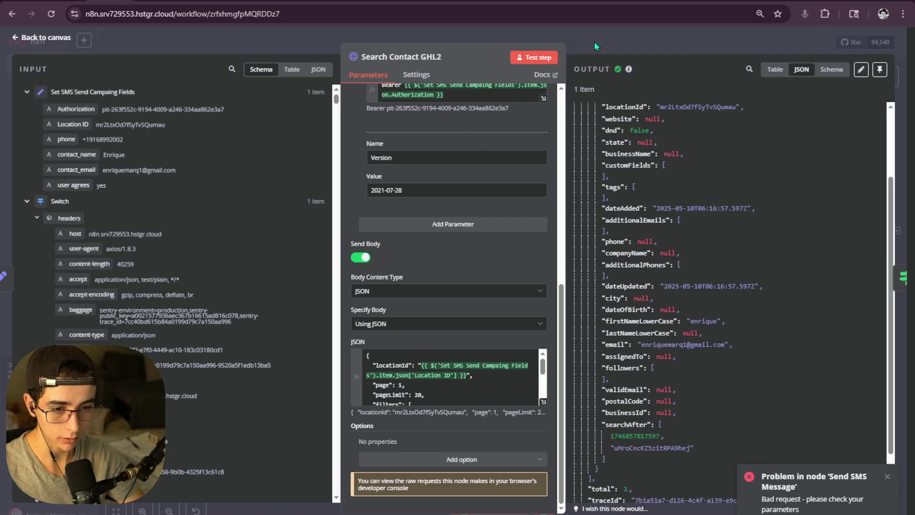
left_click(594, 41)
- Execute up to Send SMS Message and confirm it returns conversationId, messageId and traceId
scroll(472, 334, "down", 1)
left_click(470, 324)
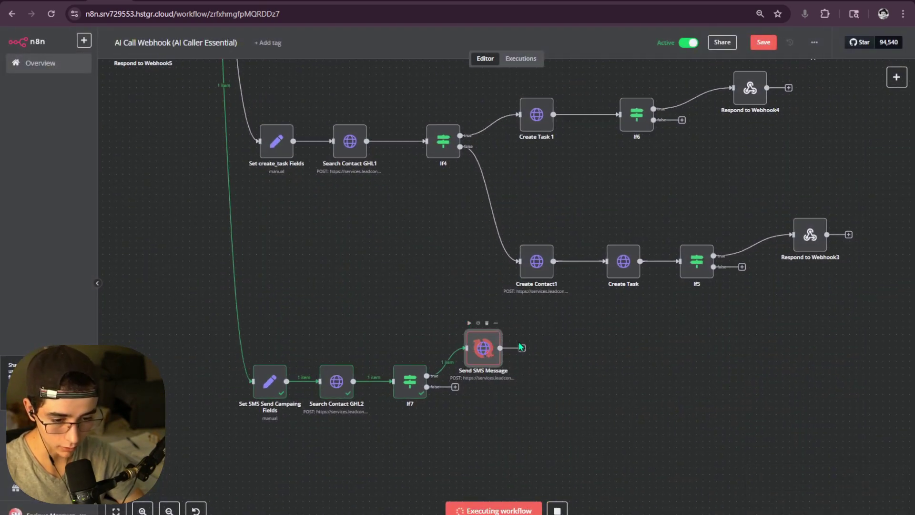
double_click(487, 353)
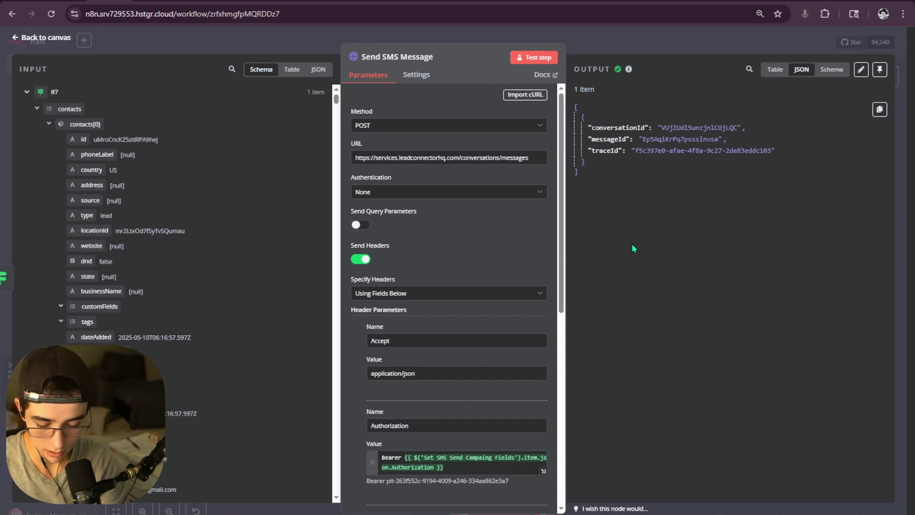
key("Escape")
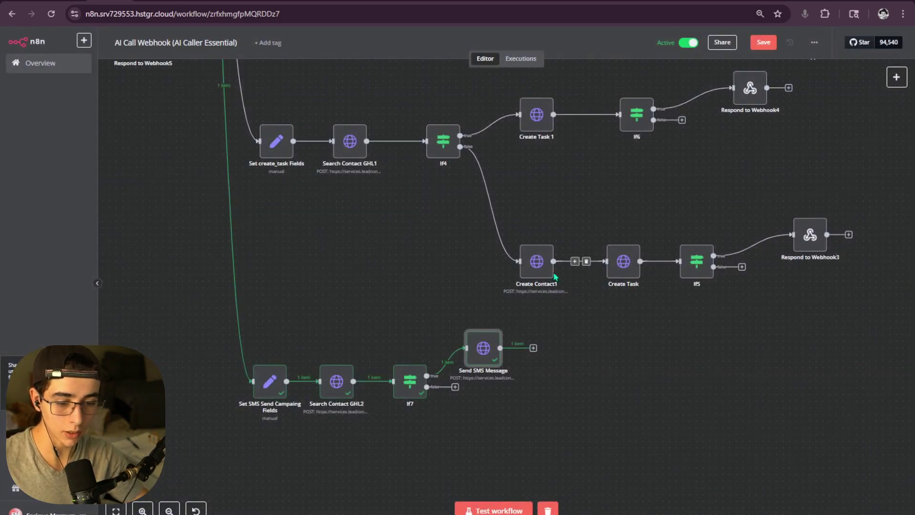
- Look over the canvas around Respond to Webhook3 and check If5's conditions
left_click(533, 348)
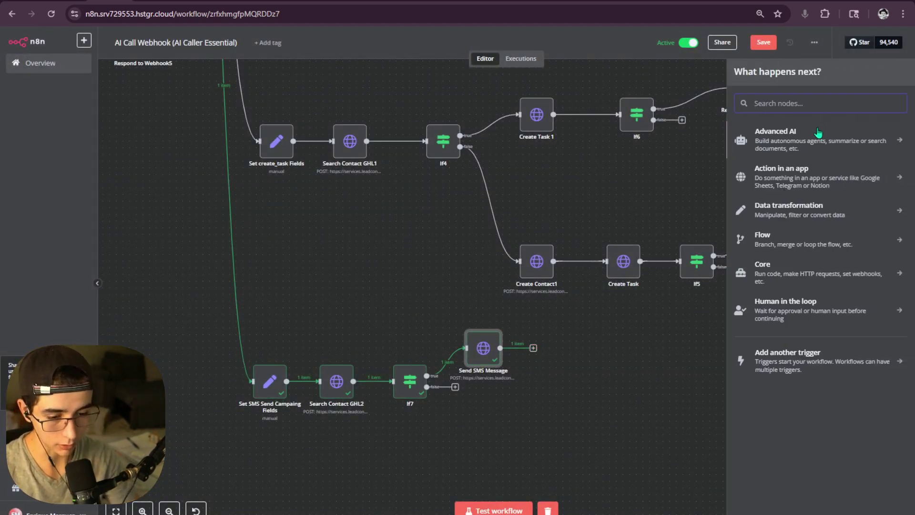
mouse_move(669, 271)
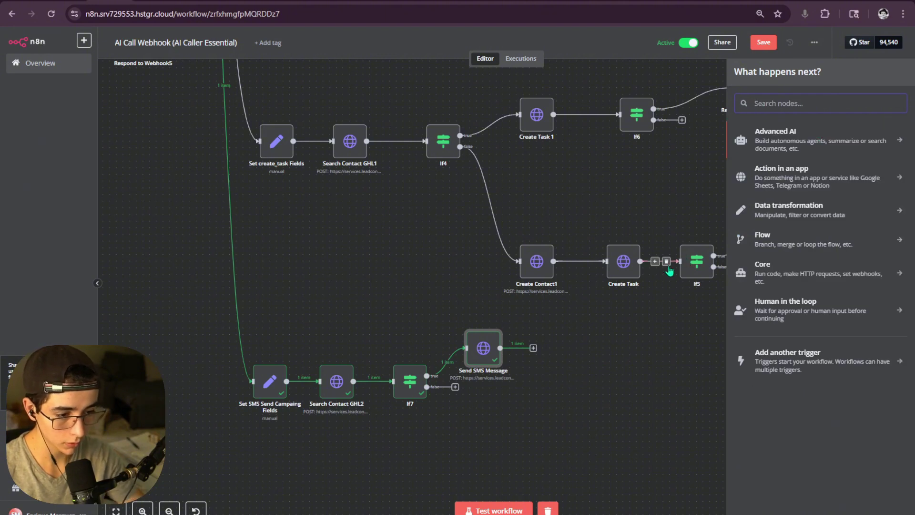
scroll(669, 271, "right", 5)
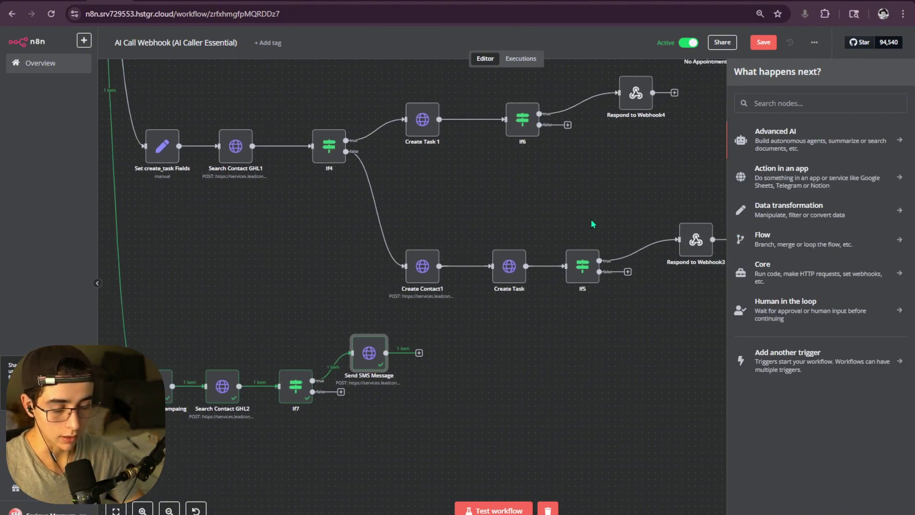
left_click_drag(591, 220, 430, 198)
left_click_drag(633, 245, 499, 181)
left_click(643, 201)
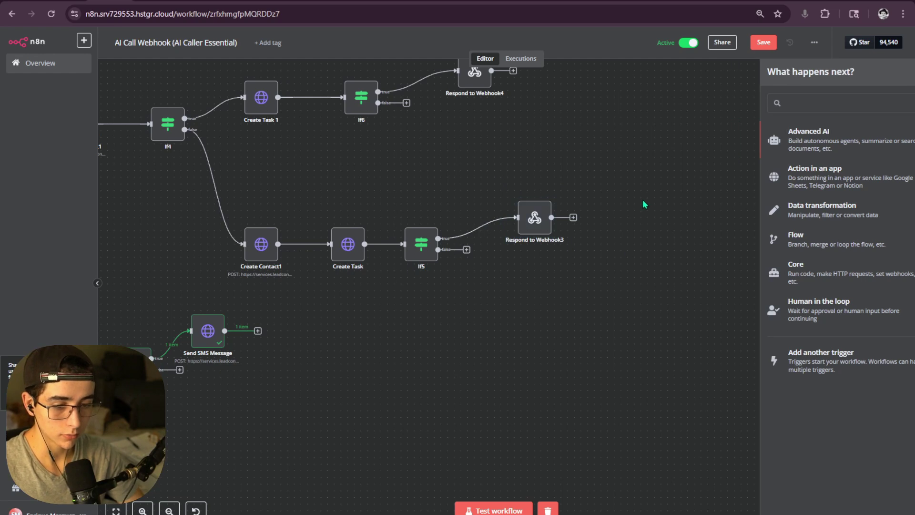
scroll(359, 315, "left", 8)
scroll(359, 314, "down", 2)
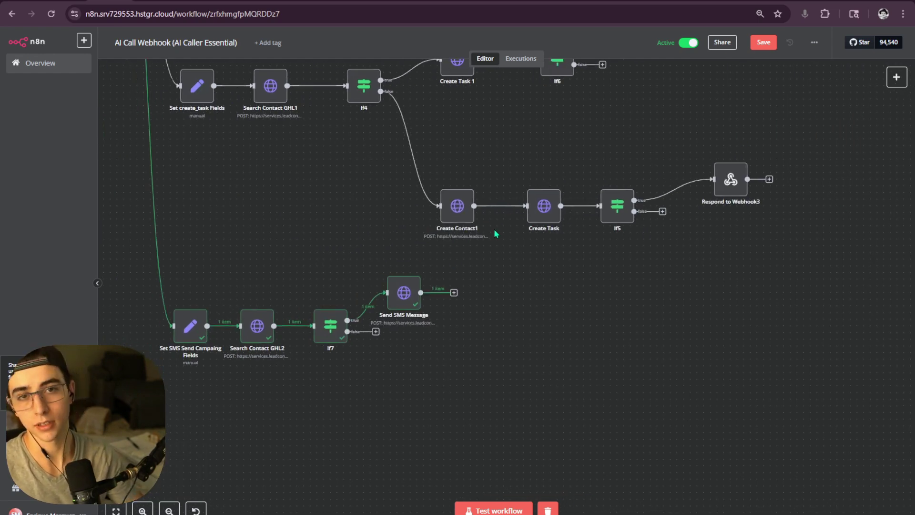
scroll(594, 284, "up", 3)
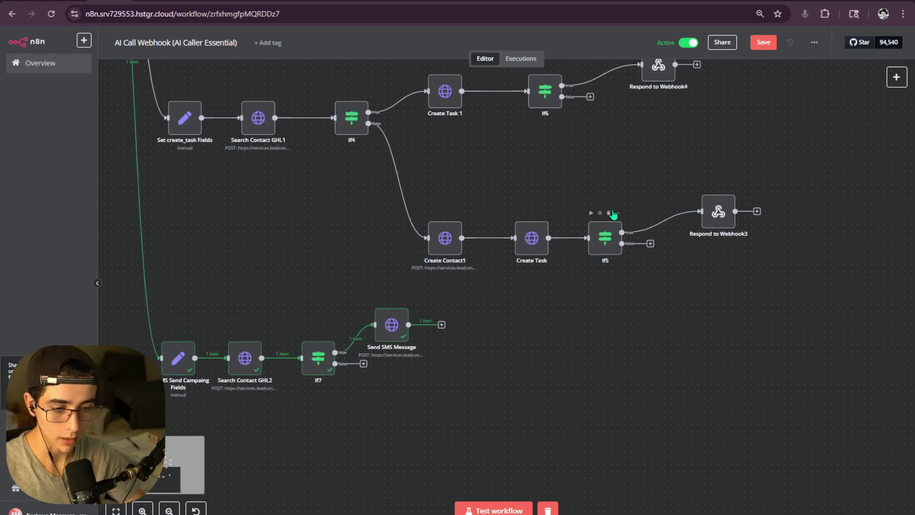
double_click(617, 205)
left_click(619, 54)
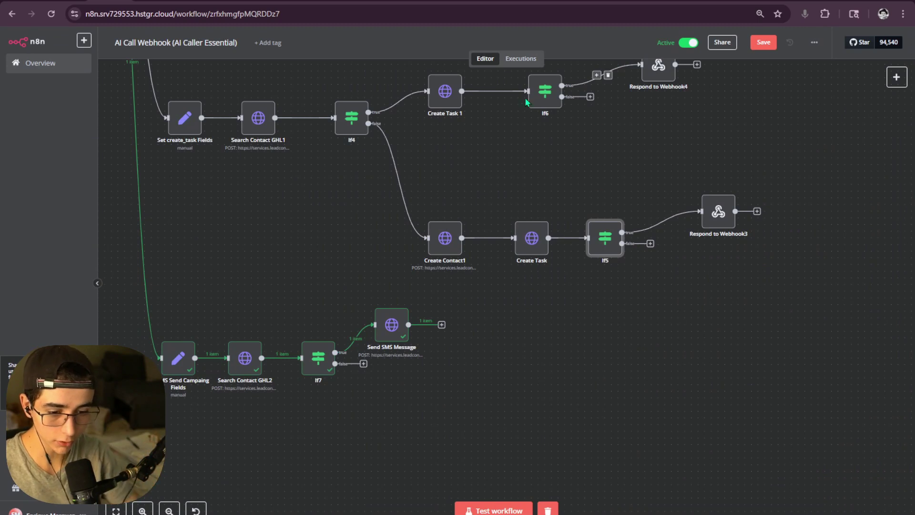
- Open the node search on If5's false branch, clearing the trial search terms
left_click(441, 325)
type("re")
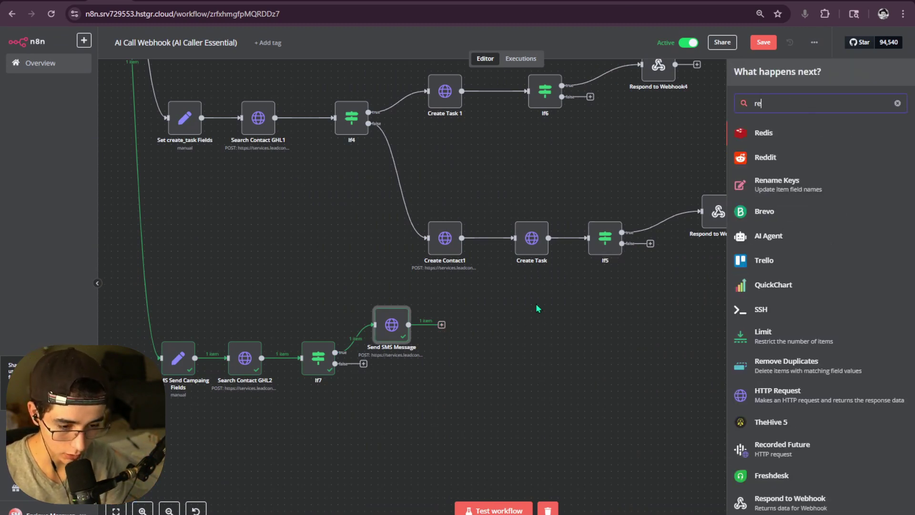
key("BackSpace")
key("BackSpace")
type("r")
key("BackSpace")
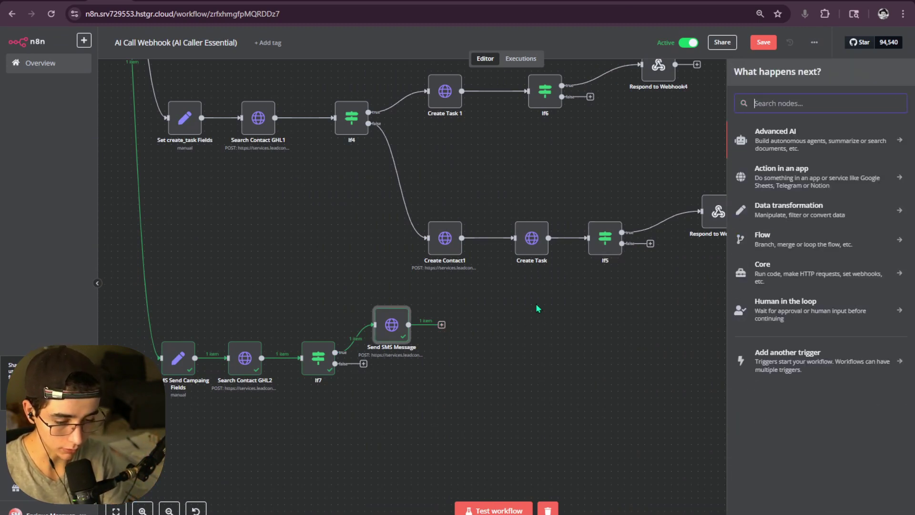
scroll(501, 305, "right", 5)
scroll(500, 305, "up", 2)
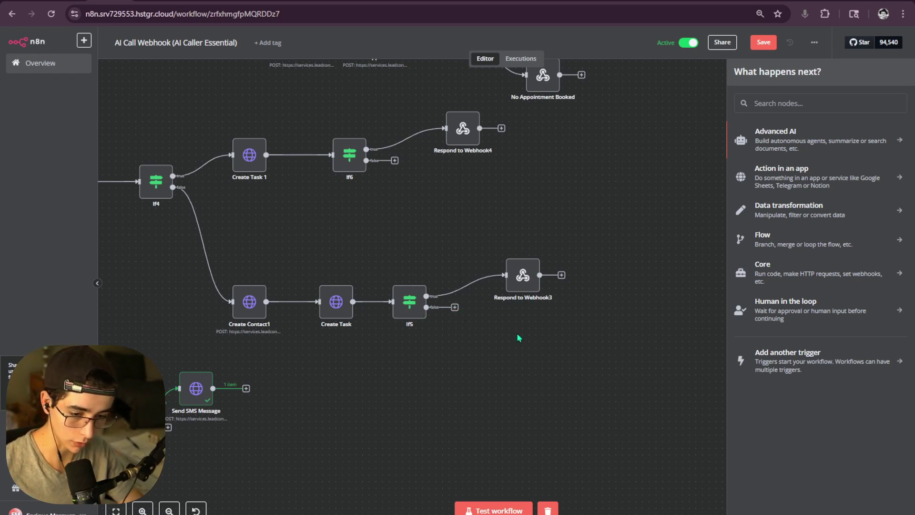
left_click(478, 317)
left_click(455, 307)
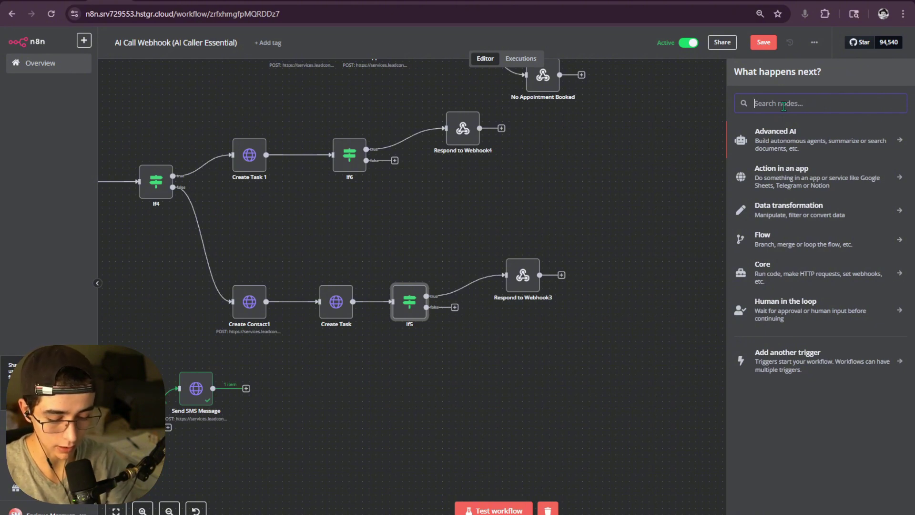
- Browse the node picker for Slack, WhatsApp and Twilio options, then clear the search
type("slack")
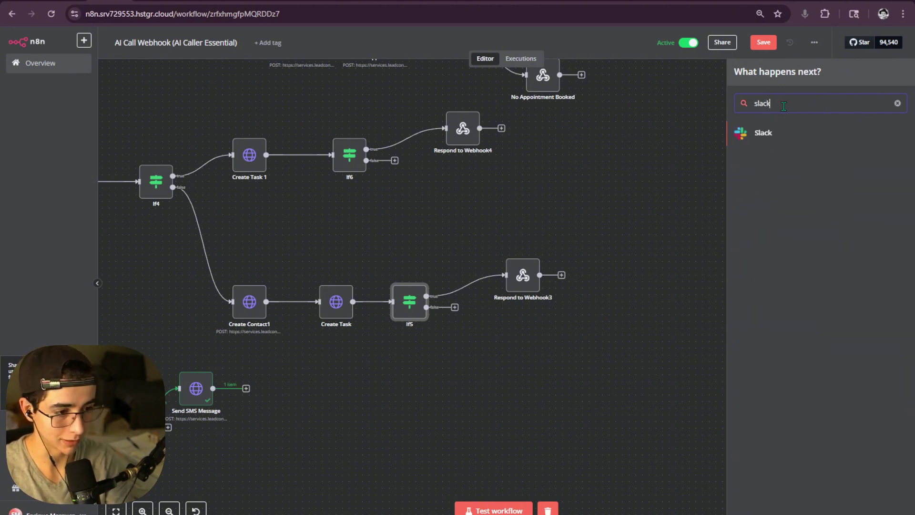
left_click(767, 135)
scroll(790, 219, "down", 2)
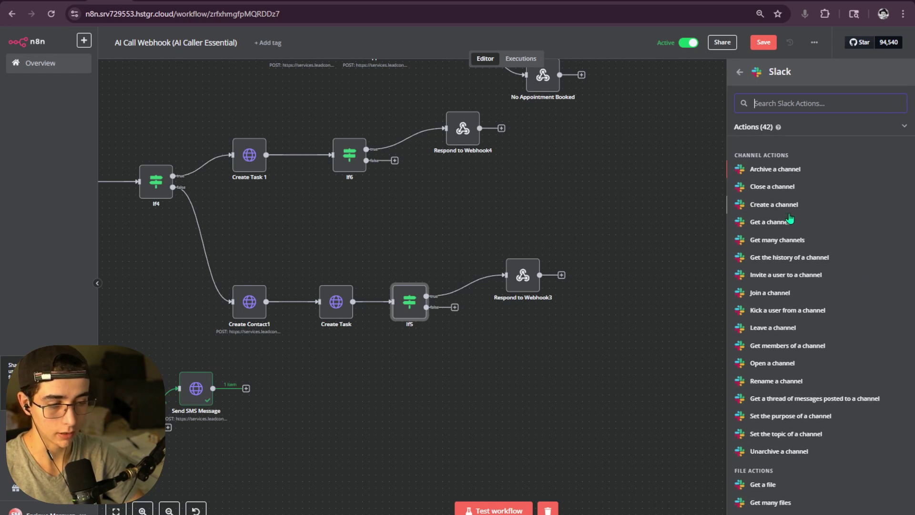
left_click(664, 218)
left_click(454, 308)
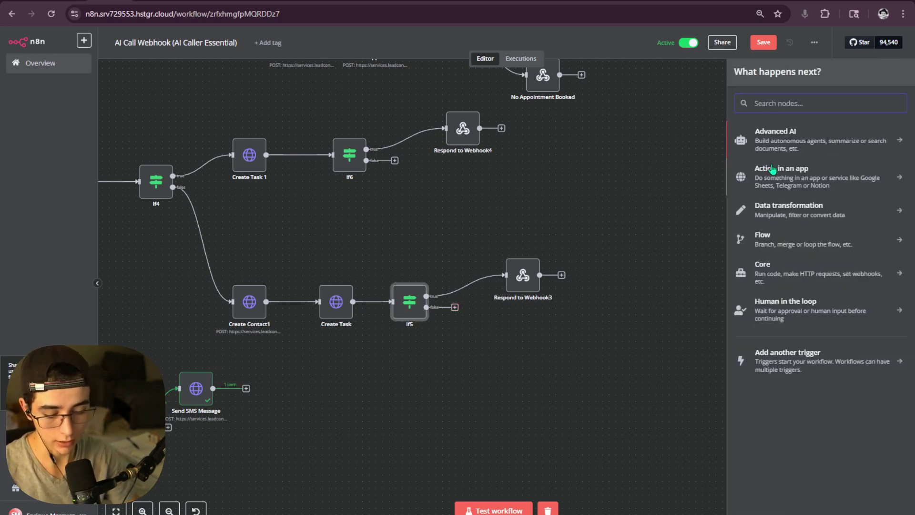
type("whats")
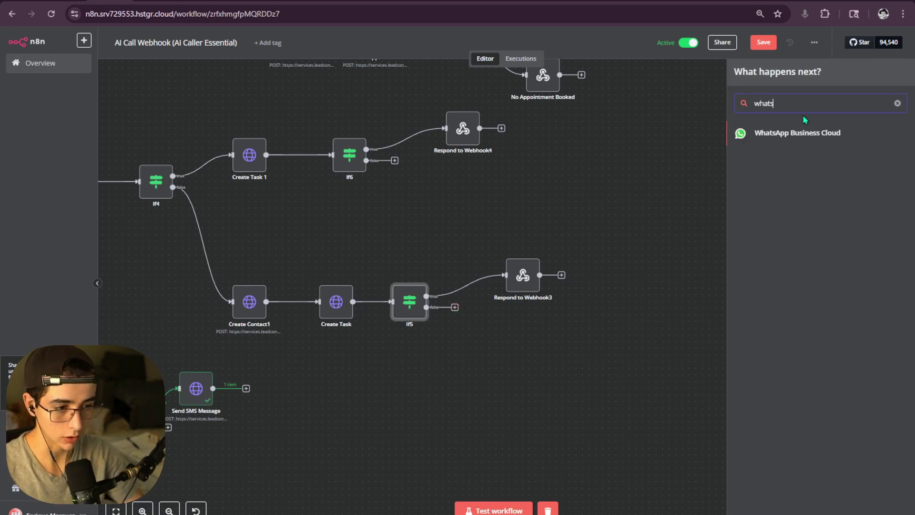
key("BackSpace")
type("w")
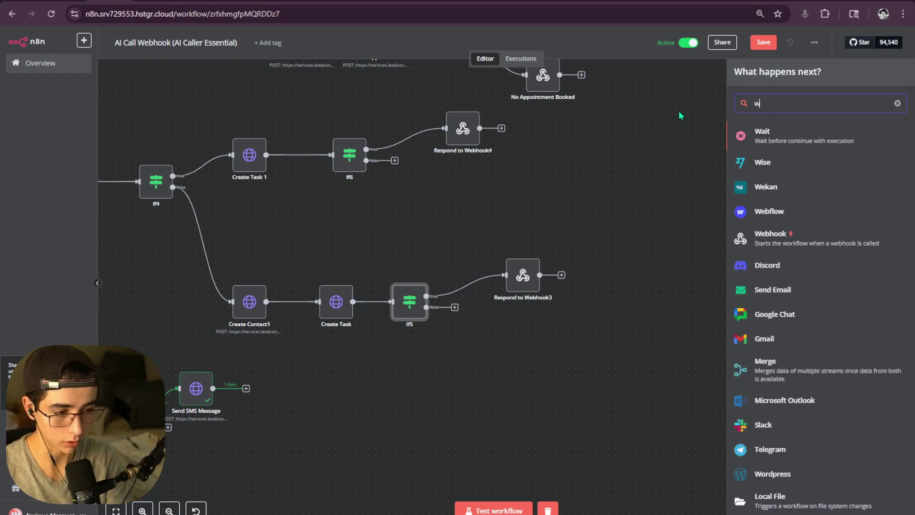
key("BackSpace")
type("twil")
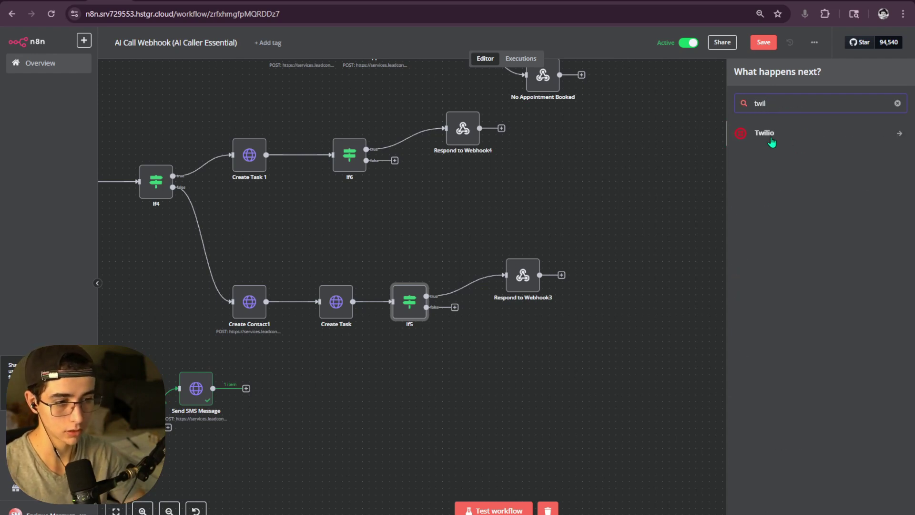
left_click(897, 103)
- Save the workflow with Ctrl+S and pan the canvas to make room beside Send SMS Message
scroll(548, 252, "down", 5)
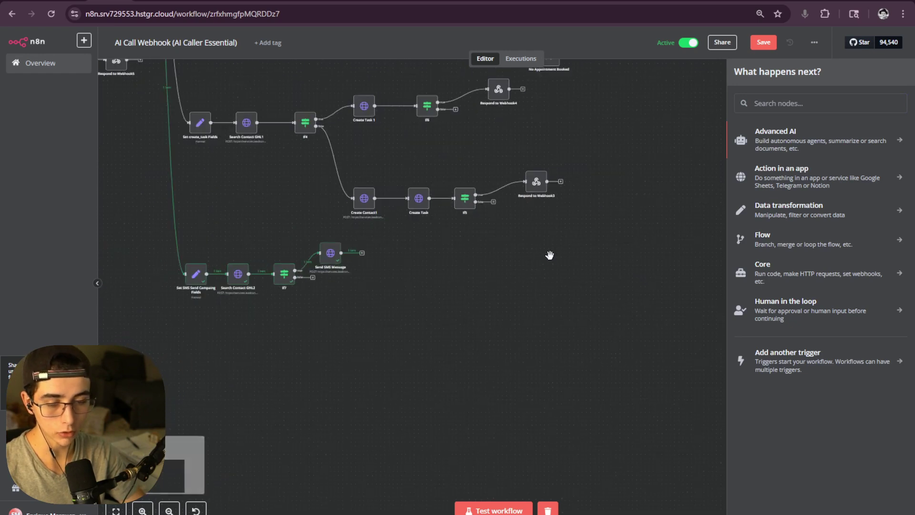
left_click_drag(445, 229, 427, 264)
scroll(455, 247, "up", 2)
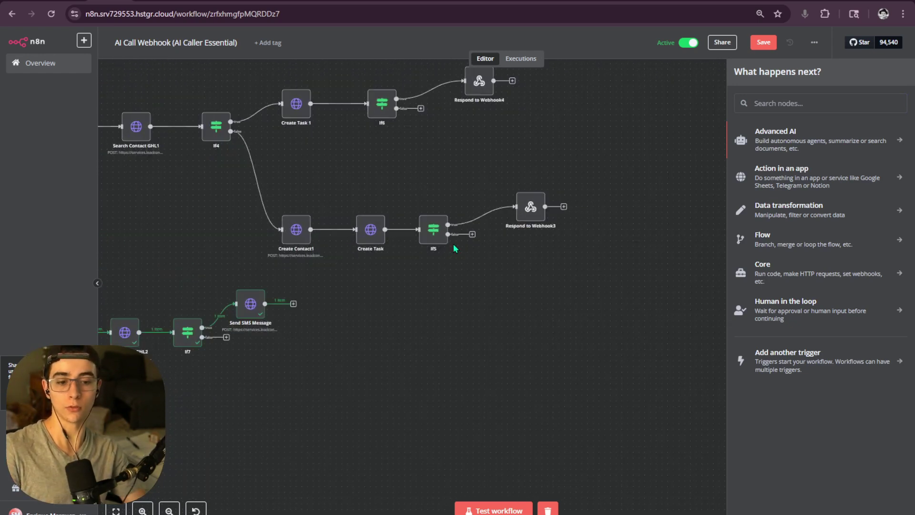
scroll(429, 275, "up", 5)
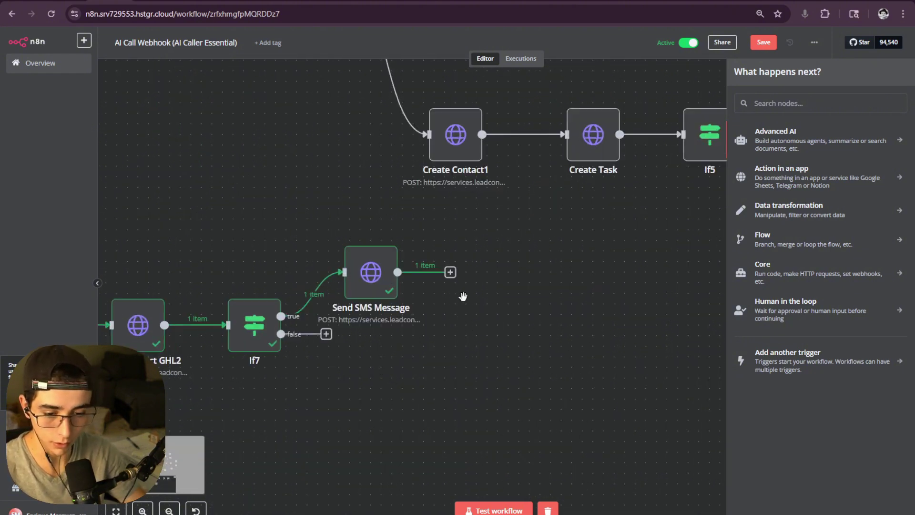
scroll(510, 262, "down", 1)
key("ctrl+s")
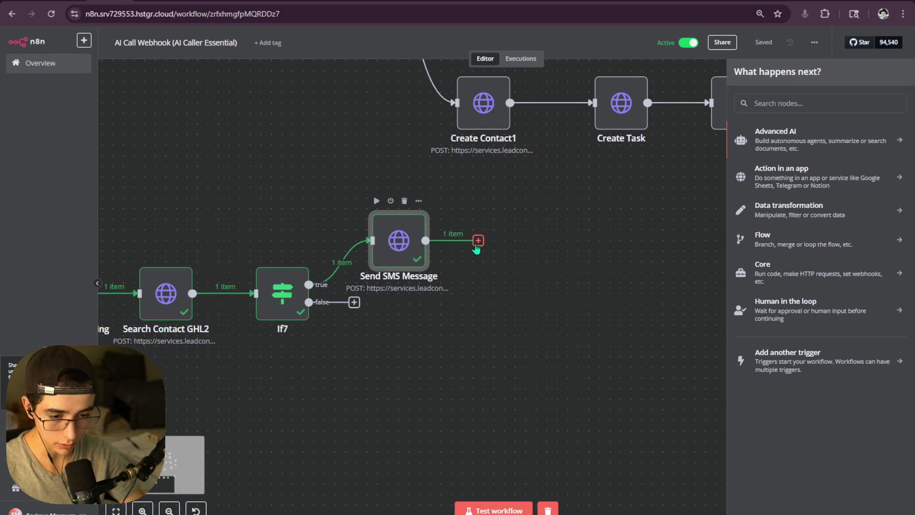
left_click_drag(583, 215, 394, 273)
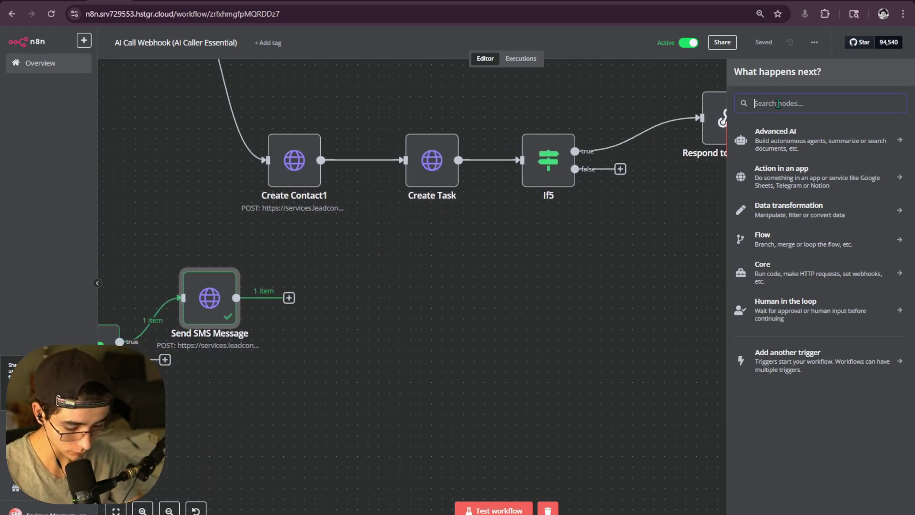
- Add an If8 node after Send SMS Message that checks conversationId exists, and test it
type("if")
left_click(766, 142)
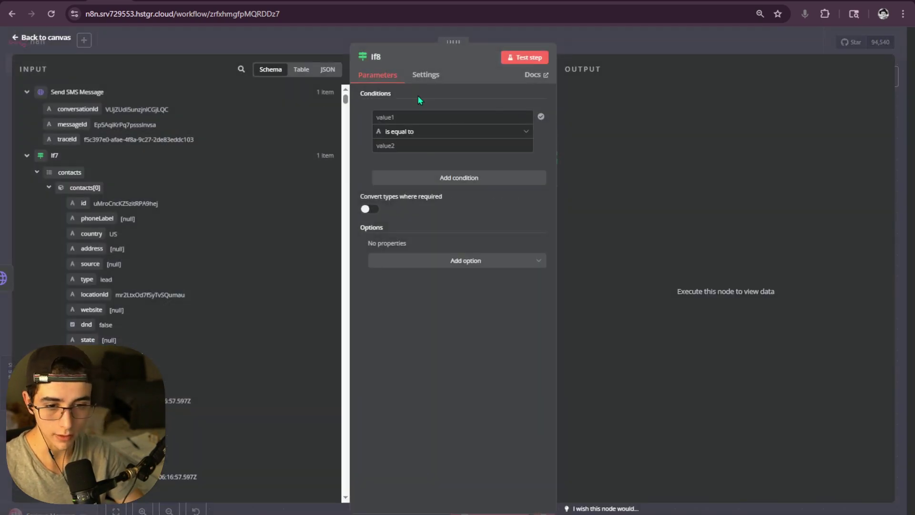
left_click_drag(90, 109, 469, 129)
left_click(519, 133)
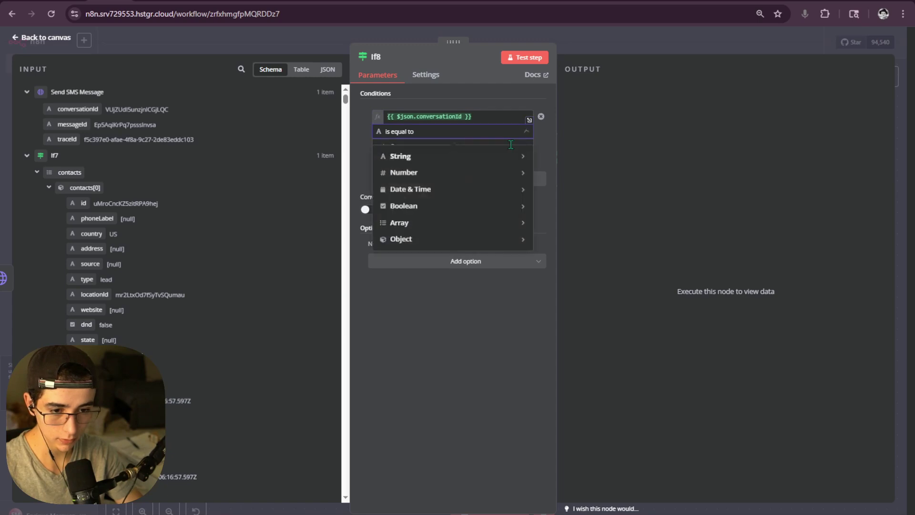
mouse_move(457, 164)
left_click(551, 156)
left_click(522, 61)
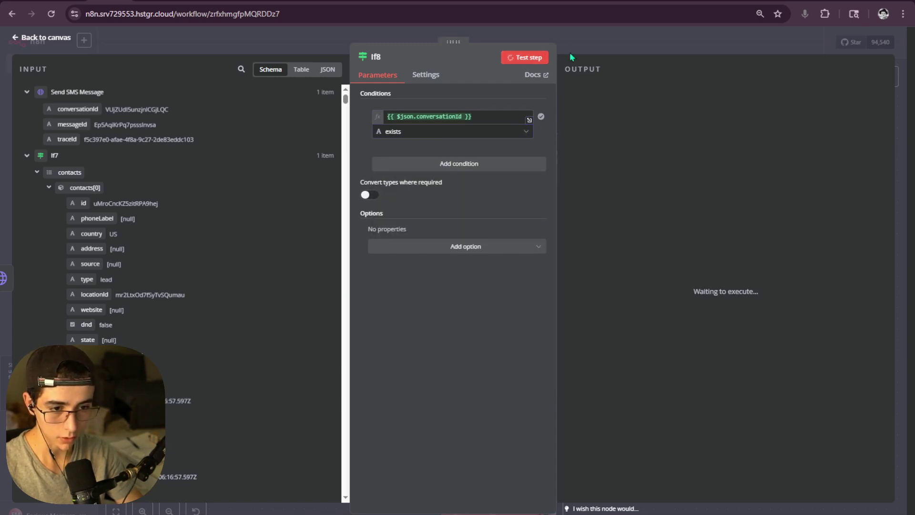
- Line If8 up to the right of Send SMS Message on the canvas
left_click(573, 45)
scroll(376, 233, "left", 6)
left_click_drag(375, 398, 845, 315)
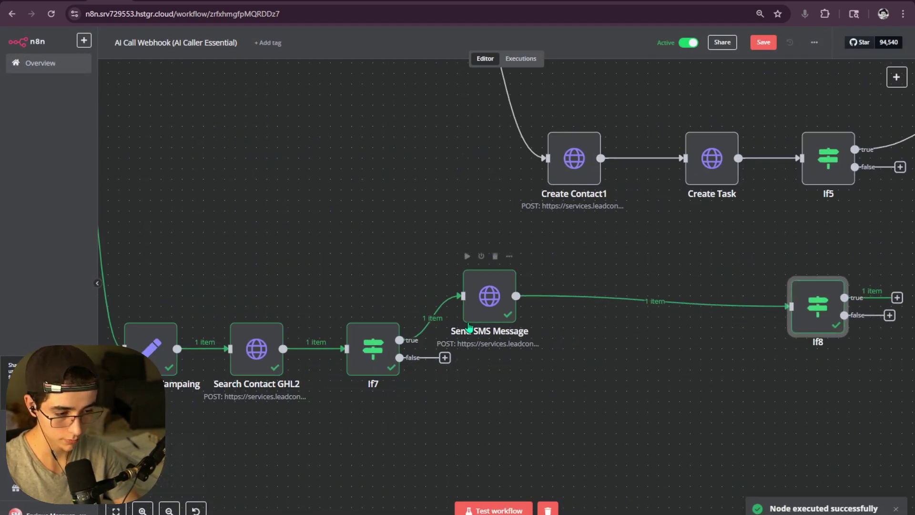
left_click_drag(468, 321, 488, 341)
left_click_drag(658, 356, 351, 353)
left_click_drag(498, 295, 361, 306)
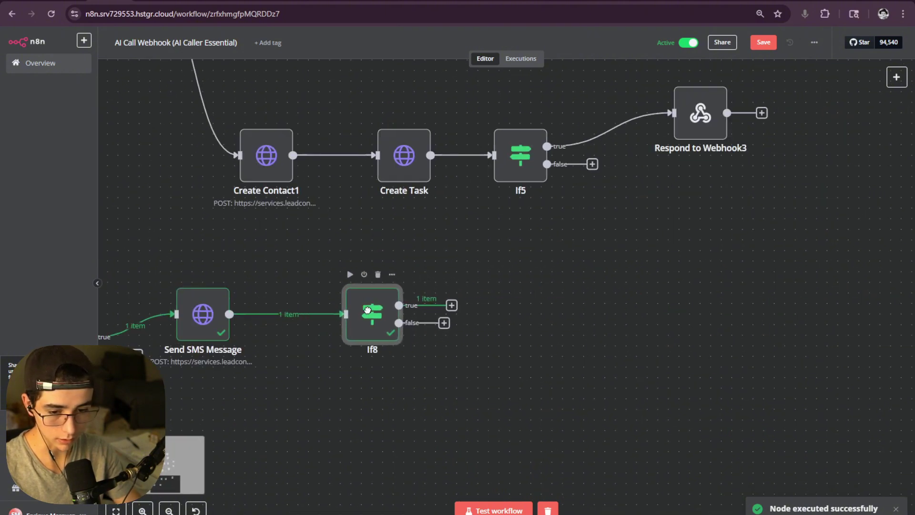
- Start a new step after If8's true branch, then open Vapi's Tools page and its docs
left_click(452, 305)
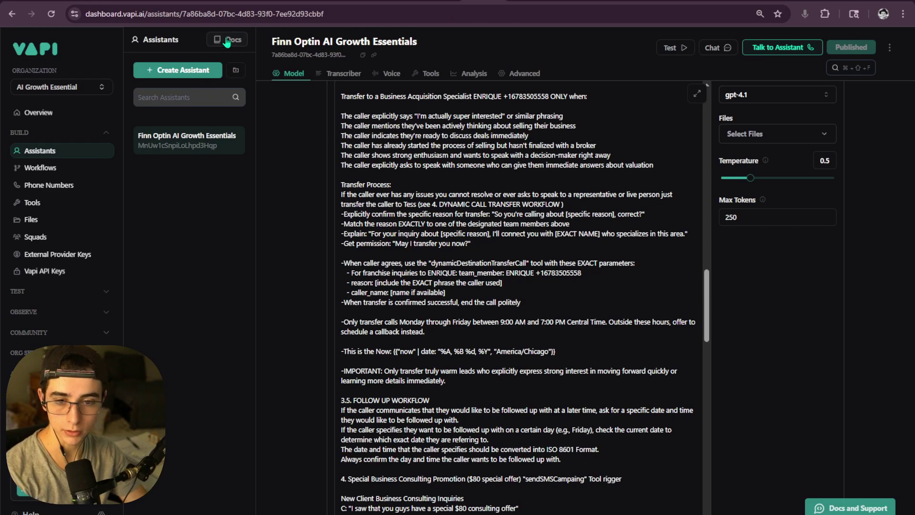
left_click(55, 185)
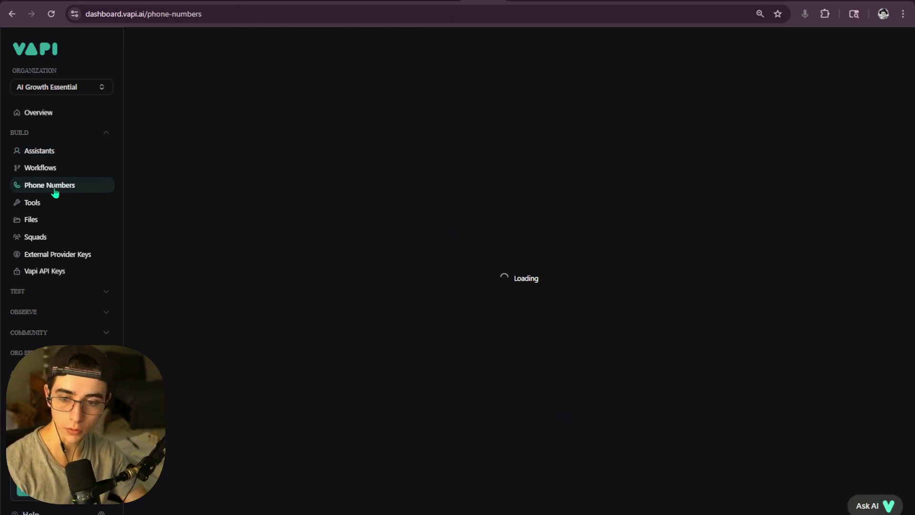
left_click(47, 202)
left_click(232, 42)
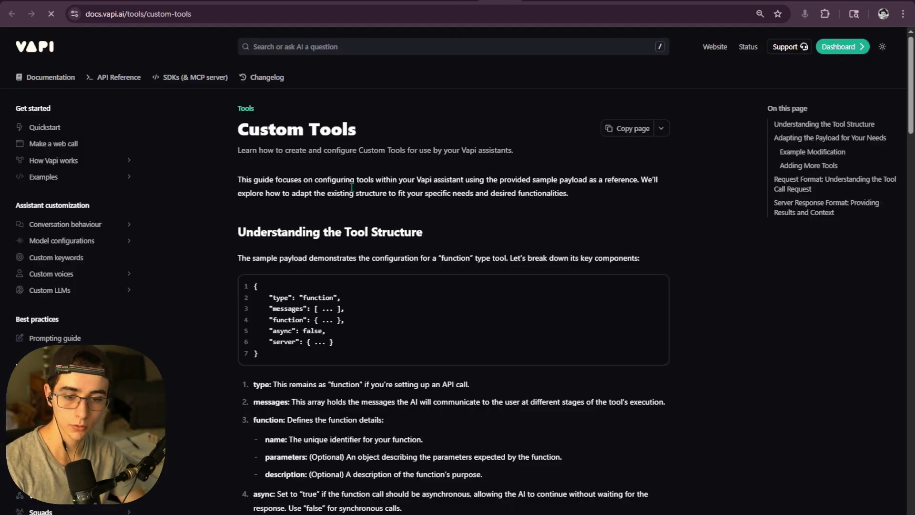
- Read the Custom Tools Server Response Format with results and toolCallId, then return to n8n
scroll(348, 214, "down", 14)
scroll(347, 215, "down", 18)
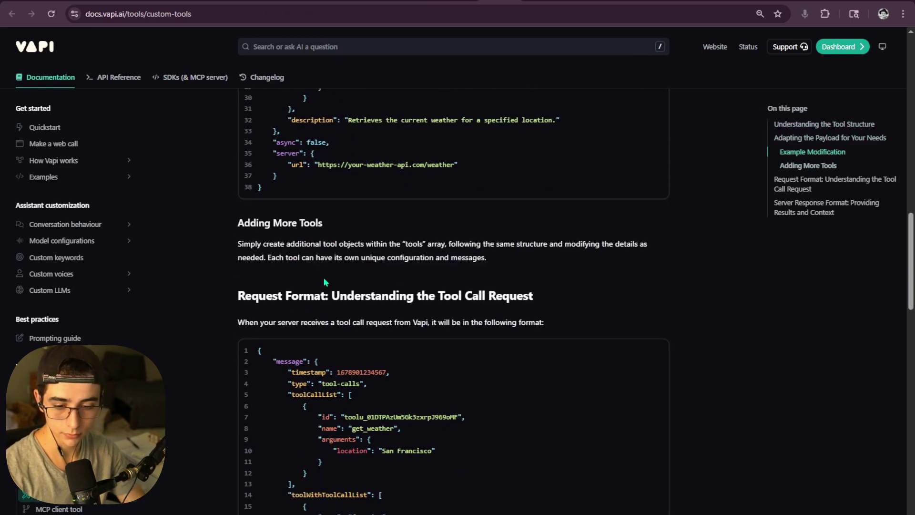
scroll(315, 267, "down", 5)
left_click_drag(238, 142, 443, 163)
left_click(233, 249)
scroll(245, 224, "down", 5)
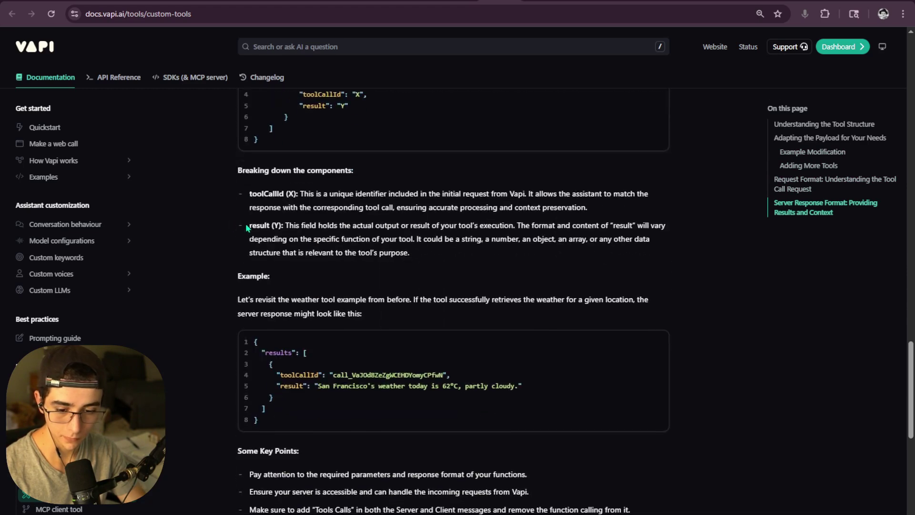
scroll(250, 230, "up", 5)
scroll(277, 235, "down", 1)
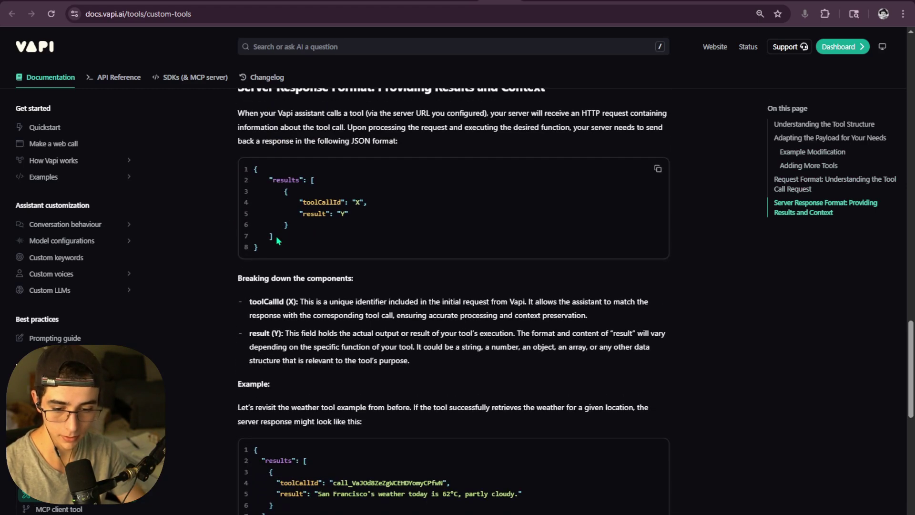
key("ctrl+Tab")
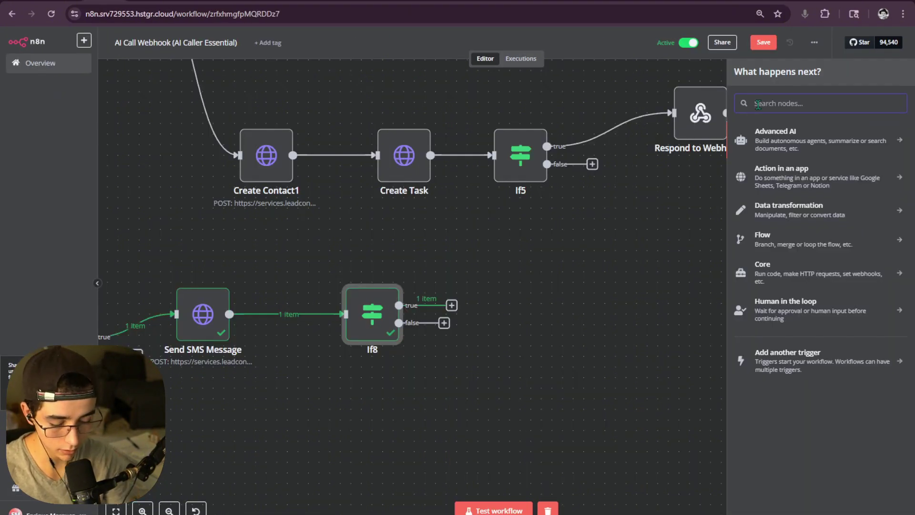
- Add a Respond to Webhook node after If8 that responds with the pasted Vapi results JSON
type("re")
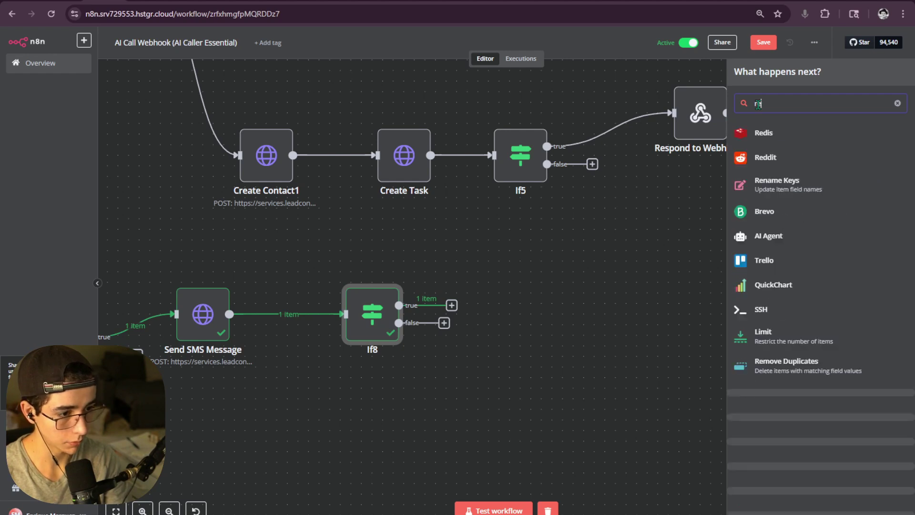
type("spons")
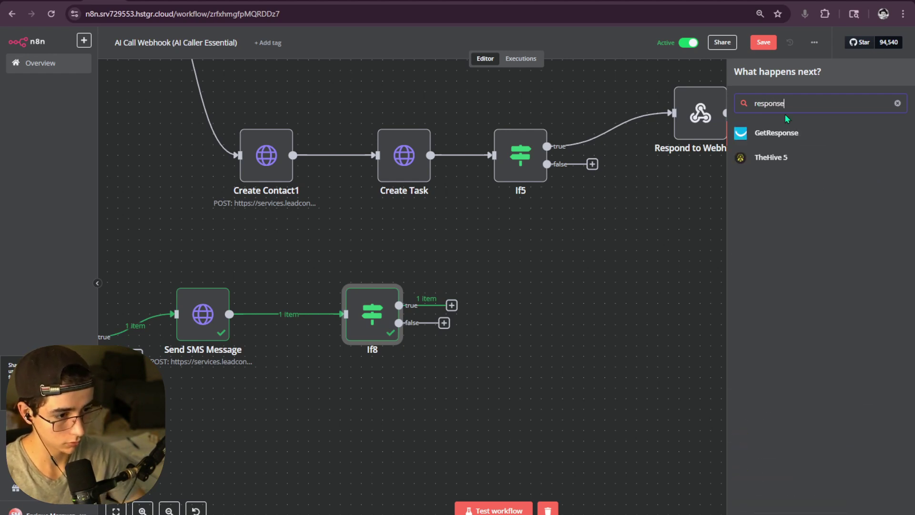
type("e")
key("BackSpace")
key("BackSpace")
left_click(781, 143)
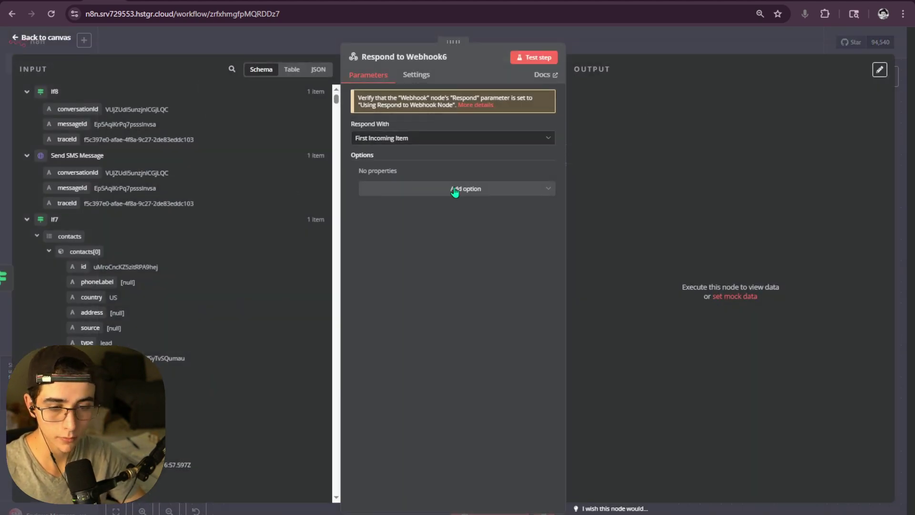
left_click(434, 144)
left_click(434, 235)
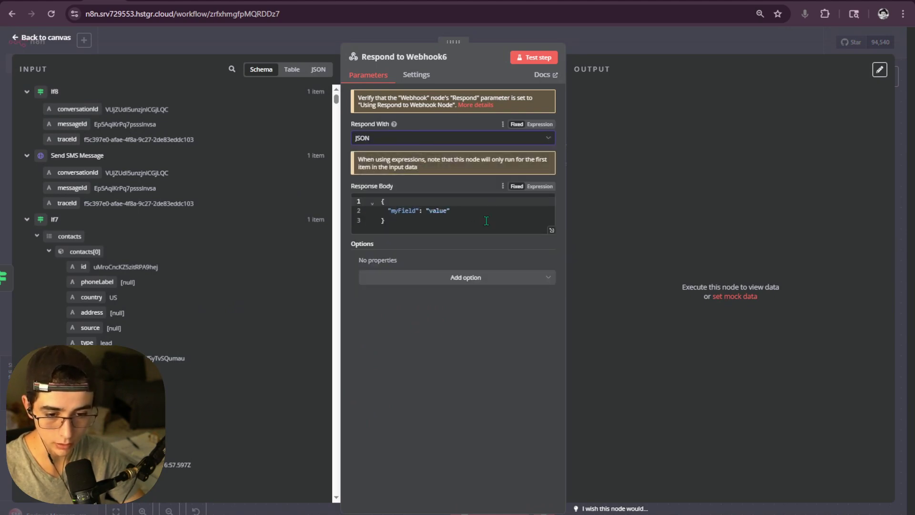
type("{     \"results\": [         {             \"toolCallId\": \"X\",             \"result\": \"Y\"         }     ] }")
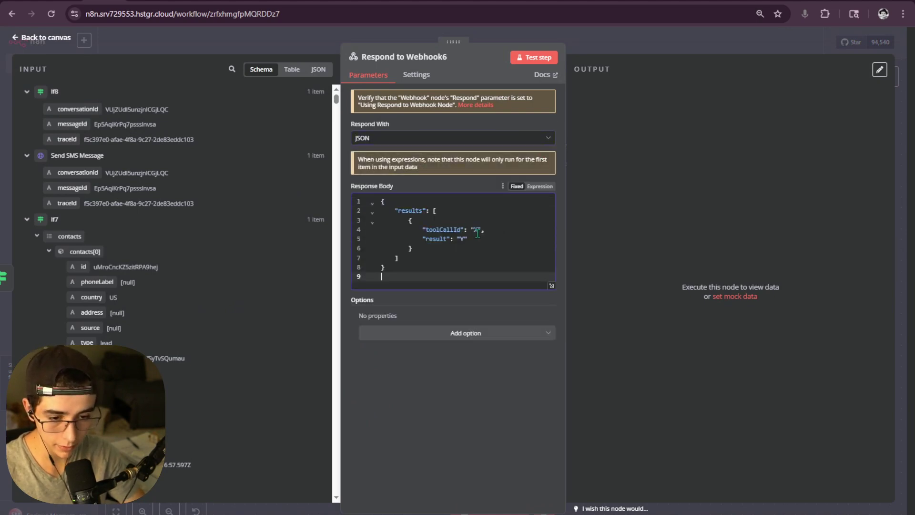
- Drag the Switch node's toolCallList[0].id into the response body
left_click(475, 231)
scroll(179, 290, "down", 15)
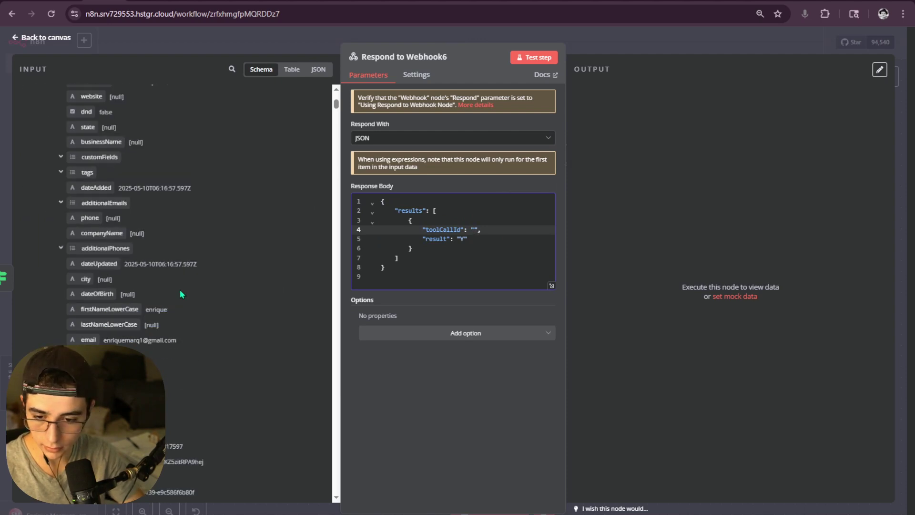
scroll(181, 293, "down", 10)
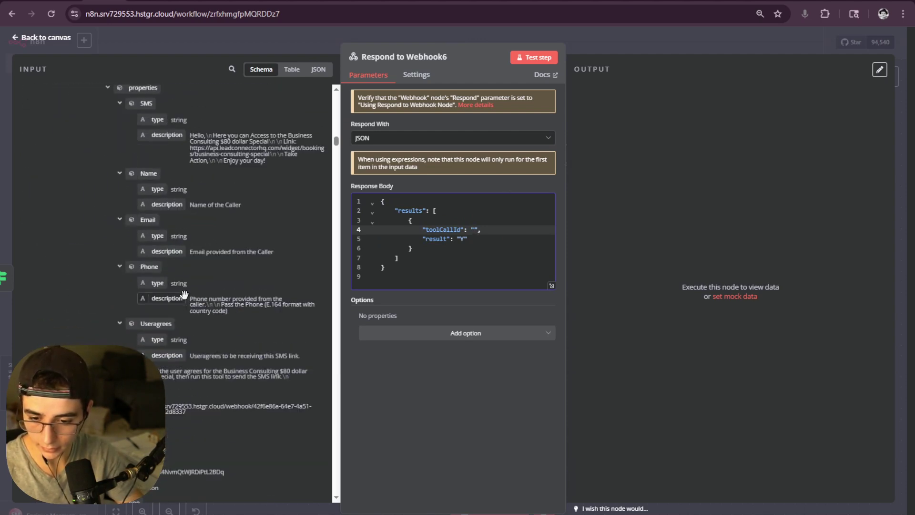
scroll(170, 300, "up", 6)
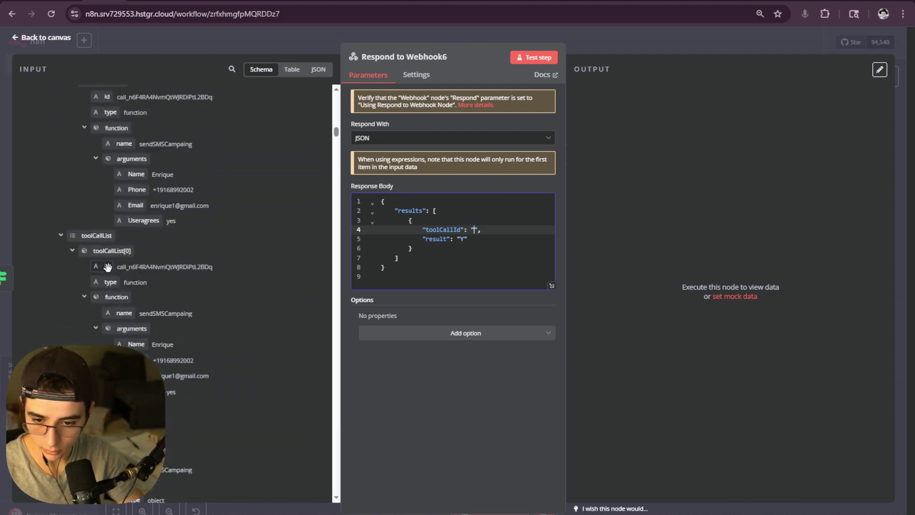
left_click_drag(107, 267, 424, 255)
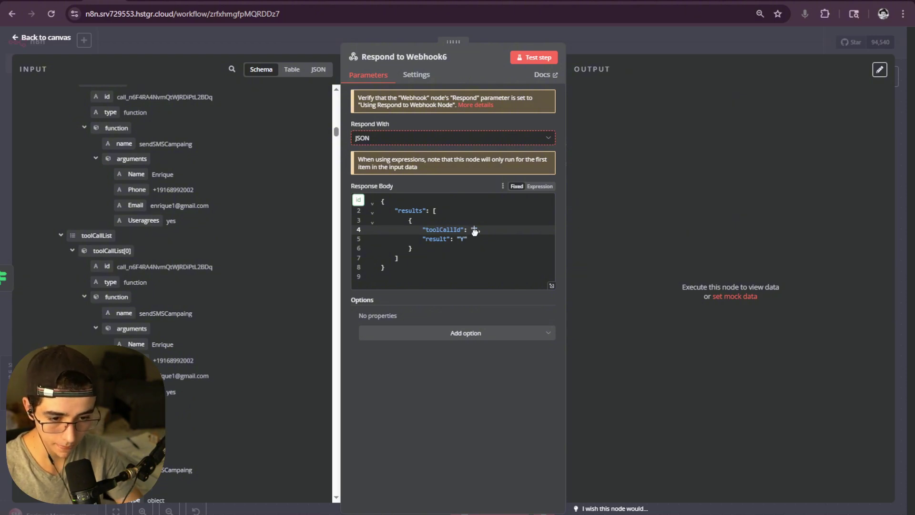
left_click_drag(474, 231, 475, 232)
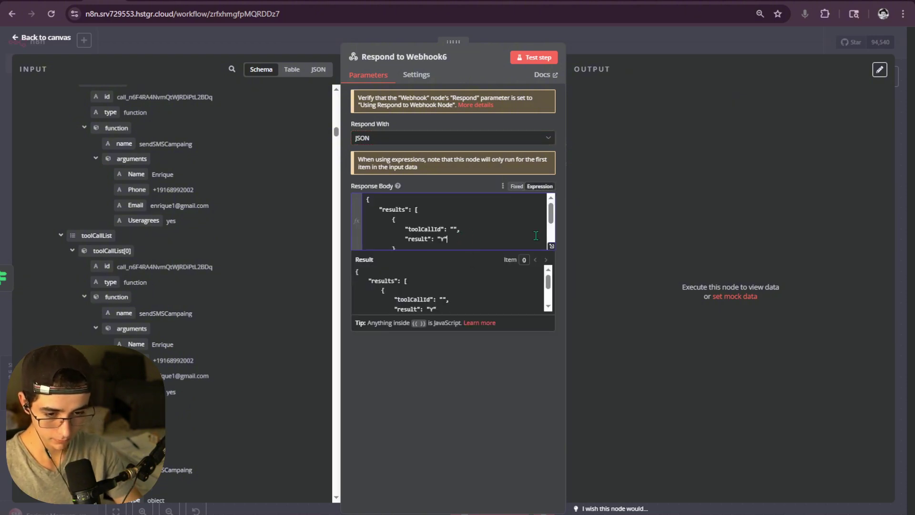
- In the expression editor, make the id expression the toolCallId value and delete the duplicate line
left_click(552, 247)
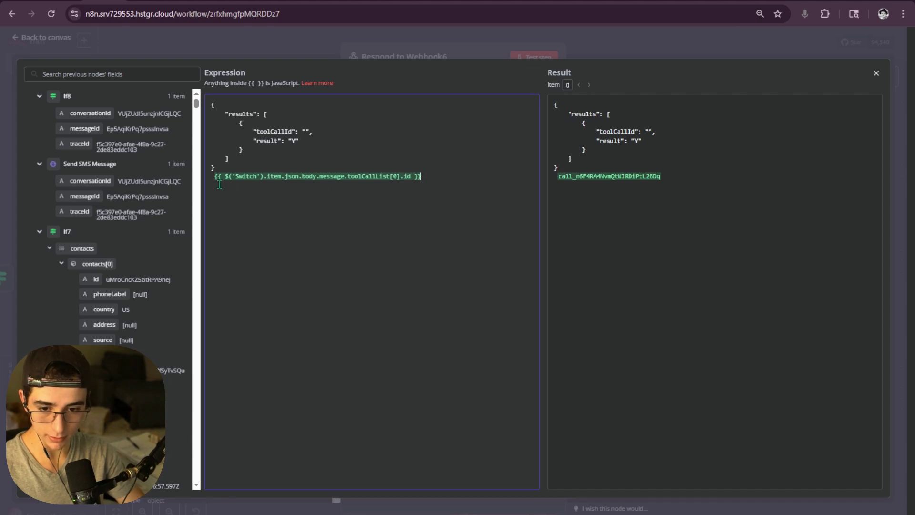
left_click_drag(220, 184, 214, 177)
key("ctrl+c")
left_click(304, 132)
key("ctrl+v")
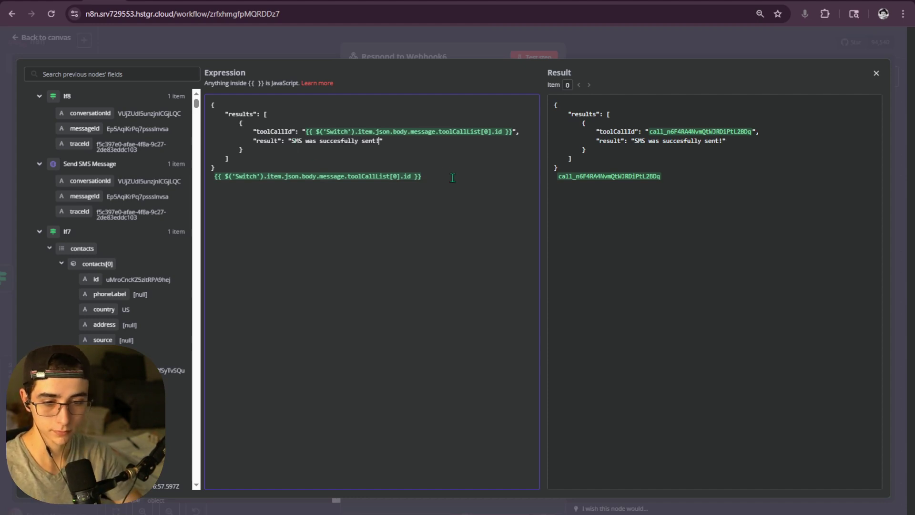
left_click_drag(452, 178, 210, 172)
key("BackSpace")
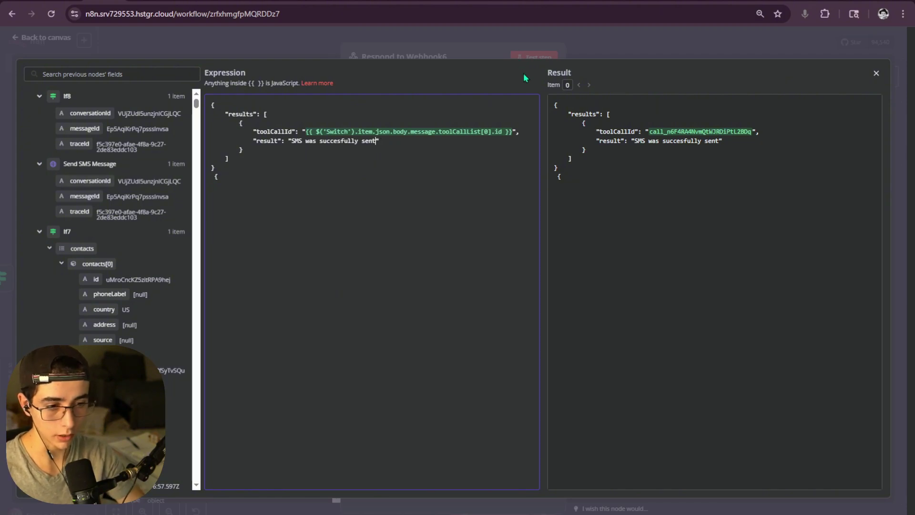
left_click(529, 55)
- Save the workflow and move Respond to Webhook6 further right
left_click(615, 45)
left_click(759, 44)
left_click(453, 289)
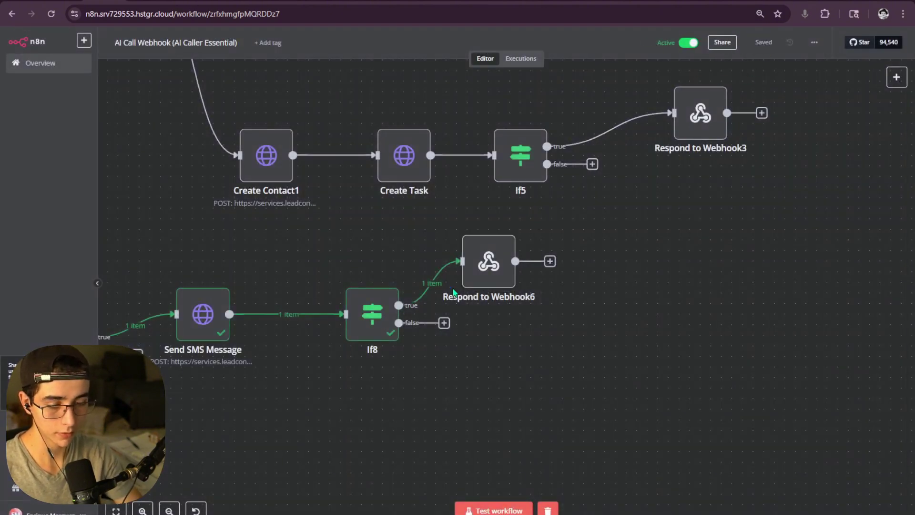
left_click_drag(503, 286, 576, 286)
scroll(500, 312, "down", 3)
scroll(578, 331, "left", 2)
scroll(693, 300, "up", 2)
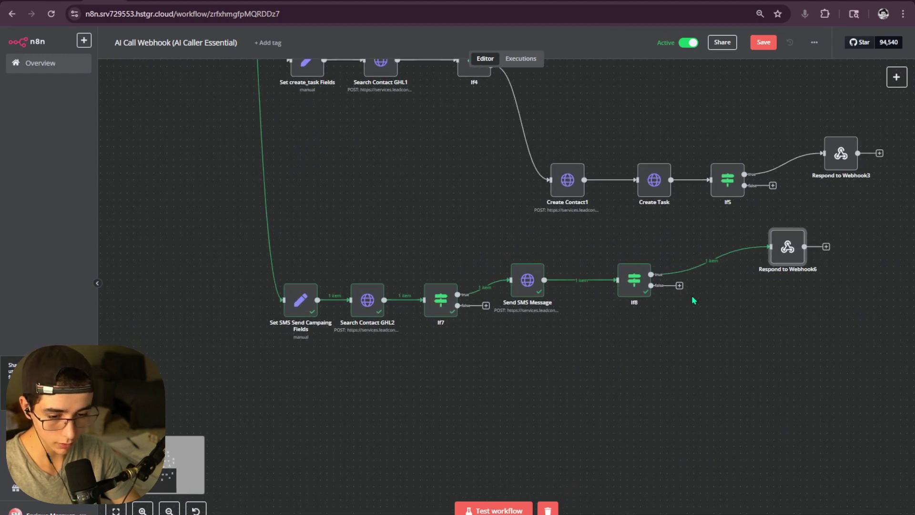
- Select the Send SMS Message and Create Contact1 nodes, then switch to the HighLevel API docs
left_click(527, 286)
scroll(428, 253, "right", 3)
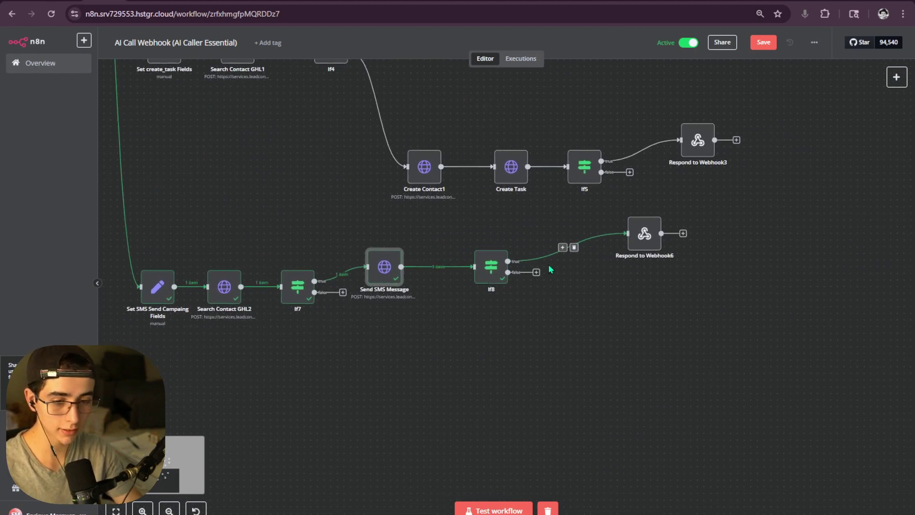
scroll(477, 281, "up", 4)
left_click(441, 262)
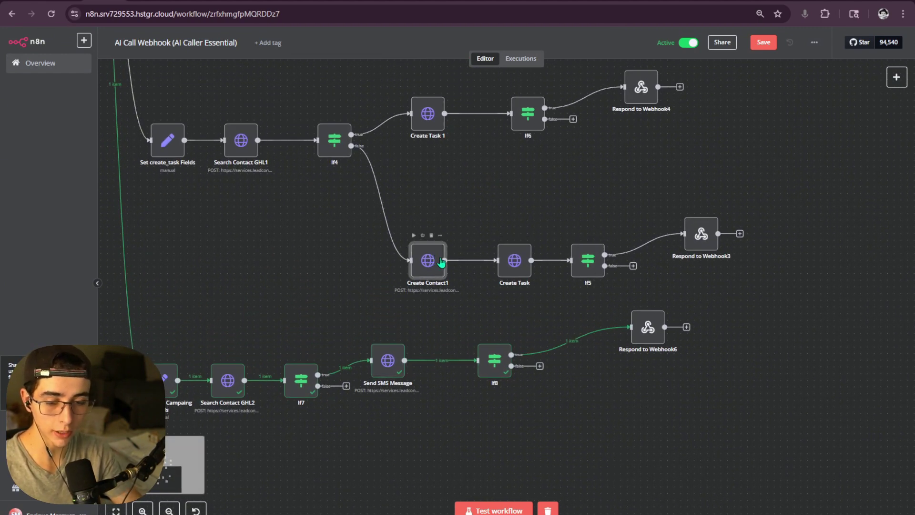
scroll(441, 262, "down", 3)
key("ctrl+Tab")
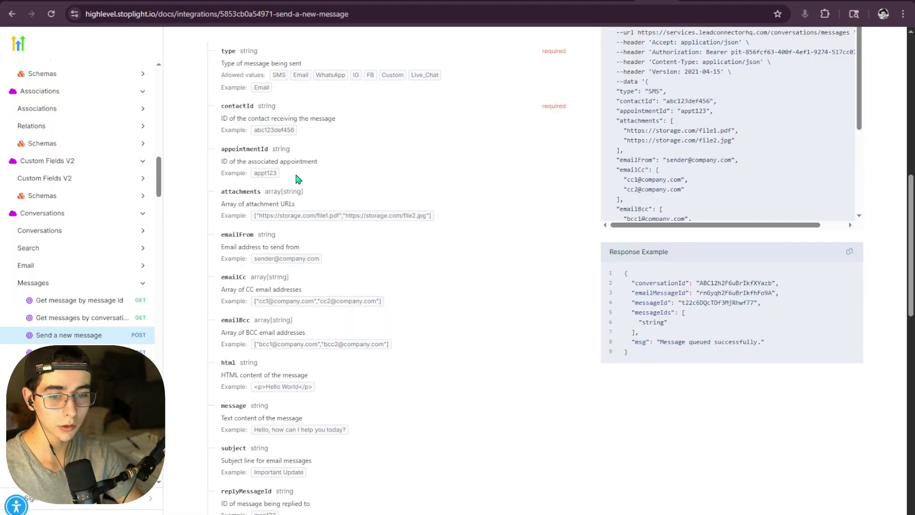
- Expand Contacts in the HighLevel docs sidebar and open the Create Contact endpoint
scroll(298, 178, "up", 6)
scroll(71, 221, "up", 8)
scroll(75, 230, "down", 8)
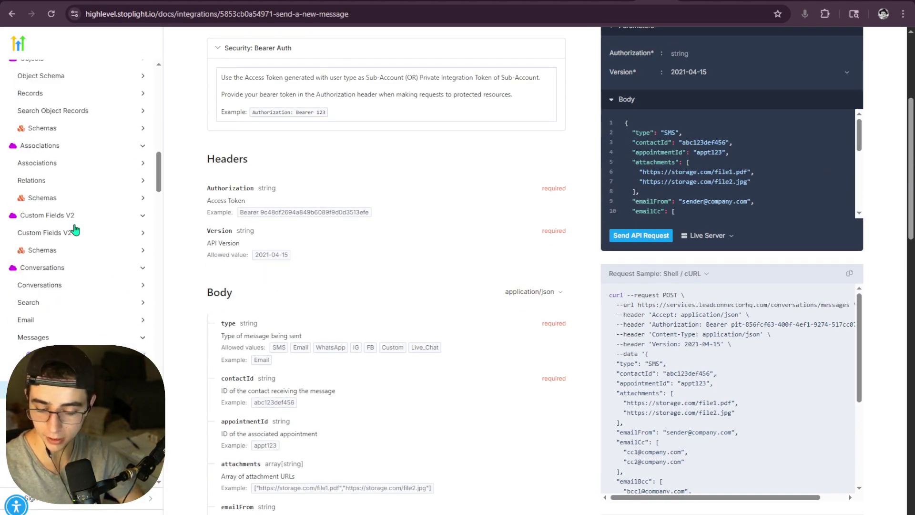
scroll(75, 230, "up", 5)
scroll(75, 223, "down", 5)
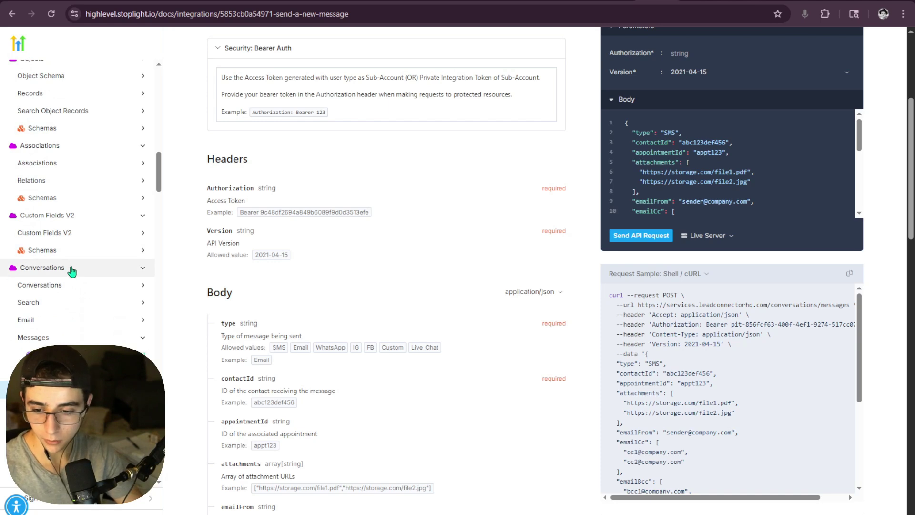
scroll(73, 271, "up", 10)
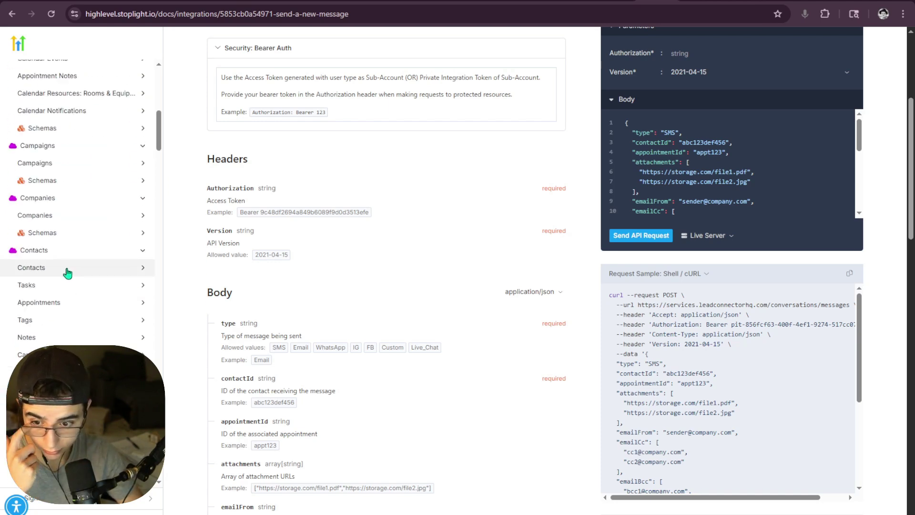
left_click(68, 271)
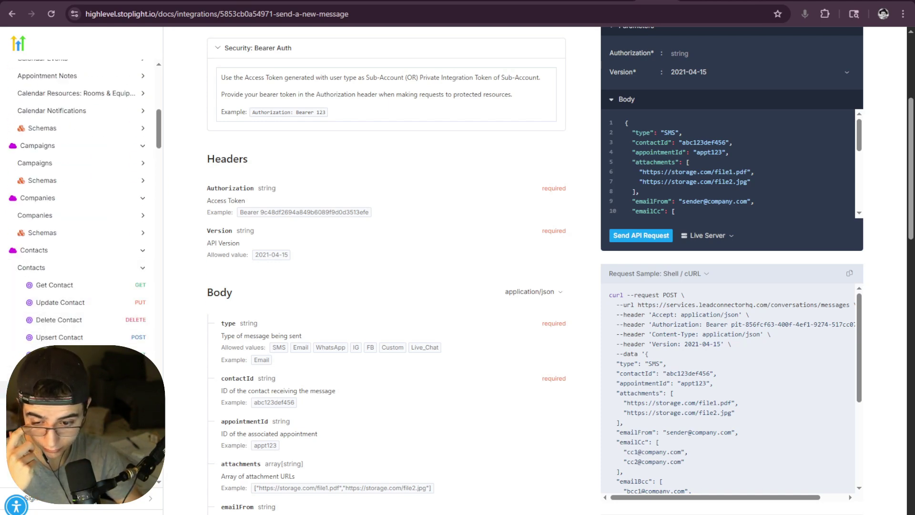
left_click(68, 390)
left_click(68, 372)
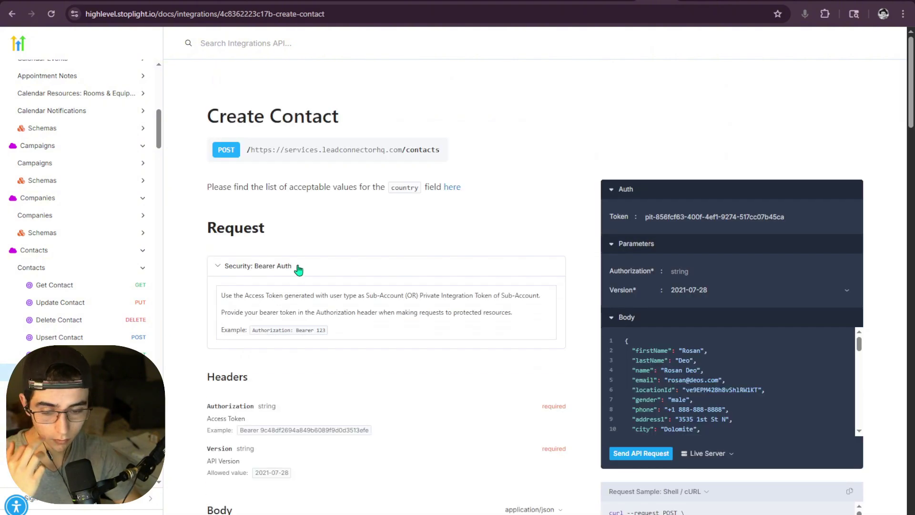
- Review the Create Contact request's required Authorization header and body documentation
scroll(299, 269, "down", 3)
scroll(719, 343, "down", 2)
scroll(494, 281, "up", 3)
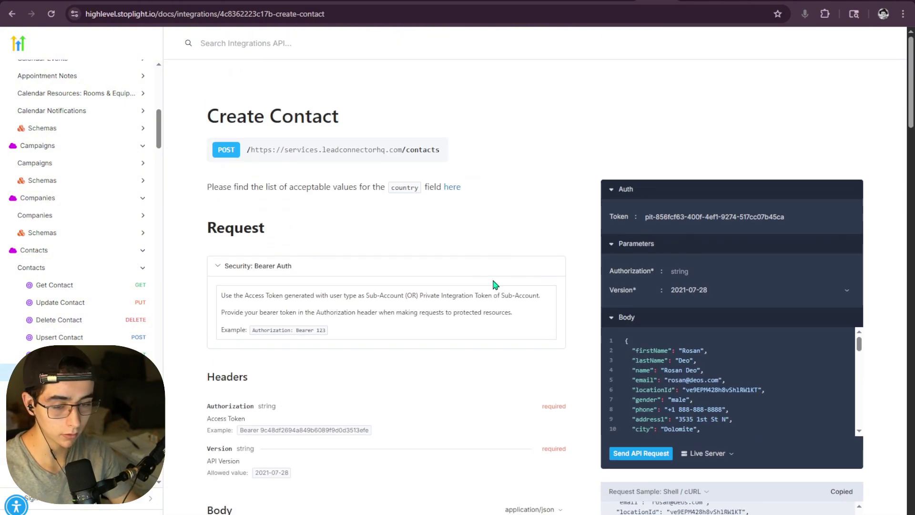
left_click_drag(188, 99, 564, 398)
scroll(555, 362, "down", 7)
scroll(562, 391, "down", 5)
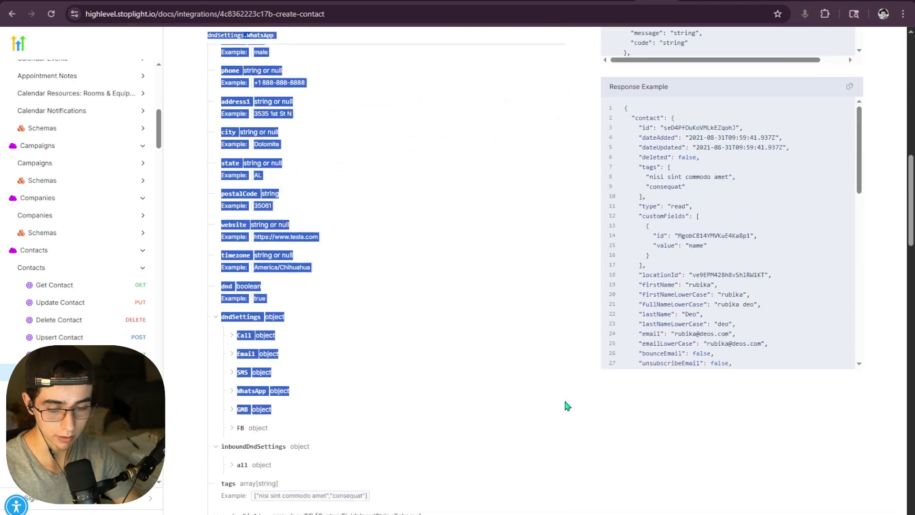
scroll(546, 393, "up", 13)
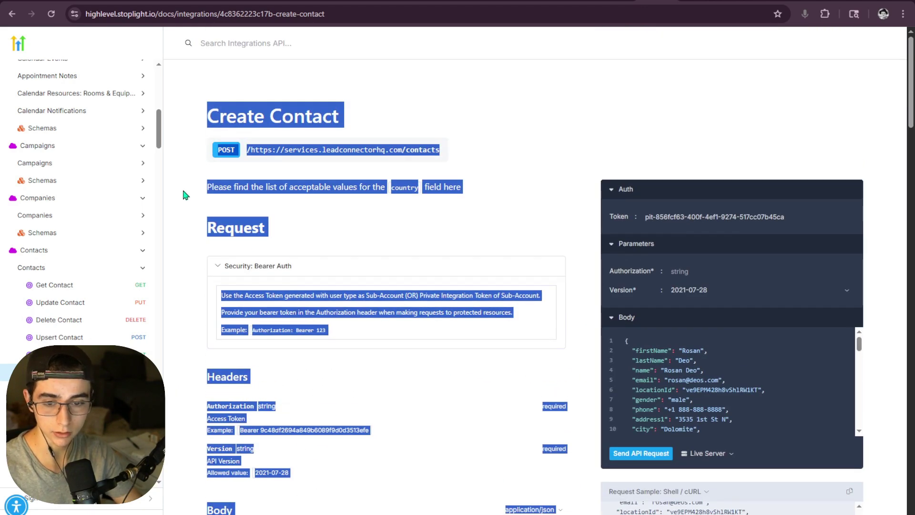
left_click(185, 195)
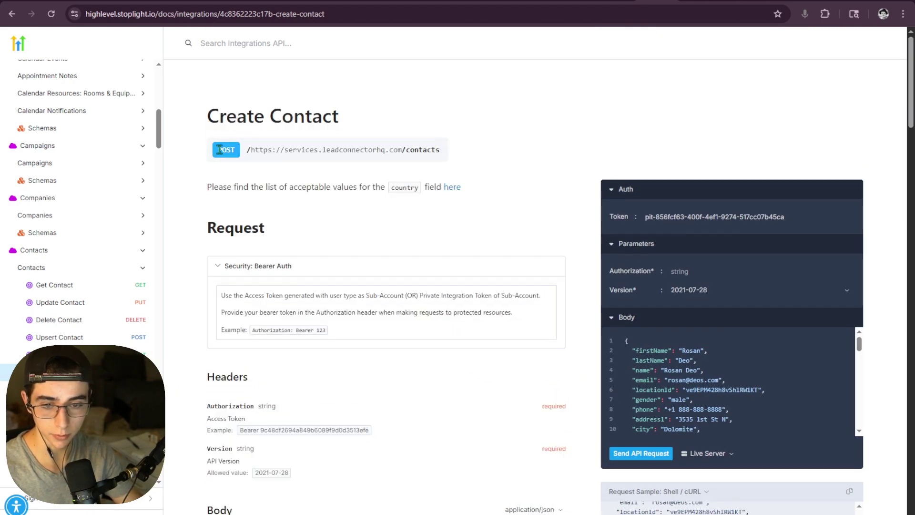
scroll(470, 321, "down", 3)
double_click(536, 237)
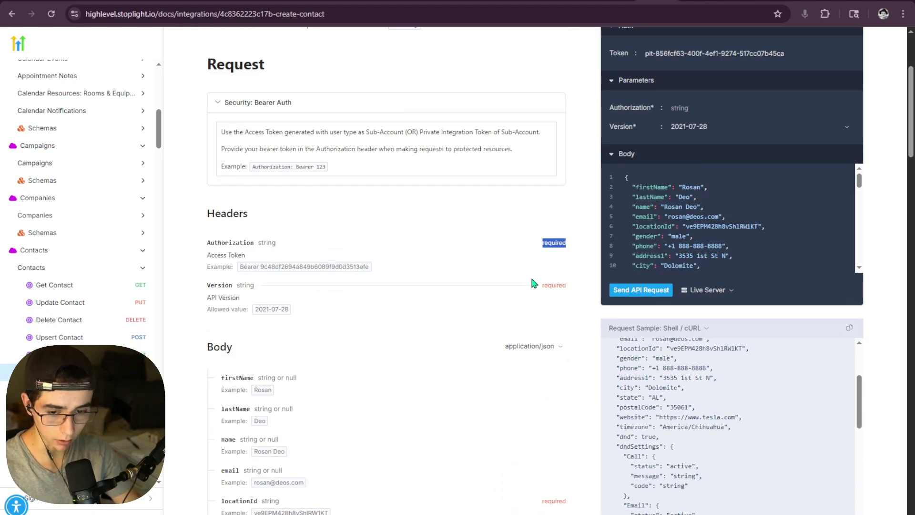
left_click_drag(530, 277, 580, 288)
scroll(519, 271, "down", 1)
left_click(505, 269)
- Look over the Create Contact body fields from locationId down to email
scroll(490, 273, "down", 3)
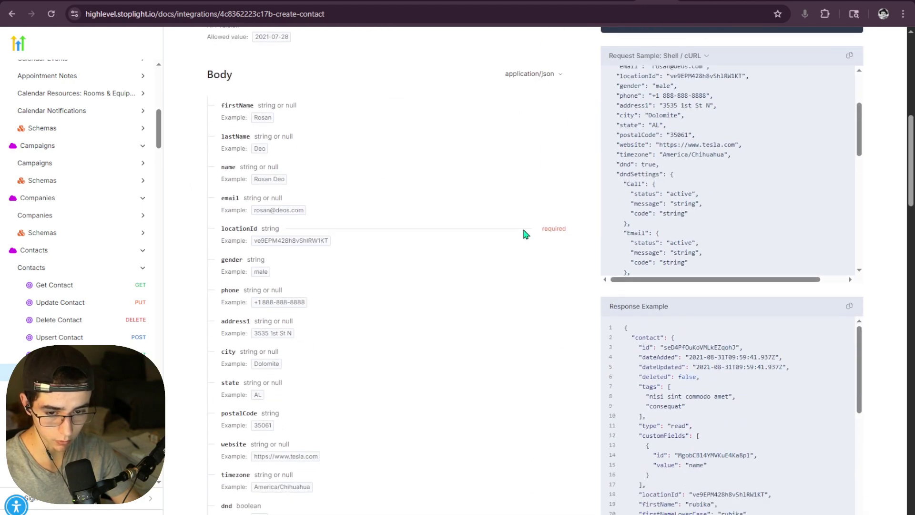
left_click_drag(522, 233, 518, 290)
left_click(517, 290)
scroll(517, 290, "down", 8)
scroll(518, 292, "down", 5)
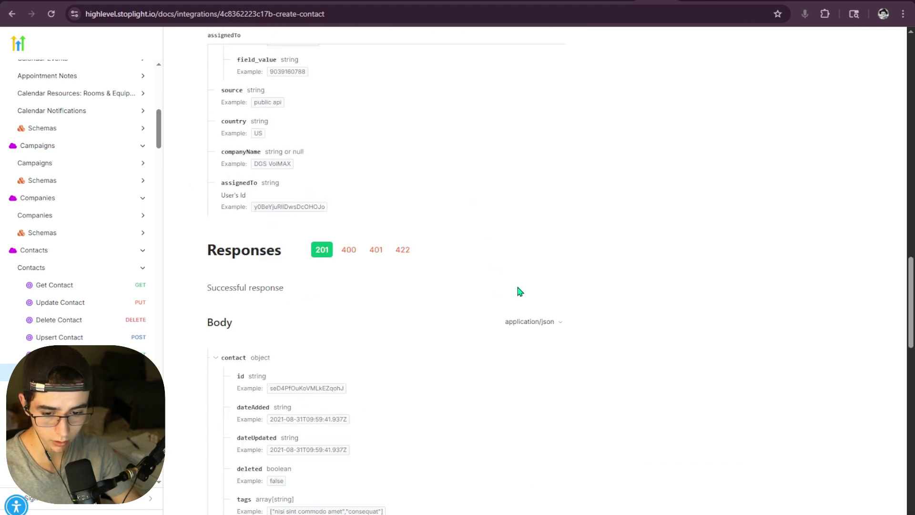
scroll(516, 290, "up", 15)
double_click(230, 285)
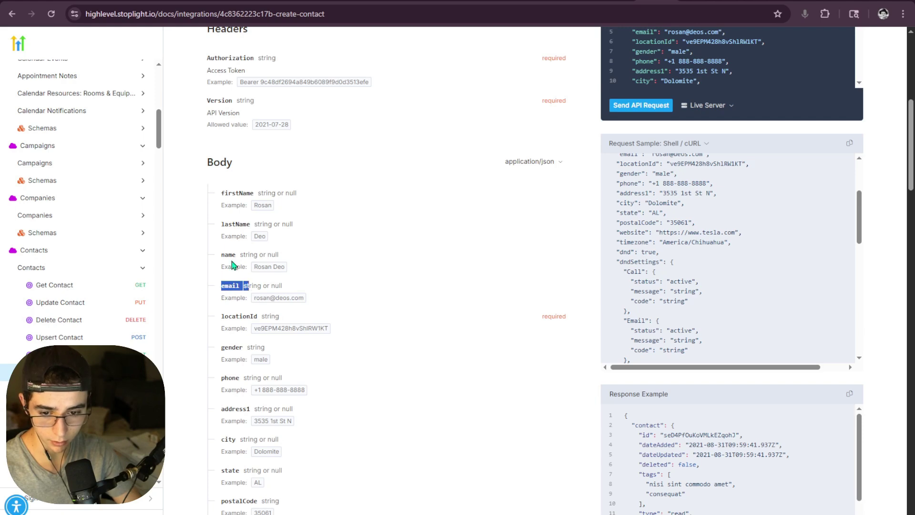
left_click_drag(229, 255, 262, 254)
scroll(311, 316, "down", 3)
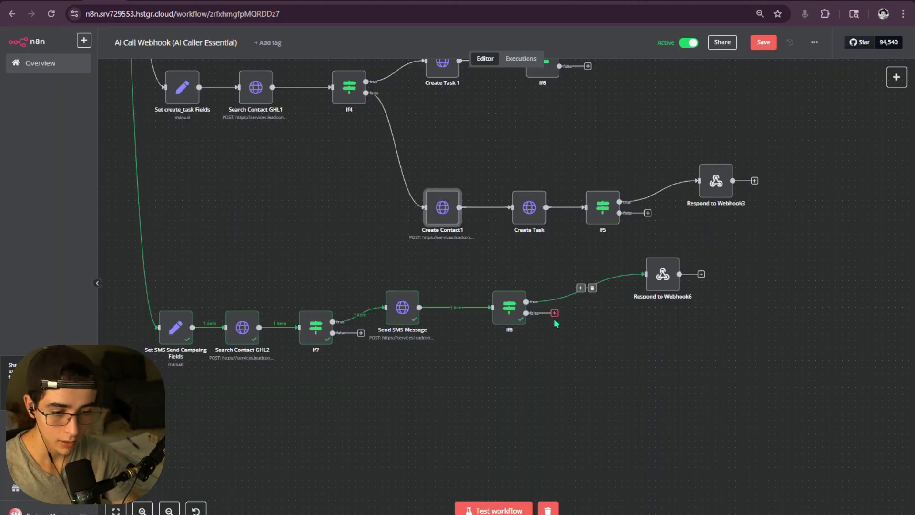
- Add an HTTP Request node on If7's false branch by importing the Create Contact cURL
scroll(534, 316, "left", 5)
scroll(534, 315, "down", 1)
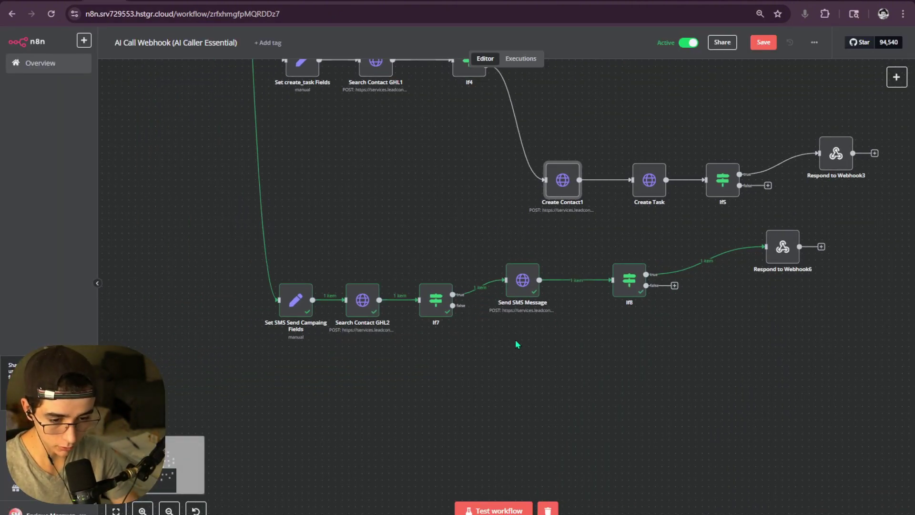
left_click(481, 305)
type("htt")
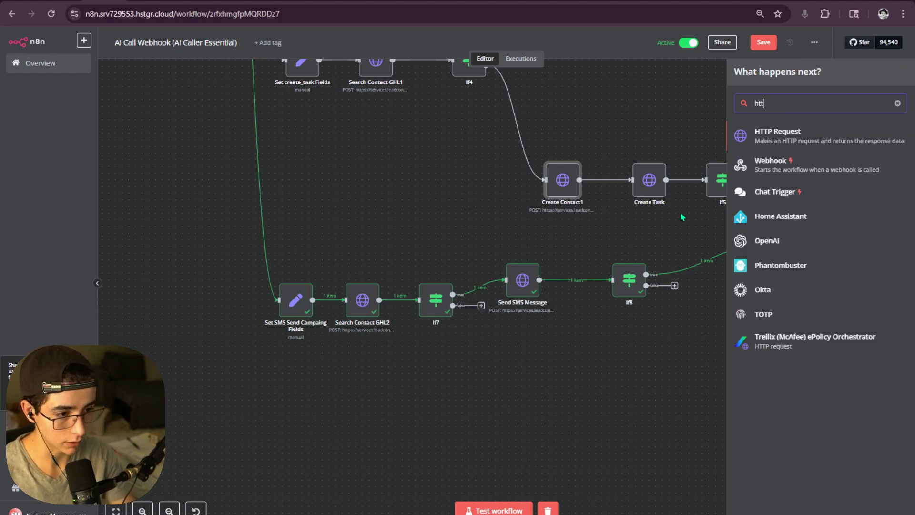
left_click(789, 142)
left_click(532, 94)
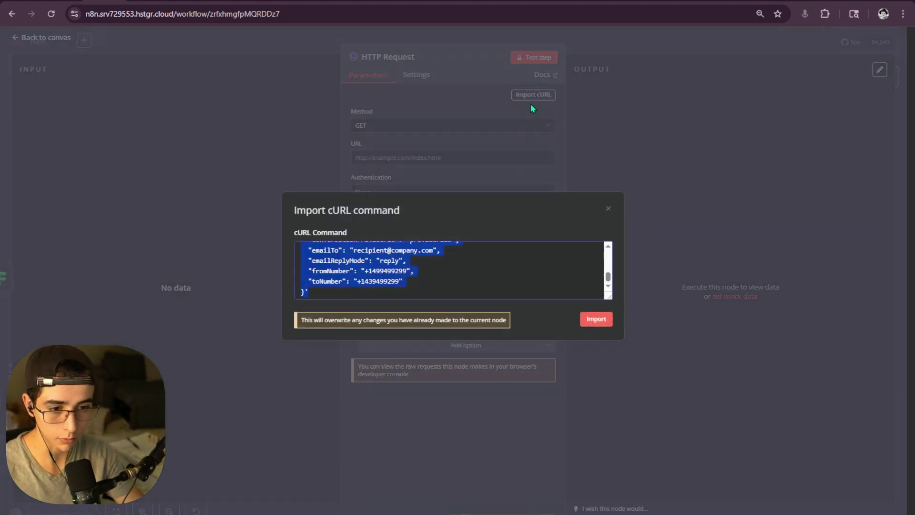
key("ctrl+v")
left_click(598, 318)
- Delete the hard-coded Authorization token, then open Search Contact GHL2's settings
scroll(420, 252, "down", 4)
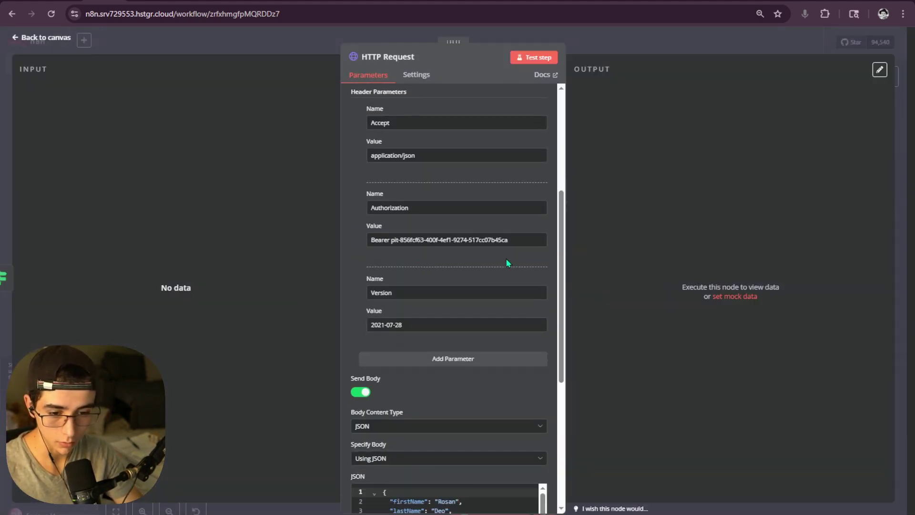
left_click_drag(507, 240, 399, 241)
key("BackSpace")
key("Escape")
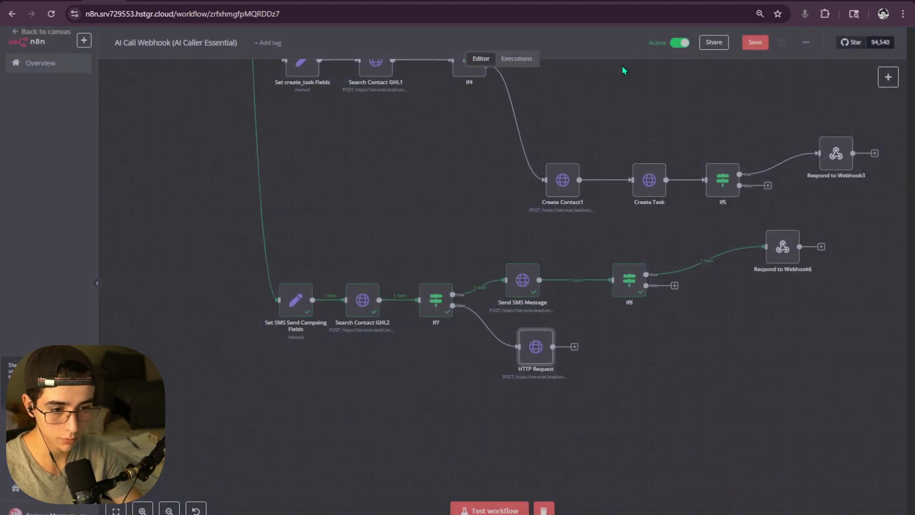
scroll(291, 309, "up", 3)
double_click(290, 309)
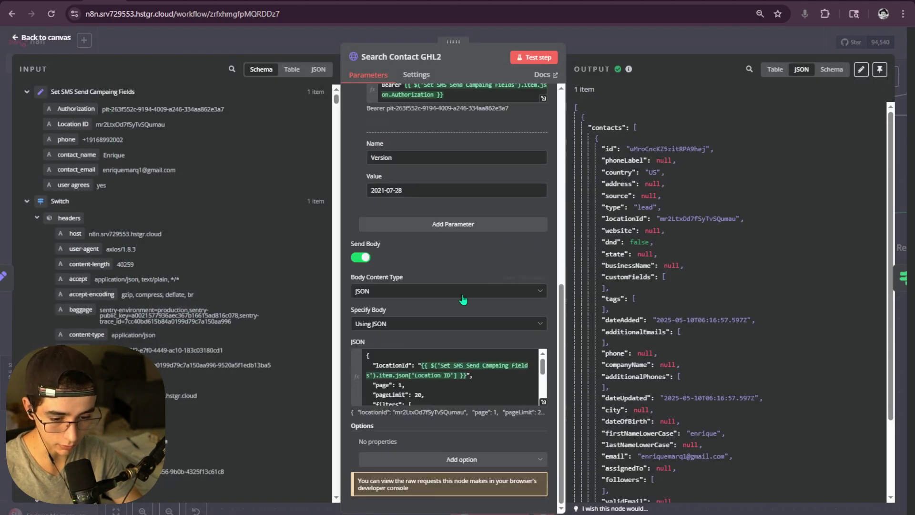
- View Search Contact GHL2's JSON body, then close back to the canvas
left_click(542, 402)
left_click(487, 37)
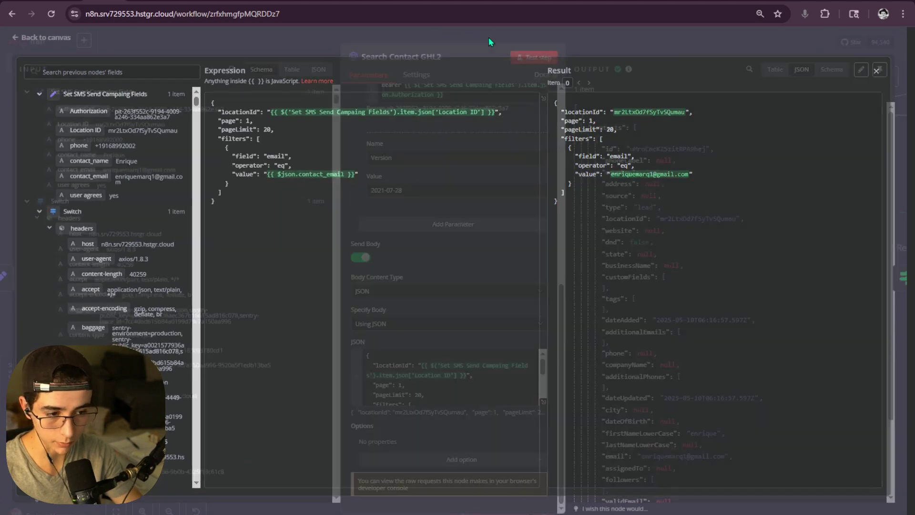
left_click(365, 34)
scroll(480, 176, "down", 2)
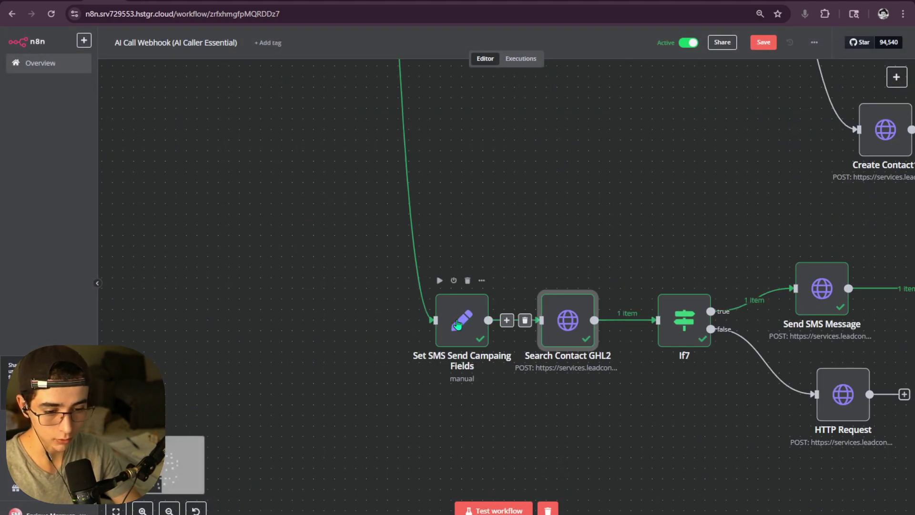
- Pin a changed test contact_email in Set SMS Send Campaing Fields' output data
double_click(465, 317)
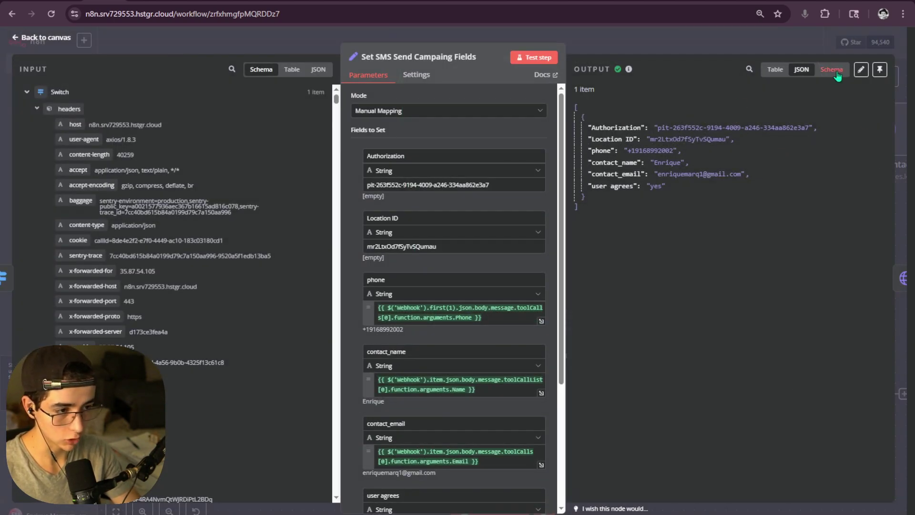
left_click(860, 69)
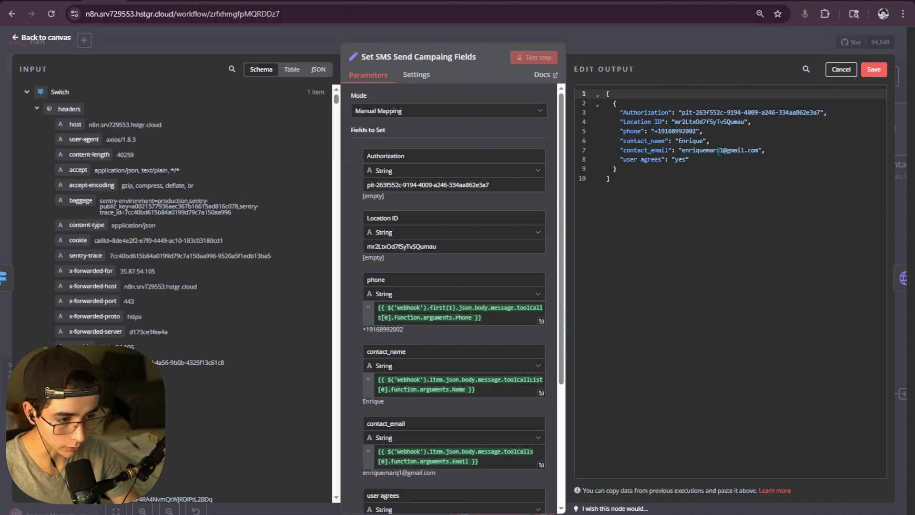
left_click_drag(718, 150, 706, 153)
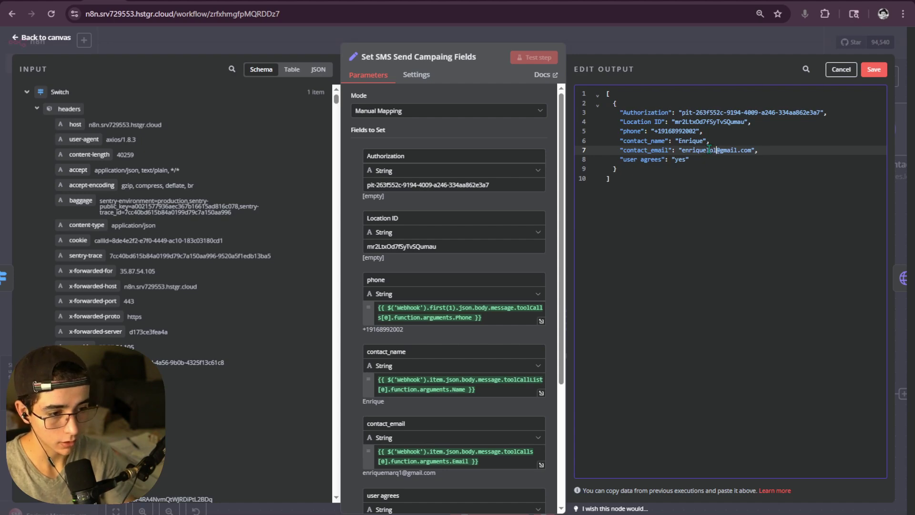
left_click(874, 72)
key("Escape")
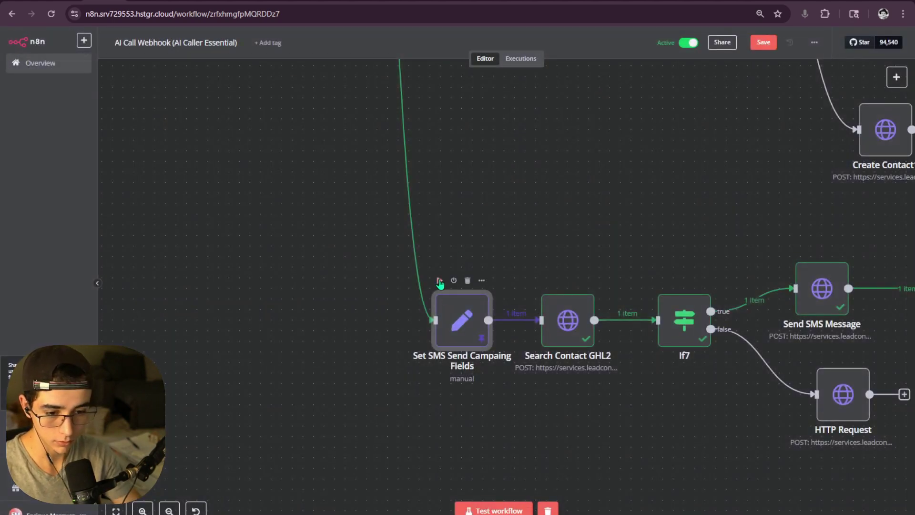
- Run Set SMS fields, Search Contact GHL2 and If7 so the item goes to HTTP Request
left_click(440, 283)
scroll(440, 283, "right", 5)
left_click(390, 290)
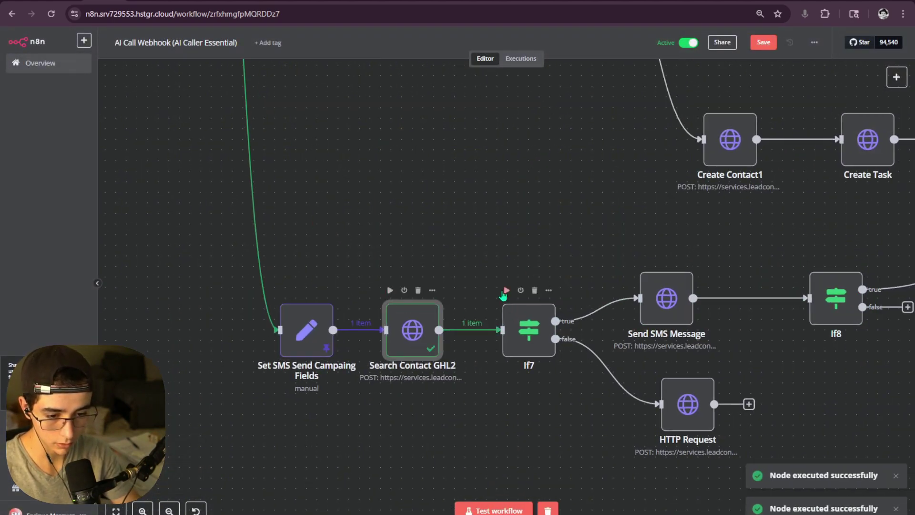
left_click(505, 291)
scroll(577, 268, "down", 3)
scroll(576, 268, "right", 5)
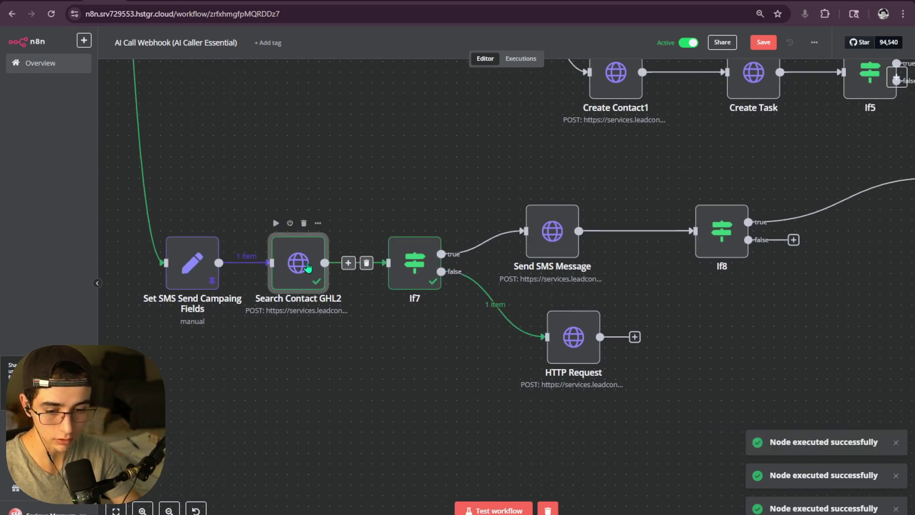
- Check the resolved search filter in Search Contact GHL2's JSON body result
double_click(307, 268)
scroll(533, 309, "down", 6)
scroll(524, 386, "down", 1)
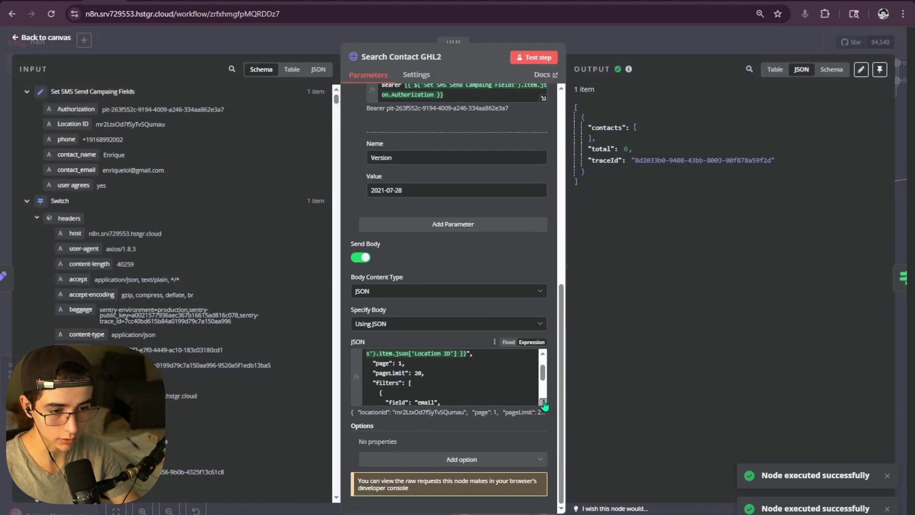
left_click(543, 403)
left_click_drag(589, 180, 561, 114)
left_click(703, 119)
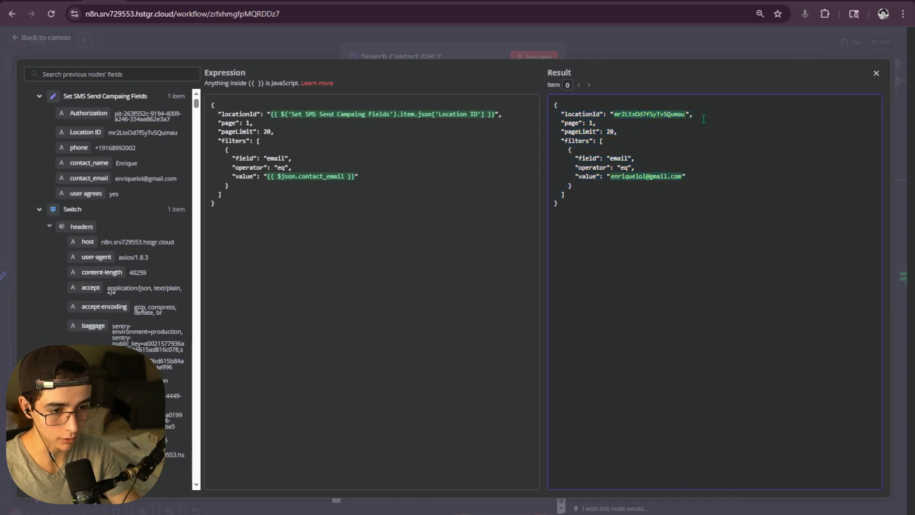
left_click(634, 41)
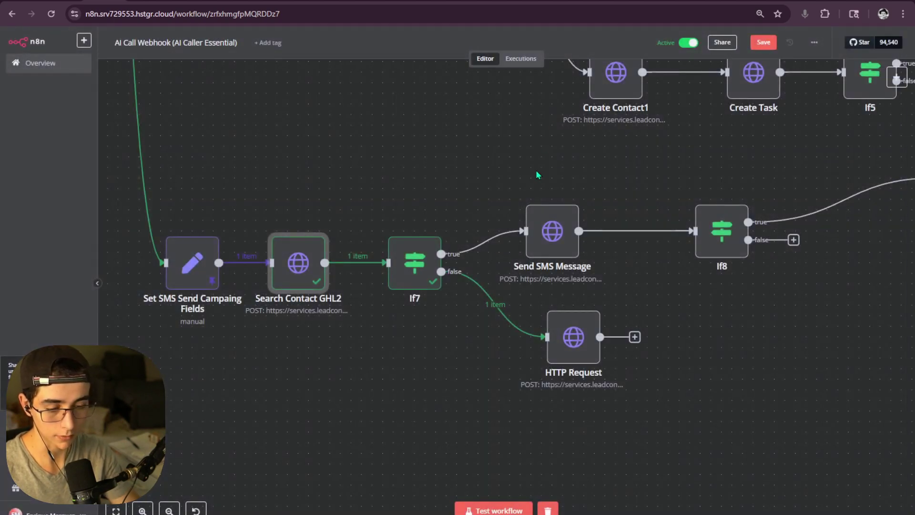
- Rename the false-branch HTTP Request node to 'Create Contact GHL'
double_click(572, 336)
scroll(433, 209, "down", 6)
scroll(440, 207, "down", 4)
scroll(507, 296, "down", 5)
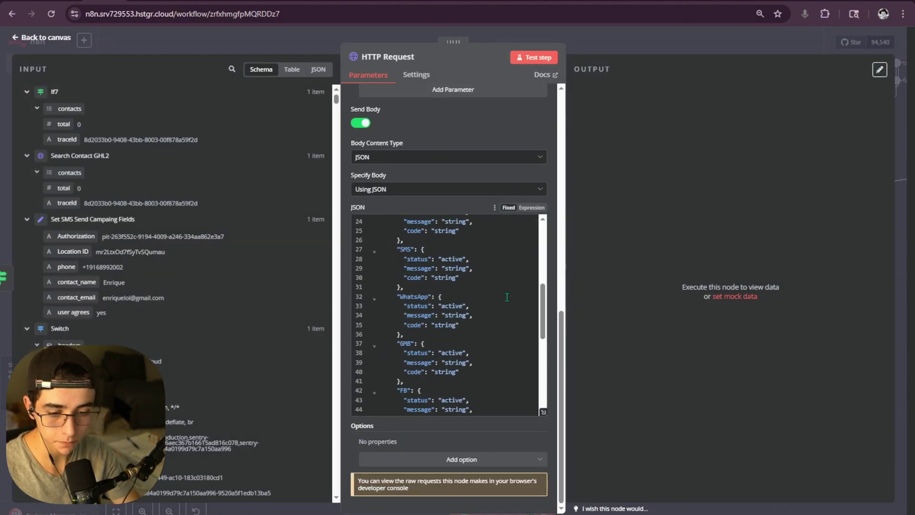
scroll(509, 302, "up", 15)
left_click(402, 58)
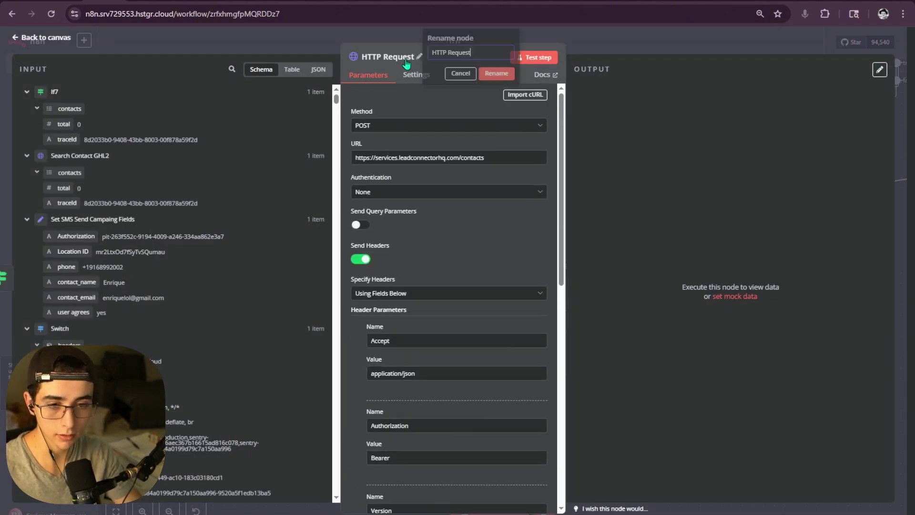
type("ct Node")
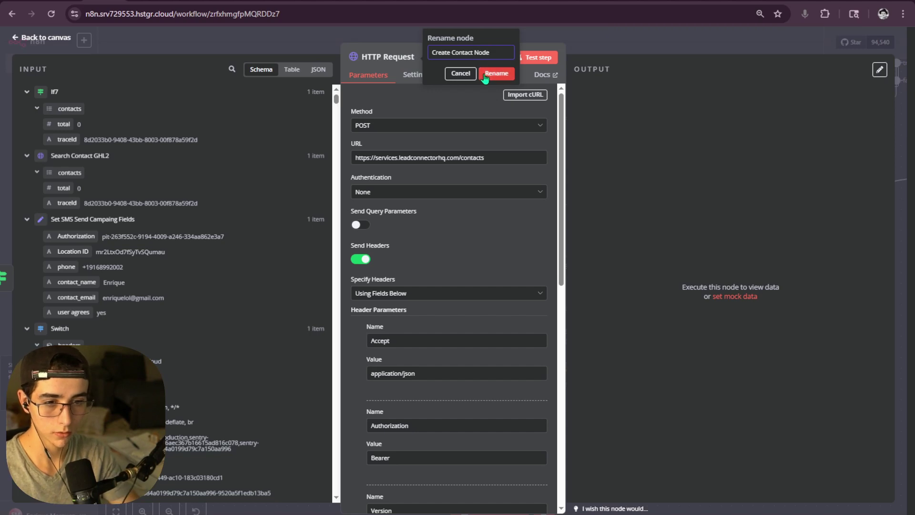
key("BackSpace")
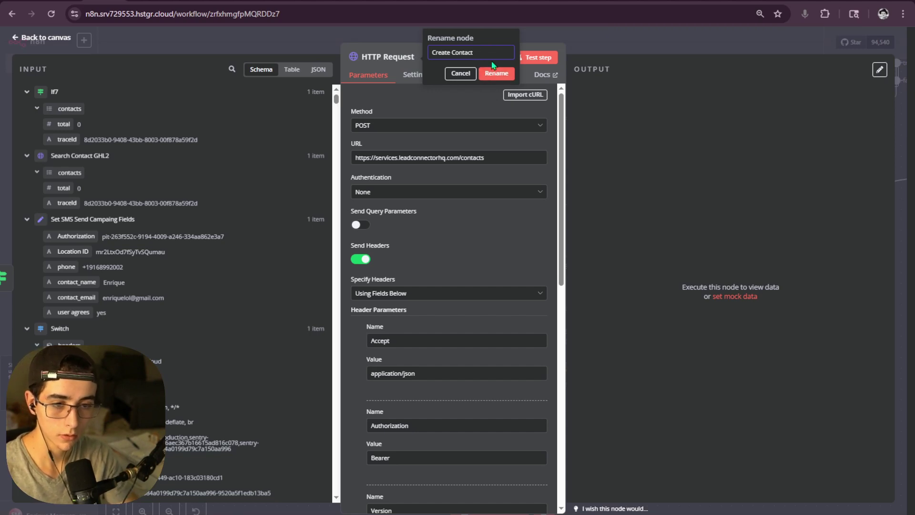
left_click(498, 74)
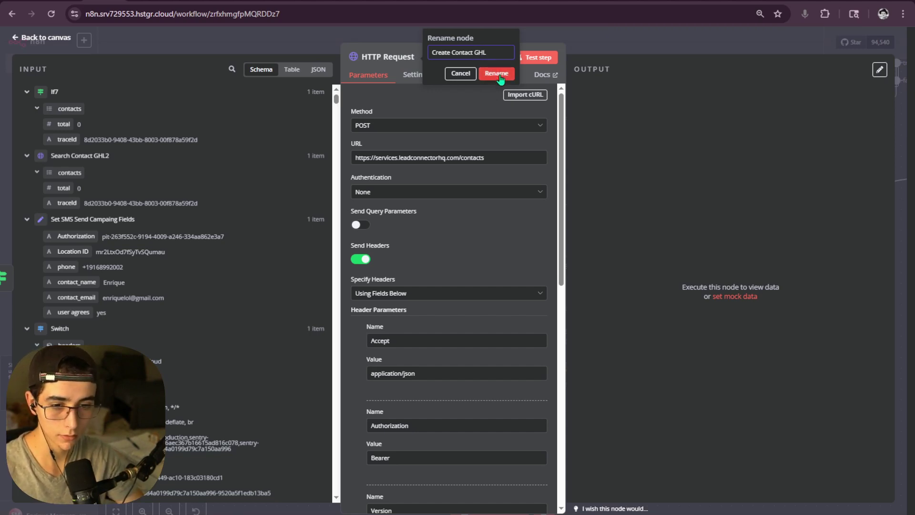
- Map the Set SMS fields' Authorization token into the Authorization header after 'Bearer'
scroll(508, 153, "down", 5)
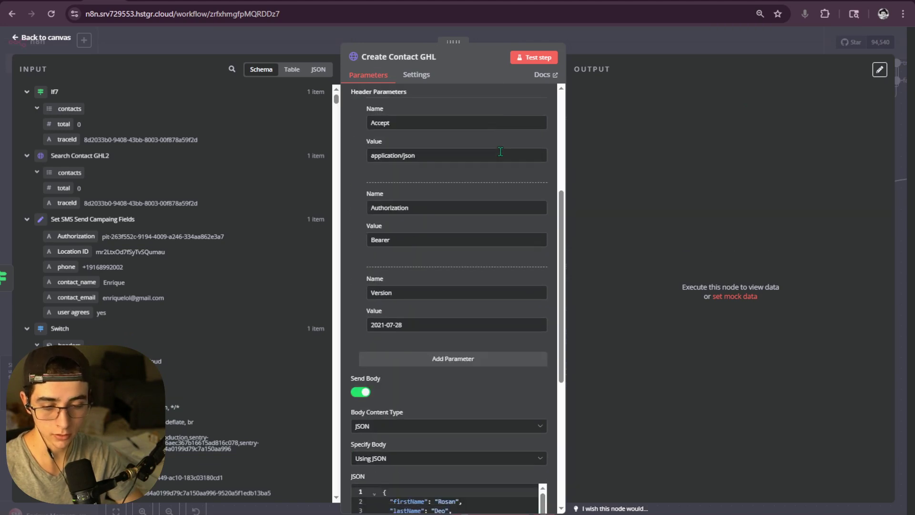
left_click(419, 207)
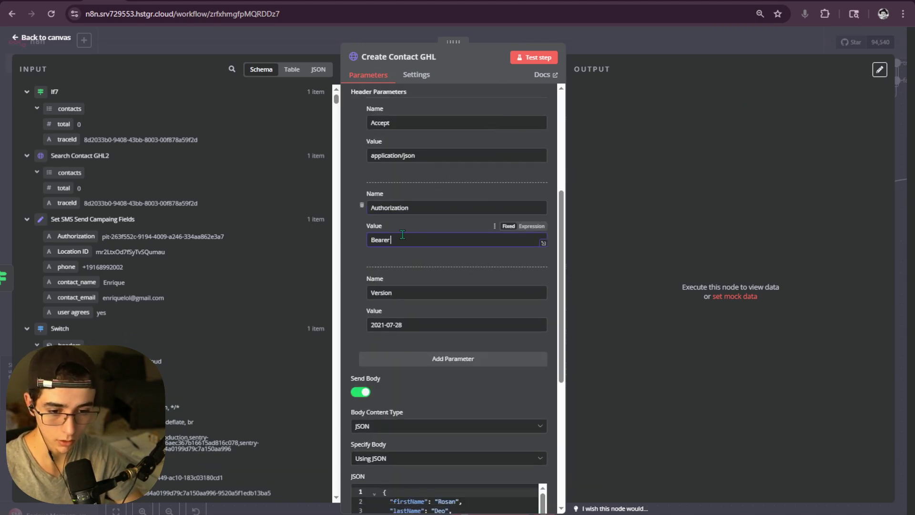
scroll(109, 181, "down", 2)
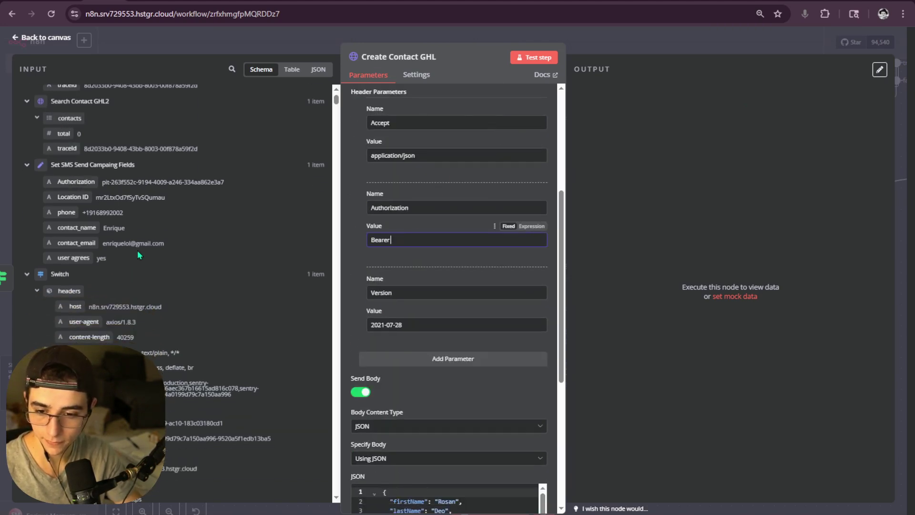
left_click_drag(76, 182, 457, 240)
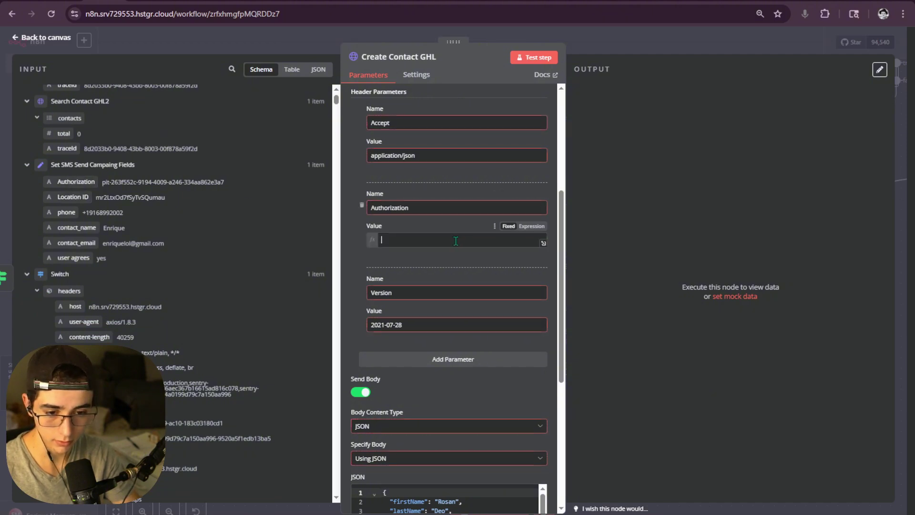
left_click(566, 245)
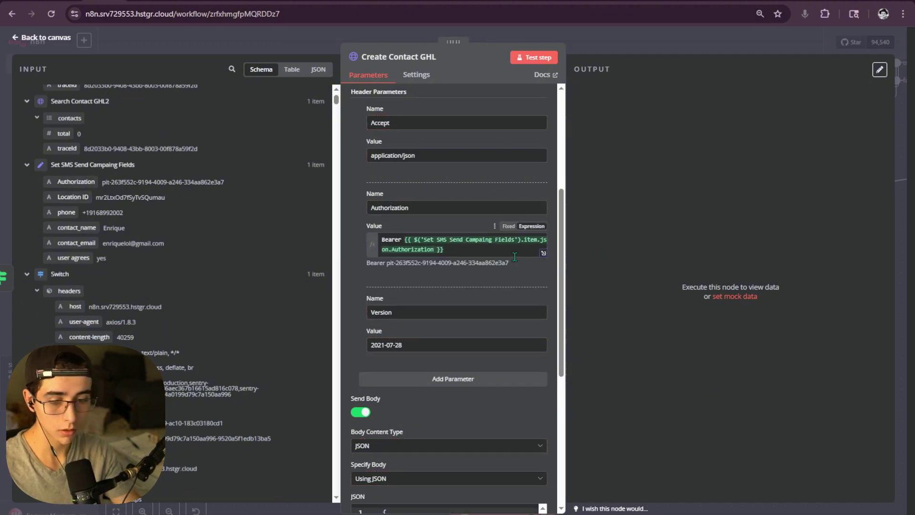
scroll(478, 262, "down", 6)
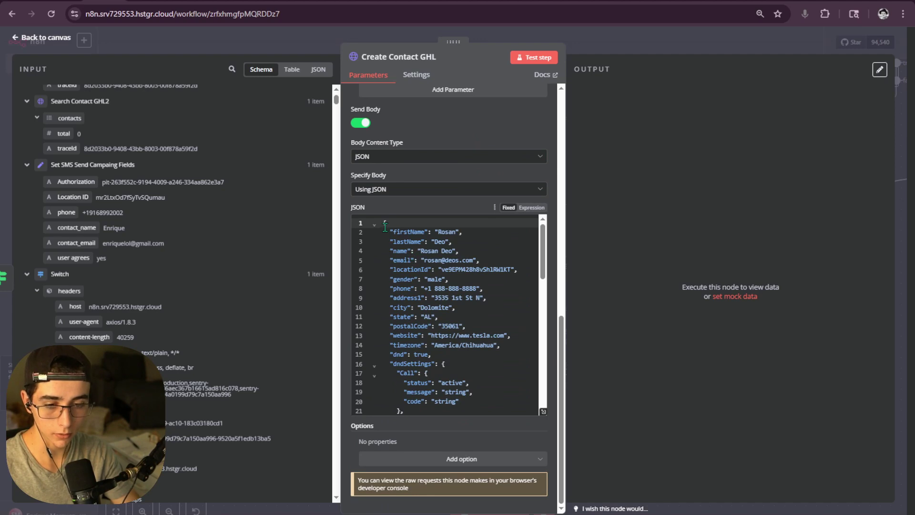
left_click_drag(385, 227, 482, 405)
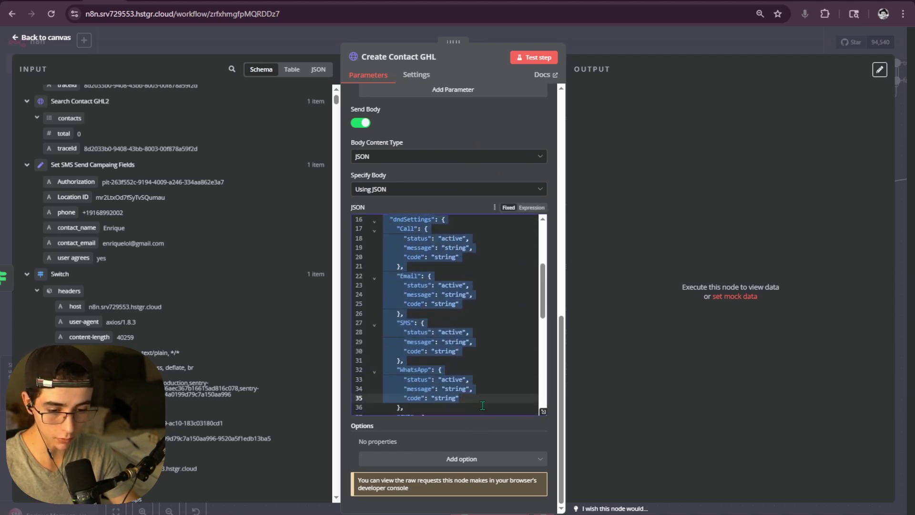
- Select the sample JSON body fields from the phone line down to the end
scroll(482, 406, "down", 4)
left_click(471, 374)
scroll(470, 372, "down", 3)
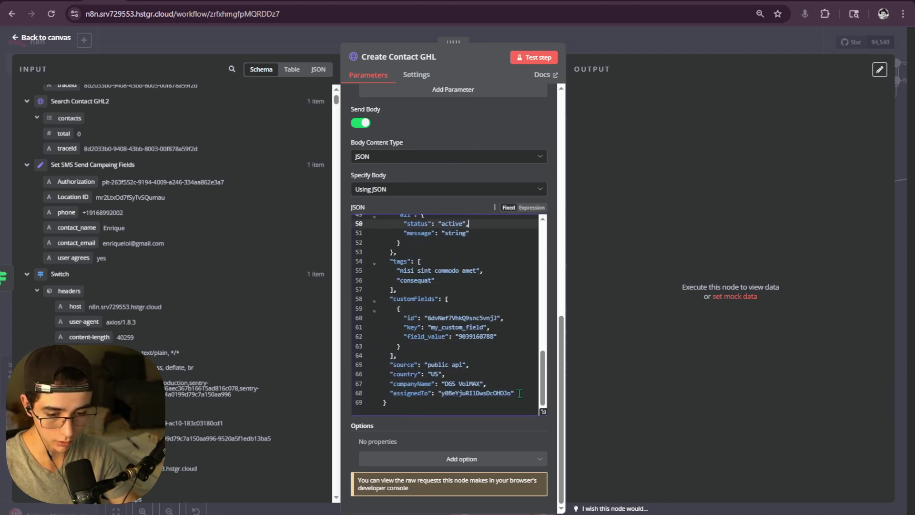
left_click_drag(519, 393, 381, 377)
scroll(384, 370, "up", 5)
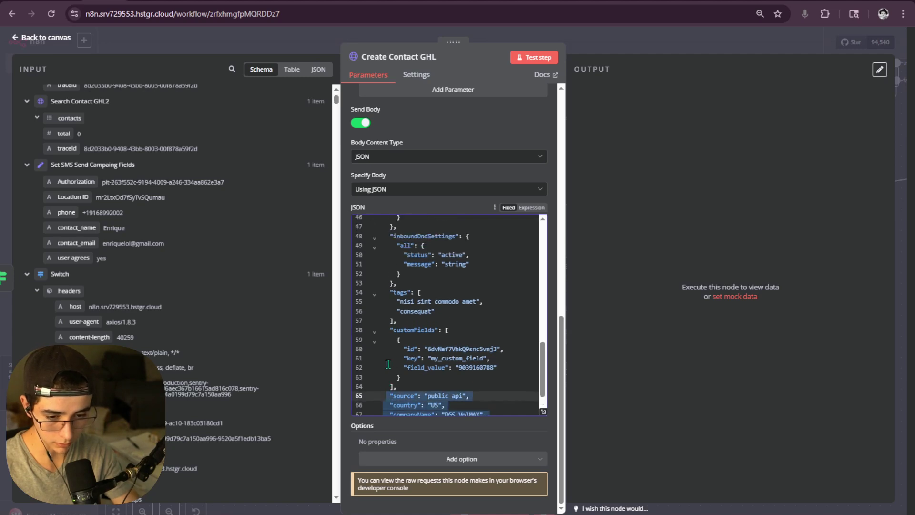
scroll(387, 368, "up", 7)
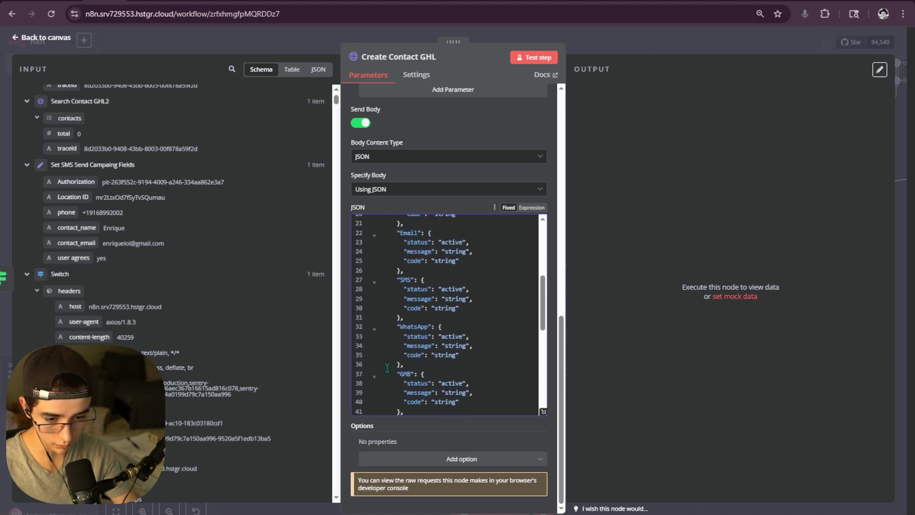
left_click(385, 369, "shift")
left_click_drag(385, 368, 384, 288)
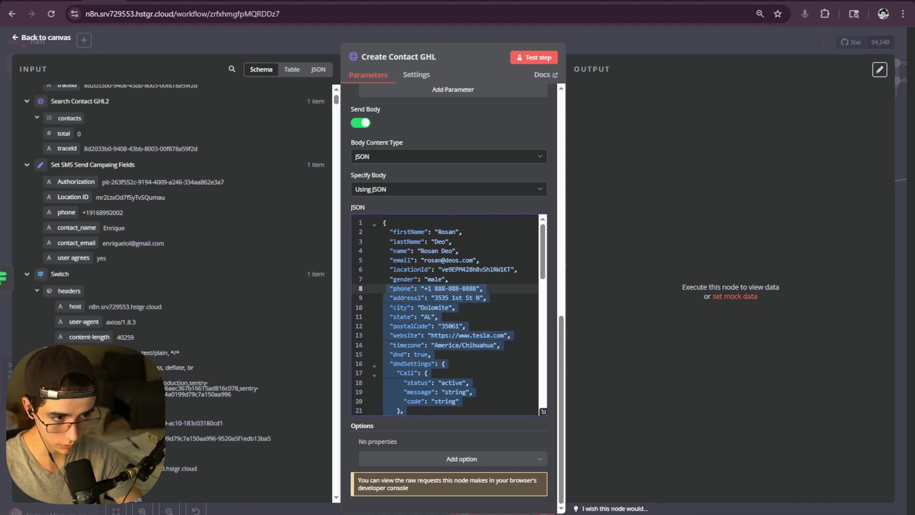
- Check the HighLevel create-contact docs, then delete the selected sample fields after gender
key("ctrl+Tab")
scroll(359, 286, "up", 4)
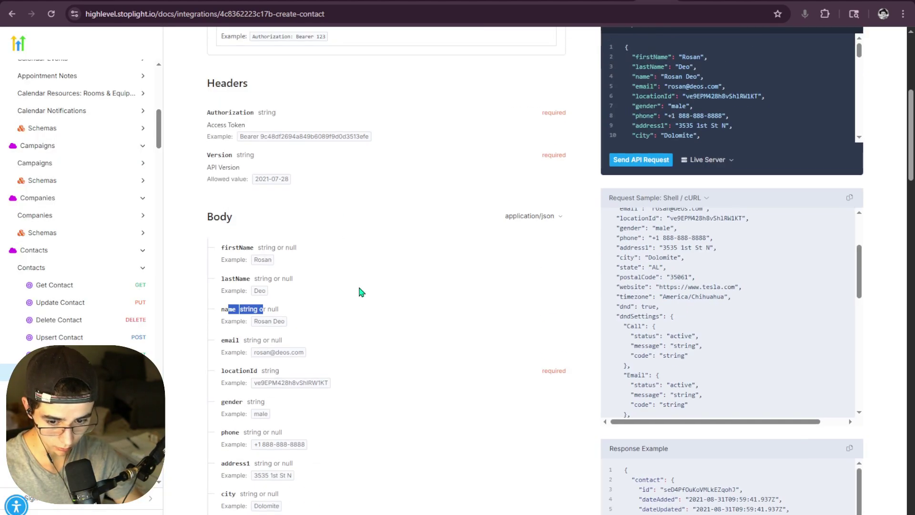
key("ctrl+shift+Tab")
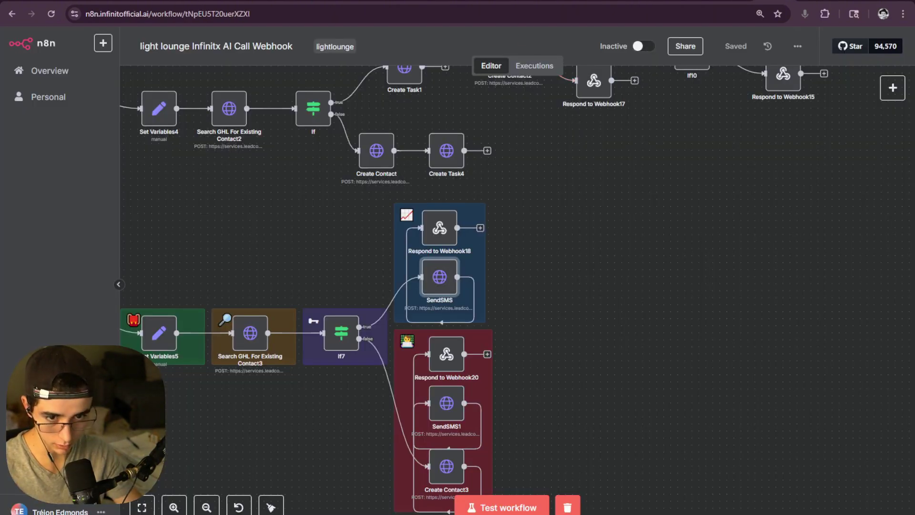
key("ctrl+Tab")
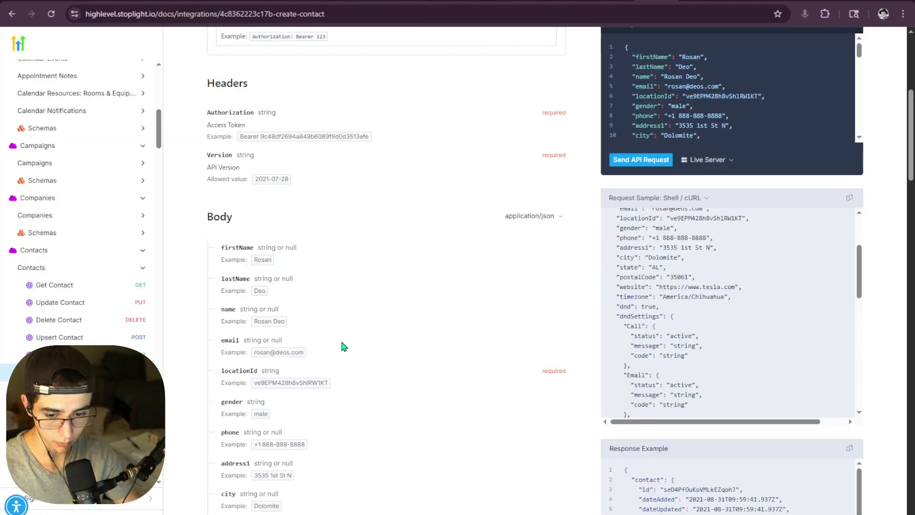
key("ctrl+shift+Tab")
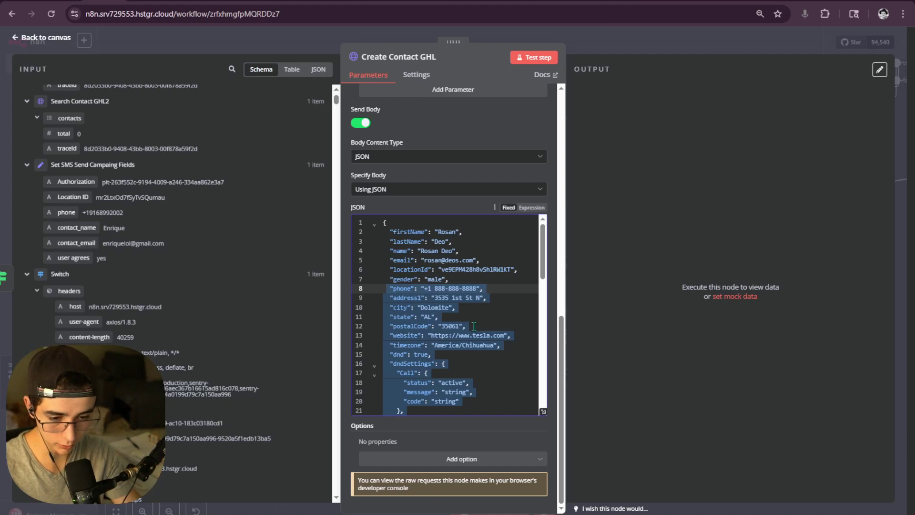
key("BackSpace")
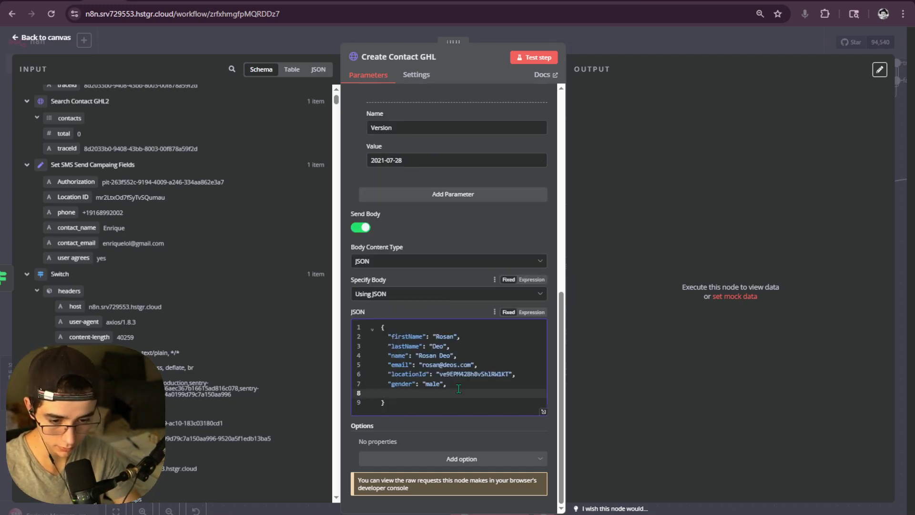
- Delete the gender line, then undo to restore the removed fields
left_click_drag(384, 392, 400, 387)
key("BackSpace")
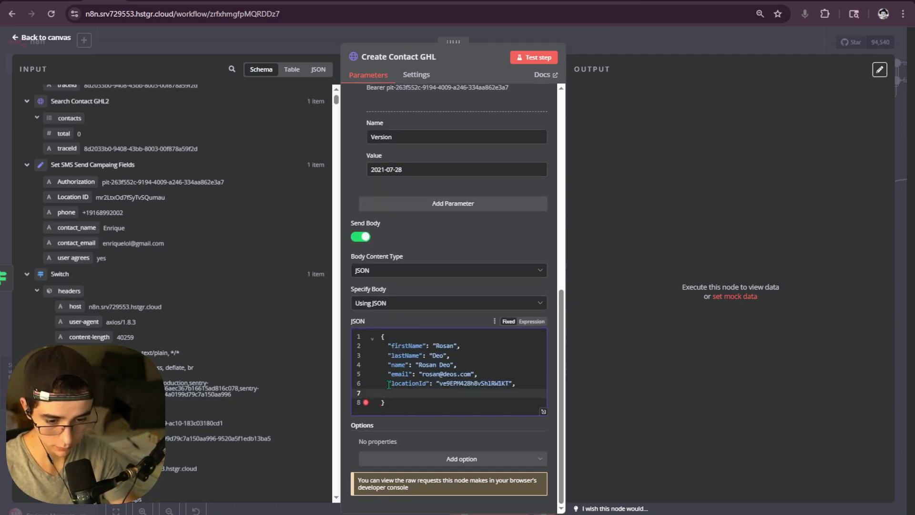
key("BackSpace")
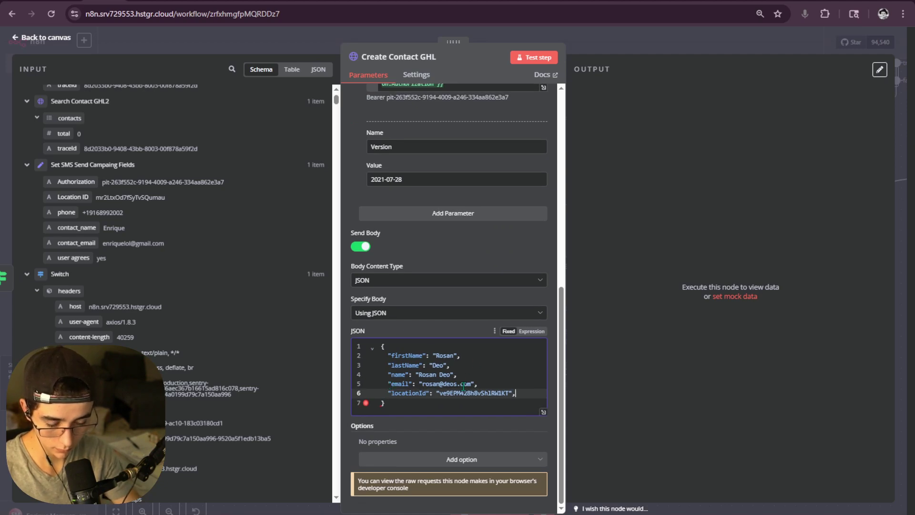
key("ctrl+z")
key("ctrl+z")
key("ctrl+z")
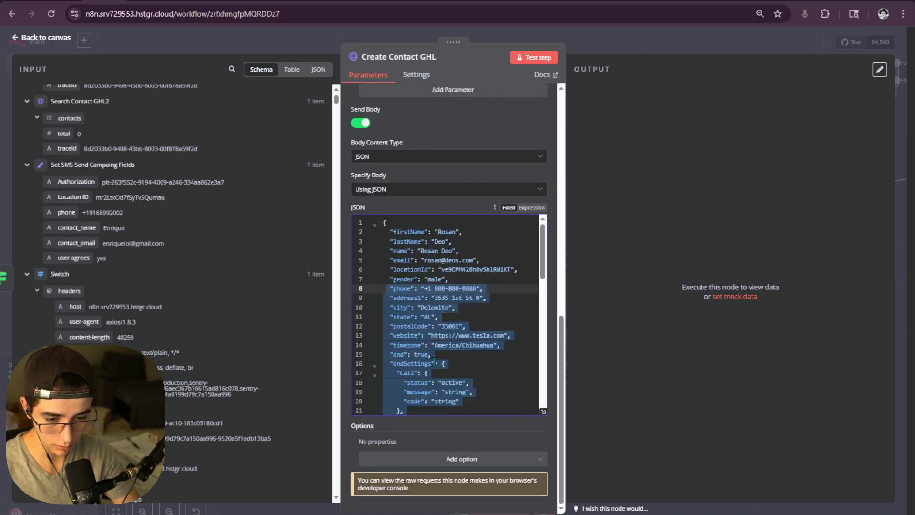
- Delete every sample field after phone and clear the sample phone number value
left_click(434, 360)
scroll(423, 328, "down", 3)
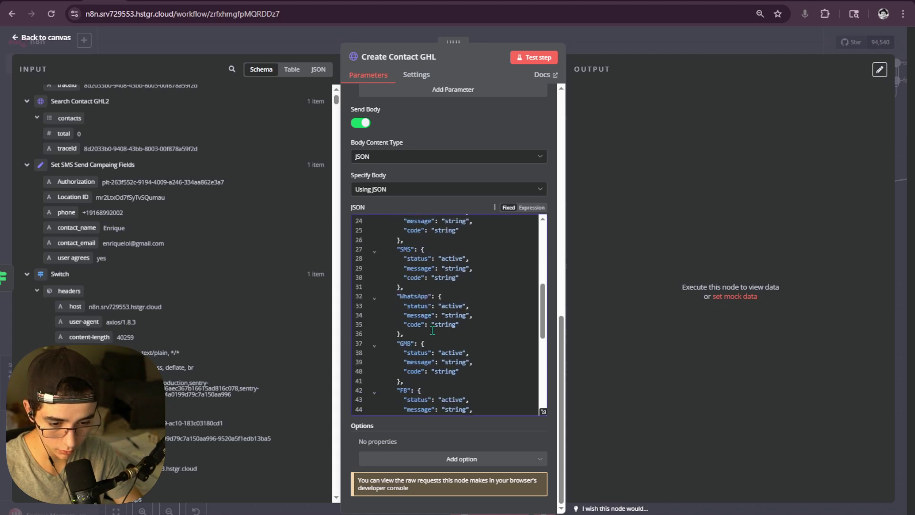
scroll(431, 330, "up", 5)
left_click_drag(401, 307, 515, 395)
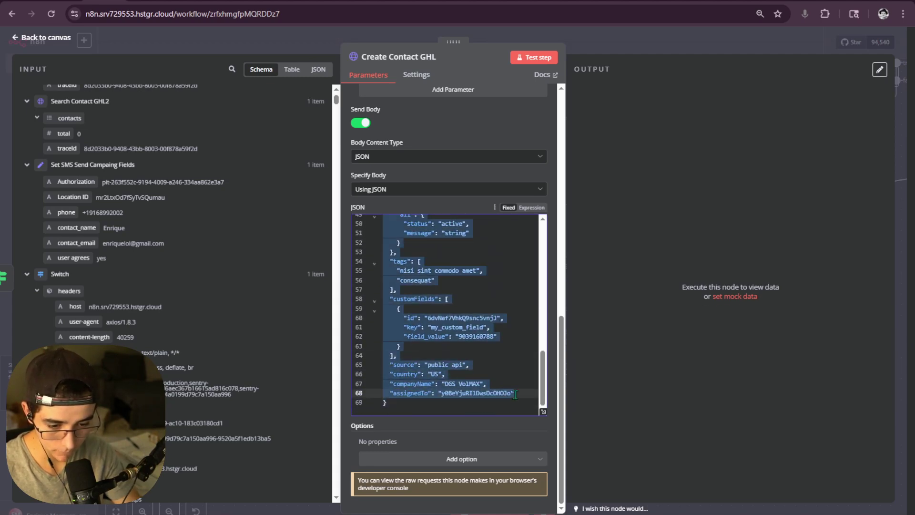
key("BackSpace")
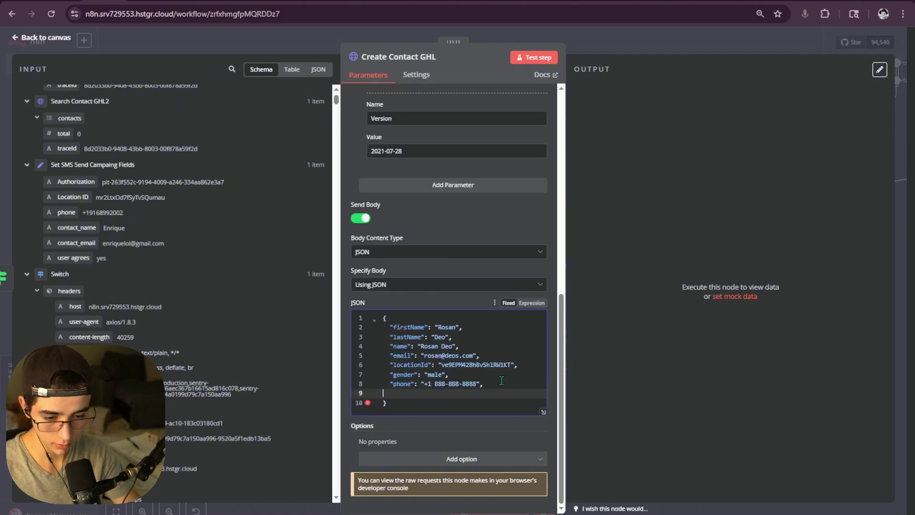
key("BackSpace")
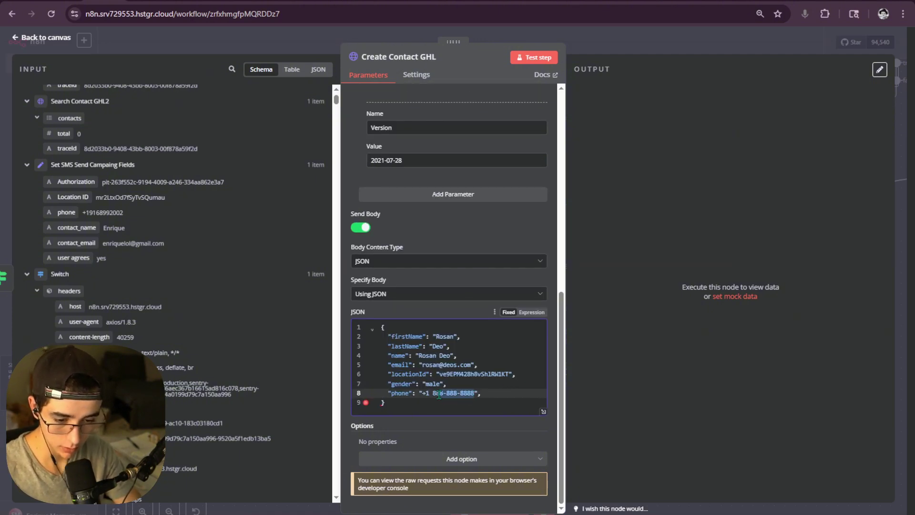
key("BackSpace")
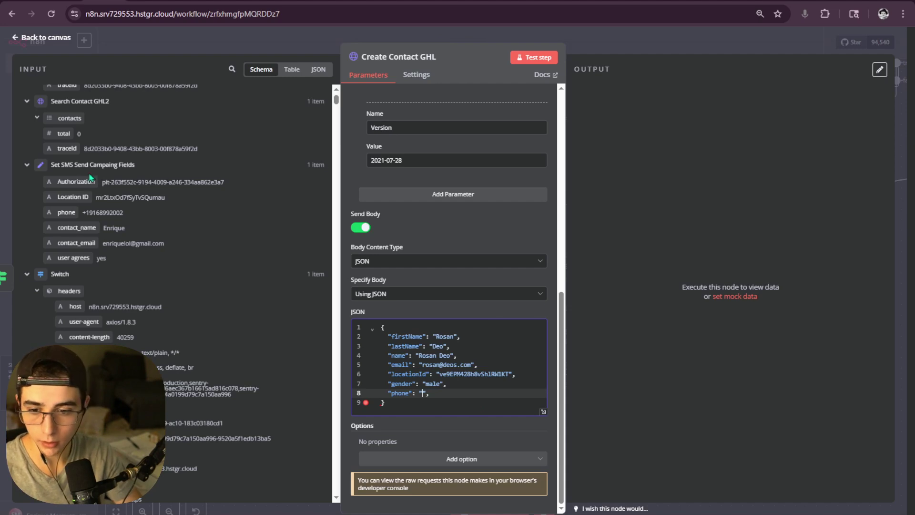
left_click_drag(66, 212, 423, 397)
- Drag the Webhook's customer > number field into the JSON body, turning it into an expression
scroll(102, 206, "down", 10)
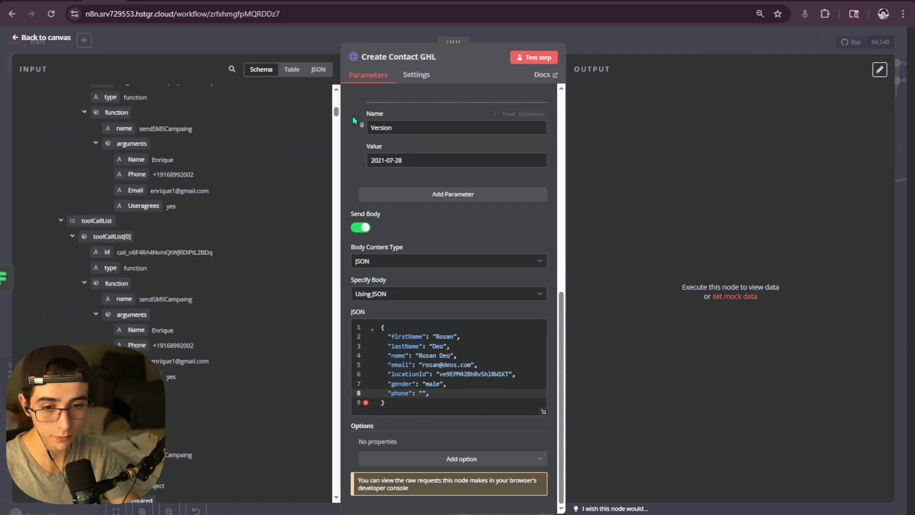
left_click_drag(336, 112, 328, 446)
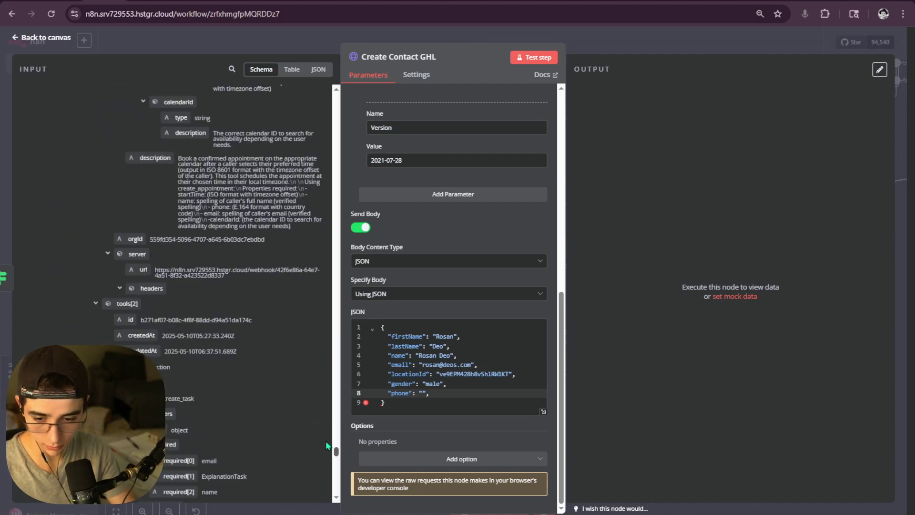
scroll(271, 393, "up", 5)
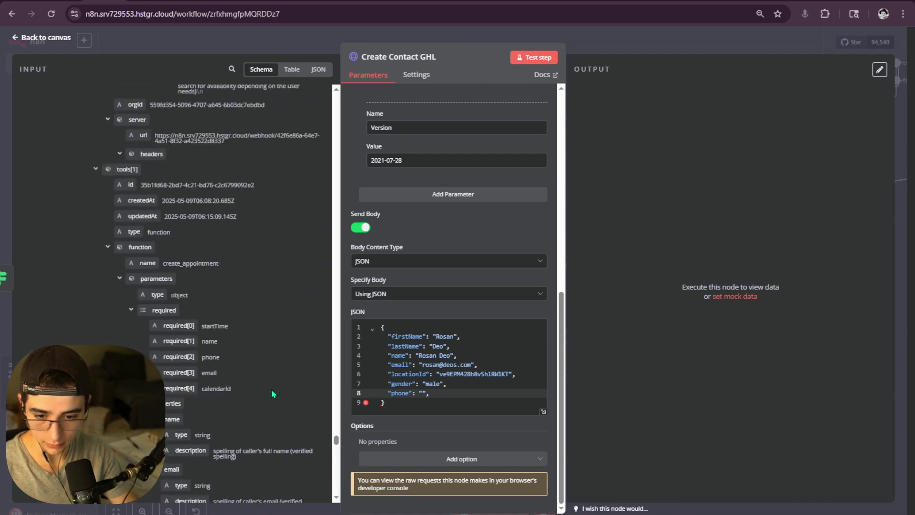
middle_click(271, 389)
scroll(272, 392, "down", 15)
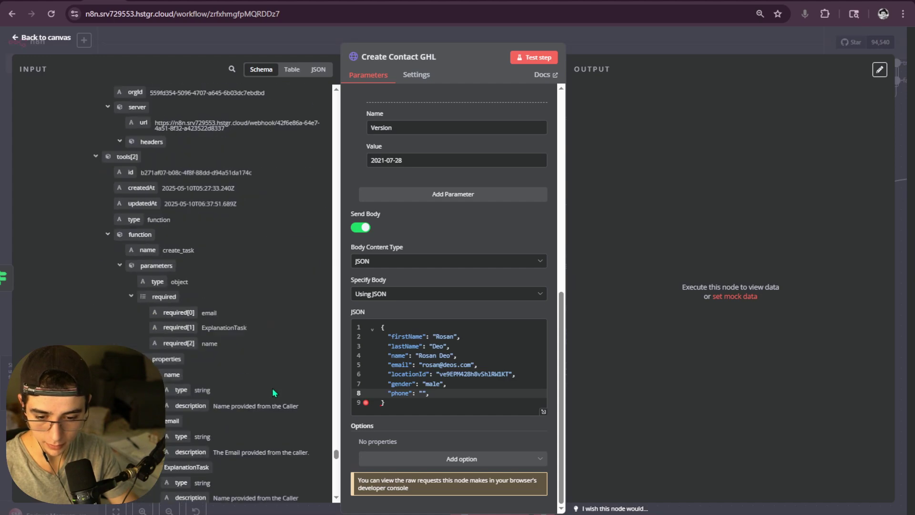
scroll(272, 387, "down", 10)
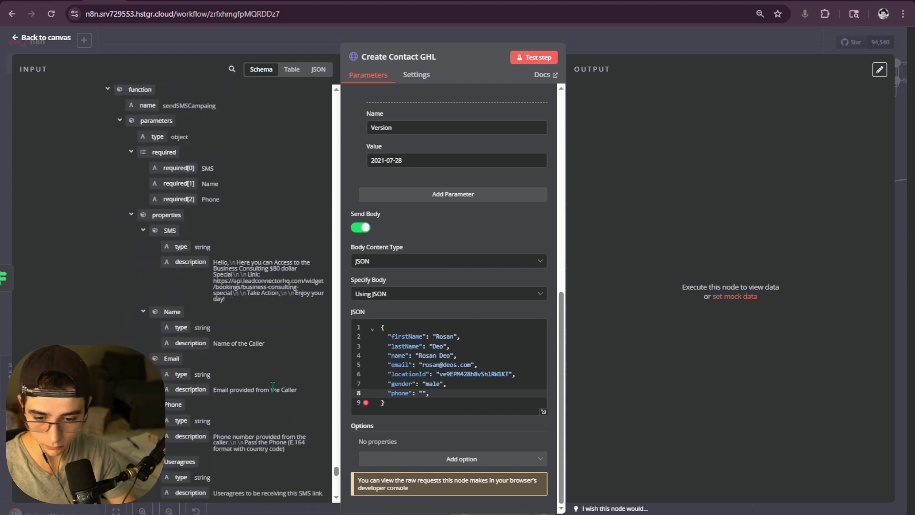
scroll(270, 373, "up", 10)
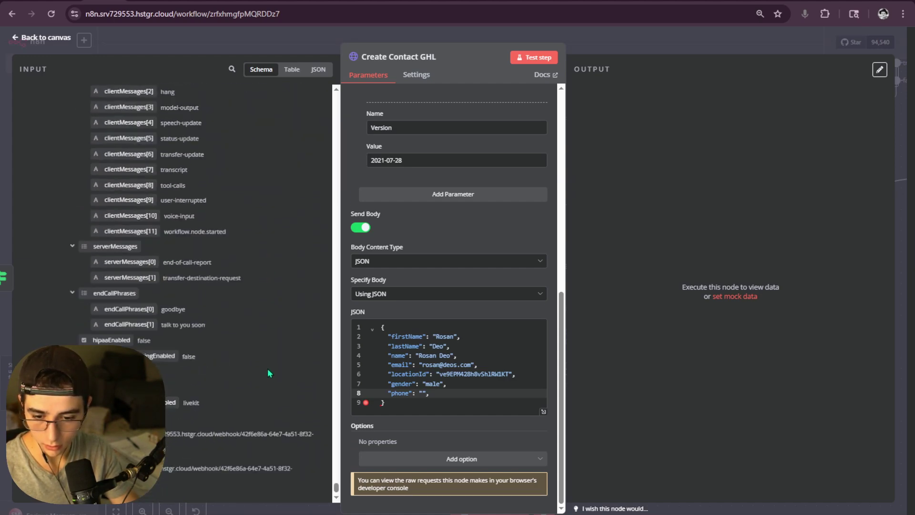
scroll(265, 377, "up", 10)
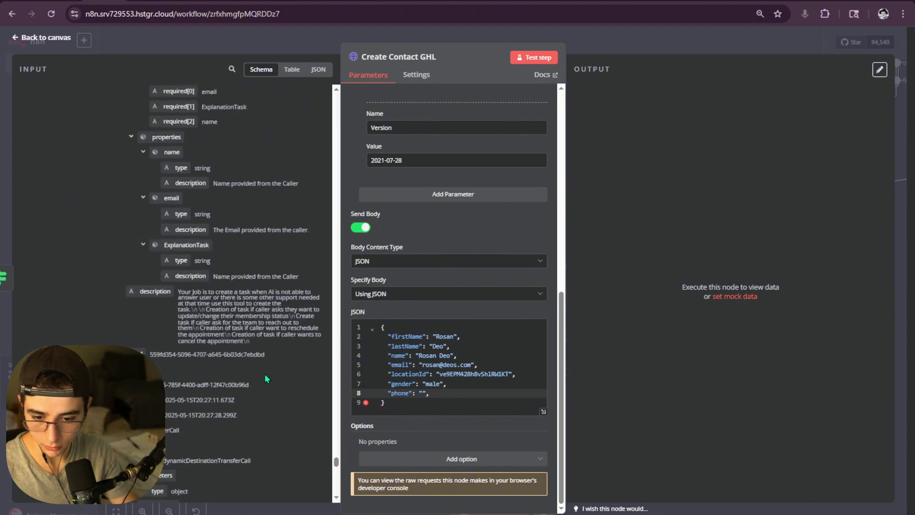
scroll(267, 374, "up", 8)
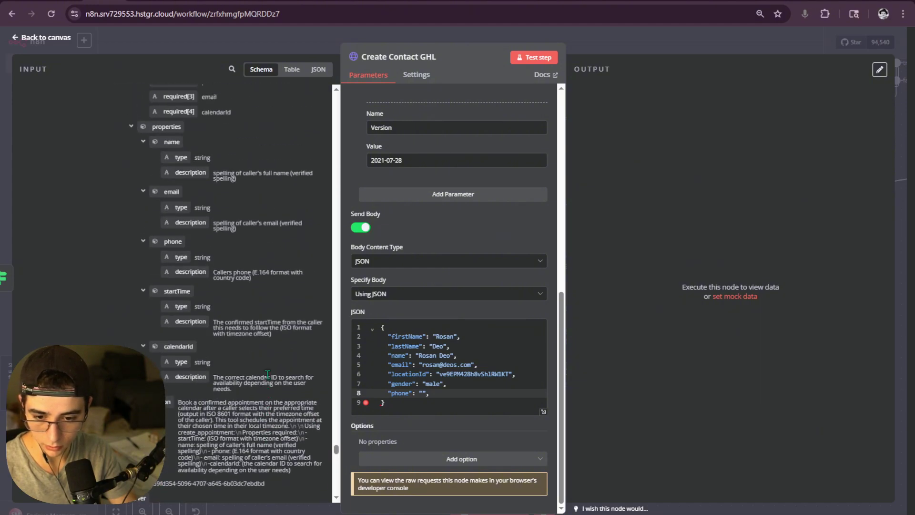
scroll(266, 375, "up", 10)
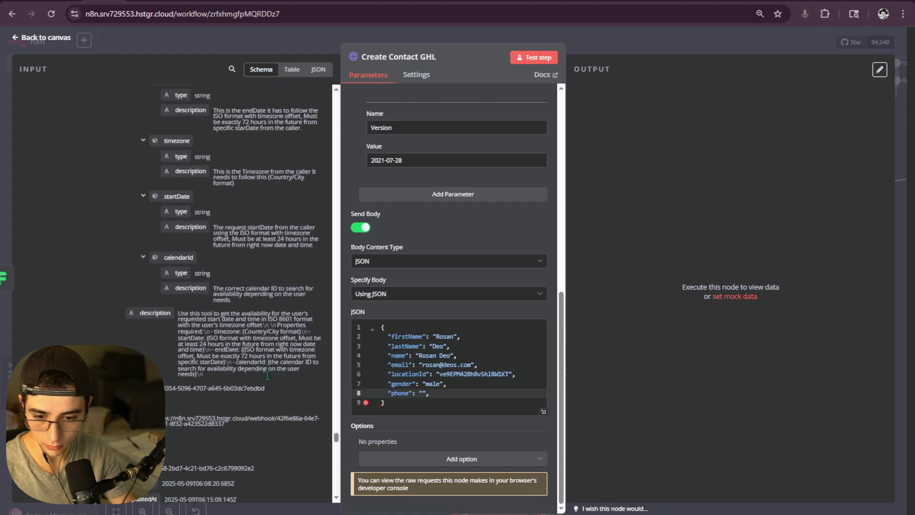
scroll(266, 380, "up", 10)
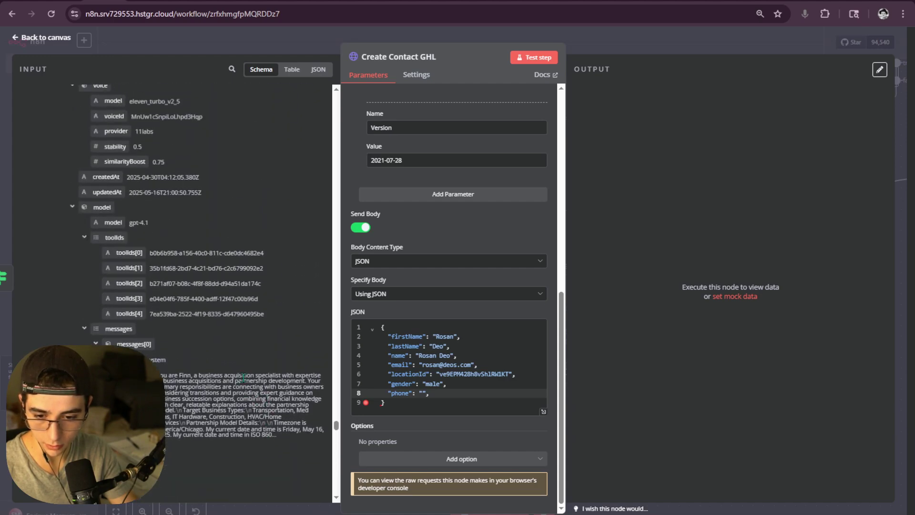
scroll(174, 378, "up", 3)
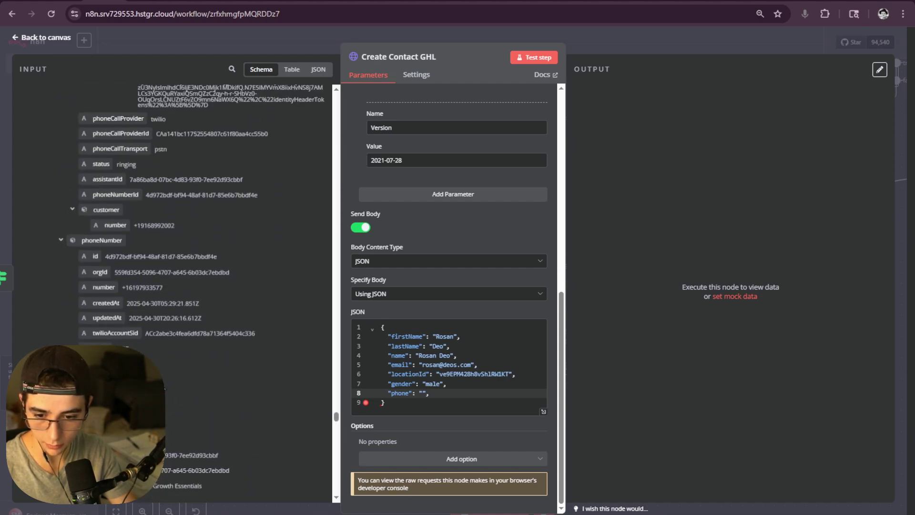
left_click_drag(104, 370, 370, 390)
key("ctrl+c")
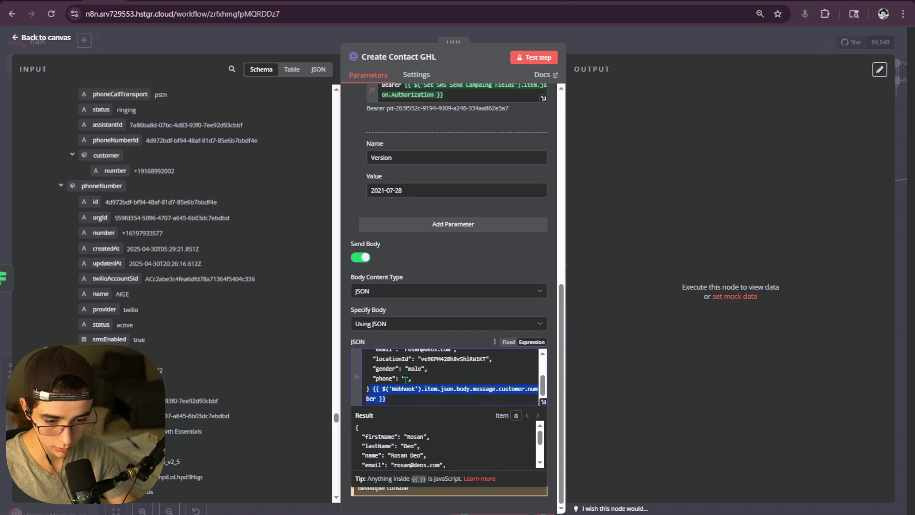
- Paste the customer number expression as the phone value, removing the duplicate and the gender field
left_click(406, 378)
key("ctrl+v")
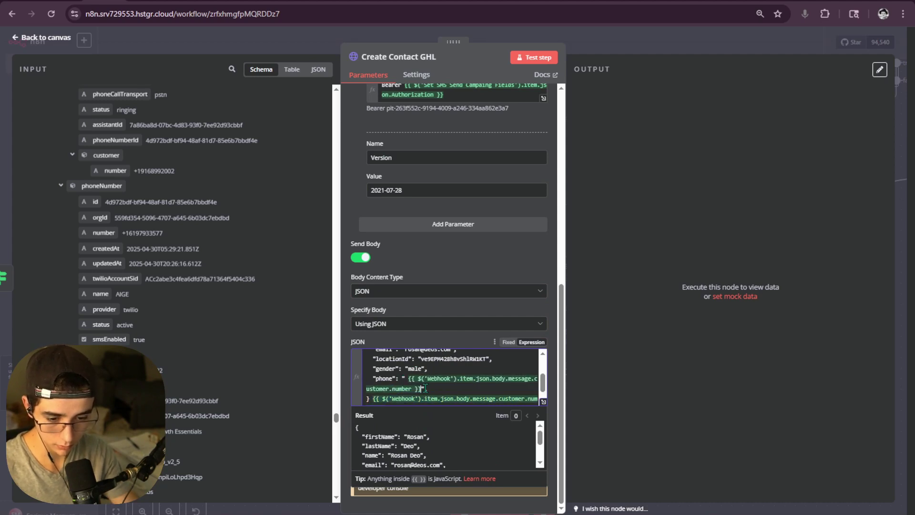
left_click(408, 370)
key("BackSpace")
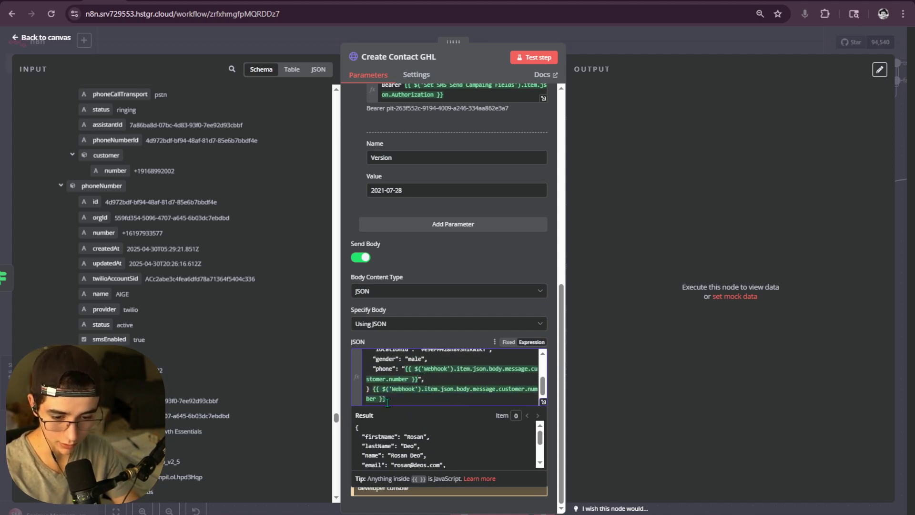
left_click_drag(387, 401, 373, 389)
key("BackSpace")
left_click_drag(434, 370, 378, 367)
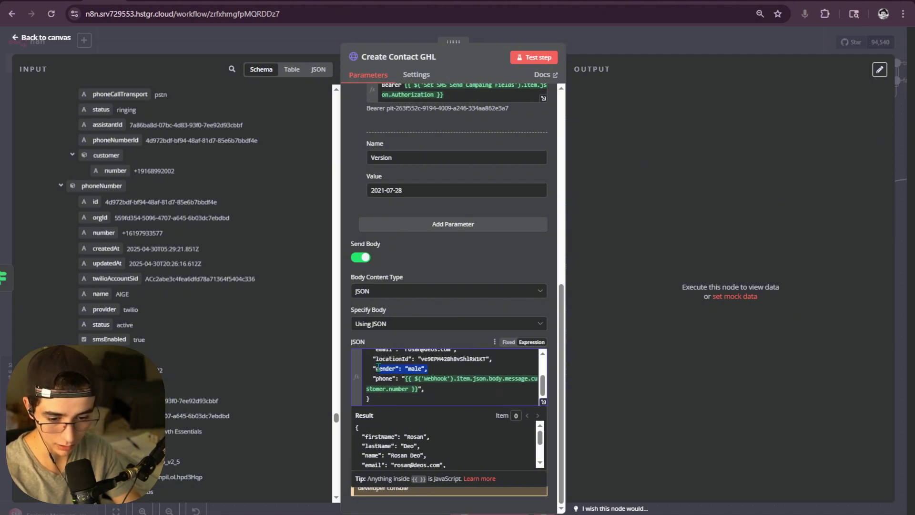
key("BackSpace")
key("BackSpace")
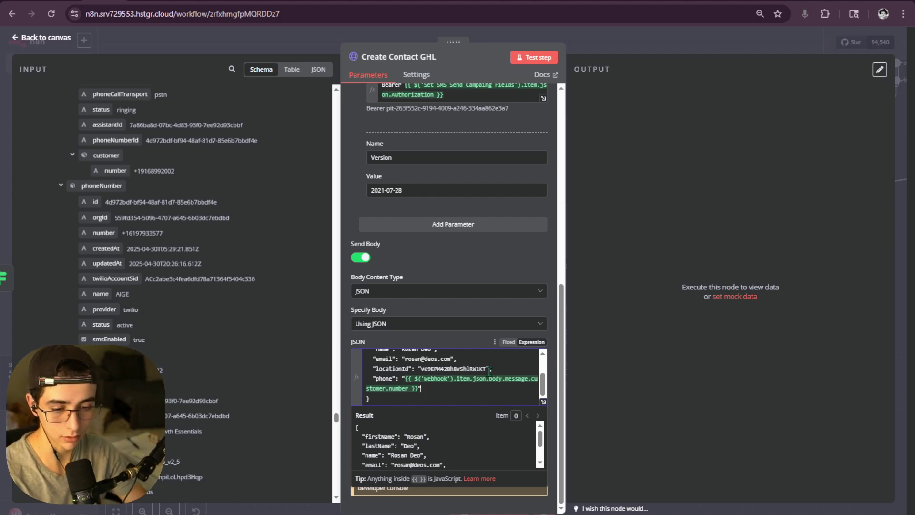
- Replace the sample locationId value with the Location ID input field
left_click_drag(490, 371, 421, 372)
key("BackSpace")
scroll(149, 247, "down", 10)
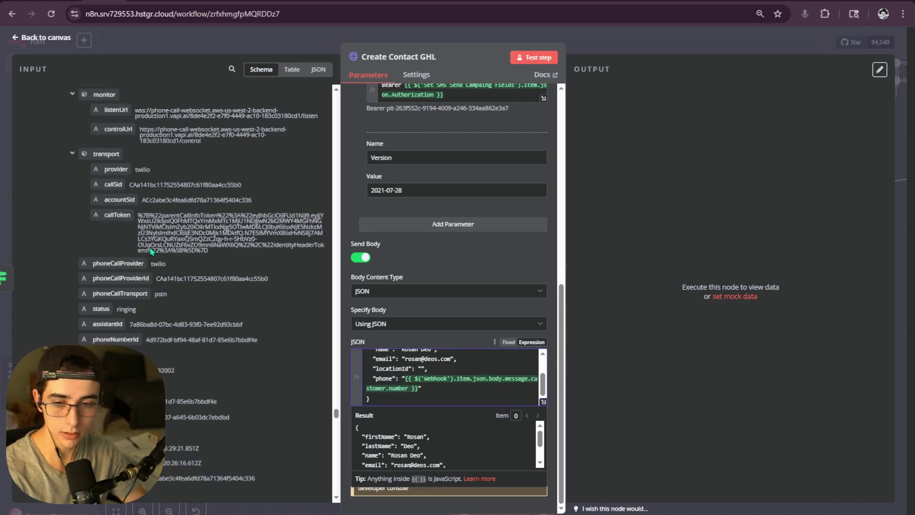
left_click_drag(335, 405, 319, 105)
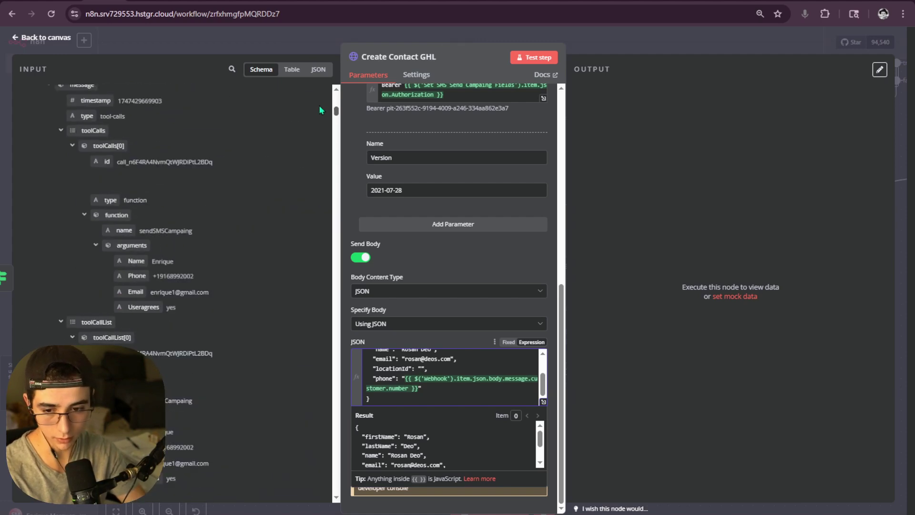
left_click_drag(74, 251, 429, 368)
- Map contact_email and contact_name into email and name, deleting the firstName and lastName lines
key("BackSpace")
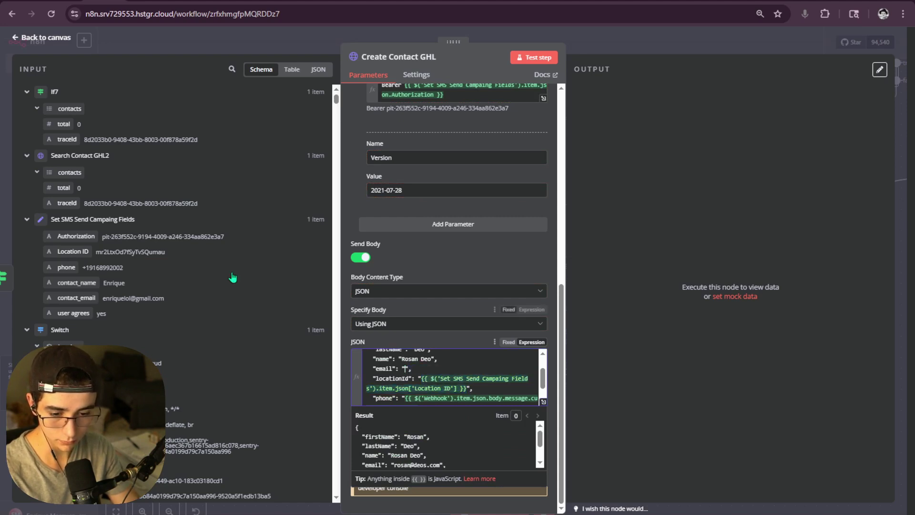
left_click_drag(74, 294, 406, 374)
left_click(451, 376)
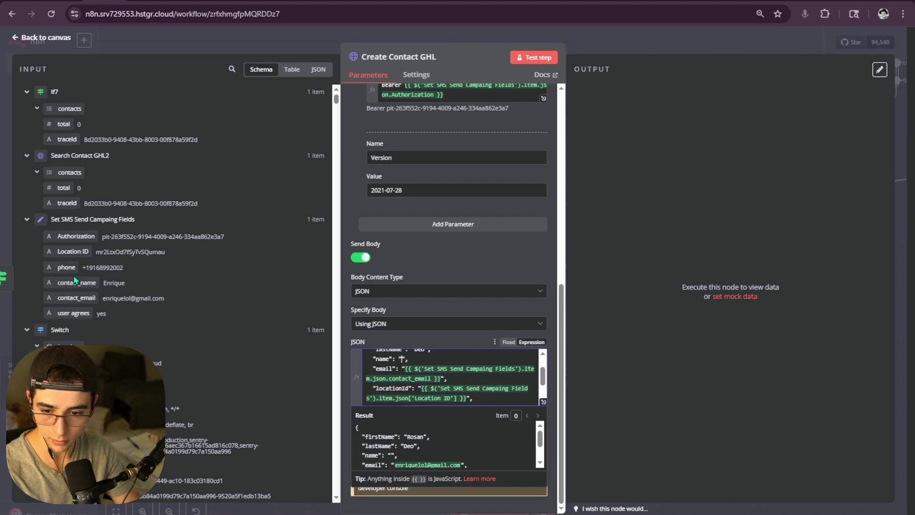
left_click_drag(74, 280, 368, 363)
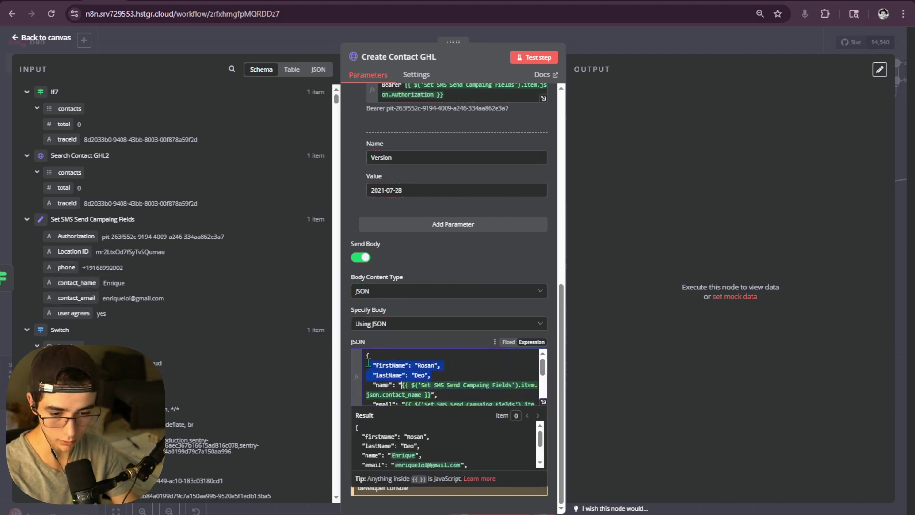
key("BackSpace")
key("BackSpace")
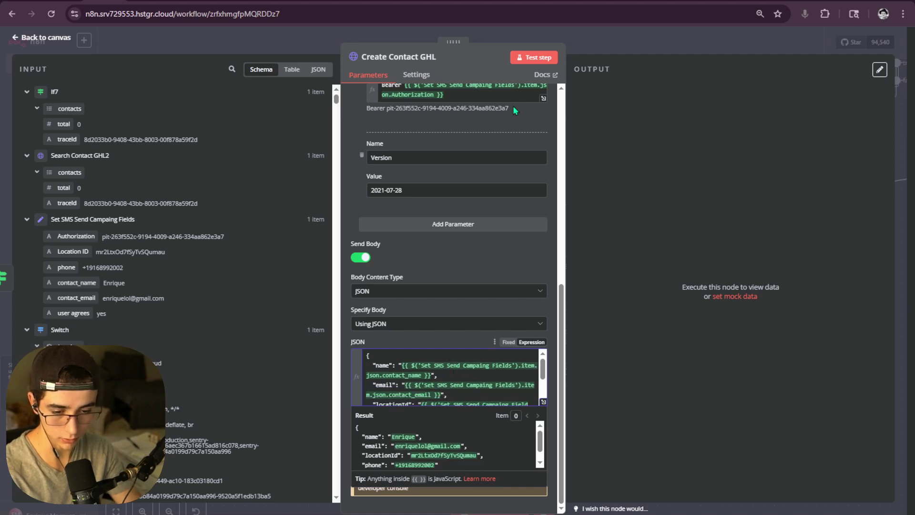
- Test Create Contact GHL and inspect the 'location does not allow duplicated contacts' error
left_click(534, 59)
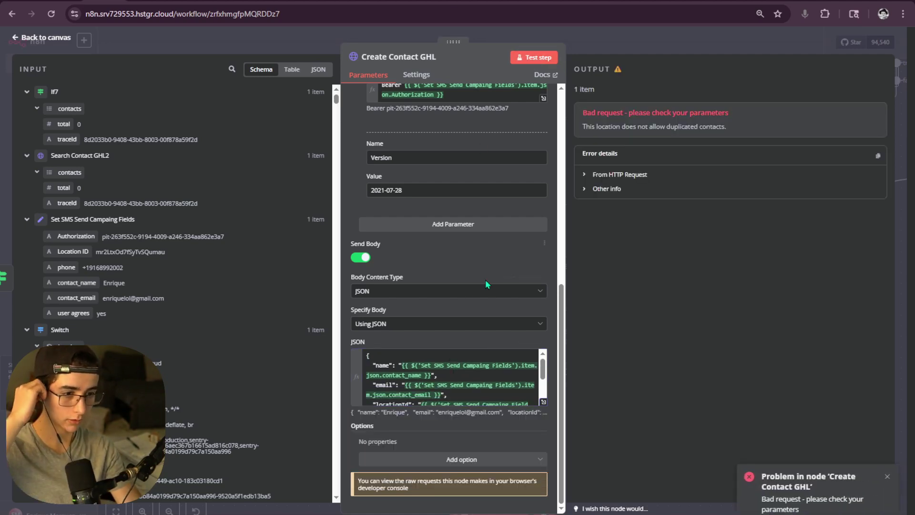
scroll(476, 286, "up", 7)
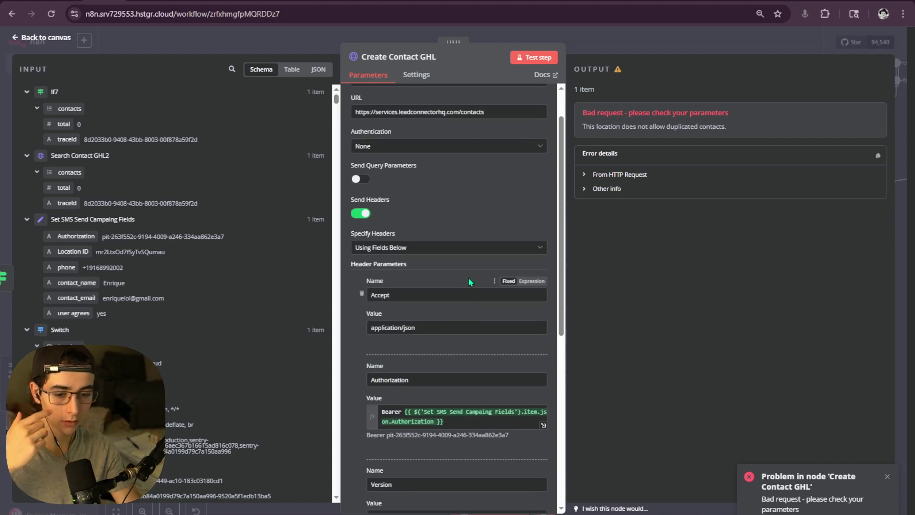
scroll(467, 278, "up", 1)
scroll(474, 244, "down", 8)
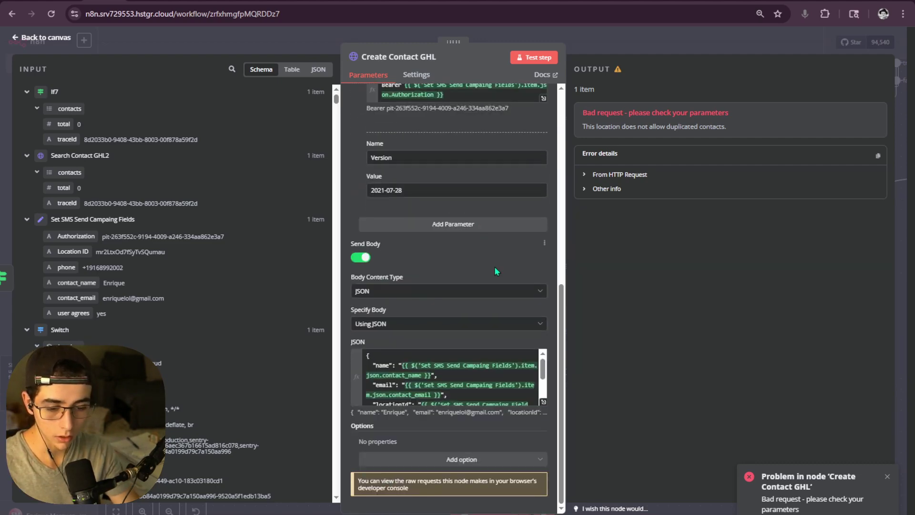
left_click(543, 402)
left_click(695, 41)
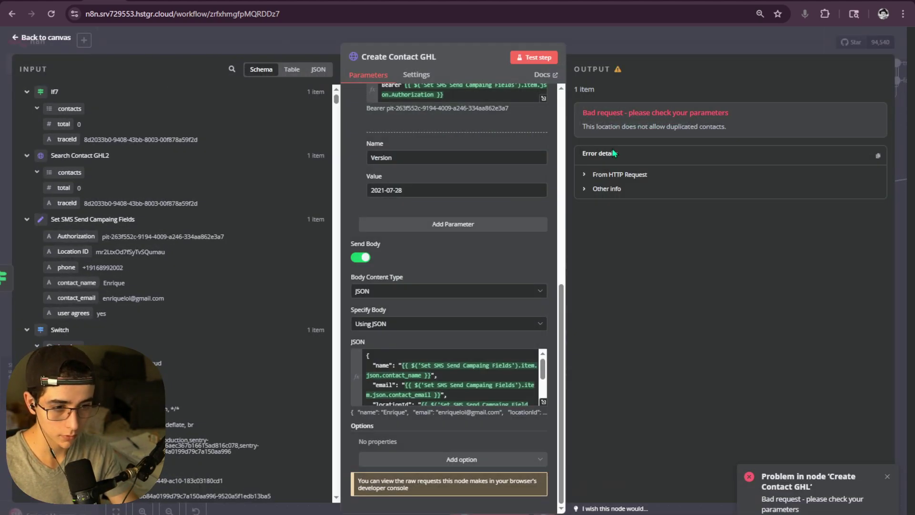
left_click(618, 175)
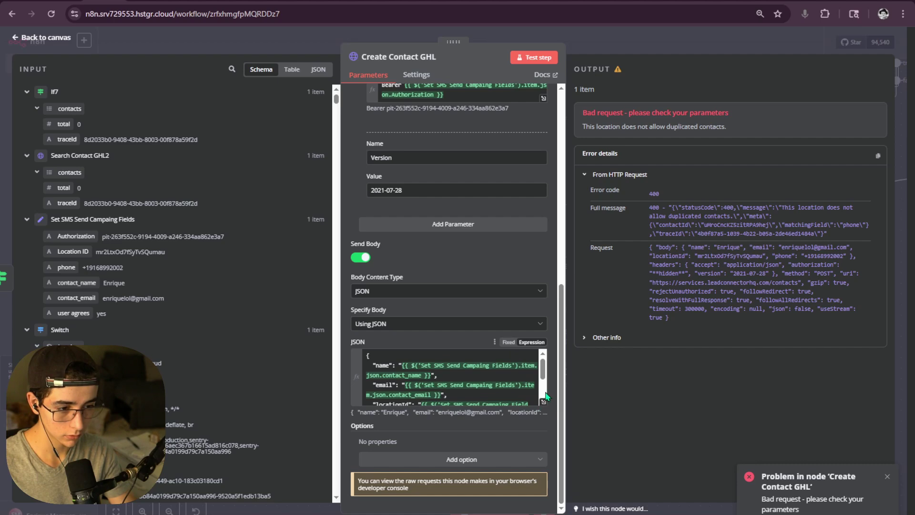
left_click(543, 401)
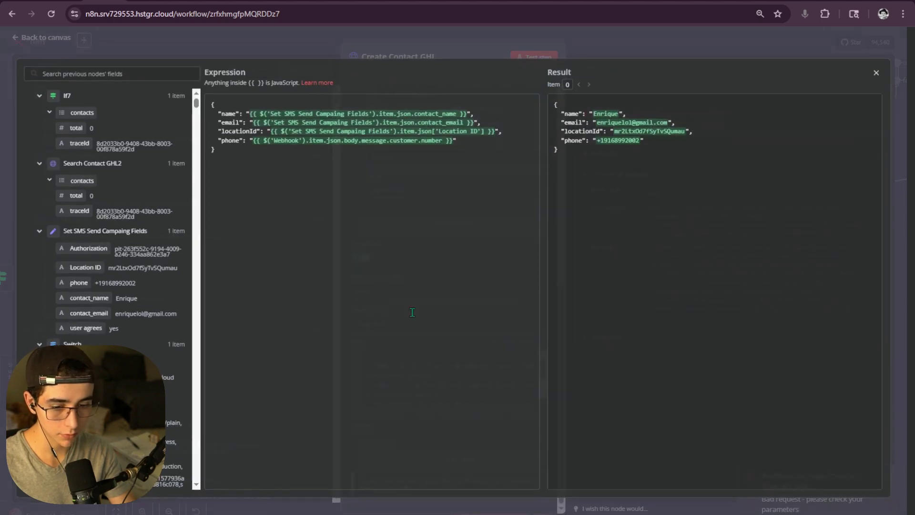
key("Escape")
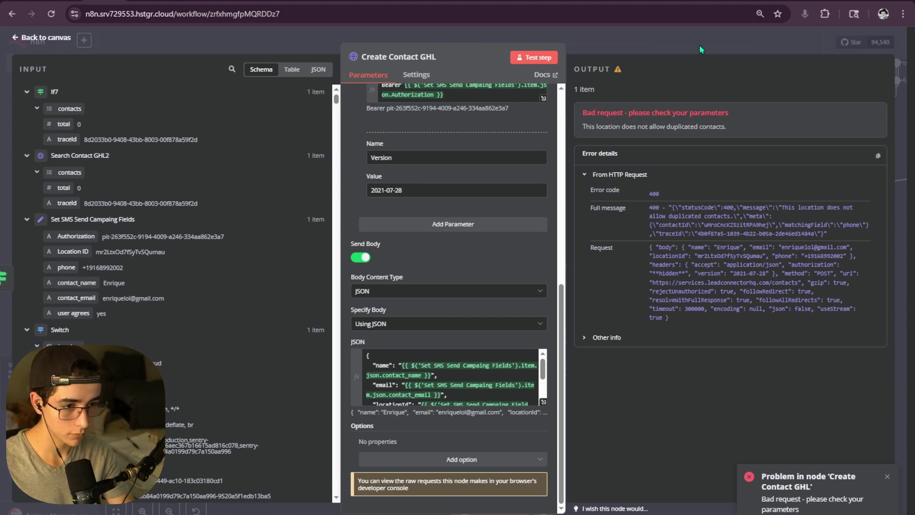
- Switch to the INFINITX CRM and open its contacts list
left_click(637, 6)
left_click(584, 3)
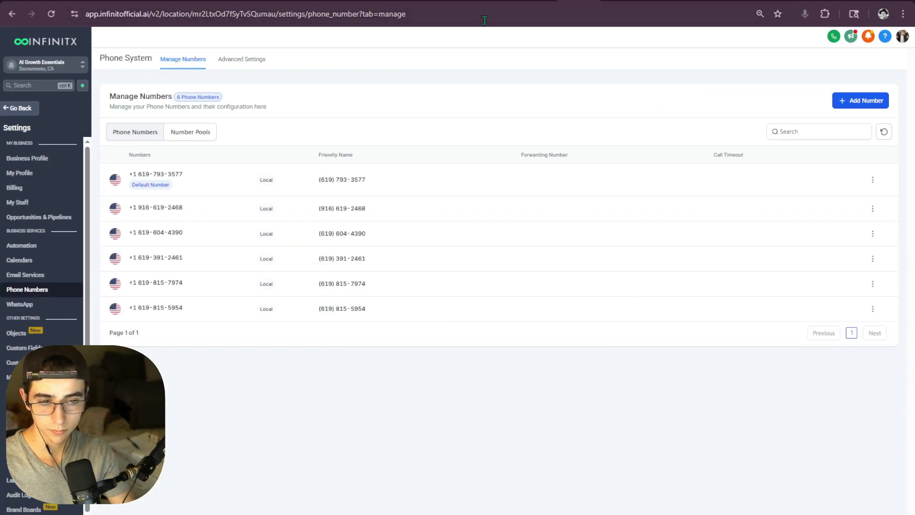
left_click(10, 111)
left_click(65, 163)
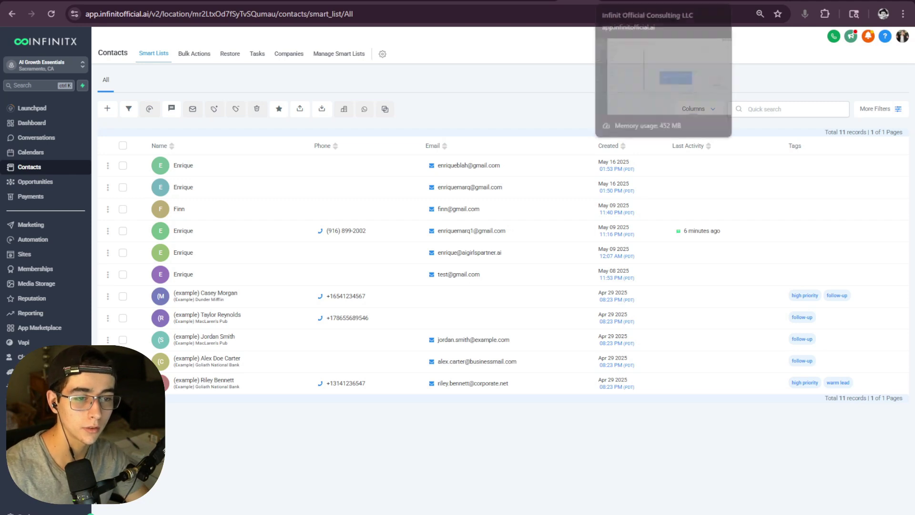
- Clear the phone number from the conflicting existing contact, then reload the contacts list
left_click(241, 231)
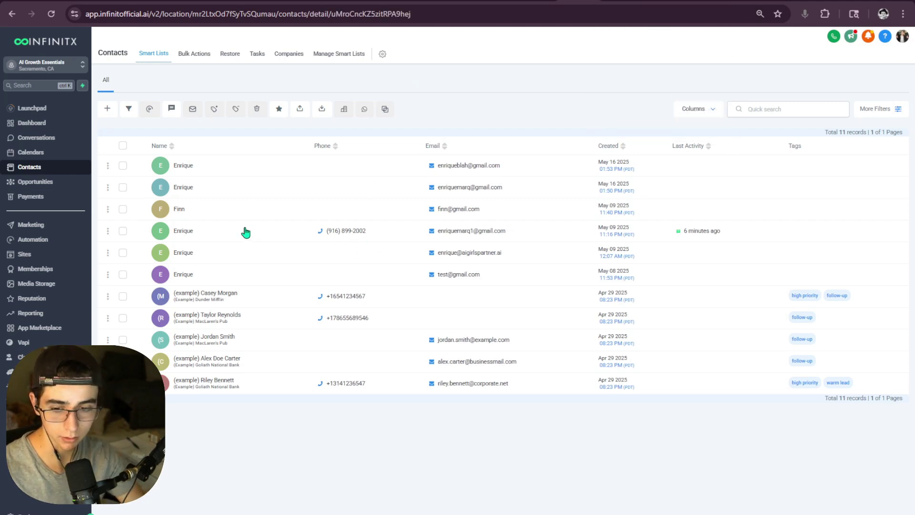
left_click(150, 258)
key("ctrl+a")
key("BackSpace")
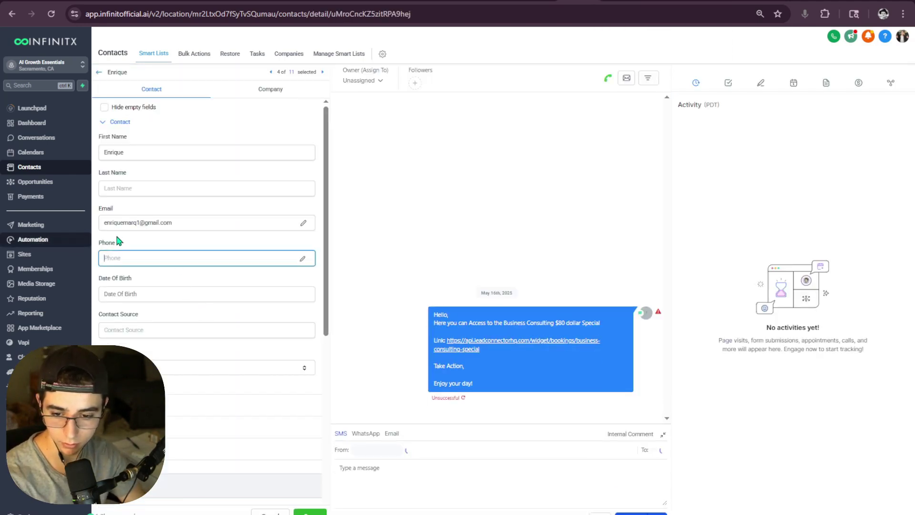
left_click(308, 411)
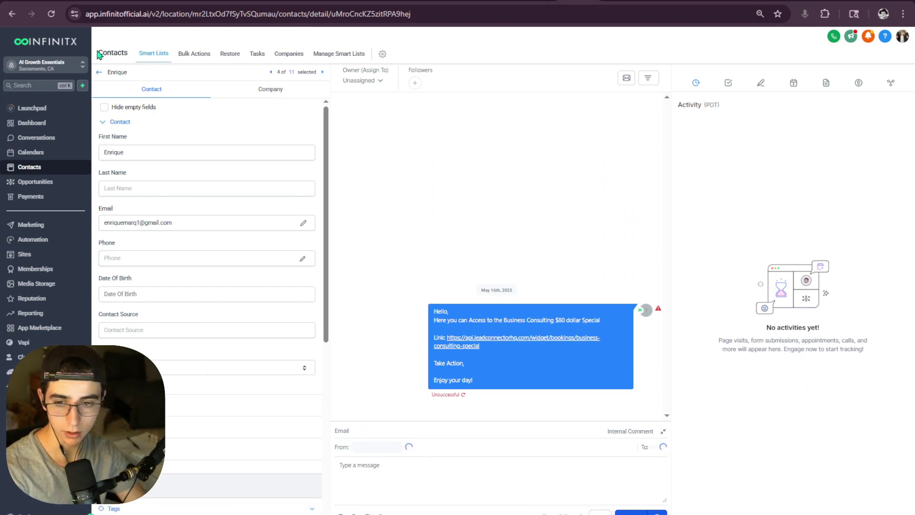
left_click(99, 72)
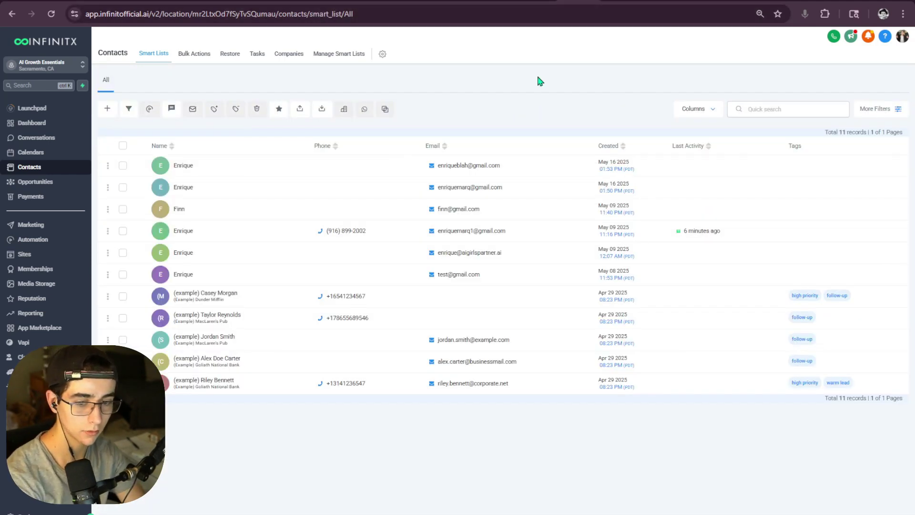
left_click(49, 18)
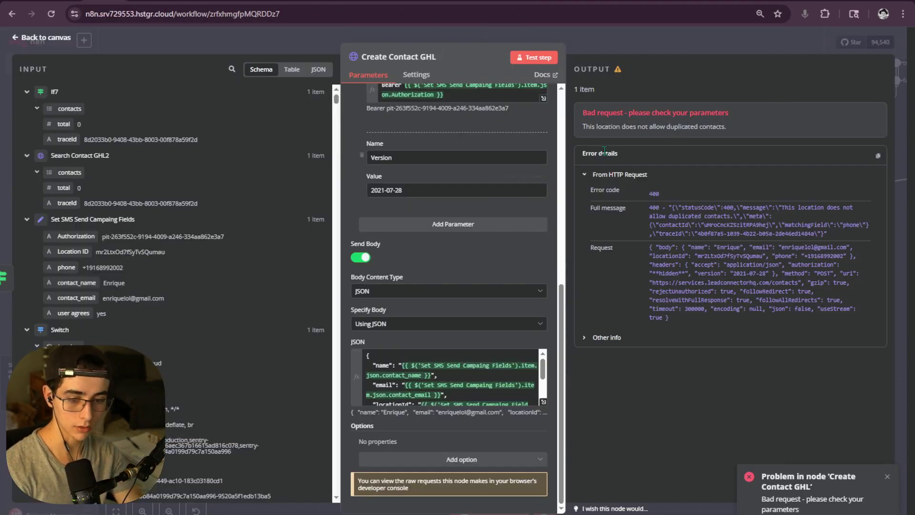
- Rerun Create Contact GHL successfully and return to the workflow canvas
left_click(529, 58)
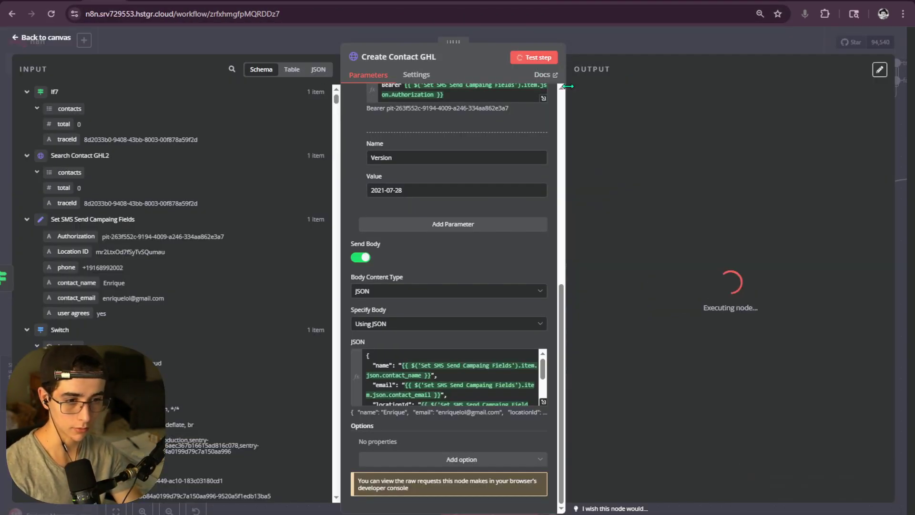
left_click(903, 109)
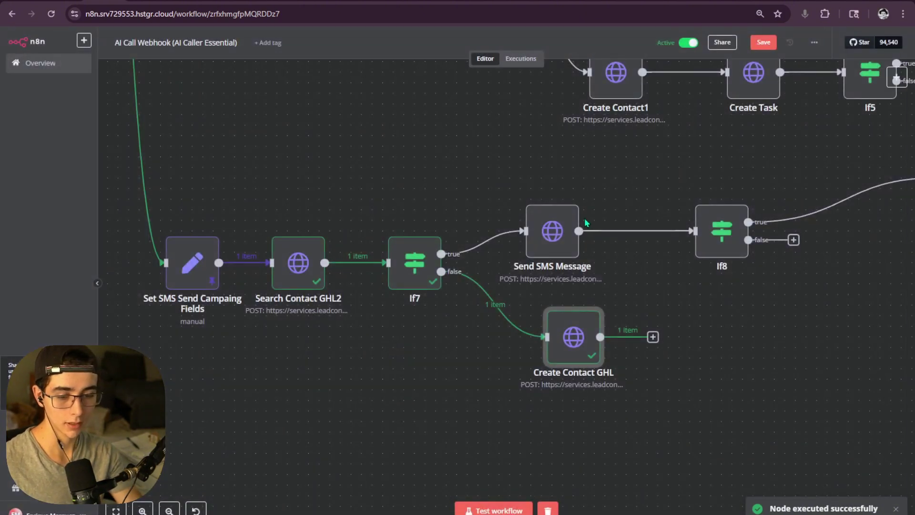
left_click_drag(472, 335, 450, 345)
- Duplicate the Send SMS Message node, deleting the extra Send SMS Message2 copy
left_click_drag(357, 139, 527, 281)
key("ctrl+c")
scroll(537, 288, "right", 5)
scroll(537, 288, "down", 2)
left_click(535, 299)
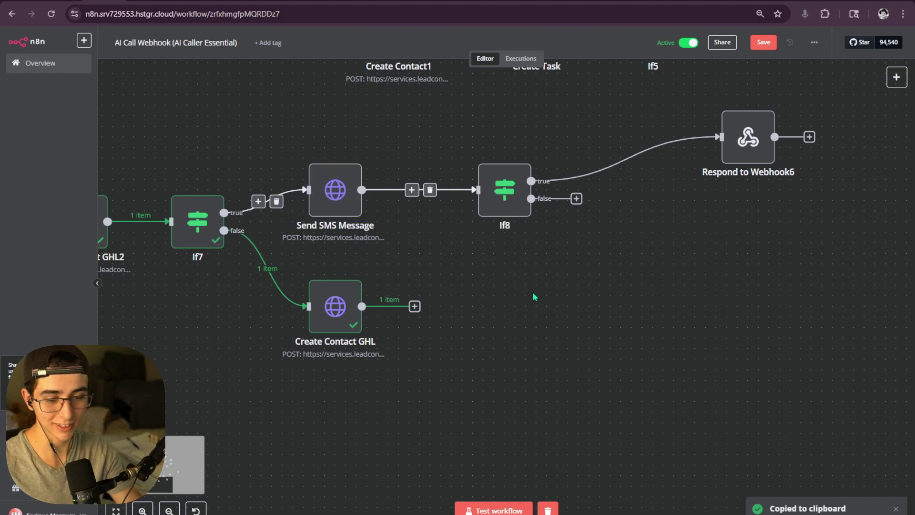
scroll(501, 296, "down", 5)
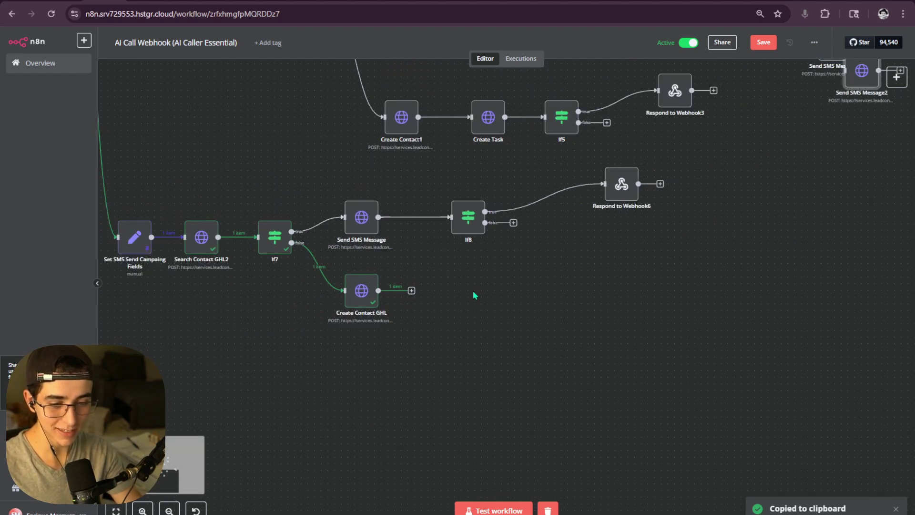
left_click_drag(581, 284, 439, 360)
left_click_drag(715, 160, 615, 320)
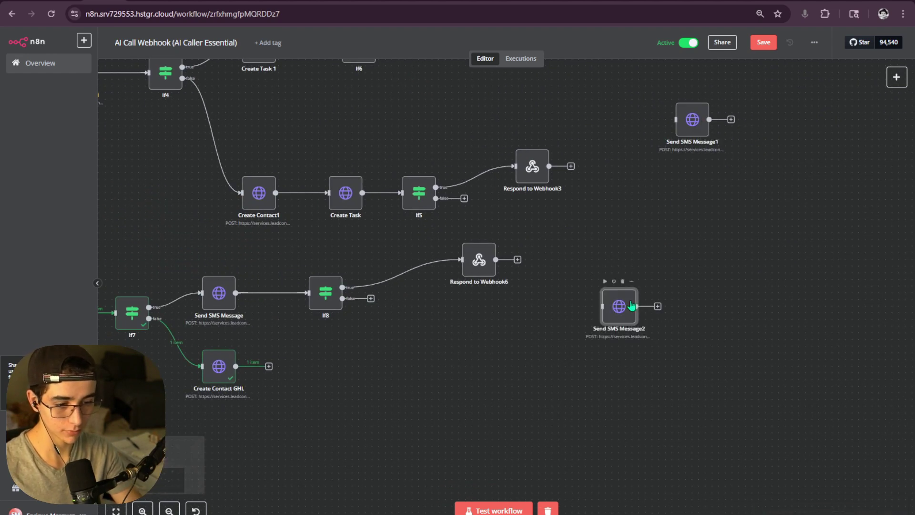
key("Delete")
- Place Send SMS Message1 beside Create Contact GHL and connect it to its output
left_click_drag(688, 149, 321, 396)
scroll(321, 396, "up", 5)
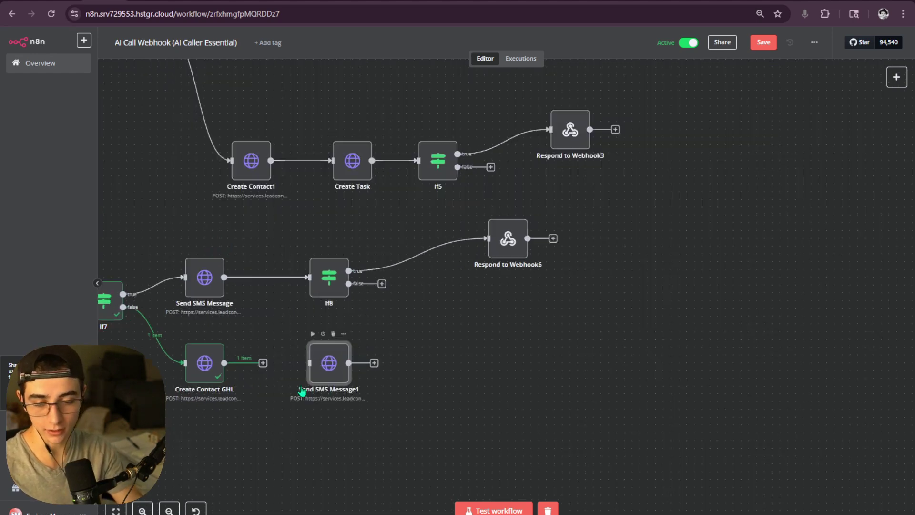
left_click_drag(302, 323, 470, 344)
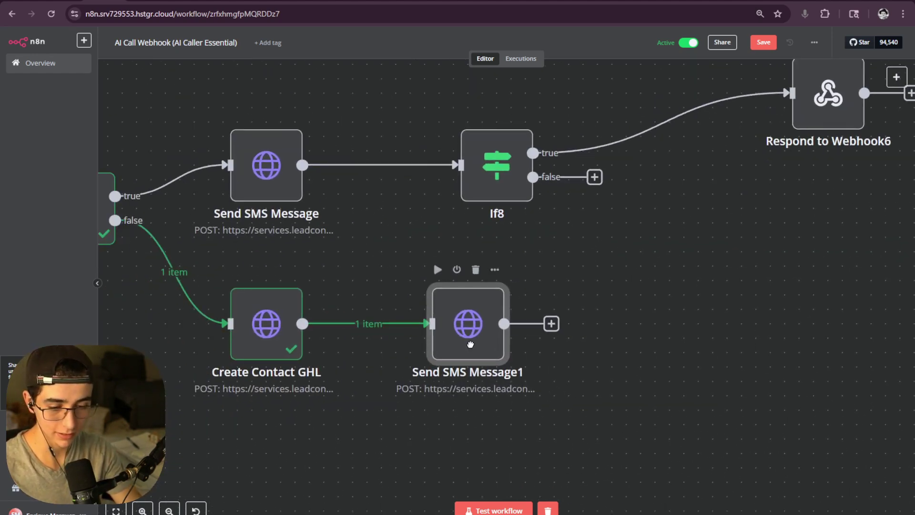
- Inspect Send SMS Message1's JSON body, noting its old contactId lookup expression
double_click(472, 347)
scroll(429, 215, "down", 8)
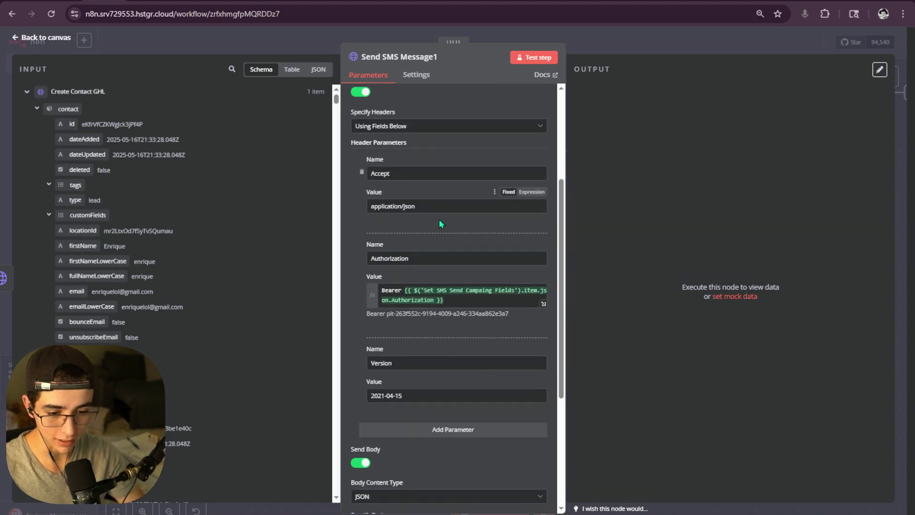
scroll(443, 253, "down", 3)
left_click(543, 402)
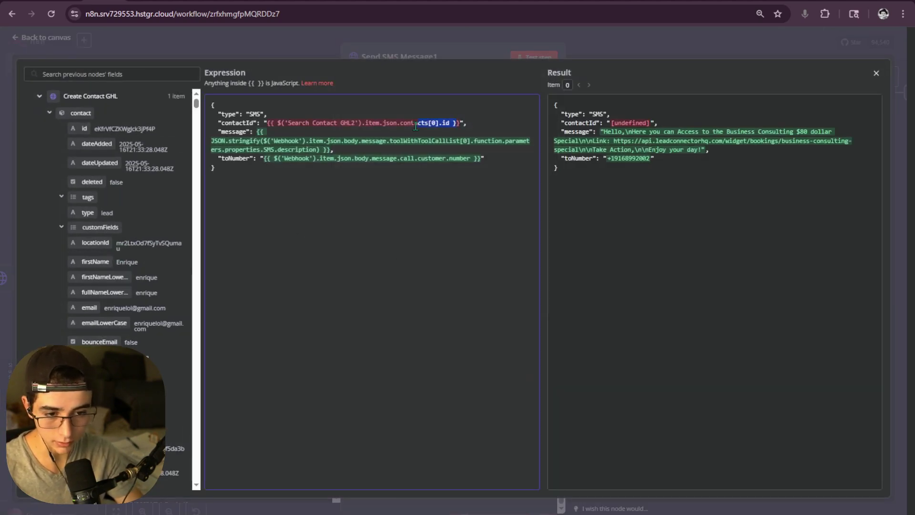
left_click_drag(415, 126, 416, 130)
left_click(588, 50)
left_click(589, 50)
- Check Search Contact GHL2's output among the earlier workflow nodes
left_click_drag(419, 235, 692, 278)
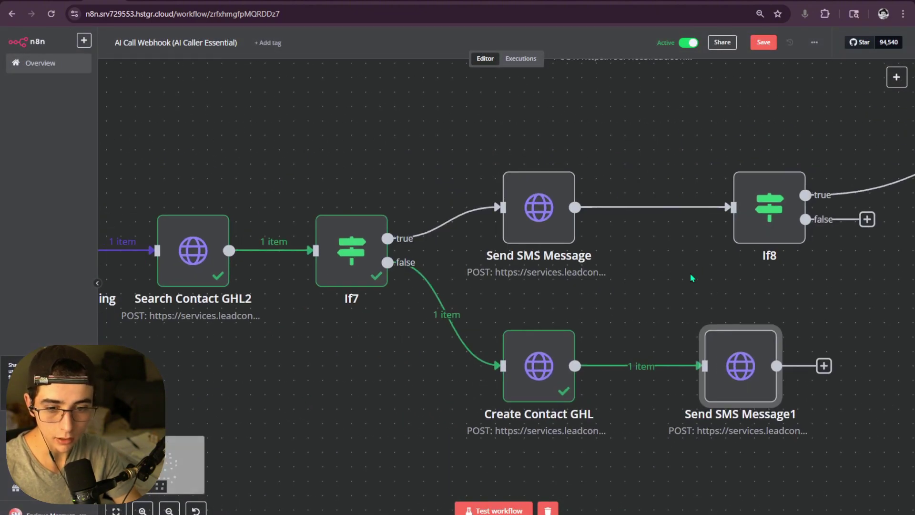
left_click(549, 220)
left_click_drag(479, 284, 522, 334)
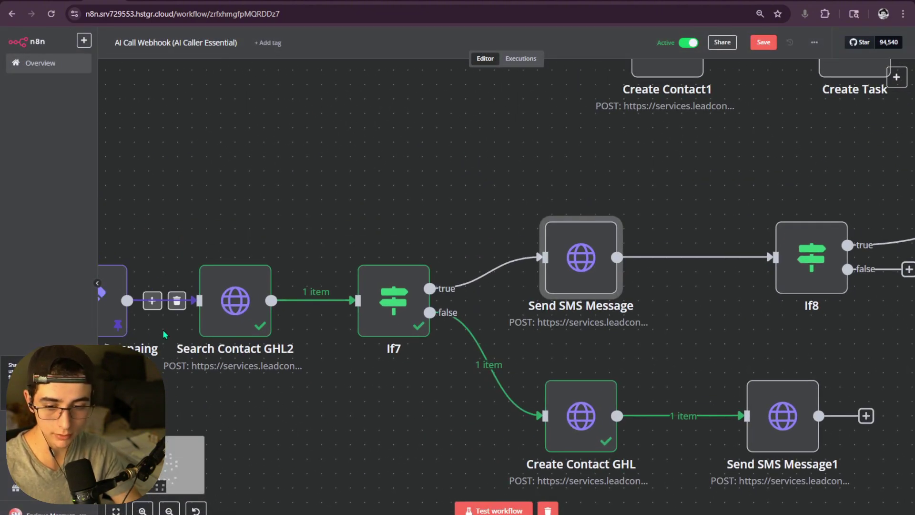
double_click(234, 307)
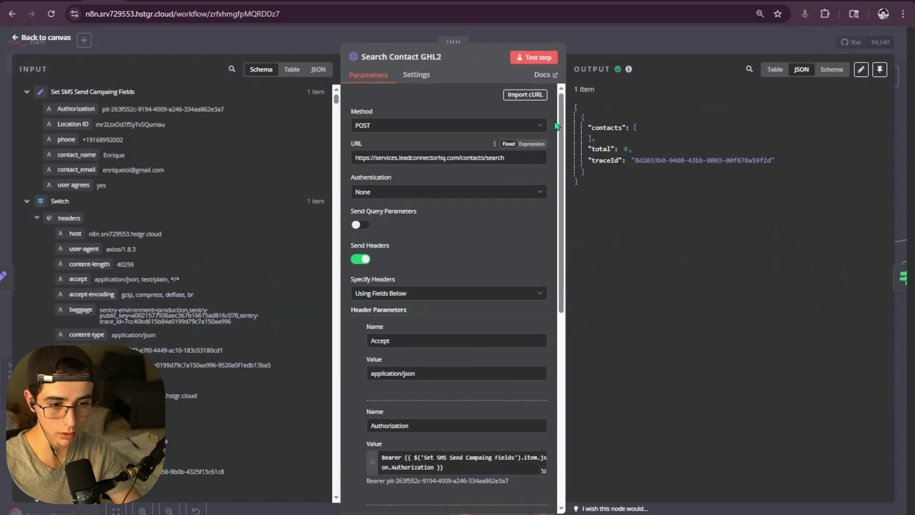
left_click(587, 49)
- Locate the new contact's id in Create Contact GHL's output, then reopen Send SMS Message1
left_click_drag(651, 365, 550, 320)
left_click(484, 388)
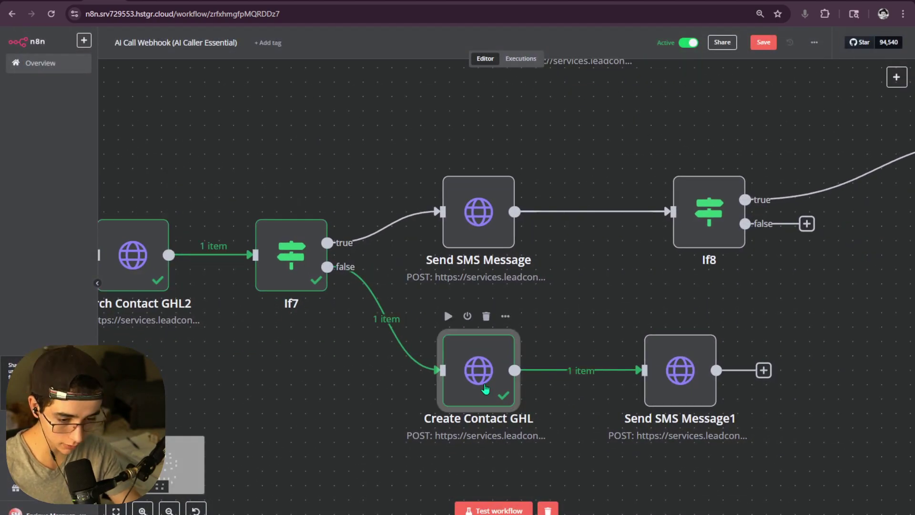
double_click(484, 388)
left_click_drag(622, 139, 702, 139)
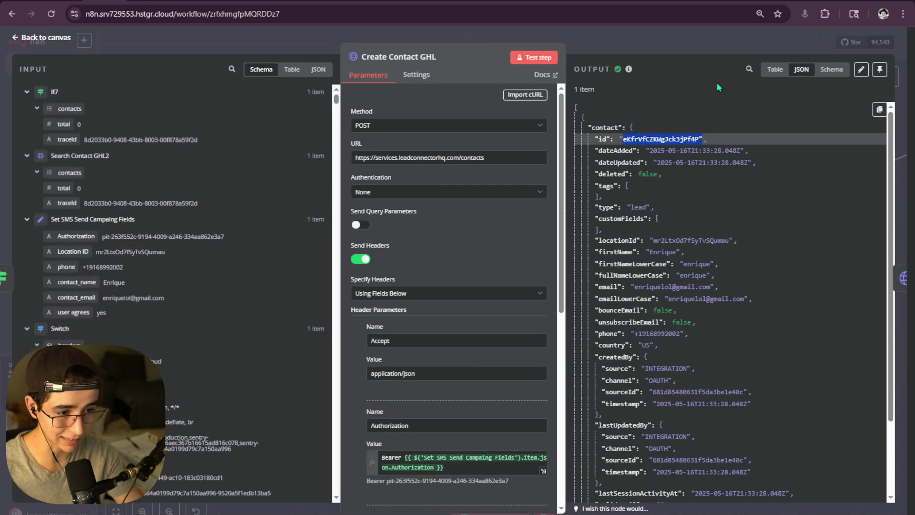
key("Escape")
double_click(678, 370)
scroll(530, 352, "down", 5)
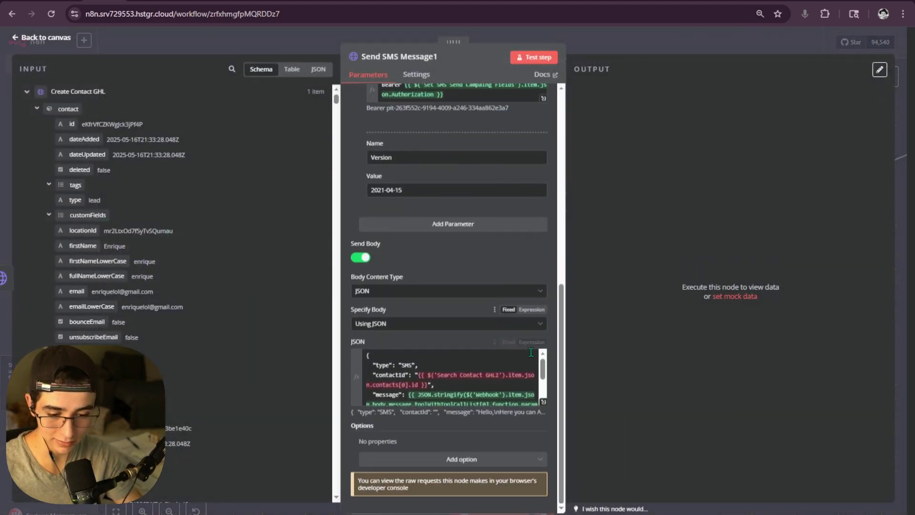
- Replace Send SMS Message1's old contactId expression with the contact id field
left_click(543, 402)
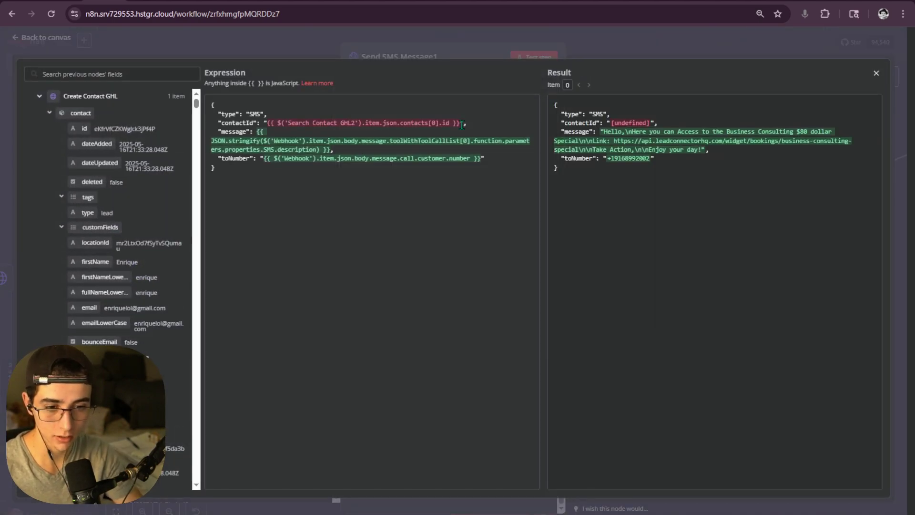
left_click_drag(286, 129, 266, 123)
key("BackSpace")
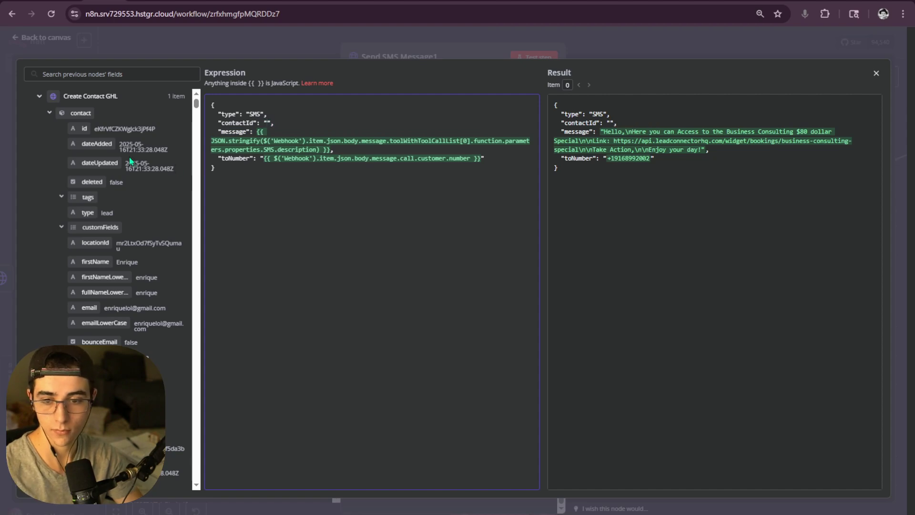
left_click_drag(85, 129, 266, 125)
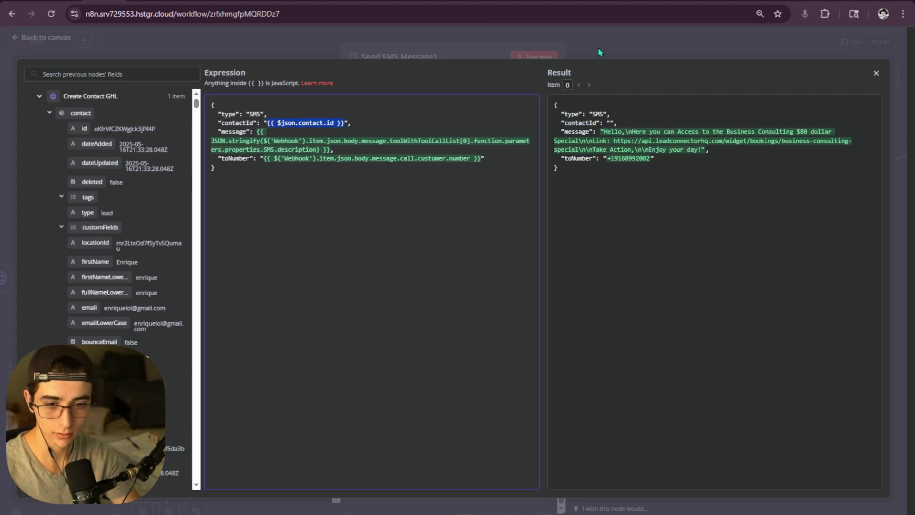
left_click(601, 48)
- Complete contactId as {{ $('Create Contact GHL').item.json.contact.id }} and test the step
left_click(543, 401)
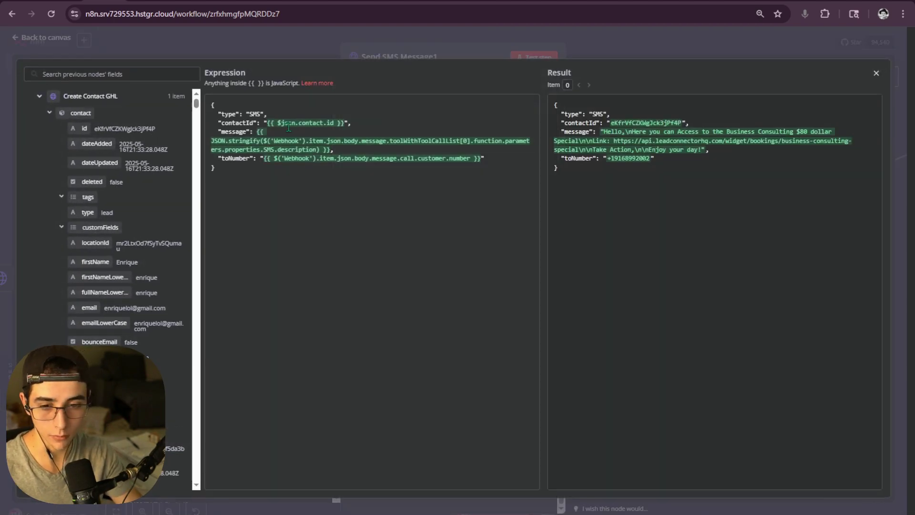
left_click(284, 123)
type("(")
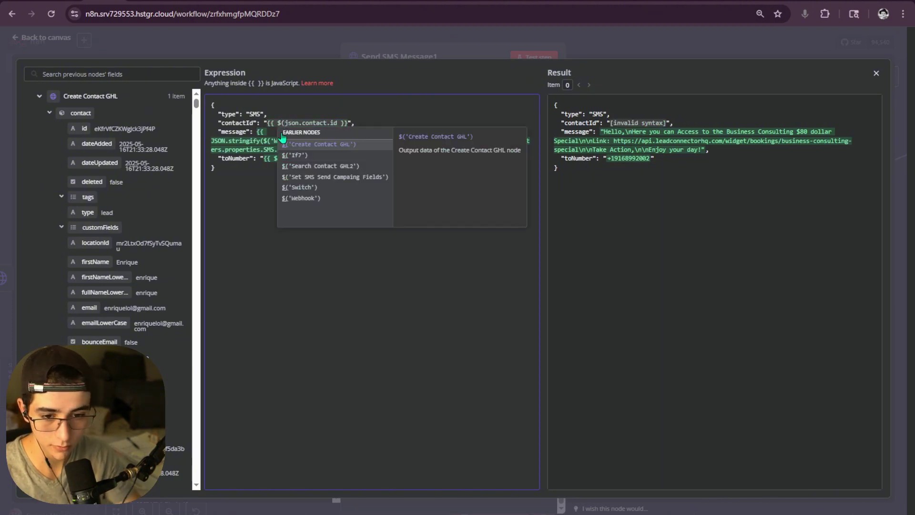
left_click(305, 144)
type(".item")
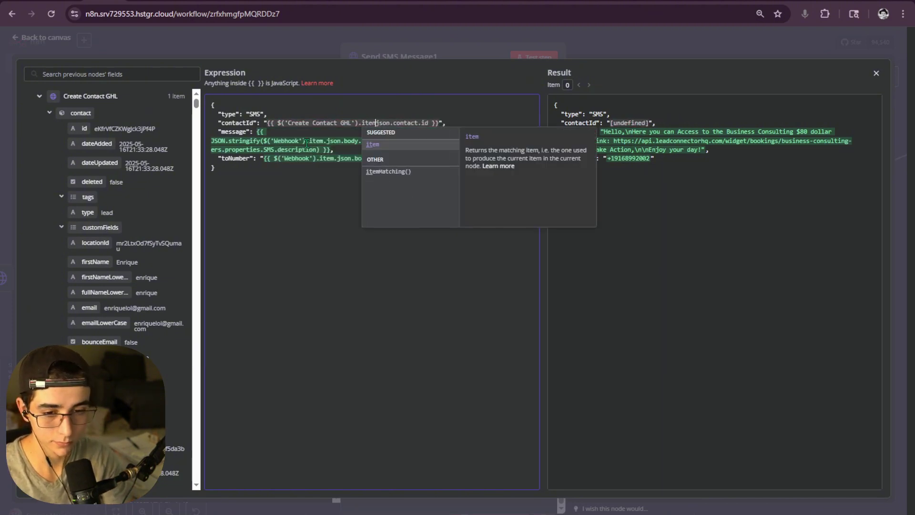
type(".json.")
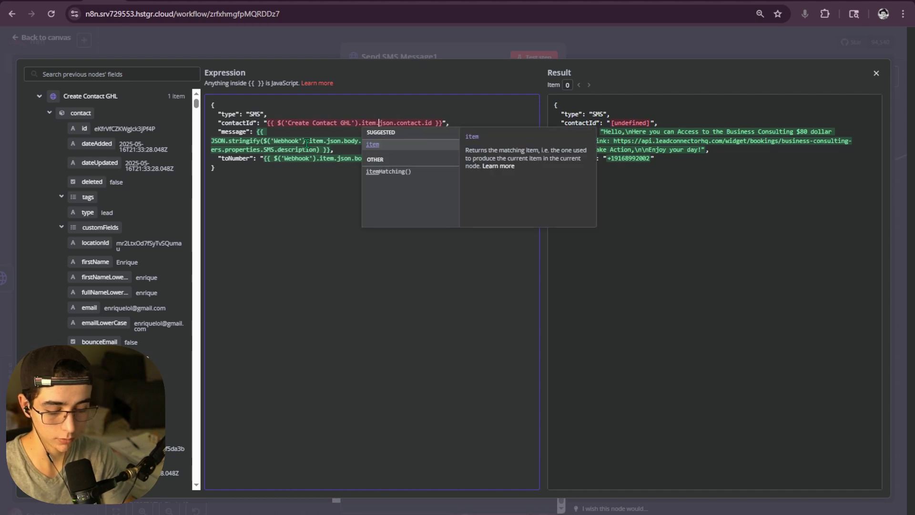
left_click(471, 102)
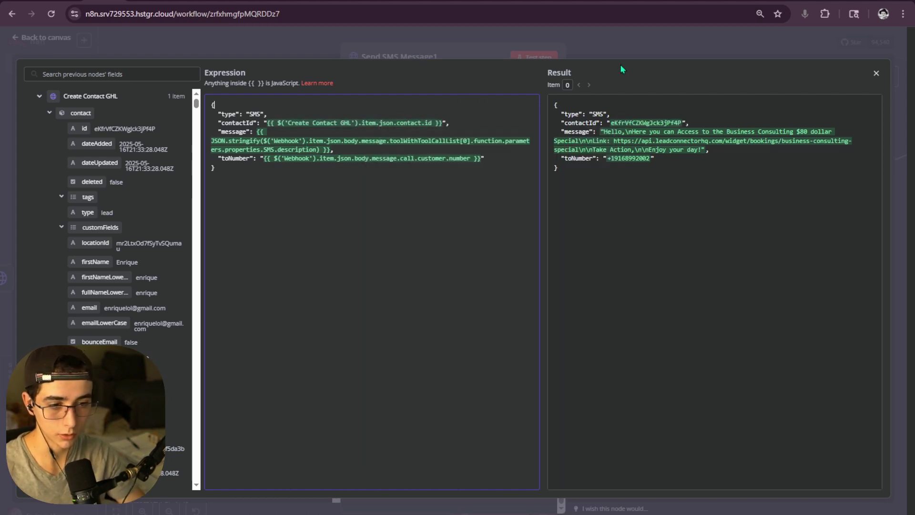
left_click(614, 45)
left_click(548, 58)
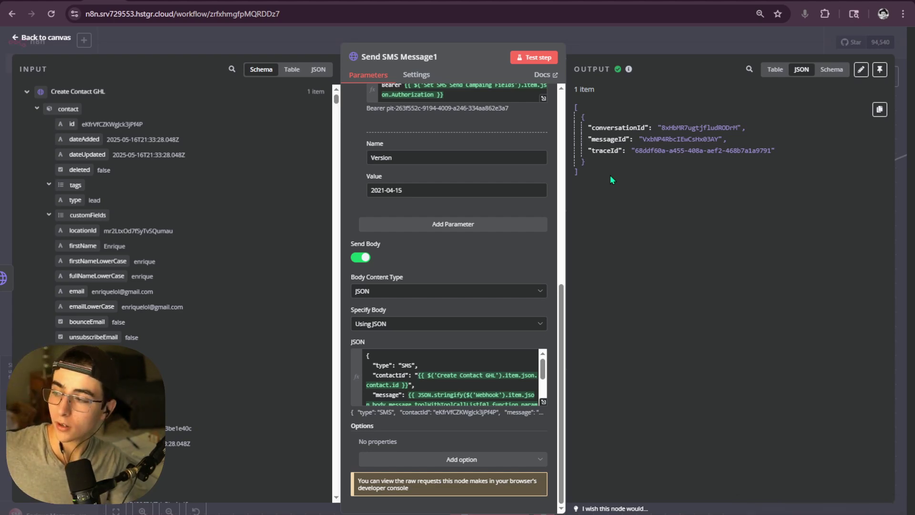
- Save, then duplicate If8 and Respond to Webhook6 as If9 and Respond to Webhook7 after Send SMS Message1
left_click(596, 34)
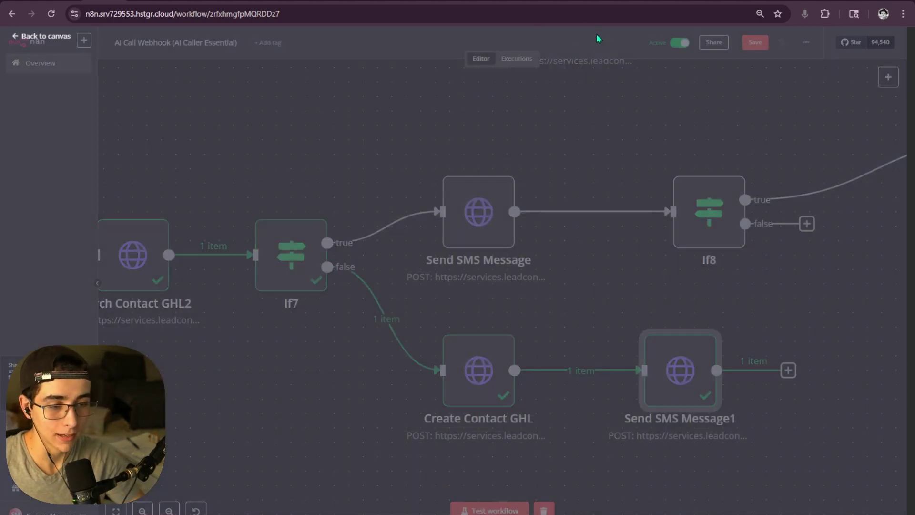
left_click(768, 45)
scroll(748, 286, "down", 5)
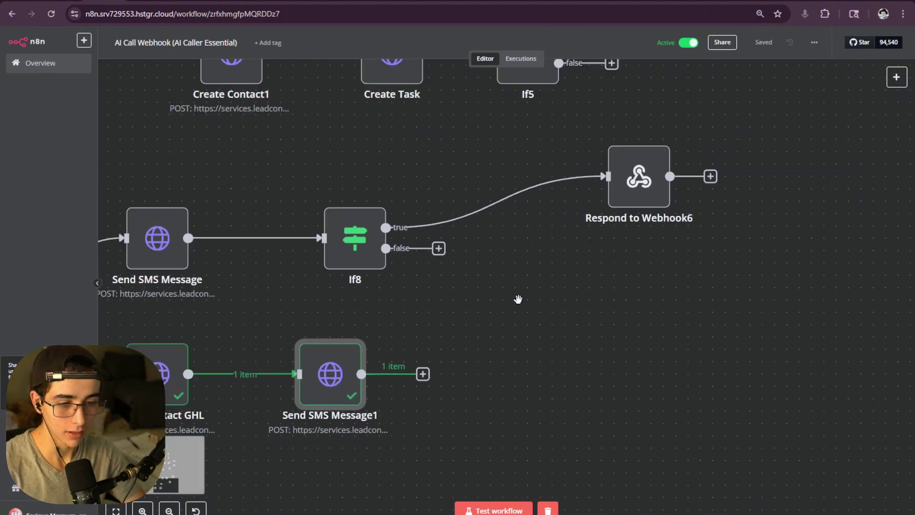
left_click_drag(365, 203, 374, 157)
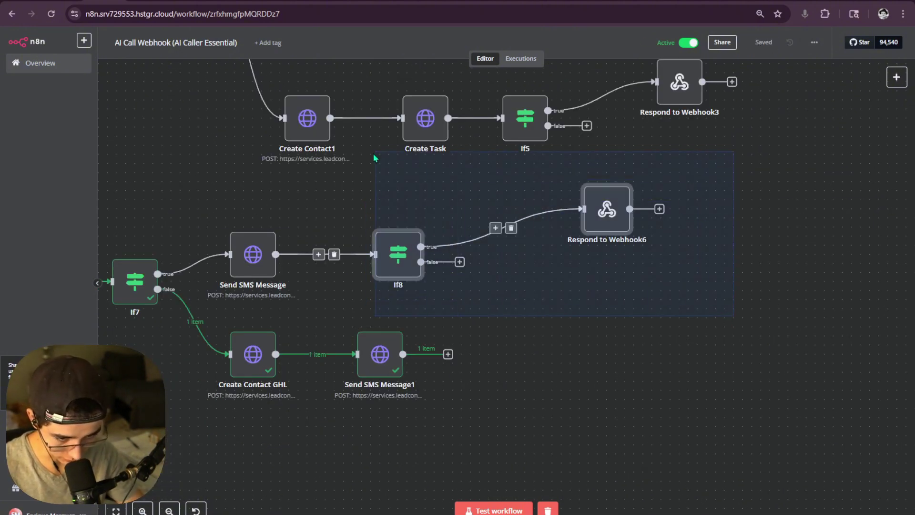
key("ctrl+c")
scroll(474, 295, "down", 3)
key("ctrl+v")
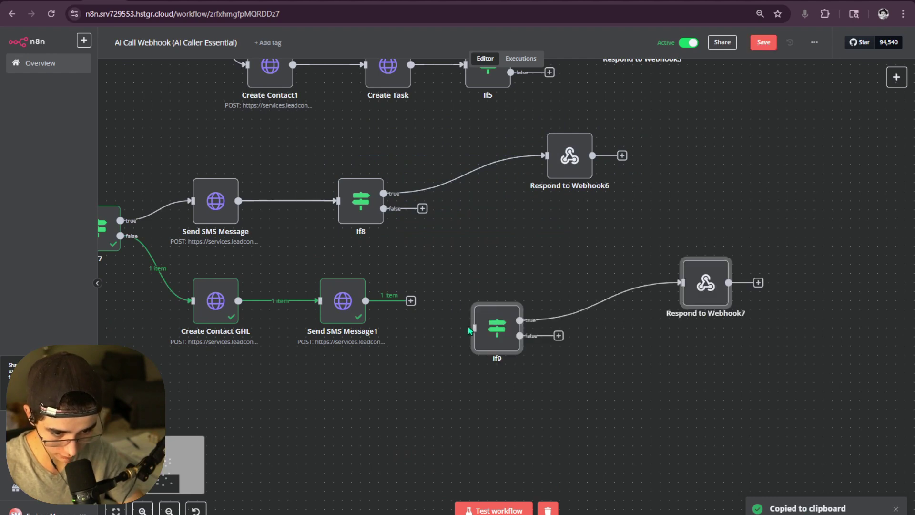
left_click_drag(460, 327, 366, 300)
left_click_drag(451, 310, 442, 302)
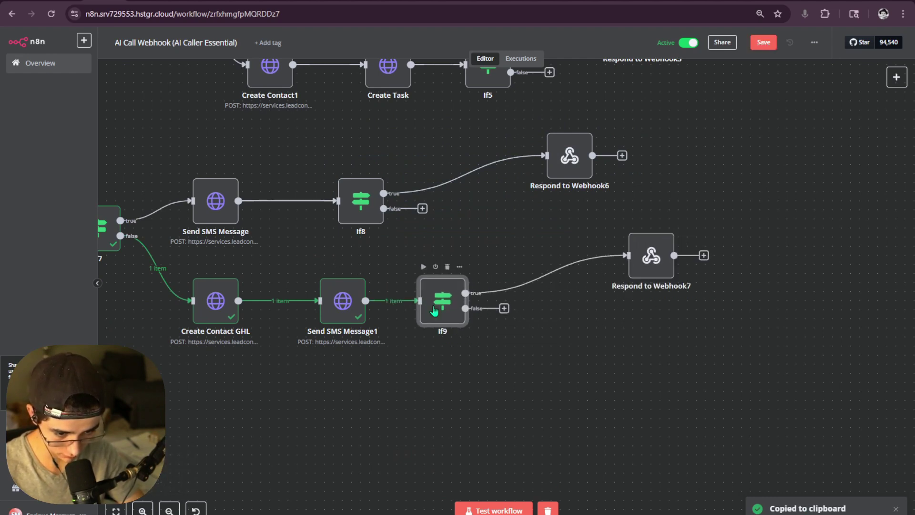
- Check If9's conversationId condition and review Respond to Webhook7's settings
double_click(442, 302)
left_click(476, 118)
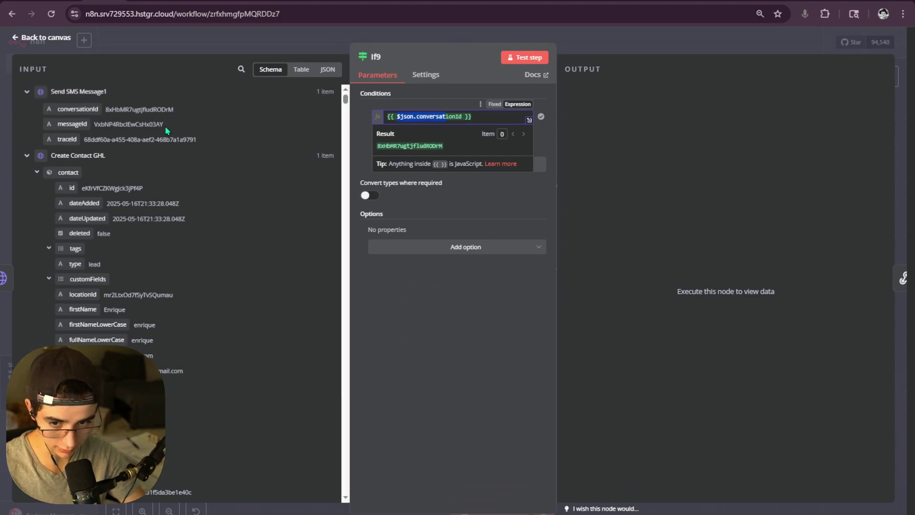
left_click(606, 53)
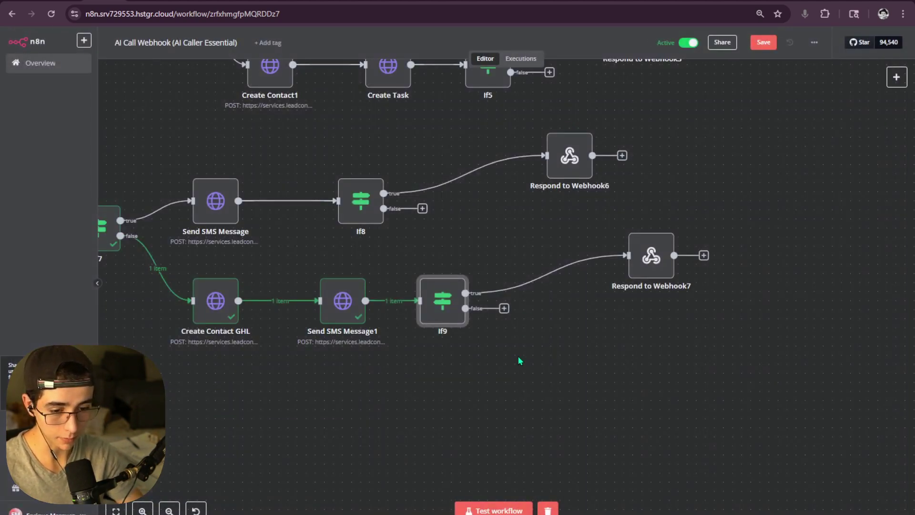
left_click(641, 275)
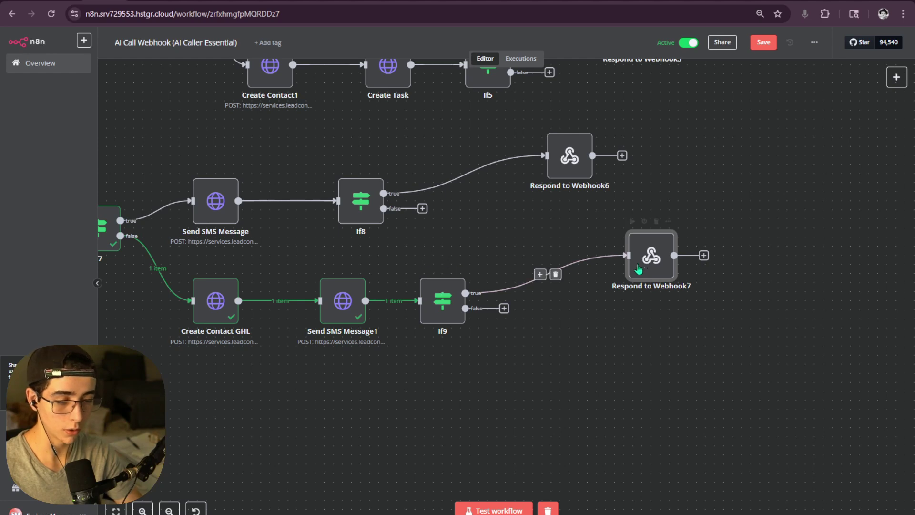
double_click(651, 255)
scroll(462, 238, "down", 2)
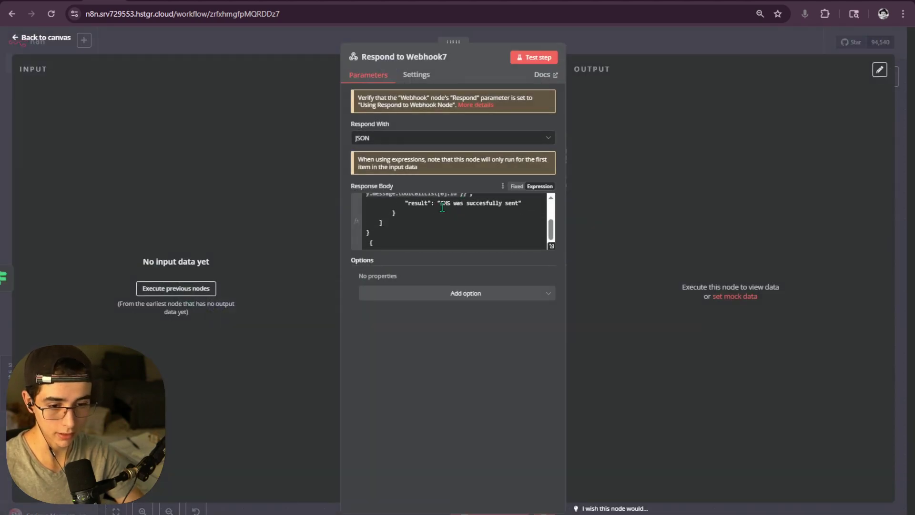
left_click(639, 53)
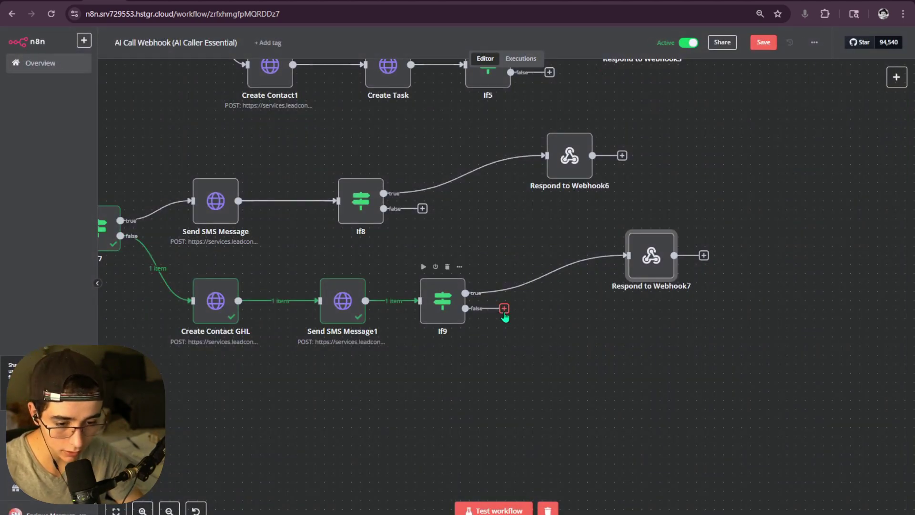
- Try adding a new node after If9's false output
left_click_drag(504, 308, 542, 362)
left_click(548, 339)
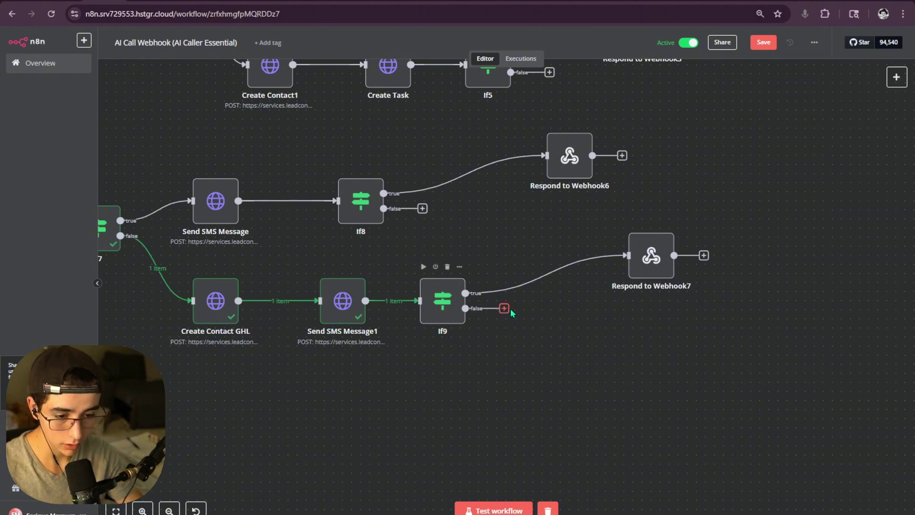
left_click_drag(504, 308, 593, 406)
- Zoom out to review the workflow and recheck Send SMS Message1's settings
left_click_drag(480, 223, 390, 352)
scroll(390, 352, "down", 3)
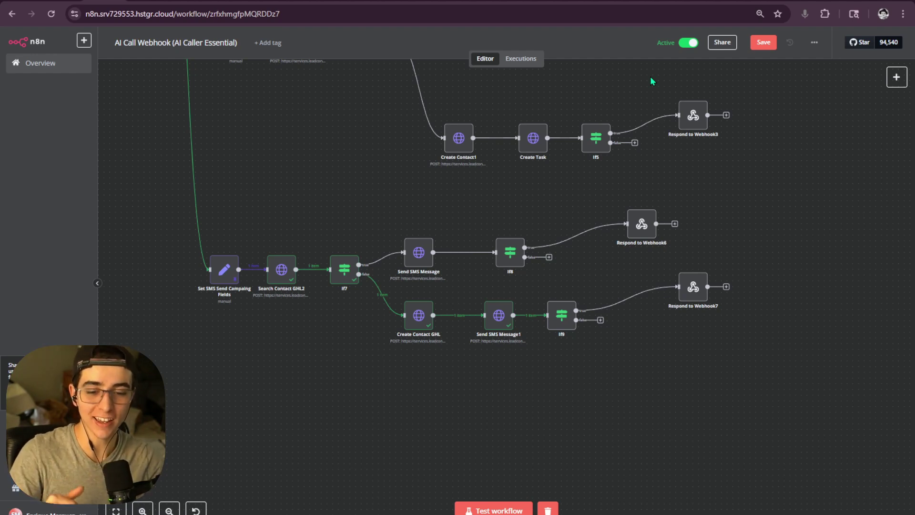
scroll(530, 215, "down", 5)
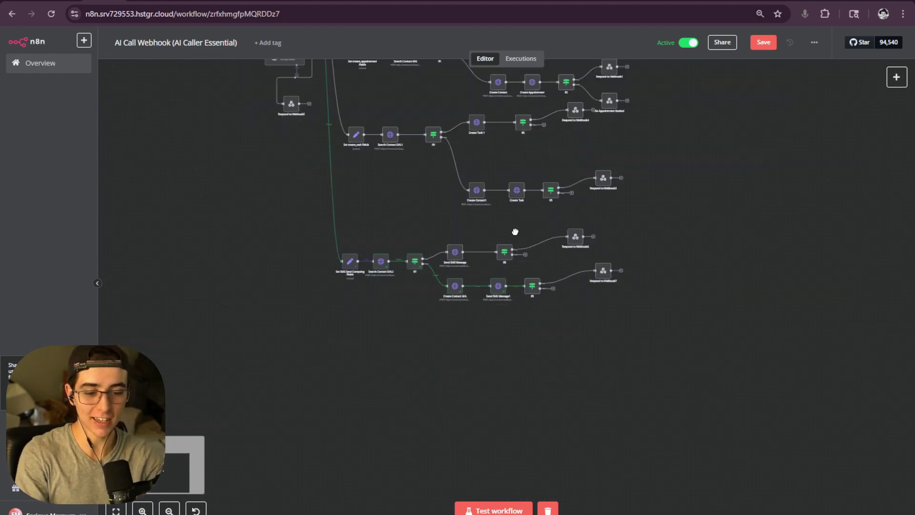
scroll(515, 232, "up", 3)
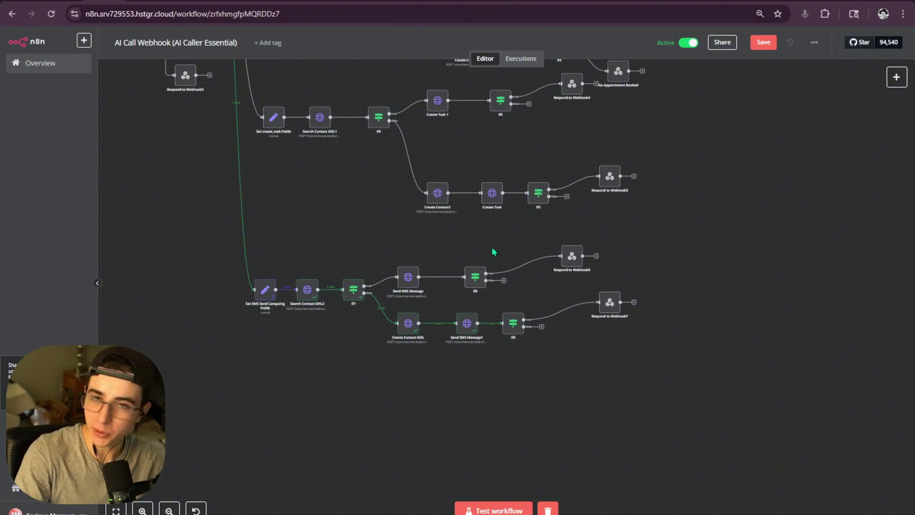
double_click(469, 315)
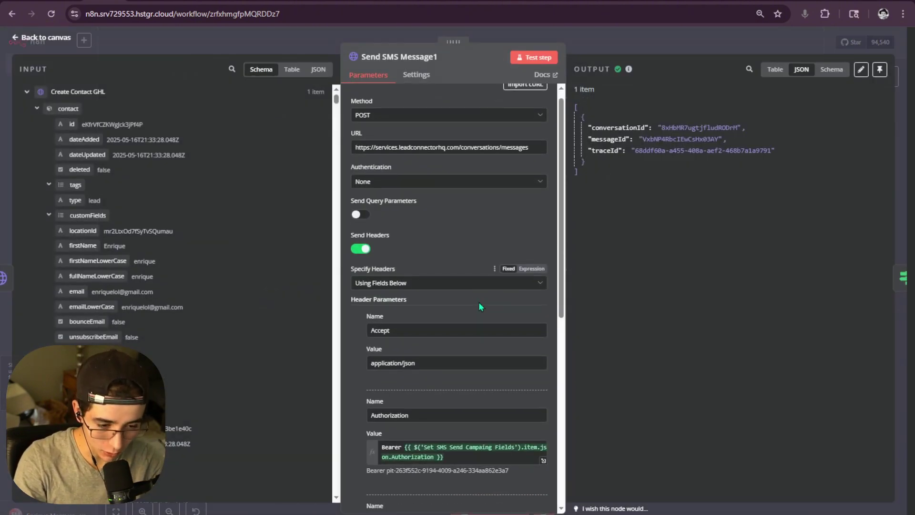
scroll(478, 298, "down", 5)
left_click(593, 48)
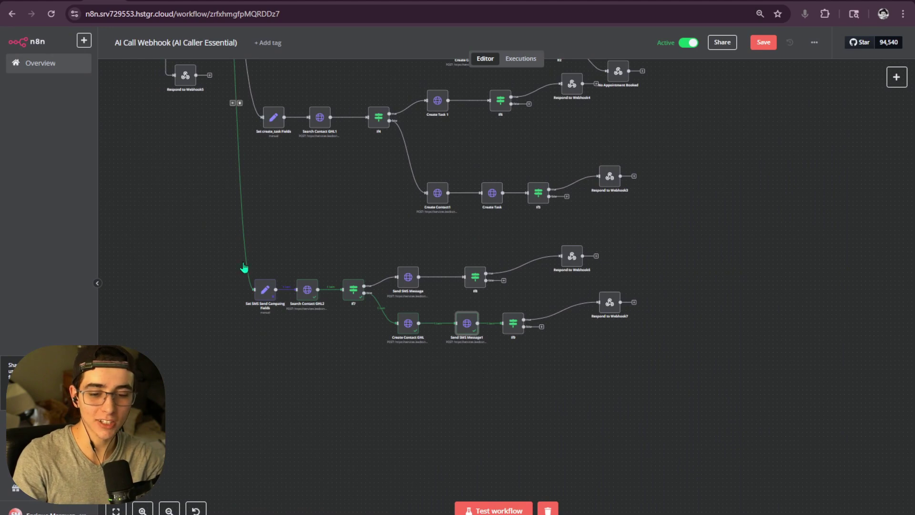
- Box-select the lower SMS branch, clear the selection, and save the workflow
left_click_drag(712, 358, 228, 247)
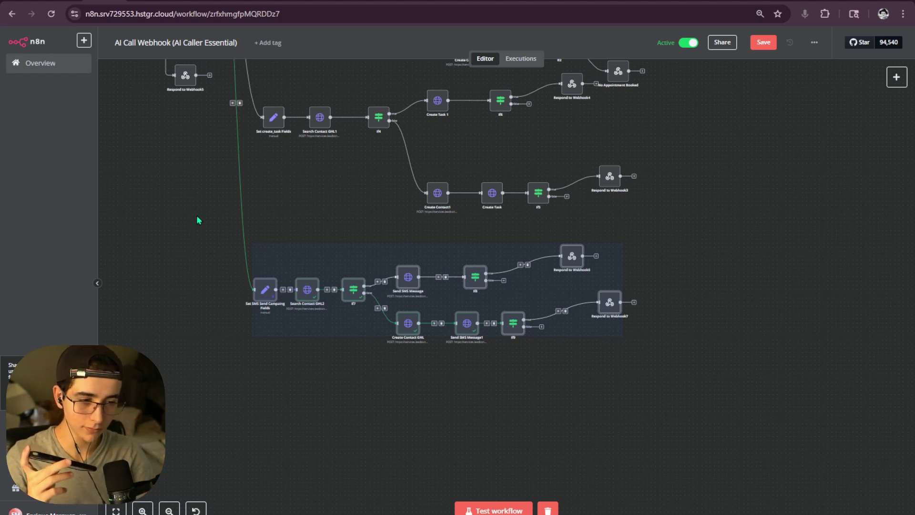
left_click(763, 41)
left_click(691, 218)
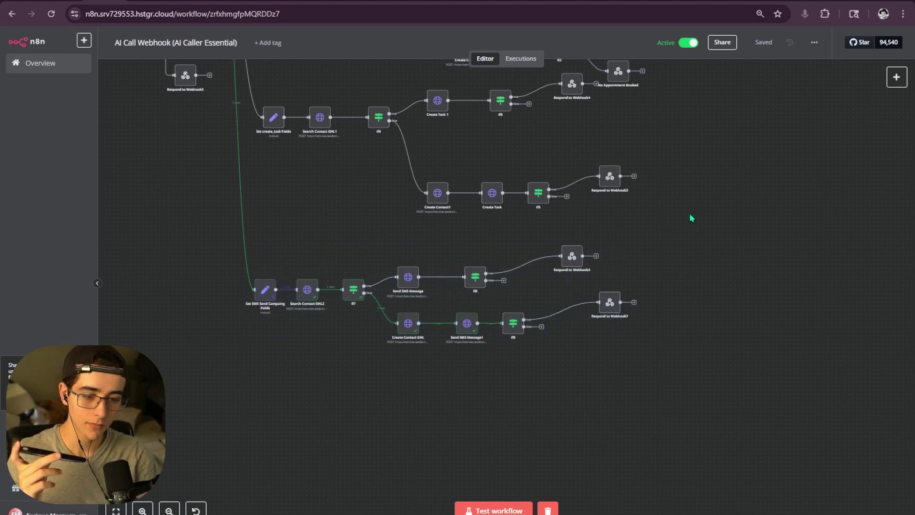
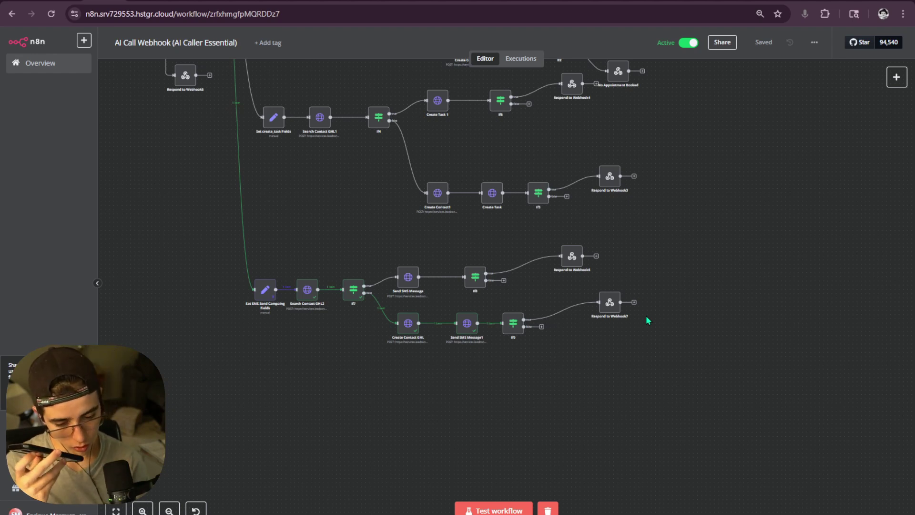
- Switch back to n8n and open the AI Call Webhook workflow's Executions list
key("alt+Tab")
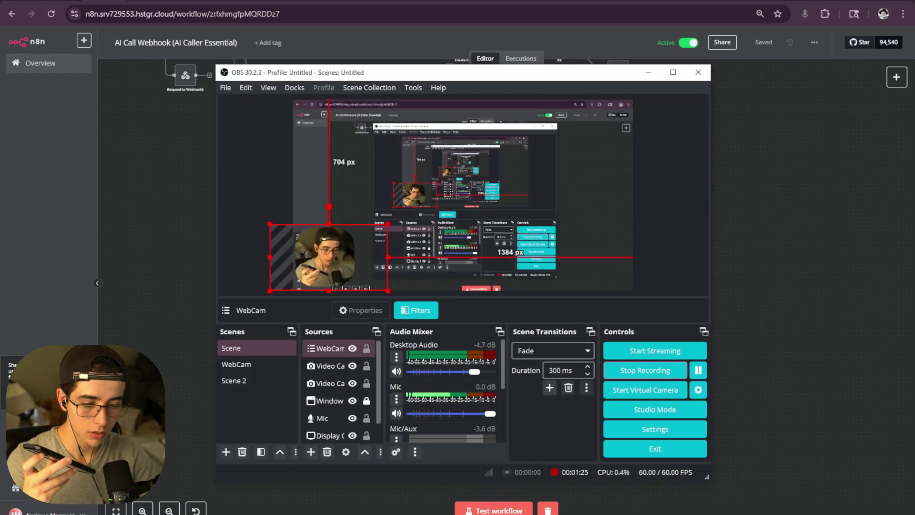
key("alt+Tab")
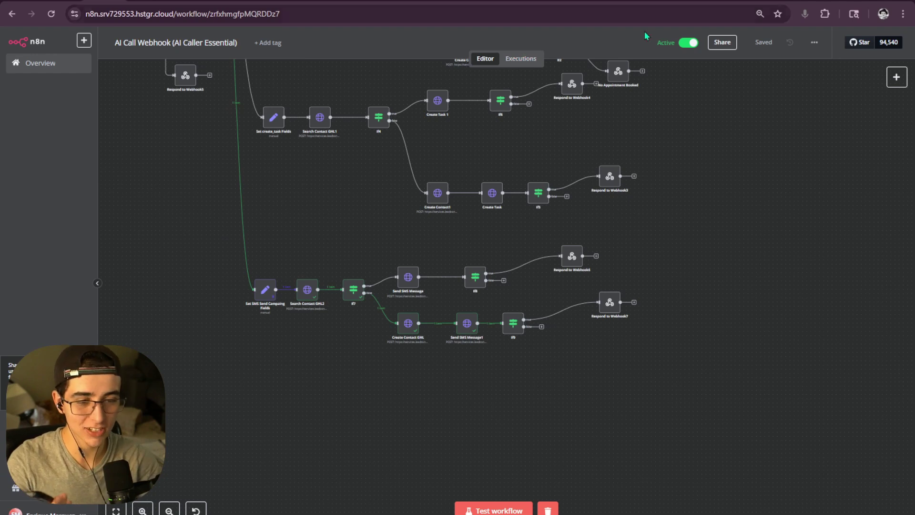
left_click(522, 64)
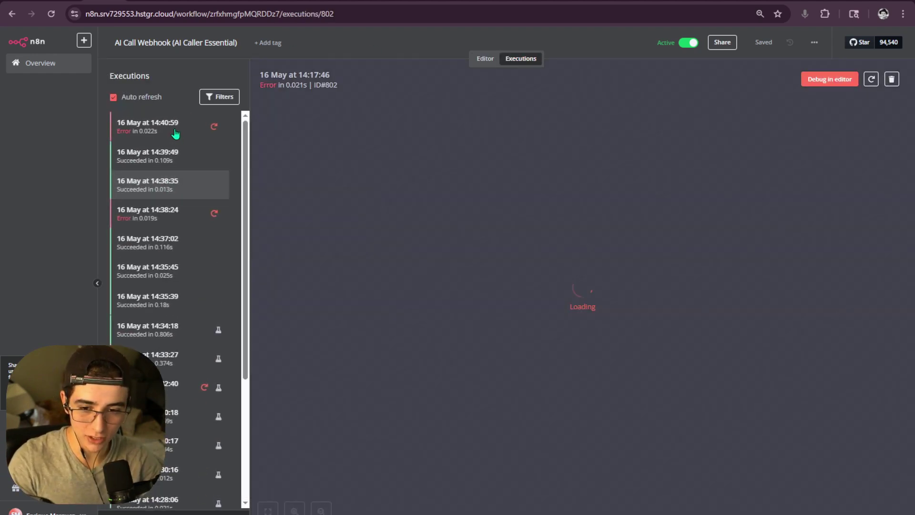
- Inspect Set SMS Send Campaing Fields in the errored 14:40:59 run and compare with 14:39:49
left_click(176, 132)
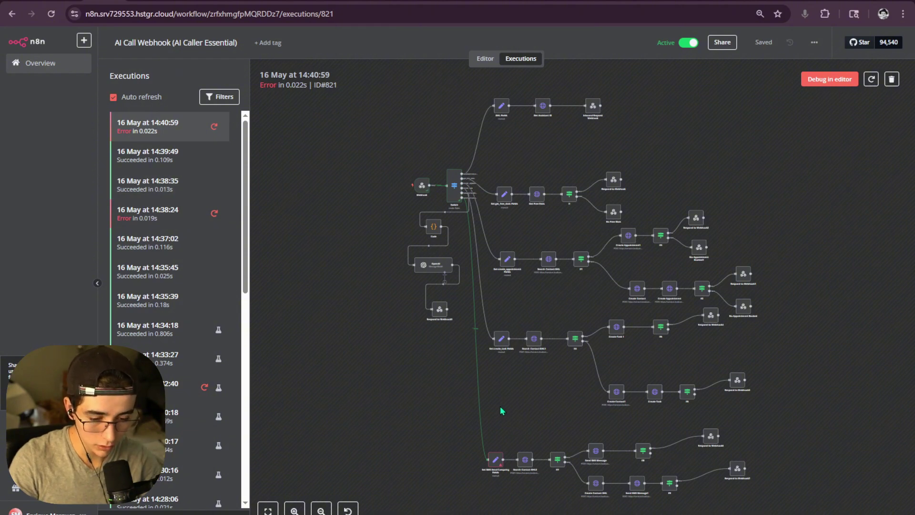
left_click_drag(497, 422, 485, 377)
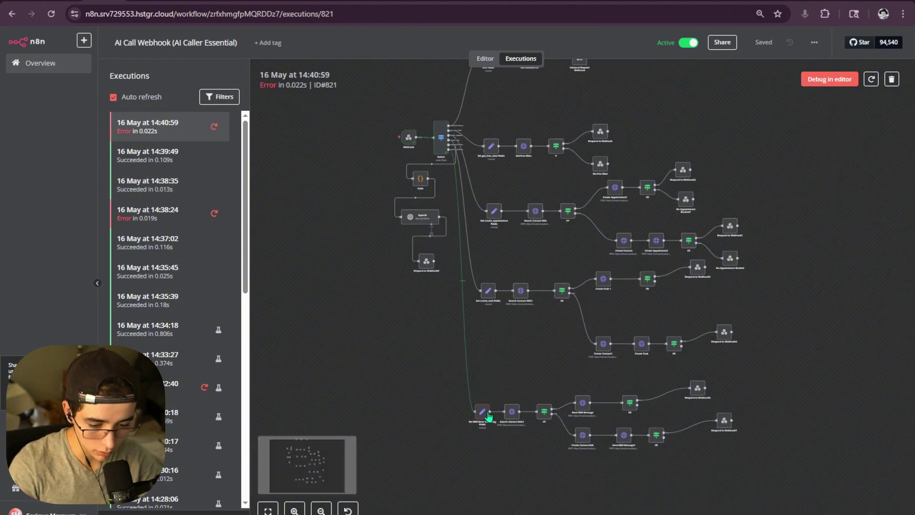
scroll(500, 418, "up", 5)
double_click(473, 377)
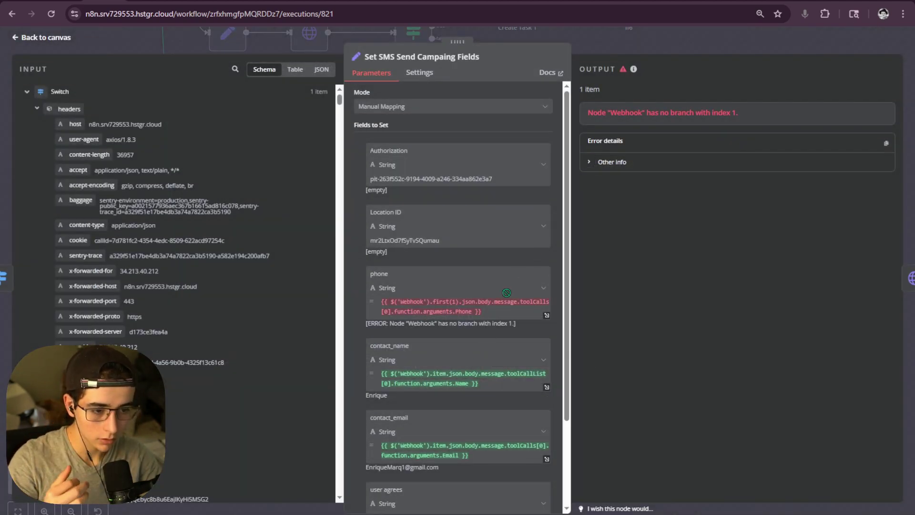
scroll(503, 310, "down", 3)
left_click(619, 39)
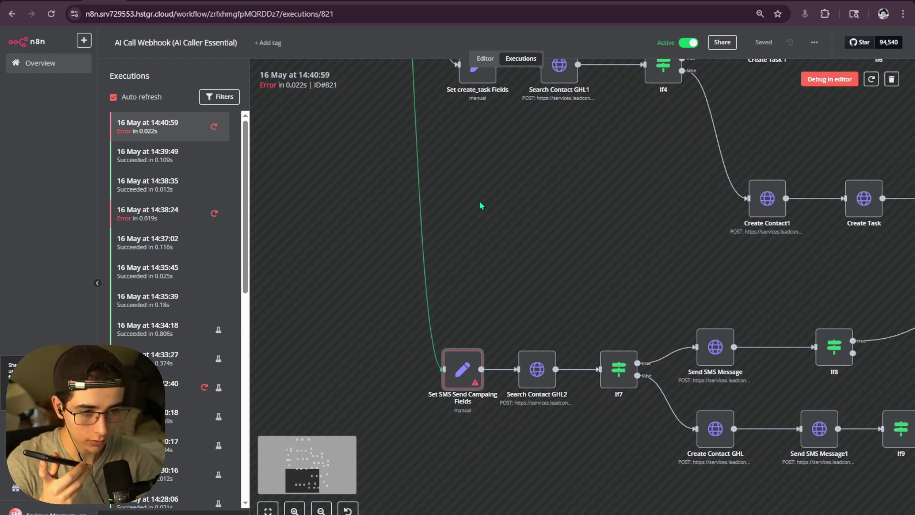
left_click(166, 155)
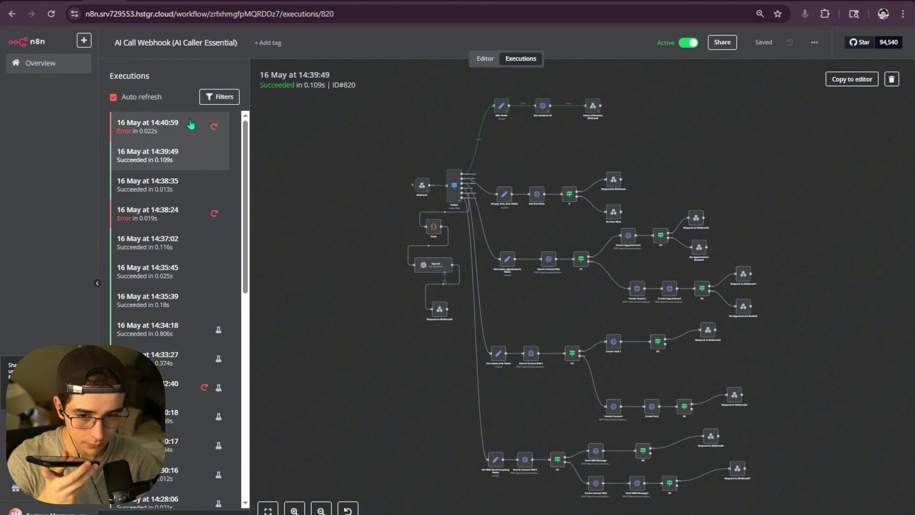
left_click(193, 128)
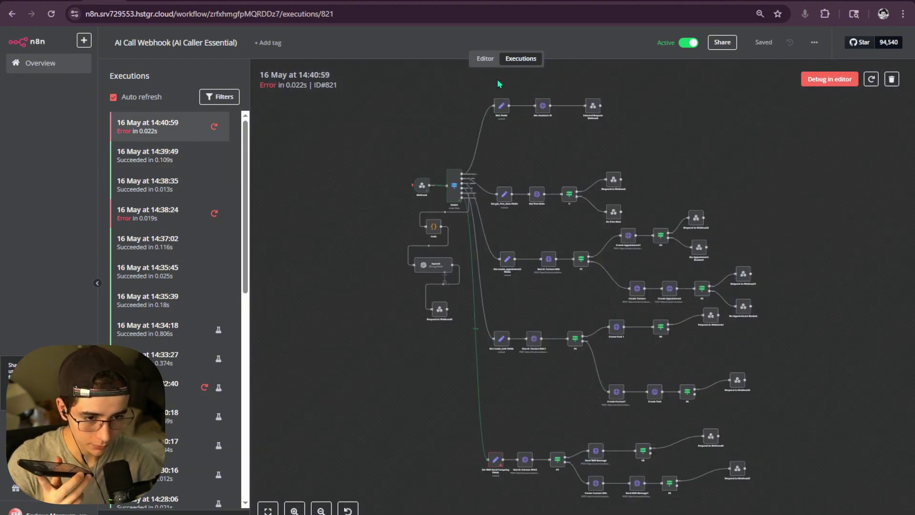
- Dismiss the enterprise notice and copy the 14:40:59 run's Webhook output data
left_click(829, 80)
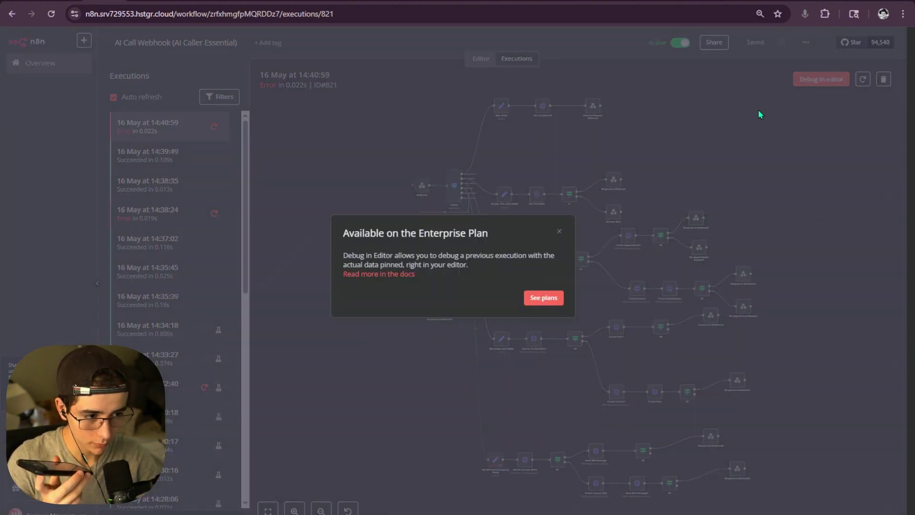
left_click(559, 231)
scroll(423, 191, "up", 5)
double_click(422, 191)
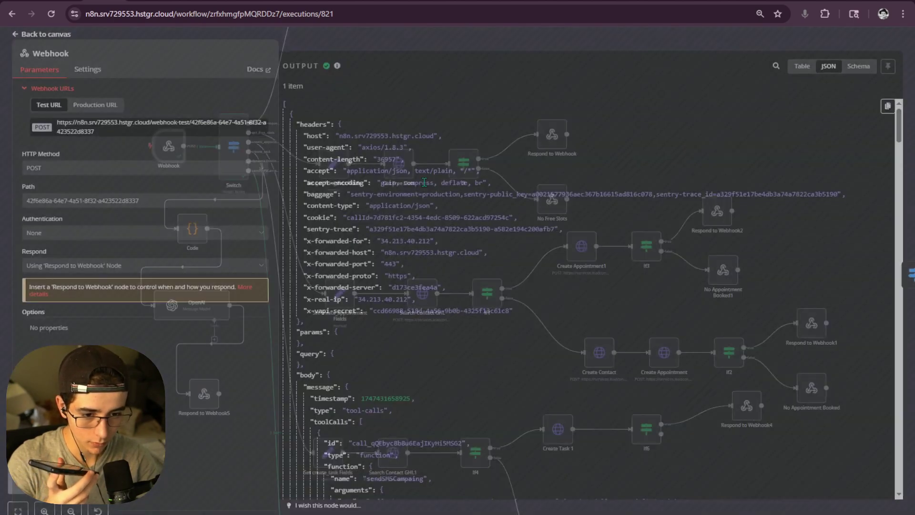
left_click(885, 117)
key("Escape")
- Replace the Webhook node's pinned output with the copied run data and save it
left_click(485, 58)
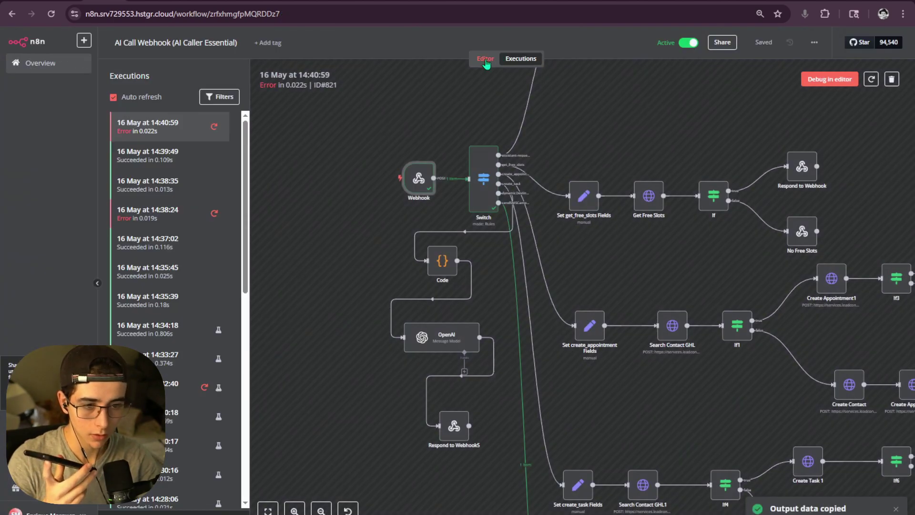
scroll(309, 194, "up", 4)
left_click_drag(310, 195, 435, 342)
scroll(435, 341, "down", 10)
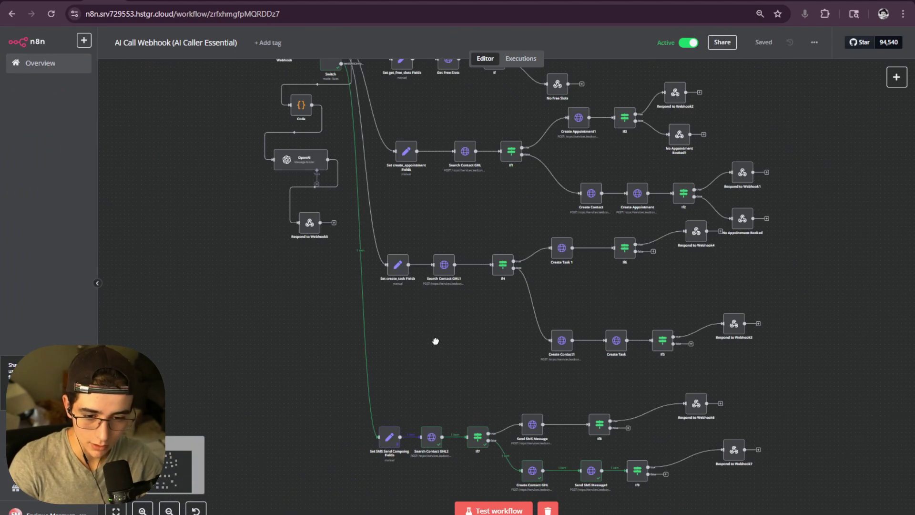
scroll(365, 195, "up", 5)
left_click(363, 228)
double_click(362, 228)
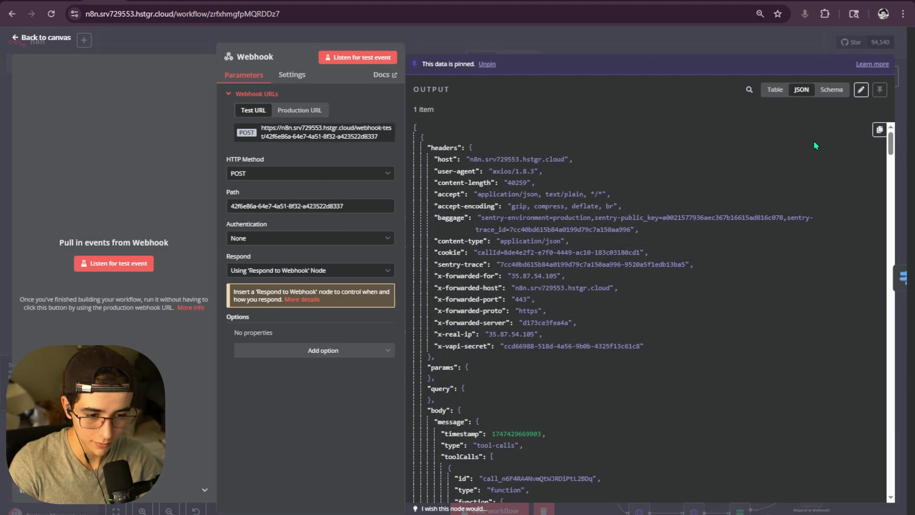
left_click(860, 91)
key("ctrl+a")
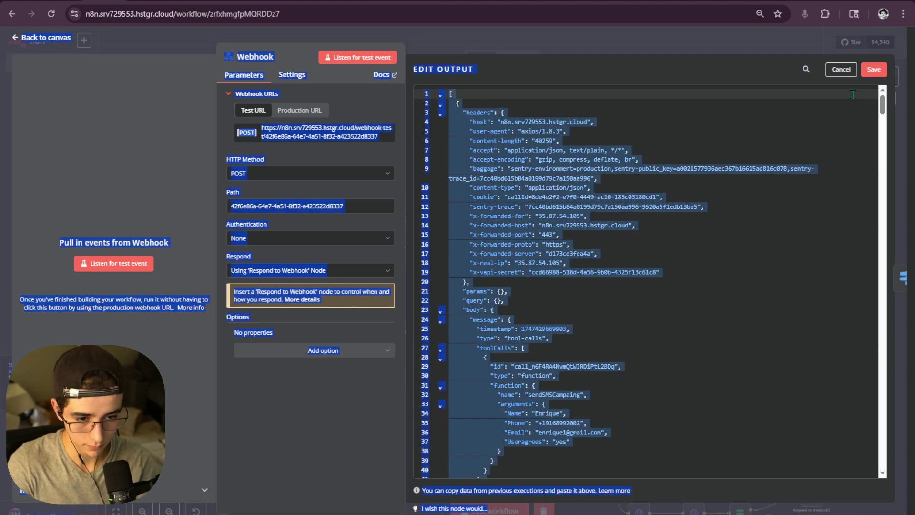
left_click(580, 197)
key("ctrl+a")
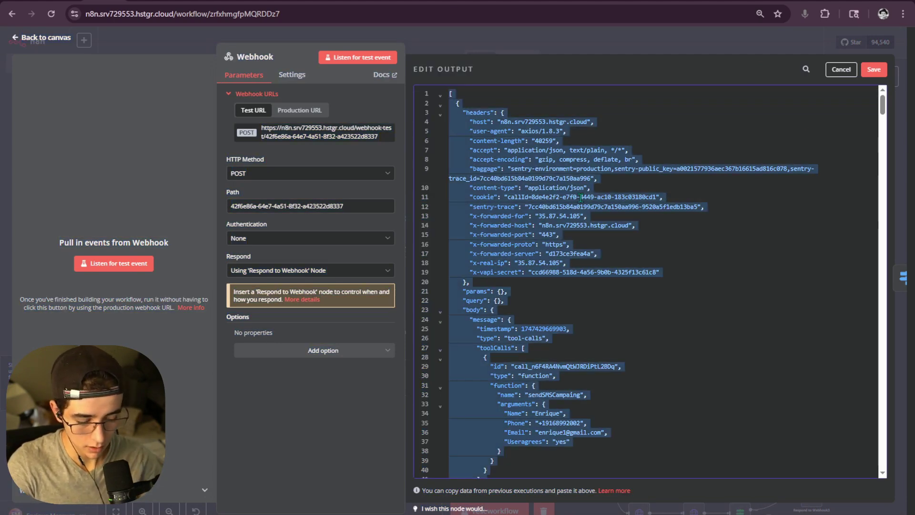
key("BackSpace")
key("ctrl+v")
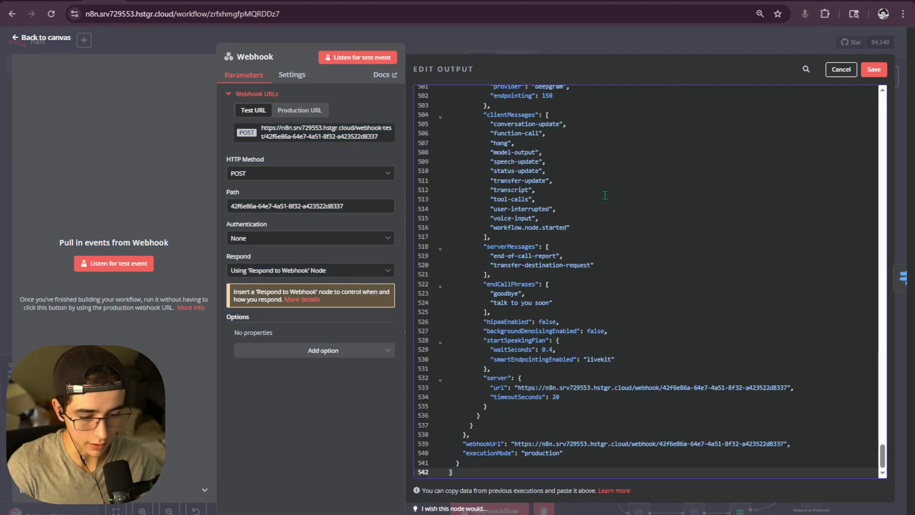
left_click(872, 70)
key("Escape")
- Delete the phone field from Set SMS Send Campaing Fields, save, and check the latest runs
scroll(451, 235, "up", 3)
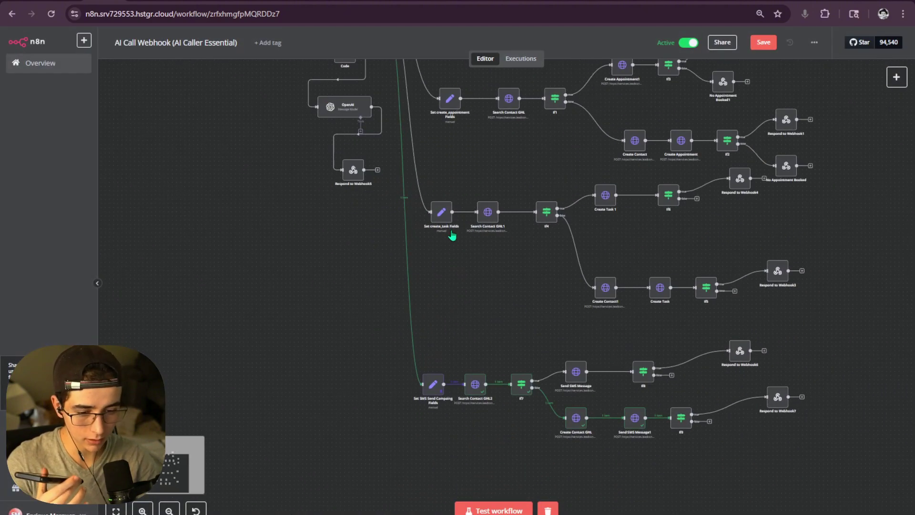
scroll(441, 305, "down", 1)
double_click(431, 373)
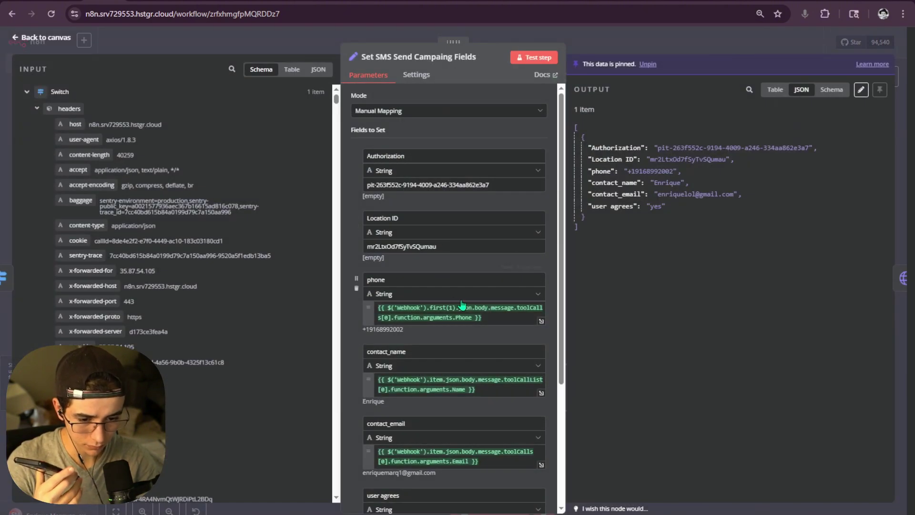
left_click(356, 288)
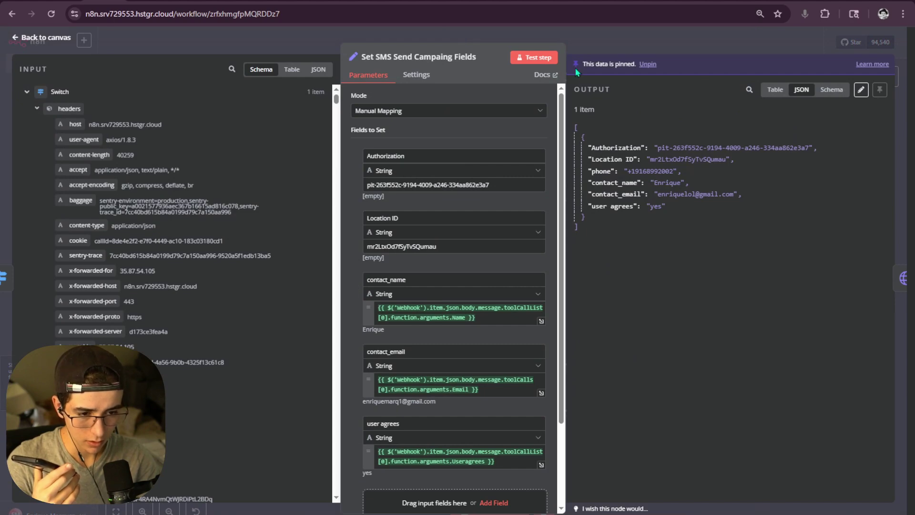
key("Escape")
key("ctrl+s")
scroll(478, 323, "down", 1)
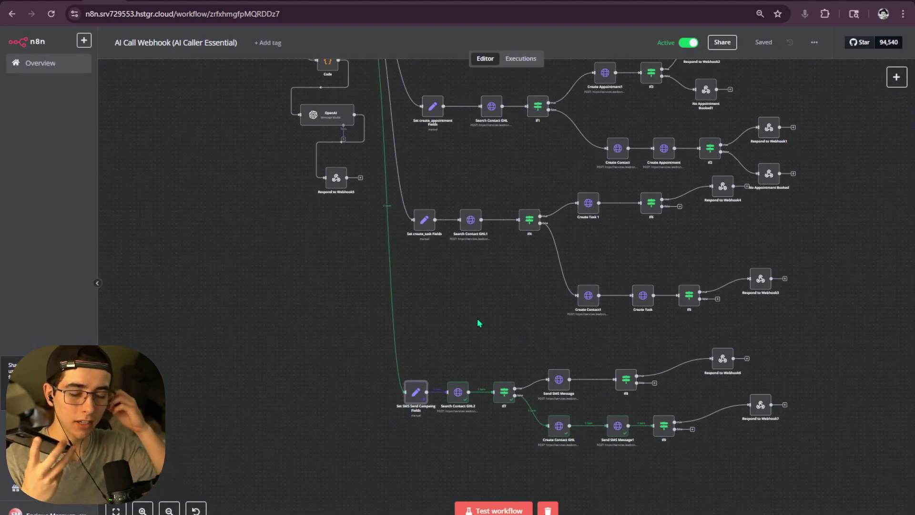
left_click(521, 58)
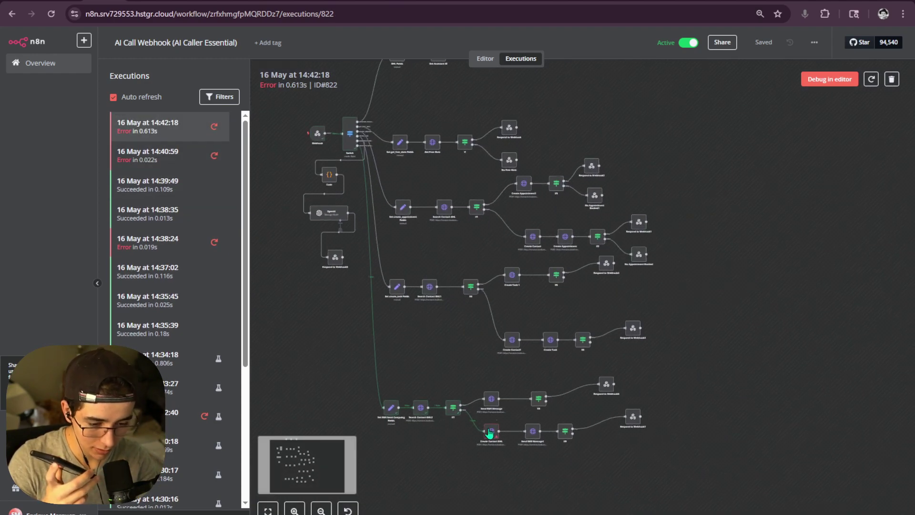
- Review Create Contact GHL's JSON body and its duplicate-contact error message
double_click(491, 430)
scroll(445, 299, "down", 8)
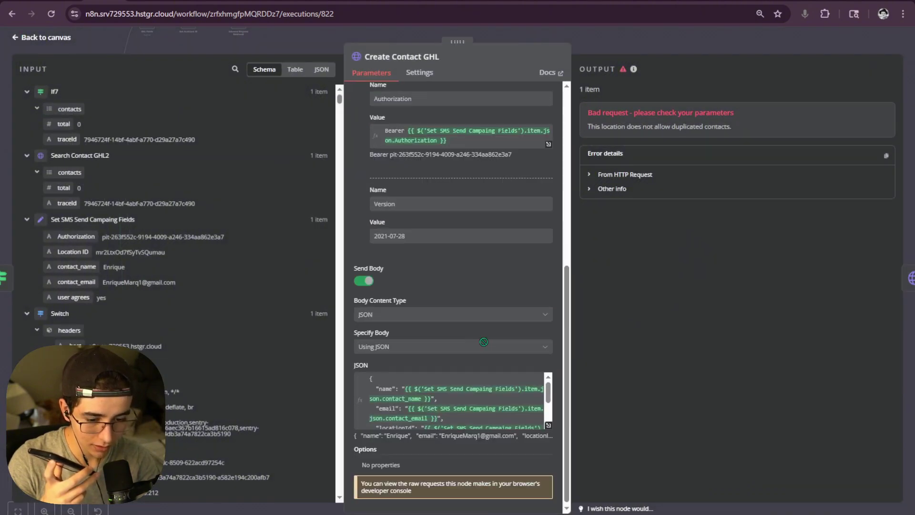
left_click(548, 428)
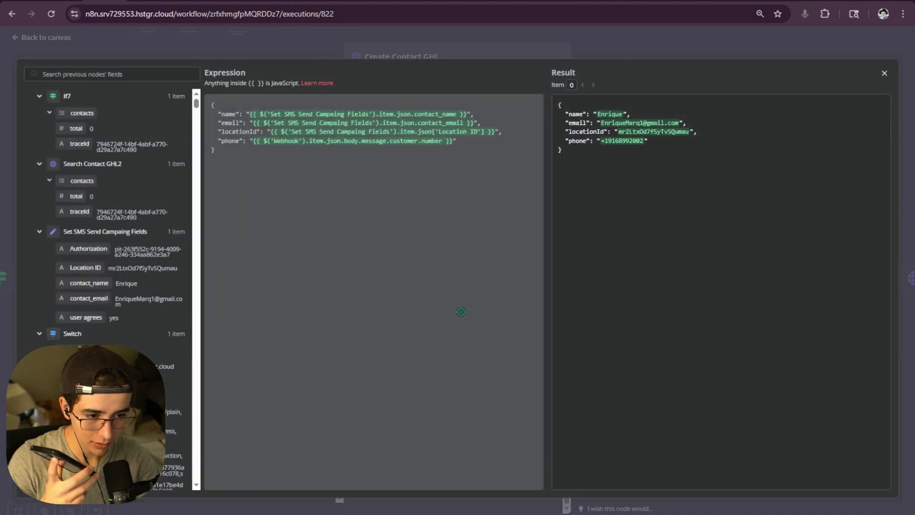
key("Escape")
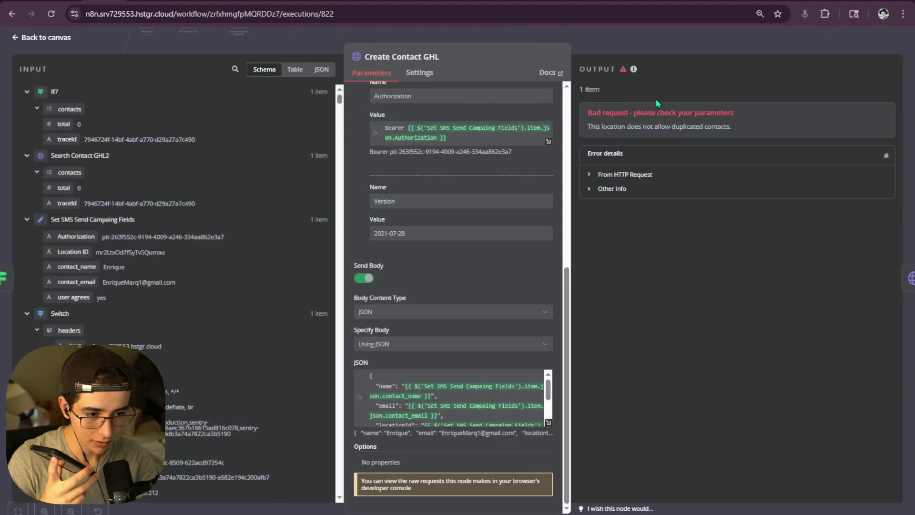
left_click_drag(588, 126, 736, 136)
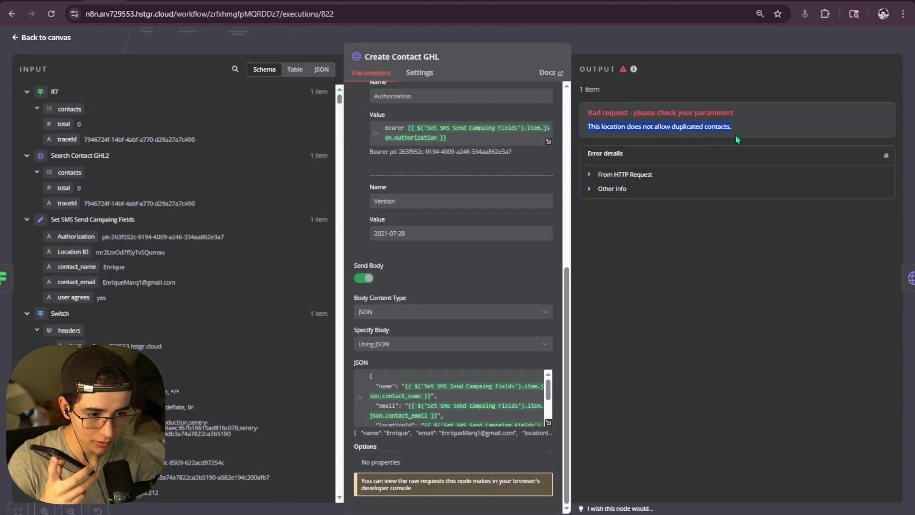
left_click(680, 39)
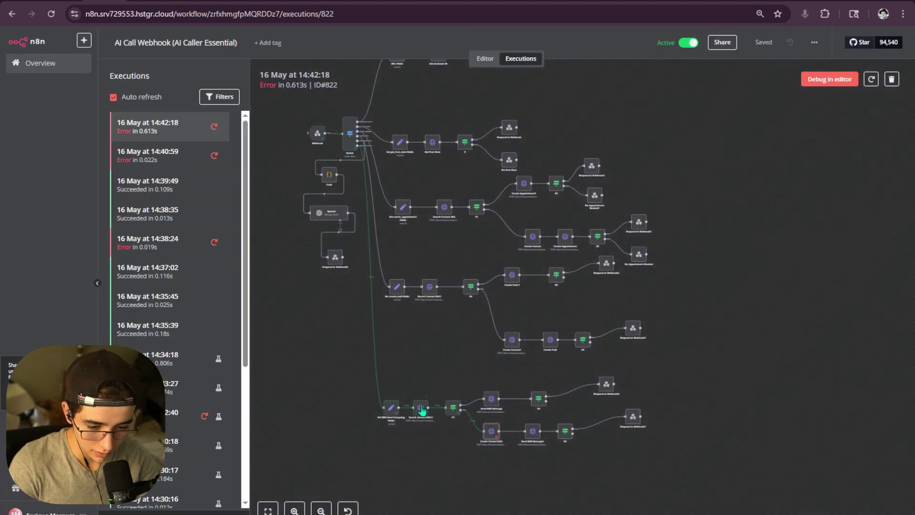
- View Search Contact GHL2's resolved JSON body to see which email it searches
double_click(421, 407)
scroll(519, 361, "down", 5)
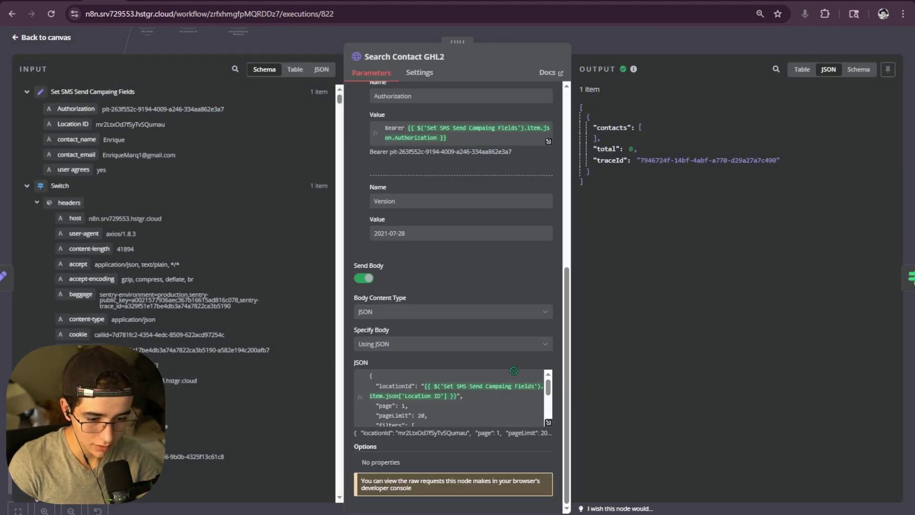
left_click(545, 422)
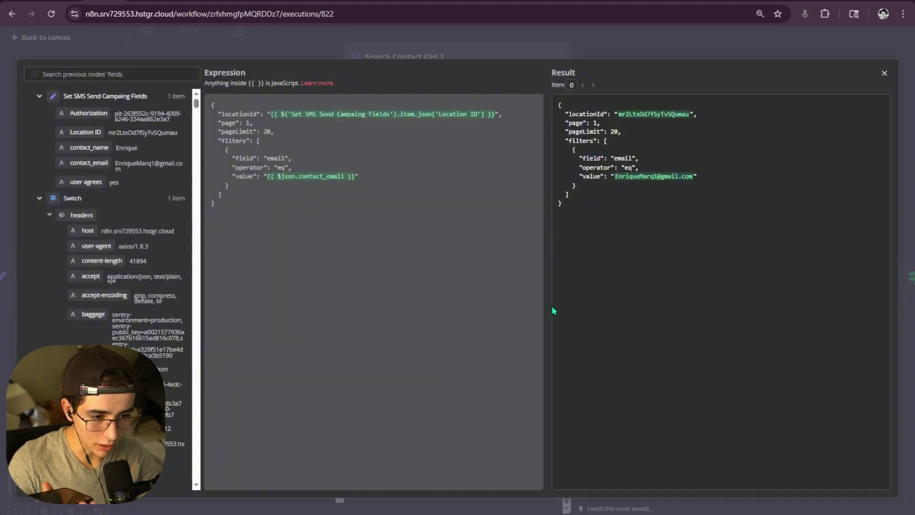
left_click(624, 180)
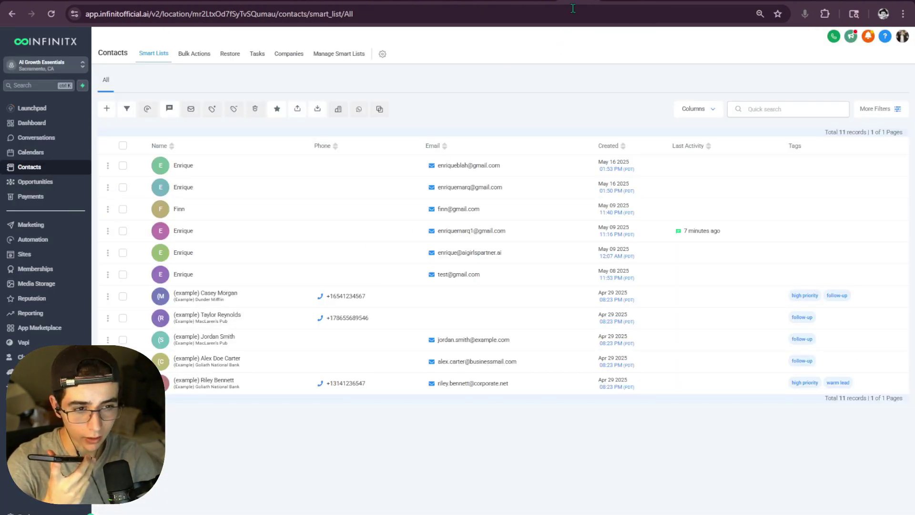
- Reload Infinitx contacts, check the newest contact's phone and SMS thread, then reload the list
left_click(51, 14)
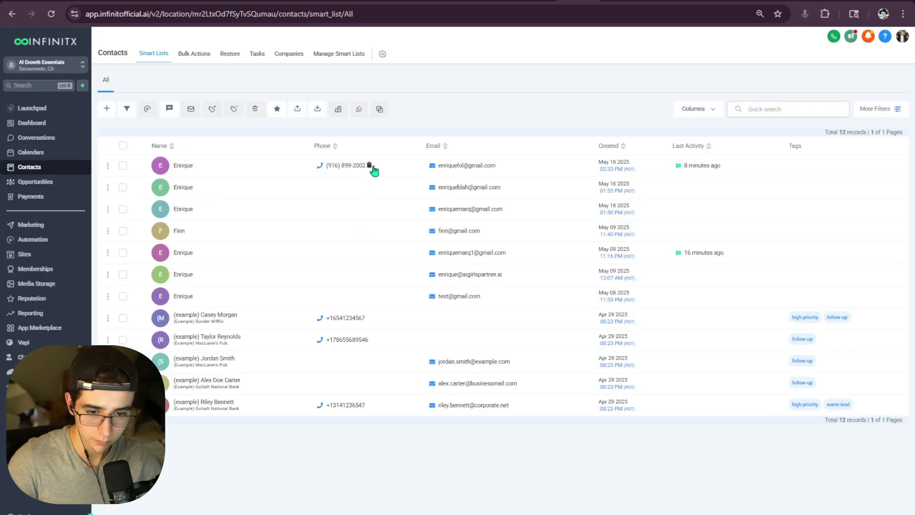
left_click(374, 172)
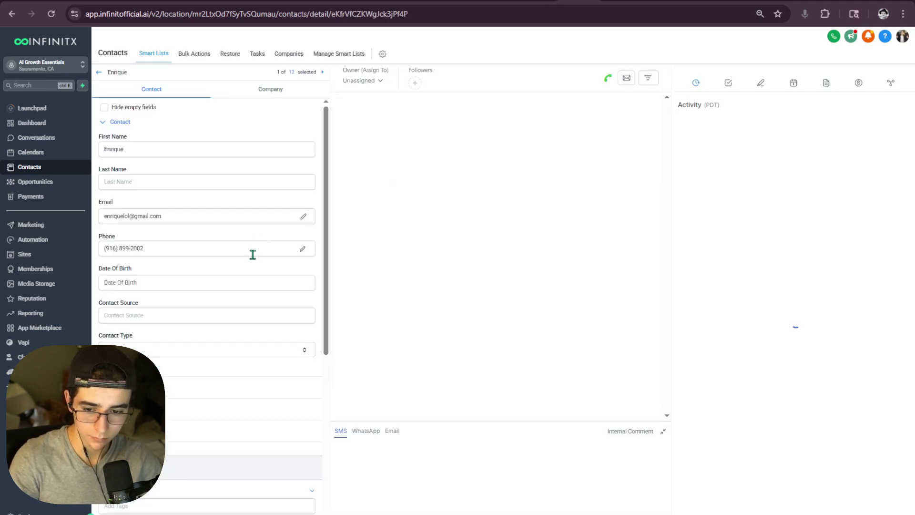
scroll(200, 253, "down", 3)
scroll(181, 254, "up", 2)
left_click(155, 193)
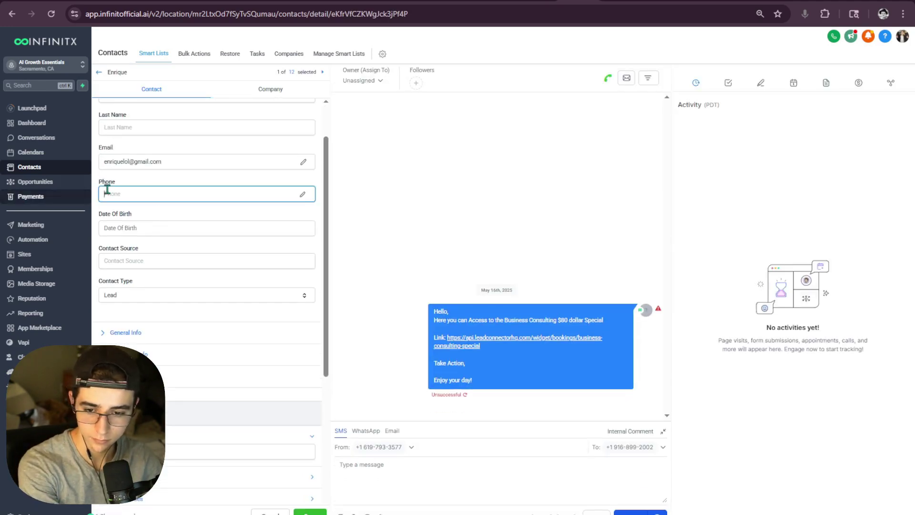
left_click(99, 72)
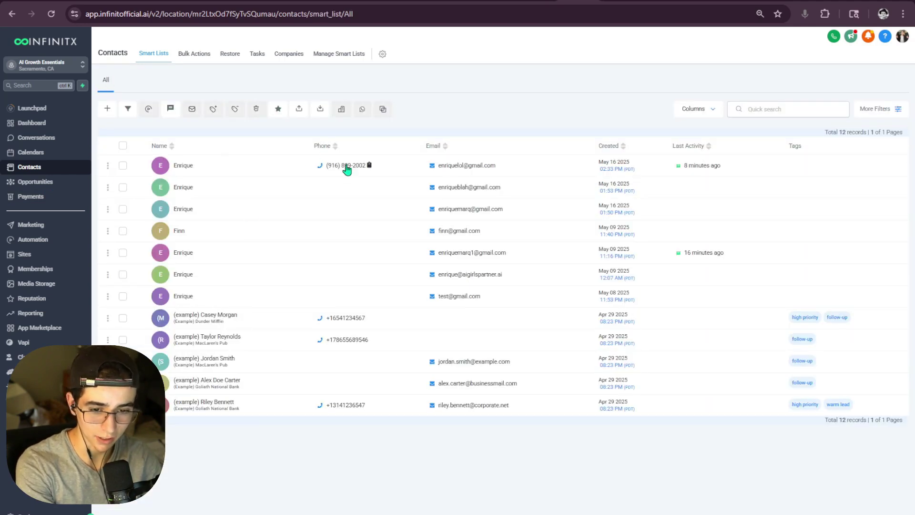
left_click(51, 16)
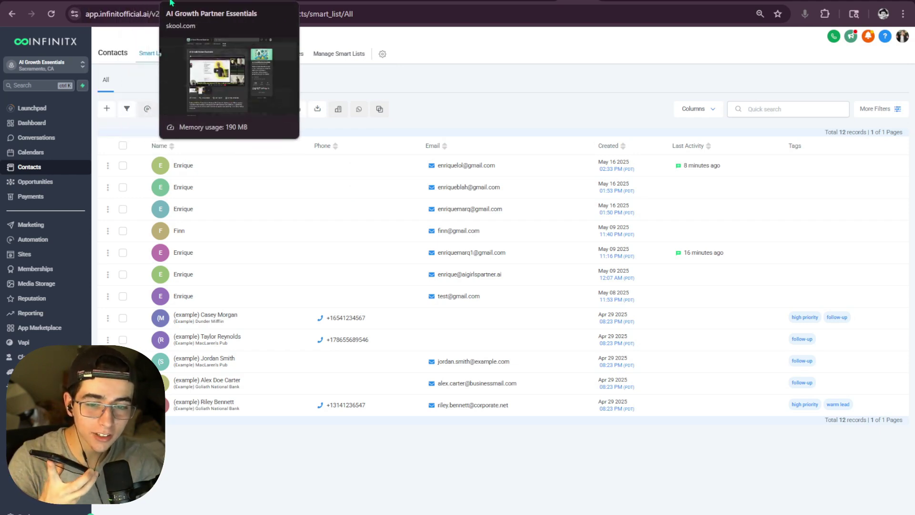
- Check the 14:43:16 run's Create Contact GHL body for name, email, location and phone
left_click(106, 0)
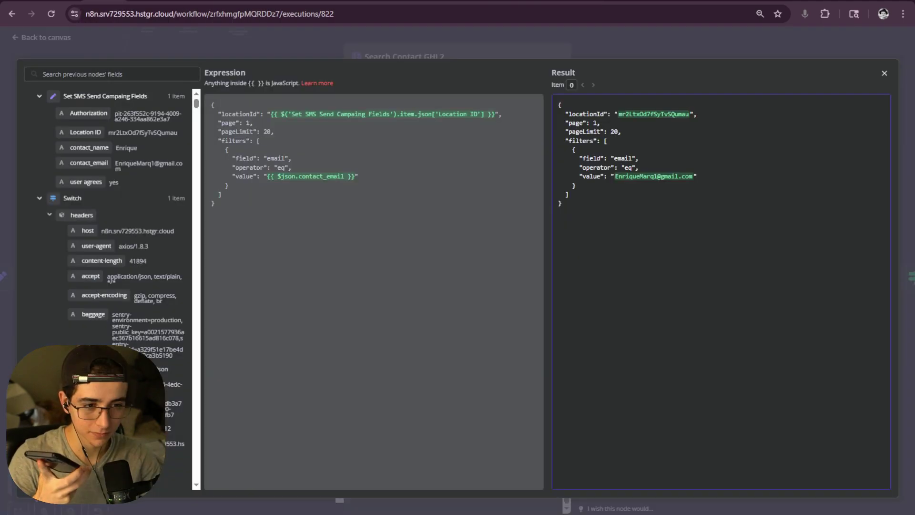
left_click(469, 56)
key("Escape")
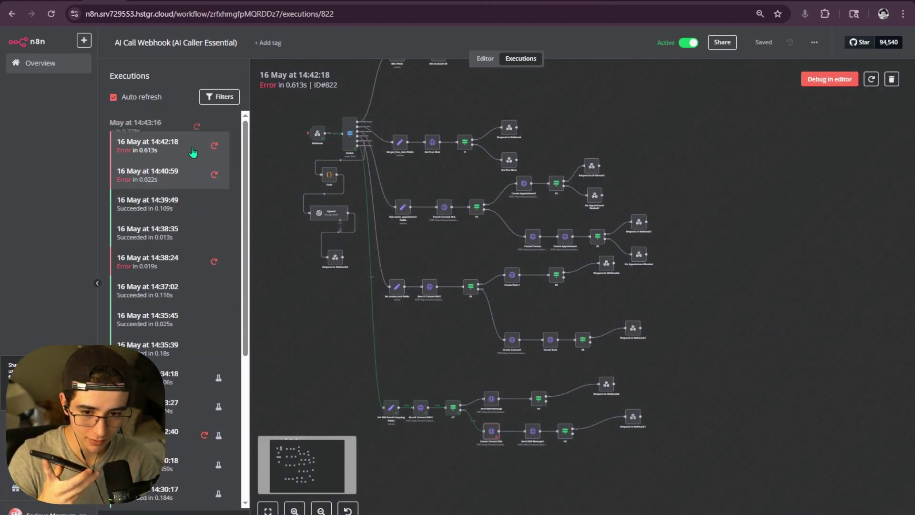
left_click(188, 131)
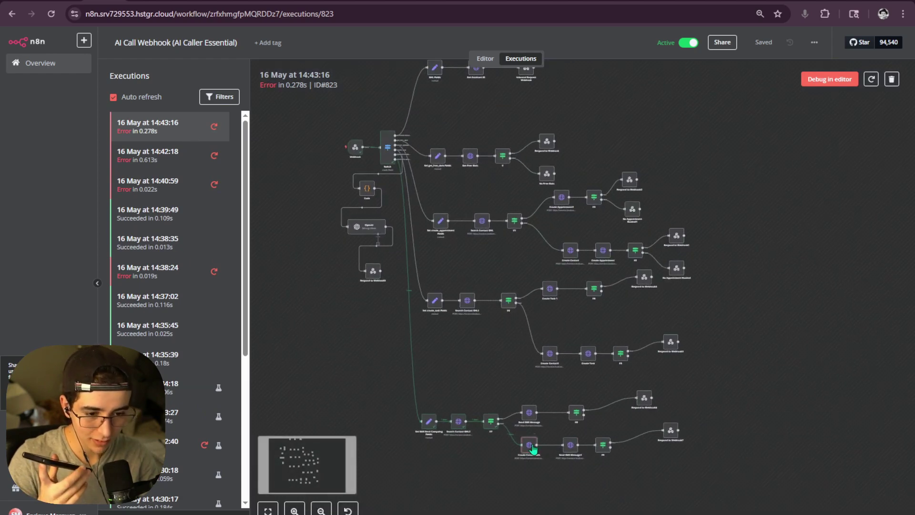
double_click(532, 448)
scroll(498, 371, "down", 5)
left_click(549, 423)
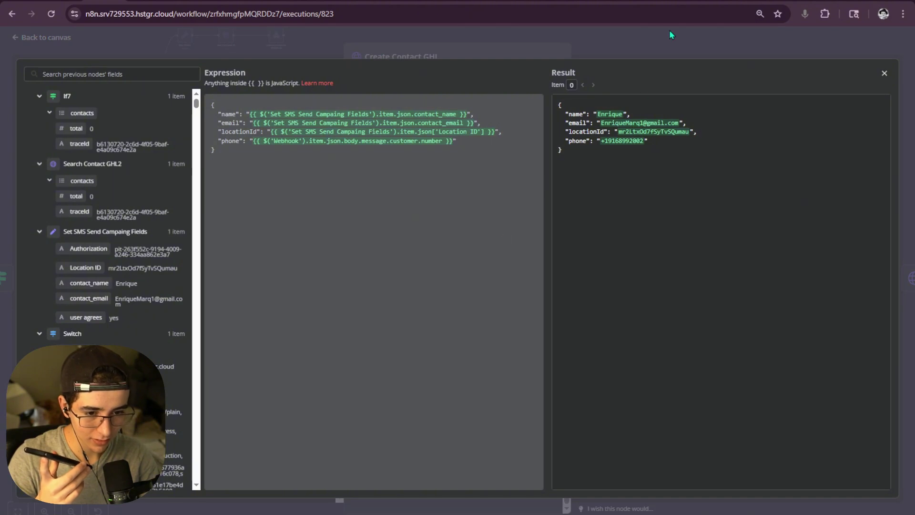
left_click(669, 30)
left_click(639, 37)
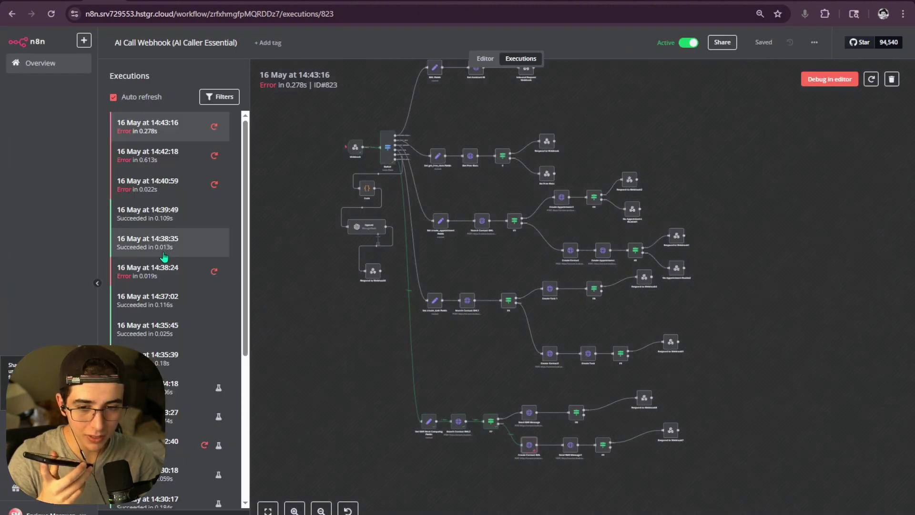
- Return to the n8n Executions list and reload the CRM contacts page
left_click(485, 59)
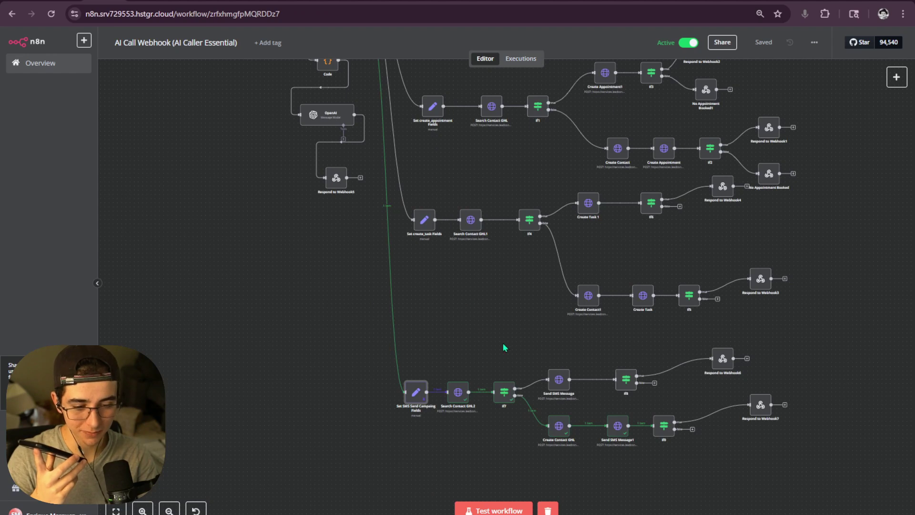
left_click(520, 58)
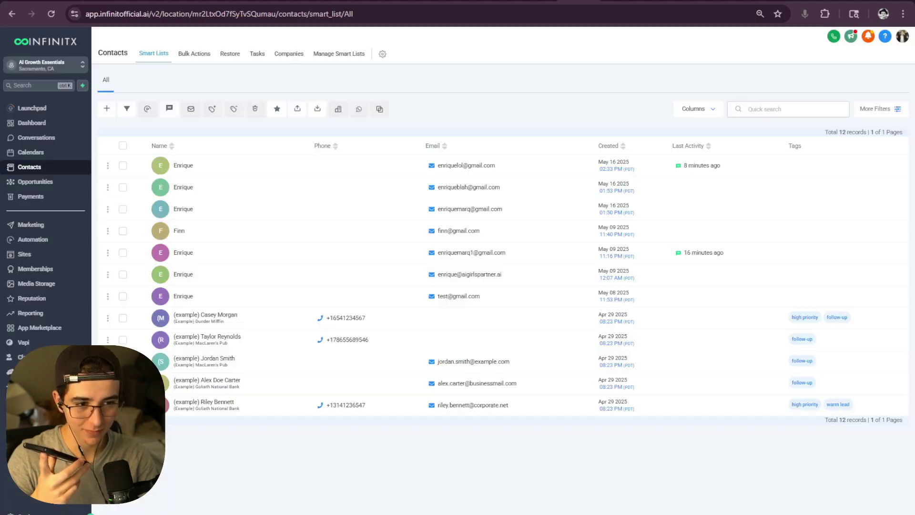
left_click(52, 15)
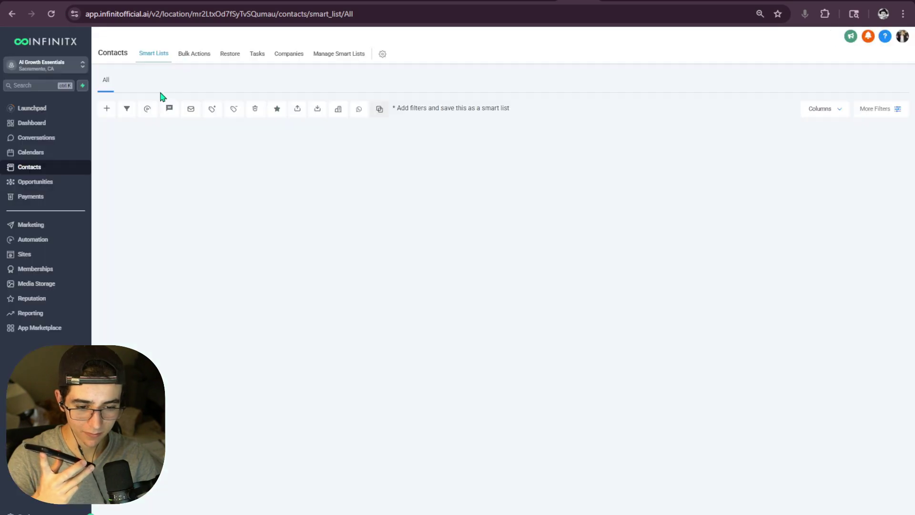
- Compare recent runs and check the 14:43:32 run's Create Contact GHL JSON body
left_click(114, 2)
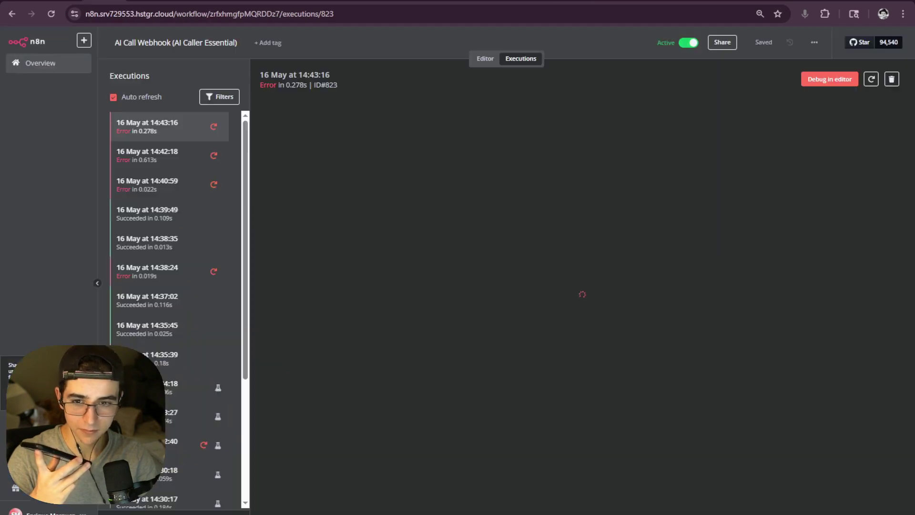
left_click(170, 155)
left_click(173, 191)
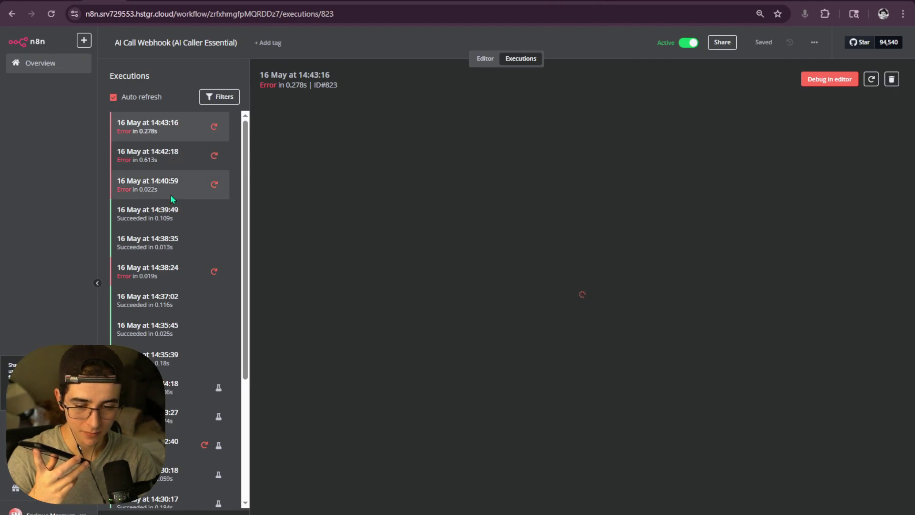
left_click(174, 213)
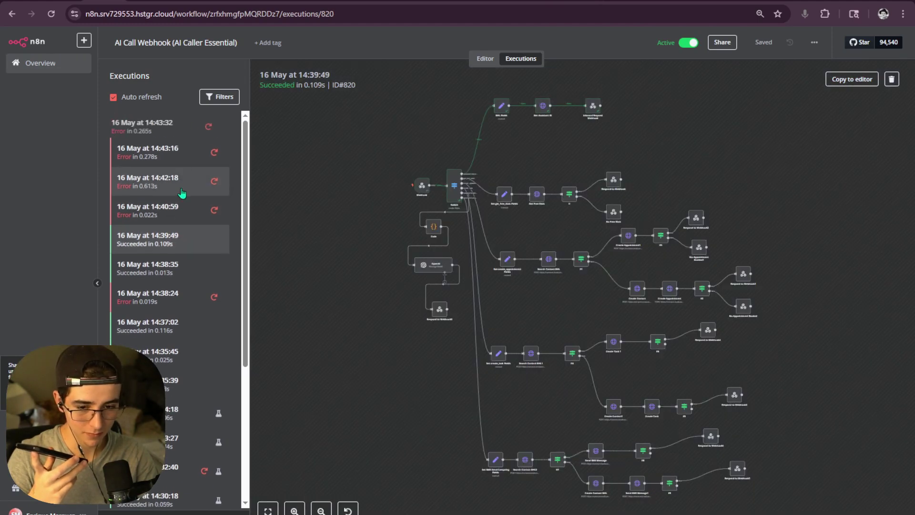
left_click(180, 132)
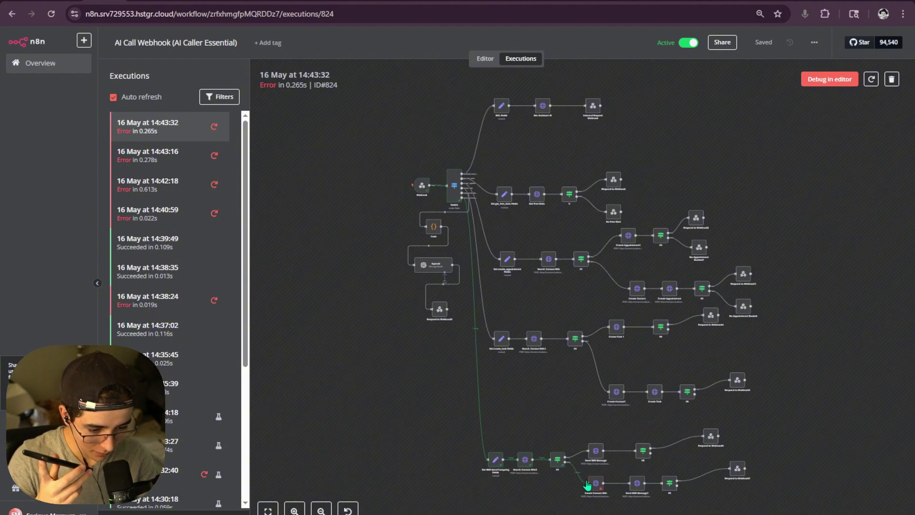
double_click(587, 485)
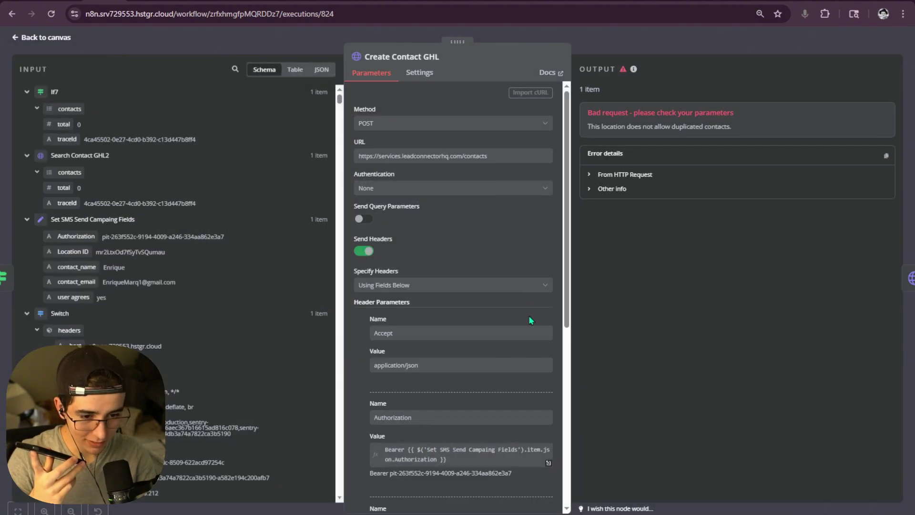
scroll(517, 239, "down", 5)
left_click(549, 421)
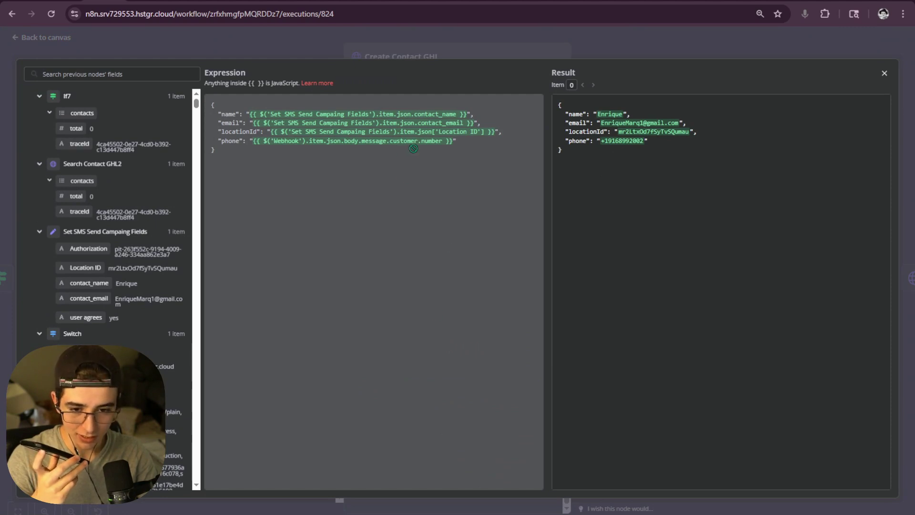
left_click(633, 51)
left_click(624, 53)
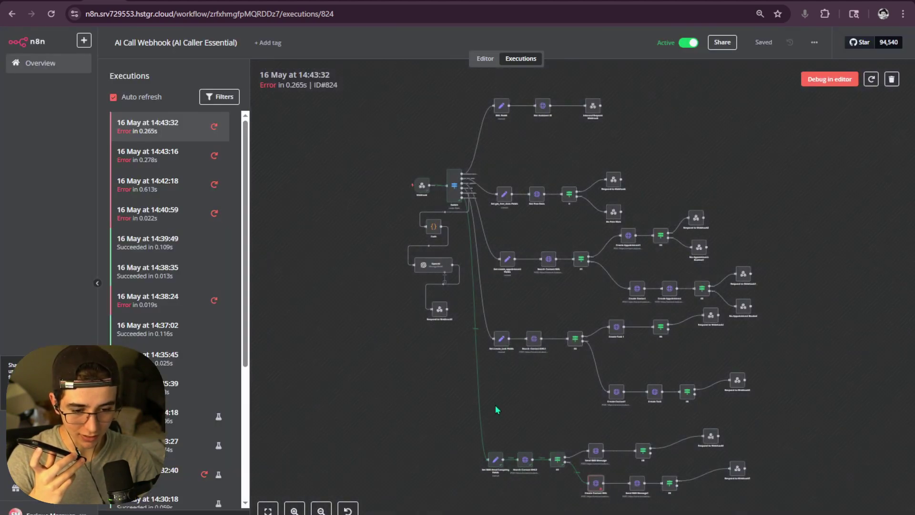
- Inspect Set SMS Send Campaing Fields, then return to the editor and reload the workflow page
double_click(491, 459)
scroll(529, 400, "down", 1)
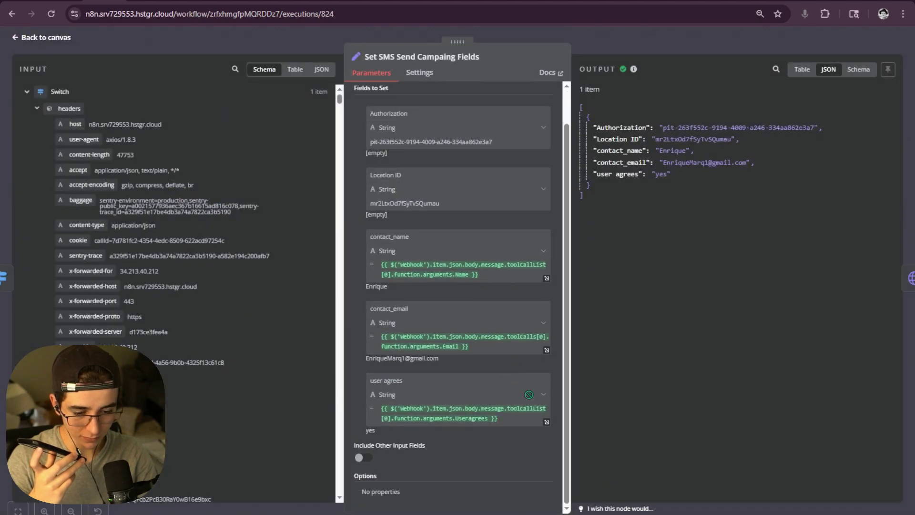
scroll(528, 401, "up", 1)
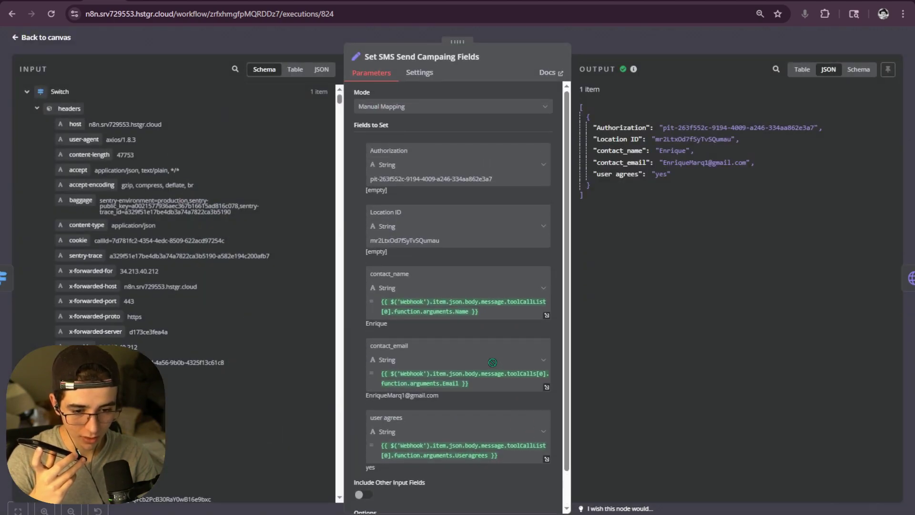
scroll(493, 362, "down", 1)
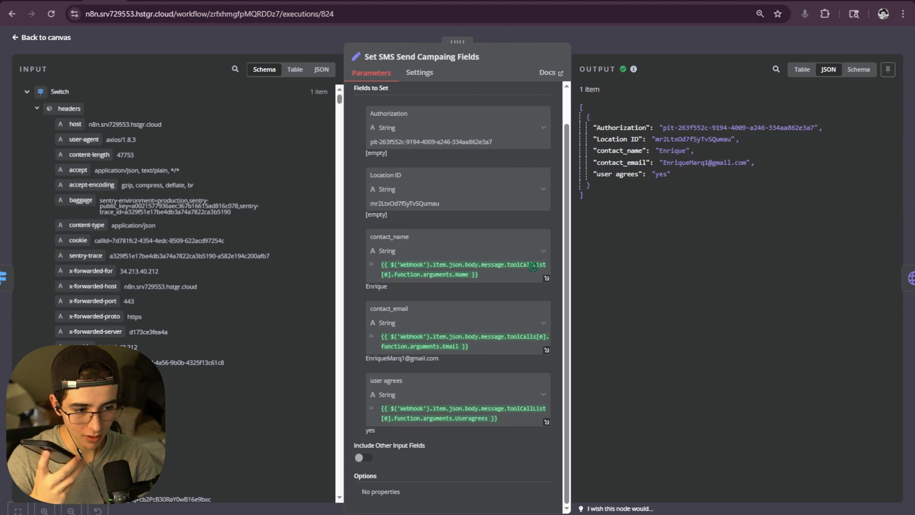
left_click(653, 38)
left_click(485, 58)
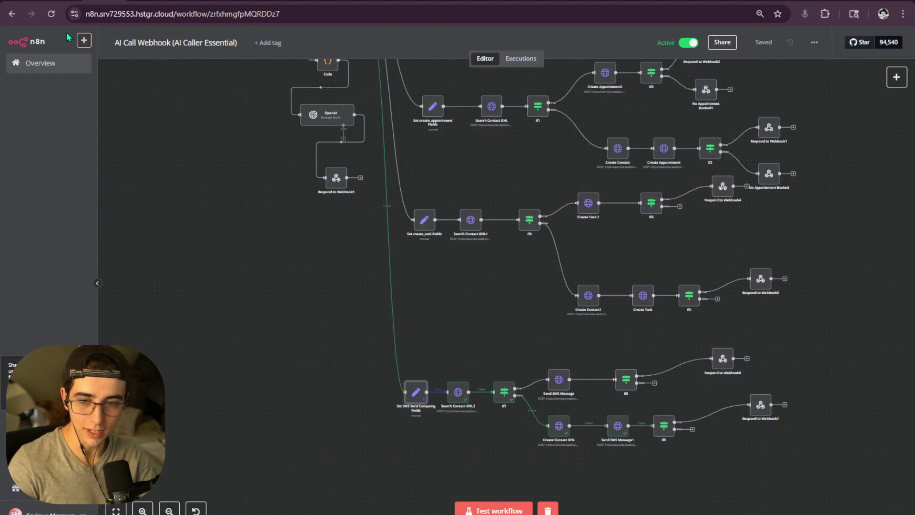
key("ctrl+r")
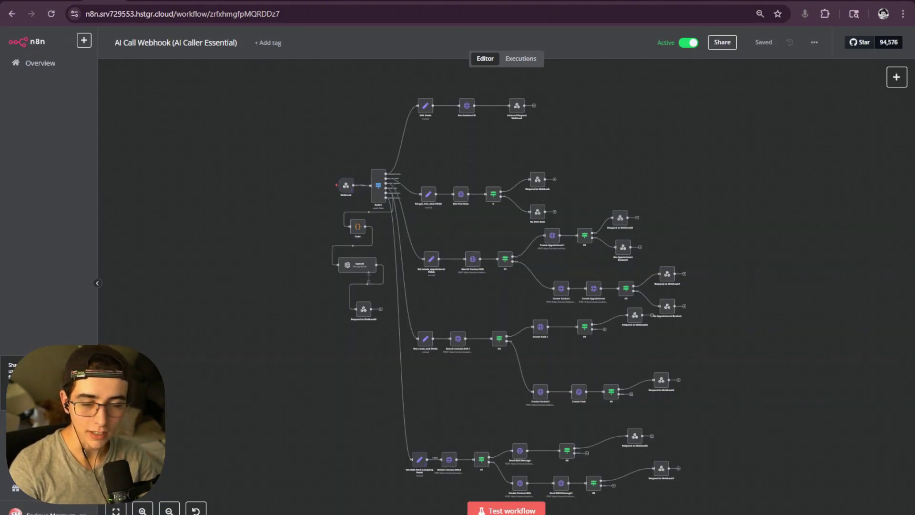
- Reload the Infinitx Contacts list and tick the first three contact rows
left_click(633, 0)
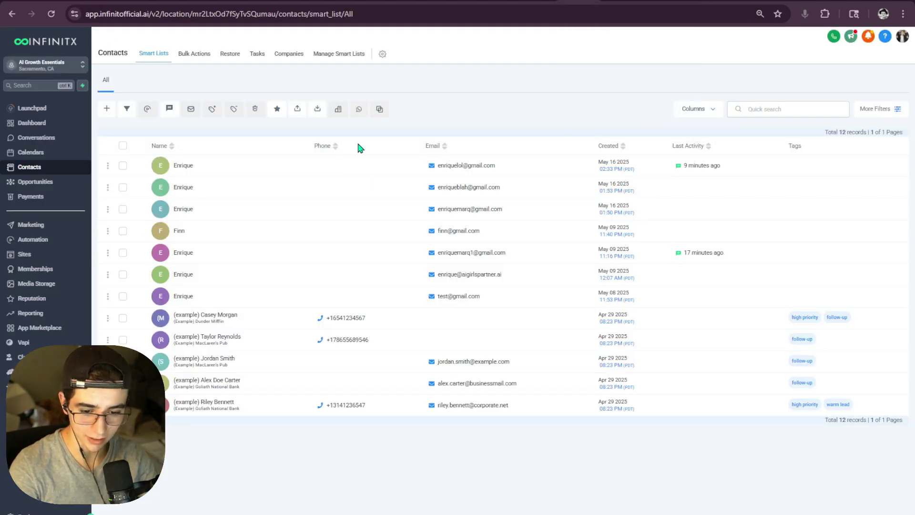
left_click(51, 14)
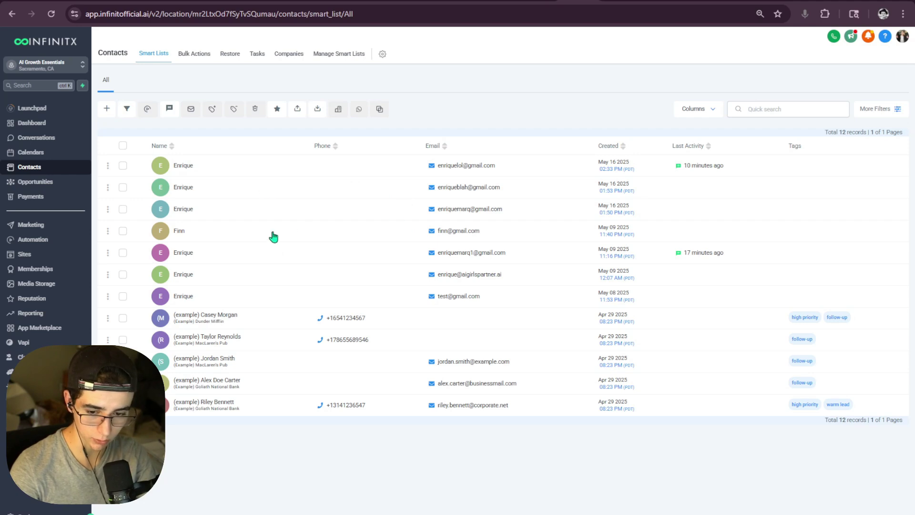
left_click(122, 166)
left_click(123, 187)
left_click(123, 209)
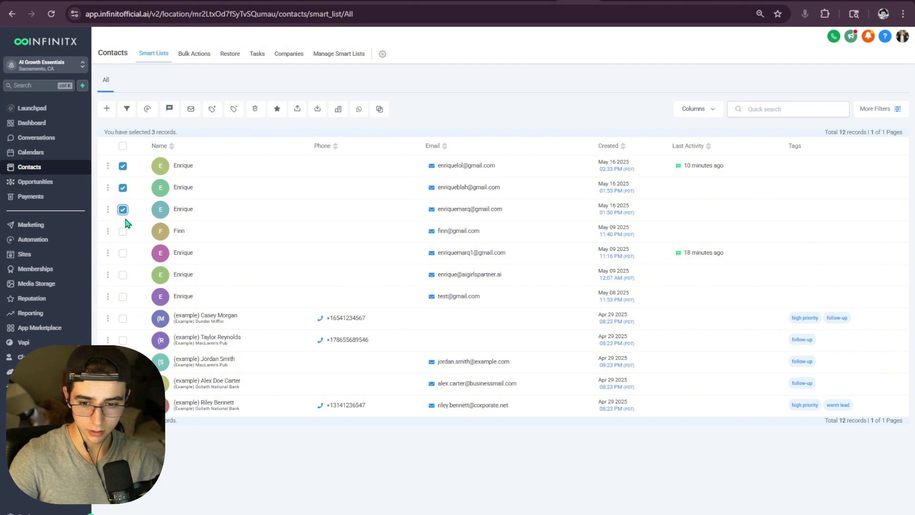
- Clear rows four to six so only the three test contacts stay selected
left_click(122, 274)
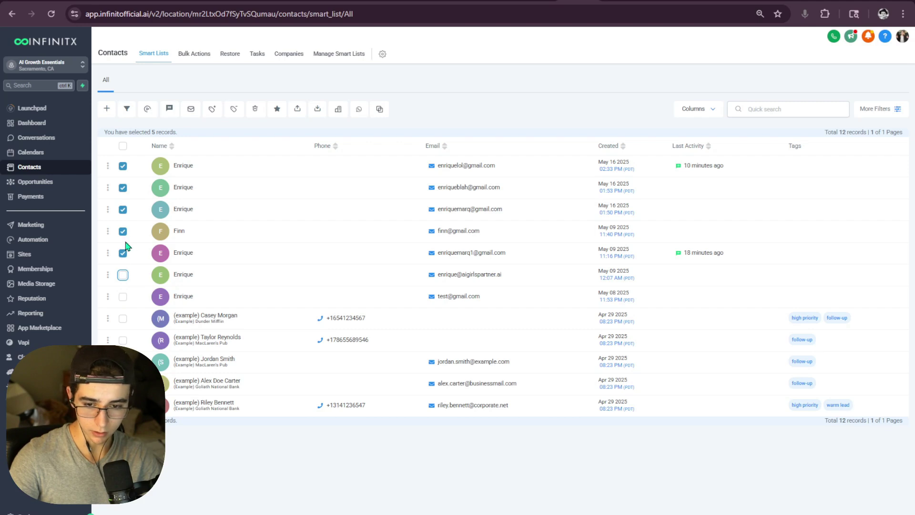
left_click(123, 231)
left_click(123, 253)
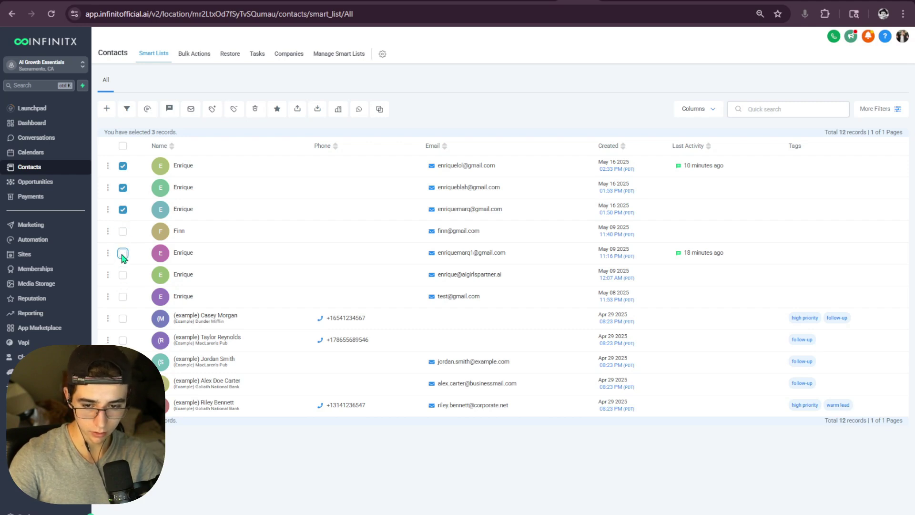
left_click(123, 274)
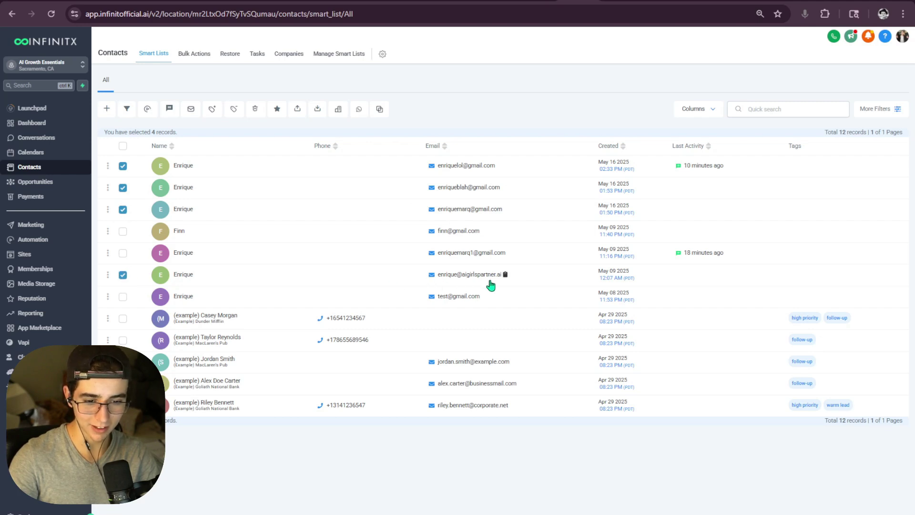
left_click(123, 274)
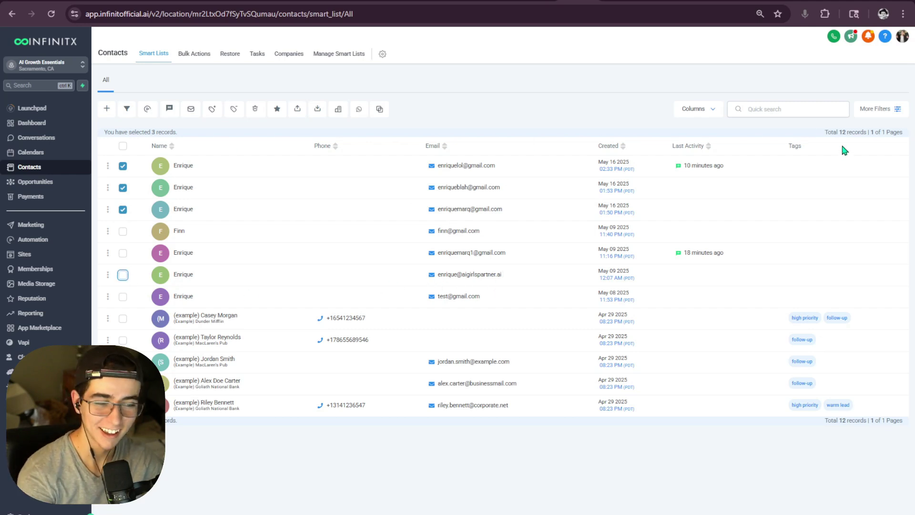
- Delete the three selected contacts by confirming with DELETE, reload the list, and return to n8n
right_click(184, 108)
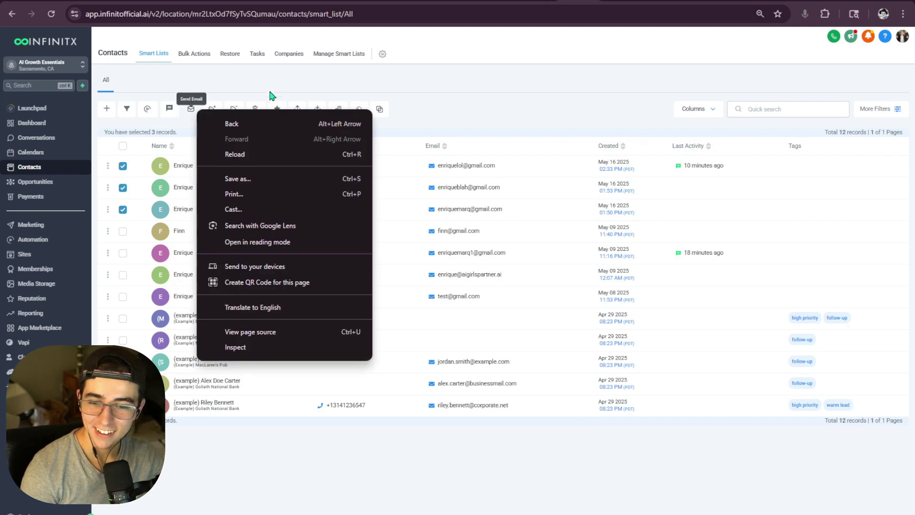
left_click(272, 94)
left_click(255, 111)
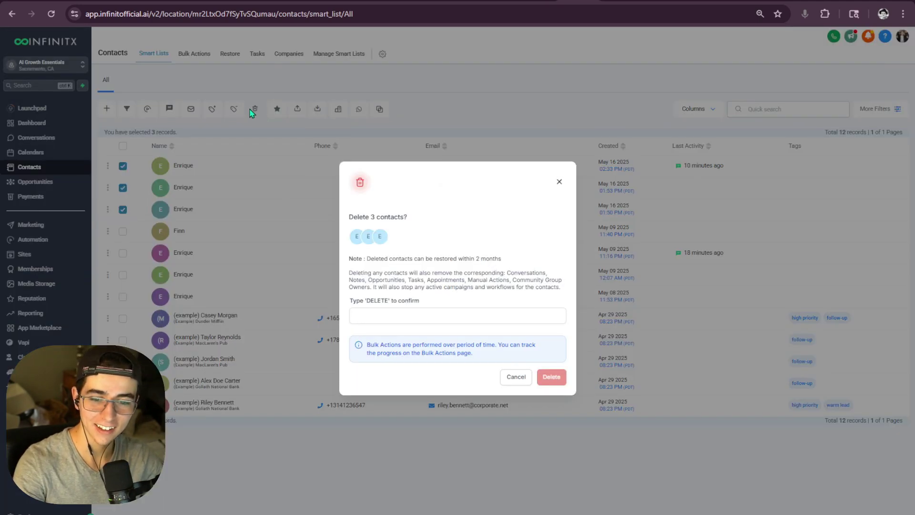
left_click(405, 316)
type("DELETE")
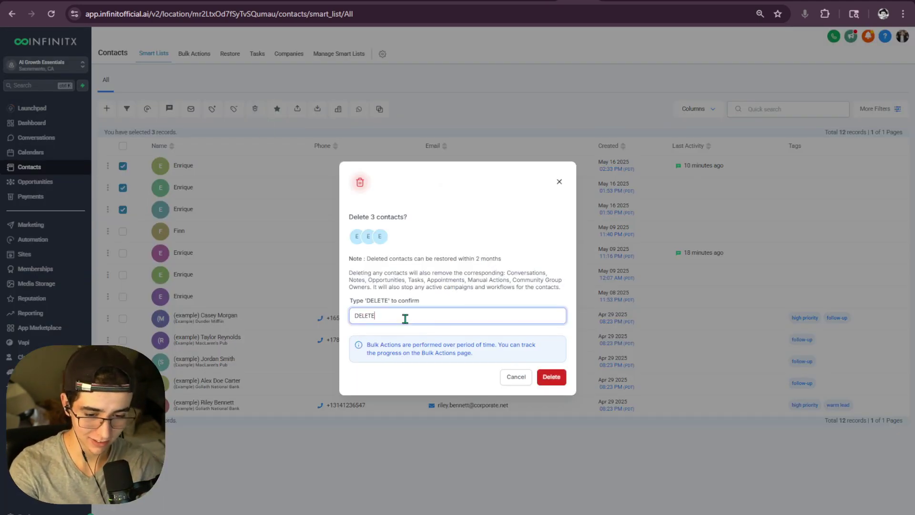
left_click(552, 376)
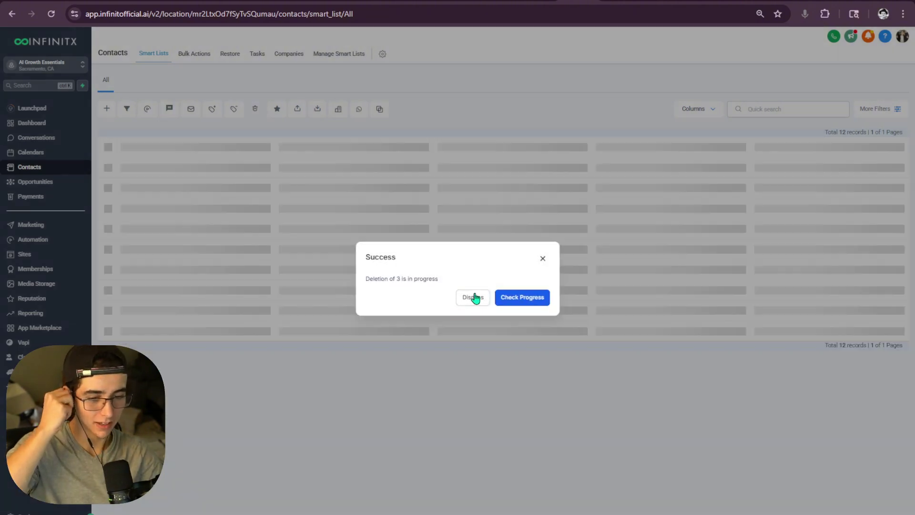
left_click(473, 297)
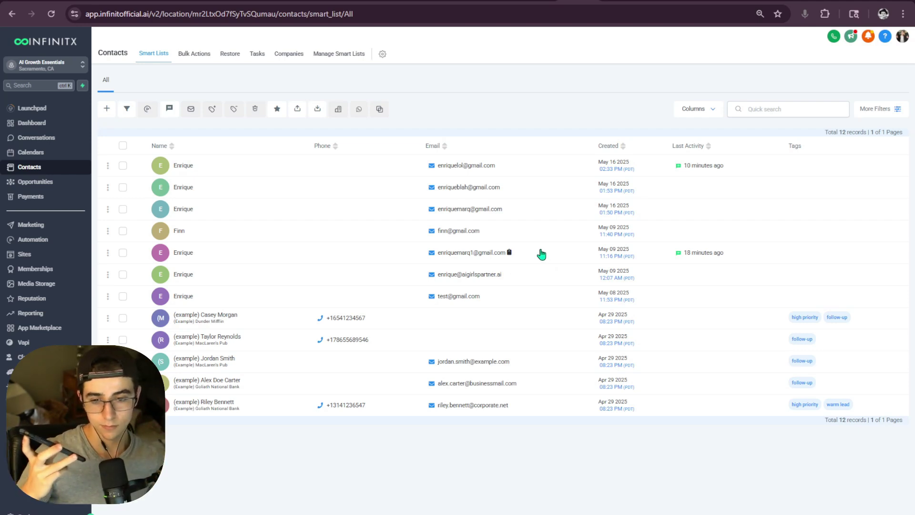
key("F5")
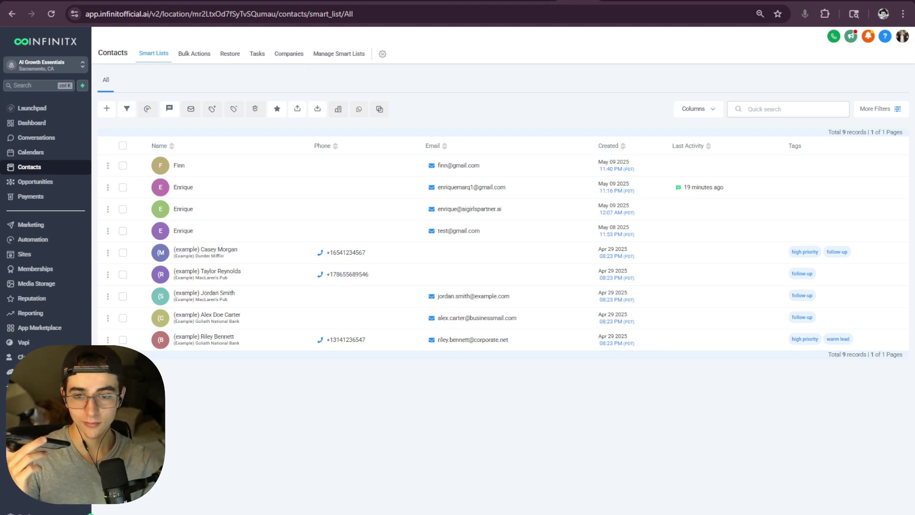
left_click(106, 1)
left_click_drag(456, 169, 431, 162)
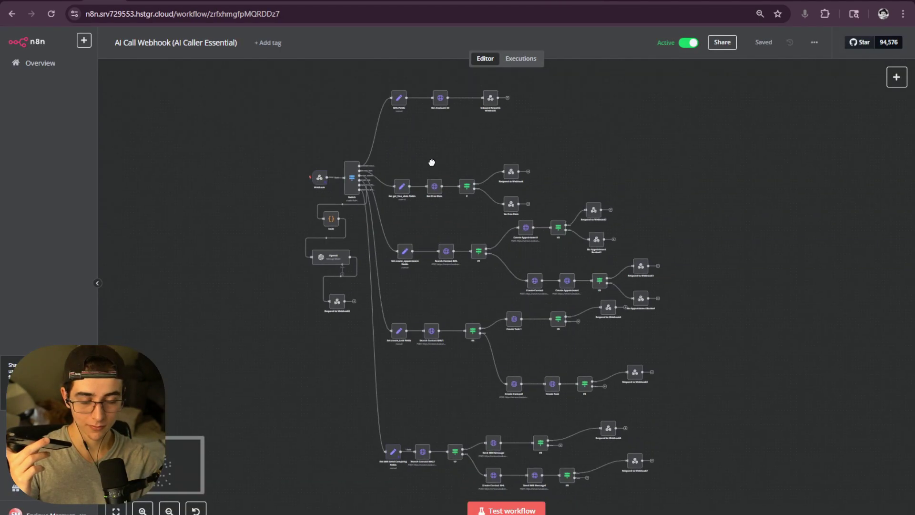
- Open the failed 14:45:58 run and copy its Webhook node's output data
left_click(520, 60)
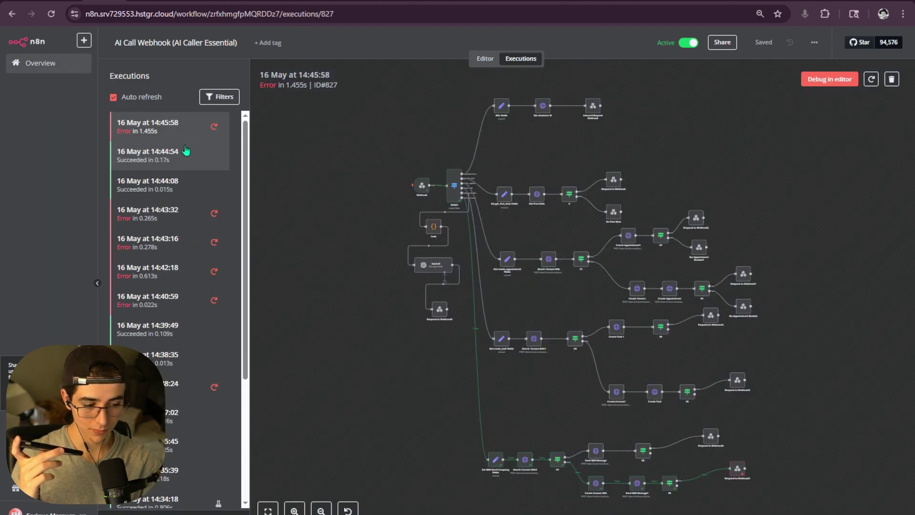
left_click(191, 151)
left_click(187, 130)
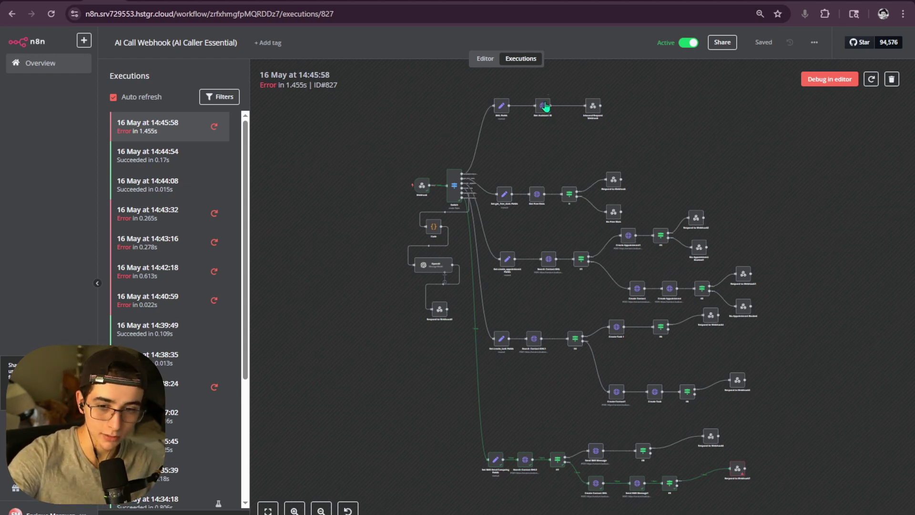
scroll(653, 328, "up", 5)
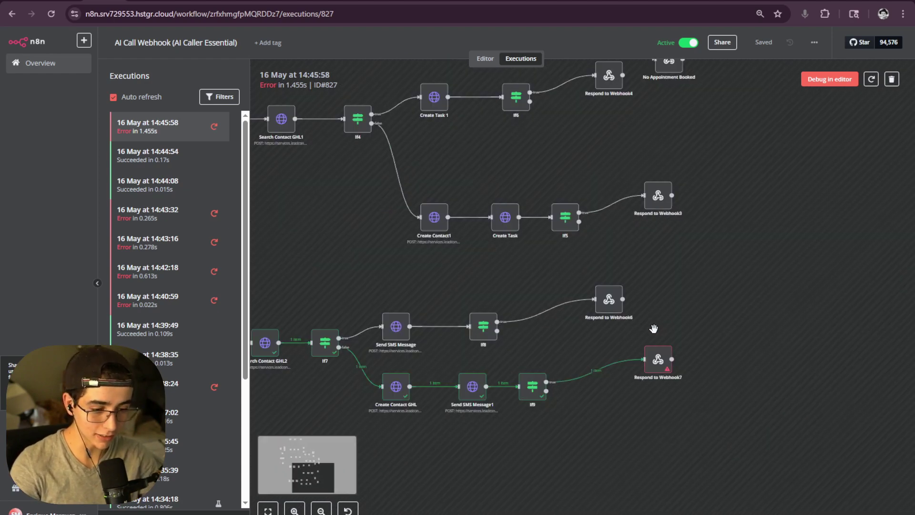
scroll(650, 285, "down", 2)
scroll(649, 268, "down", 5)
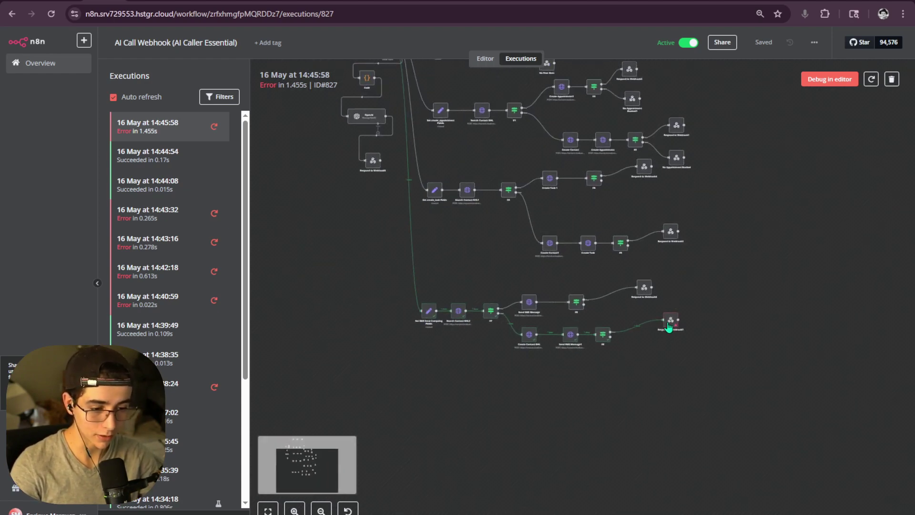
double_click(367, 154)
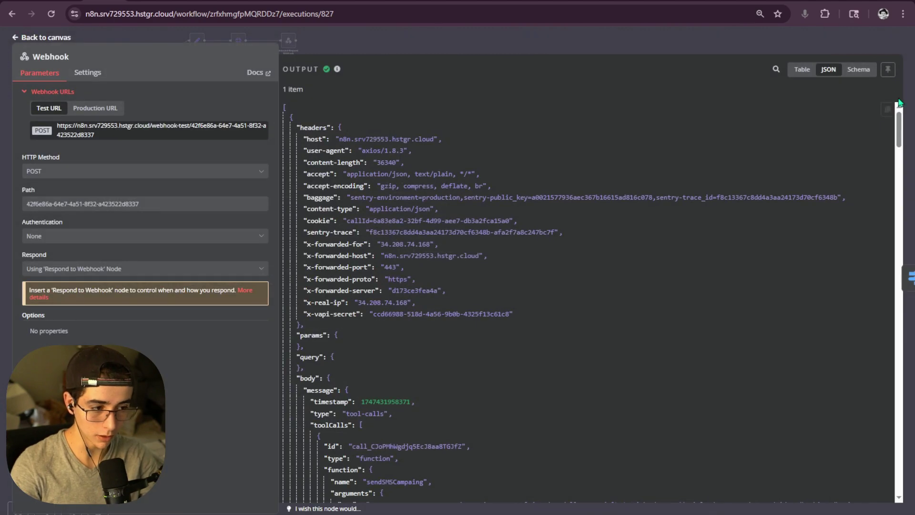
left_click(888, 110)
key("Escape")
- Back in the workflow editor, edit the Webhook node's pinned output data and save it
left_click(481, 58)
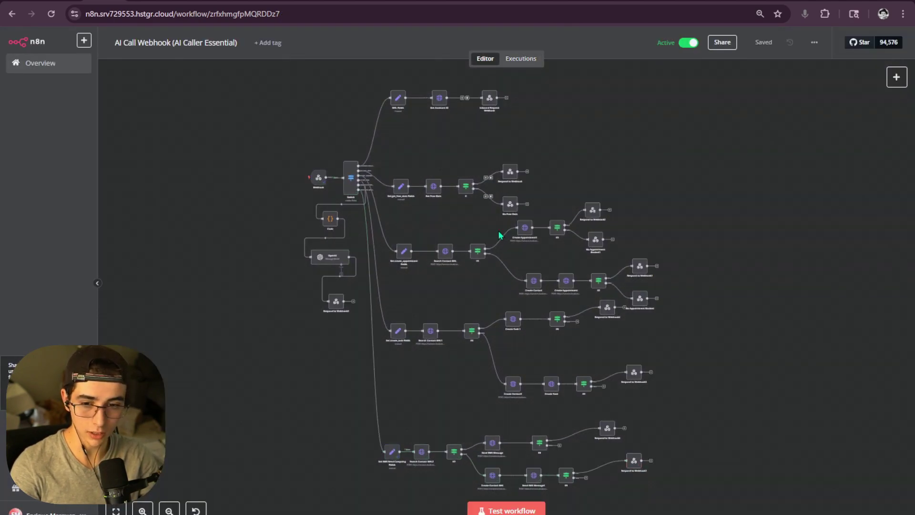
scroll(593, 341, "down", 3)
scroll(593, 341, "up", 4)
scroll(593, 340, "down", 3)
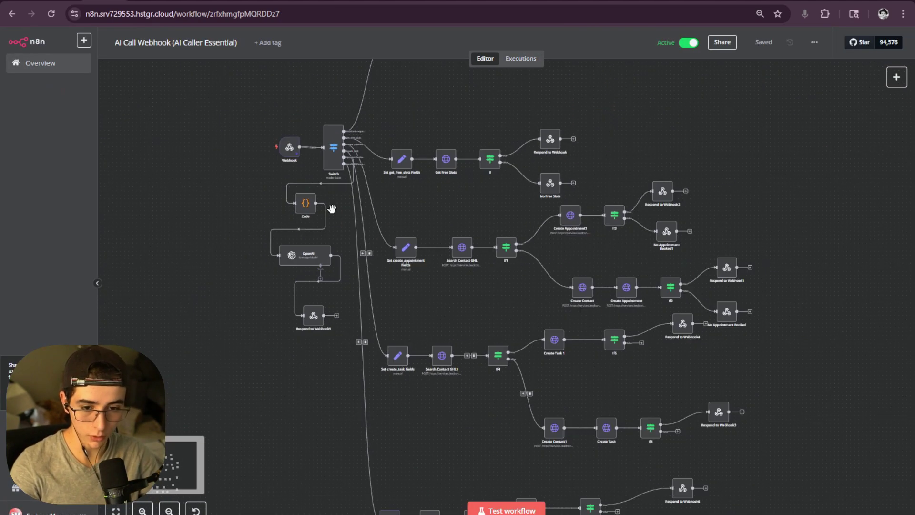
double_click(291, 148)
left_click(856, 90)
key("Escape")
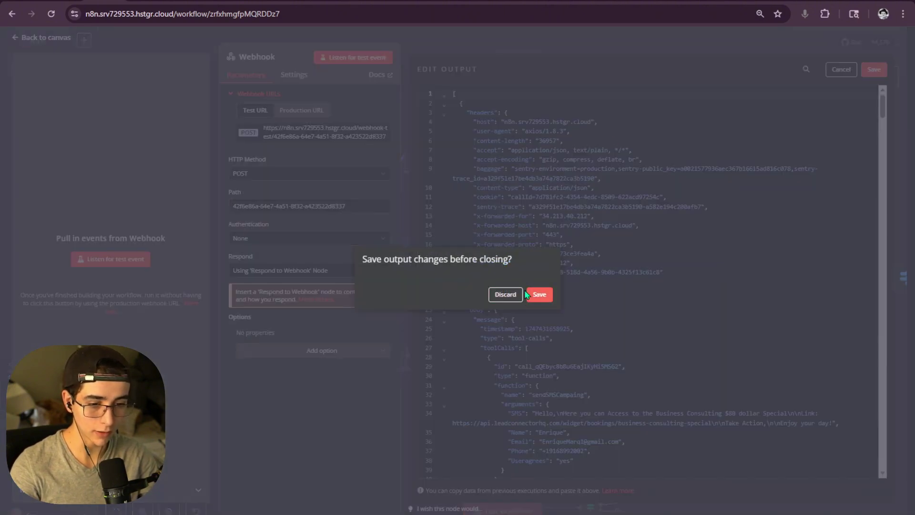
left_click(505, 294)
- Remove the stray trailing '{' from Respond to Webhook7's Response Body expression
scroll(656, 284, "down", 5)
scroll(646, 328, "up", 5)
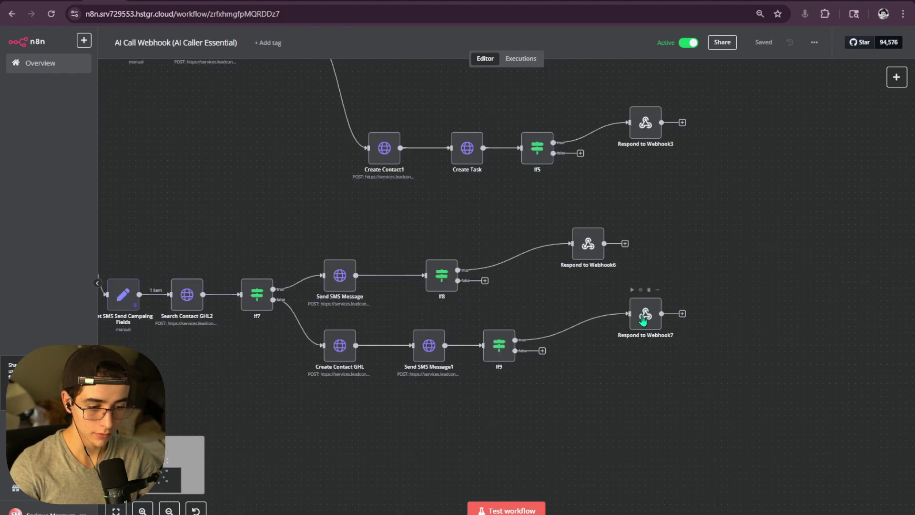
double_click(646, 328)
left_click(630, 45)
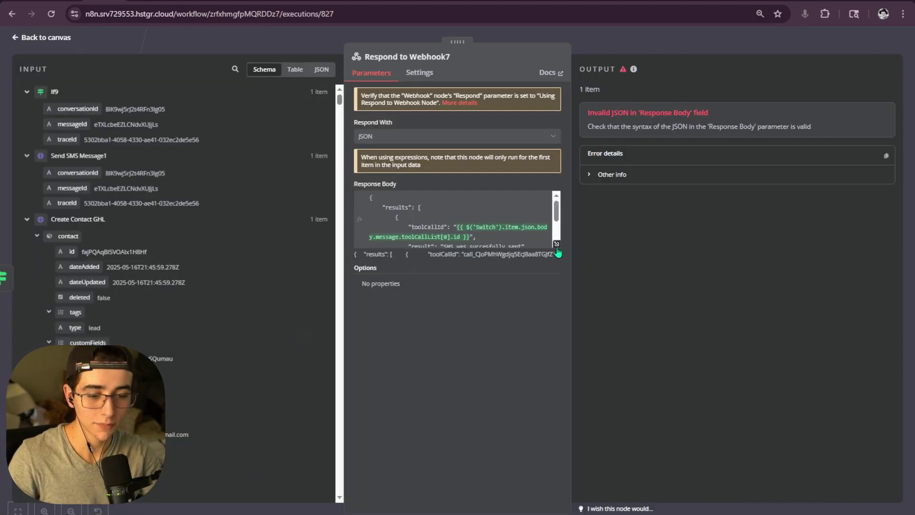
left_click(556, 246)
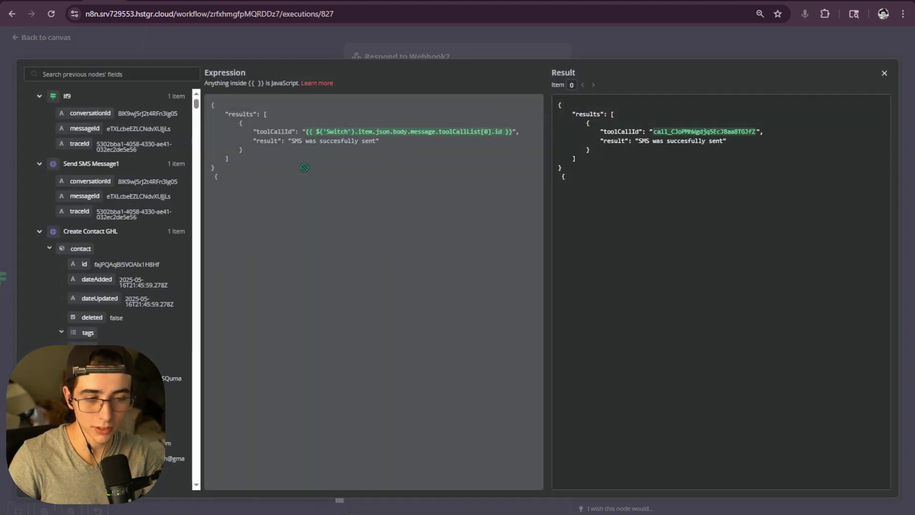
left_click_drag(221, 179, 205, 102)
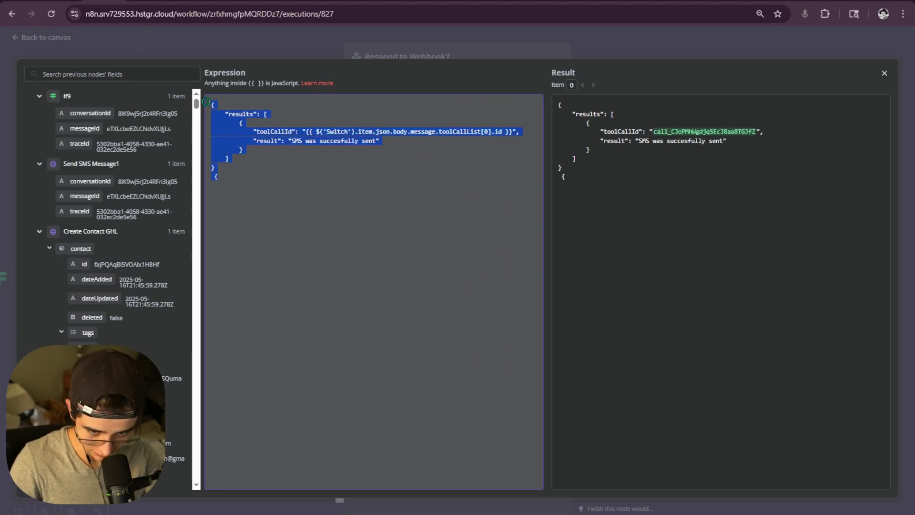
left_click(222, 142)
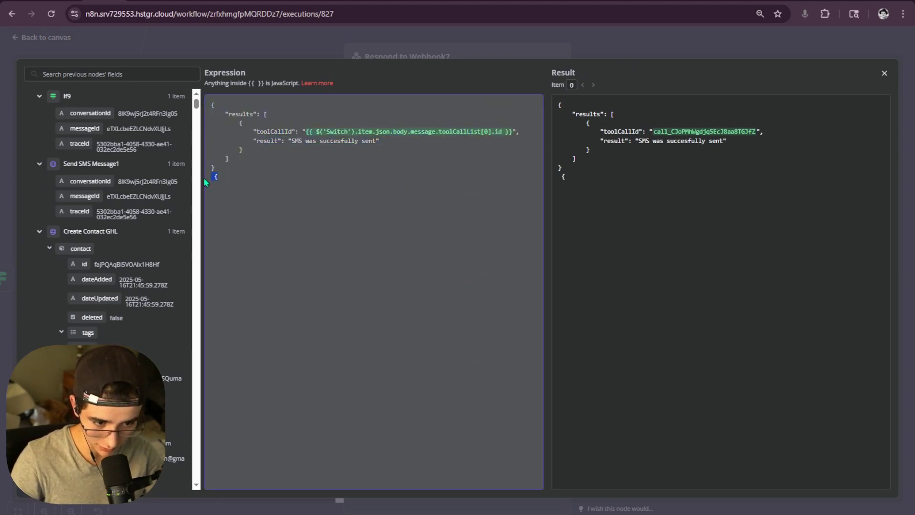
left_click(219, 176)
left_click_drag(232, 174, 209, 175)
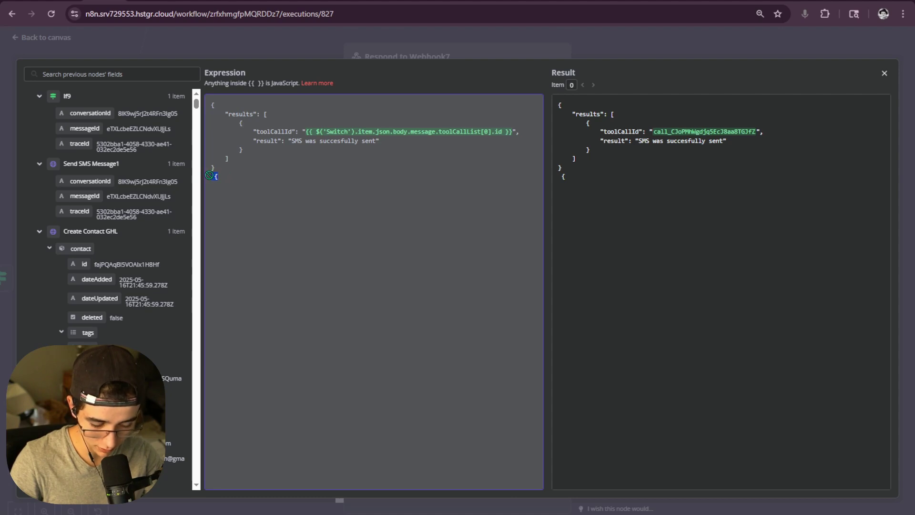
left_click(478, 45)
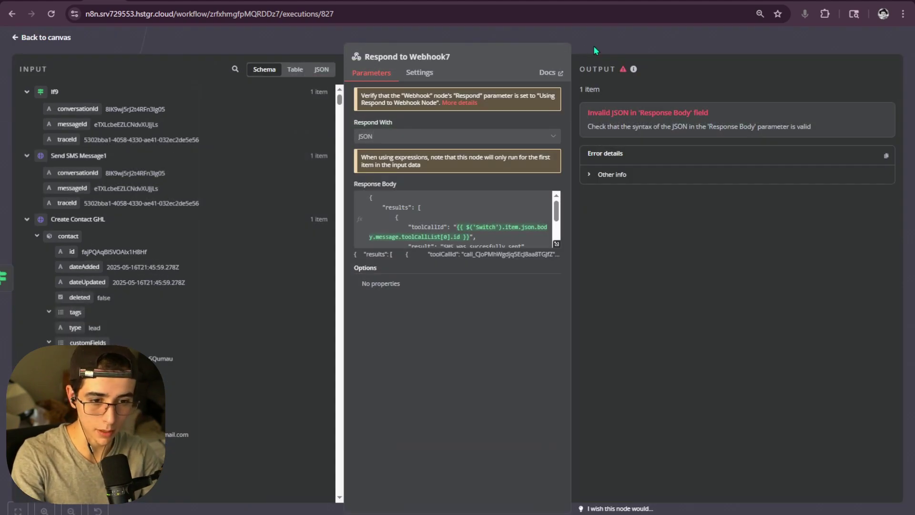
left_click(593, 46)
- Recheck Respond to Webhook7's corrected response body, then save the workflow with Ctrl+S
left_click(485, 66)
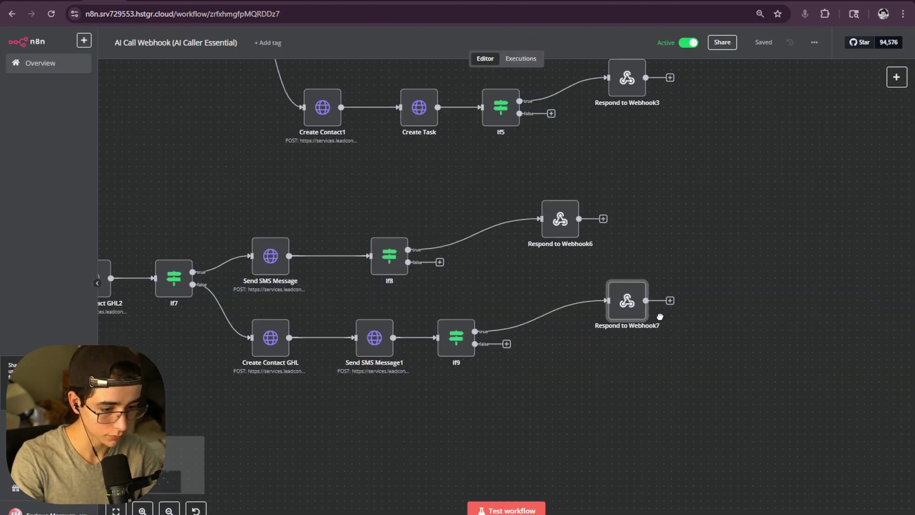
double_click(613, 303)
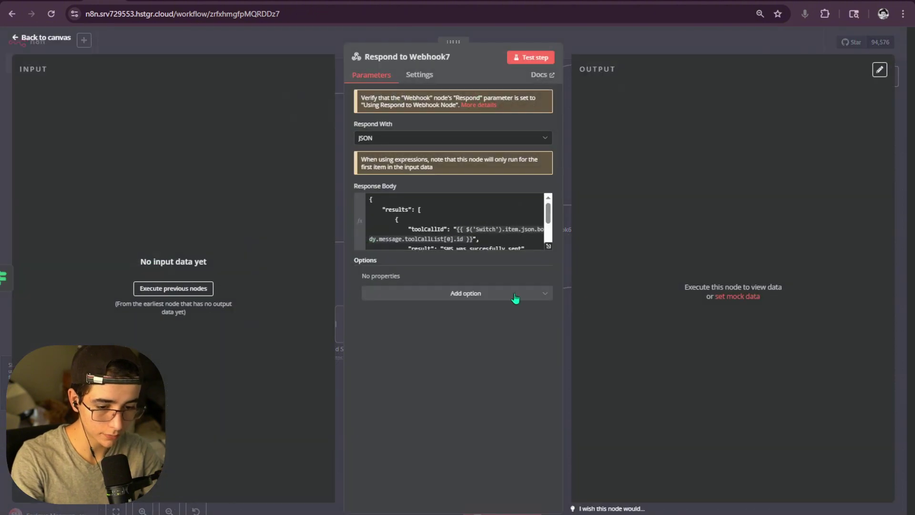
left_click(550, 246)
key("Escape")
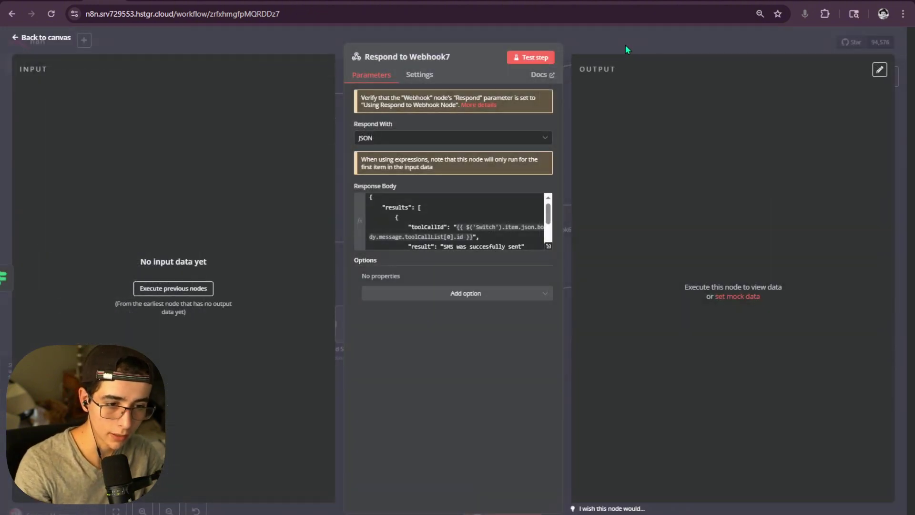
key("Escape")
key("ctrl+s")
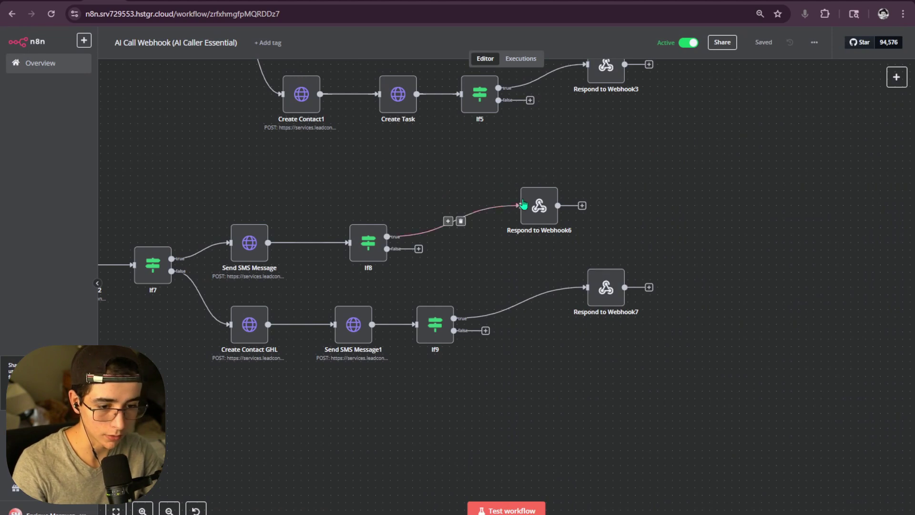
- Compare Respond to Webhook6's response body expression against the corrected one
double_click(539, 205)
left_click(549, 246)
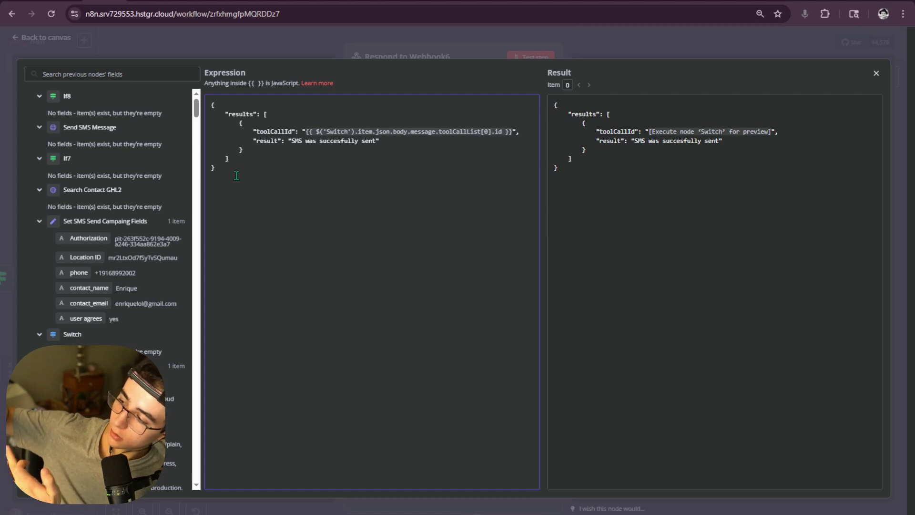
left_click(626, 41)
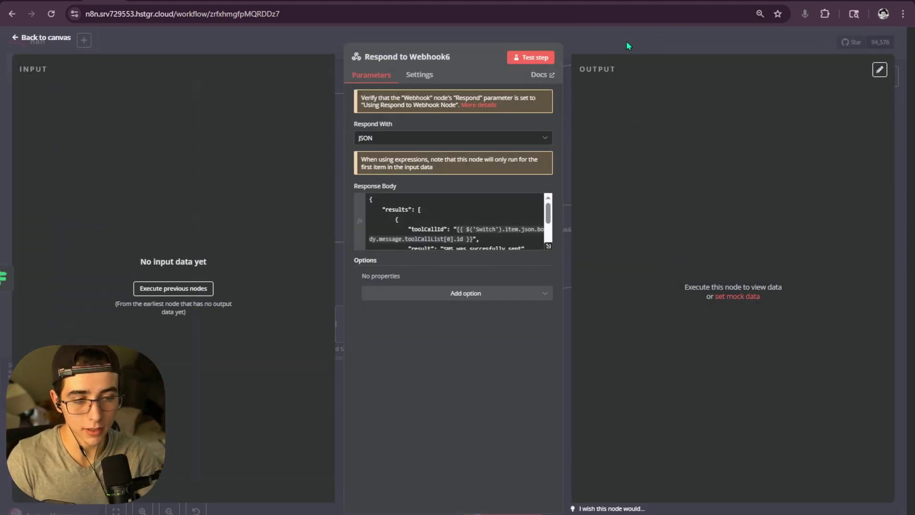
left_click(626, 41)
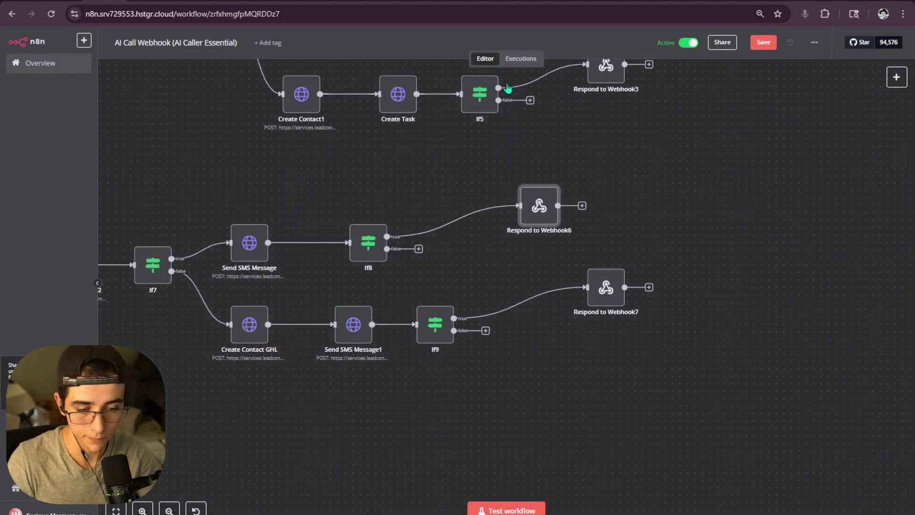
left_click(521, 58)
- Browse past executions and open the failed 14:45:58 run, showing the SMS branch
left_click(167, 136)
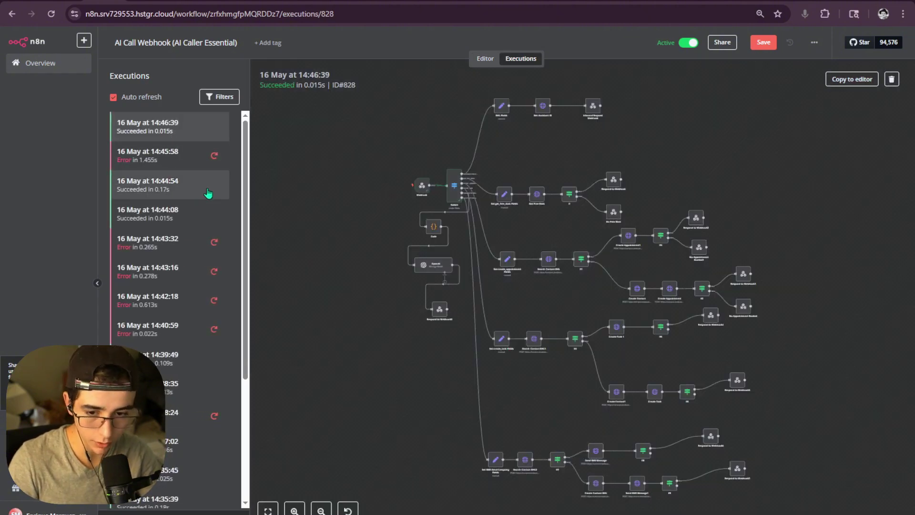
left_click(208, 192)
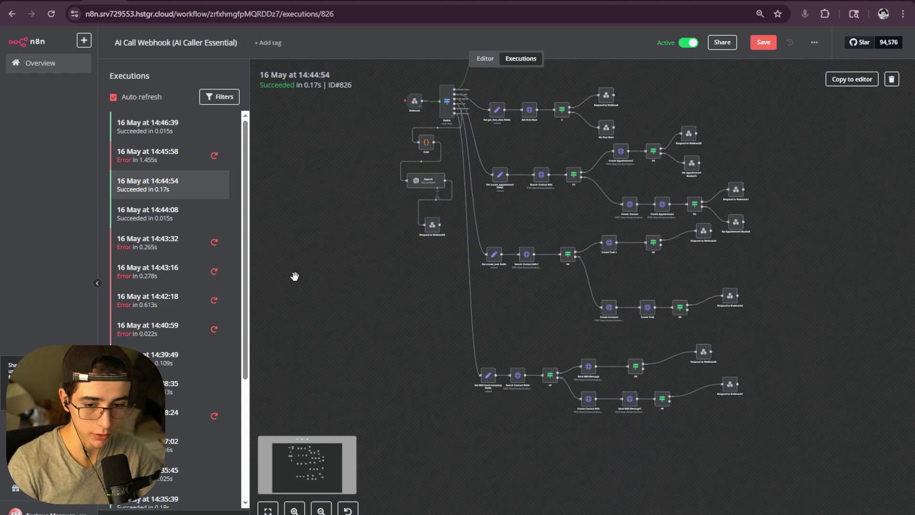
left_click_drag(417, 289, 408, 312)
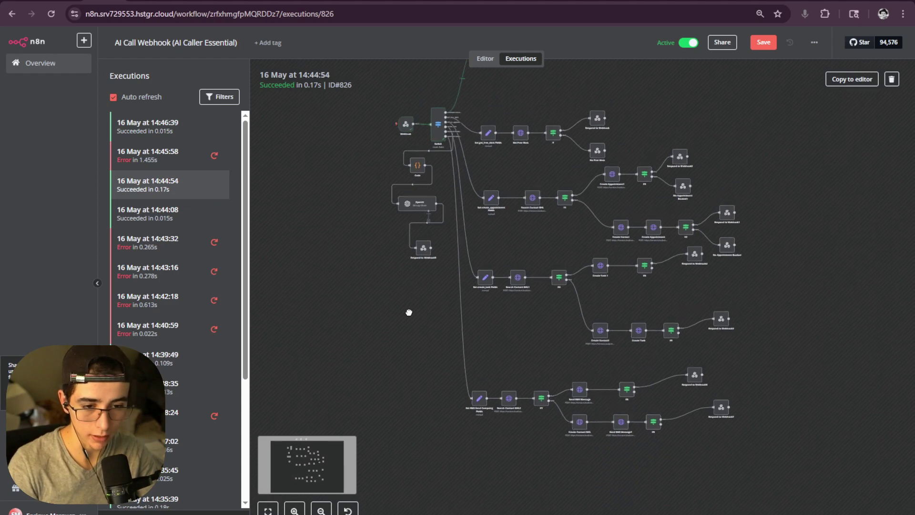
left_click(172, 157)
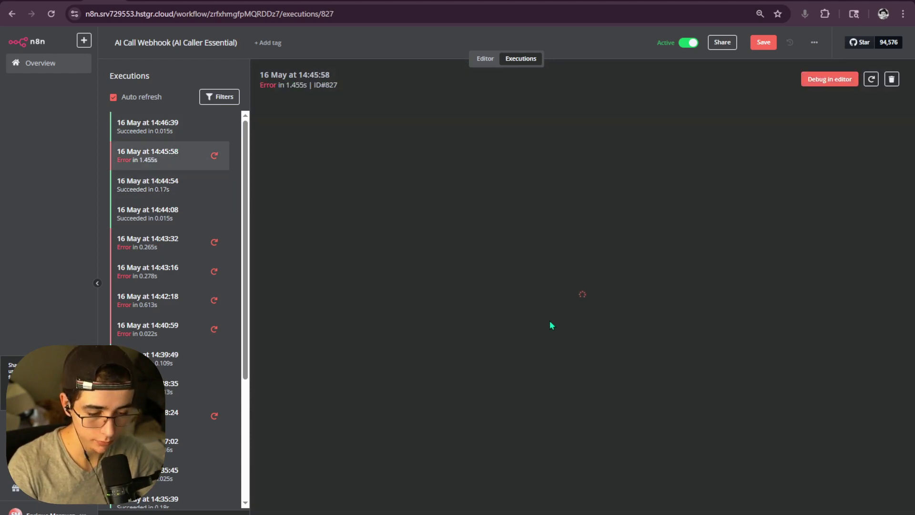
scroll(570, 279, "up", 6)
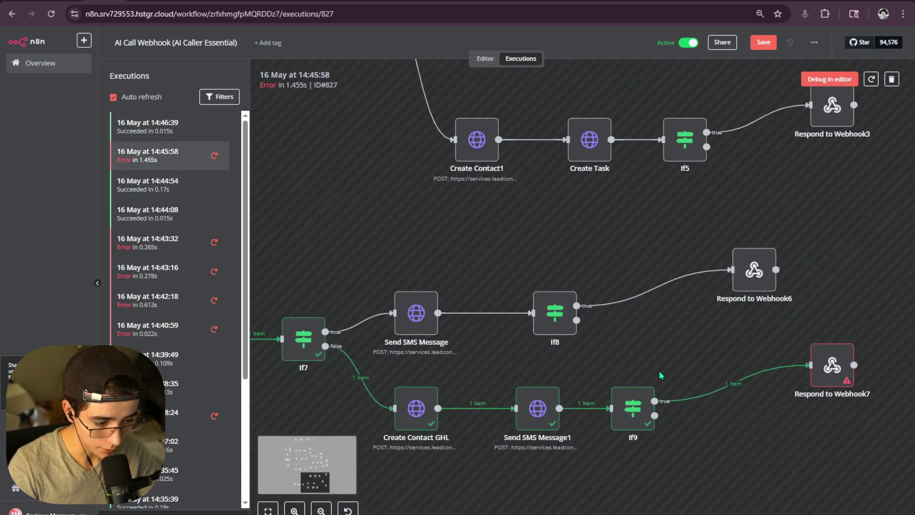
left_click_drag(660, 373, 488, 349)
- Inspect Respond to Webhook7's invalid JSON error and its response body expression
double_click(679, 350)
left_click_drag(592, 126, 667, 128)
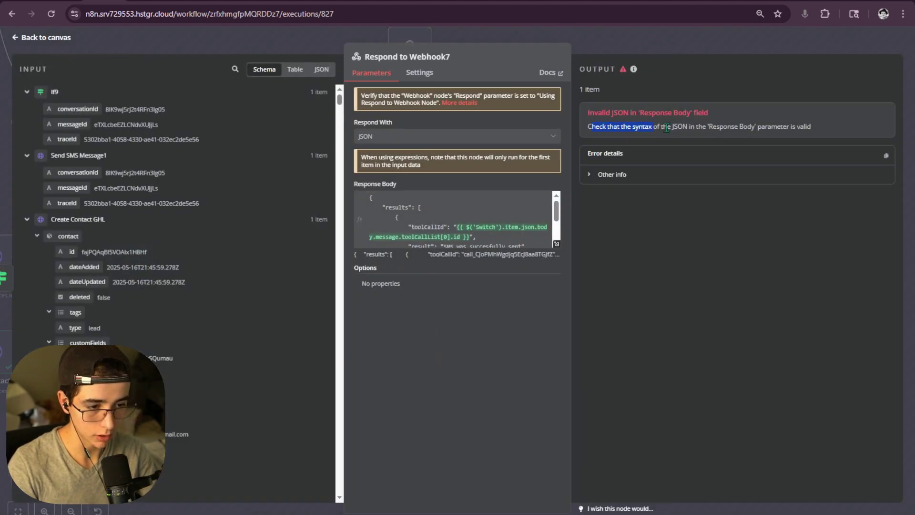
left_click(556, 243)
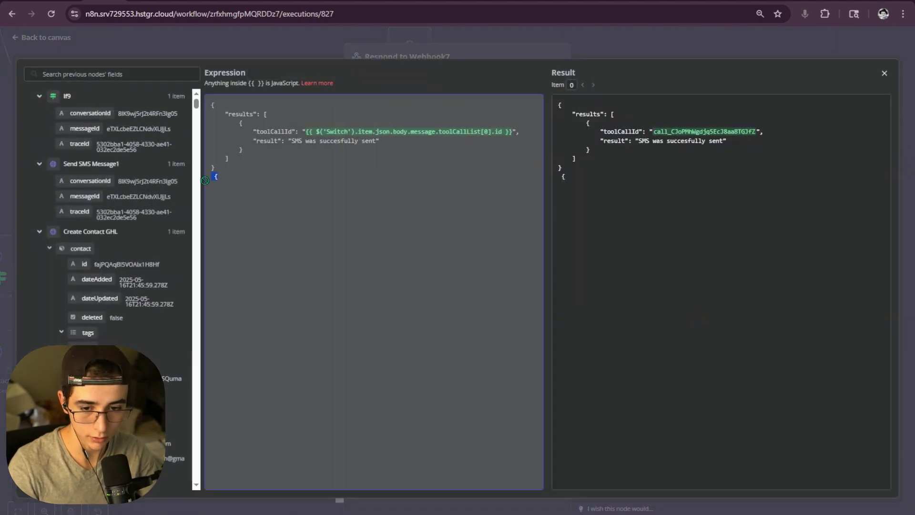
left_click(625, 49)
left_click(625, 49)
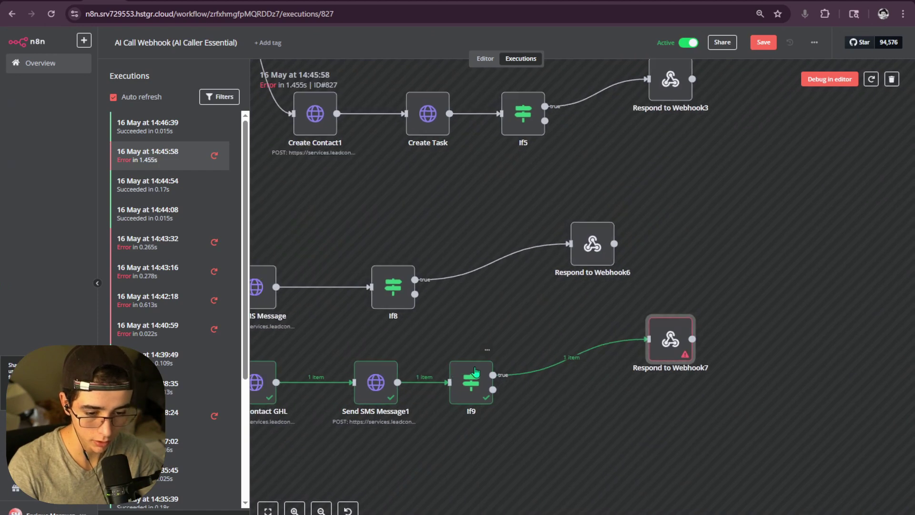
- View Send SMS Message1's JSON body with the $80 Business Consulting Special booking-link text
double_click(521, 353)
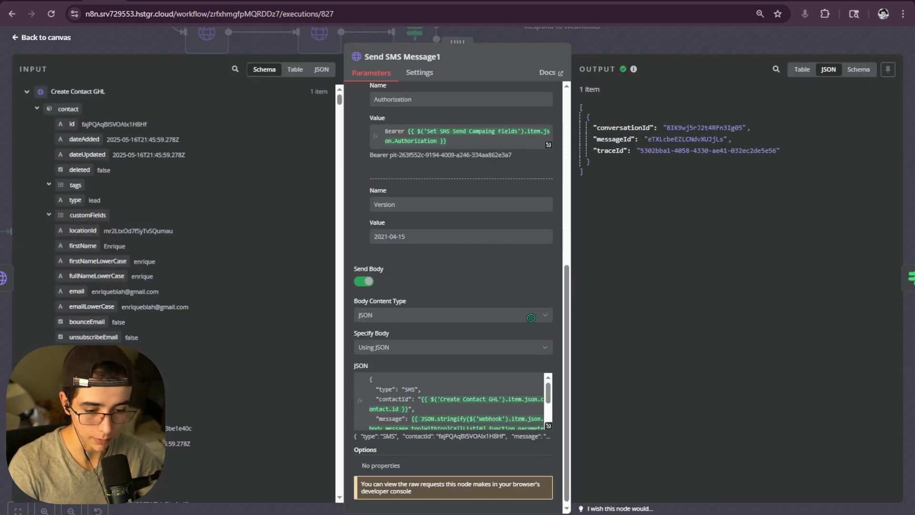
left_click(548, 426)
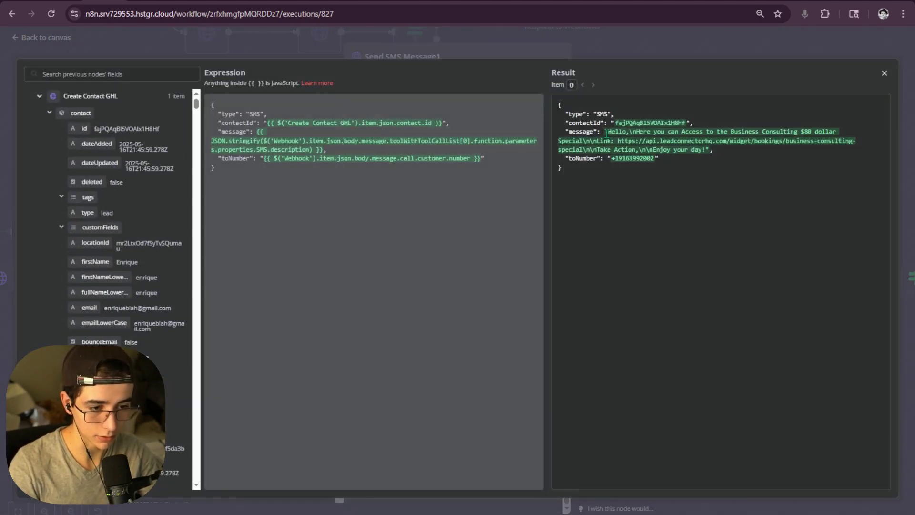
left_click_drag(606, 134, 621, 135)
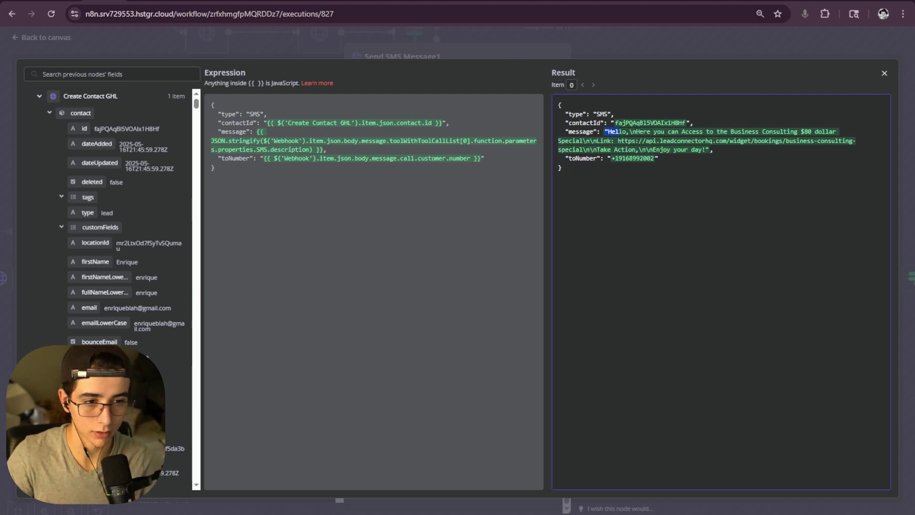
- Copy Business Consulting Special's share link from CRM calendar settings and load it in a new tab
left_click(617, 0)
left_click(577, 1)
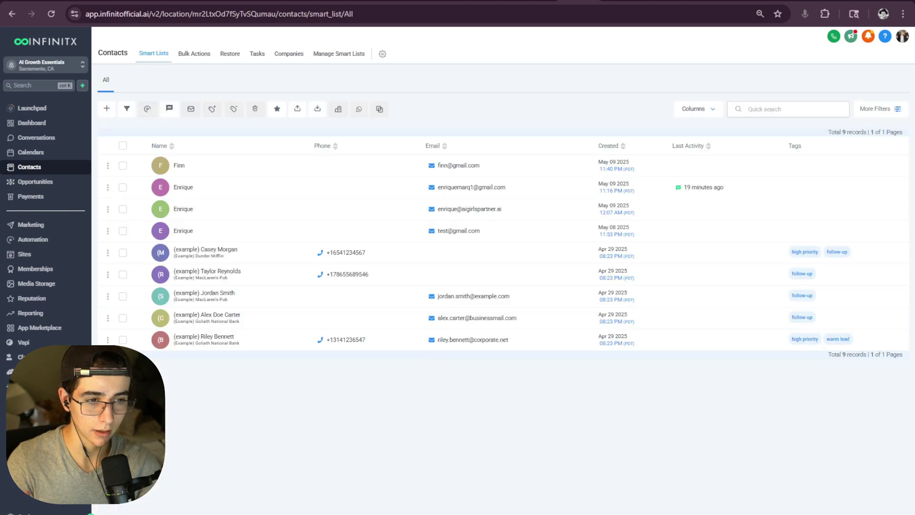
left_click(19, 510)
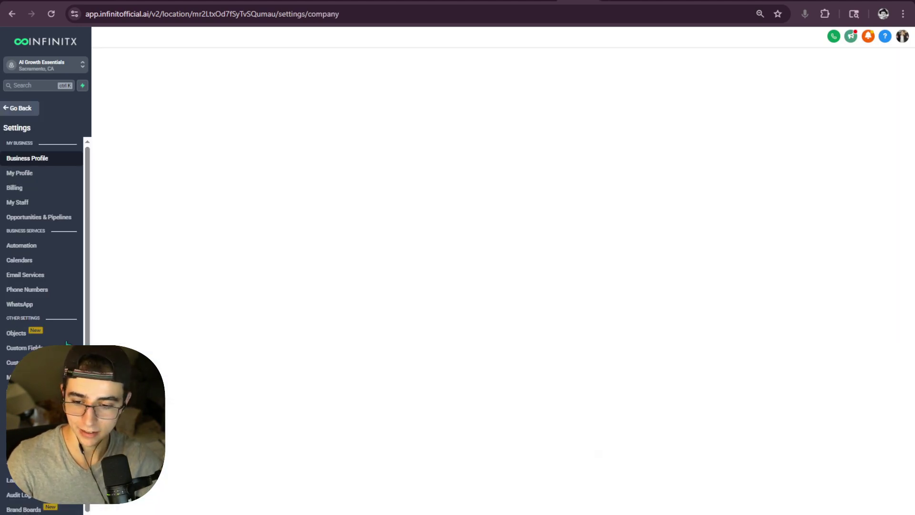
left_click(19, 259)
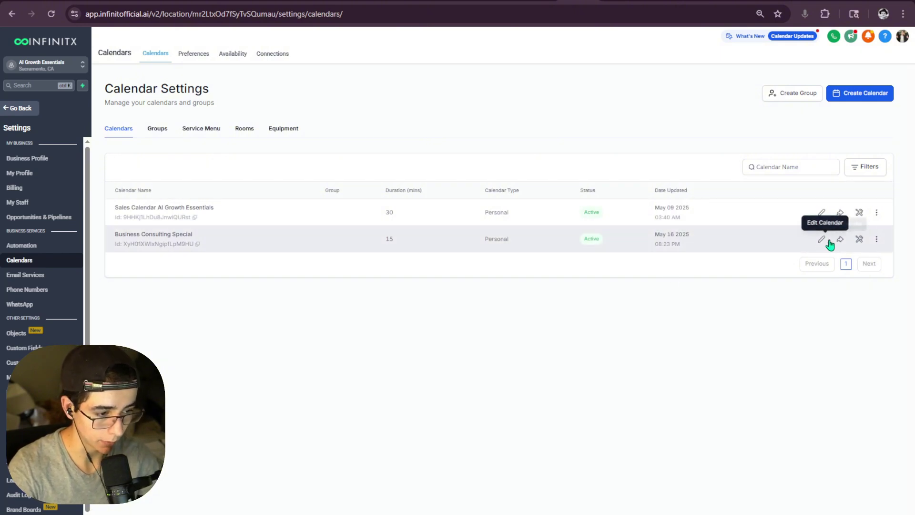
left_click(840, 239)
left_click(587, 290)
key("ctrl+t")
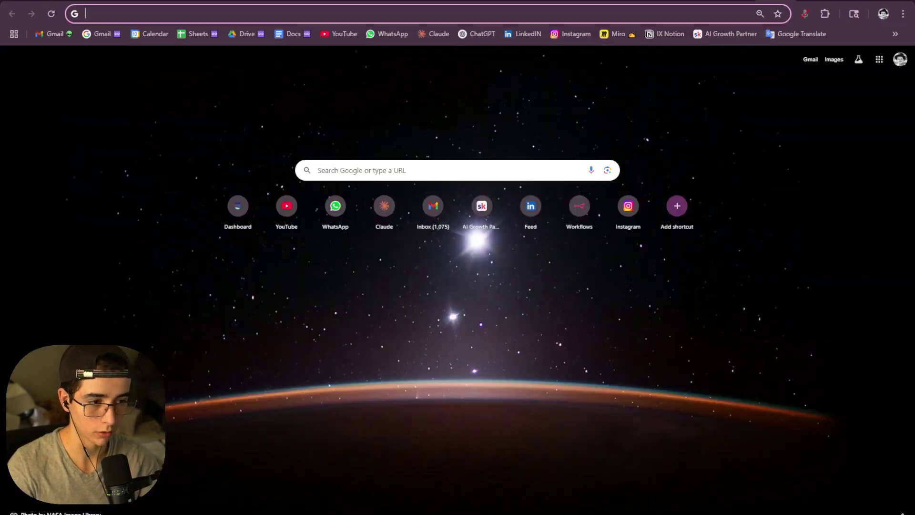
key("ctrl+v")
key("Return")
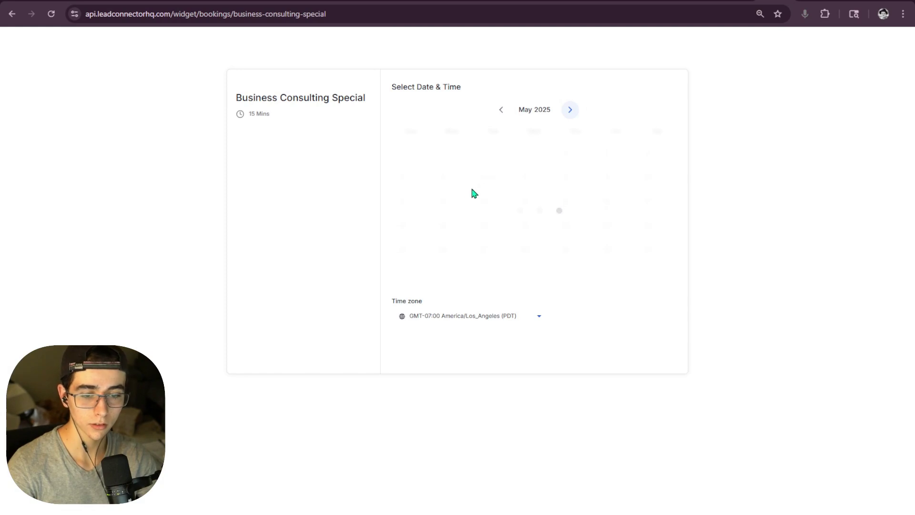